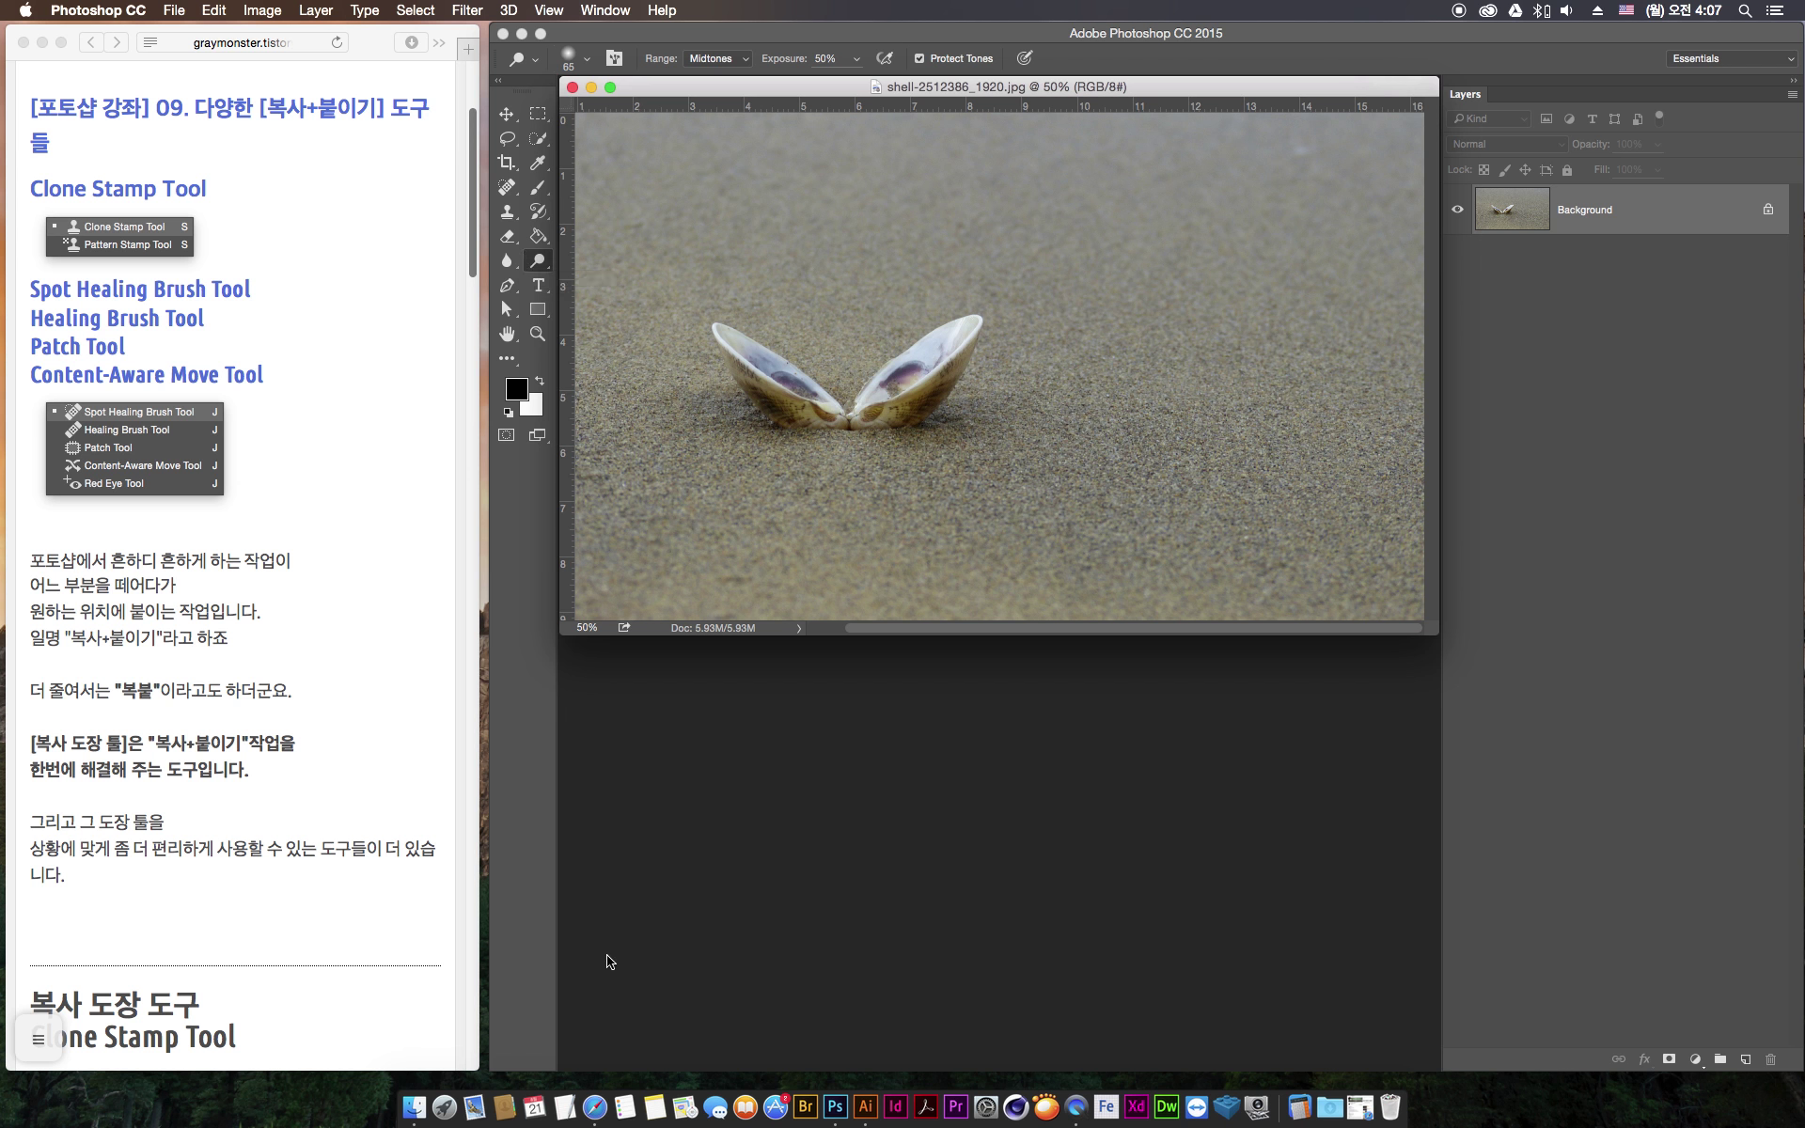
Examine the retouching tool groups: Clone Stamp, Blur, Dodge, and the healing group with Spot Healing Brush, Patch and Content-Aware Move
click(508, 211)
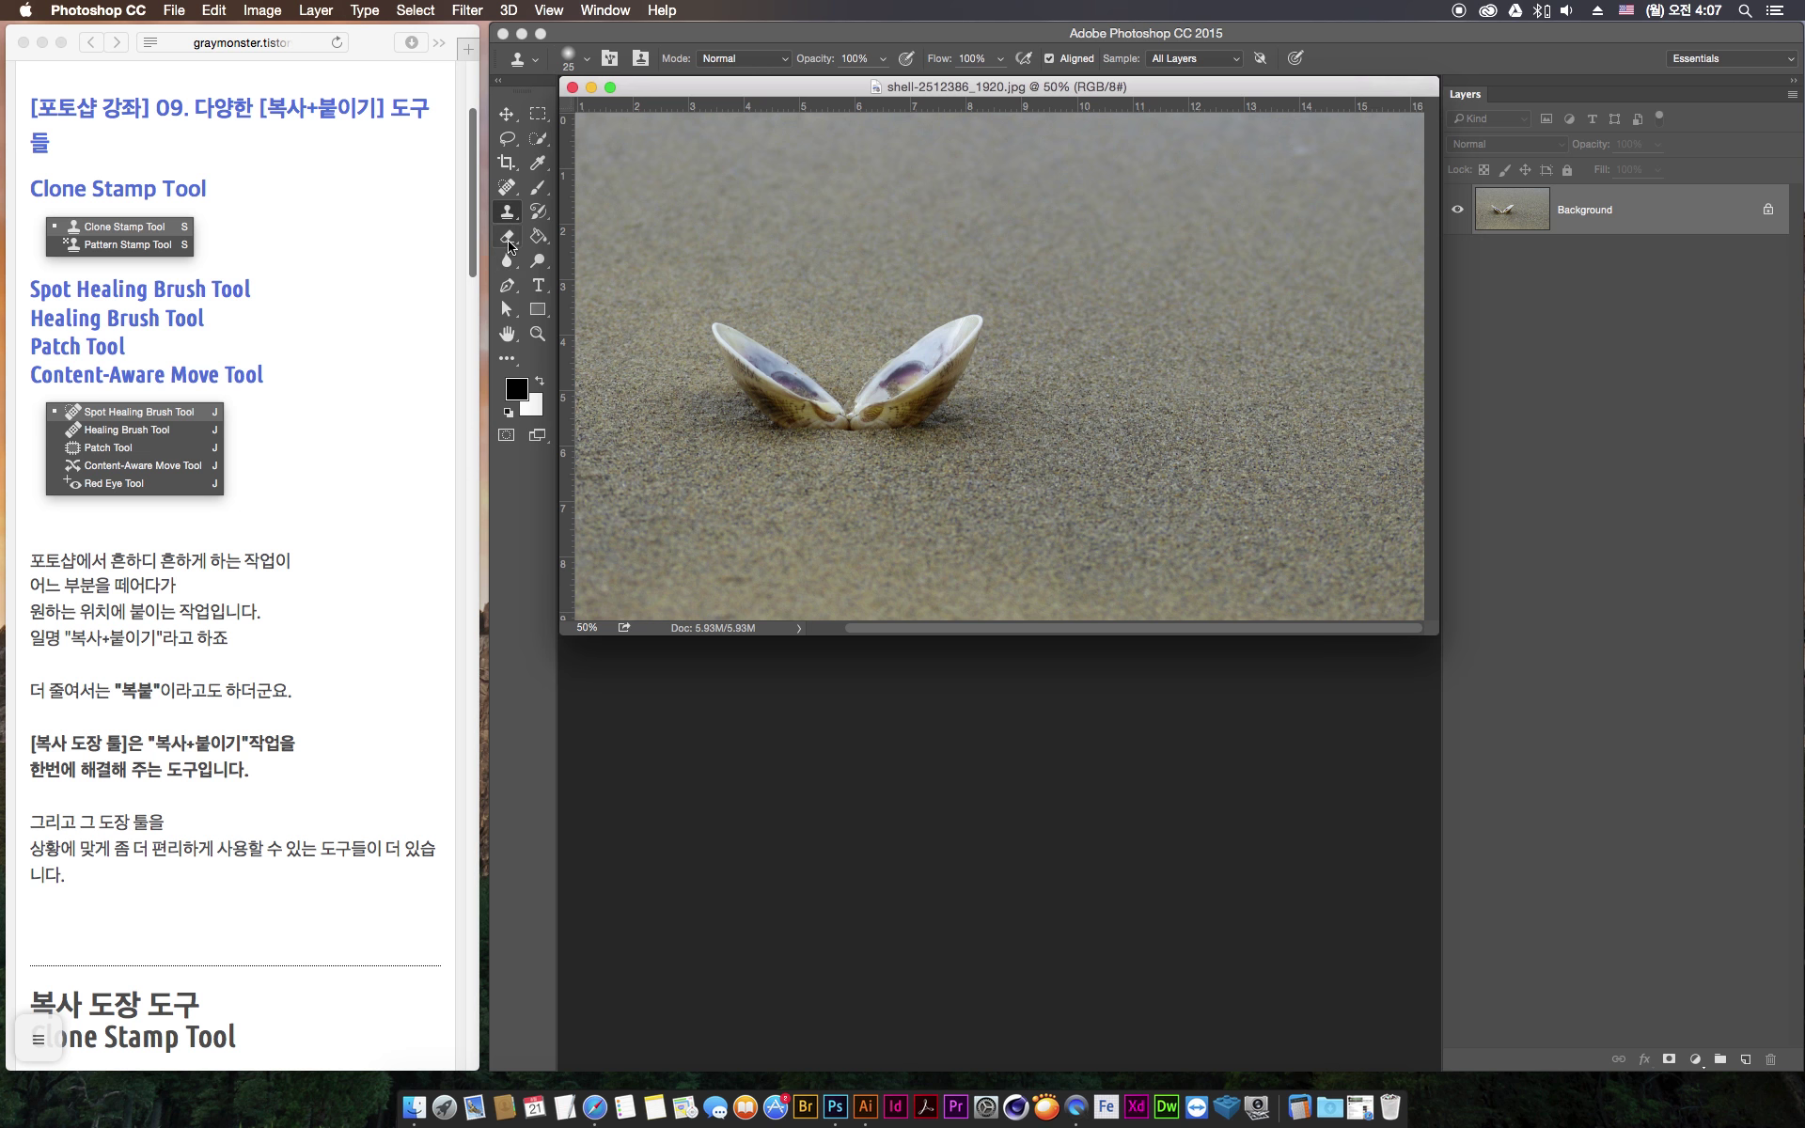
click(508, 260)
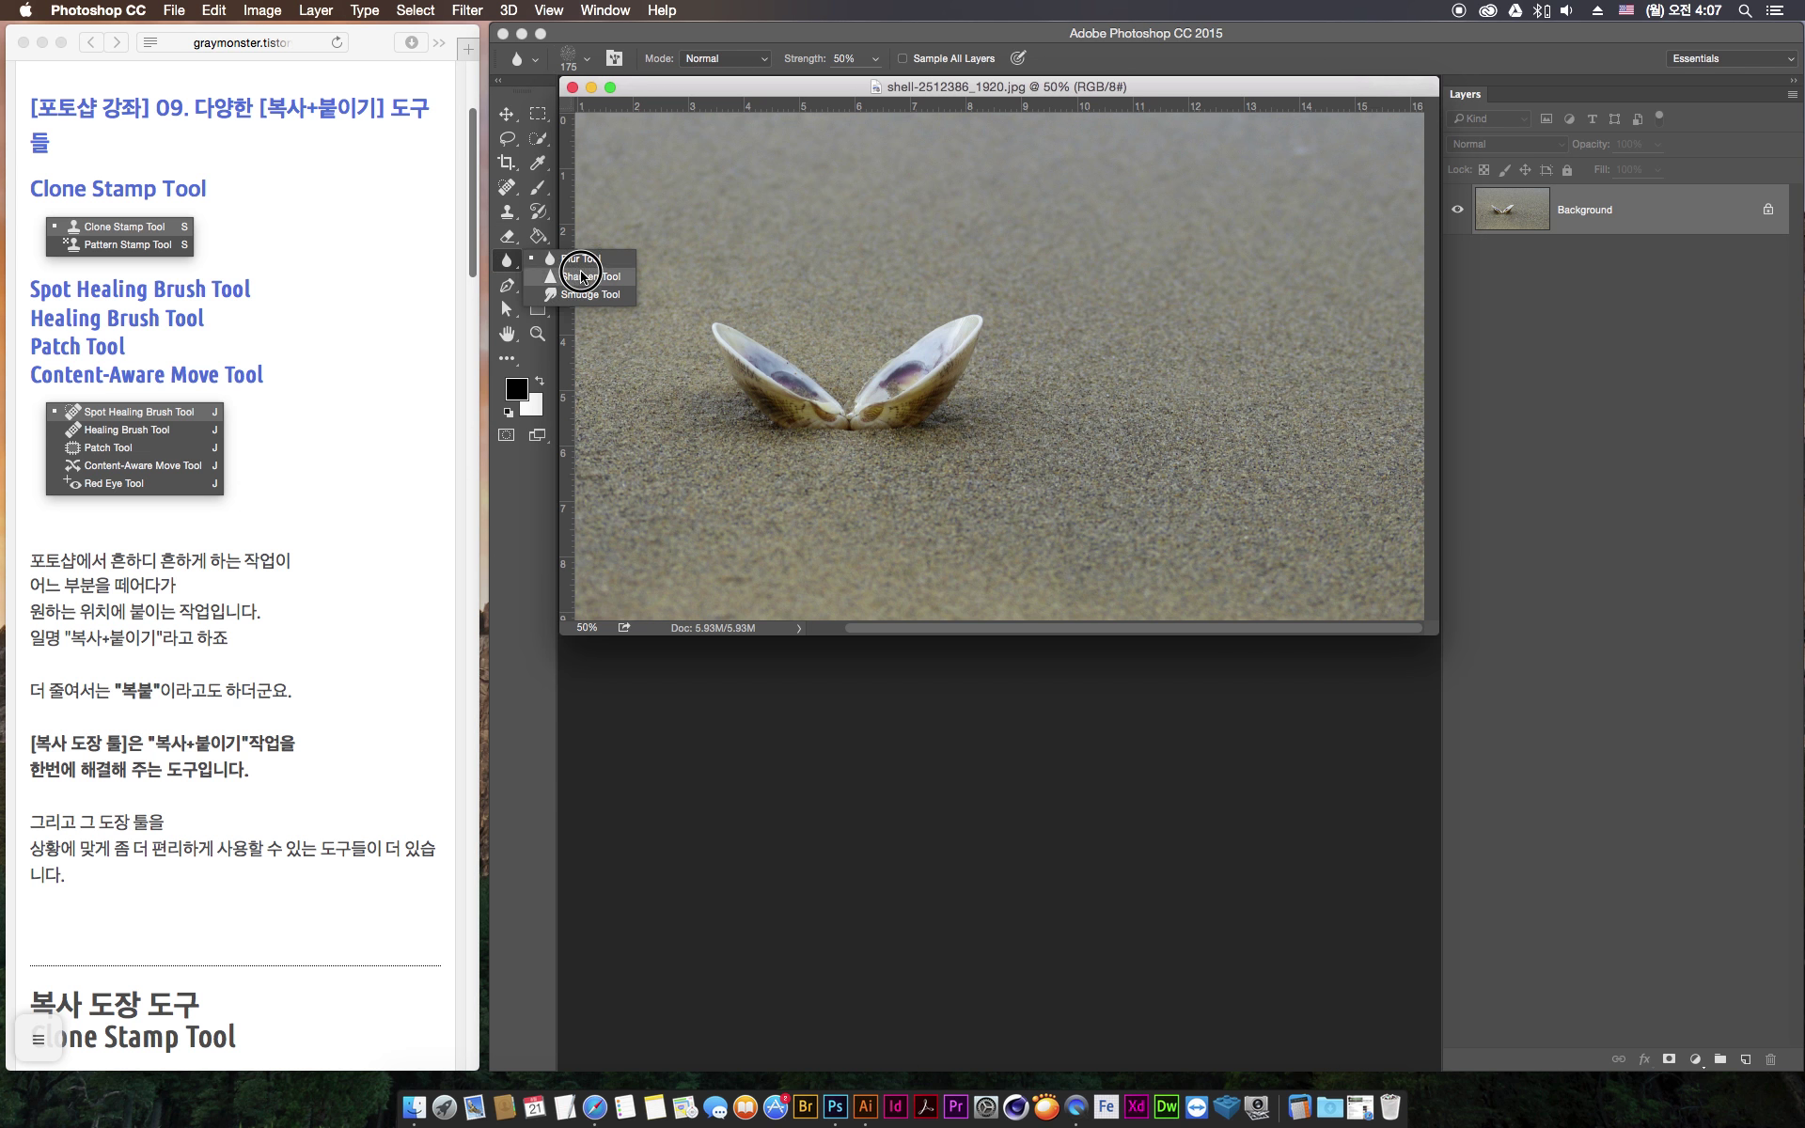
click(536, 270)
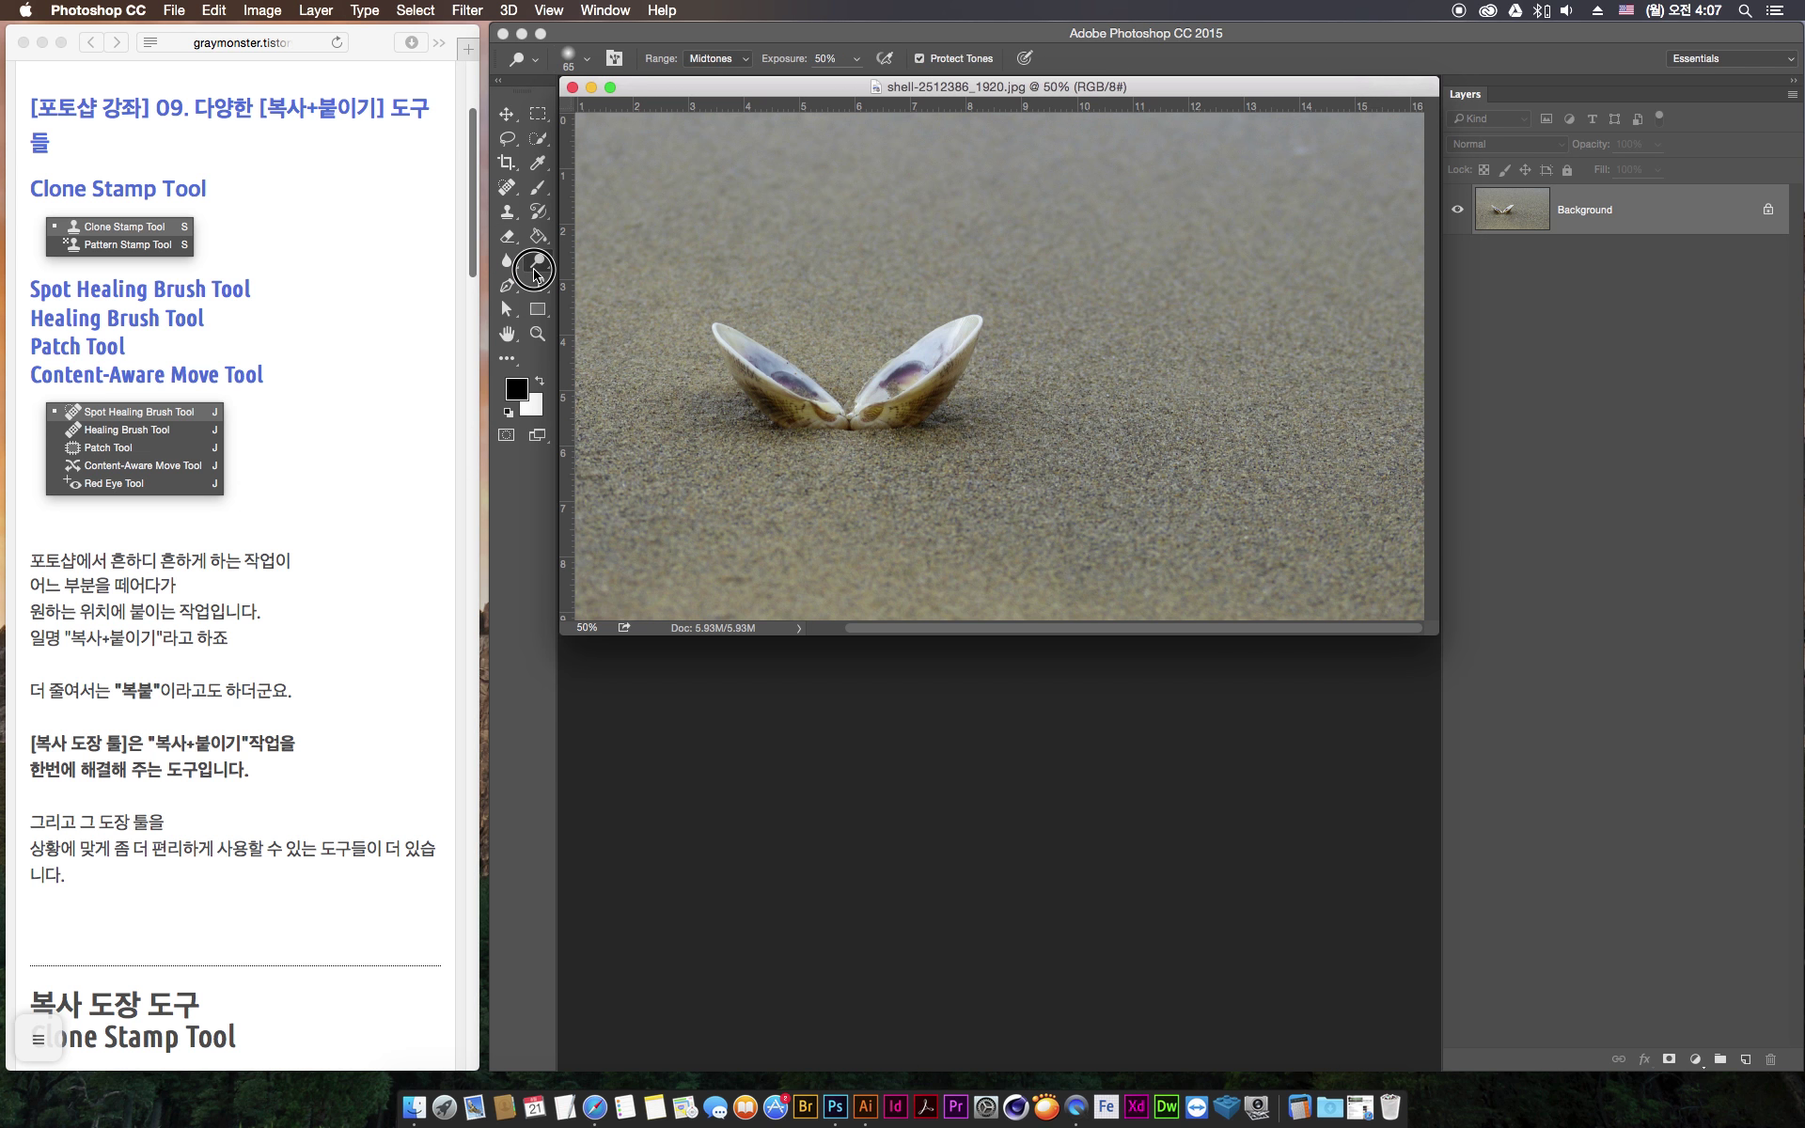
click(536, 270)
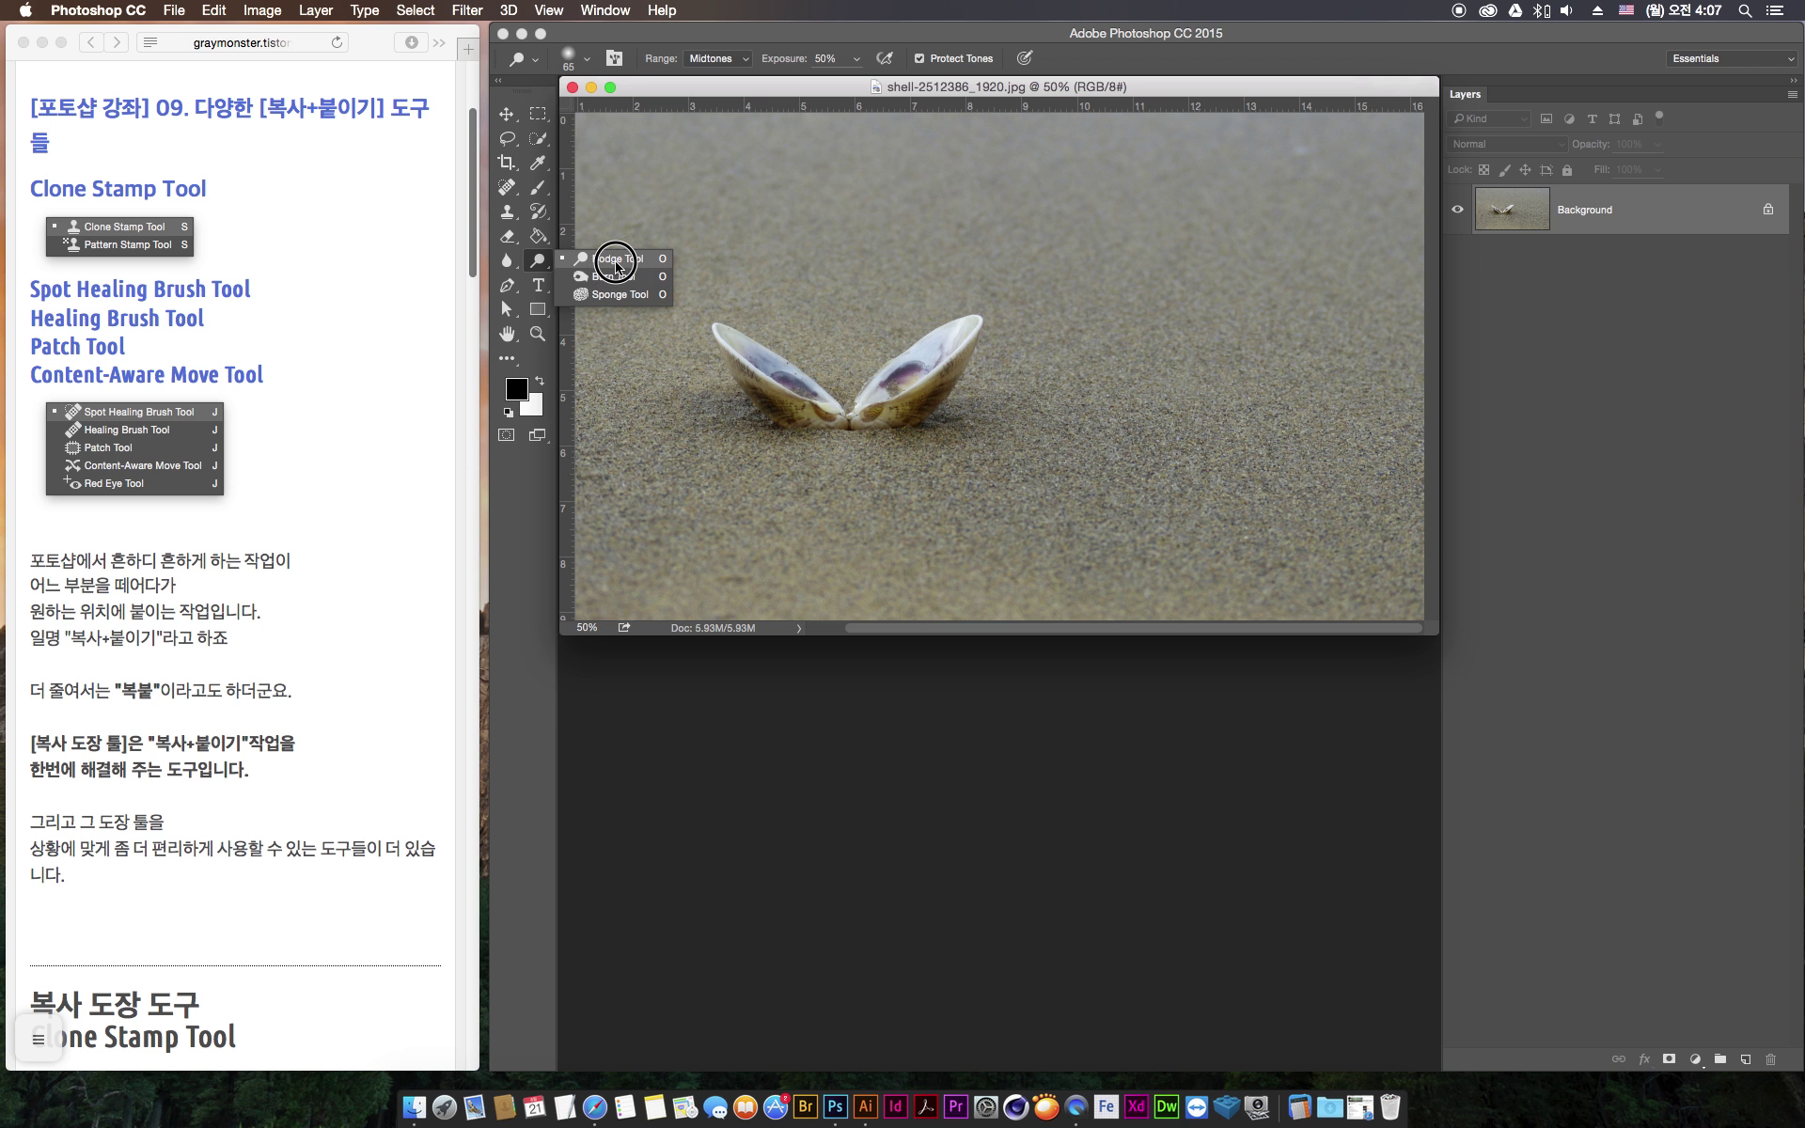
click(508, 188)
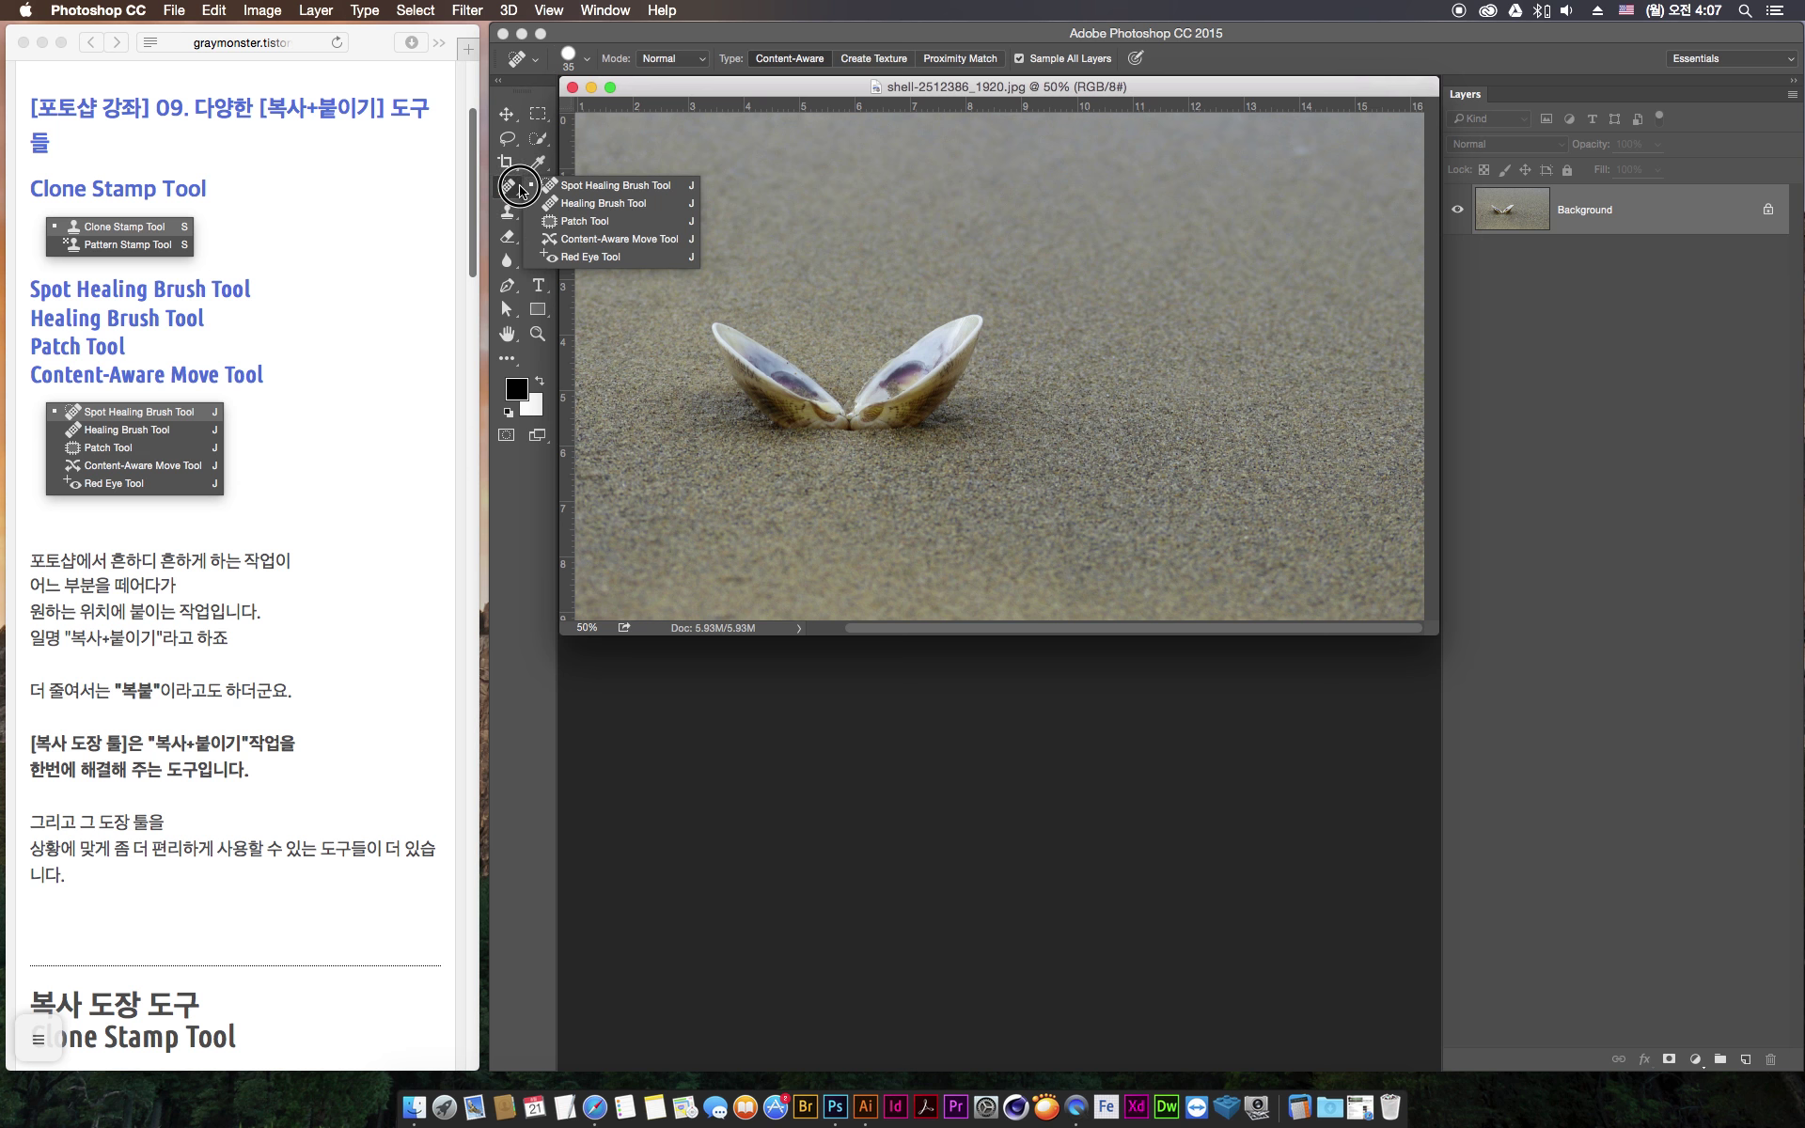
click(507, 213)
click(509, 192)
click(612, 220)
click(603, 187)
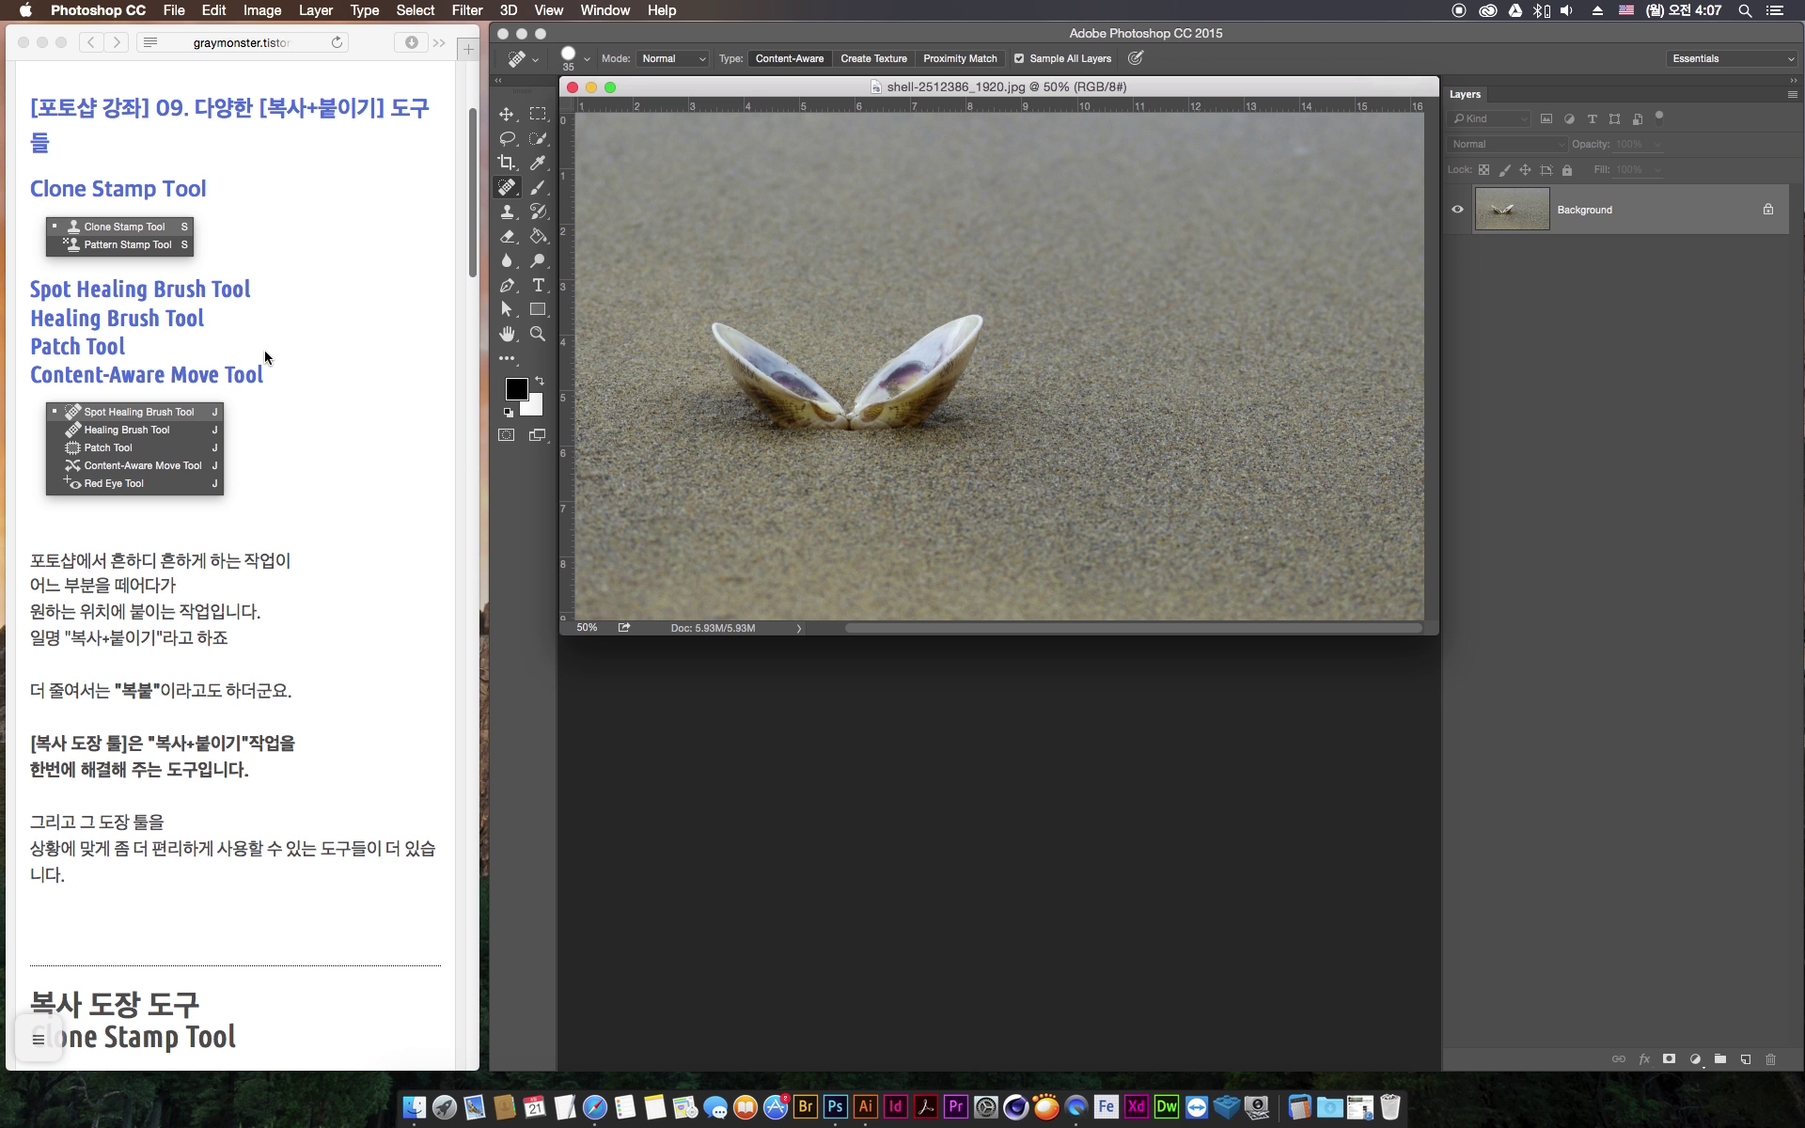
Switch to the Safari tutorial page and read its introduction and the Clone Stamp Tool instructions
click(475, 252)
drag(475, 252, 473, 259)
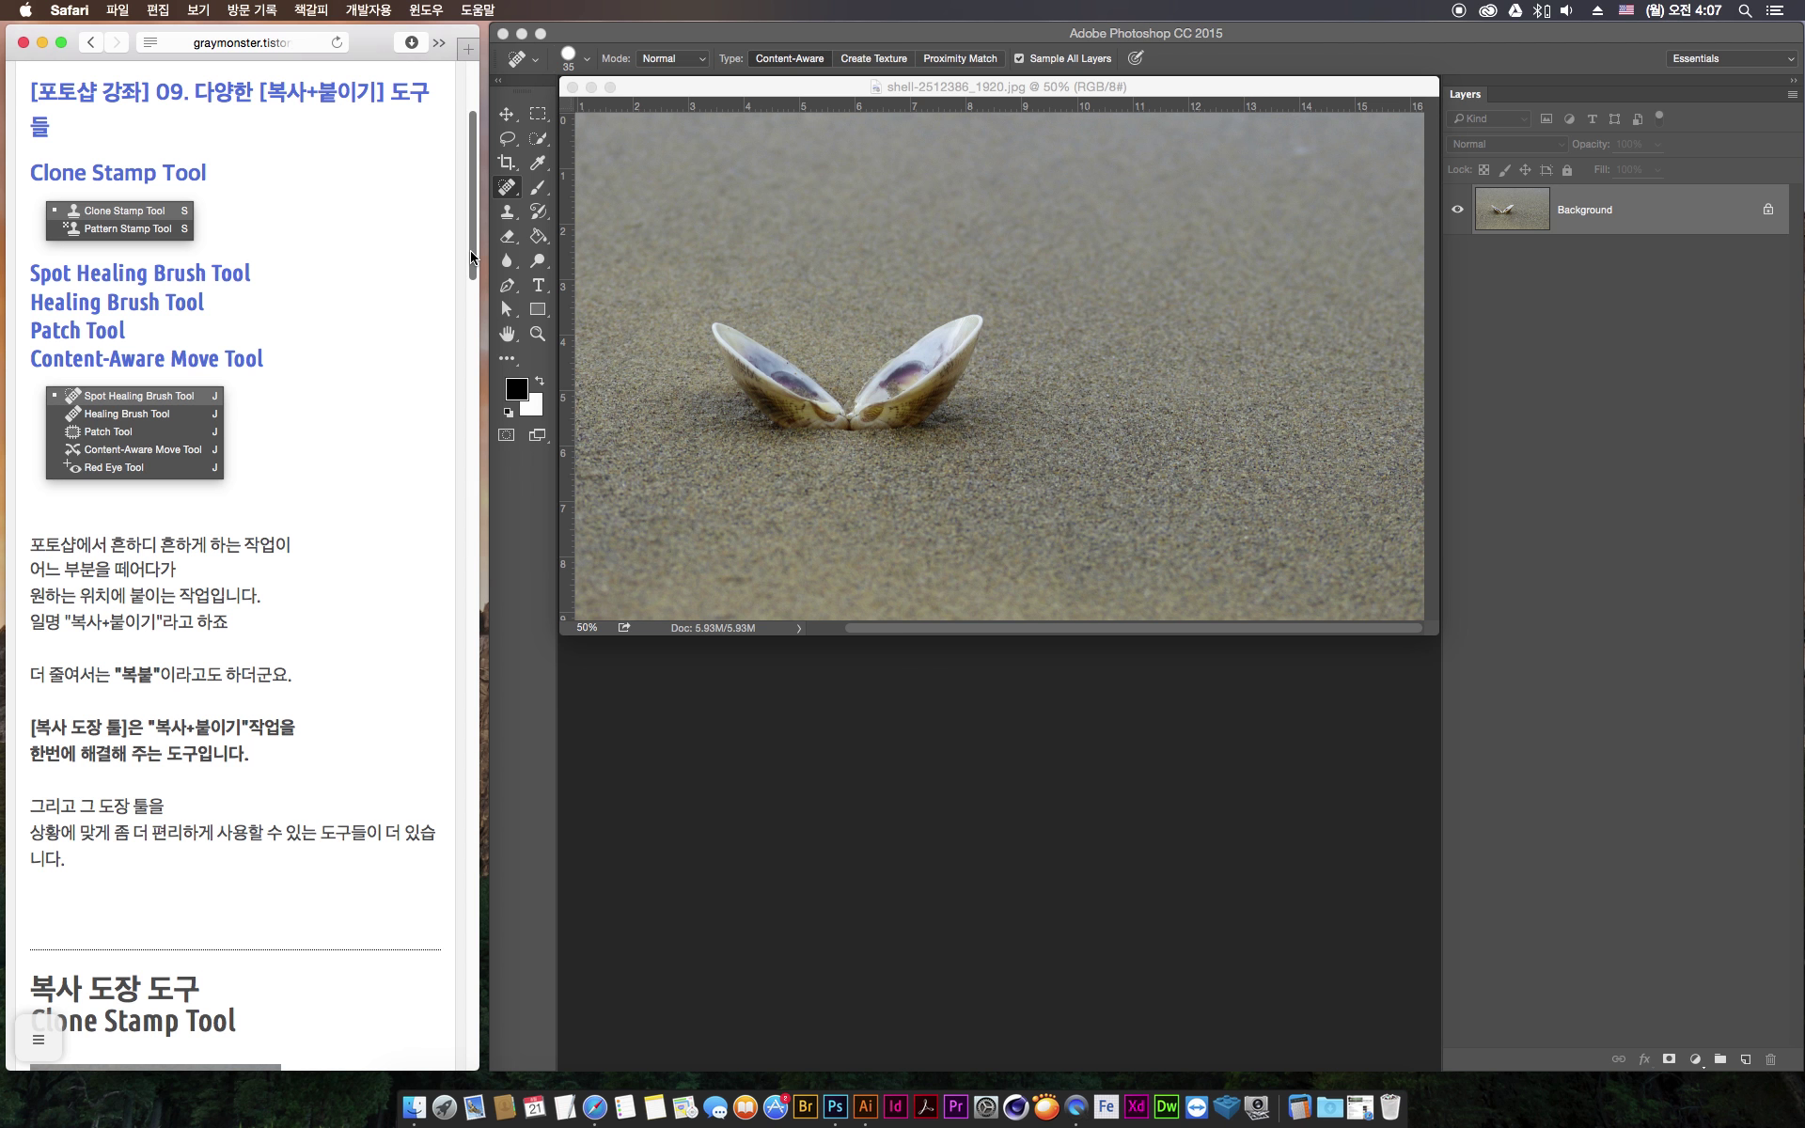
drag(472, 225, 475, 273)
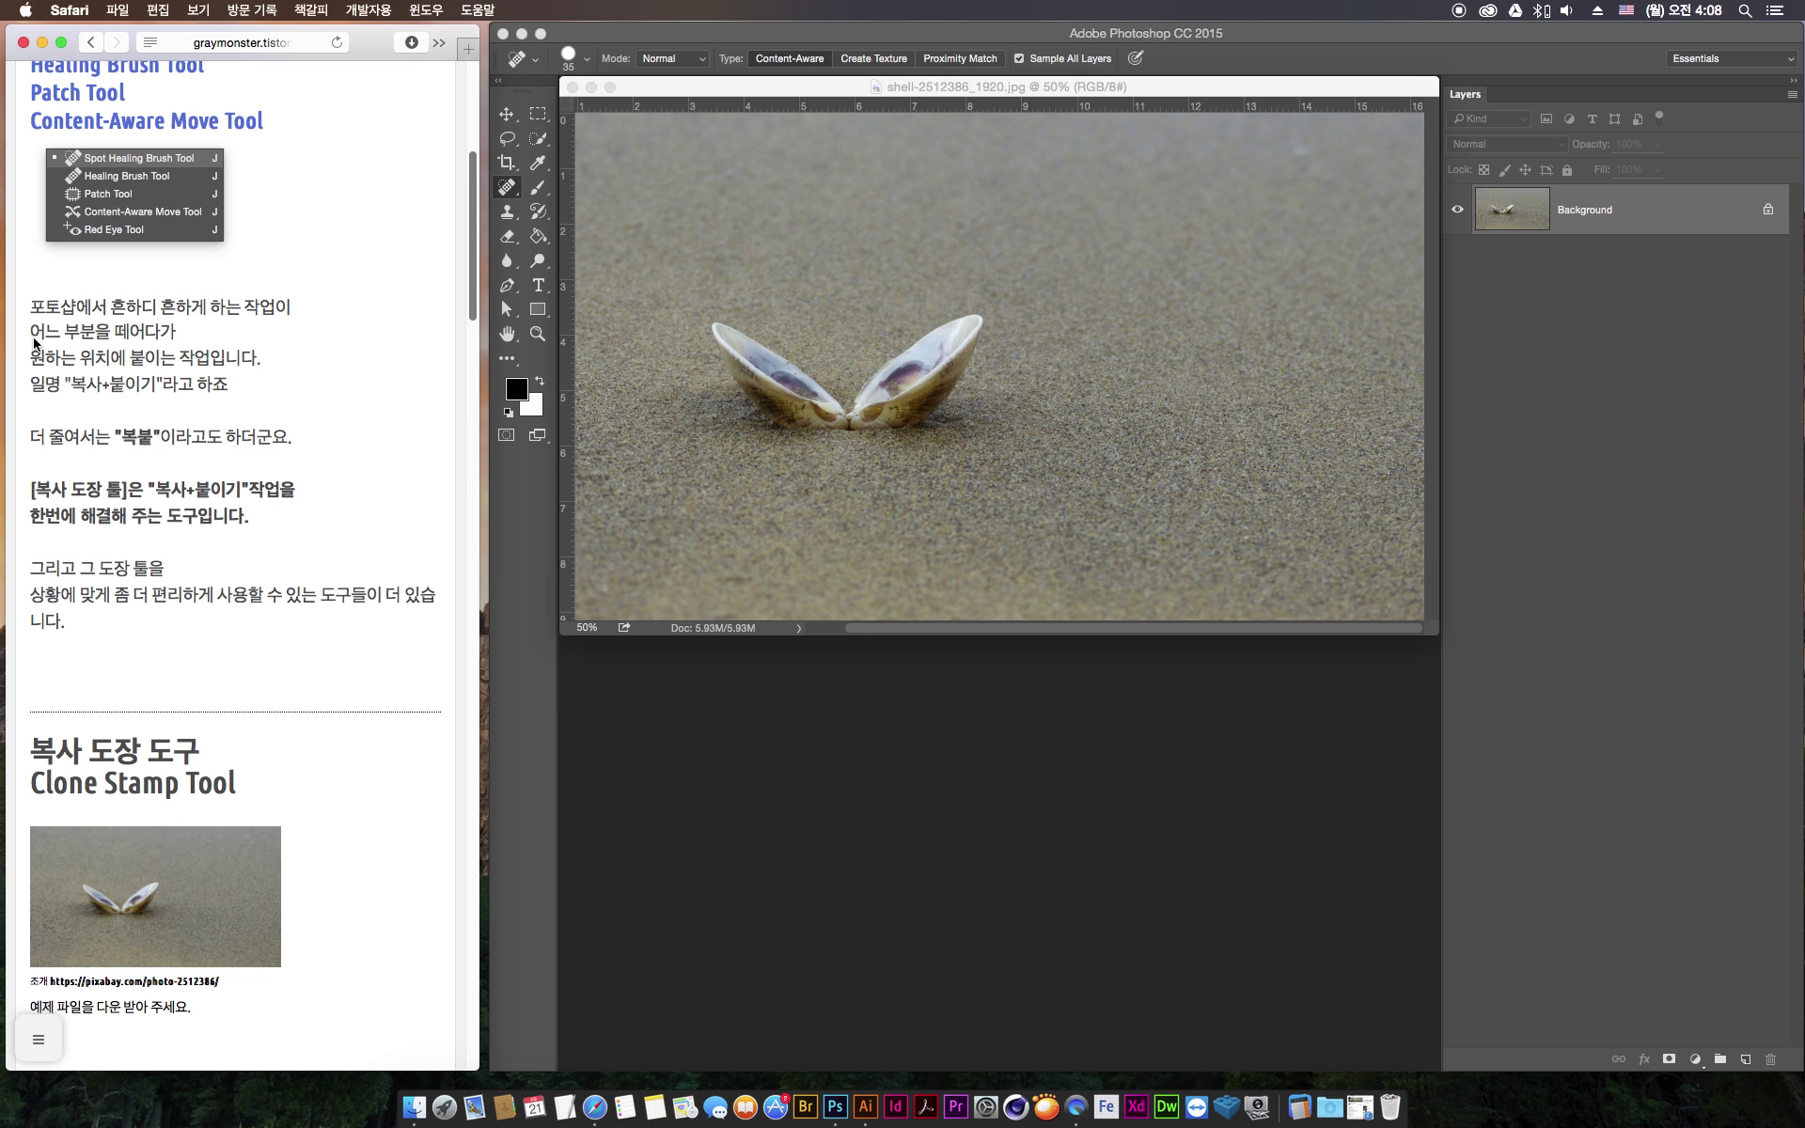
drag(37, 332, 263, 362)
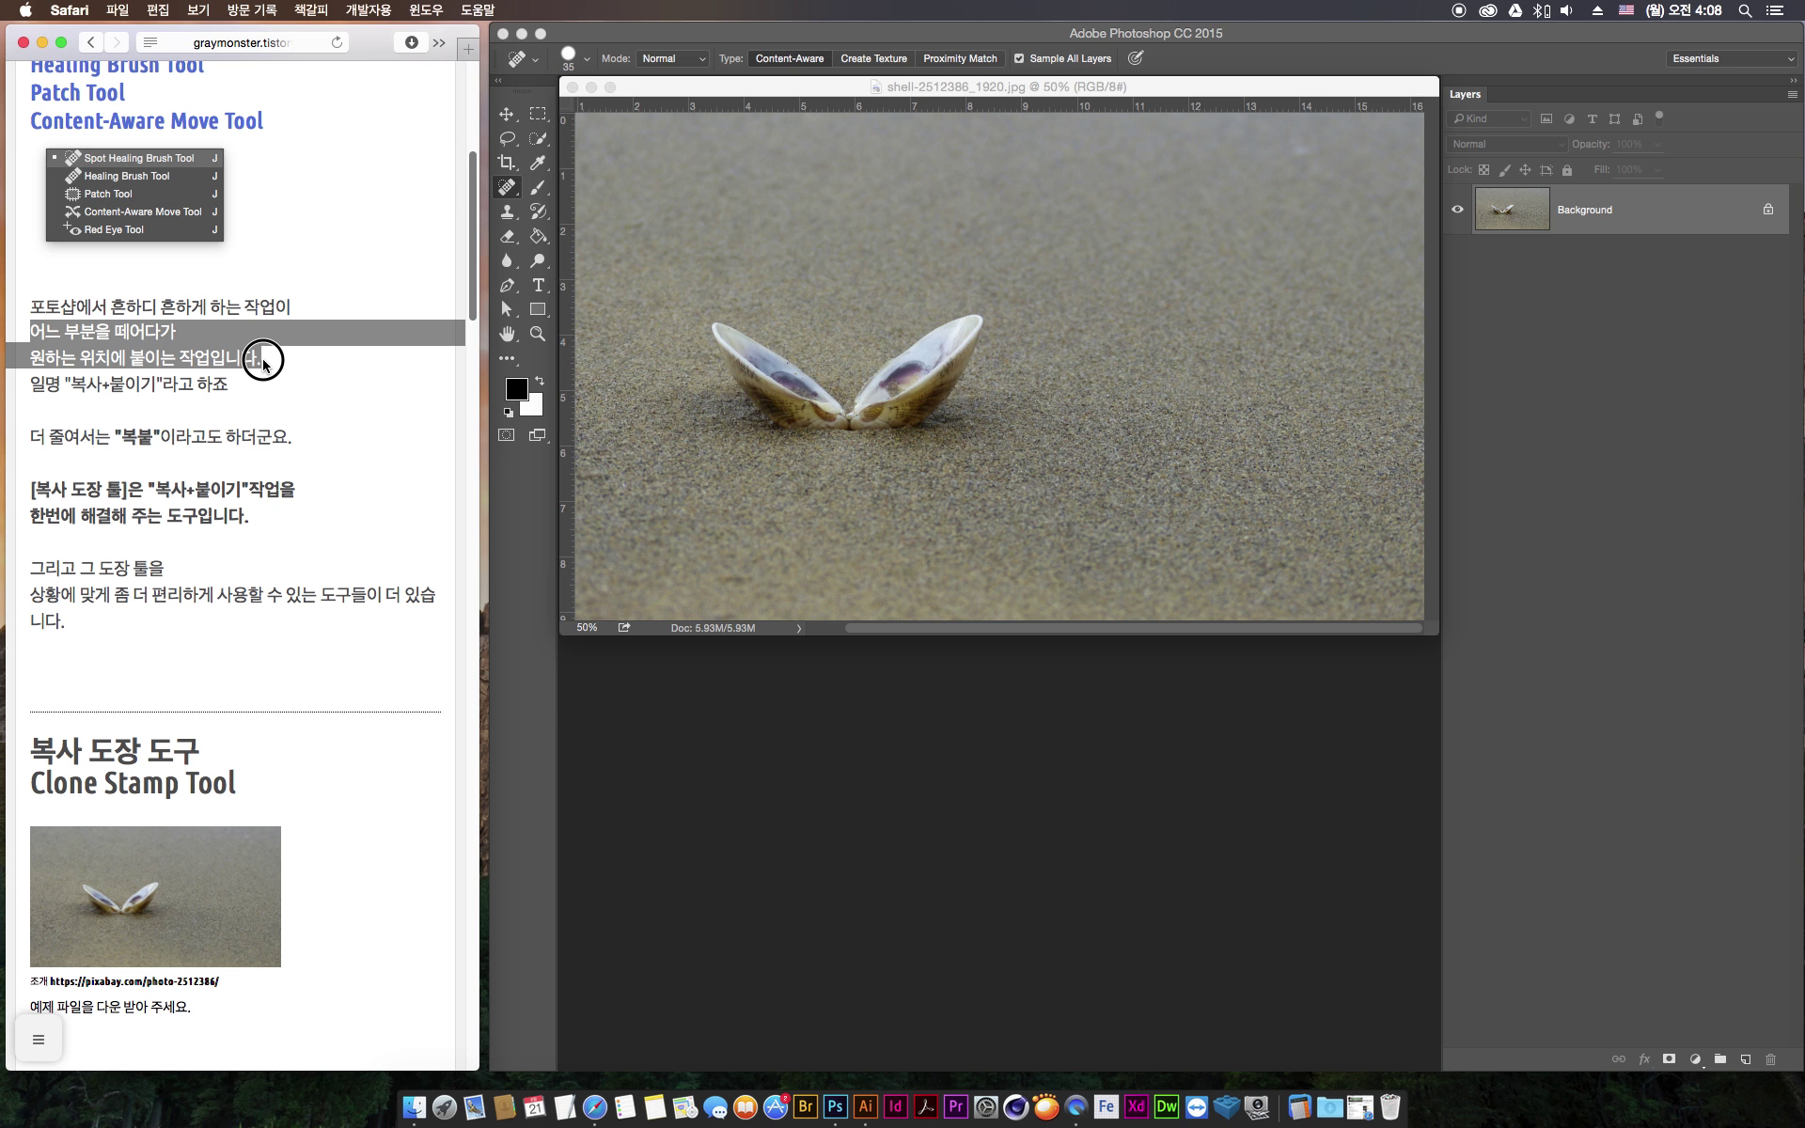
click(245, 362)
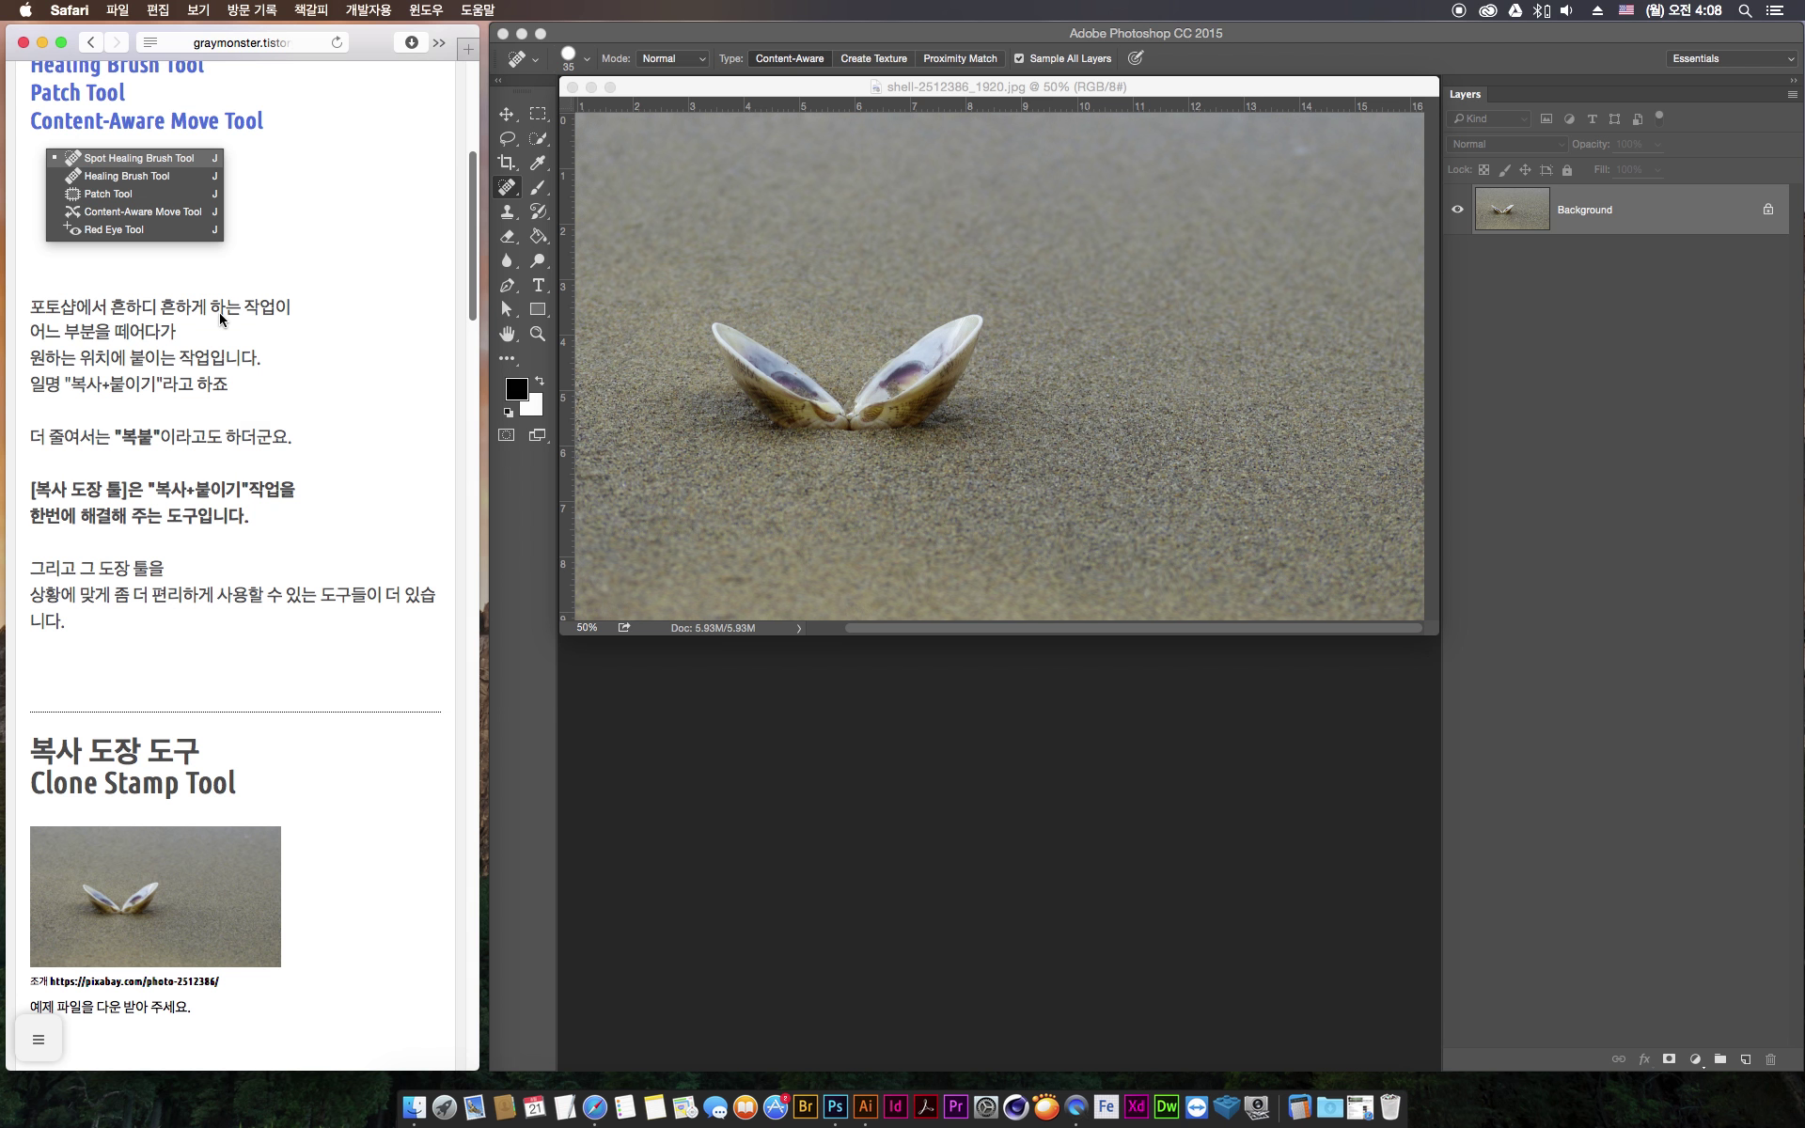
click(886, 633)
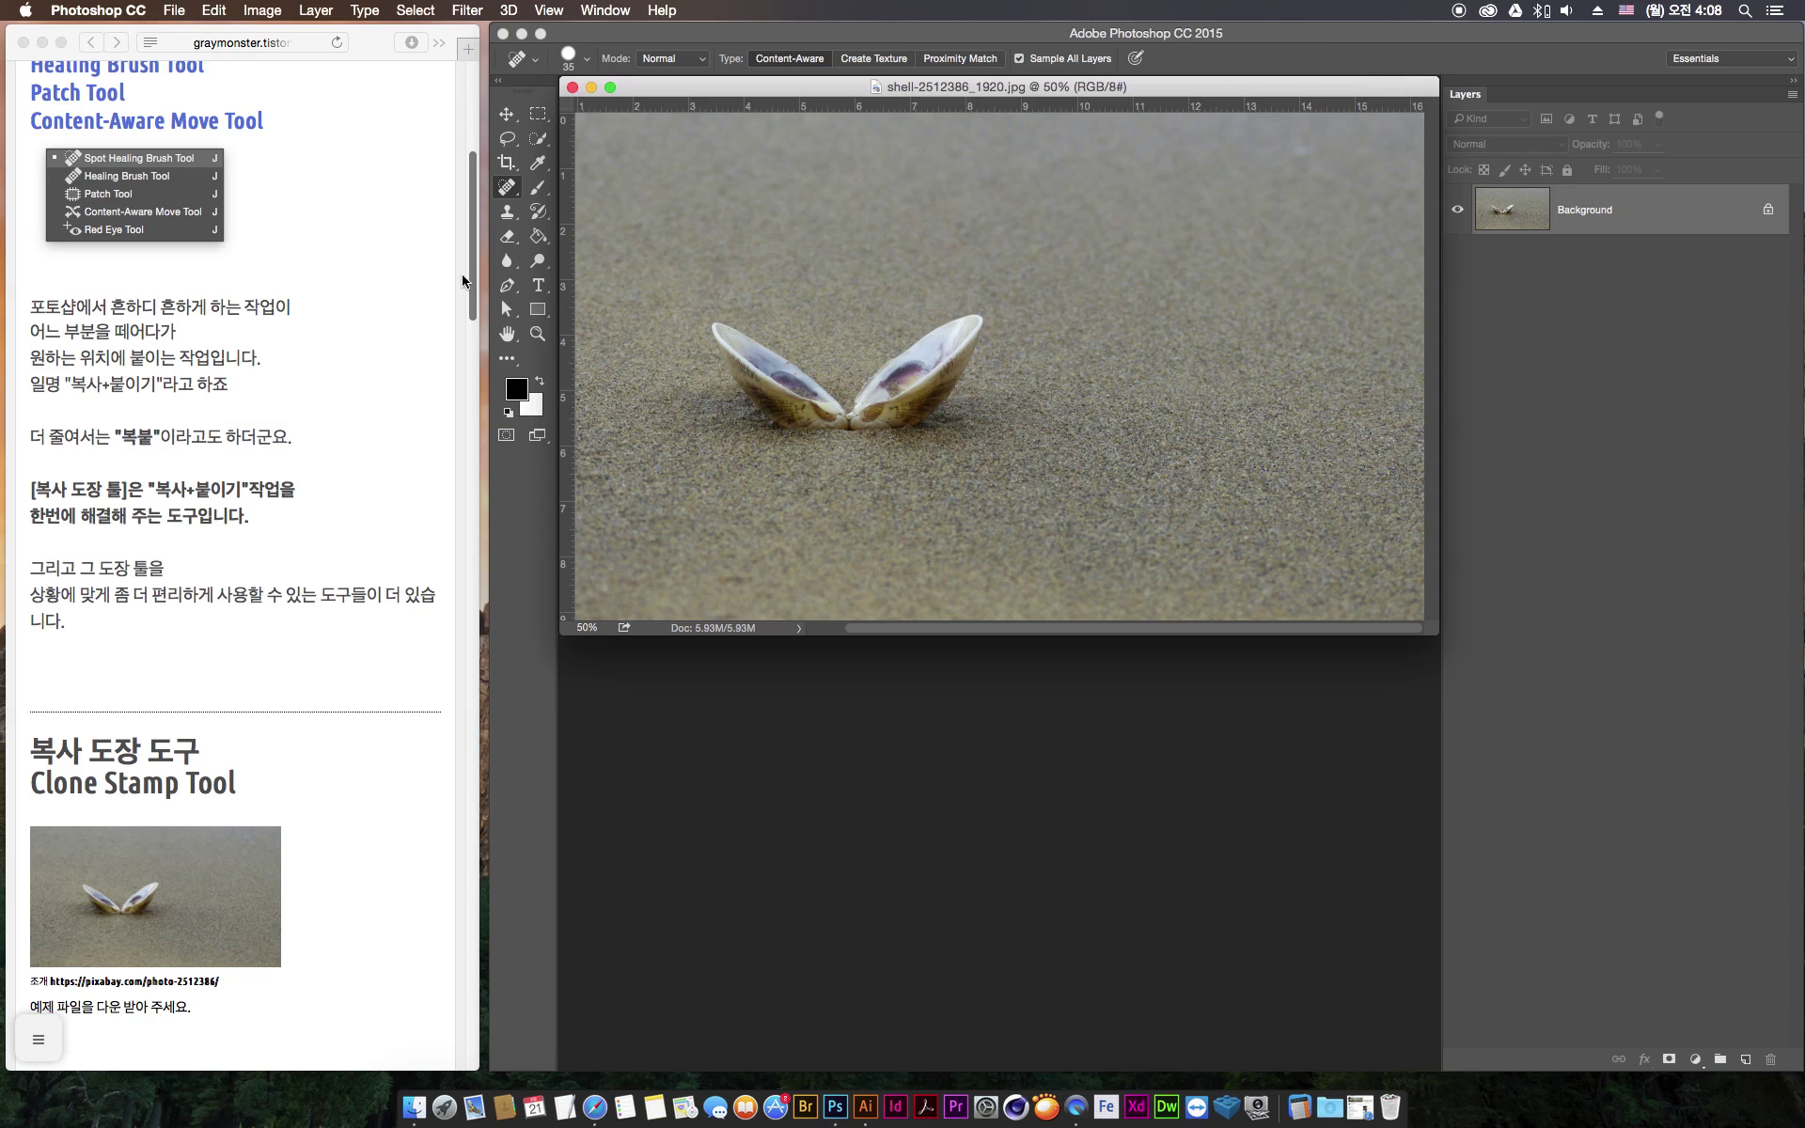
click(472, 278)
drag(472, 290, 454, 381)
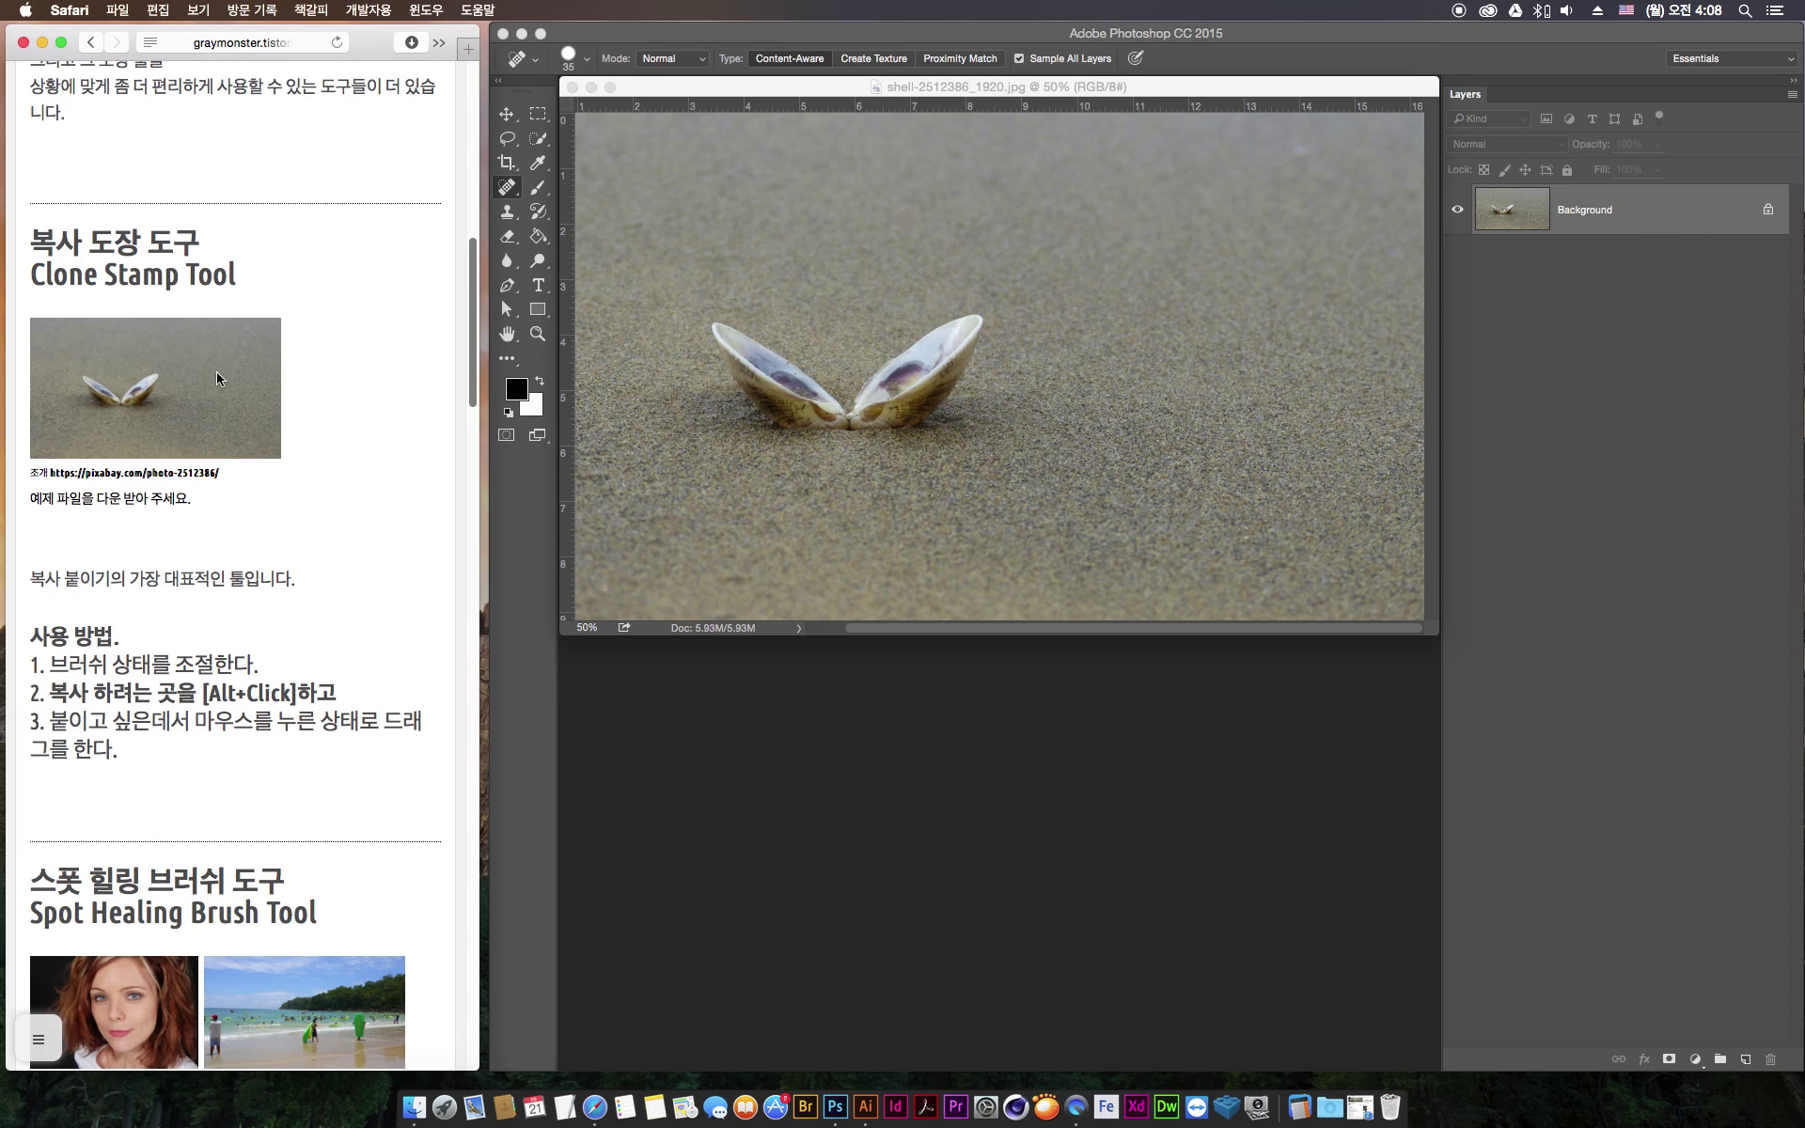
scroll(474, 359, down, 2)
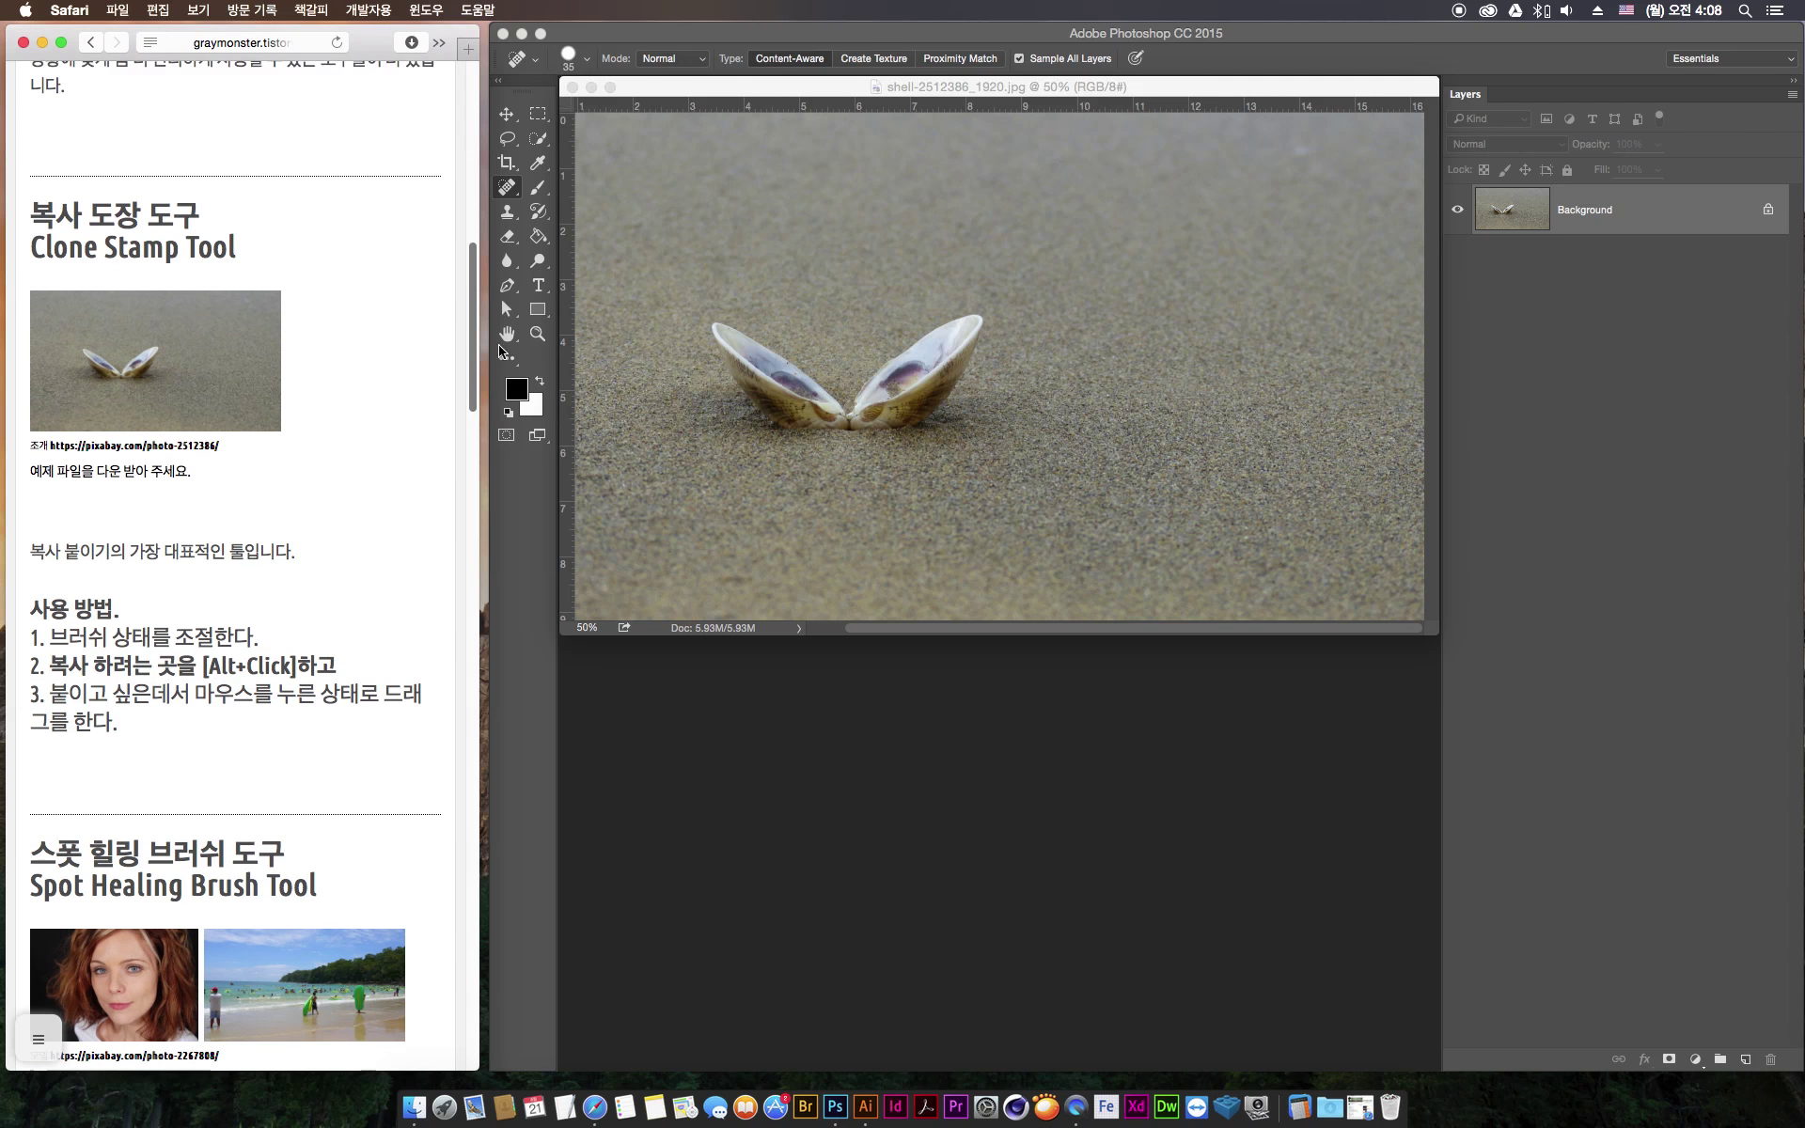
In Photoshop, select the whole shell and a margin of surrounding sand with the Rectangular Marquee tool
click(764, 93)
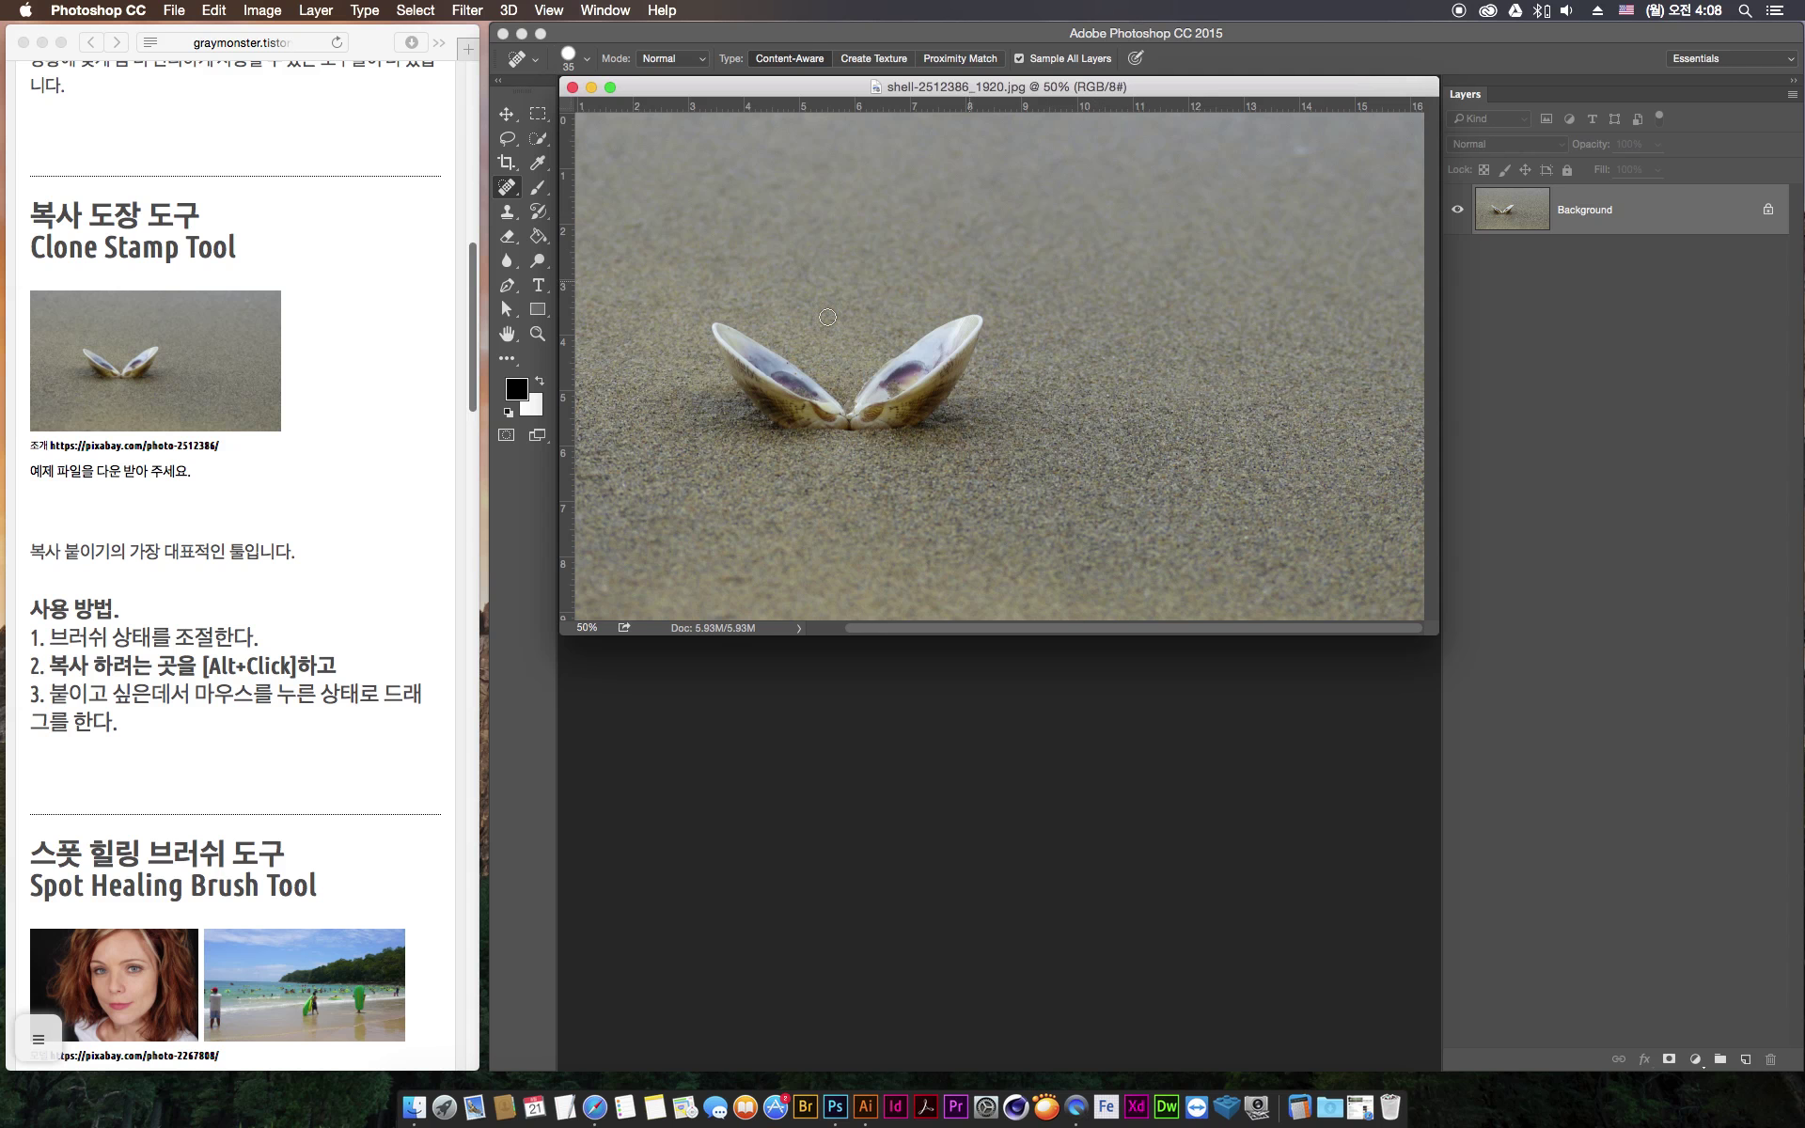
drag(683, 93, 683, 91)
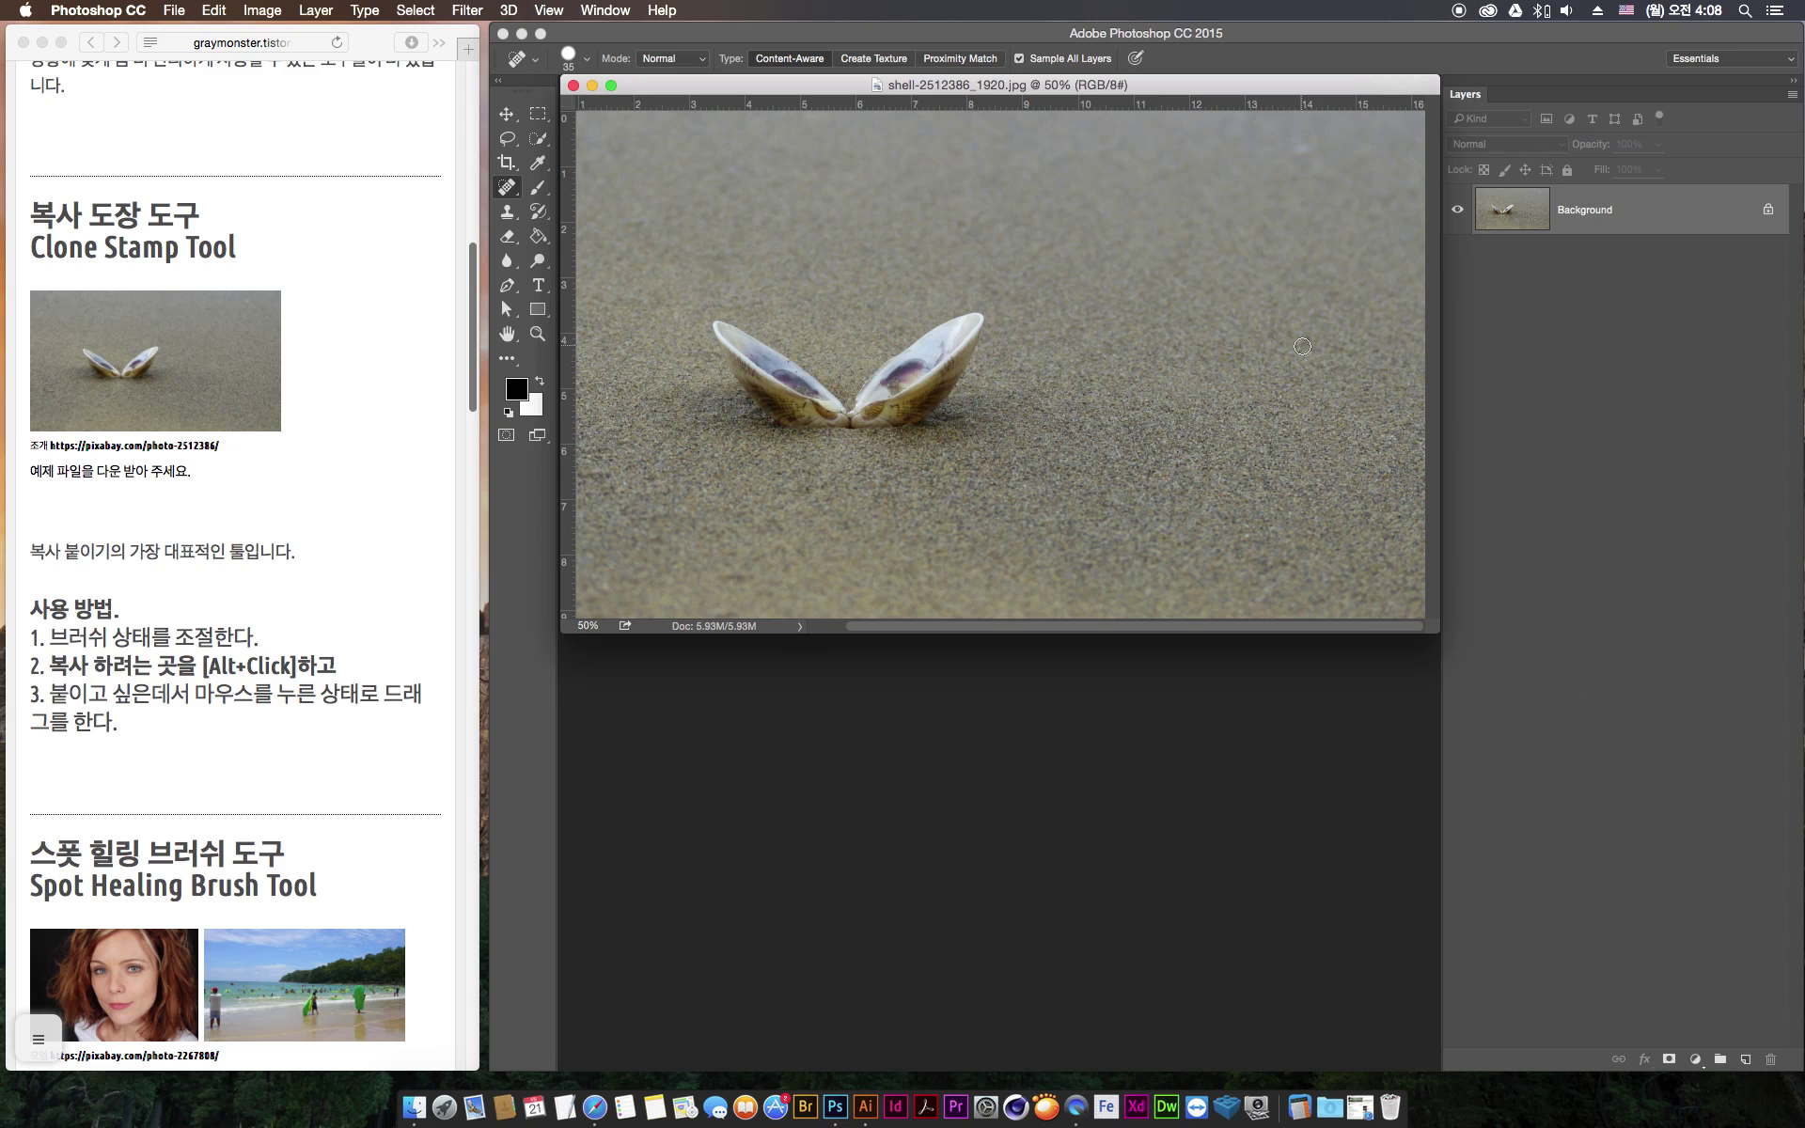
click(540, 113)
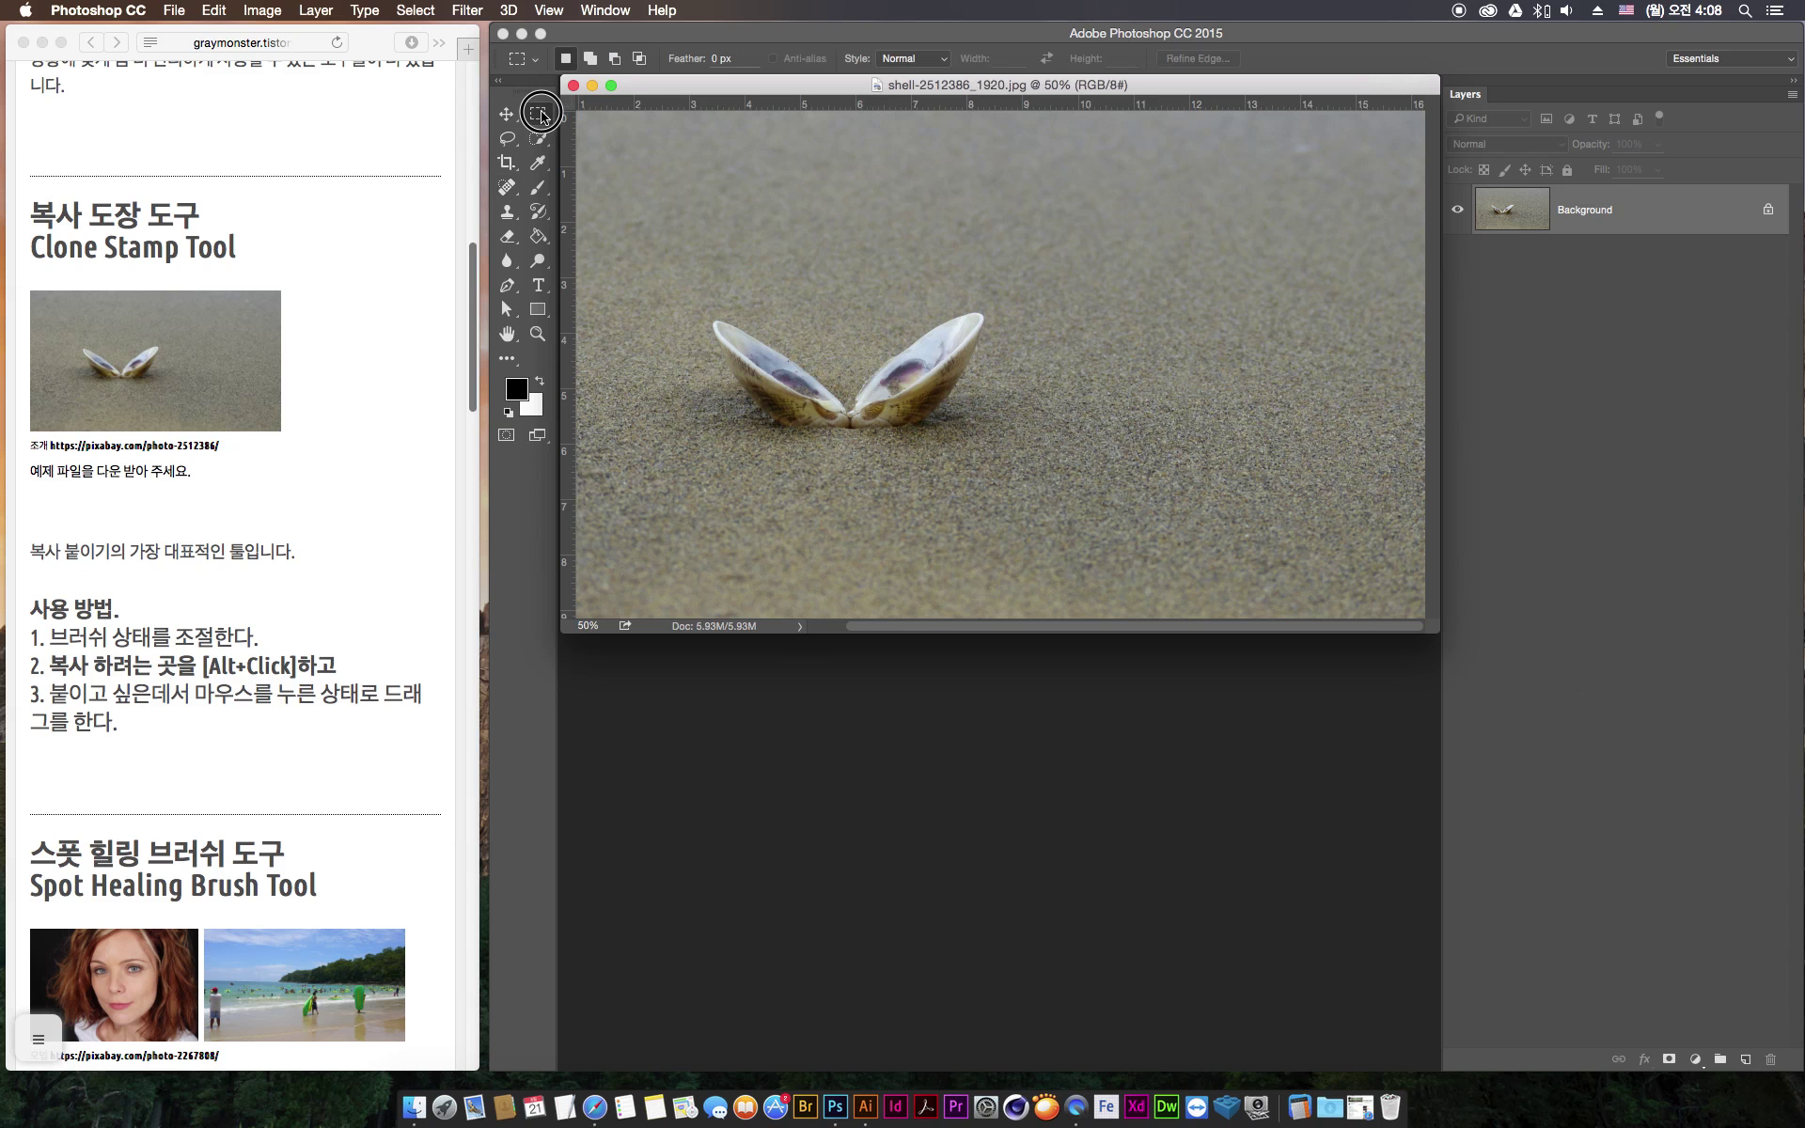
click(540, 114)
click(594, 117)
drag(647, 294, 1036, 469)
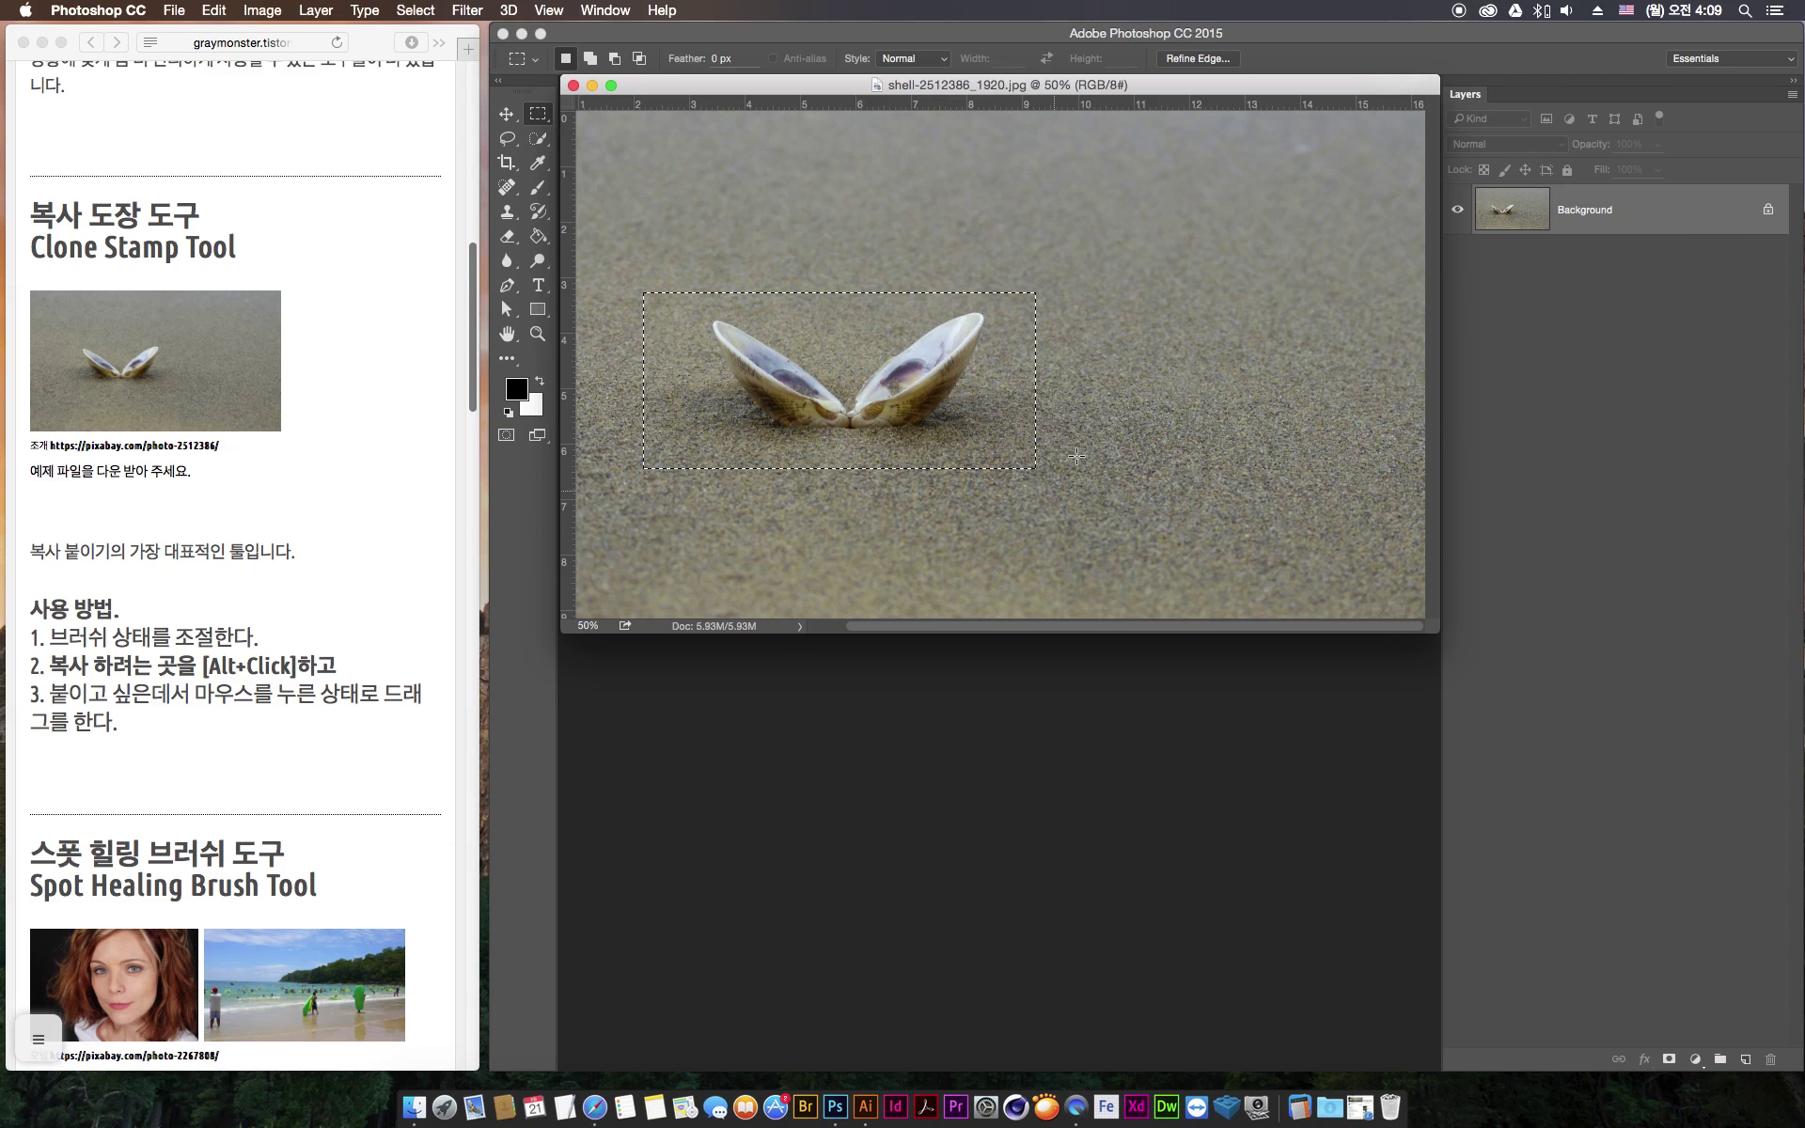
Try to move the selected shell onto the empty sand to its right, and undo the move
click(508, 115)
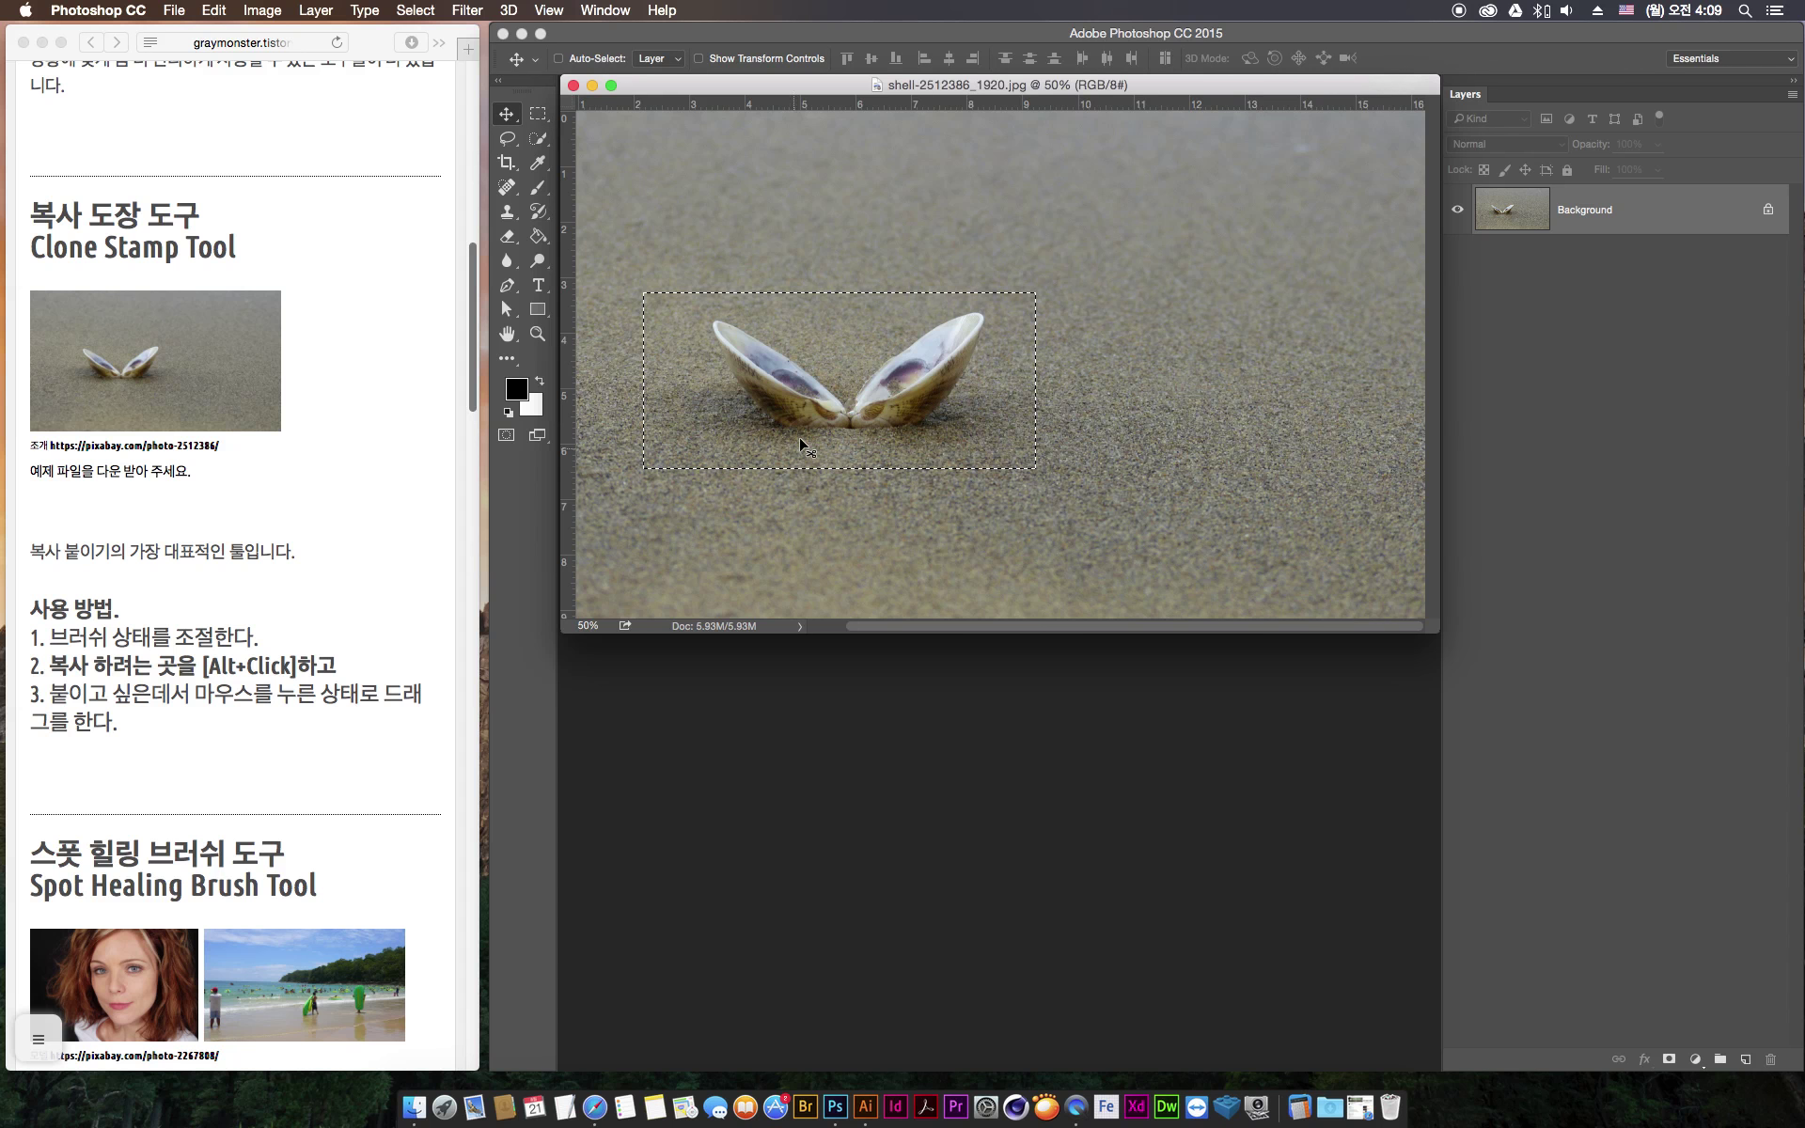
drag(799, 431, 1225, 435)
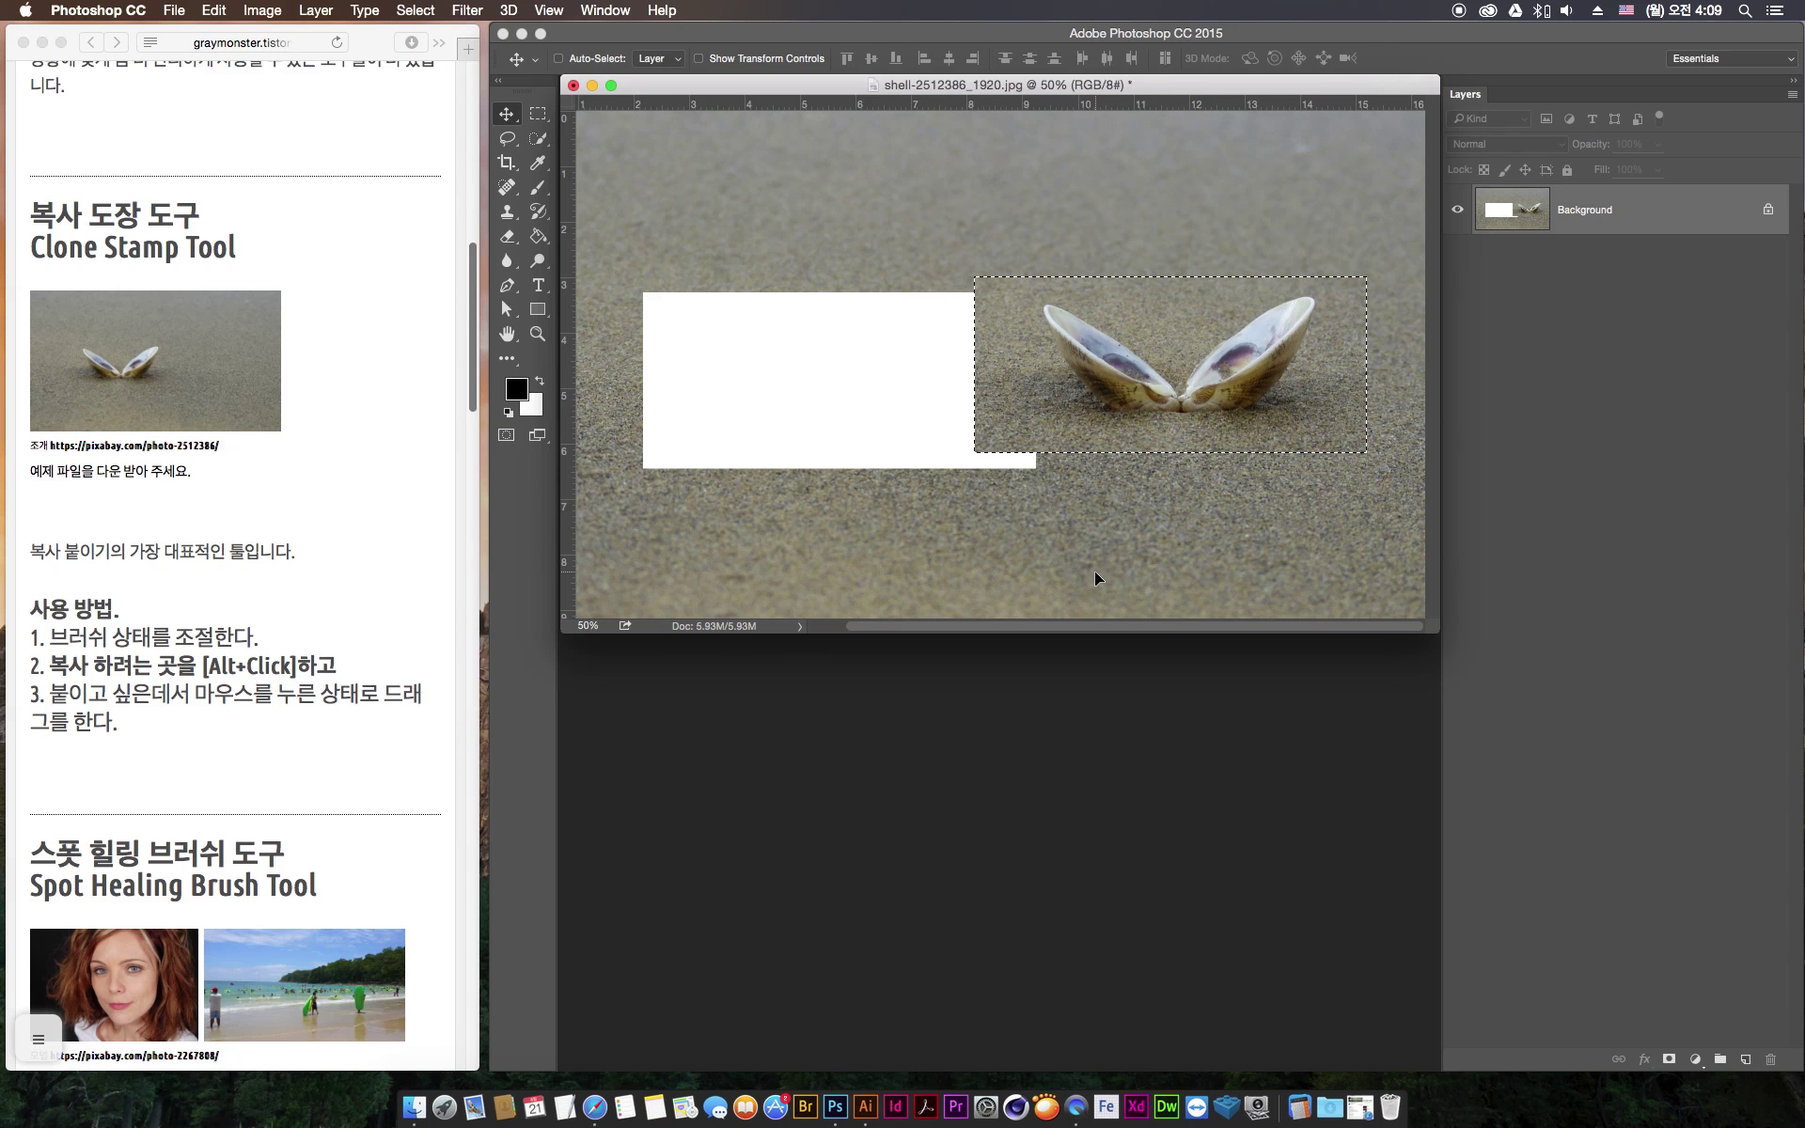
key(super+z)
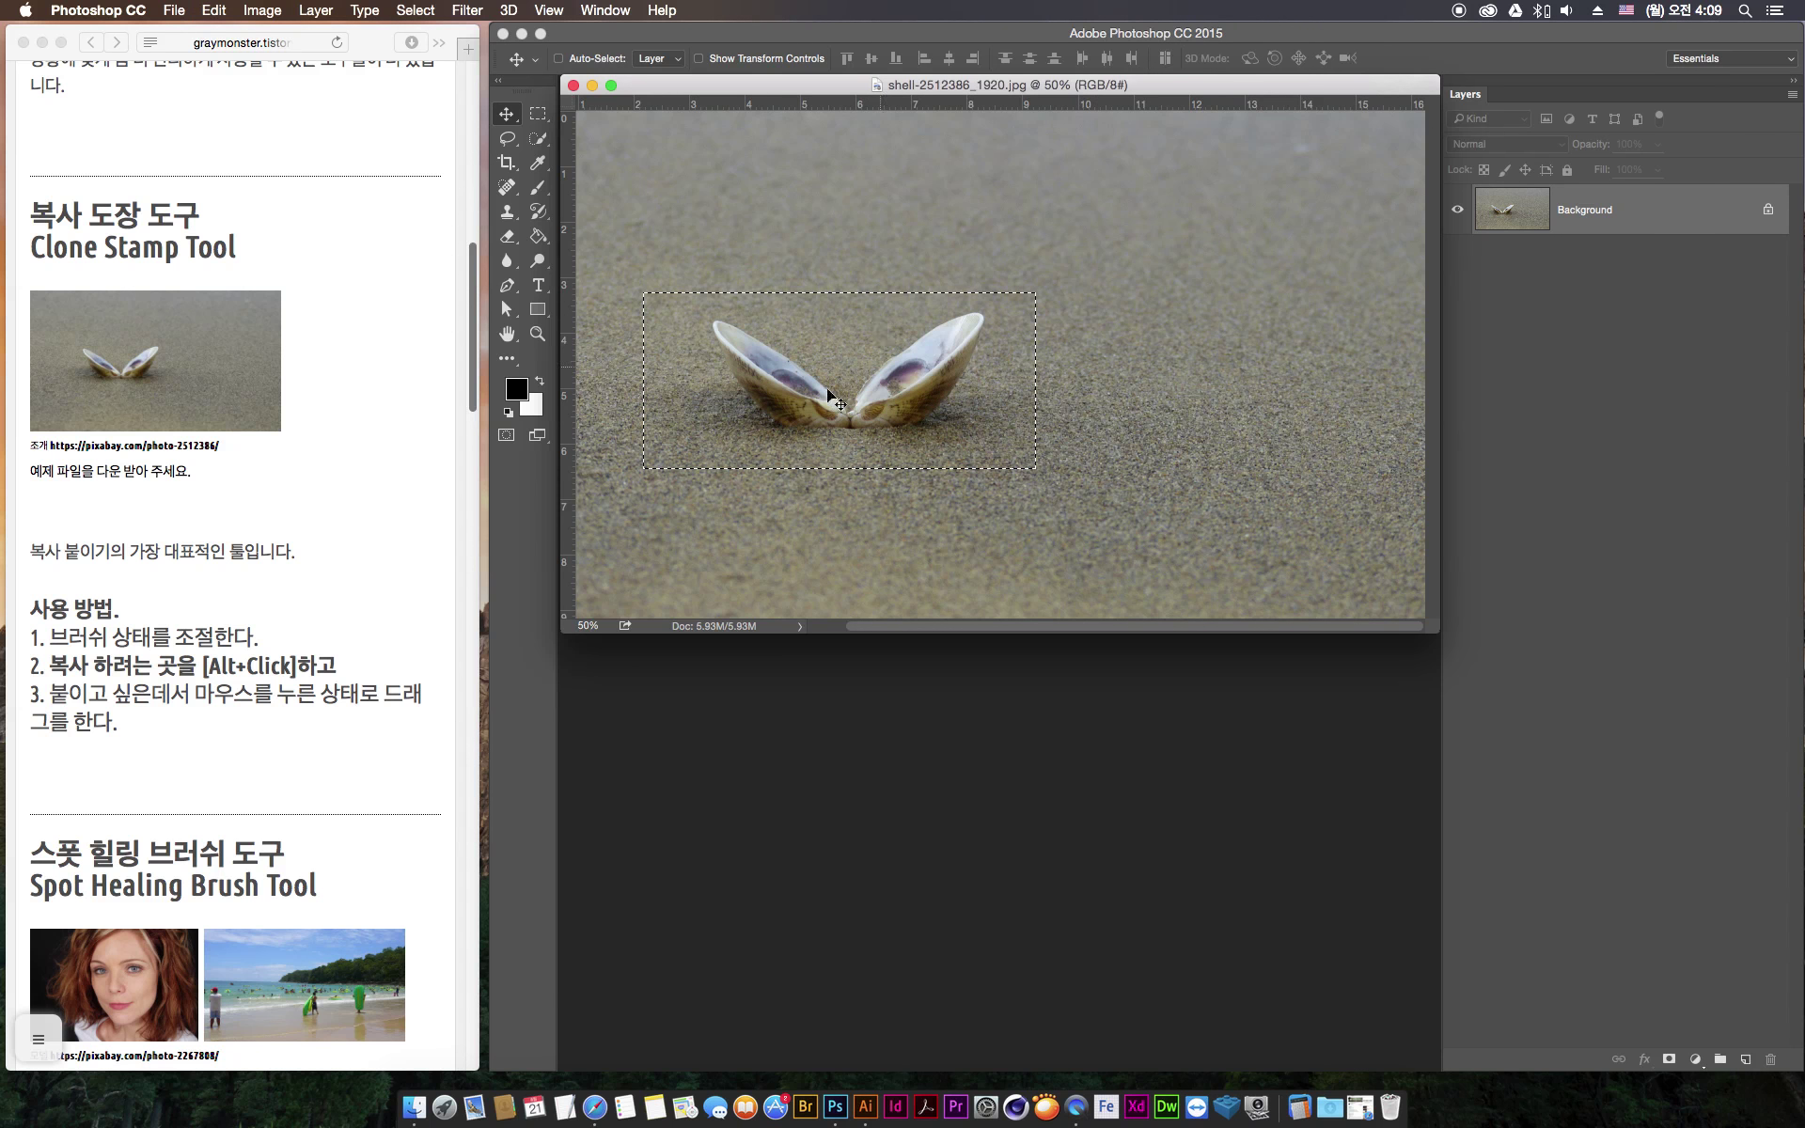
Duplicate the selected shell onto the empty sand at the same height to its right, and deselect
drag(785, 399, 1141, 406)
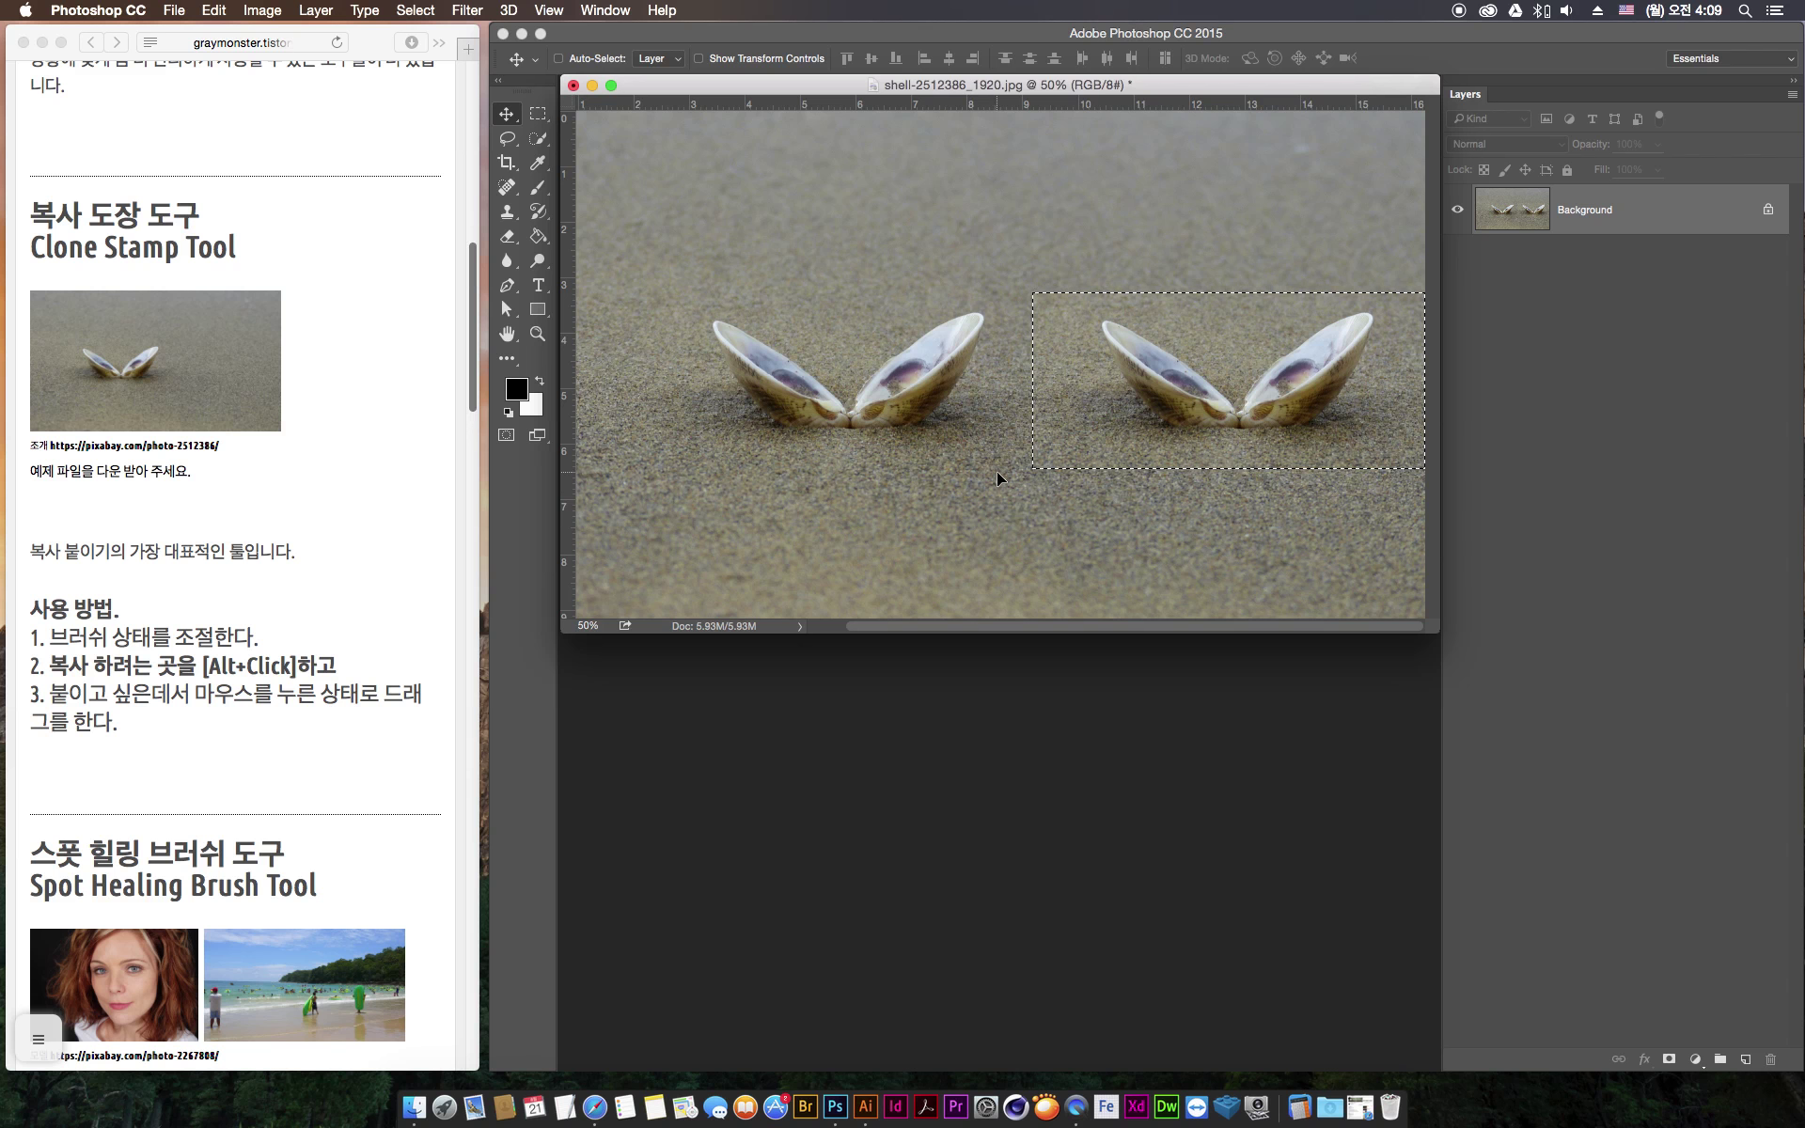
key(super+d)
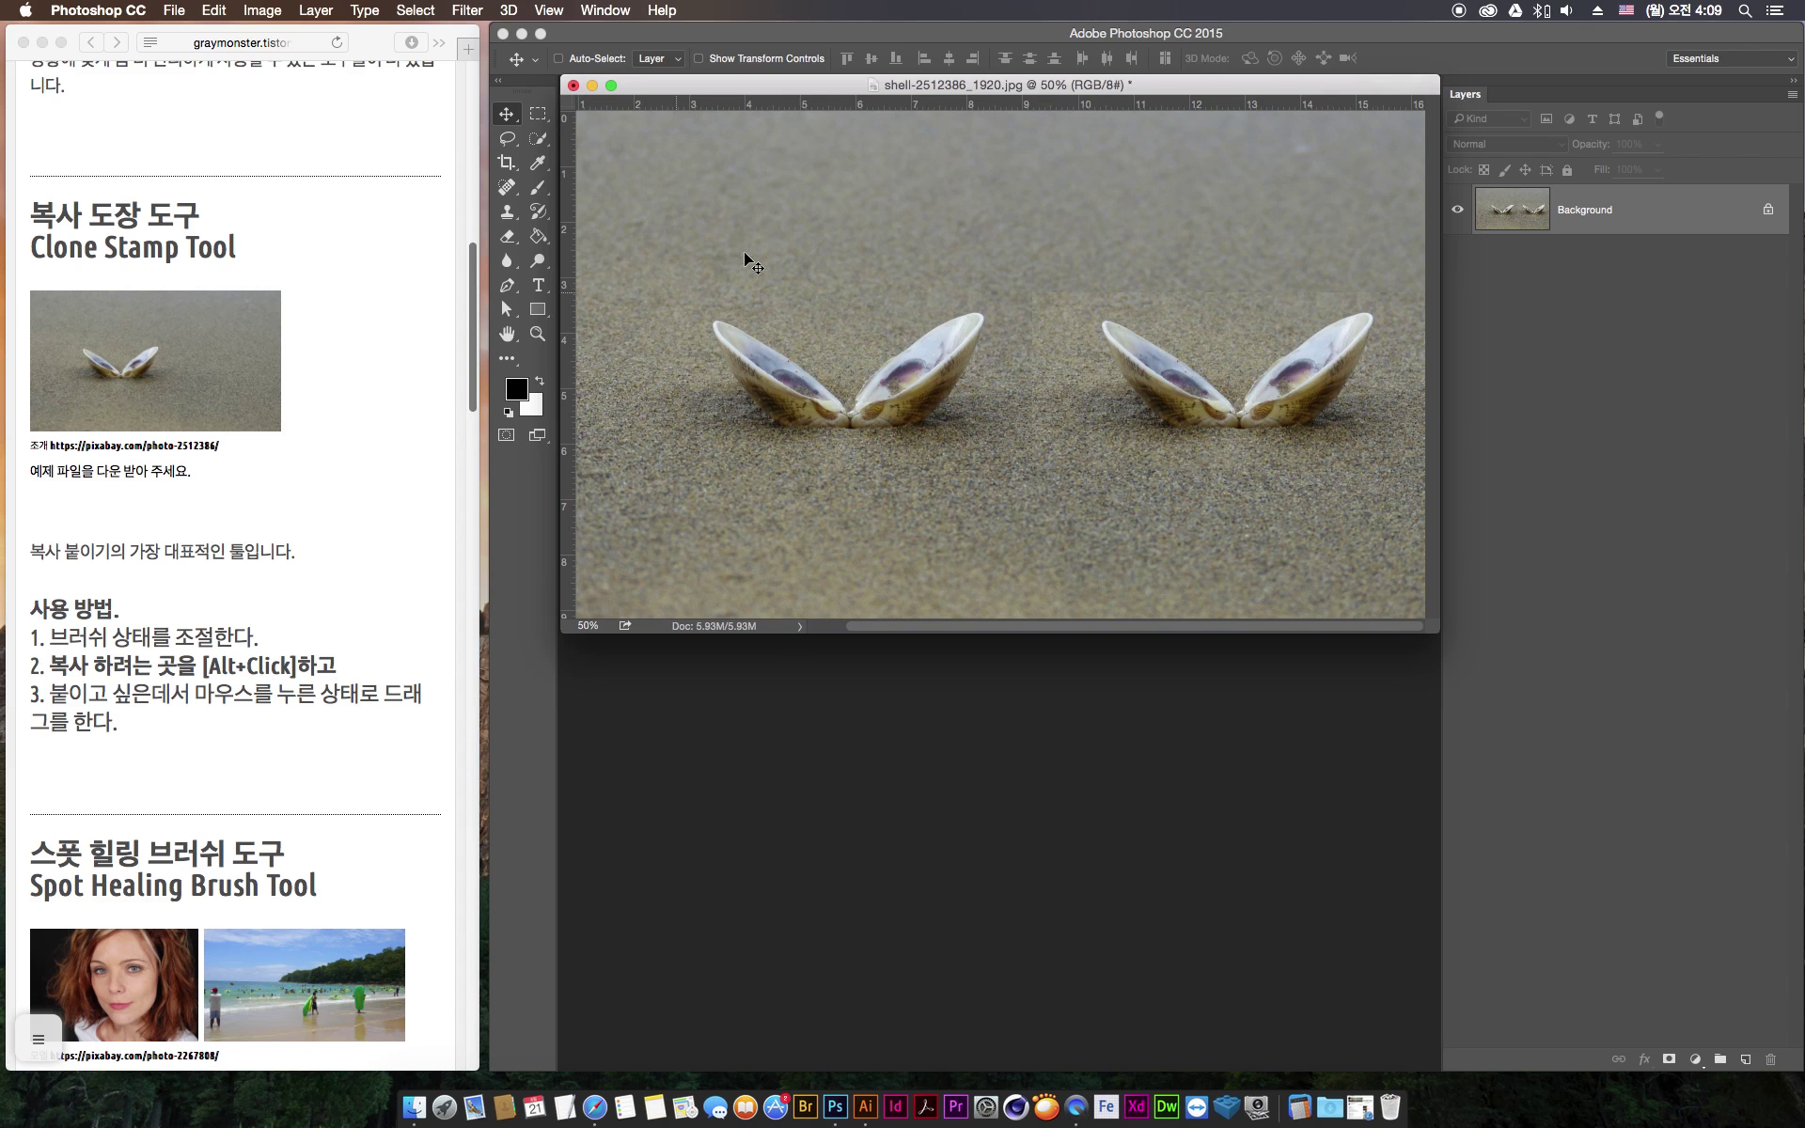
Cover the original shell with side-by-side copies of a narrow rectangular sand strip taken from the photo's left edge, and deselect
drag(535, 117, 592, 115)
drag(598, 297, 659, 477)
click(508, 112)
drag(623, 407, 941, 444)
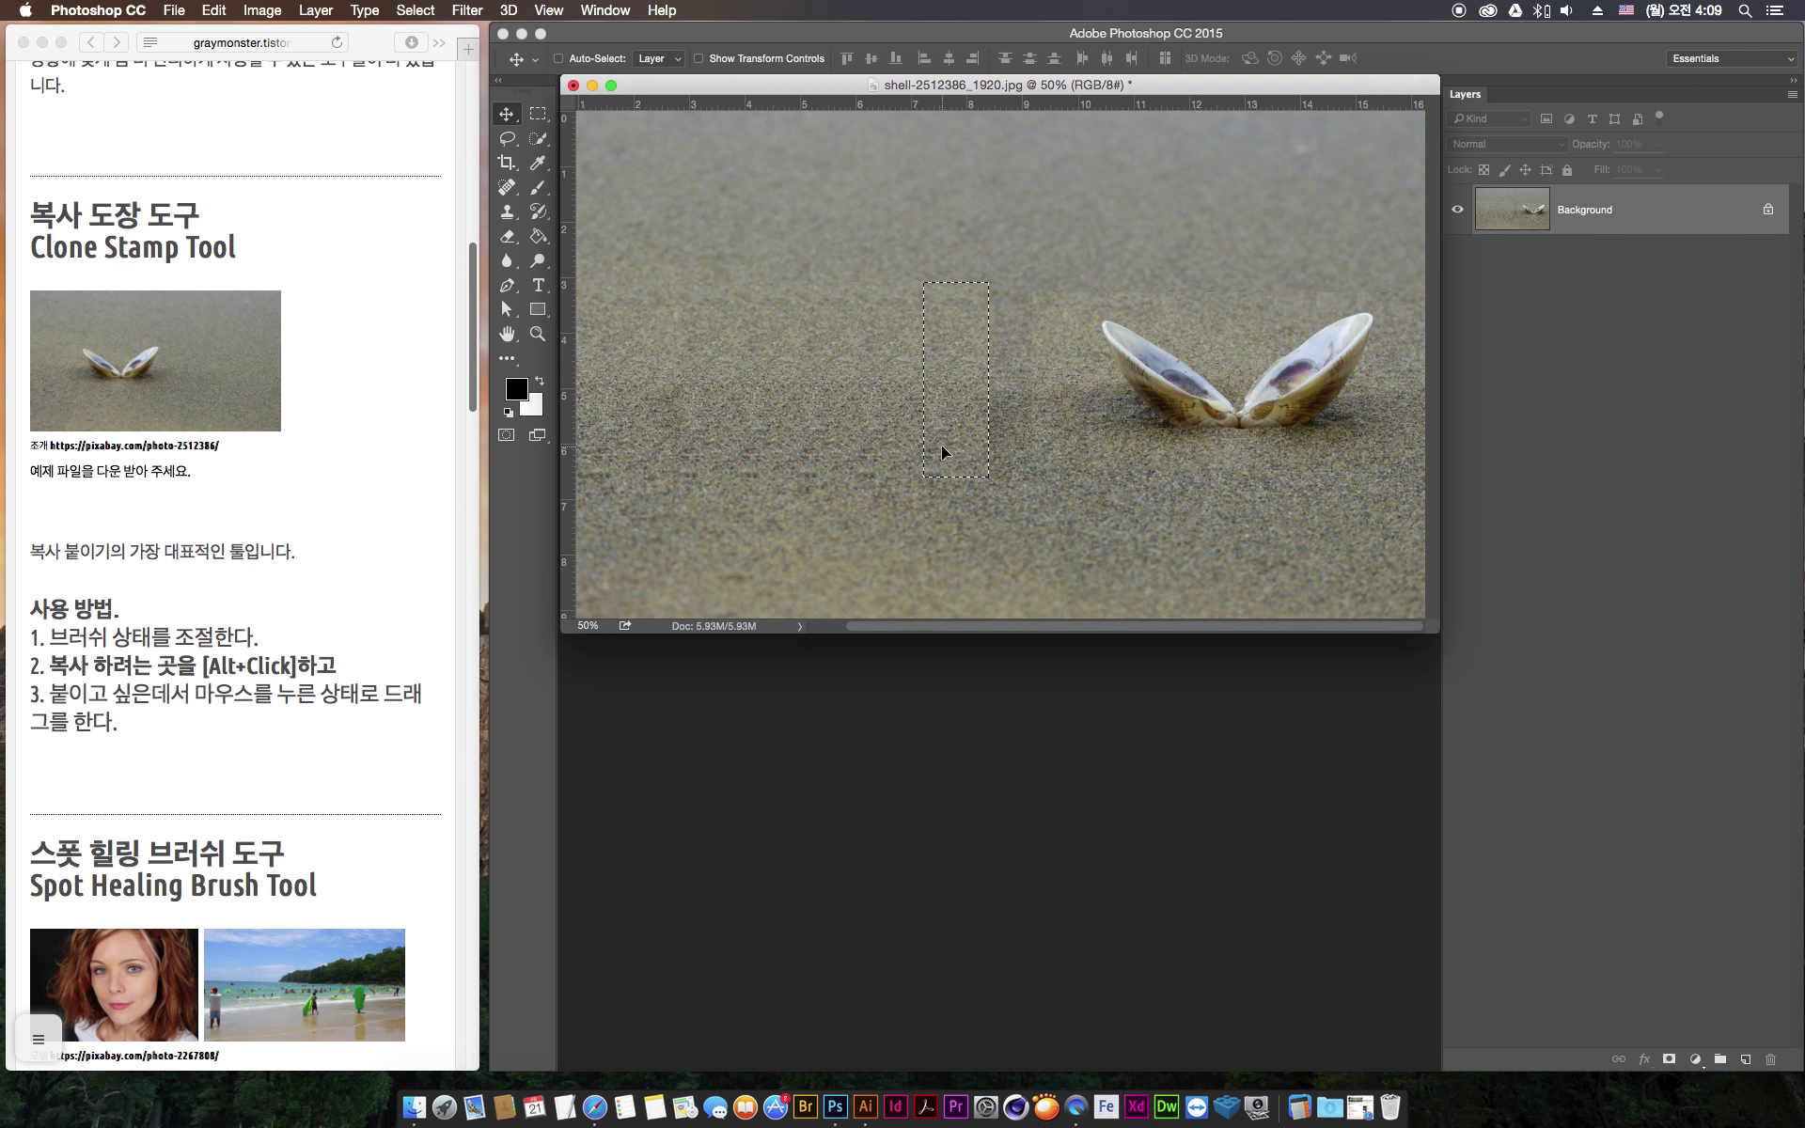
key(super+d)
Step back through the history to undo the sand strip copies, the shell duplicate and the marquee selection
key(alt+super+z)
key(alt+super+z)
key(alt+super+z)
key(alt+super+z)
key(alt+super+z)
key(alt+super+z)
key(alt+super+z)
key(alt+super+z)
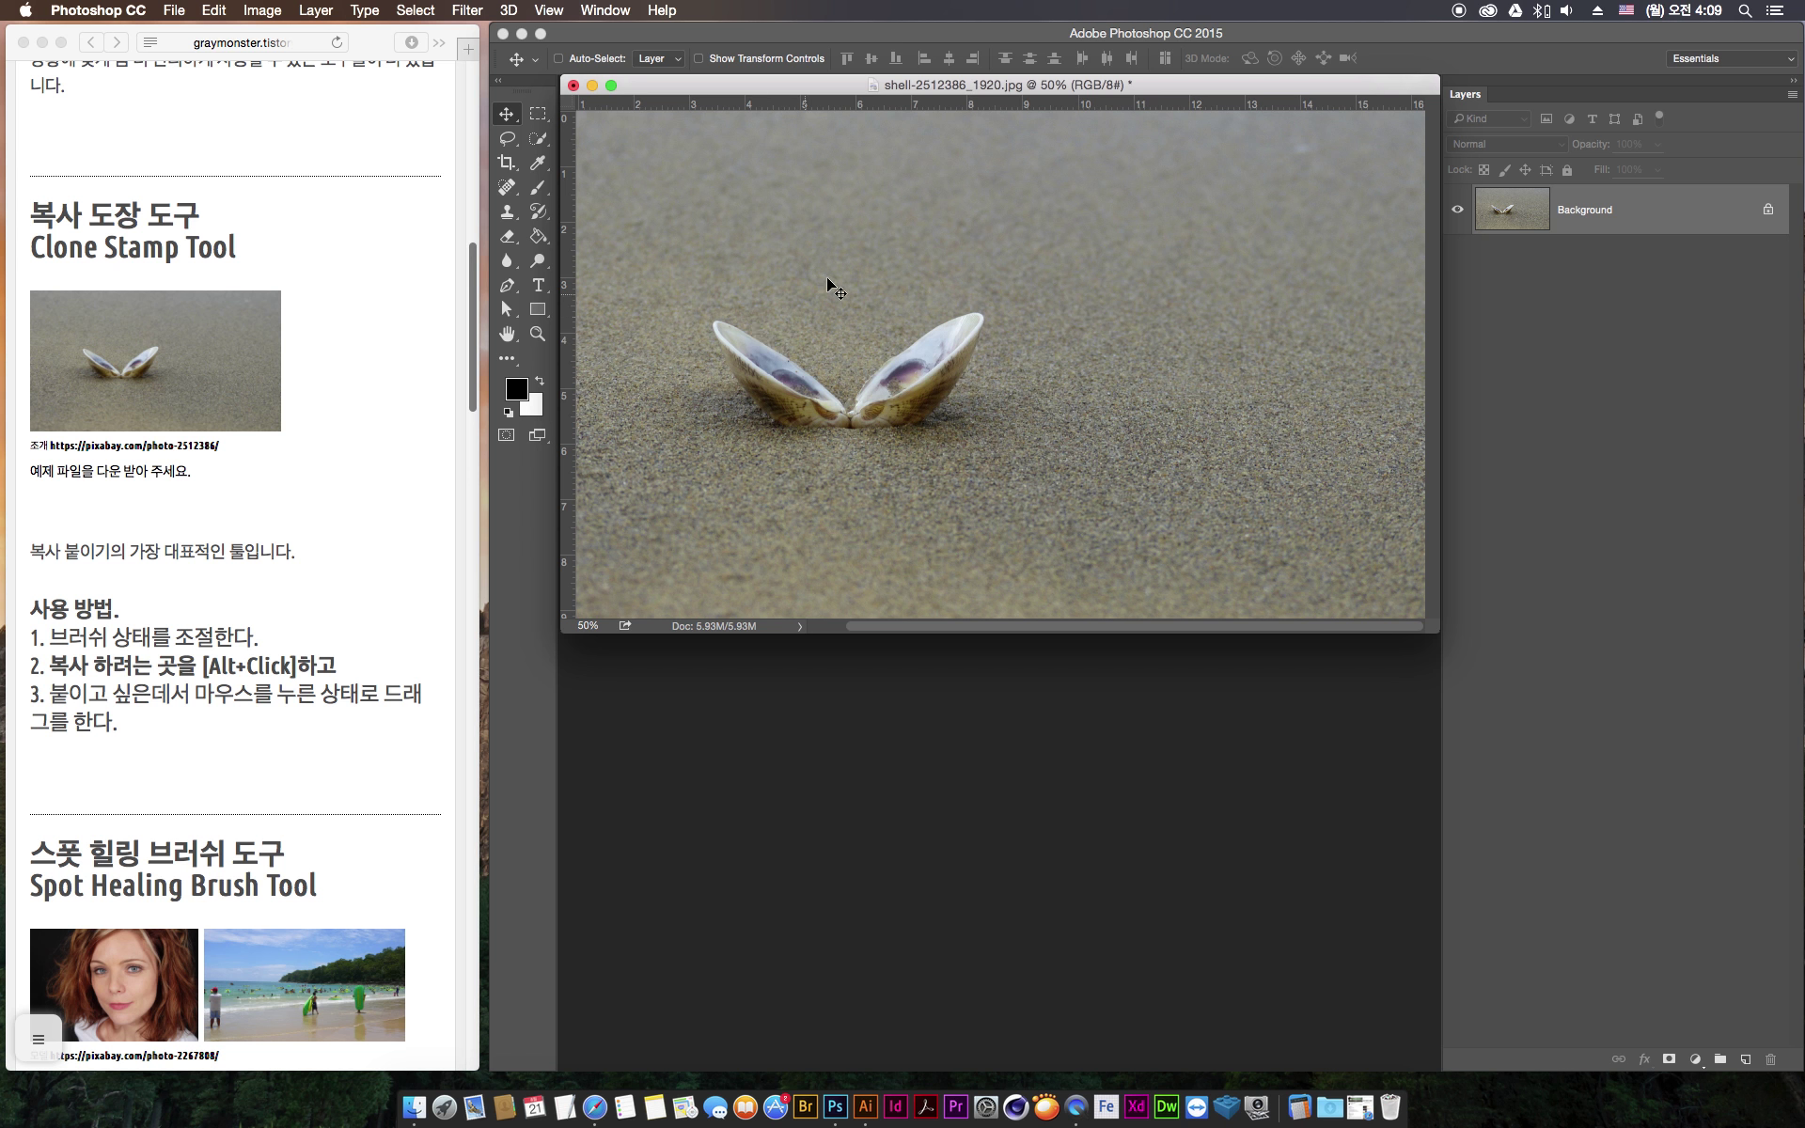
Lasso loosely around the shell and feather the selection edge by 34.2 px in Refine Edge, using the On Black view
click(514, 145)
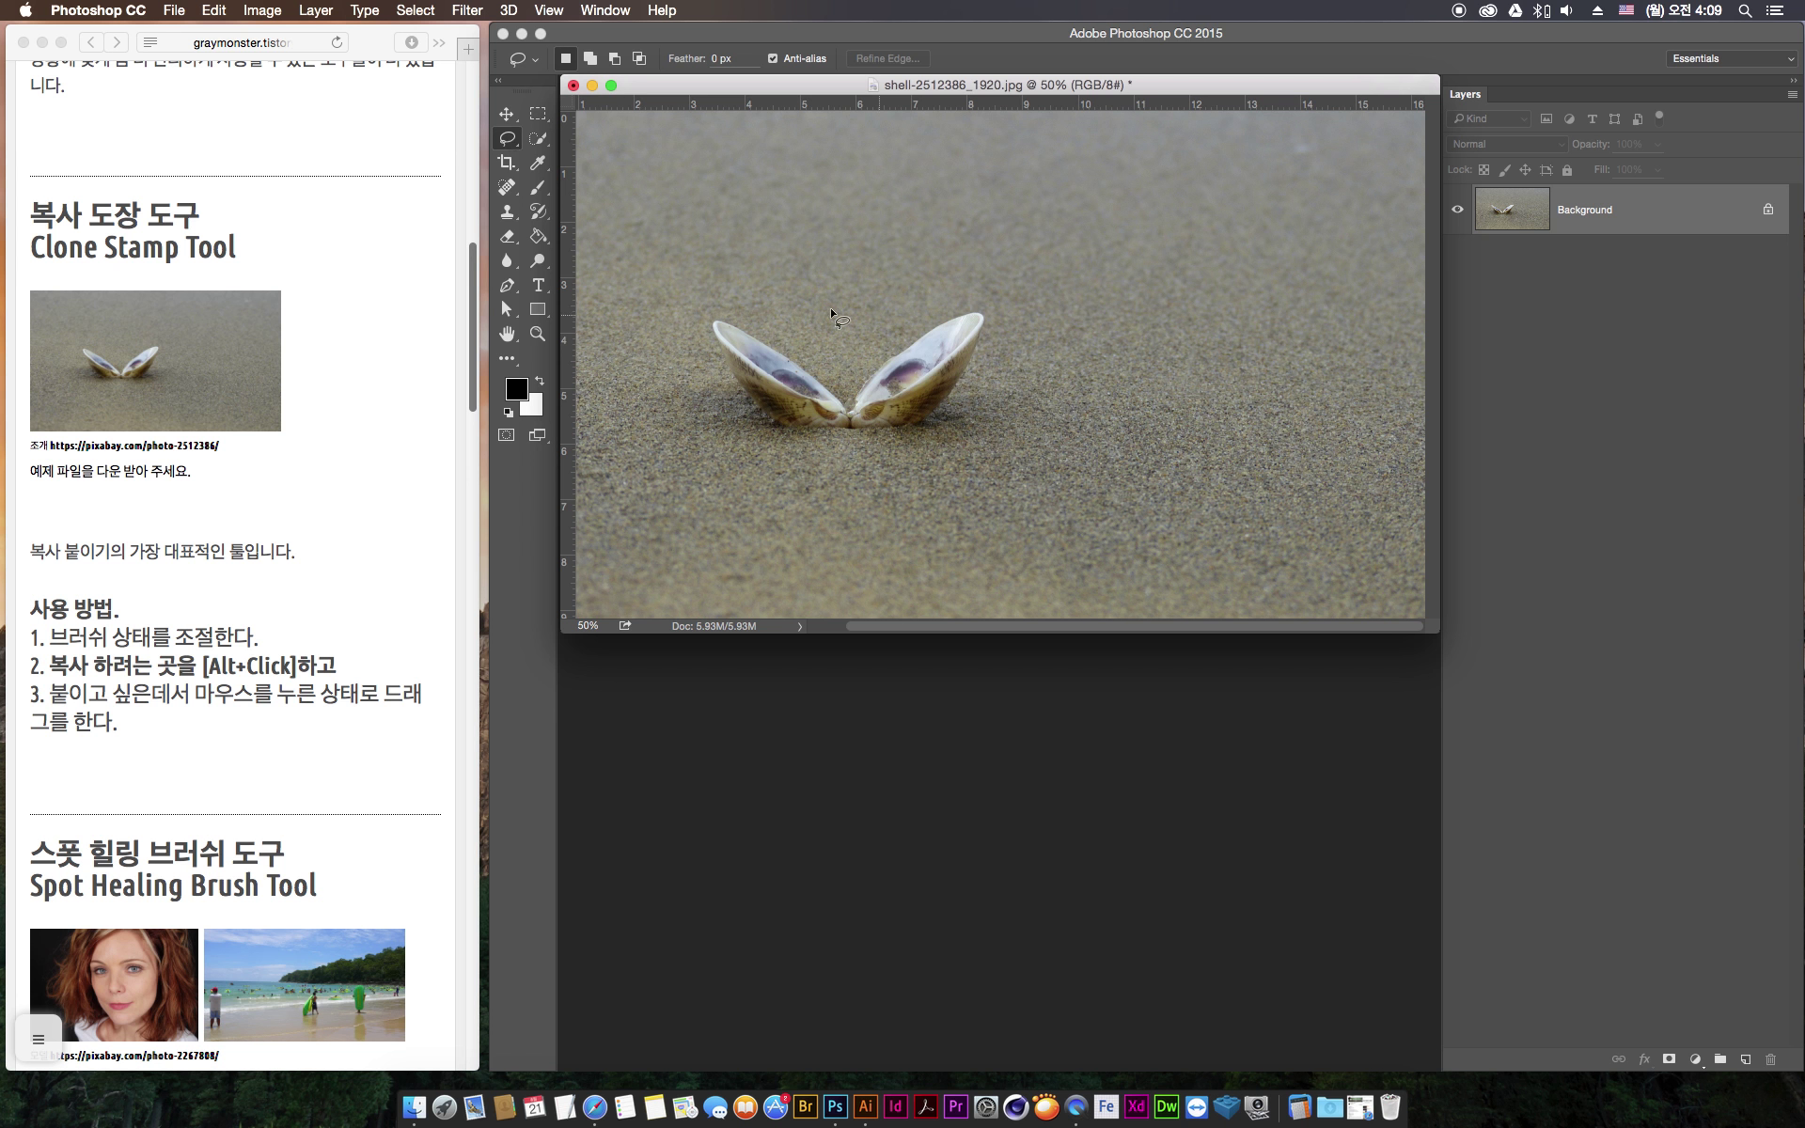
mouse_move(837, 306)
mouse_down()
mouse_move(951, 273)
mouse_move(1008, 283)
mouse_move(1050, 344)
mouse_move(1053, 397)
mouse_move(1020, 451)
mouse_move(894, 479)
mouse_move(652, 458)
mouse_move(623, 414)
mouse_move(652, 342)
mouse_move(712, 290)
mouse_move(840, 305)
mouse_up()
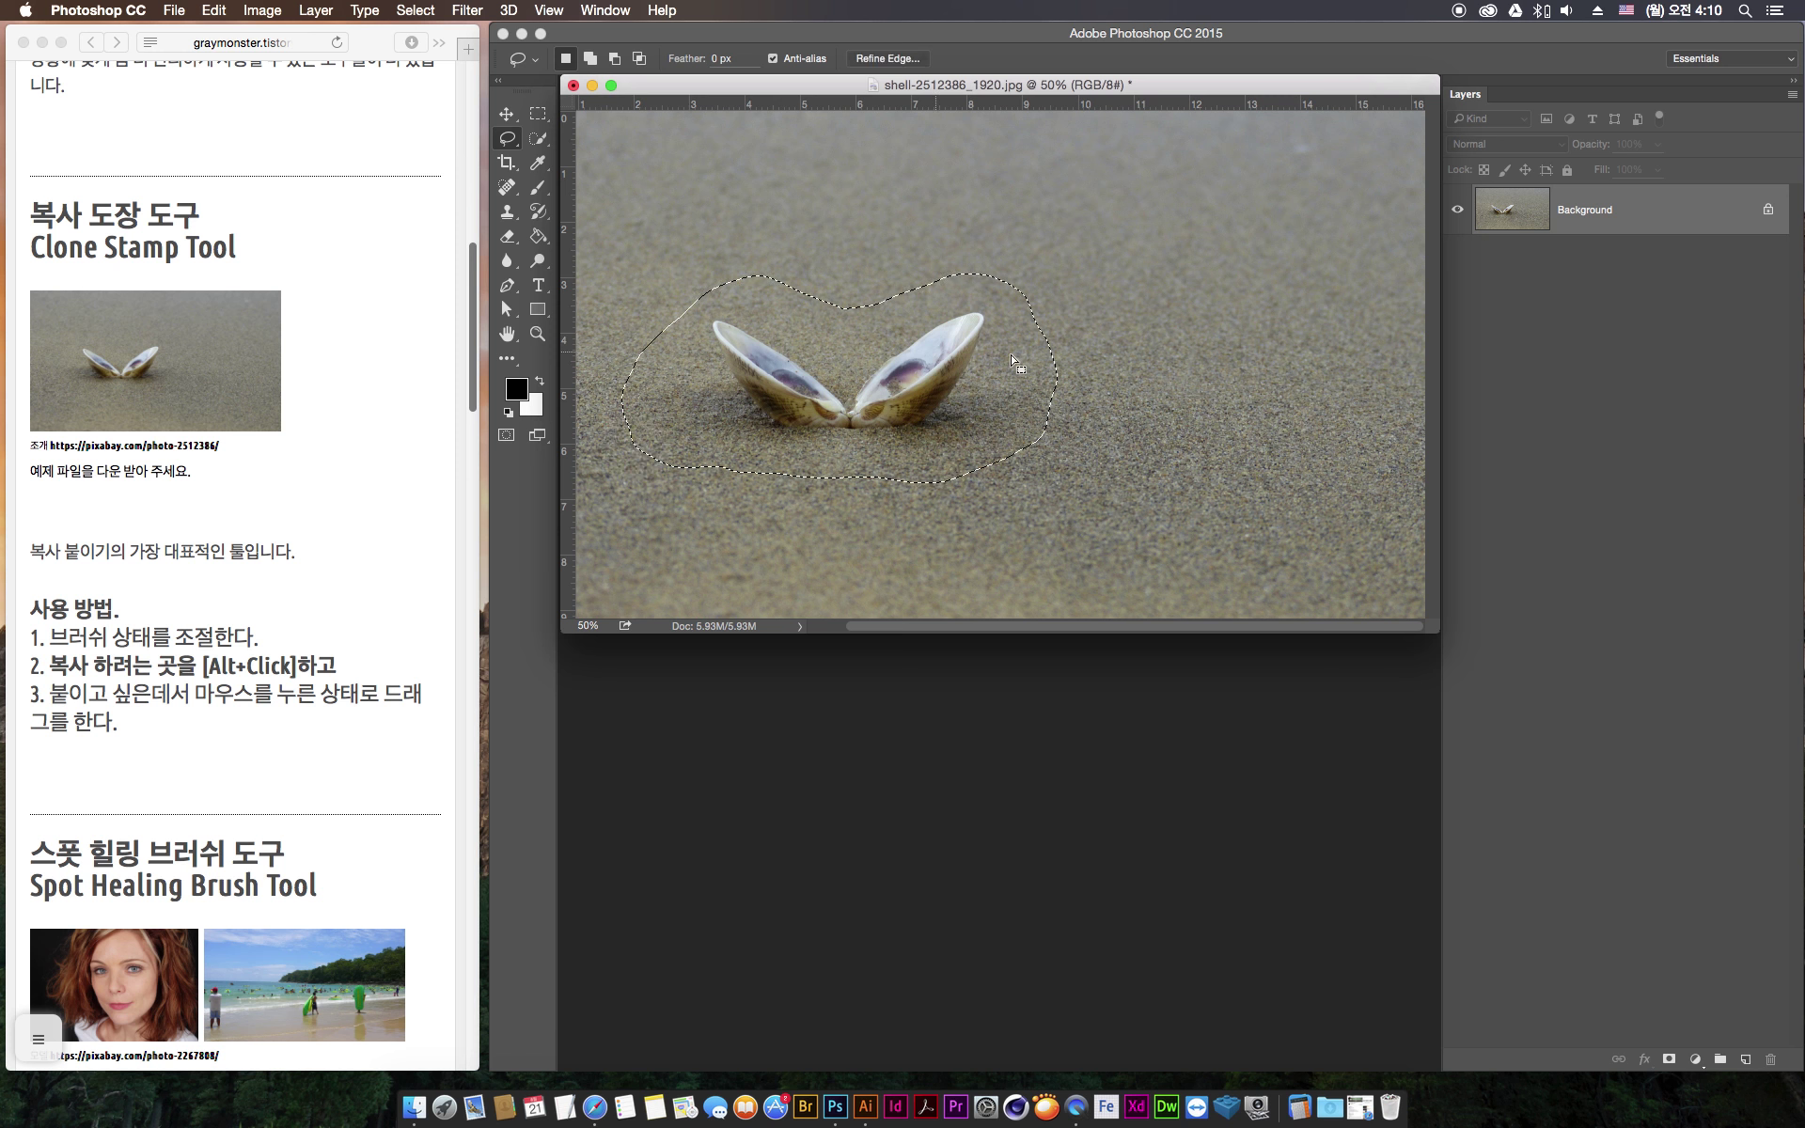
click(887, 59)
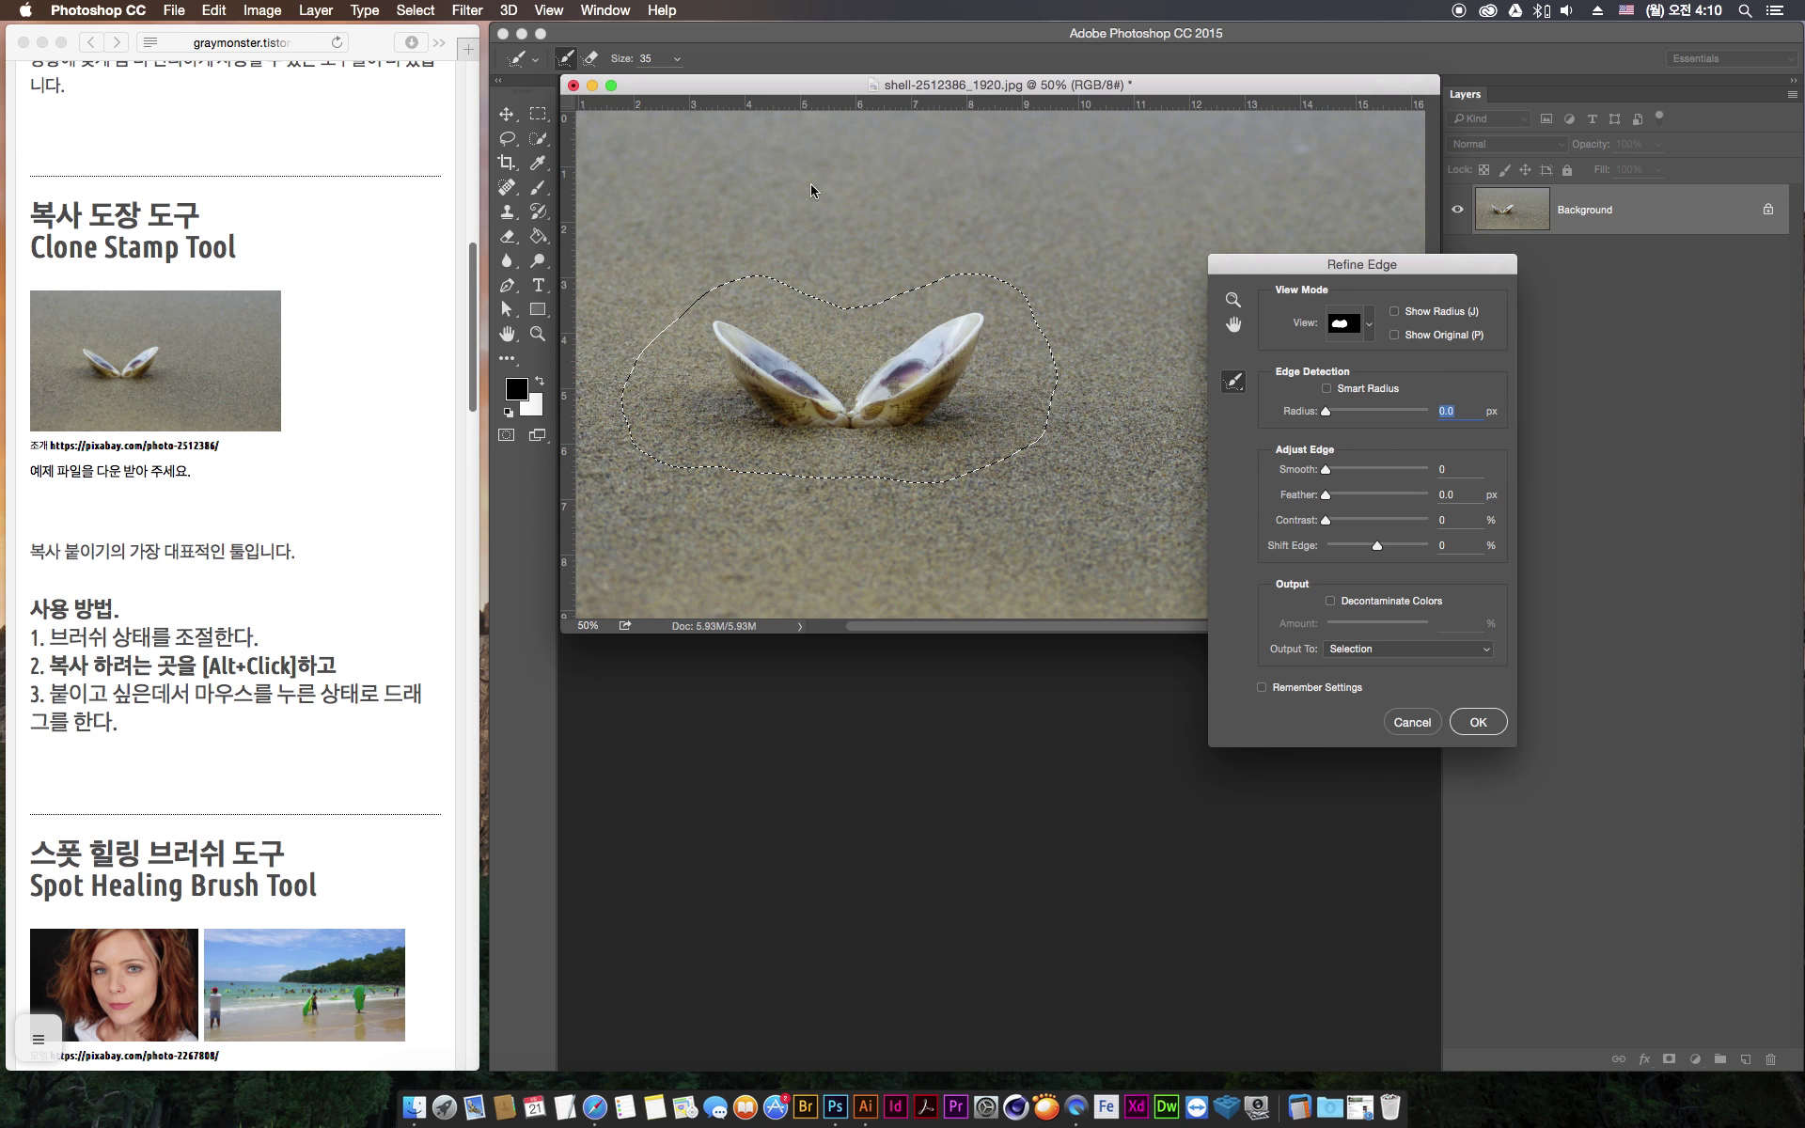
click(1370, 328)
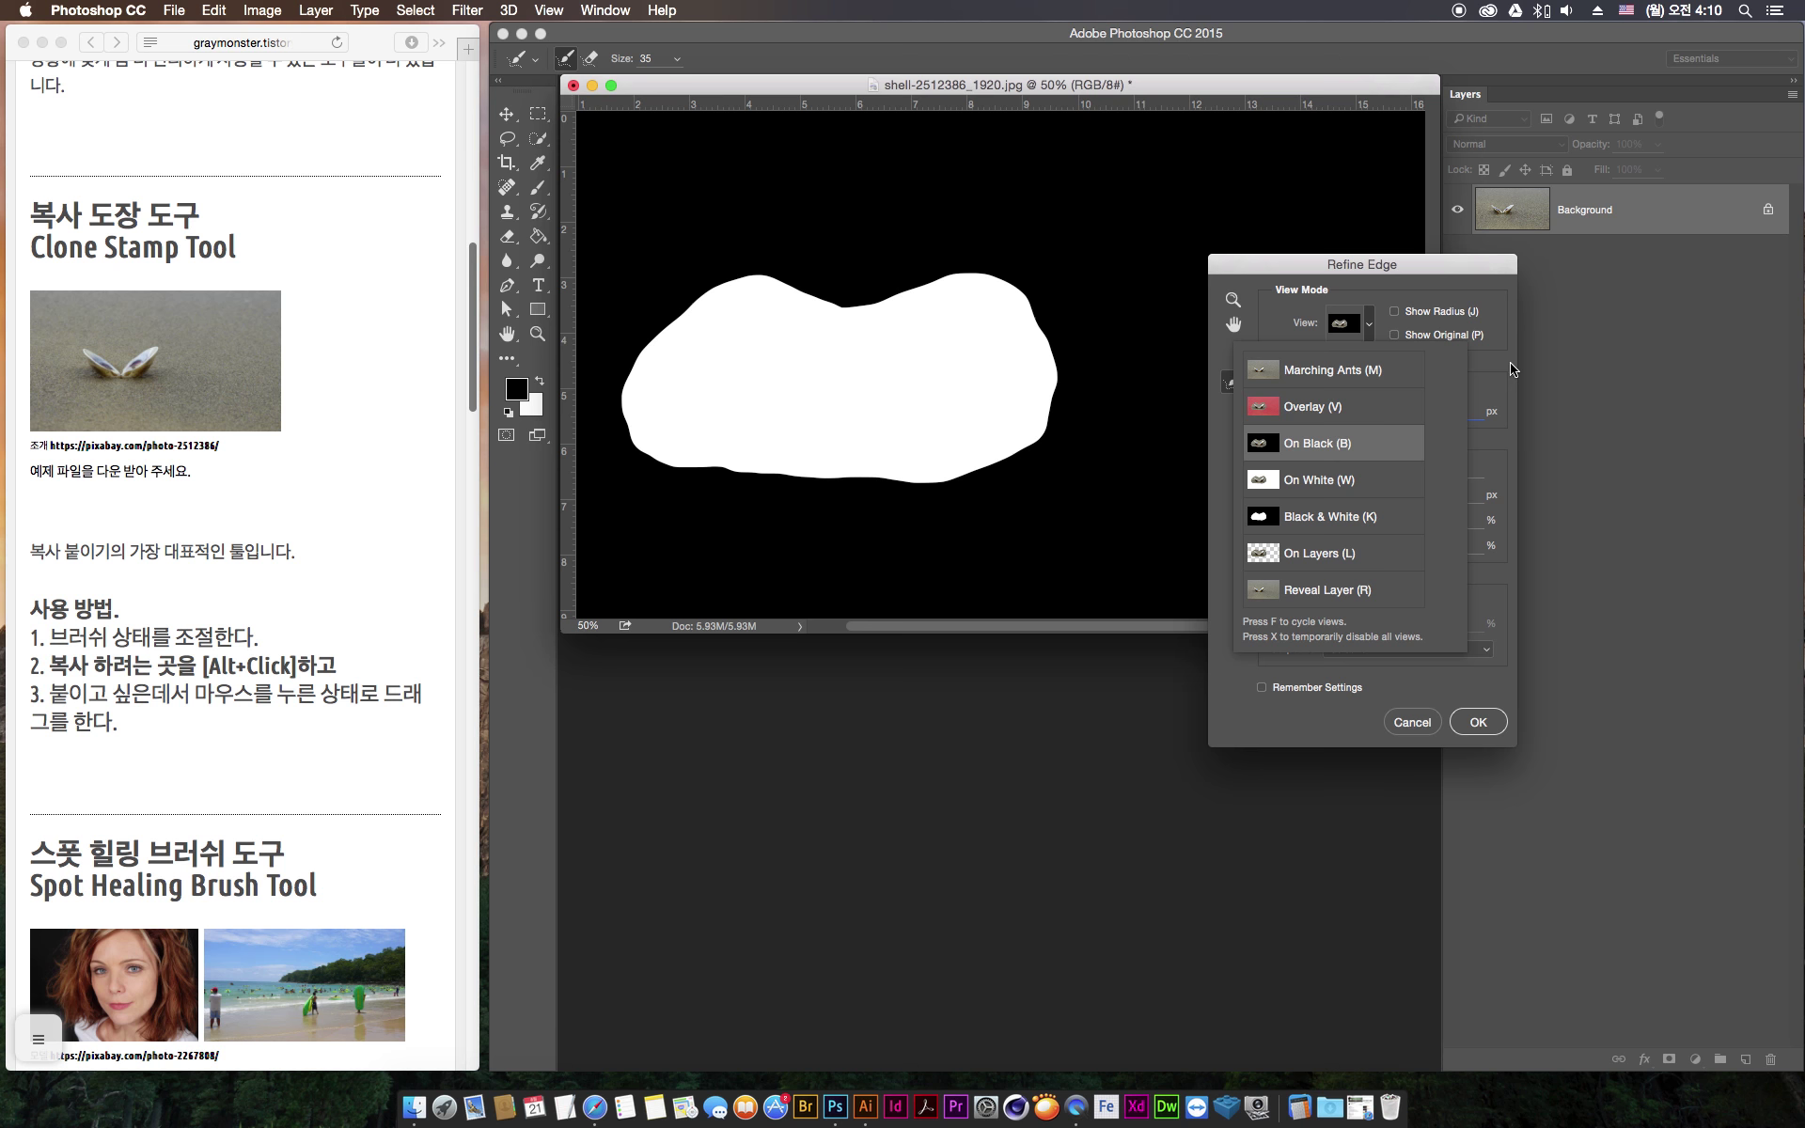
click(1511, 369)
drag(1330, 495, 1377, 503)
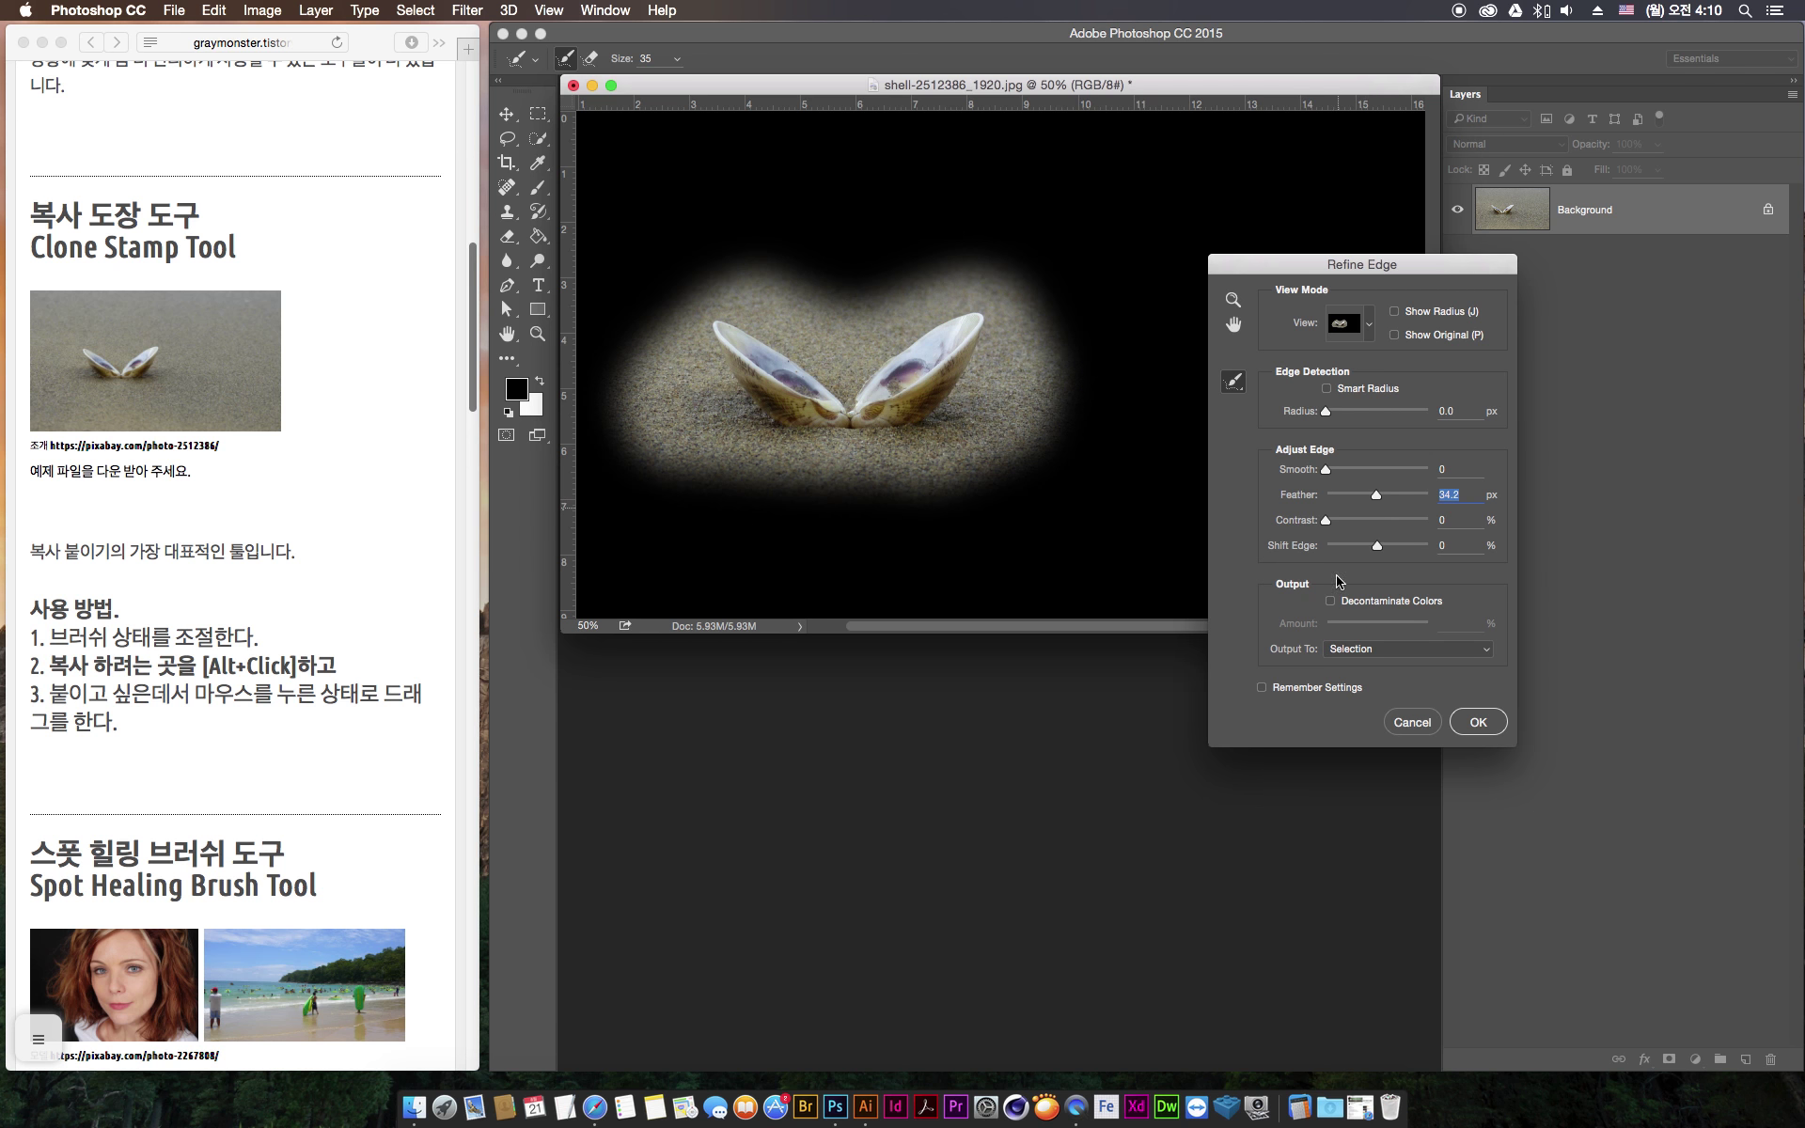
Output the refined shell selection to a new layer
click(1373, 650)
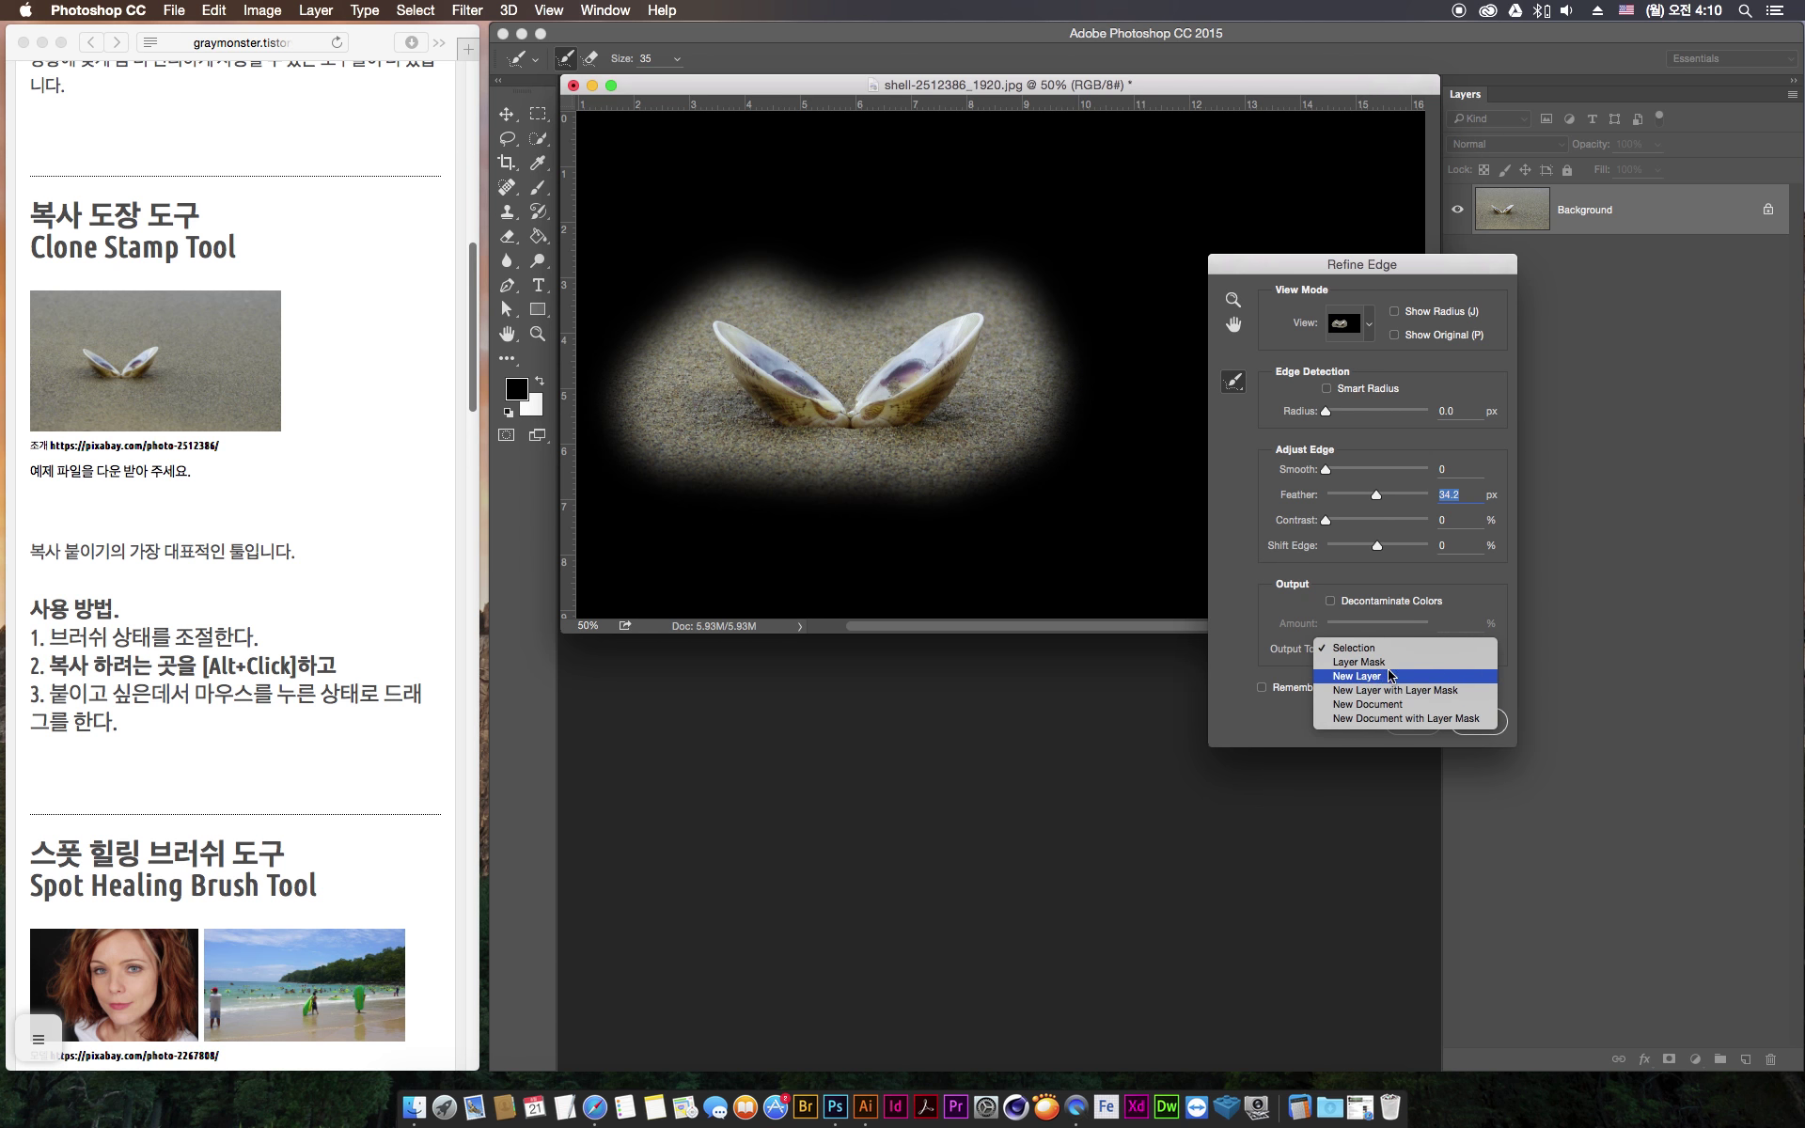
click(1388, 679)
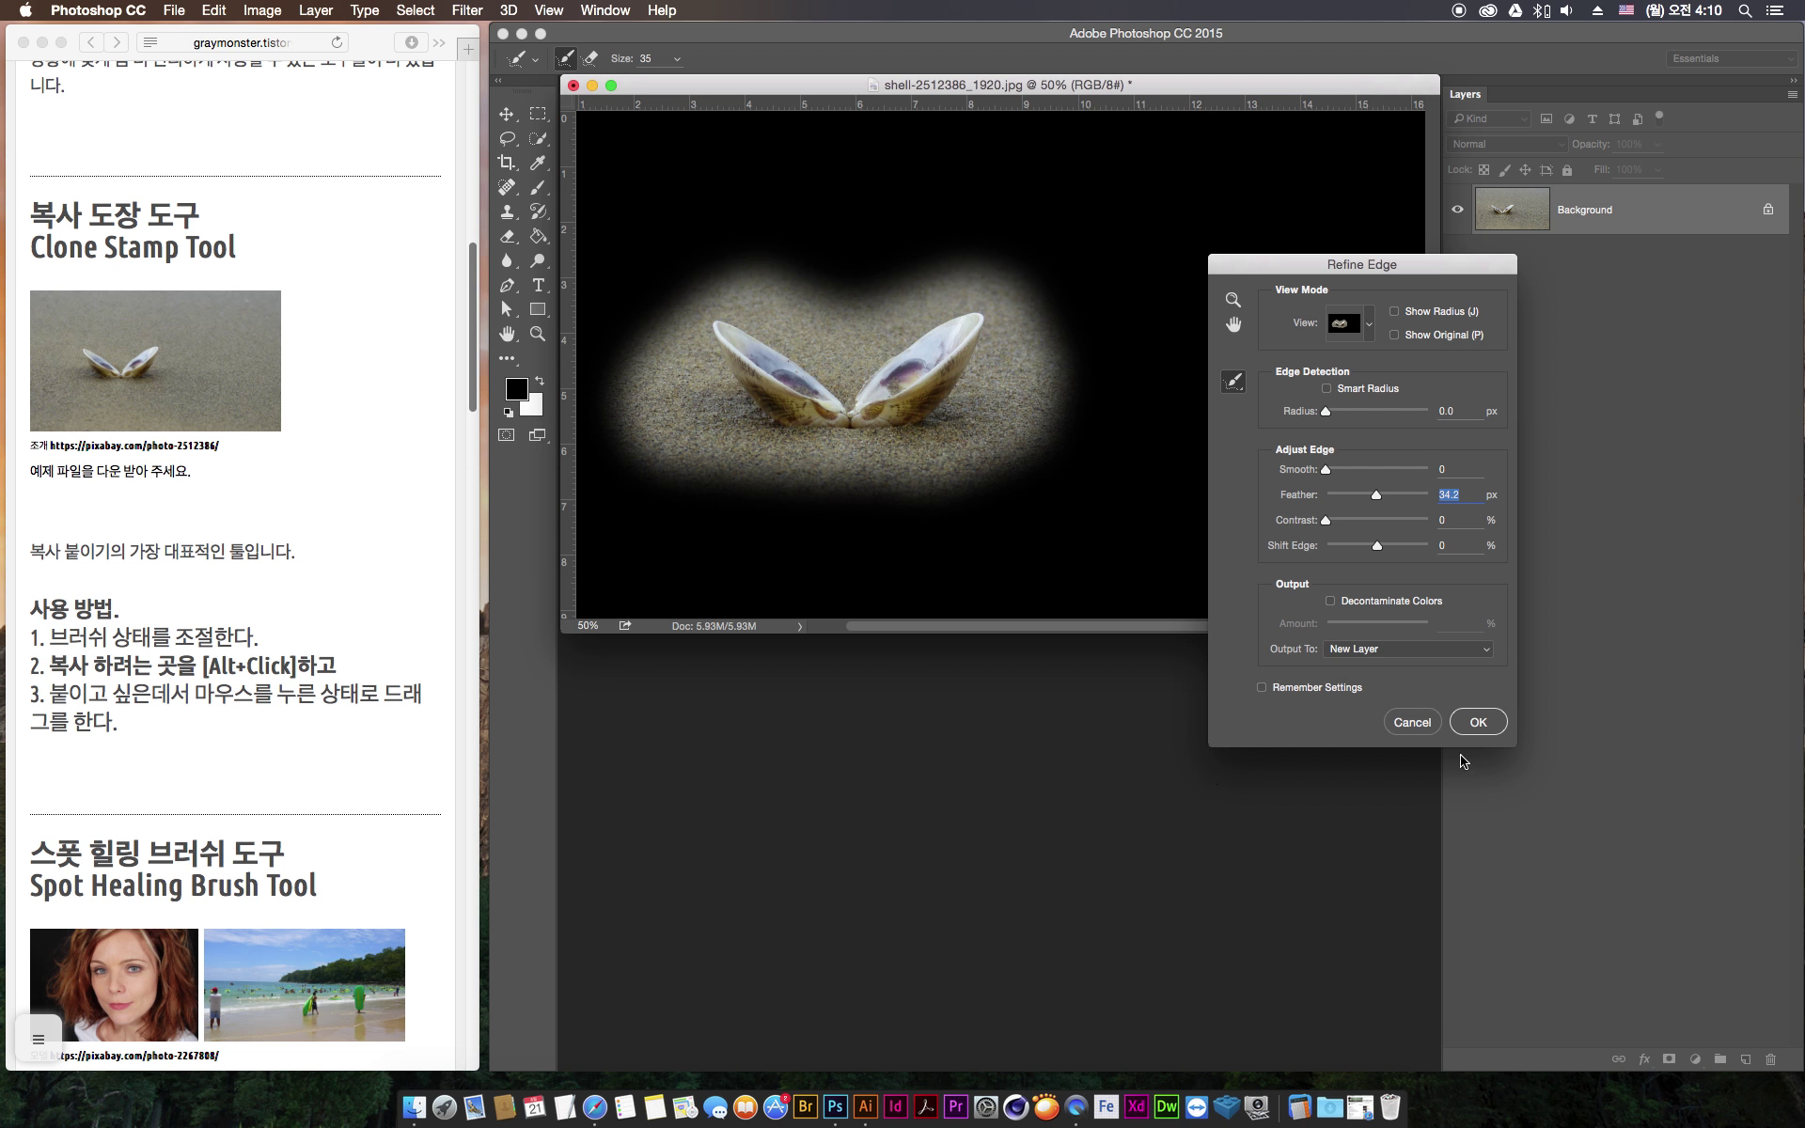
click(1474, 726)
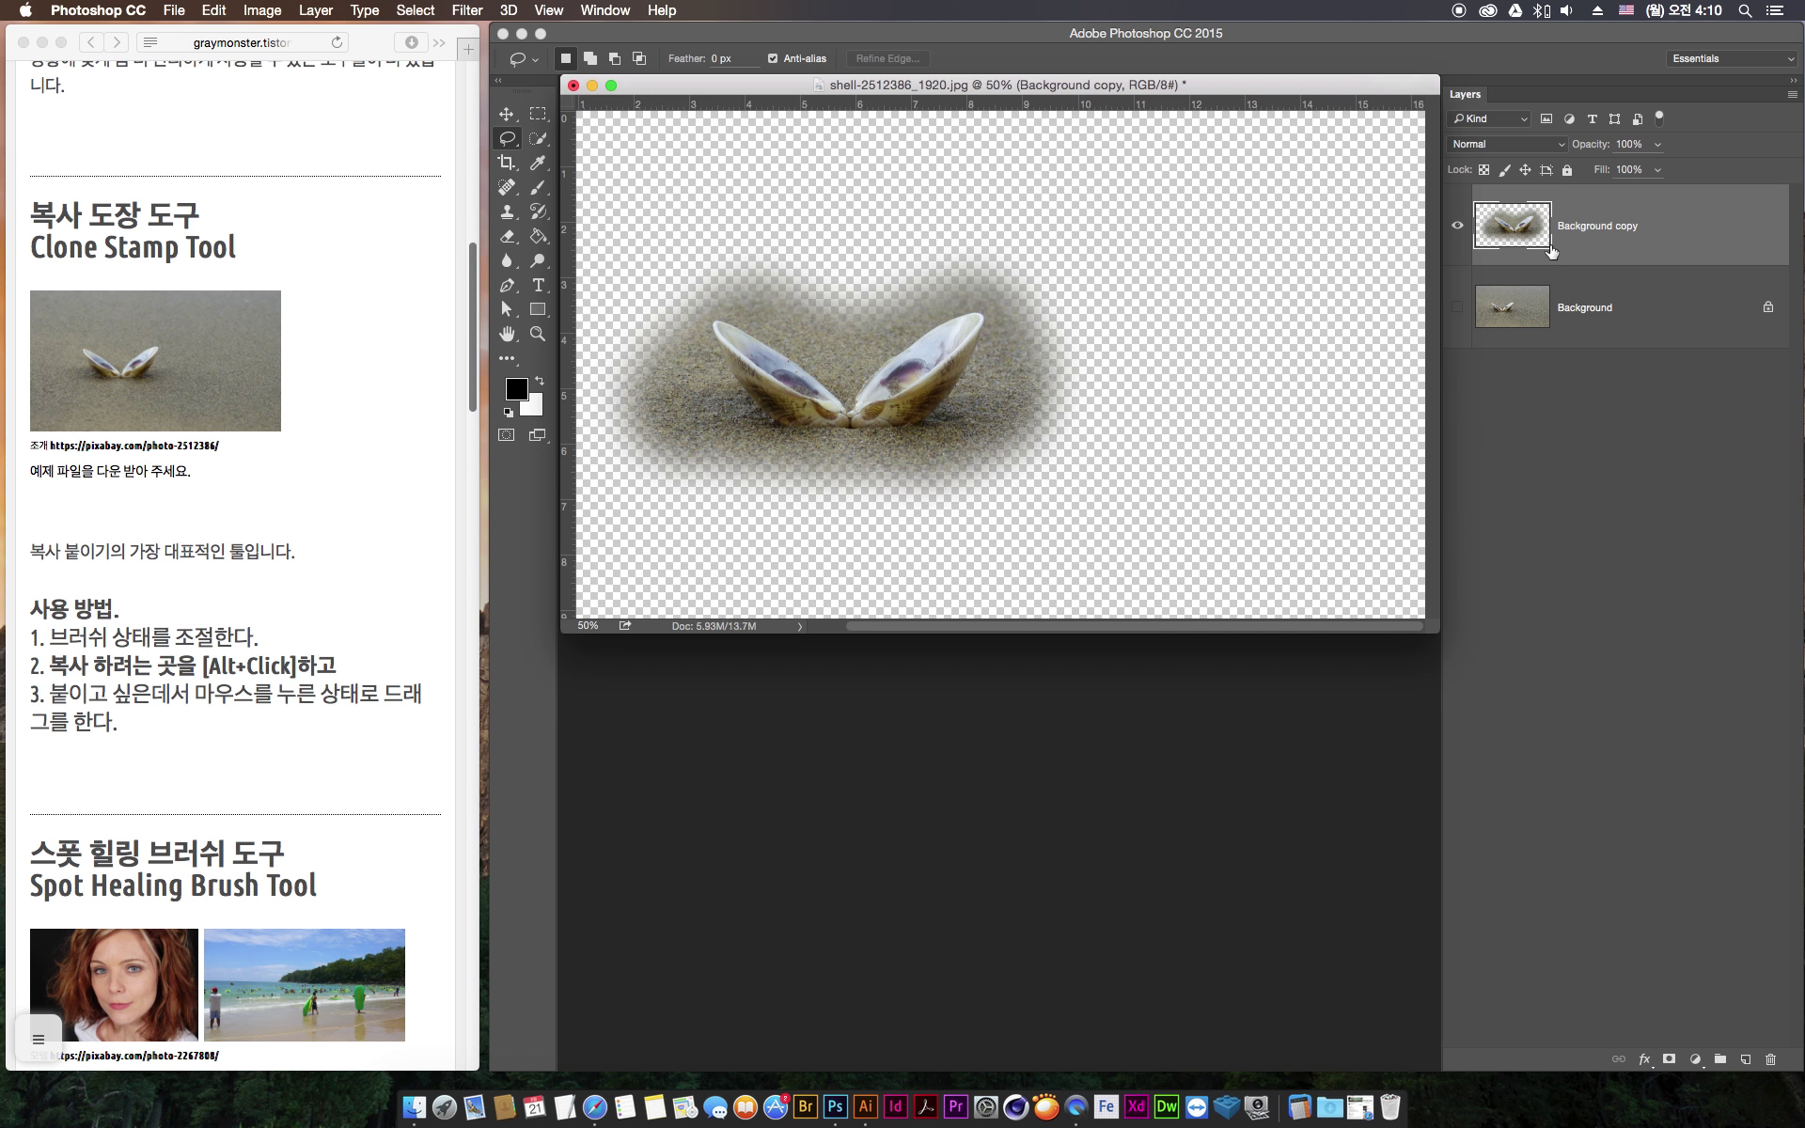
Show the Background layer and move the copied shell layer onto the empty sand to the right of the original shell
click(1458, 306)
click(507, 117)
drag(870, 390, 1258, 412)
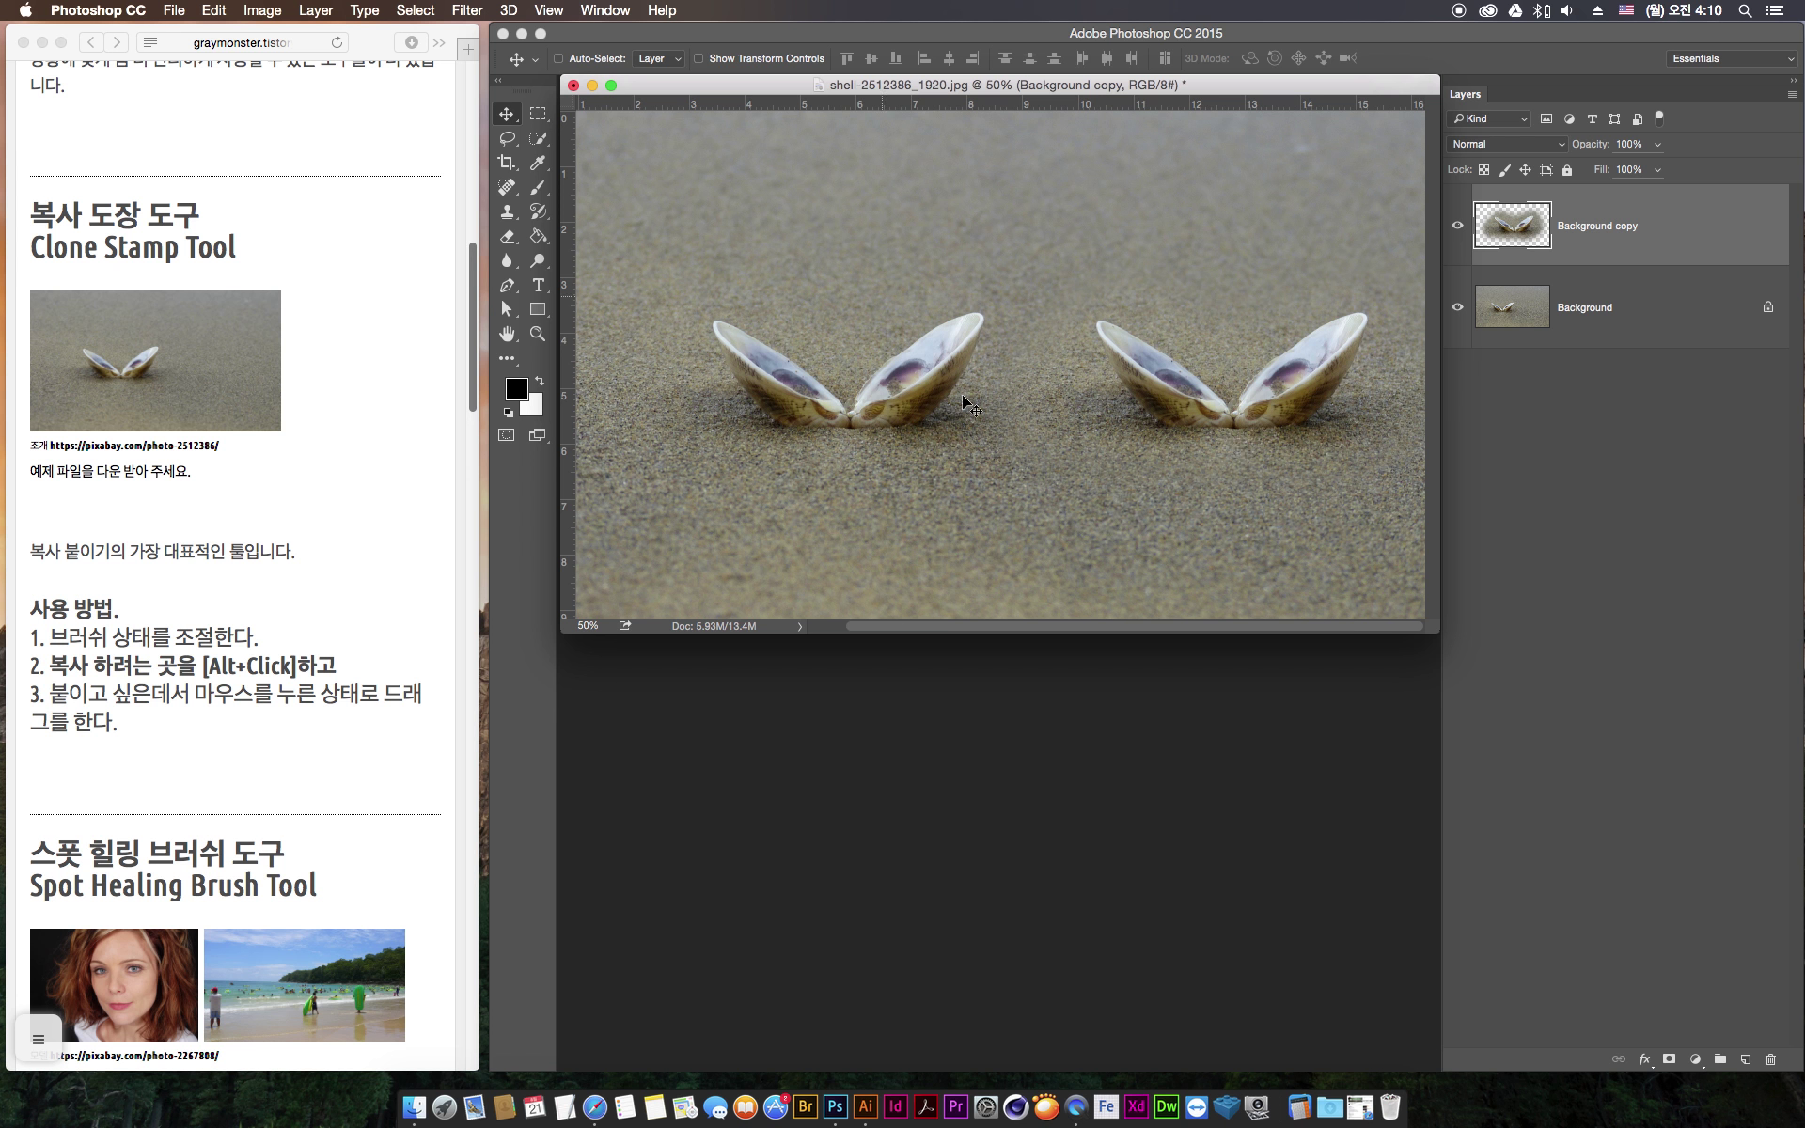
Hide the copied shell layer, then lasso the empty sand on the Background layer and feather the selection by 9.7 px in Refine Edge
click(1459, 228)
click(1636, 324)
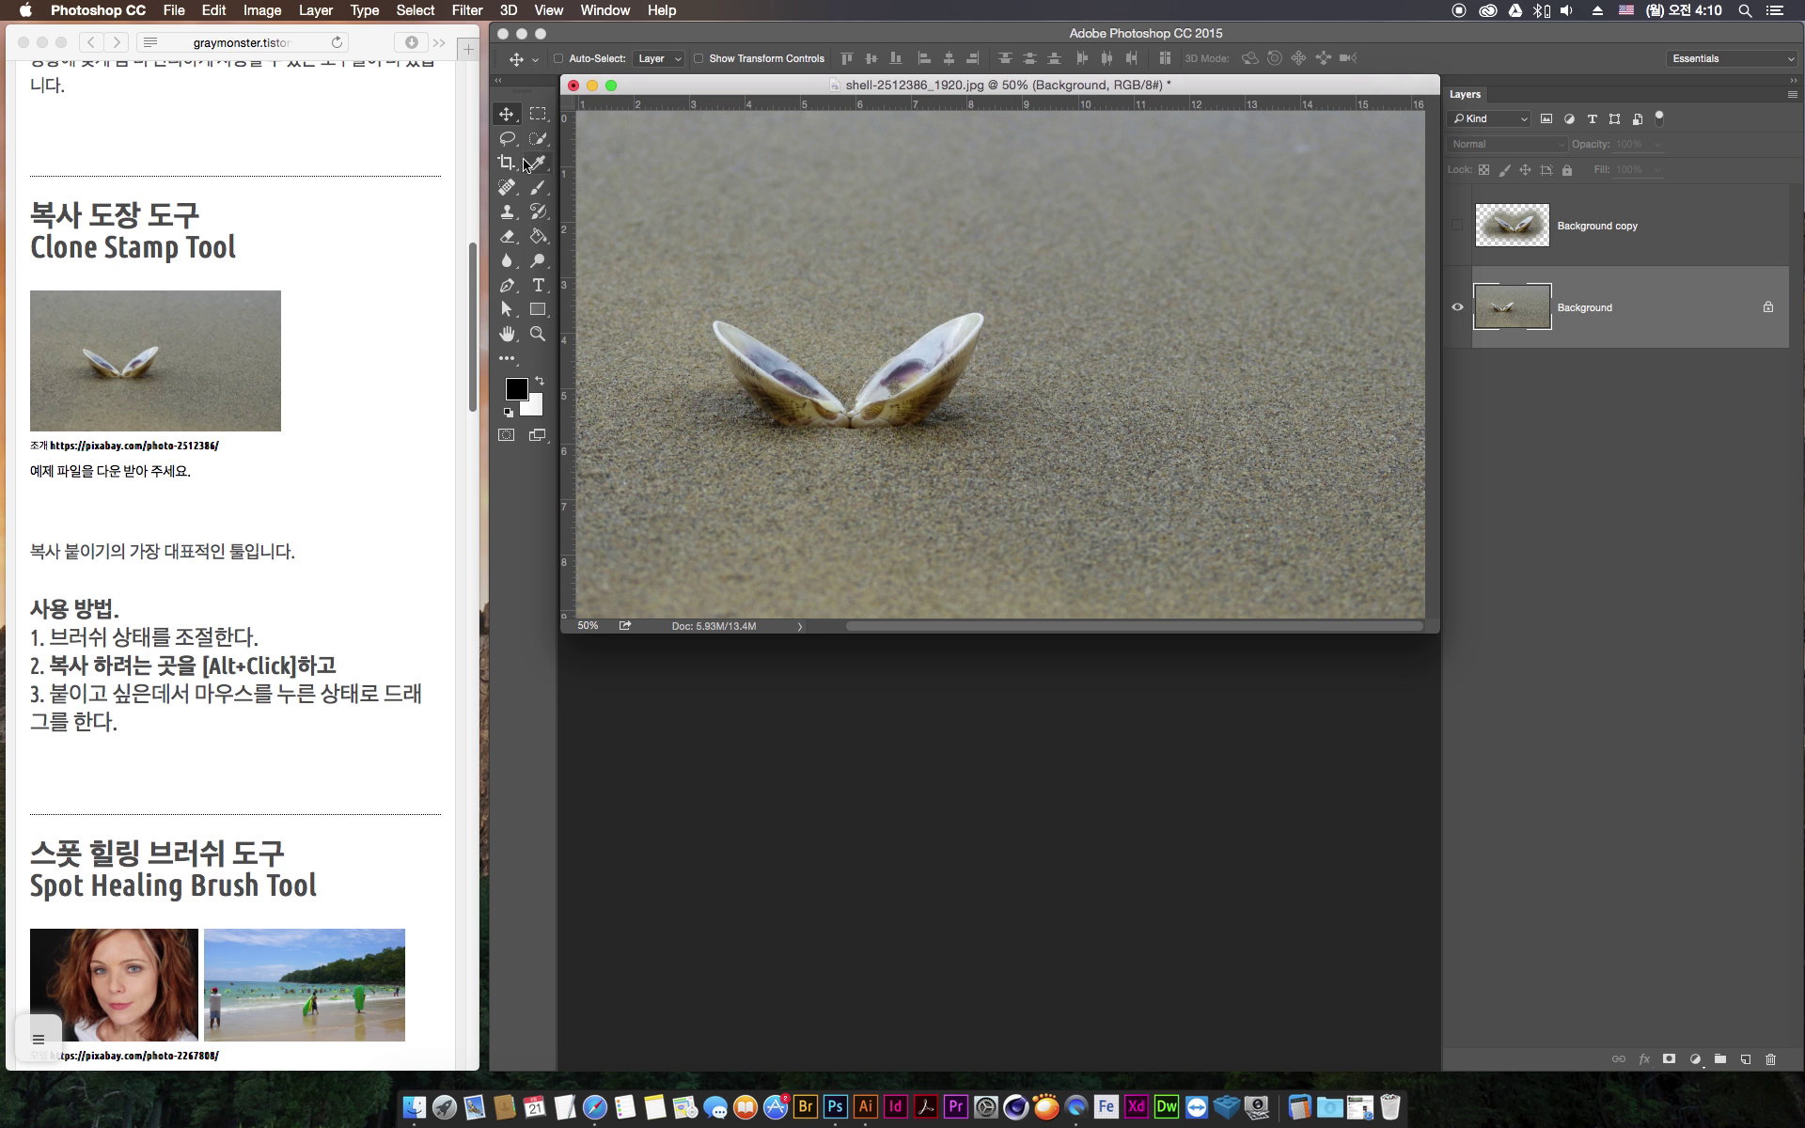
click(507, 138)
mouse_move(1019, 266)
mouse_down()
mouse_move(1080, 411)
mouse_move(1053, 474)
mouse_move(1087, 557)
mouse_move(1356, 542)
mouse_move(1402, 404)
mouse_move(1383, 279)
mouse_move(1243, 233)
mouse_move(1018, 264)
mouse_up()
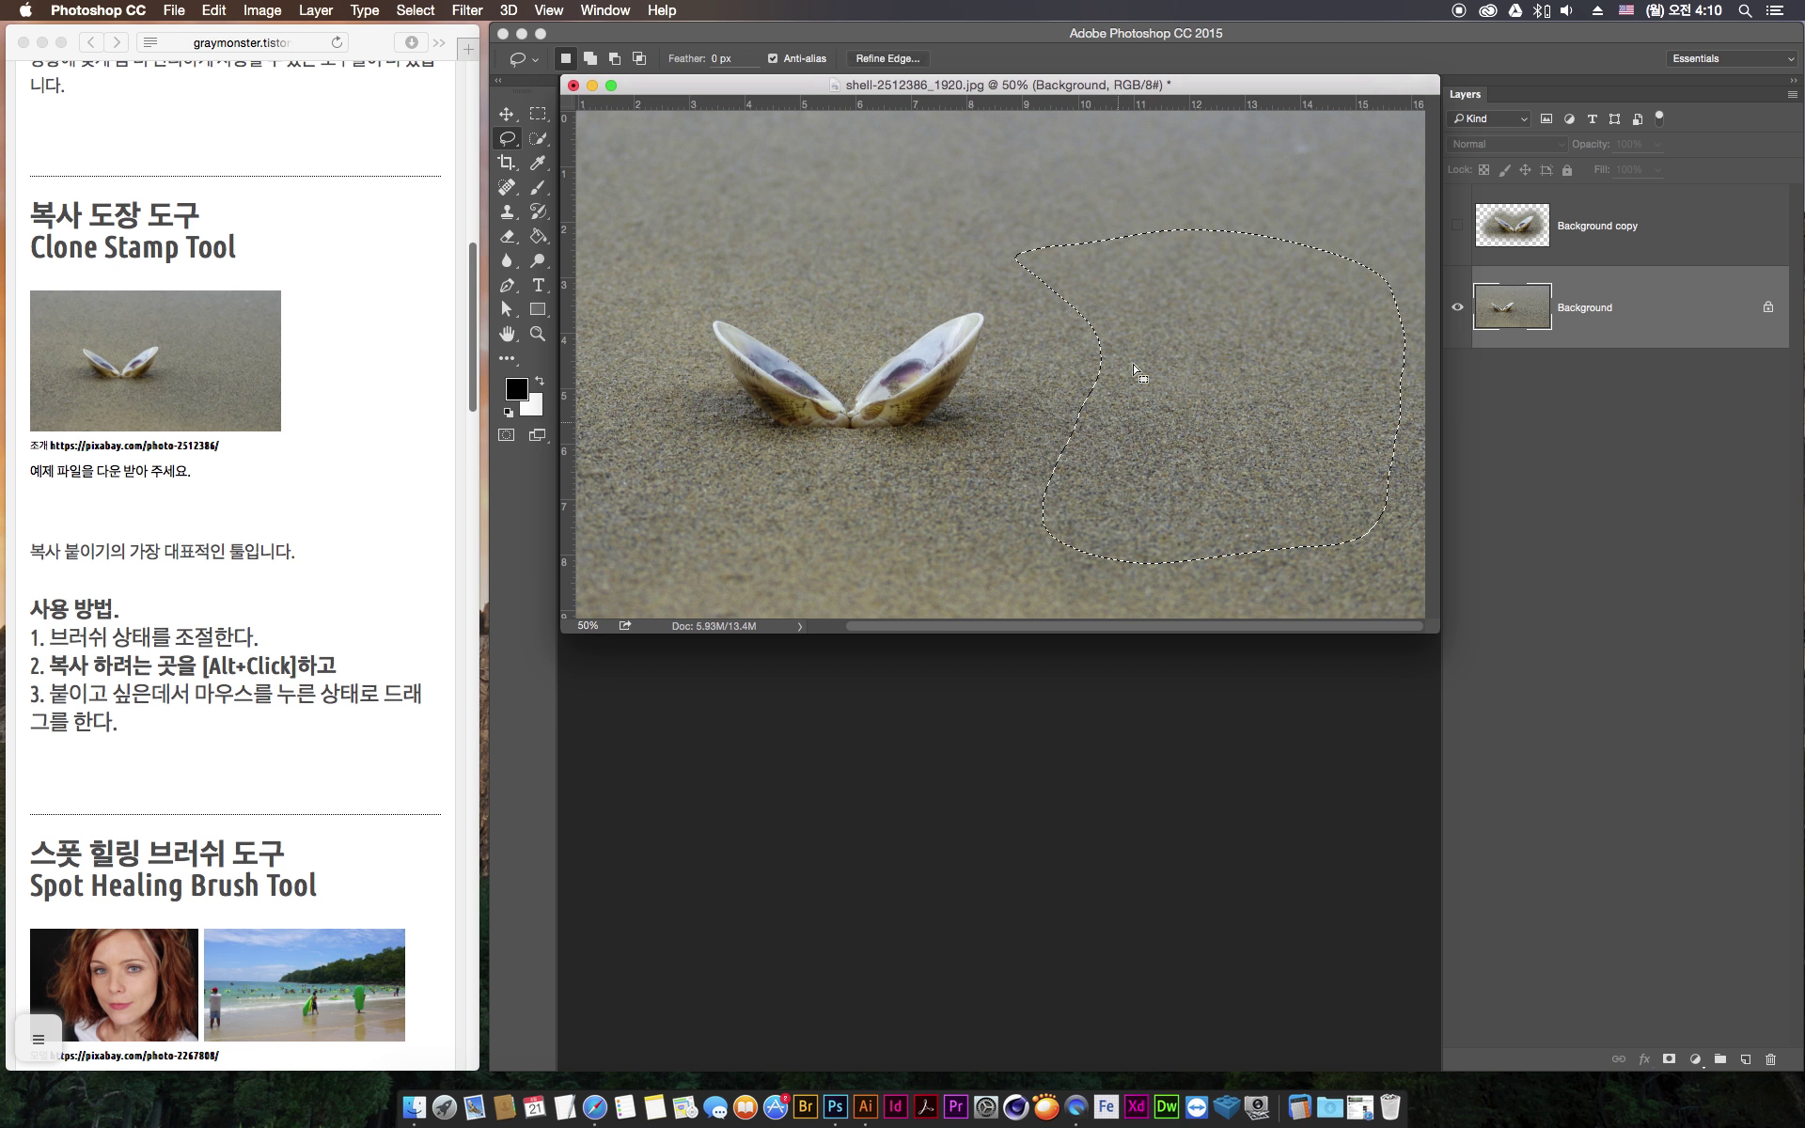
click(884, 60)
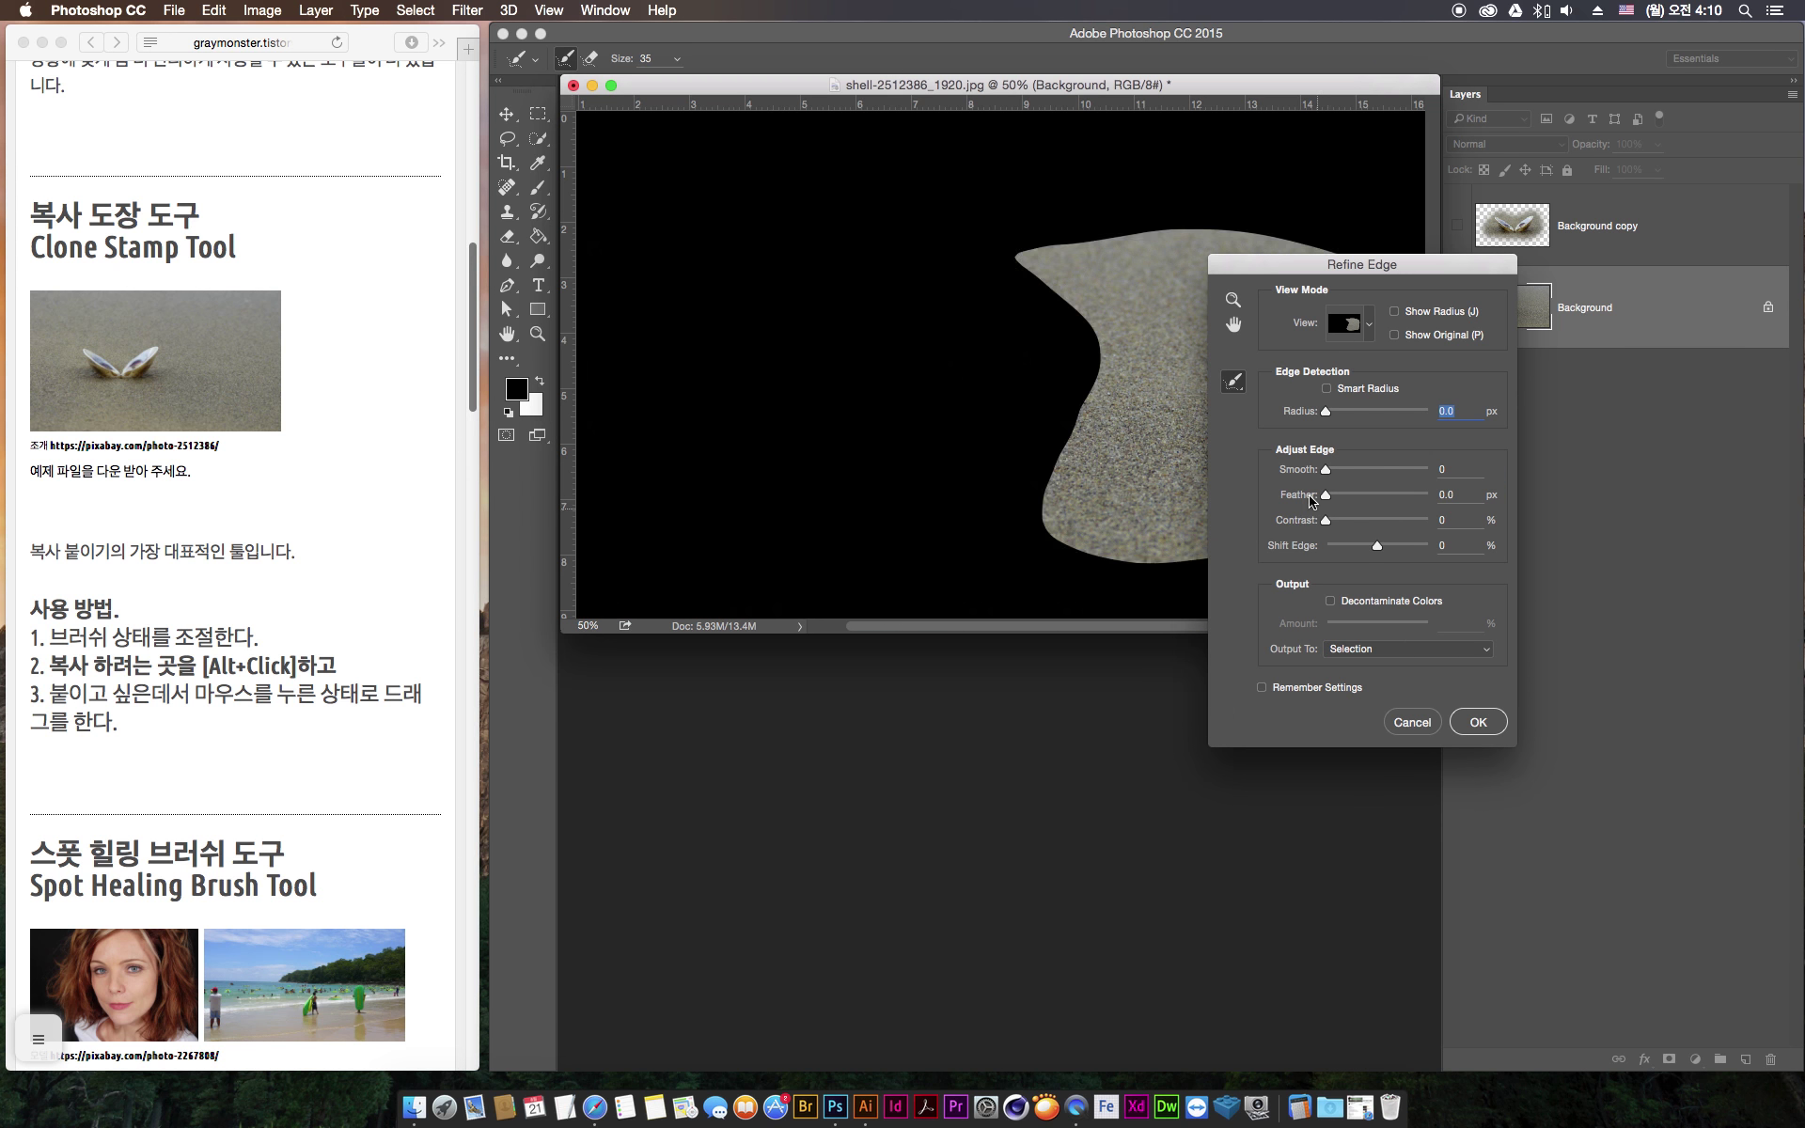
drag(1336, 282, 1445, 272)
drag(1436, 485, 1479, 493)
Output the feathered sand selection to a new layer and show the Background layer
click(1490, 648)
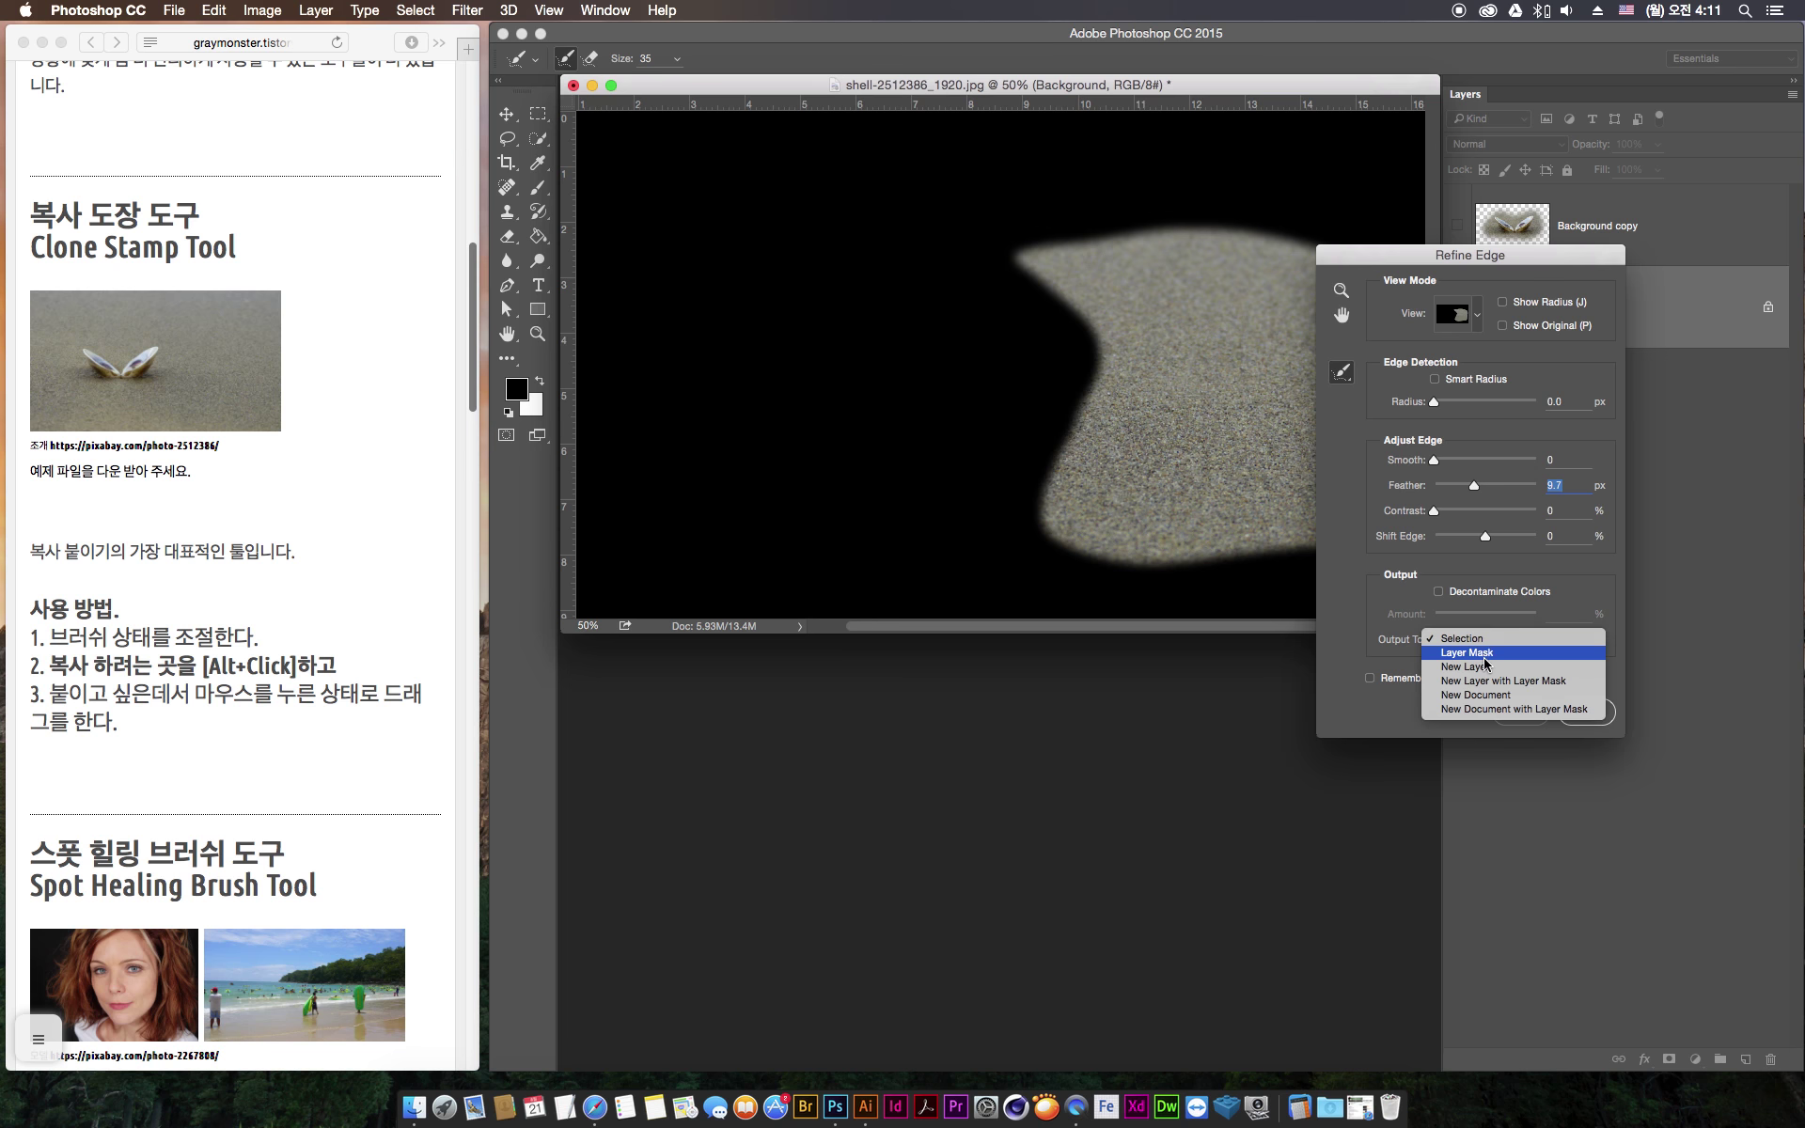
click(1489, 652)
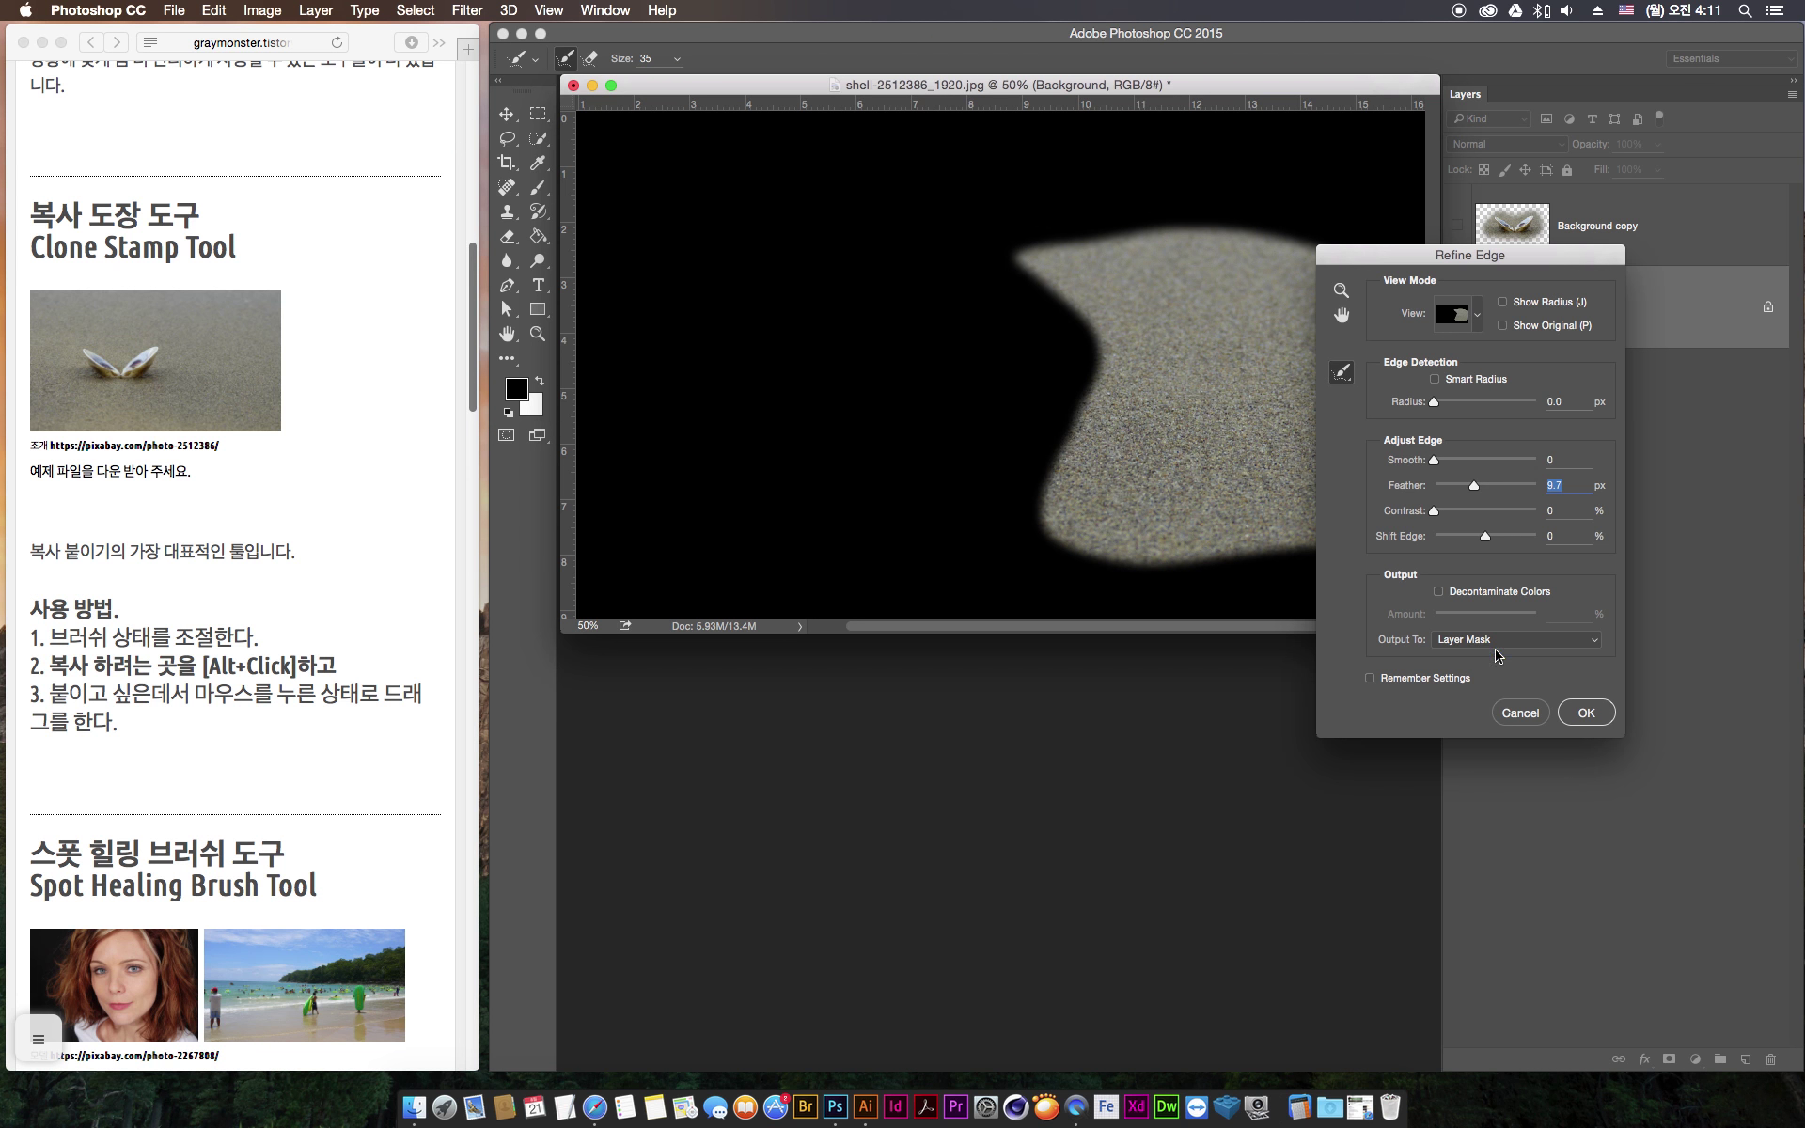
click(1497, 647)
click(1476, 652)
click(1586, 713)
click(1457, 389)
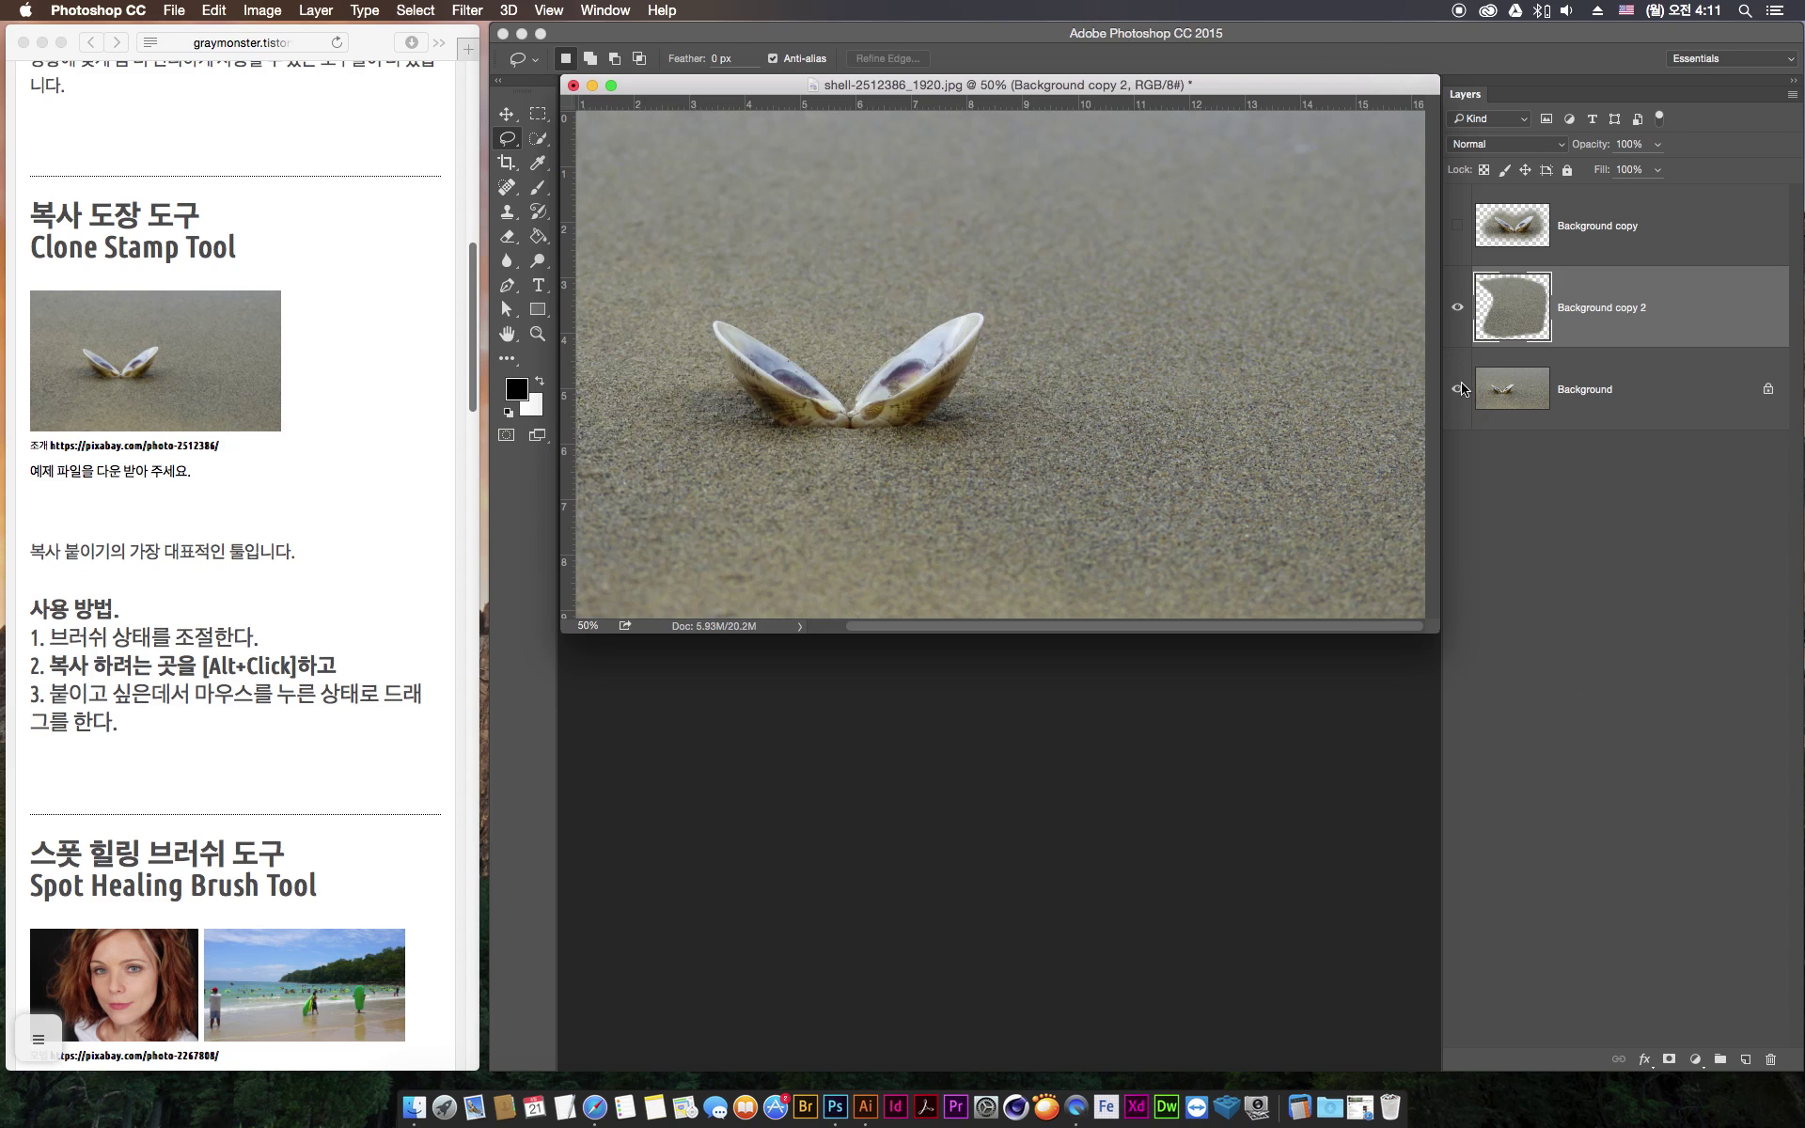
Move the copied sand patch over the original shell and show the copied shell layer
click(507, 114)
drag(1239, 447, 822, 460)
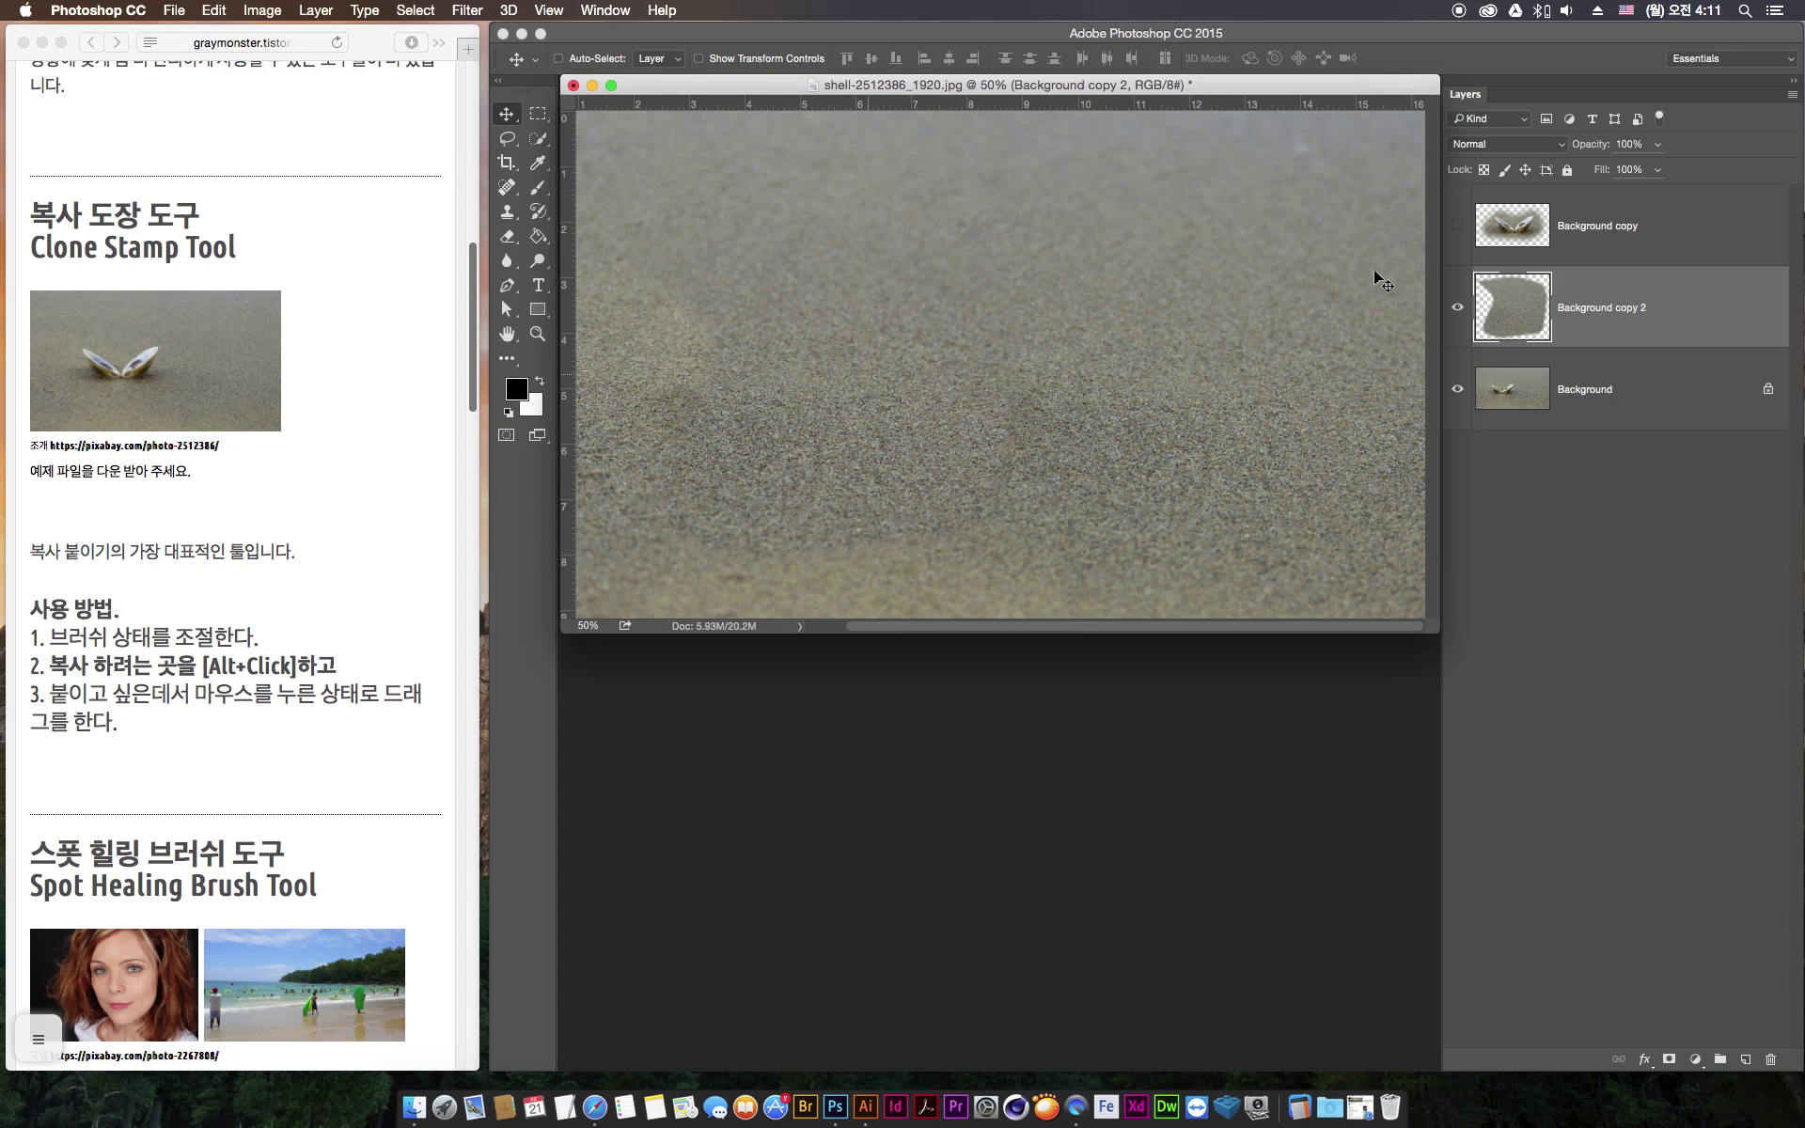
click(1459, 227)
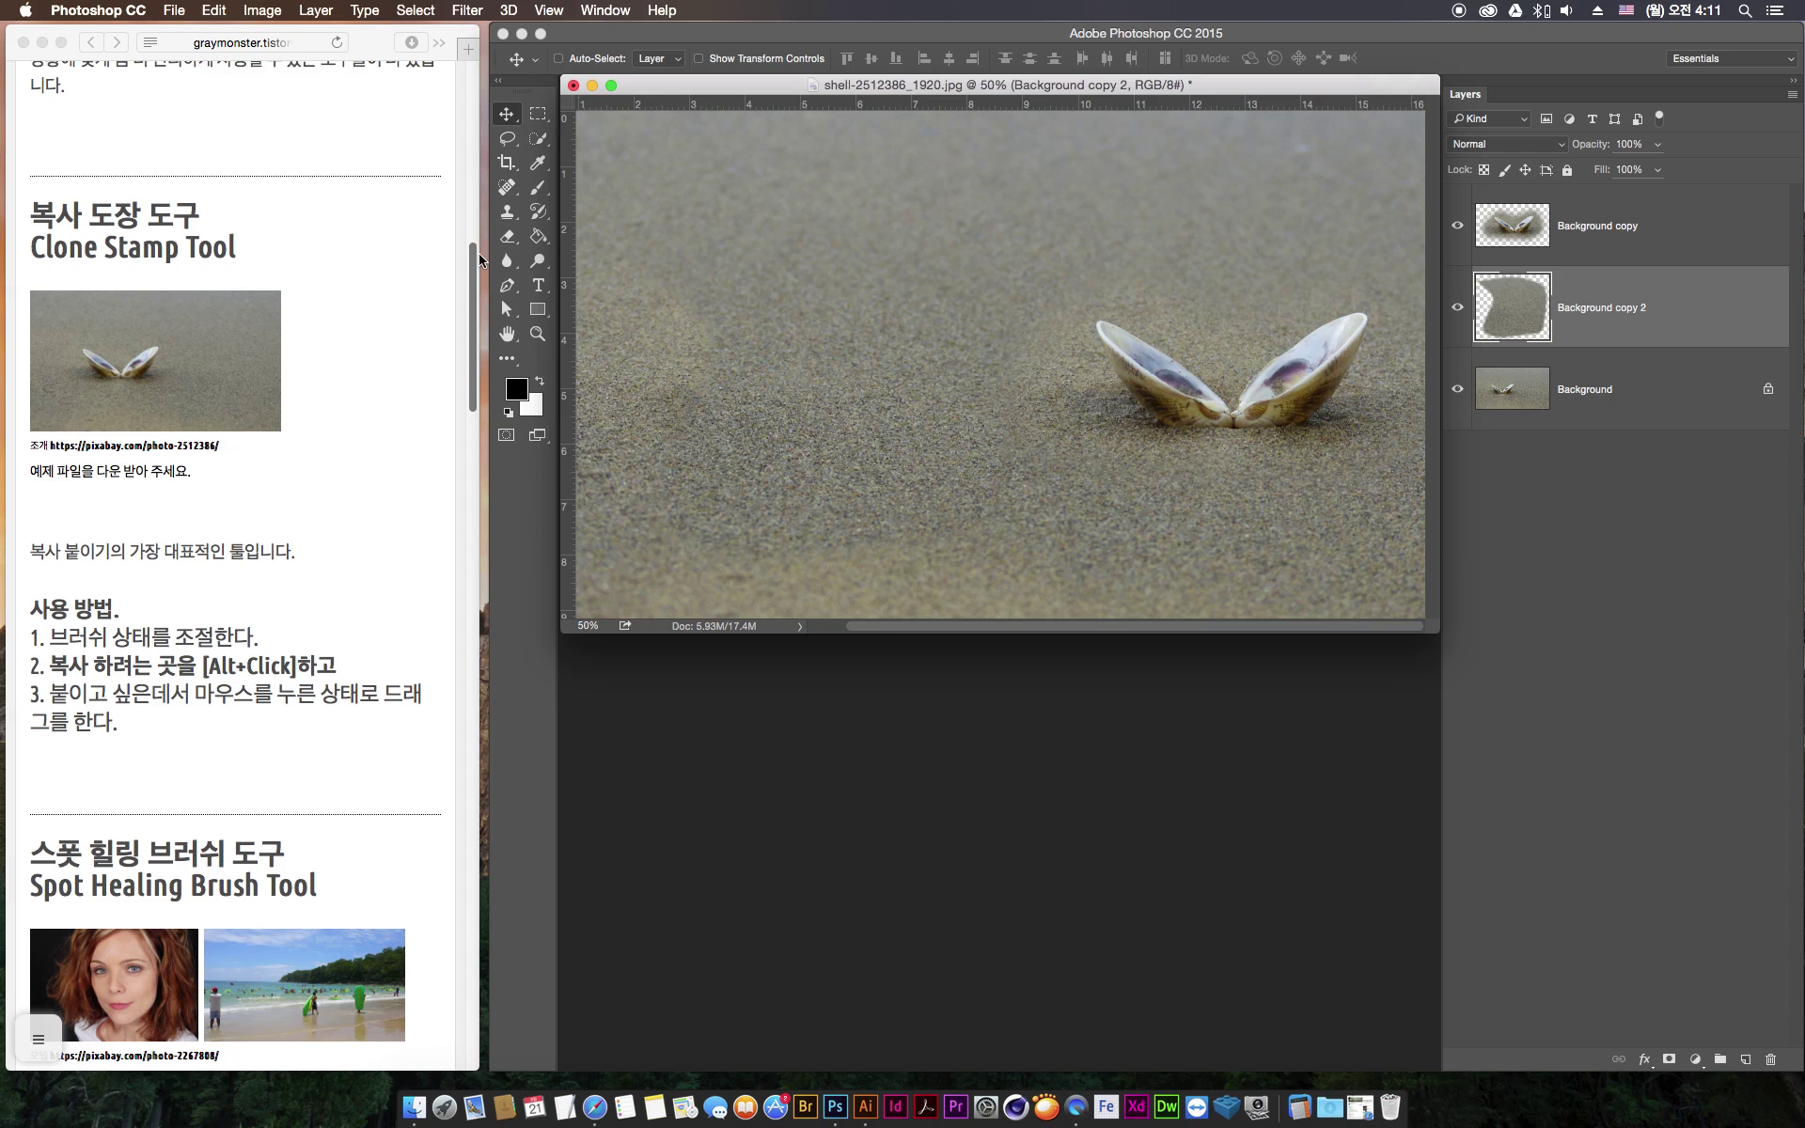
Switch to the tutorial page in Safari and highlight the Clone Stamp Tool heading
click(472, 263)
scroll(473, 281, down, 1)
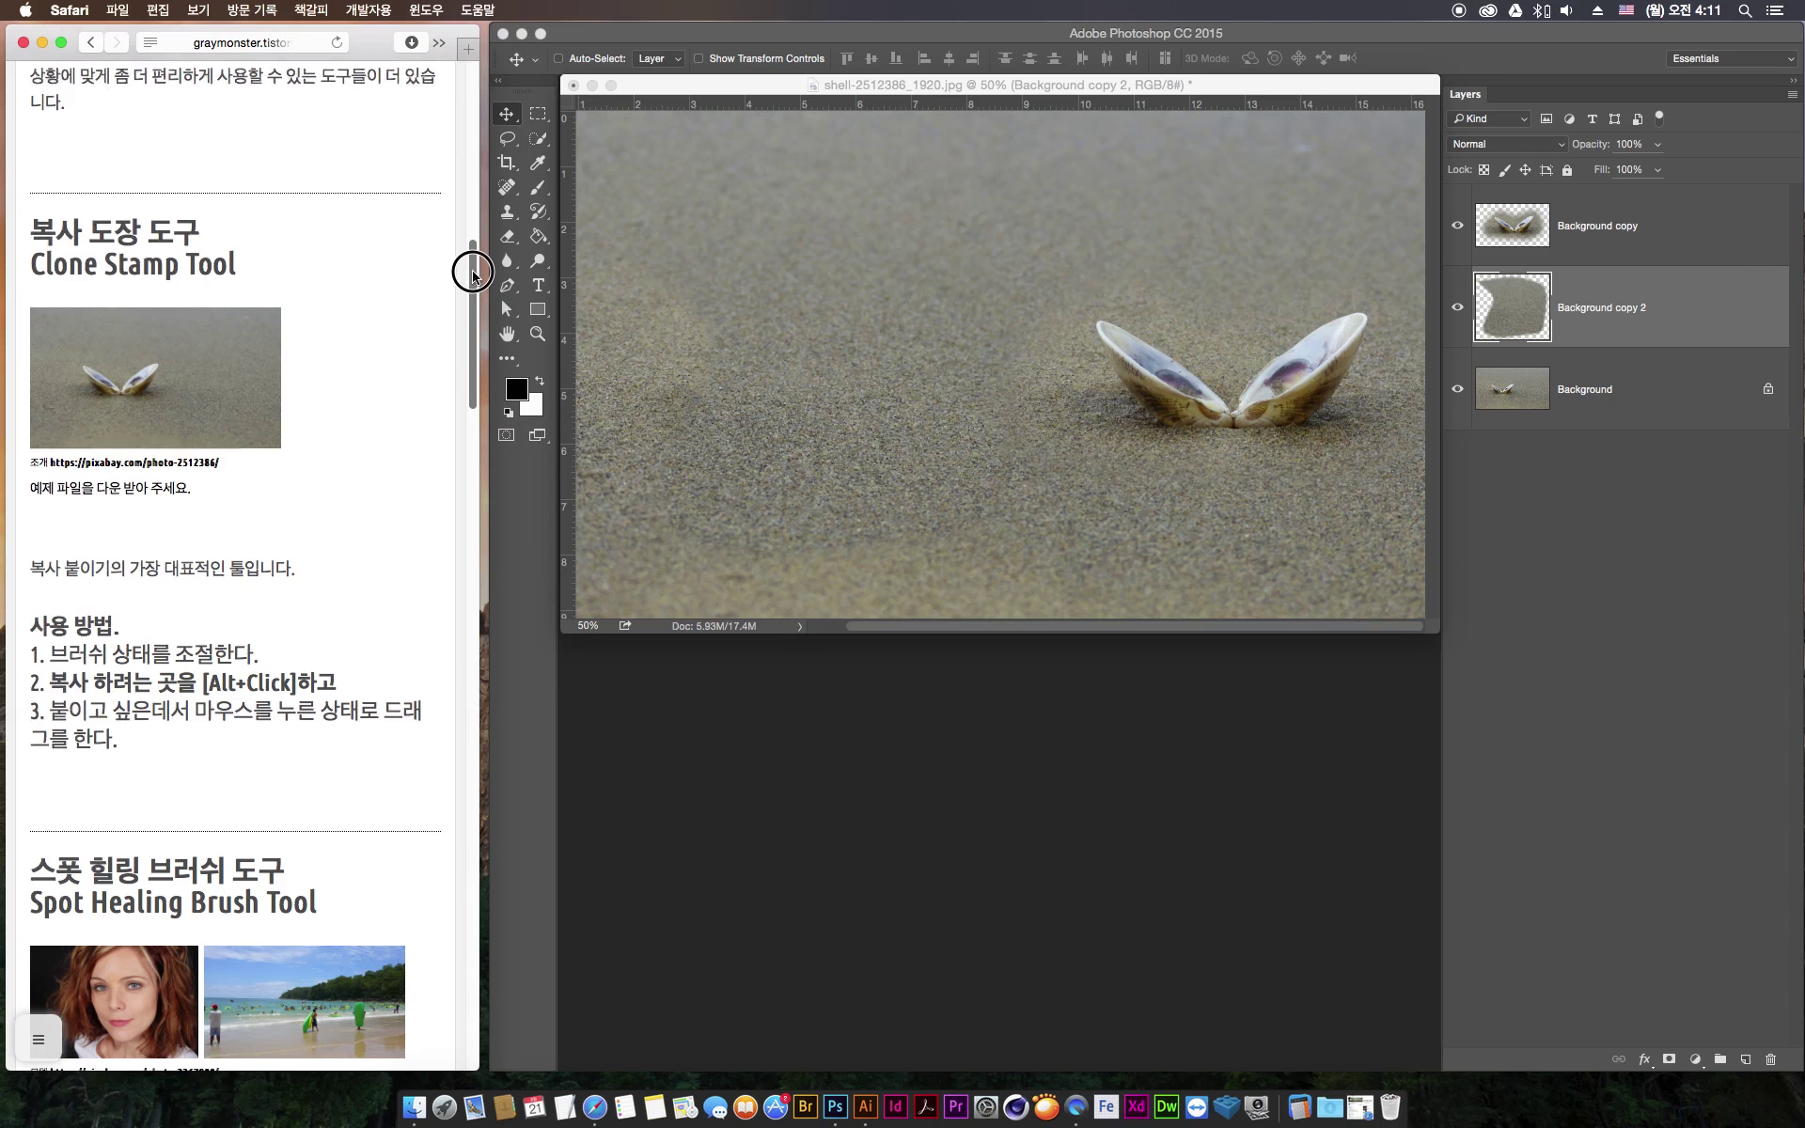
drag(219, 229, 29, 243)
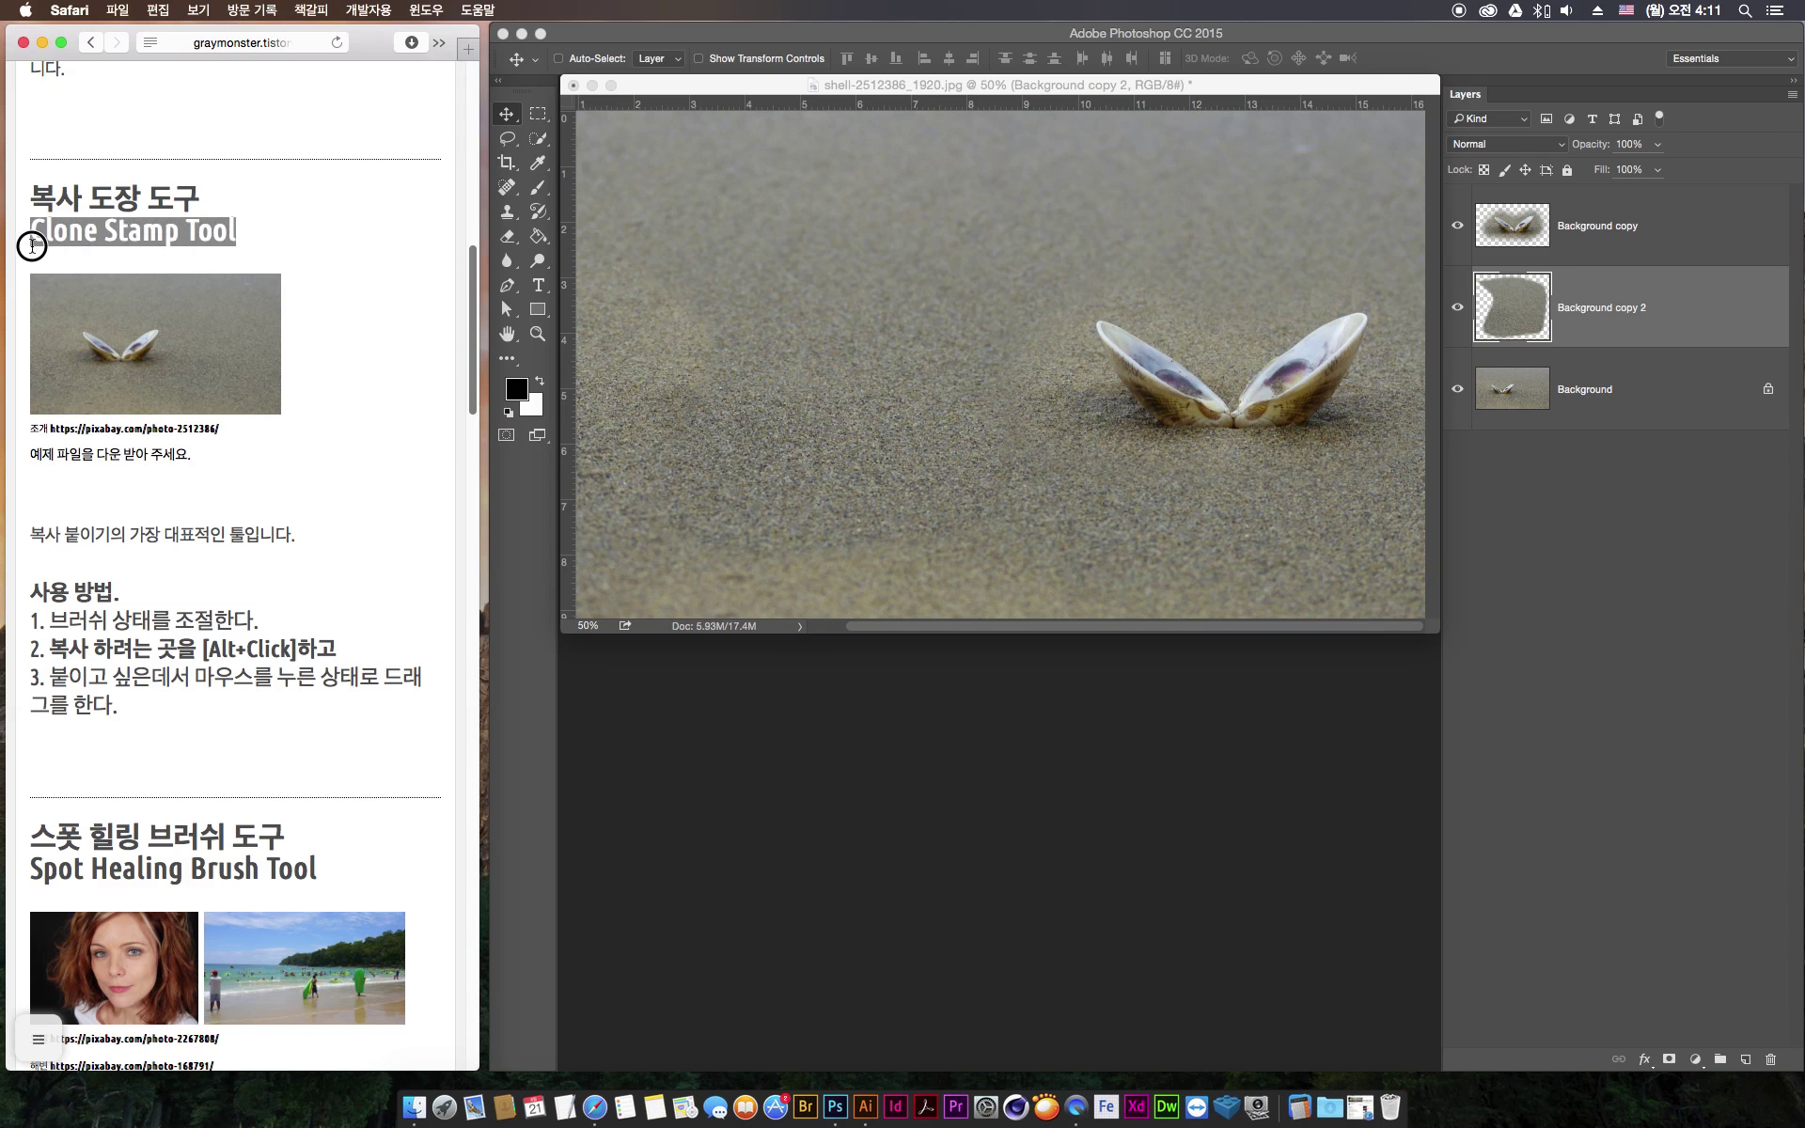
click(119, 238)
drag(108, 237, 232, 217)
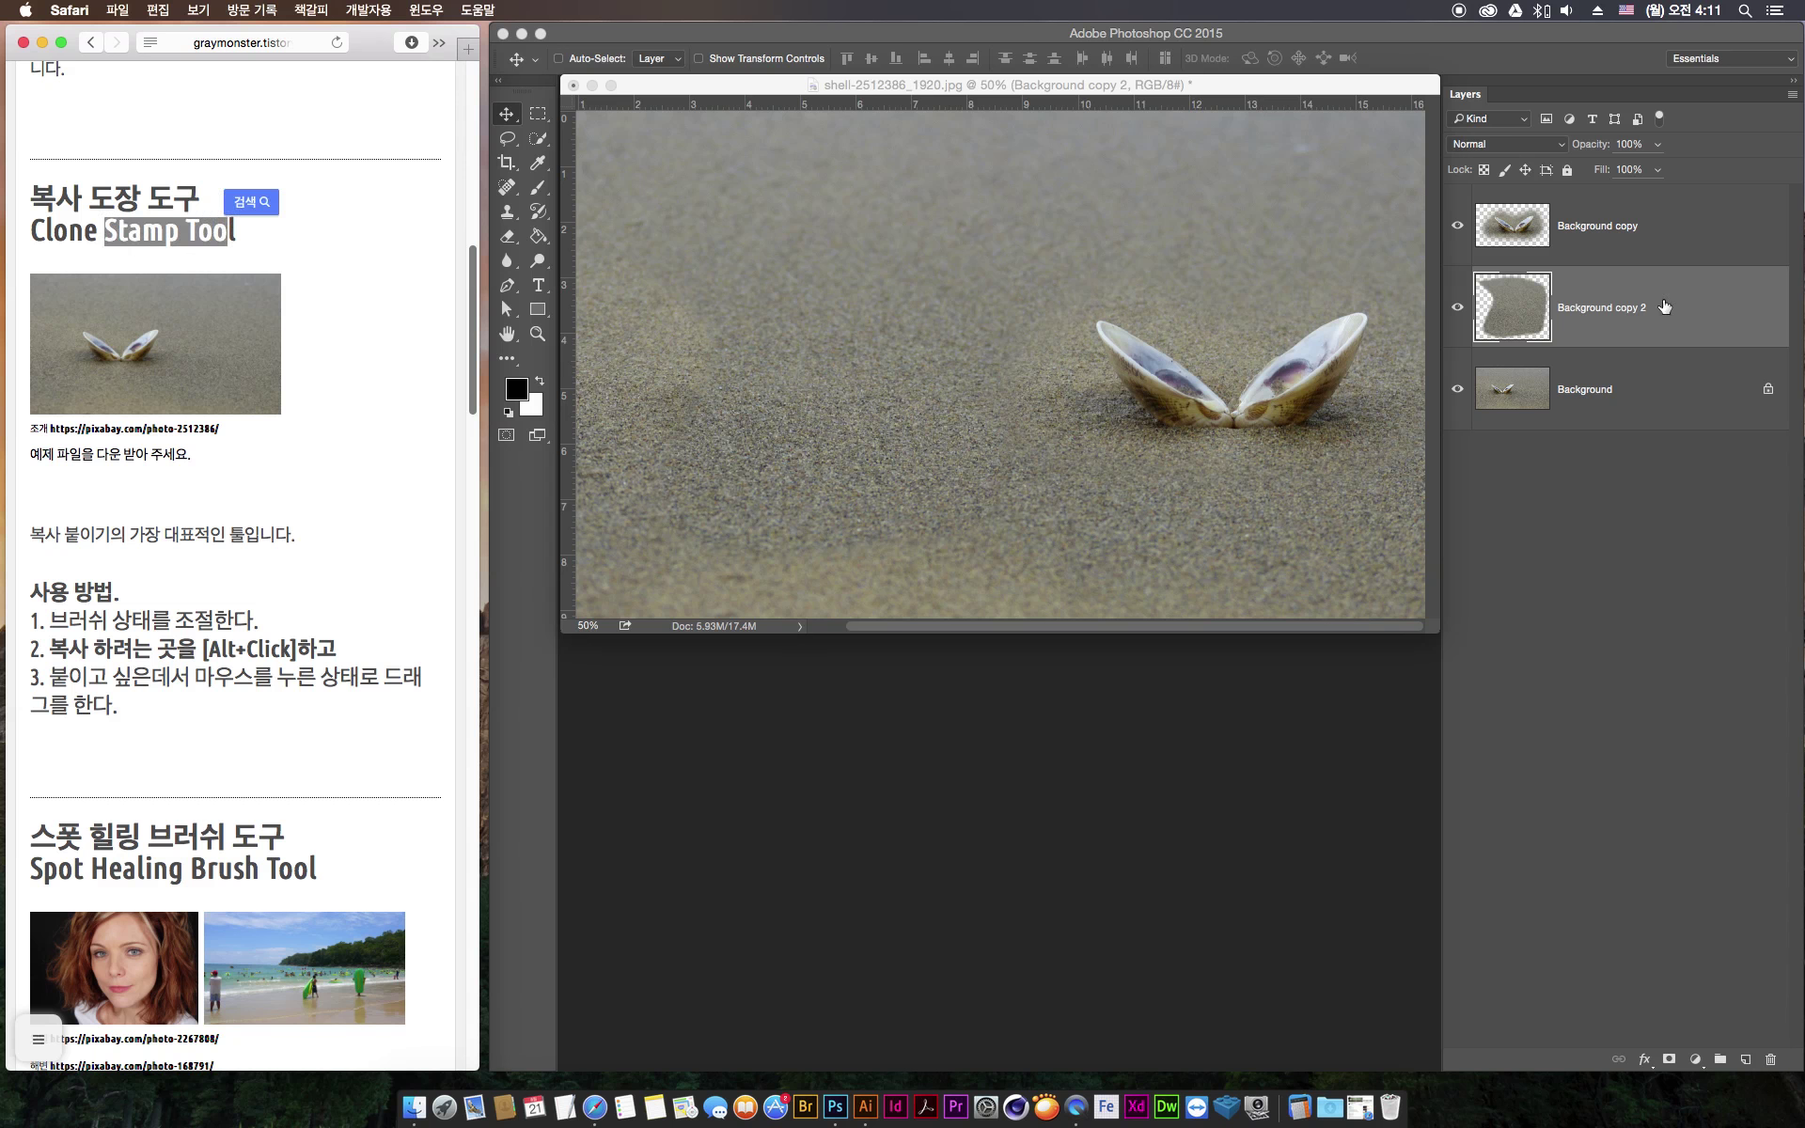
Delete the Background copy and Background copy 2 layers in Photoshop
click(1713, 231)
shift+click(1678, 350)
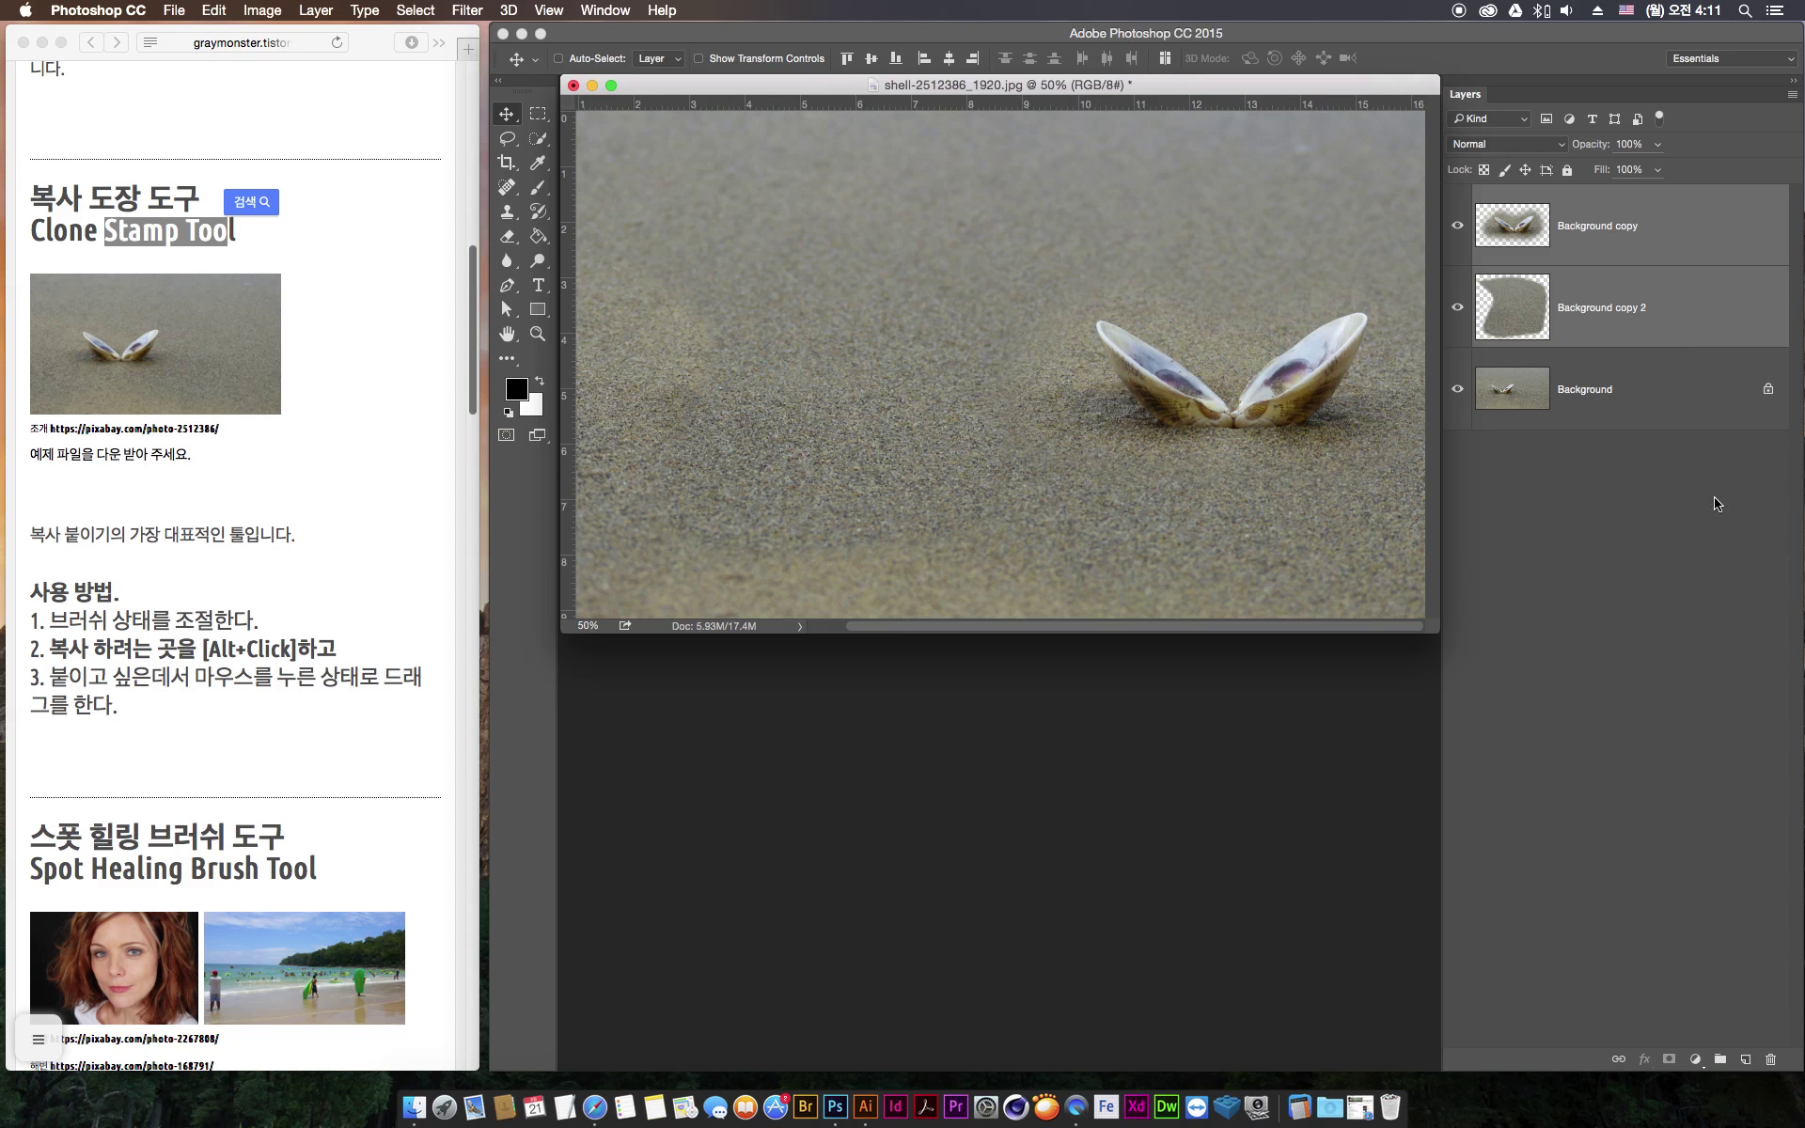
click(1770, 1060)
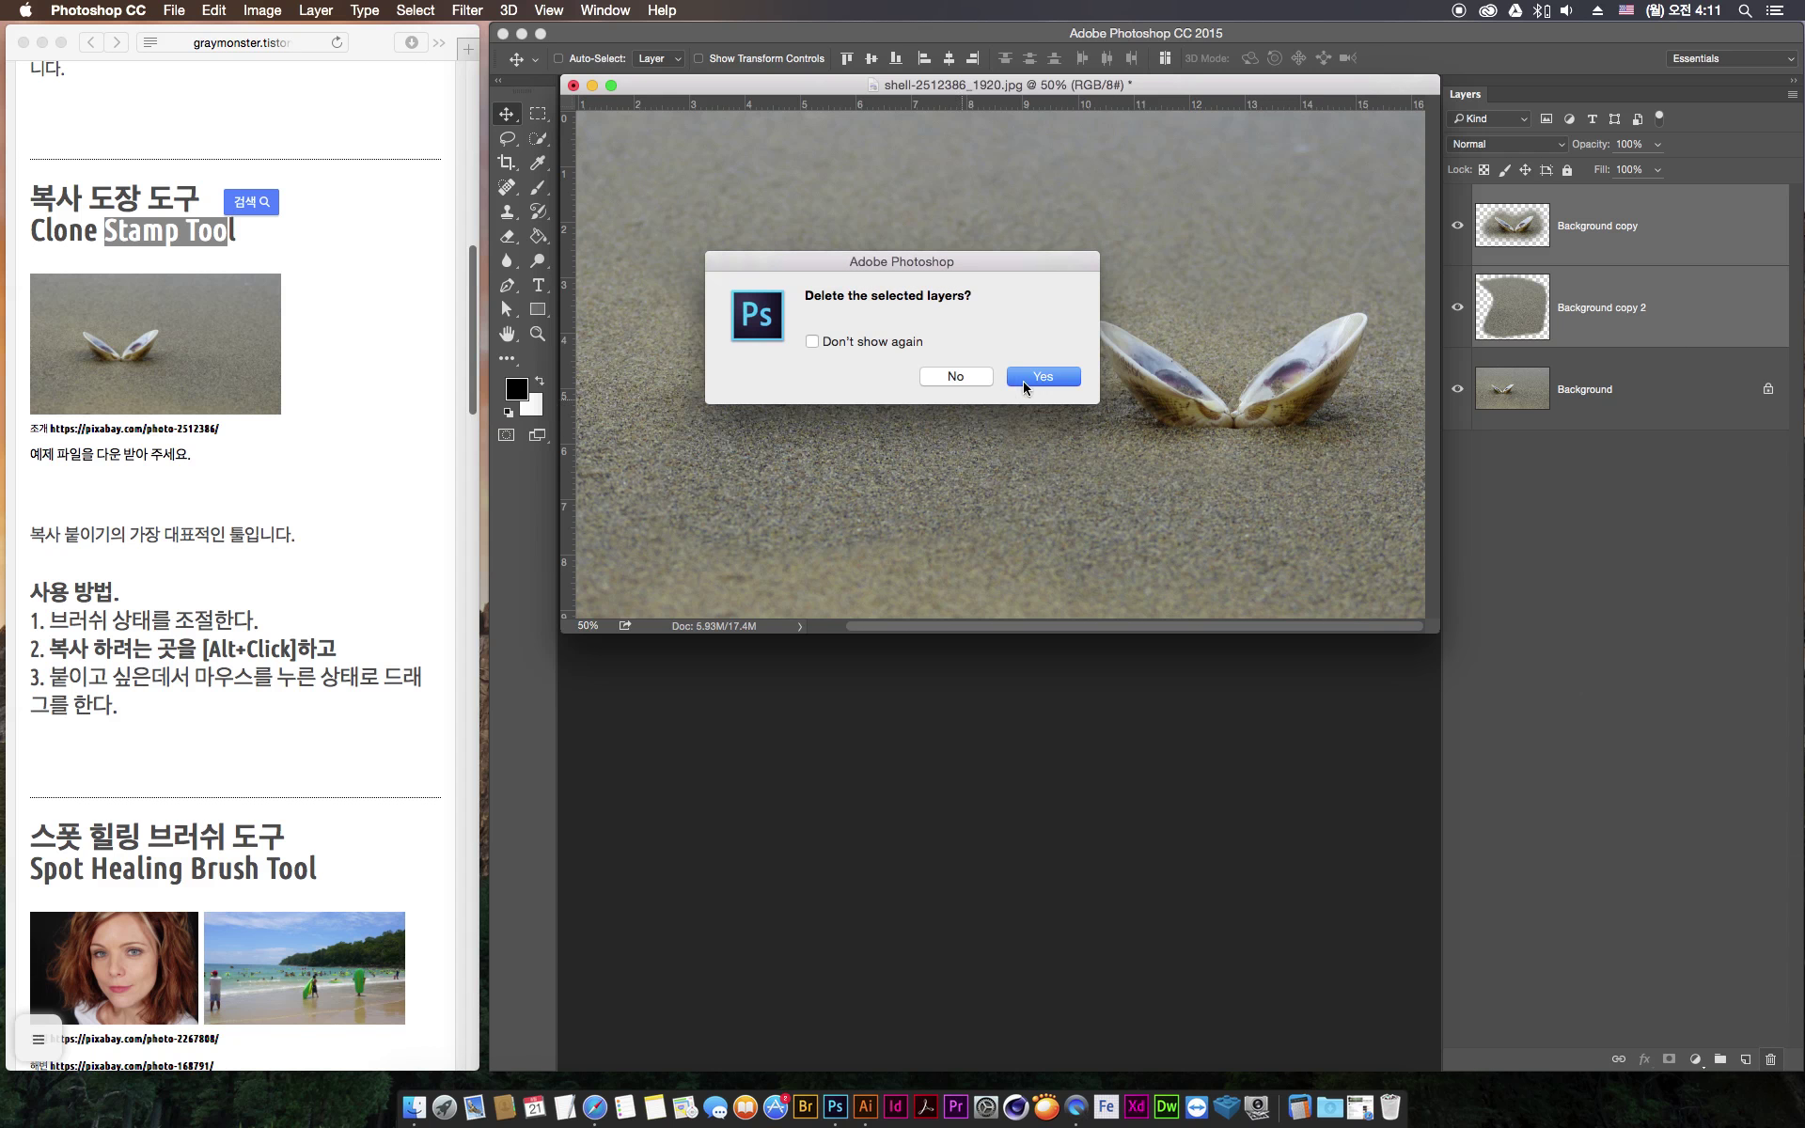
click(1043, 377)
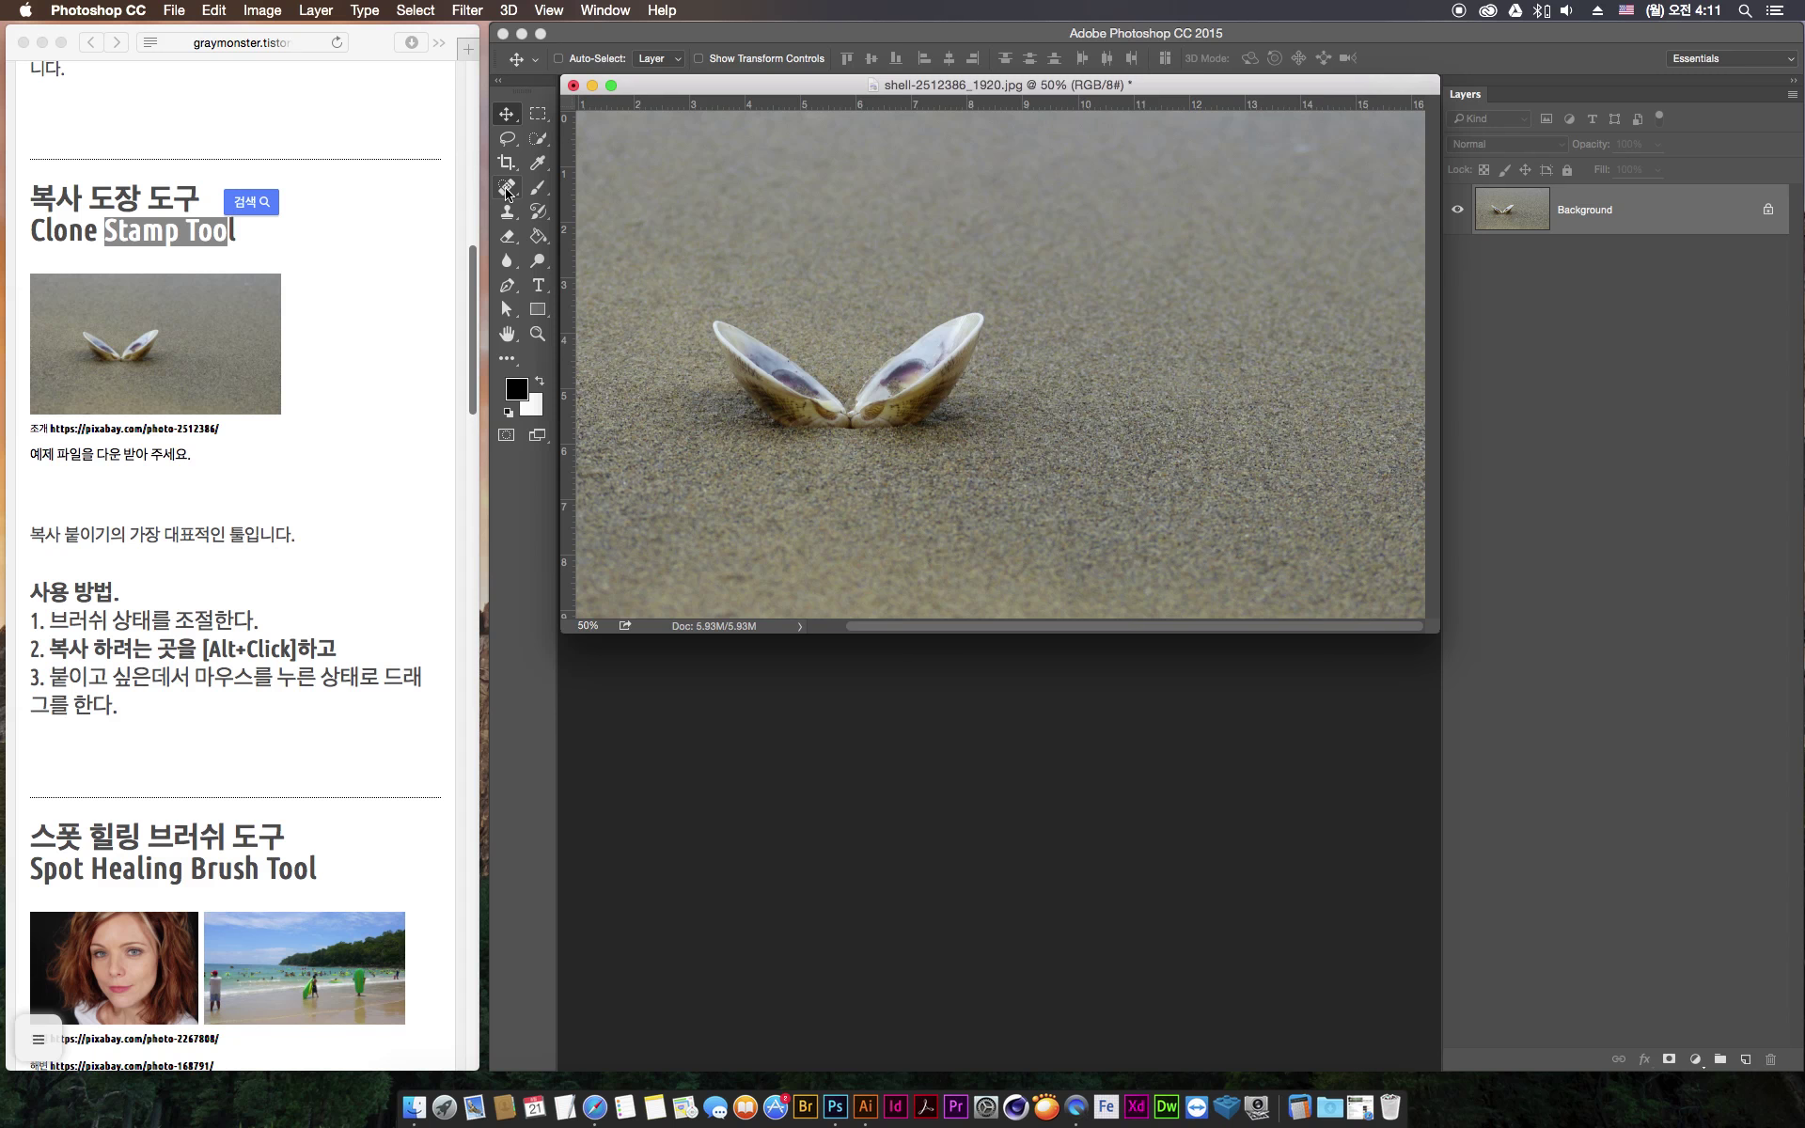
Activate the Clone Stamp tool and enlarge its brush to 70 px
click(507, 213)
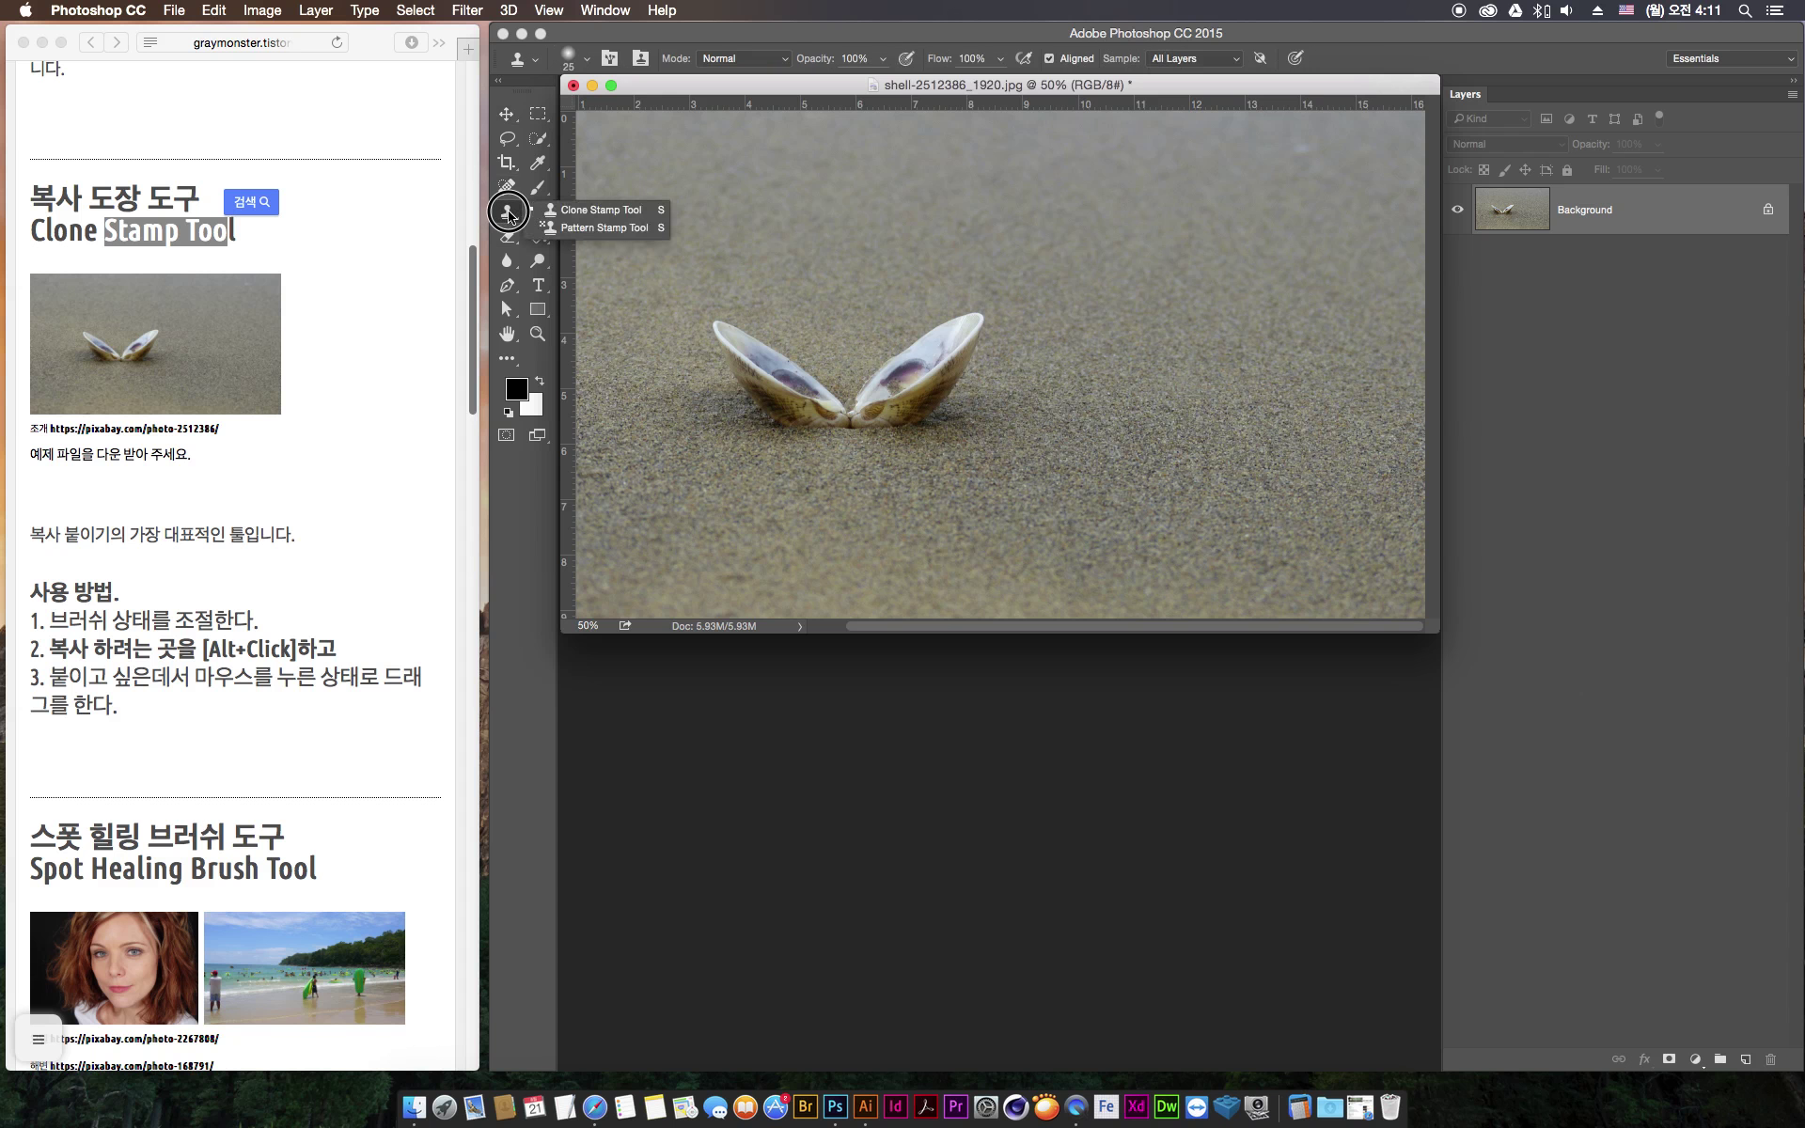
mouse_move(509, 215)
mouse_down()
mouse_move(639, 236)
mouse_move(562, 218)
mouse_move(617, 239)
mouse_move(569, 208)
mouse_move(584, 216)
mouse_up()
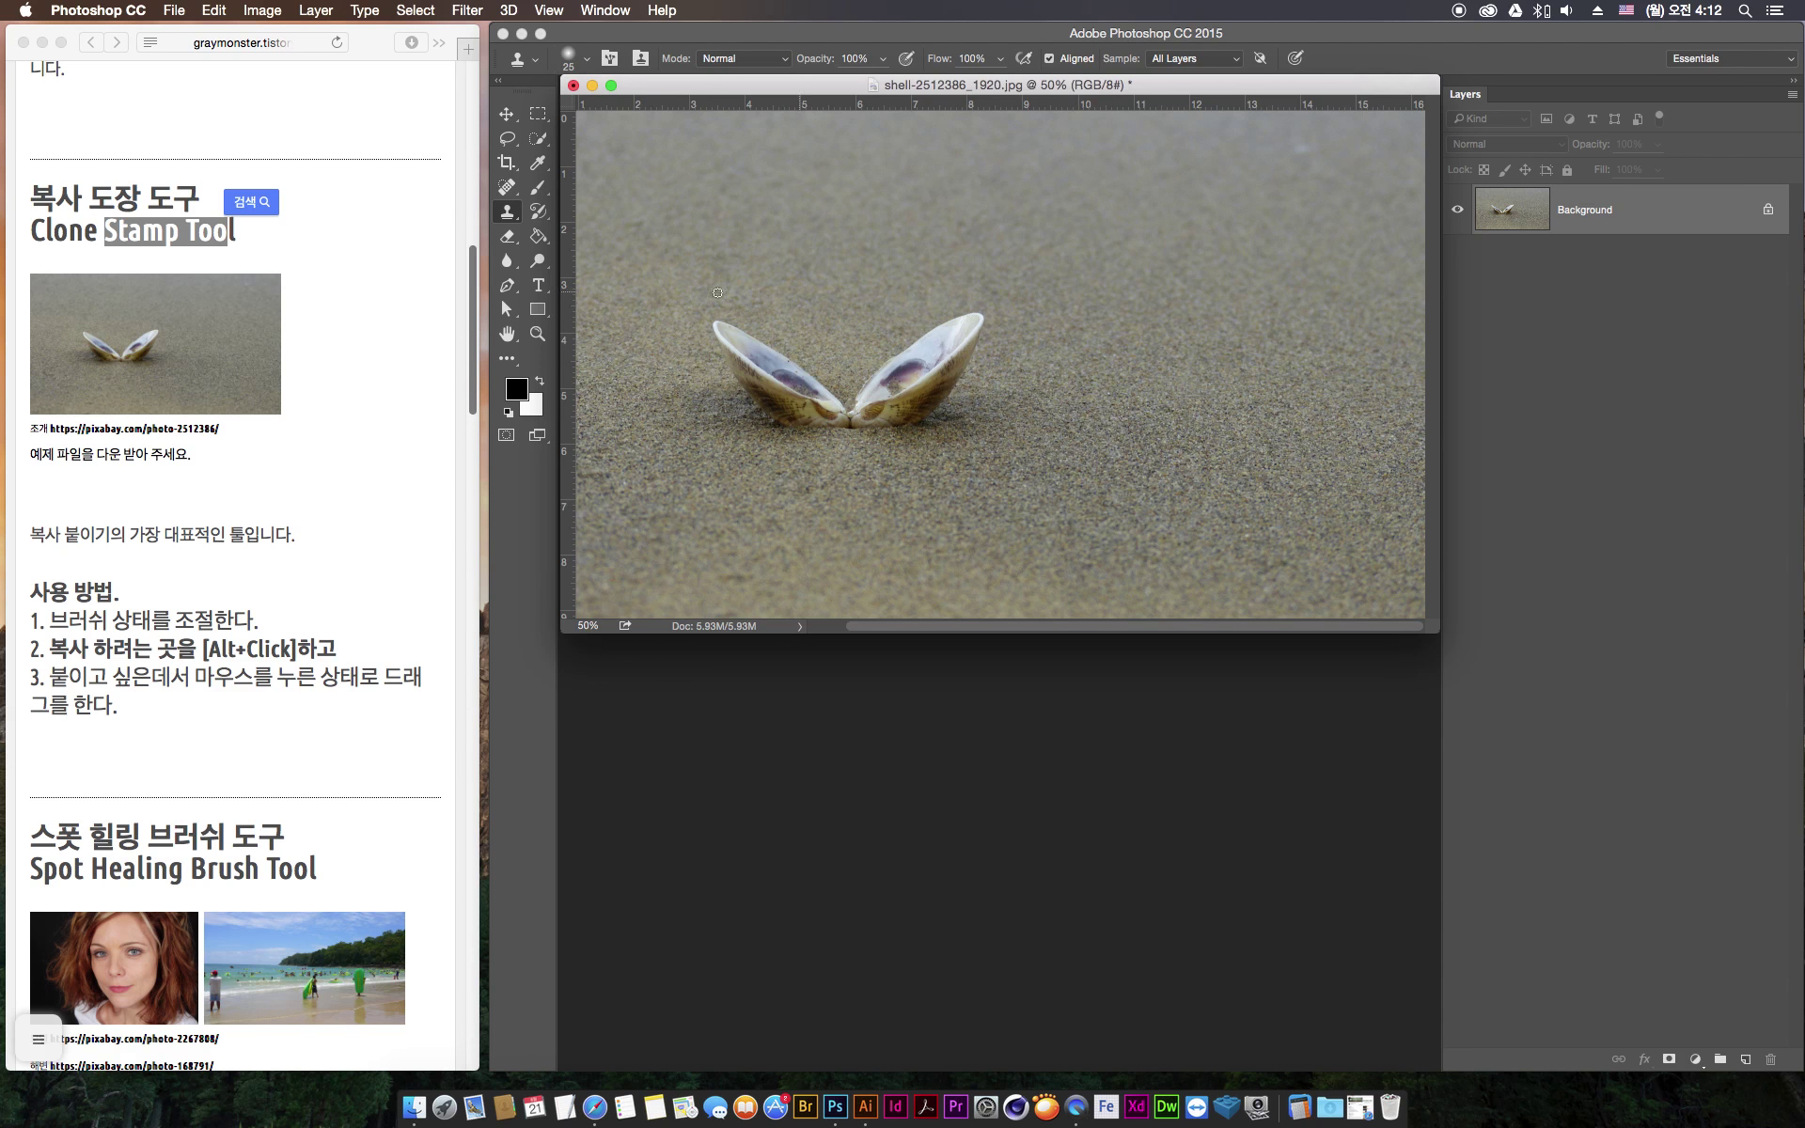
key(bracketright)
key(bracketright)
key(bracketright)
key(bracketright)
Highlight the first usage instruction, about adjusting the brush, on the Safari tutorial page and return to Photoshop
click(37, 638)
drag(52, 626, 247, 630)
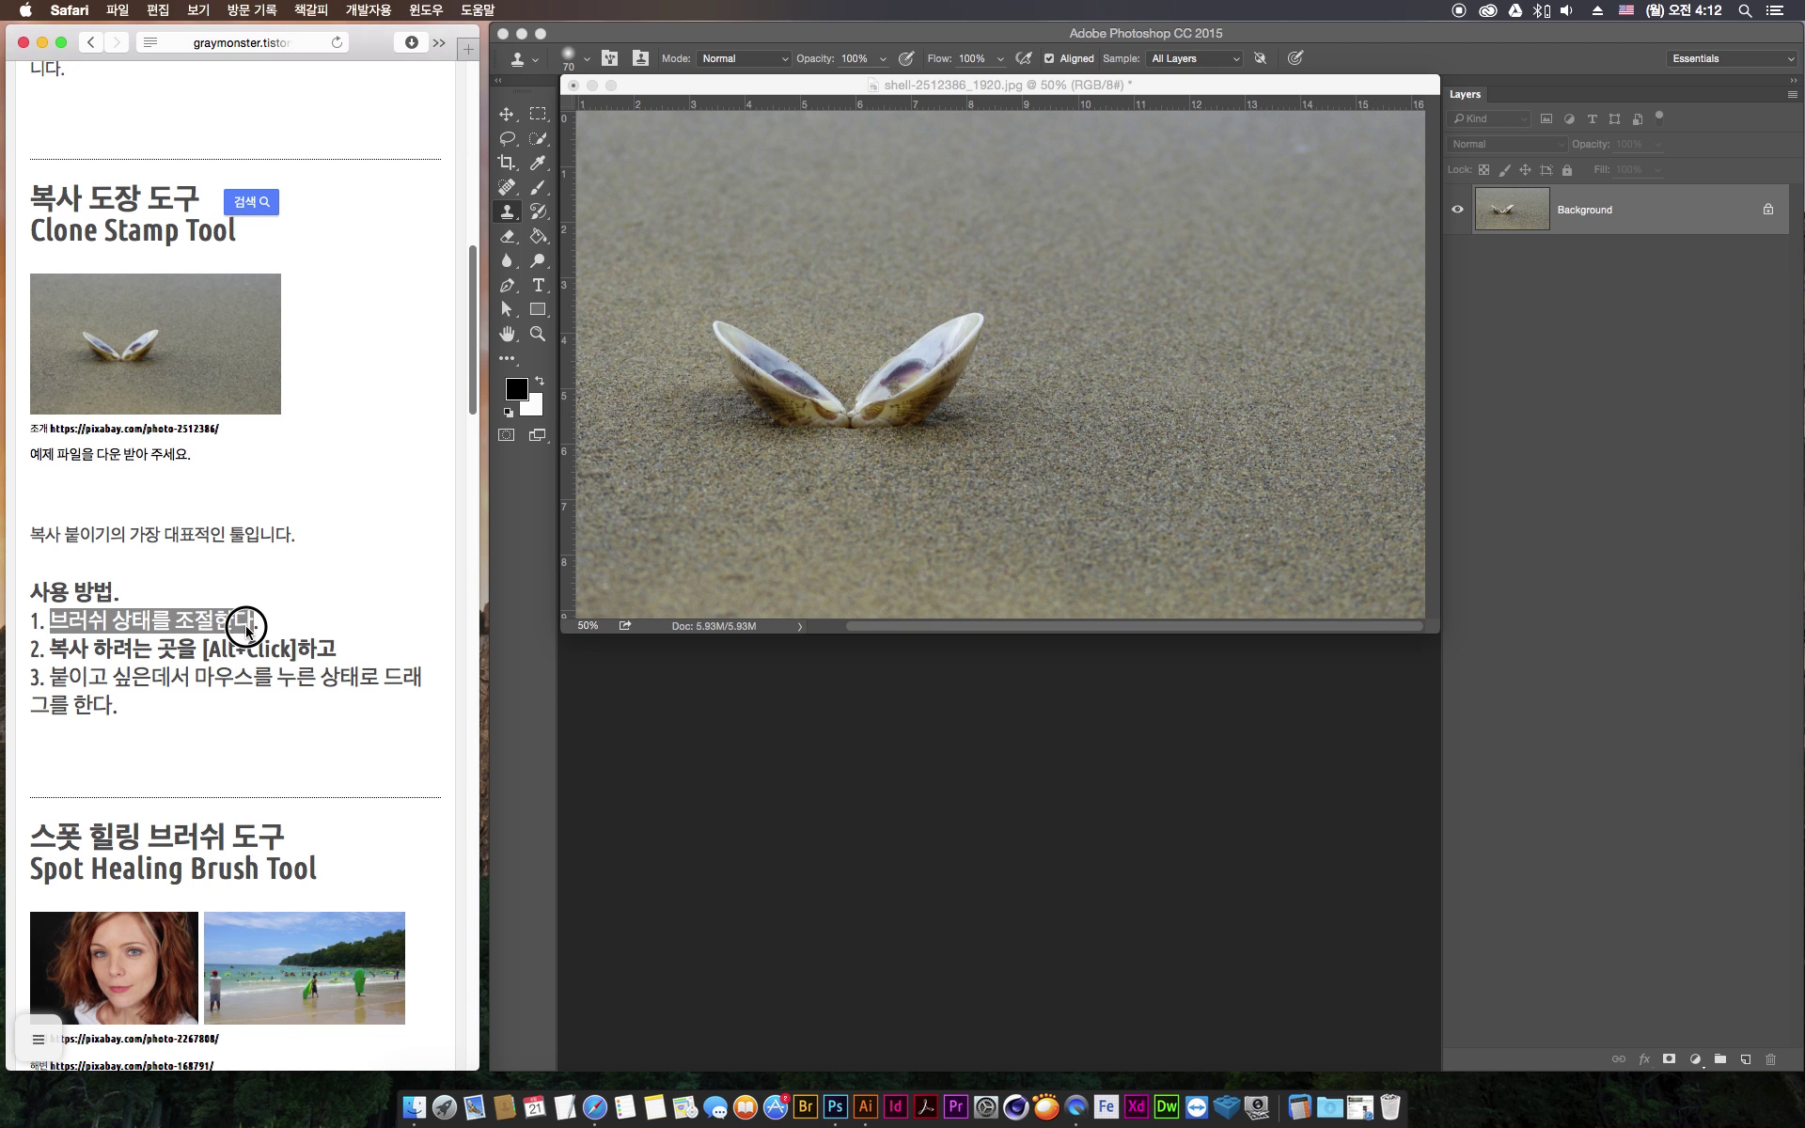
click(726, 95)
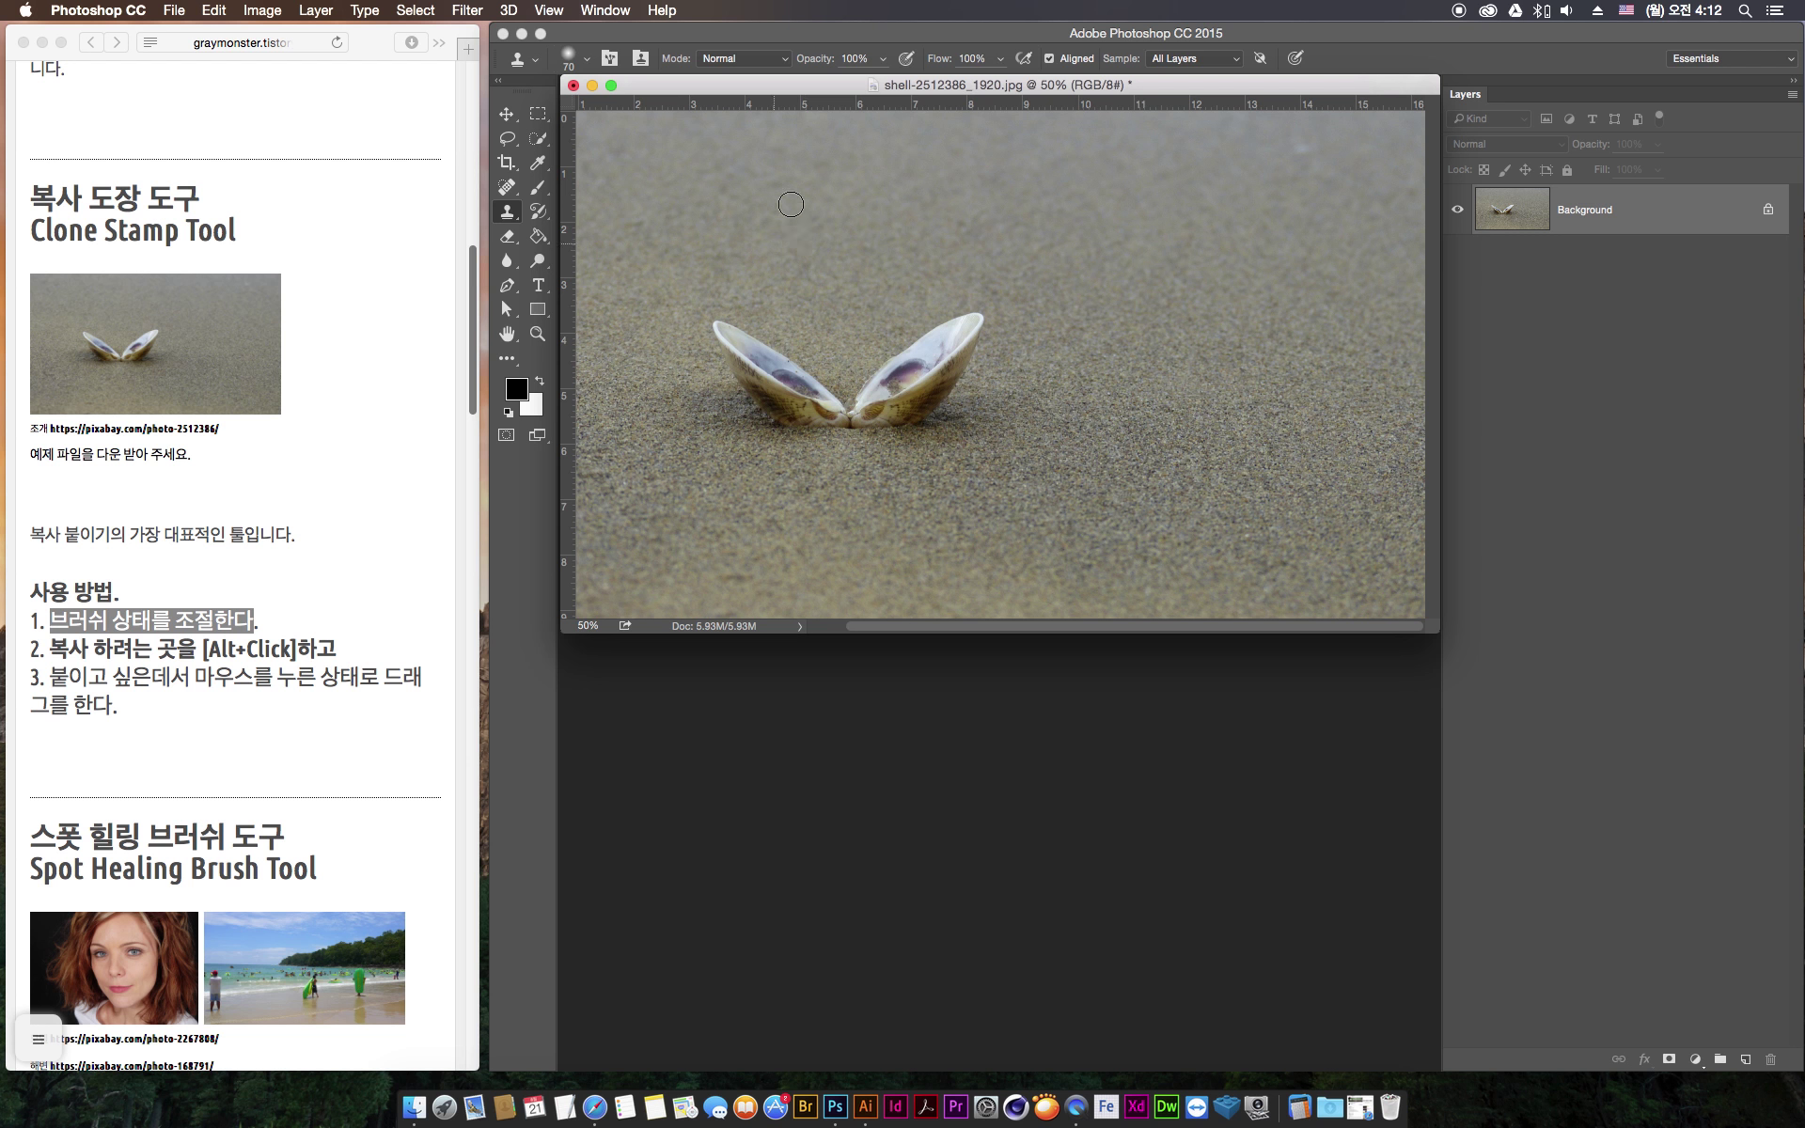
Enlarge the Clone Stamp brush to 1800 px over the shell photo
key(bracketright)
key(bracketright)
key(bracketright)
key(bracketright)
key(bracketright)
key(bracketright)
key(bracketright)
key(bracketleft)
key(bracketleft)
key(bracketright)
key(bracketright)
key(bracketright)
key(bracketright)
key(bracketright)
key(bracketright)
key(bracketright)
key(bracketright)
key(bracketright)
key(bracketright)
key(bracketright)
key(bracketright)
key(bracketright)
key(bracketright)
key(bracketright)
key(bracketright)
key(bracketright)
key(bracketright)
key(bracketright)
key(bracketright)
key(bracketright)
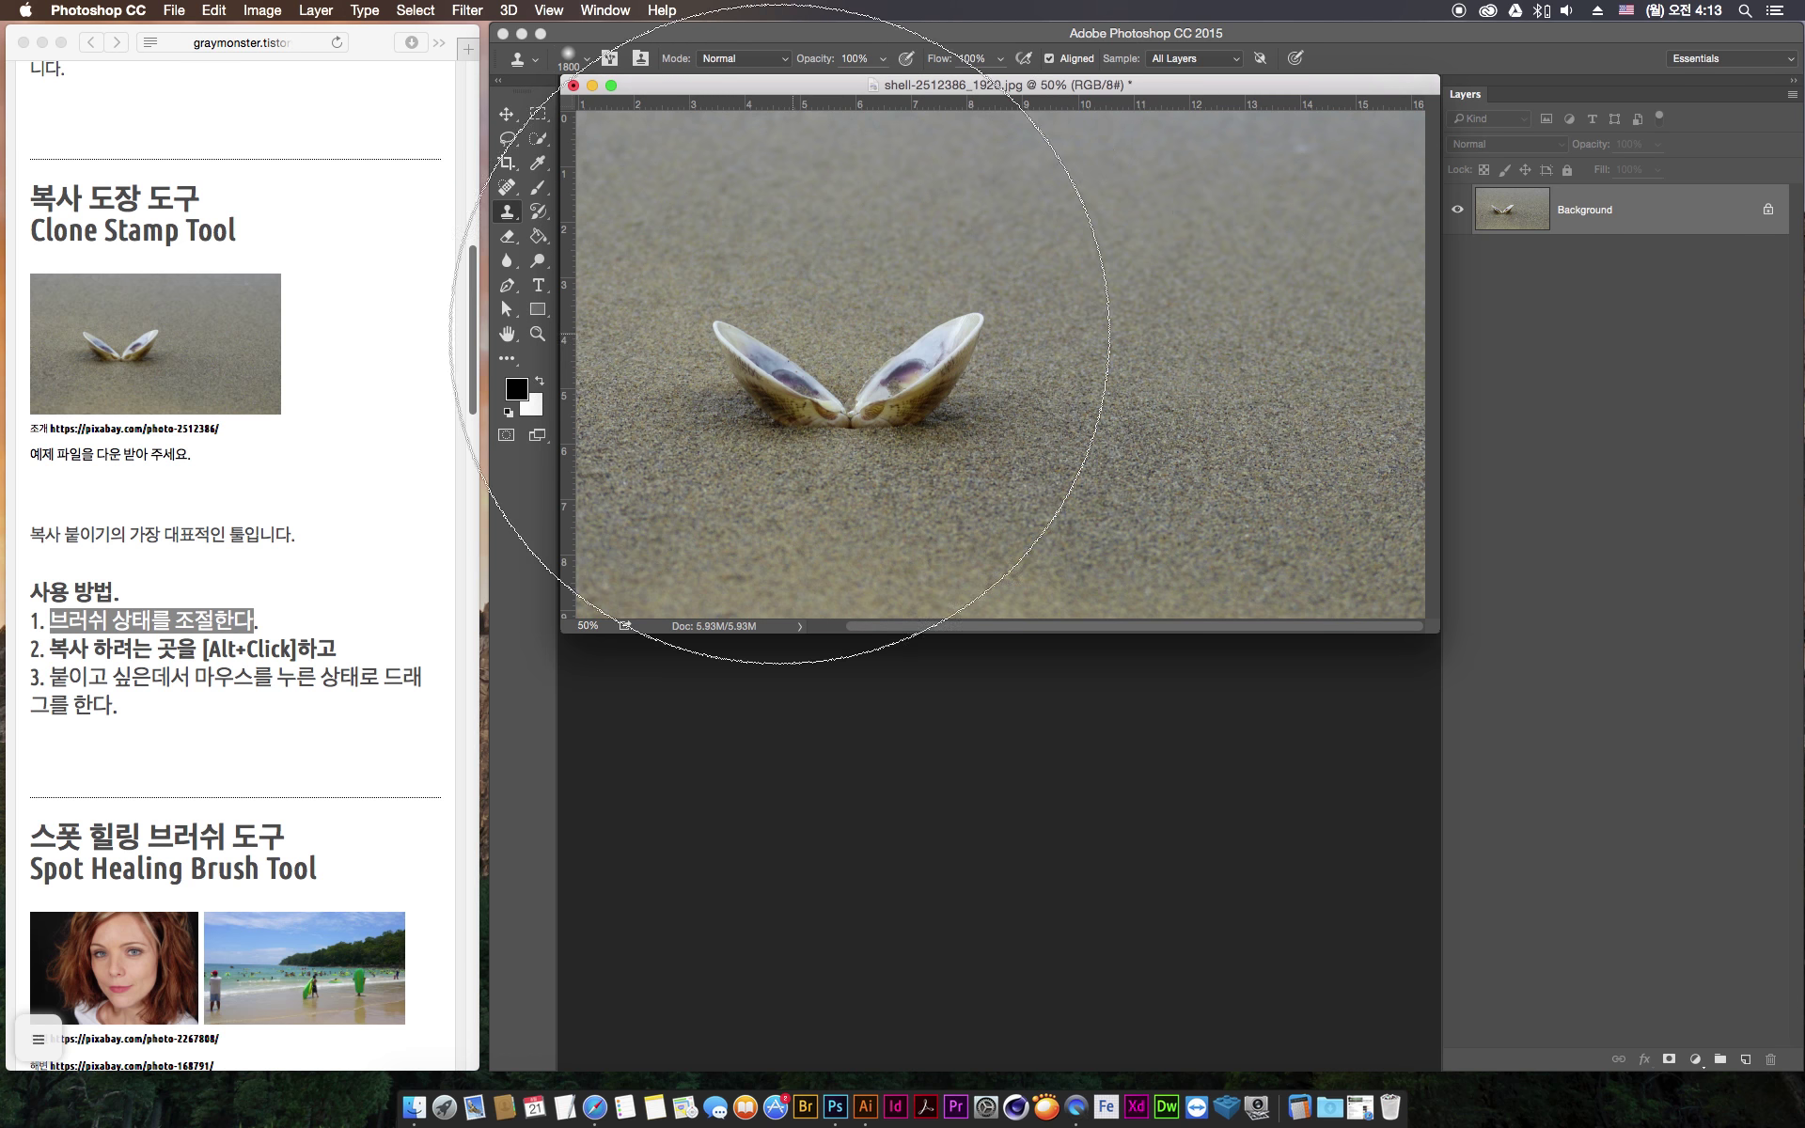
Shrink the Clone Stamp brush to 250 px
key(bracketleft)
key(bracketleft)
key(bracketleft)
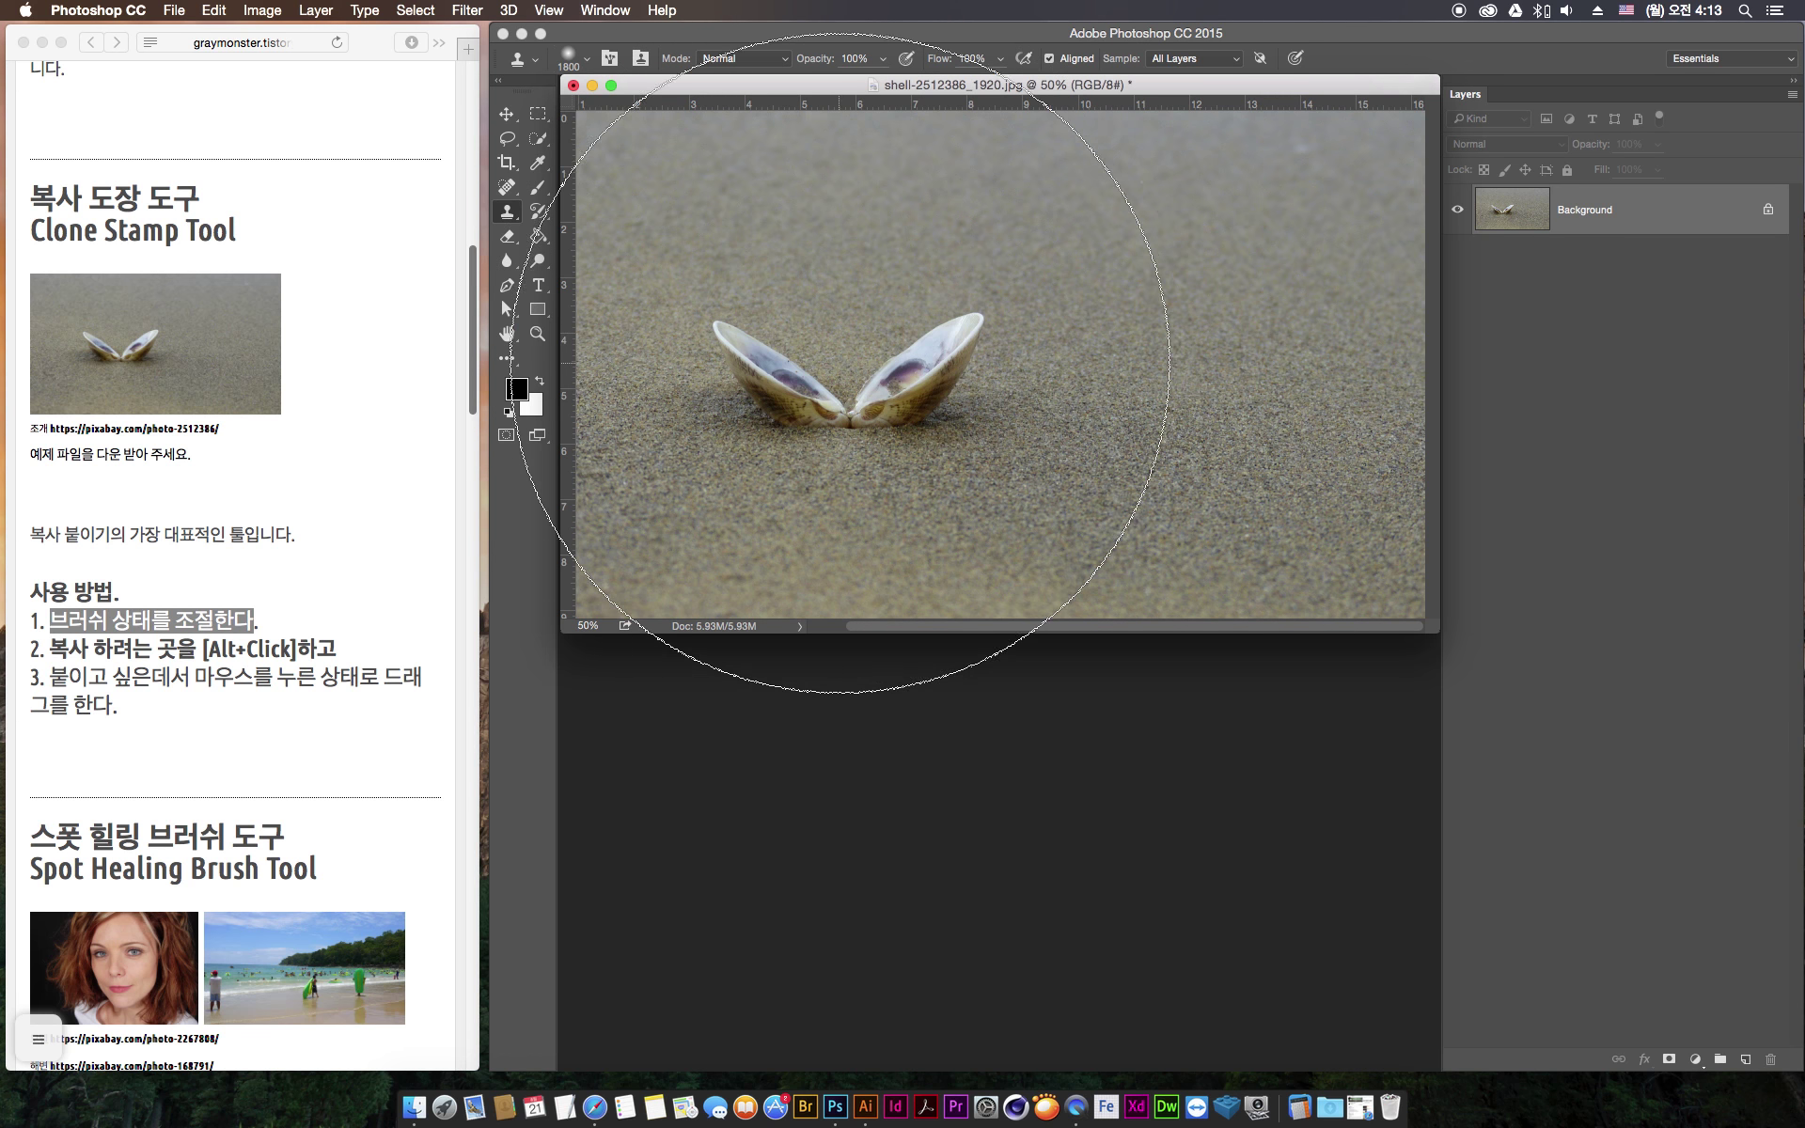
key(bracketleft)
key(bracketleft)
key(bracketleft)
key(bracketleft)
key(bracketleft)
key(bracketleft)
key(bracketleft)
key(bracketleft)
key(bracketleft)
key(bracketleft)
key(bracketleft)
key(bracketleft)
key(bracketleft)
key(bracketleft)
key(bracketleft)
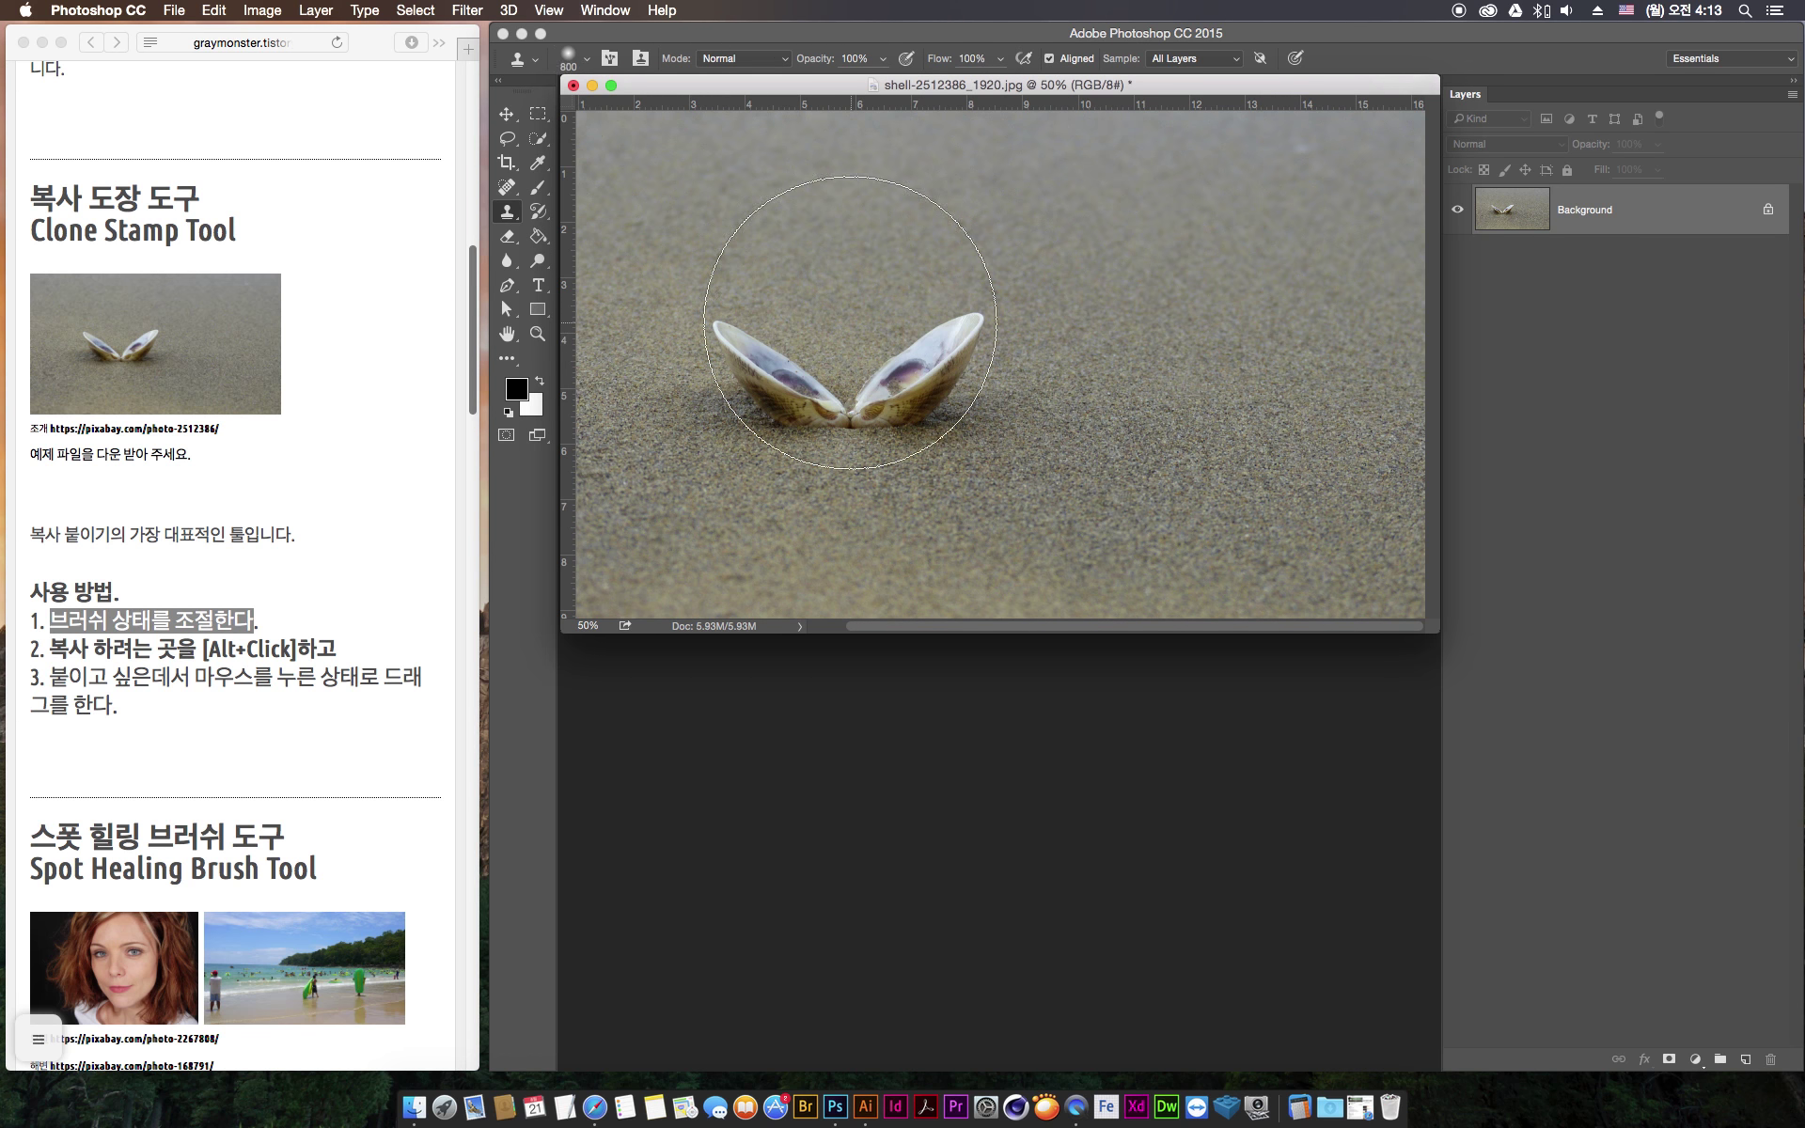
key(bracketright)
key(bracketright)
key(bracketright)
key(bracketright)
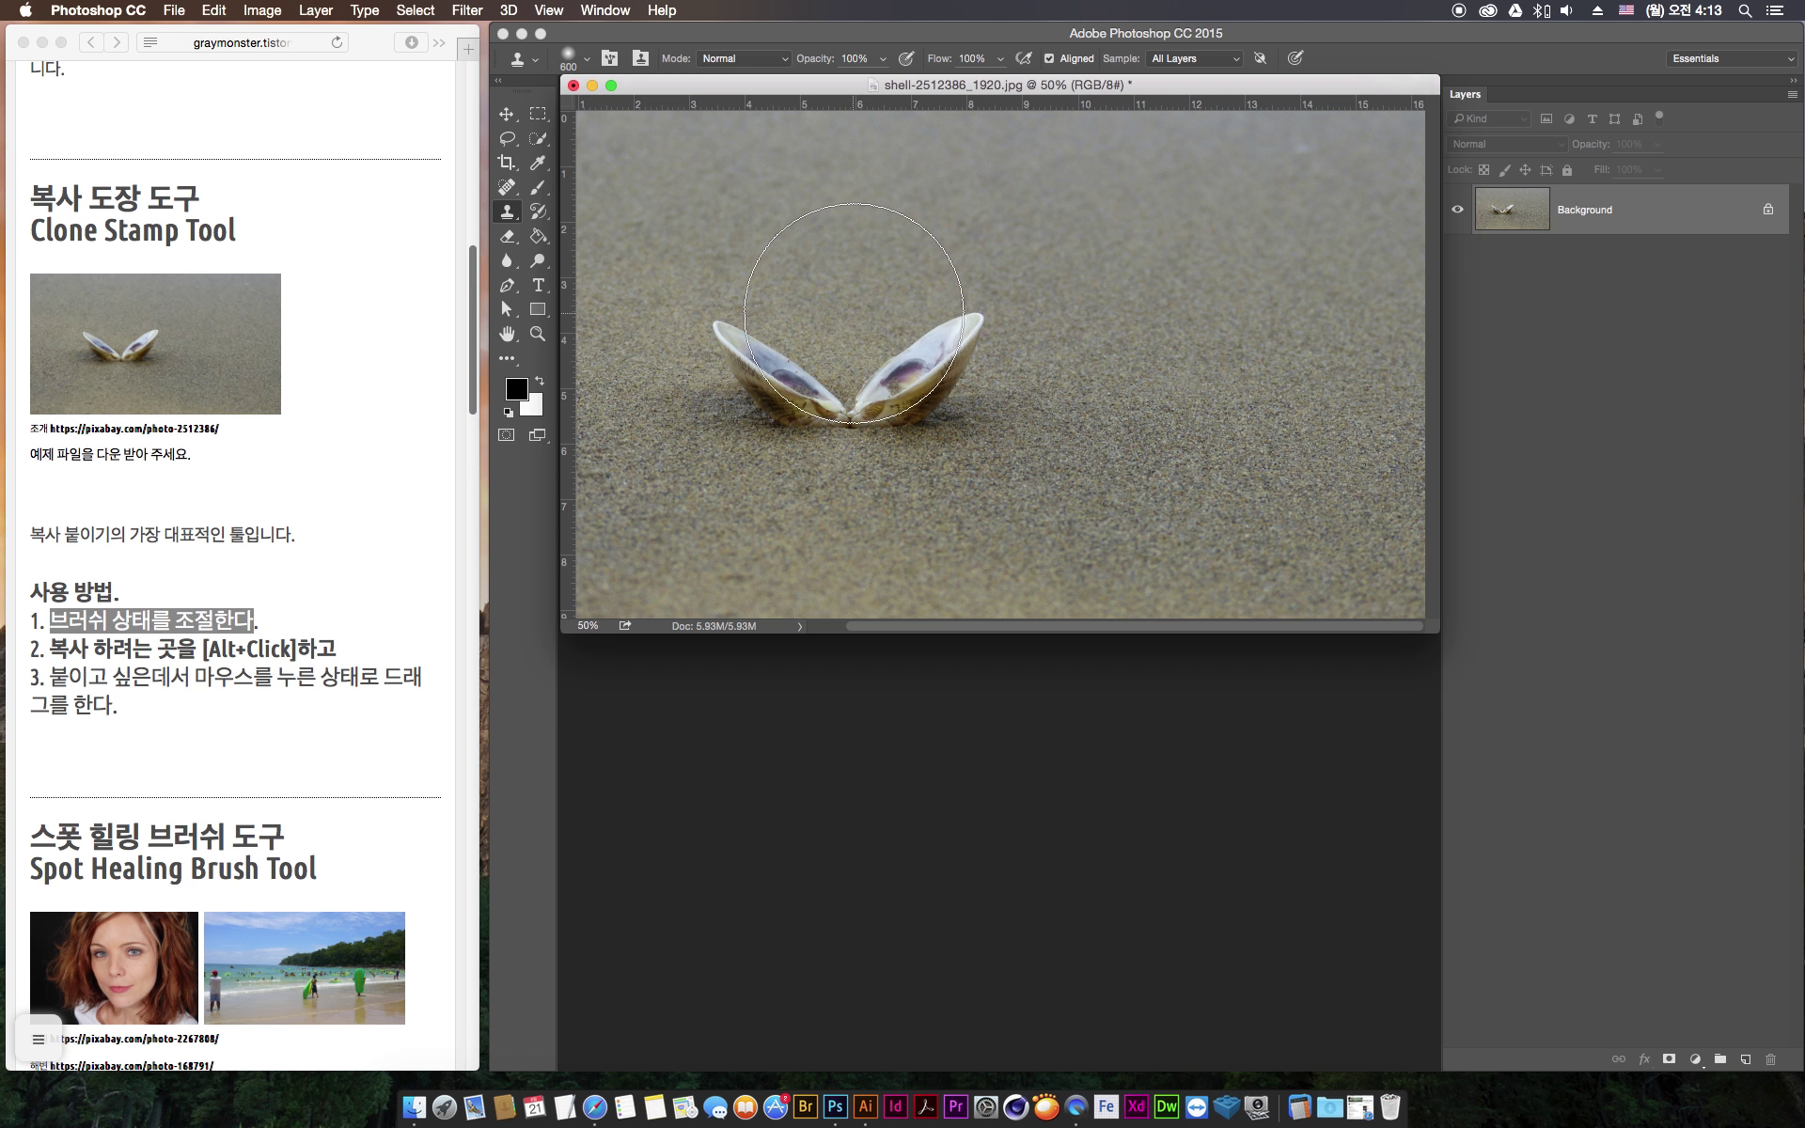
key(bracketleft)
key(bracketleft)
key(bracketleft)
key(bracketleft)
key(bracketleft)
key(bracketleft)
key(bracketleft)
key(bracketright)
key(bracketright)
key(bracketright)
key(bracketright)
key(bracketleft)
Choose the soft round brush tip with 0% hardness for the Clone Stamp and reduce its size to 175 px
click(587, 60)
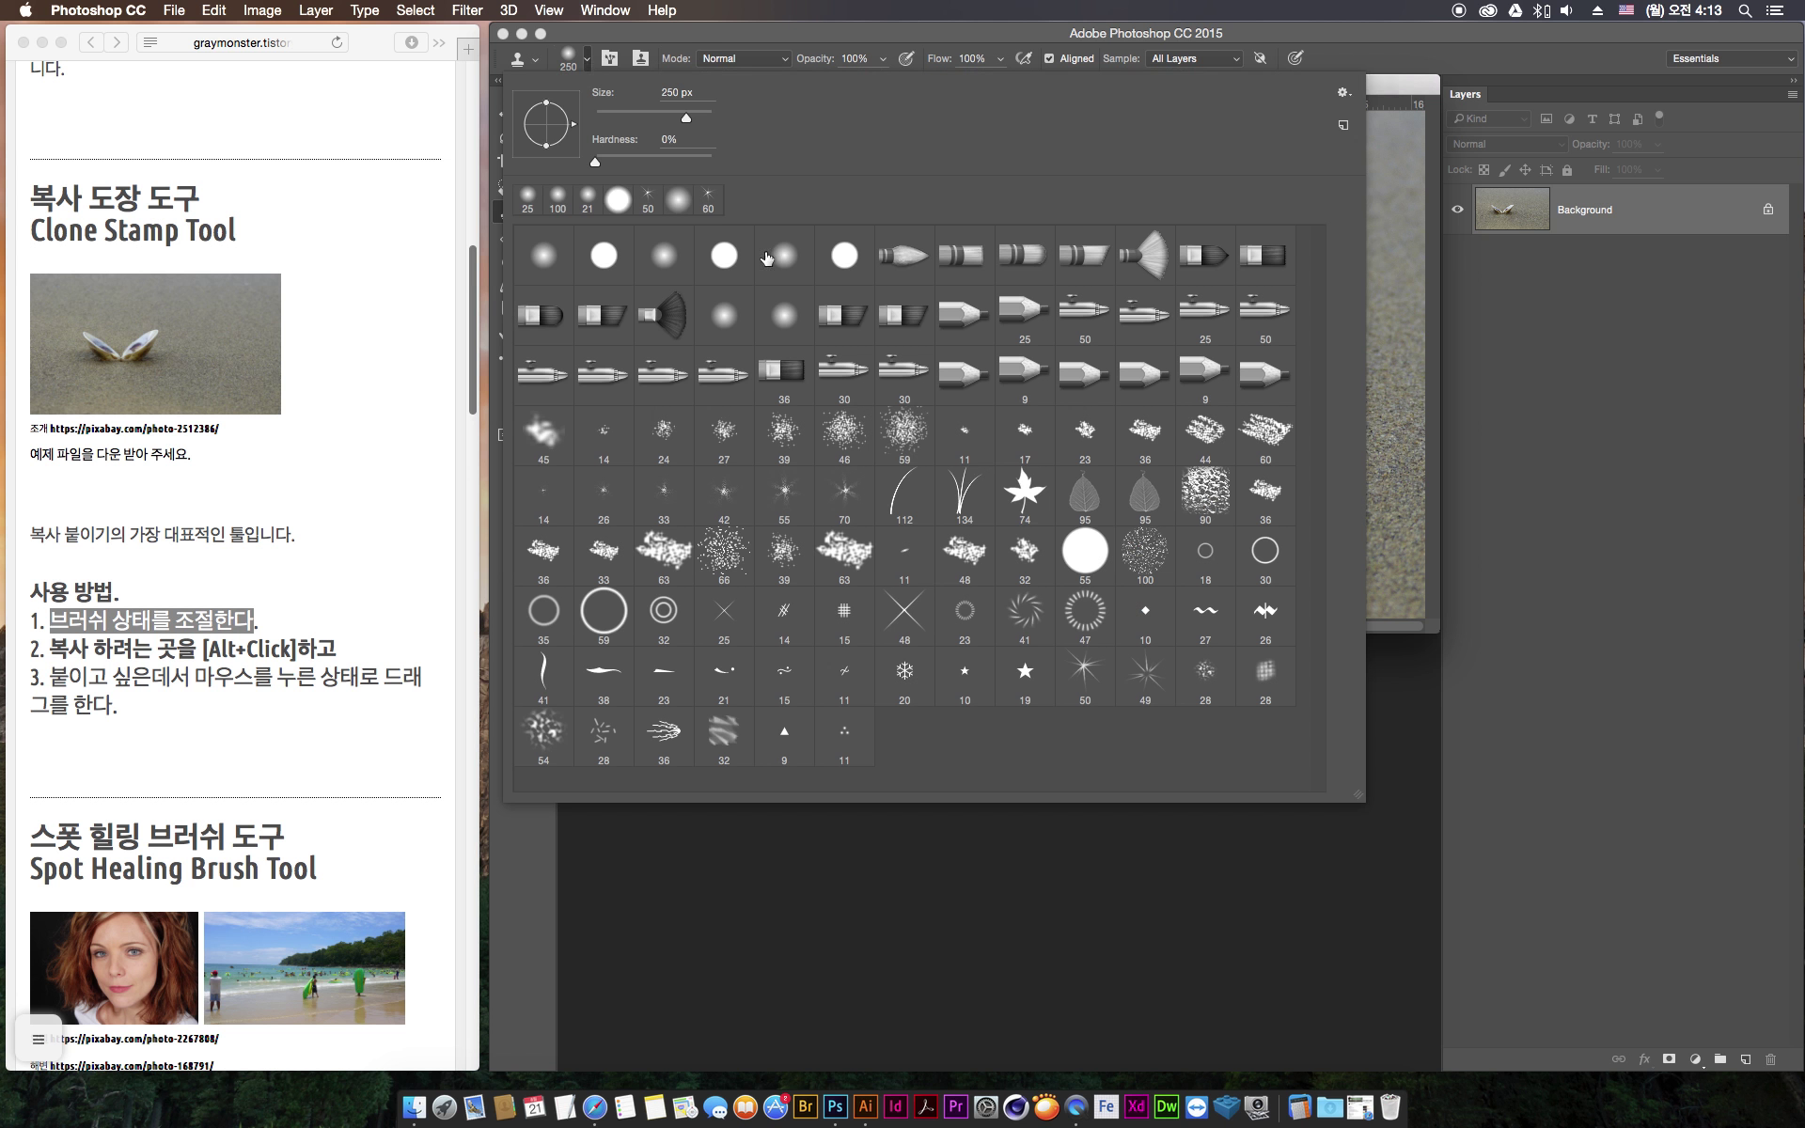
click(1270, 34)
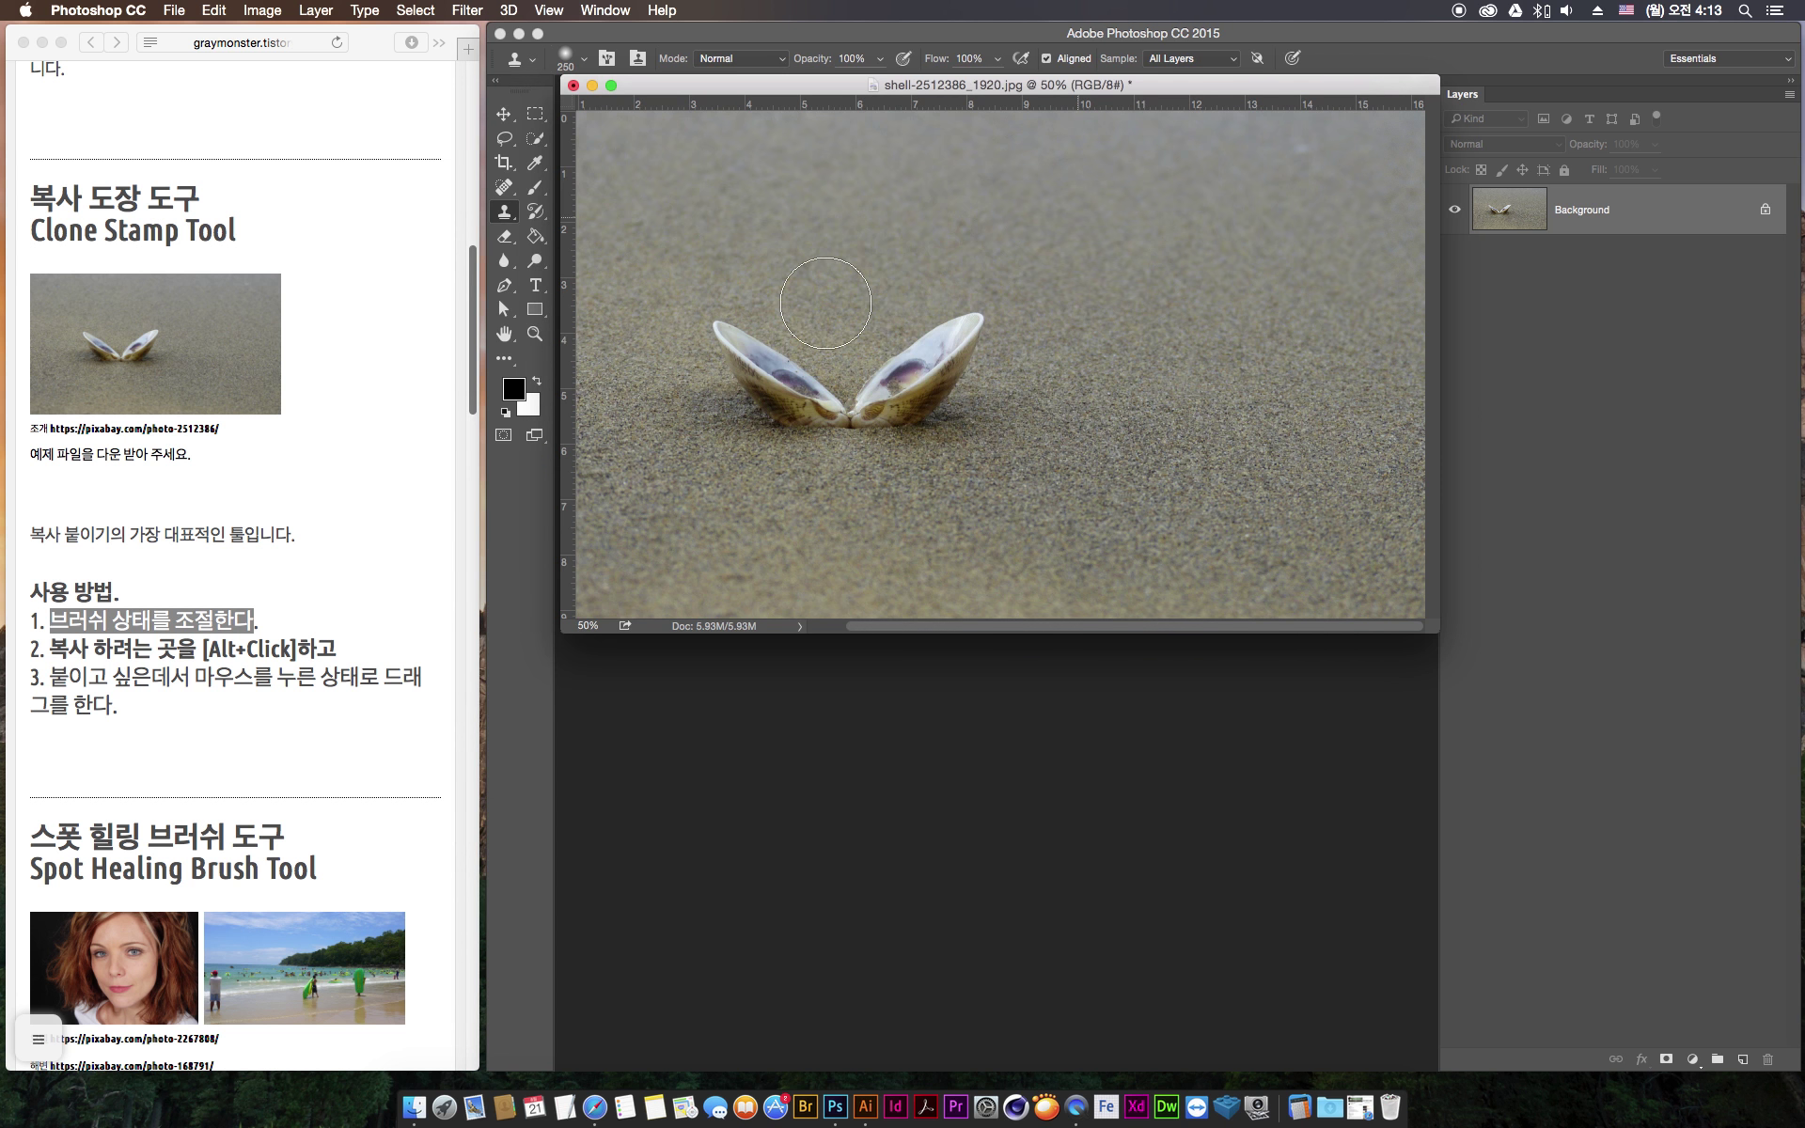
drag(745, 28, 749, 28)
click(588, 62)
click(604, 255)
click(552, 256)
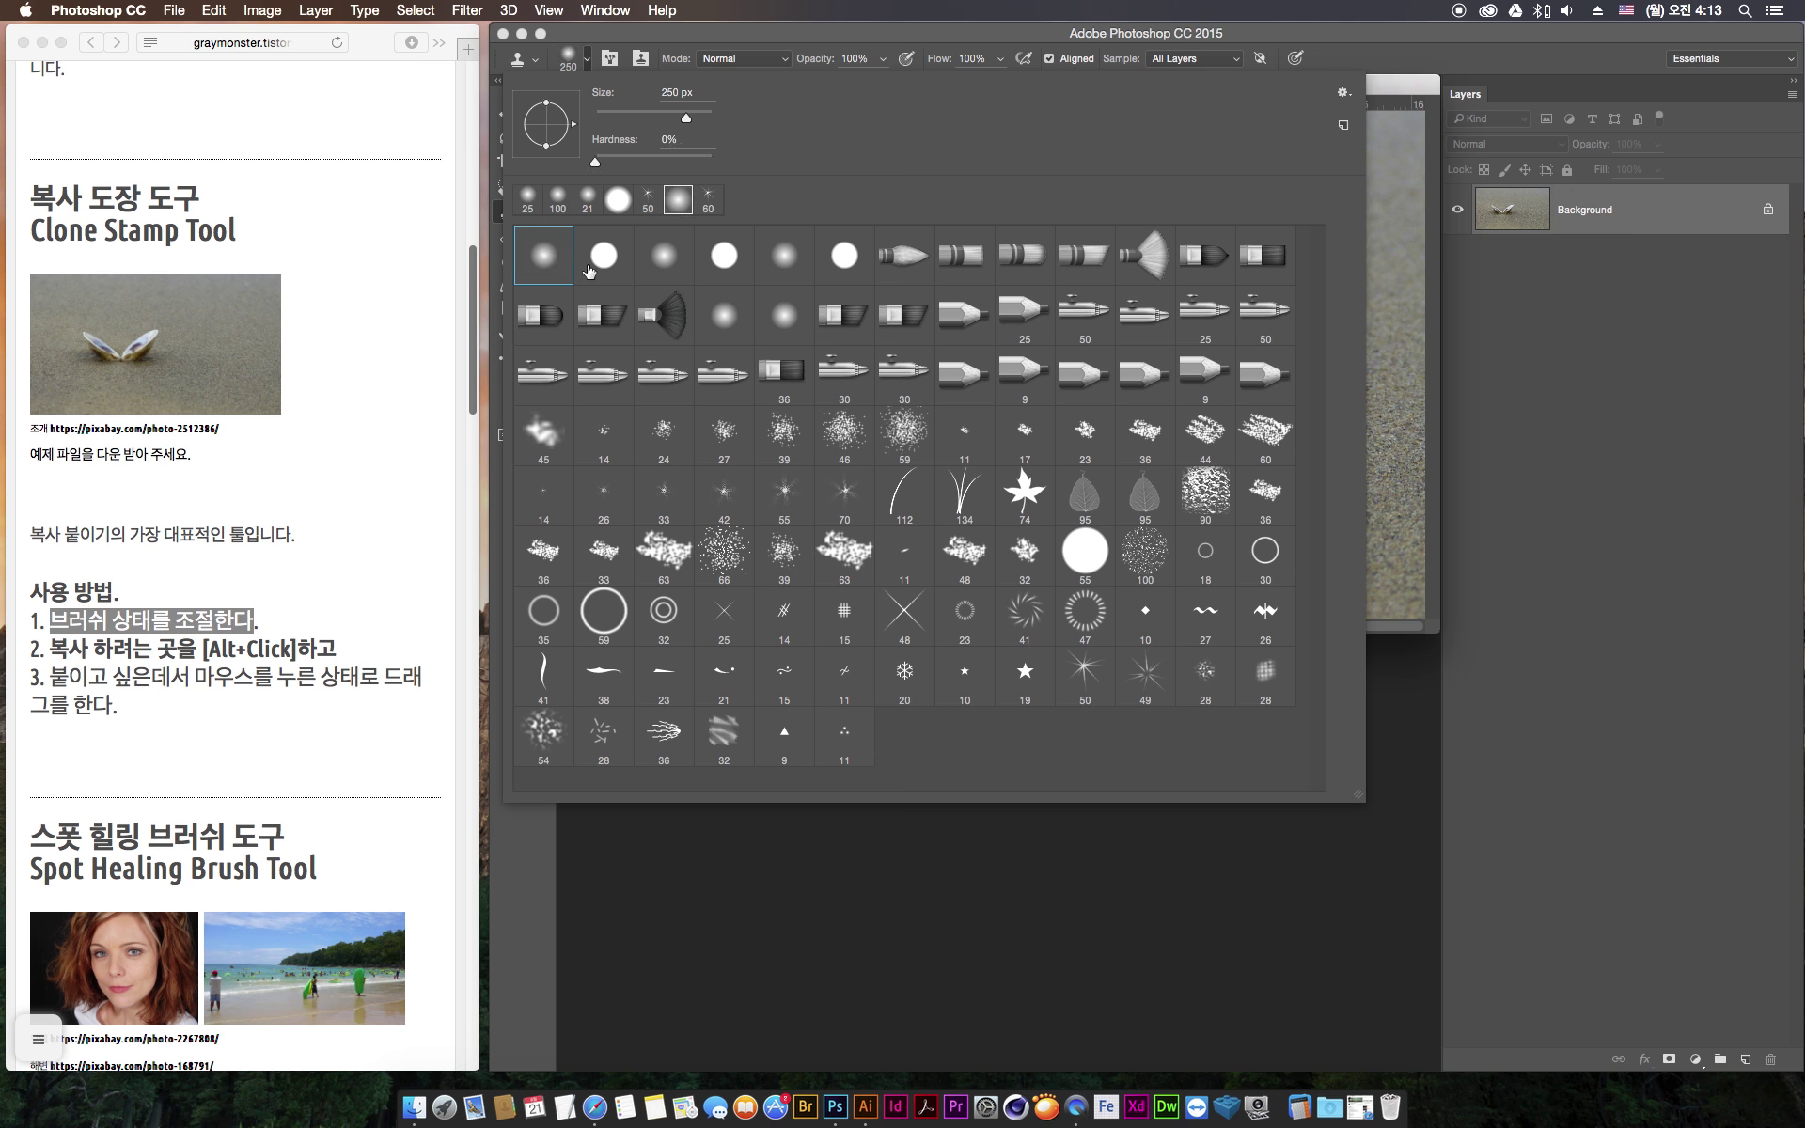
click(1271, 32)
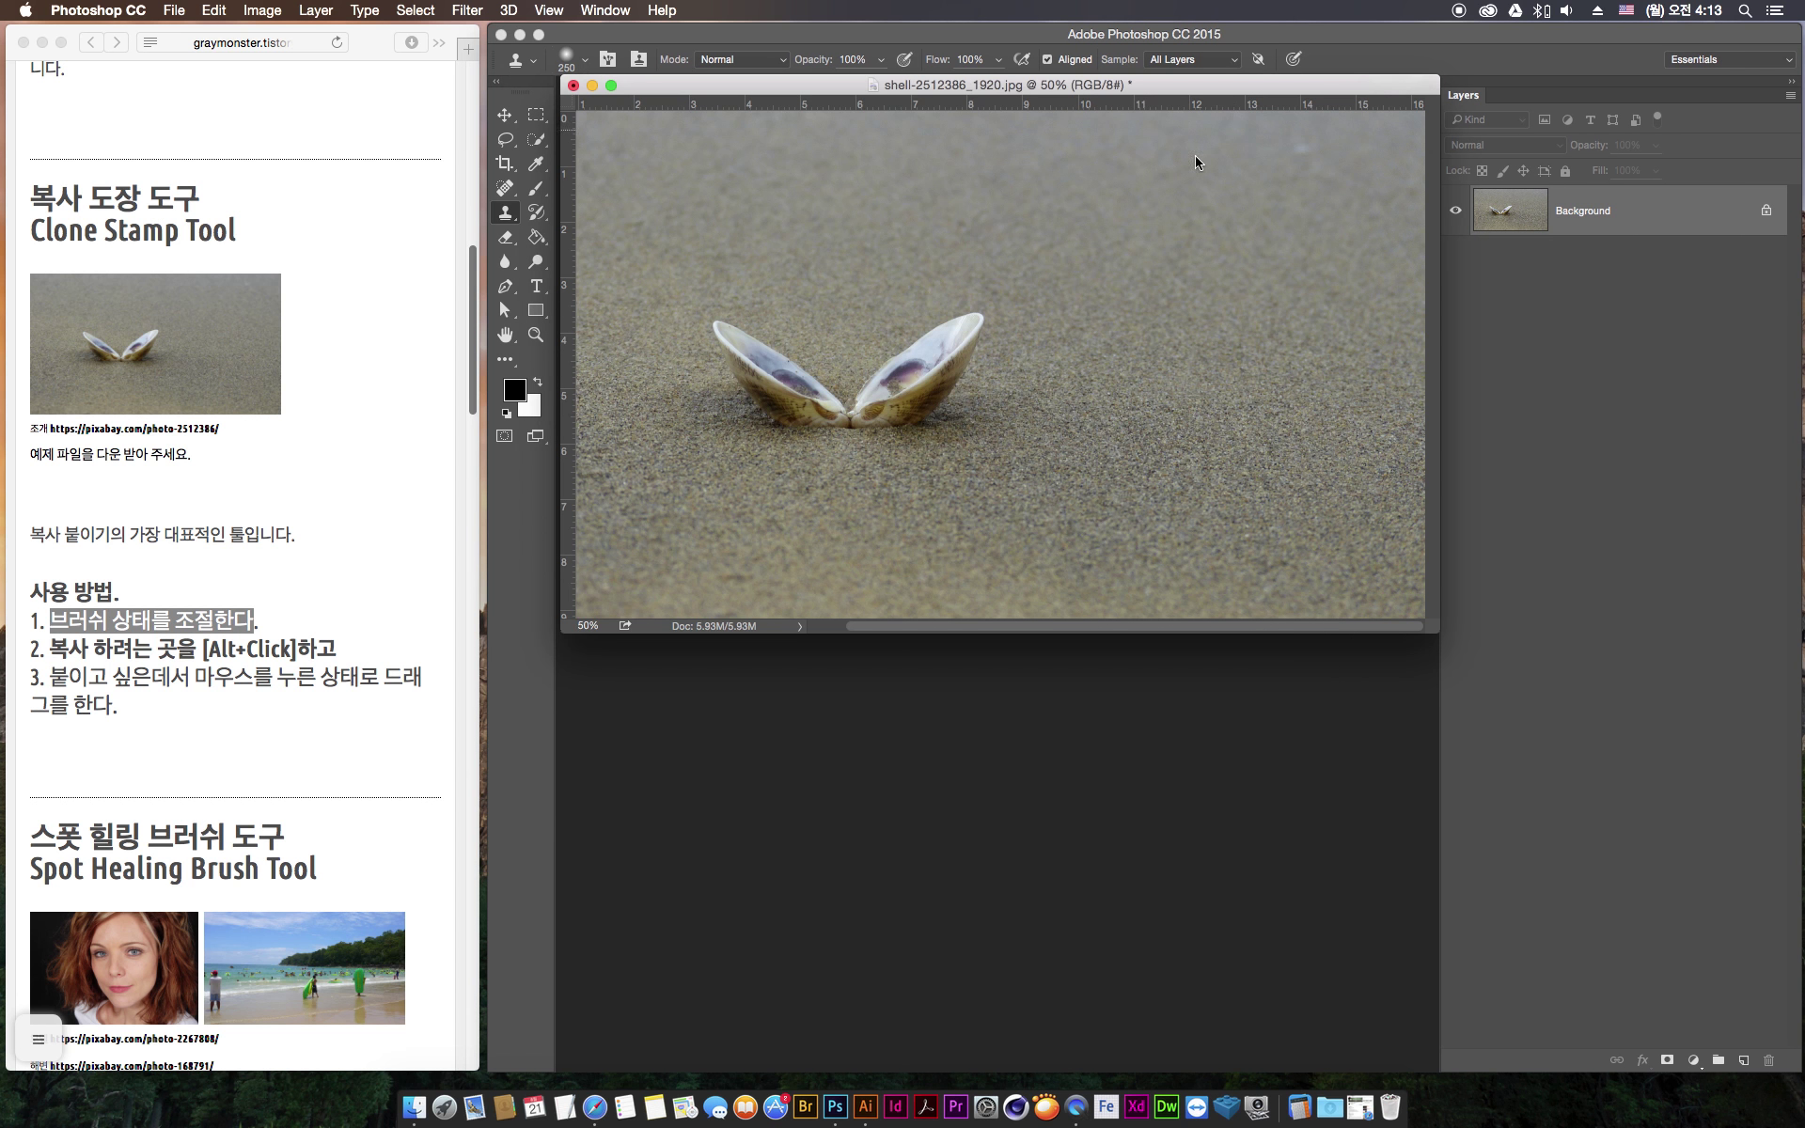
key(bracketleft)
key(bracketleft)
Highlight usage instructions 2 and 3, about sampling the source and painting the copy, on the Safari tutorial page
click(57, 648)
click(54, 651)
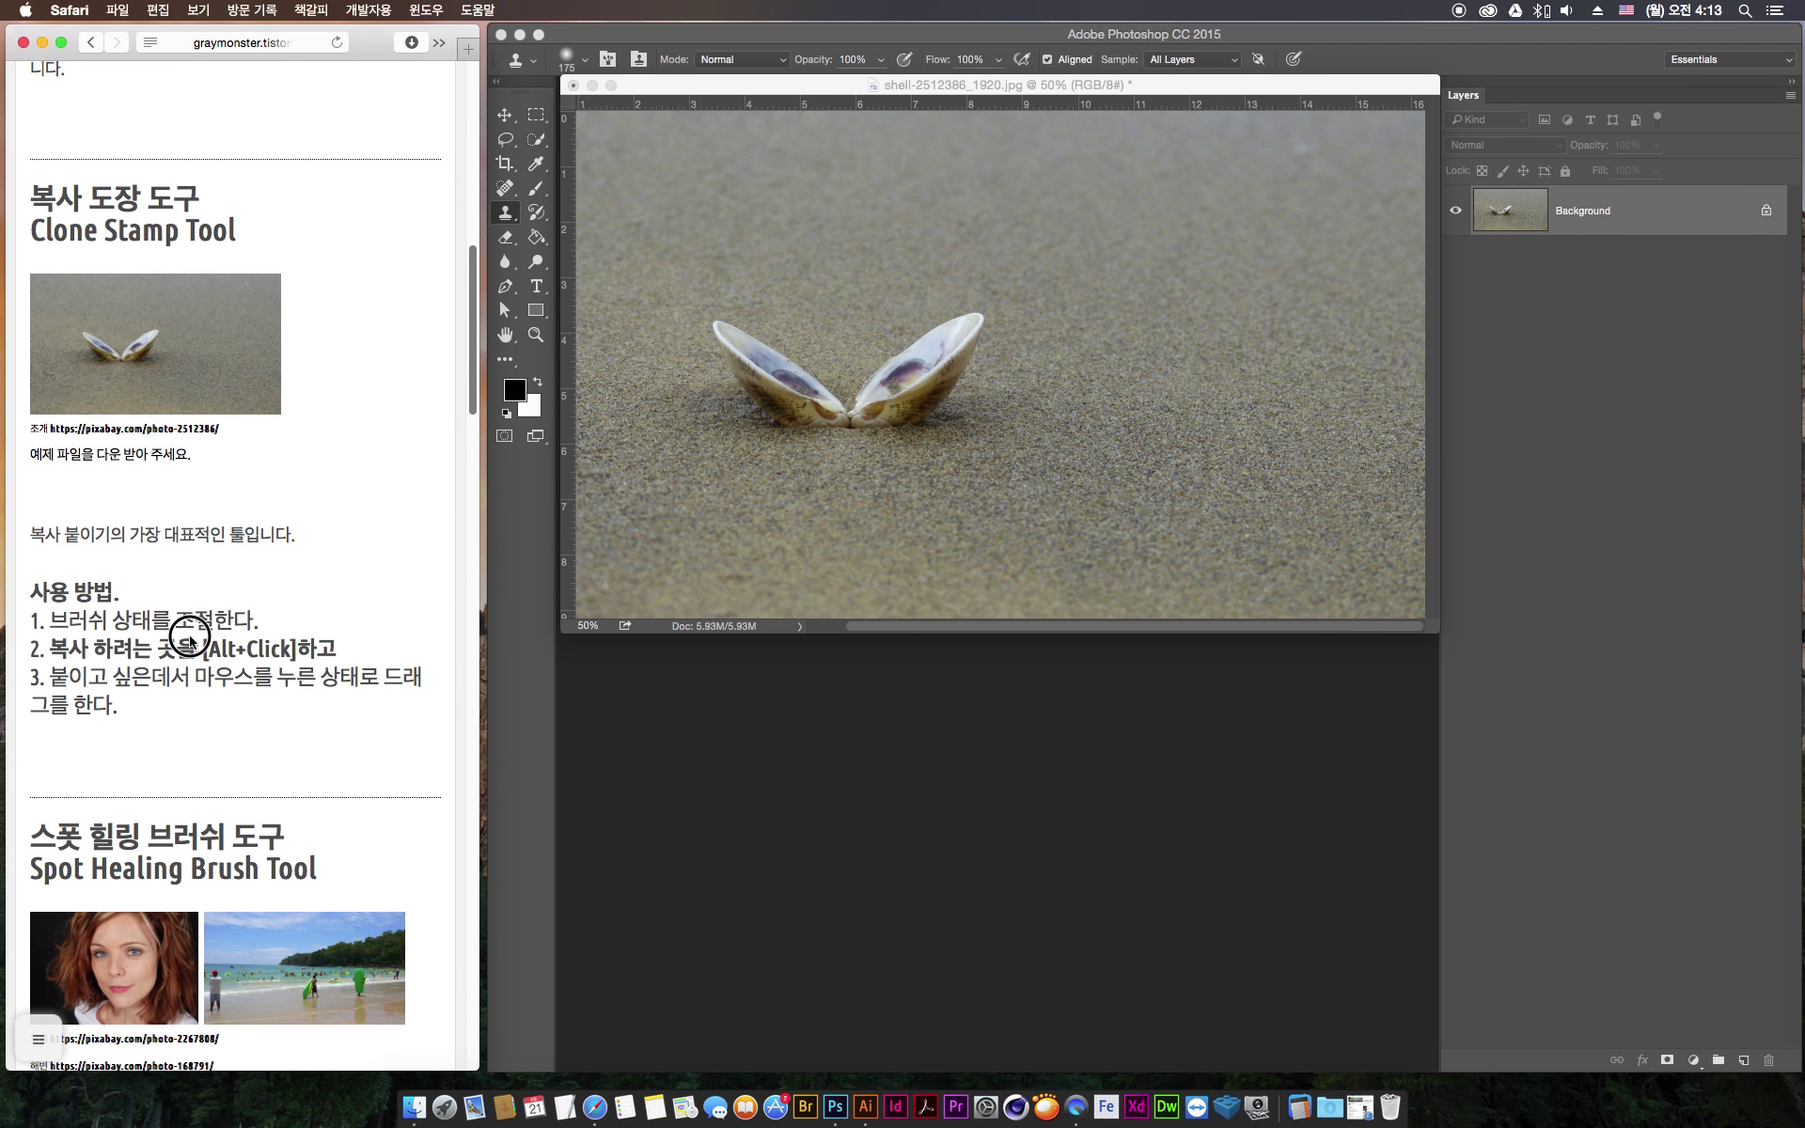
drag(343, 656, 50, 649)
click(879, 118)
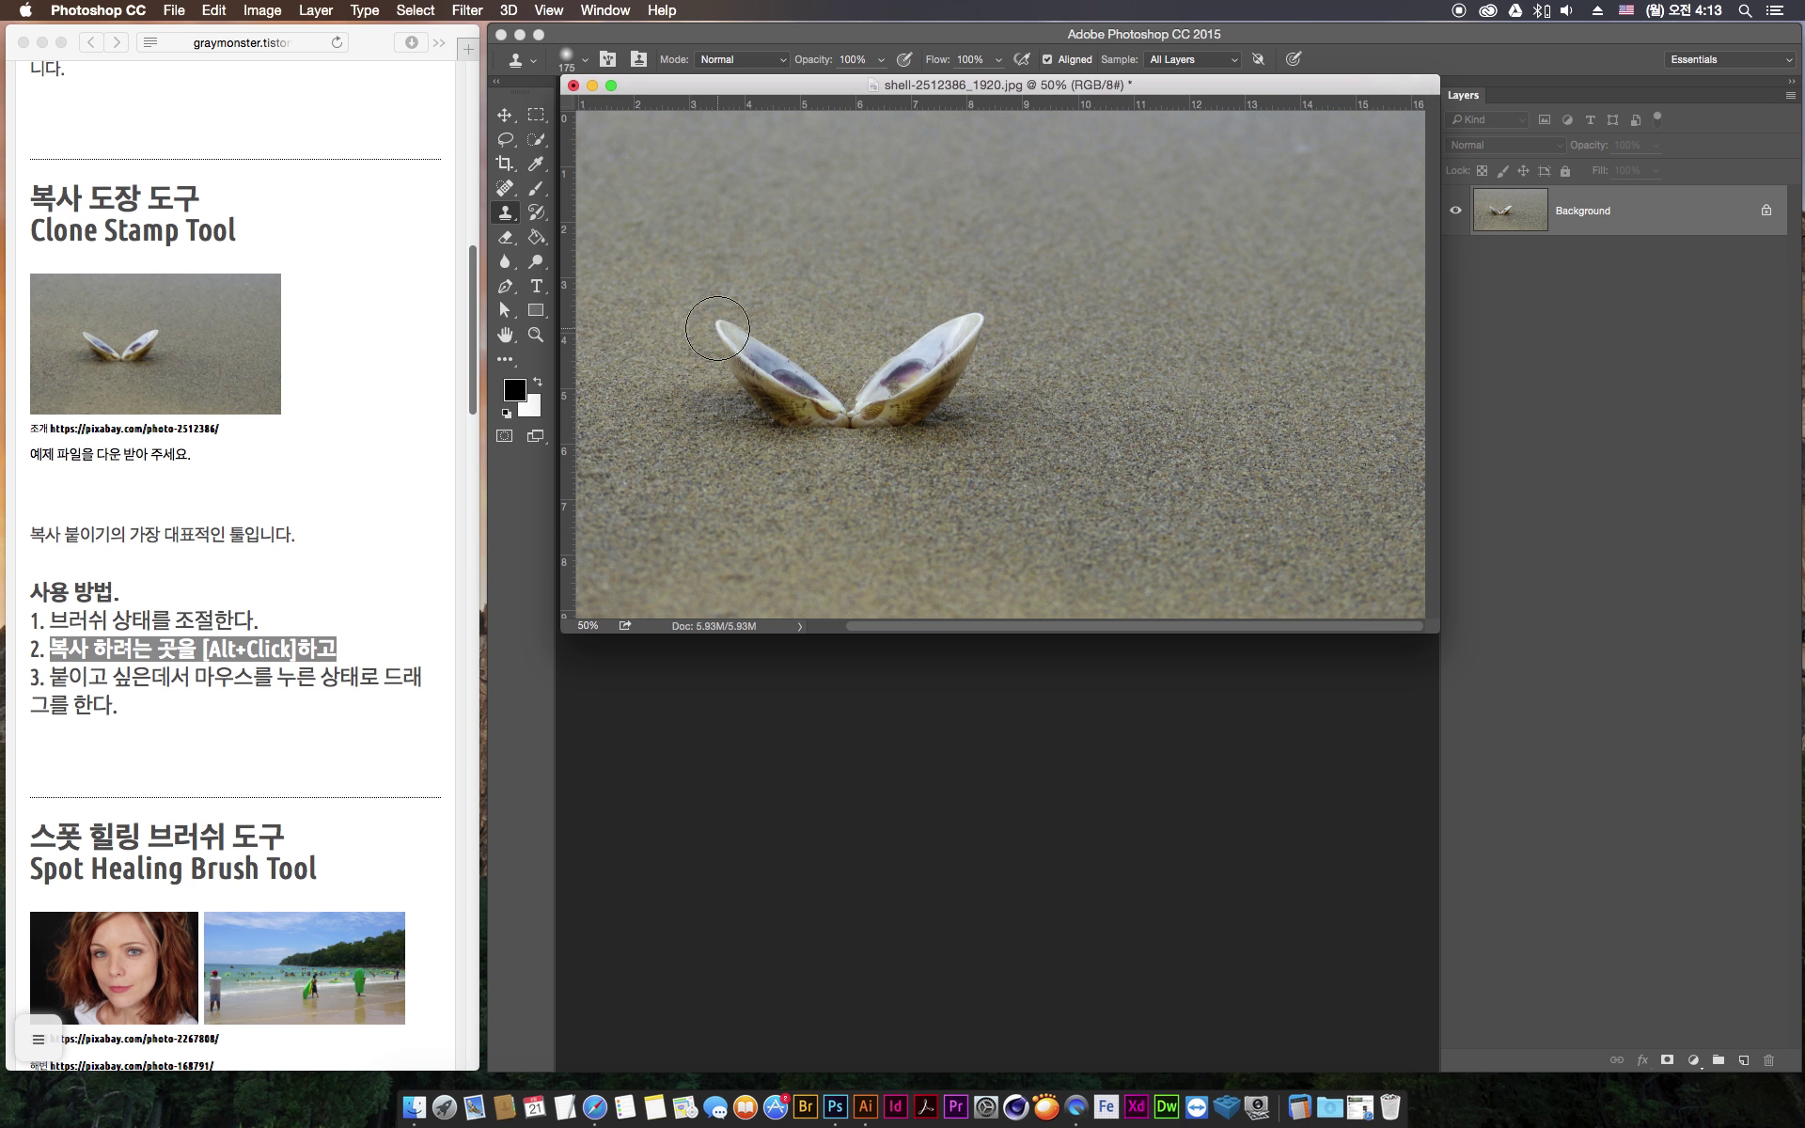
click(87, 682)
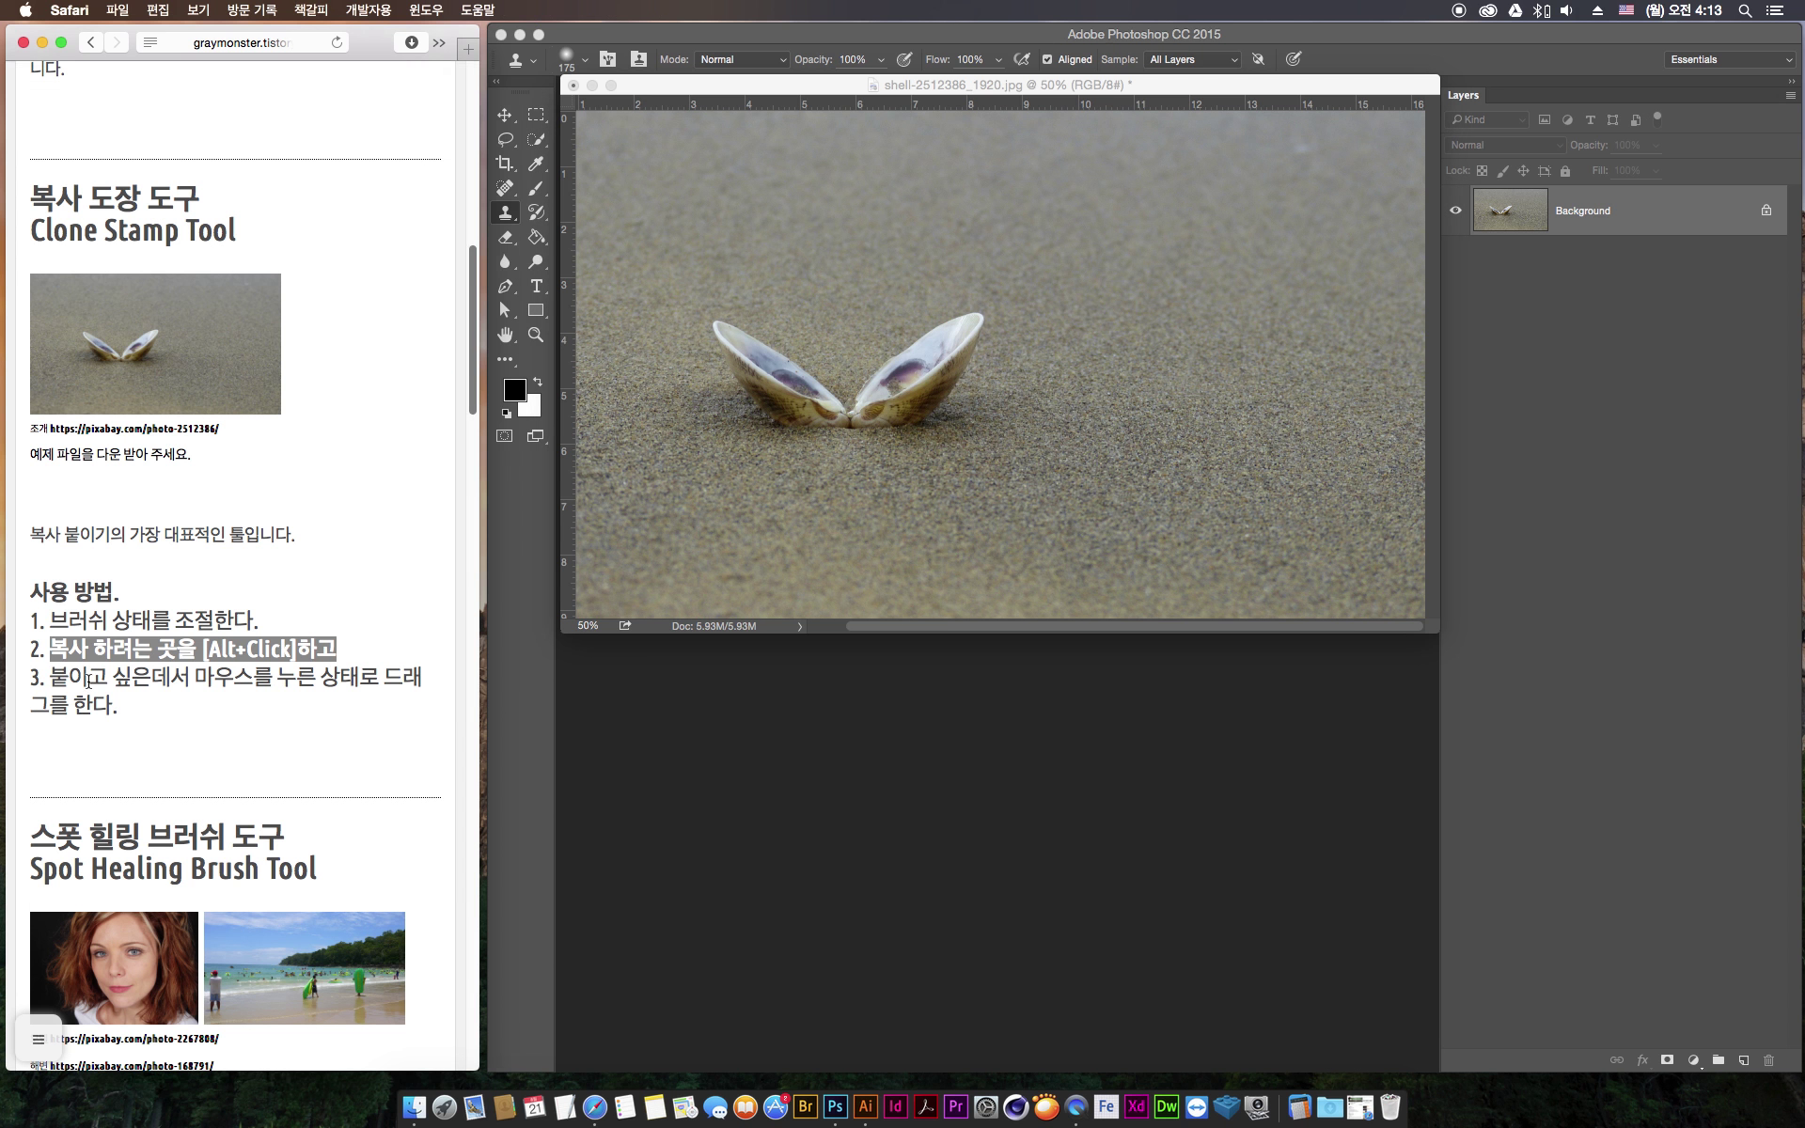
drag(50, 677, 128, 710)
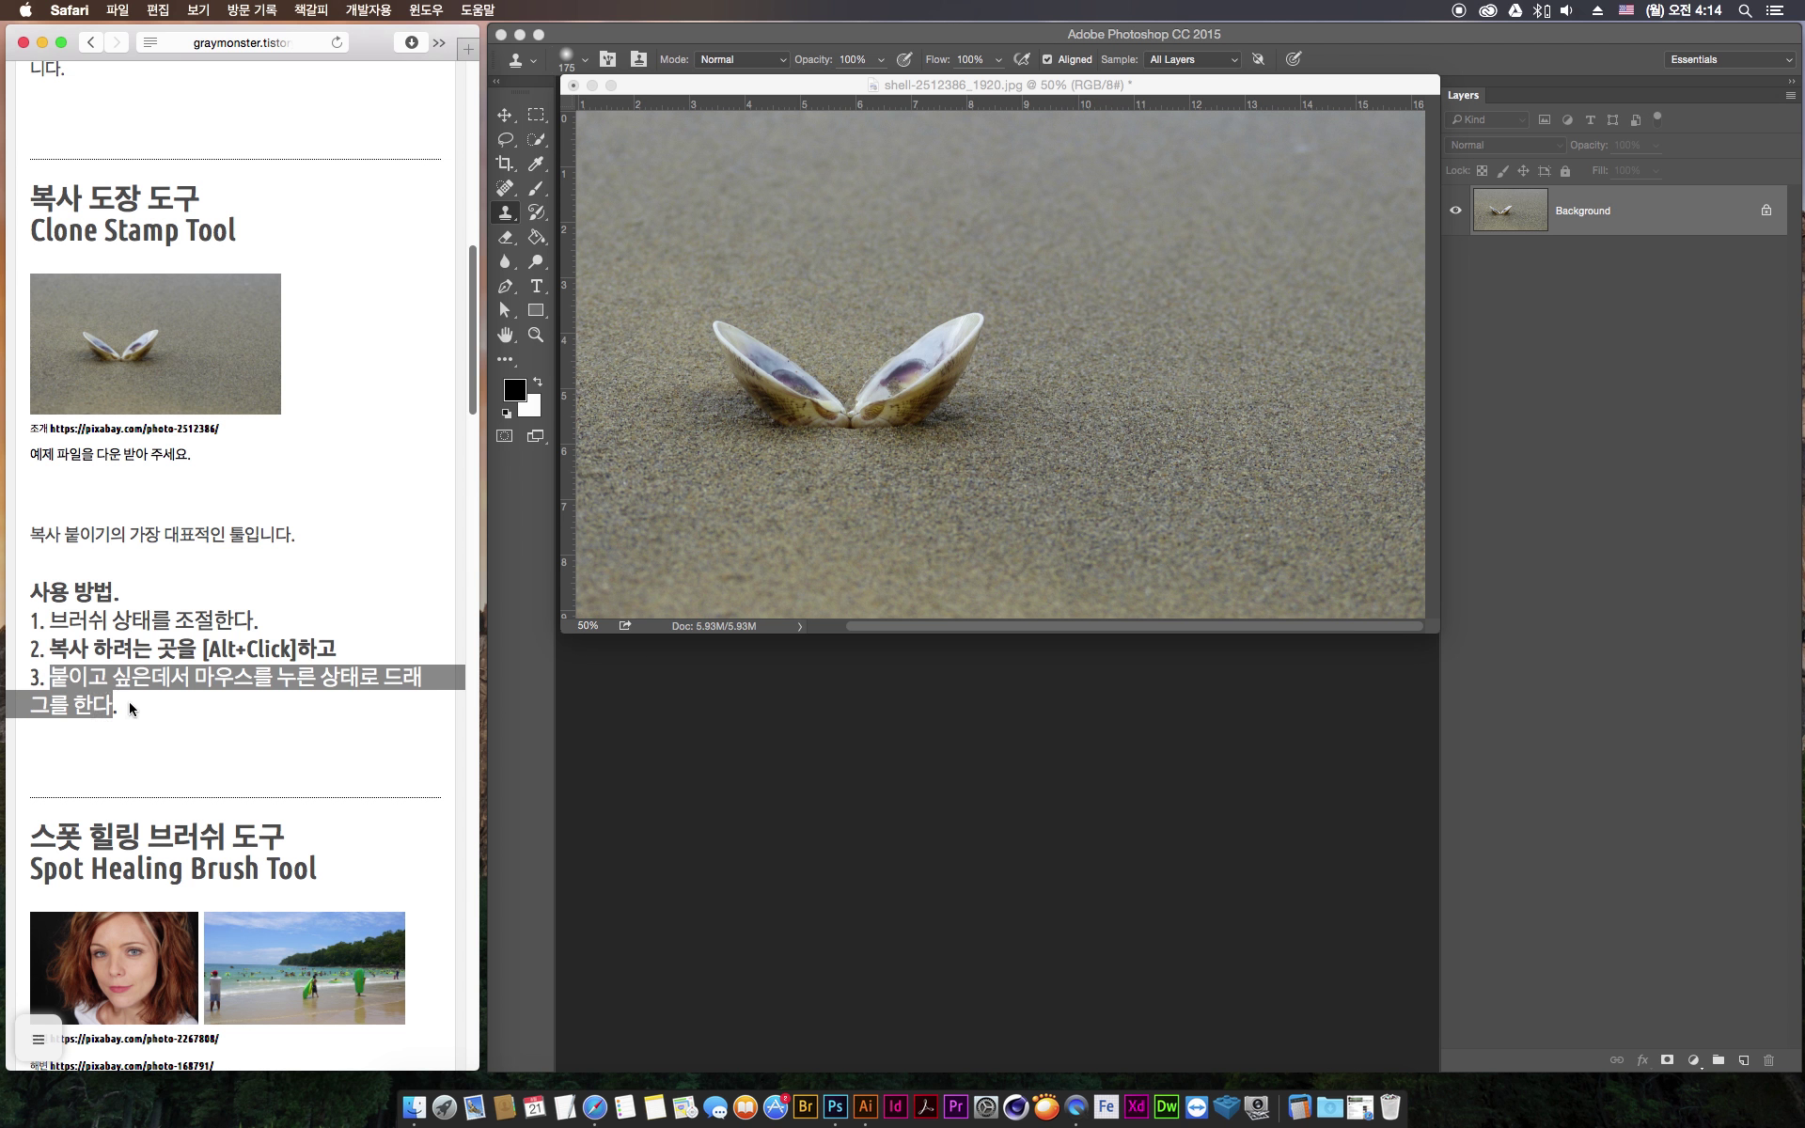
Return to Photoshop and clone the whole shell from its left tip onto the empty sand to the right of the original
click(820, 70)
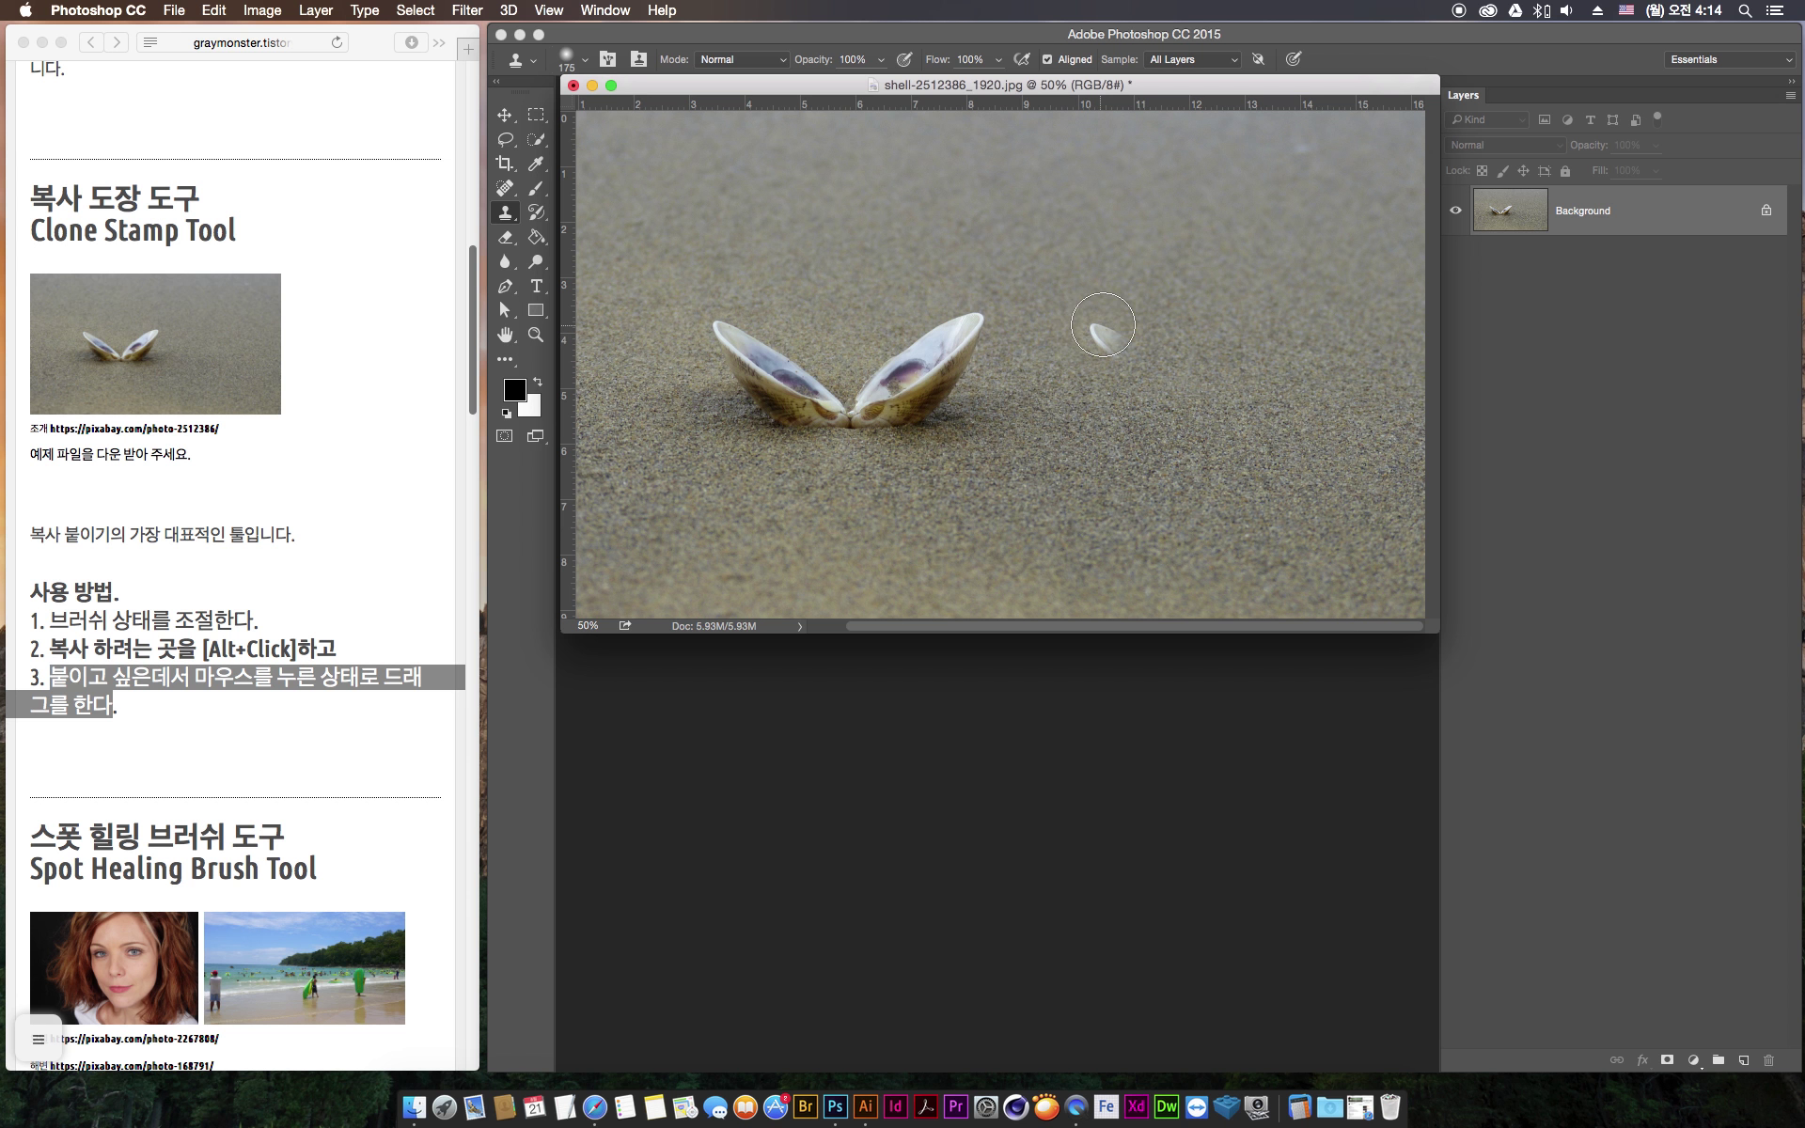
mouse_move(1083, 350)
mouse_down()
mouse_move(1072, 380)
mouse_move(1090, 372)
mouse_up()
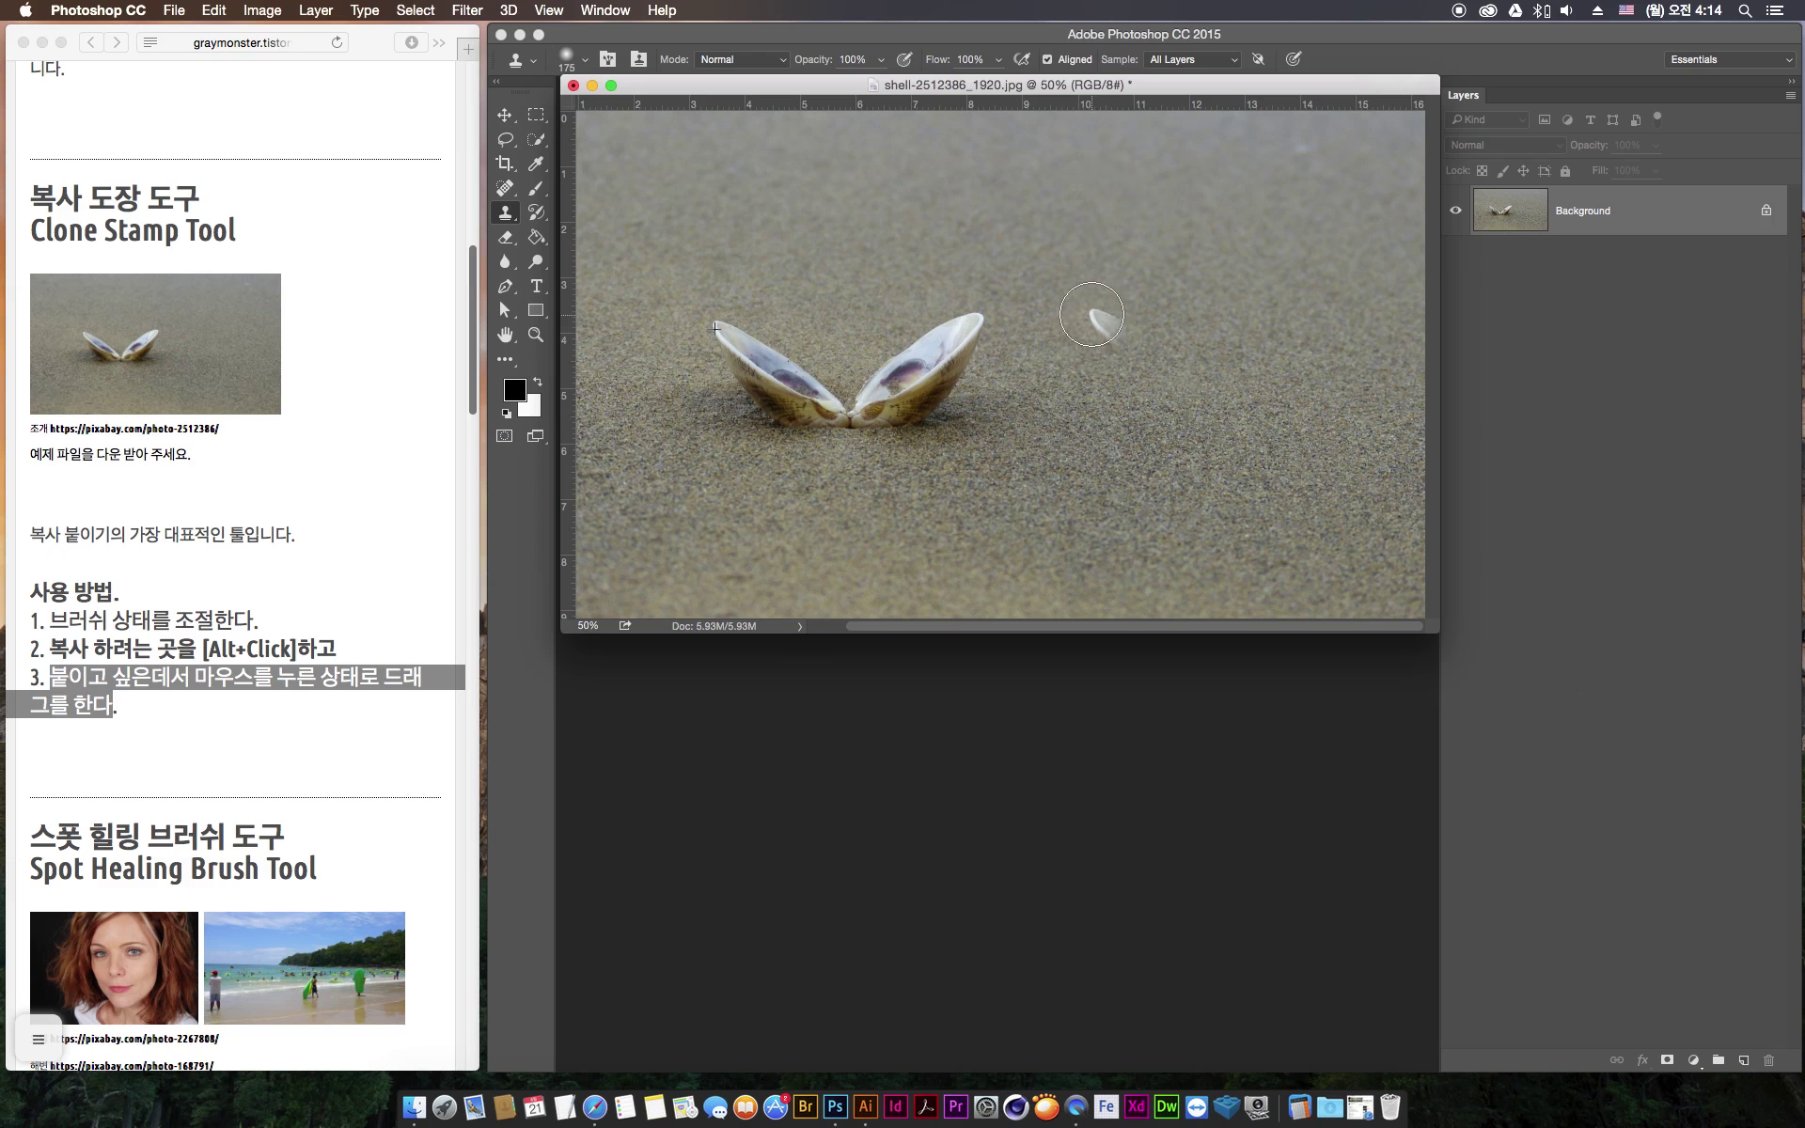
mouse_move(1091, 315)
mouse_down()
mouse_move(1089, 368)
mouse_move(1093, 386)
mouse_move(1108, 327)
mouse_move(1111, 393)
mouse_move(1131, 326)
mouse_move(1131, 400)
mouse_move(1153, 326)
mouse_move(1148, 399)
mouse_move(1174, 336)
mouse_move(1191, 431)
mouse_move(1212, 340)
mouse_move(1213, 443)
mouse_move(1253, 352)
mouse_move(1254, 430)
mouse_move(1291, 322)
mouse_move(1281, 436)
mouse_move(1328, 307)
mouse_move(1320, 429)
mouse_move(1353, 313)
mouse_move(1339, 431)
mouse_up()
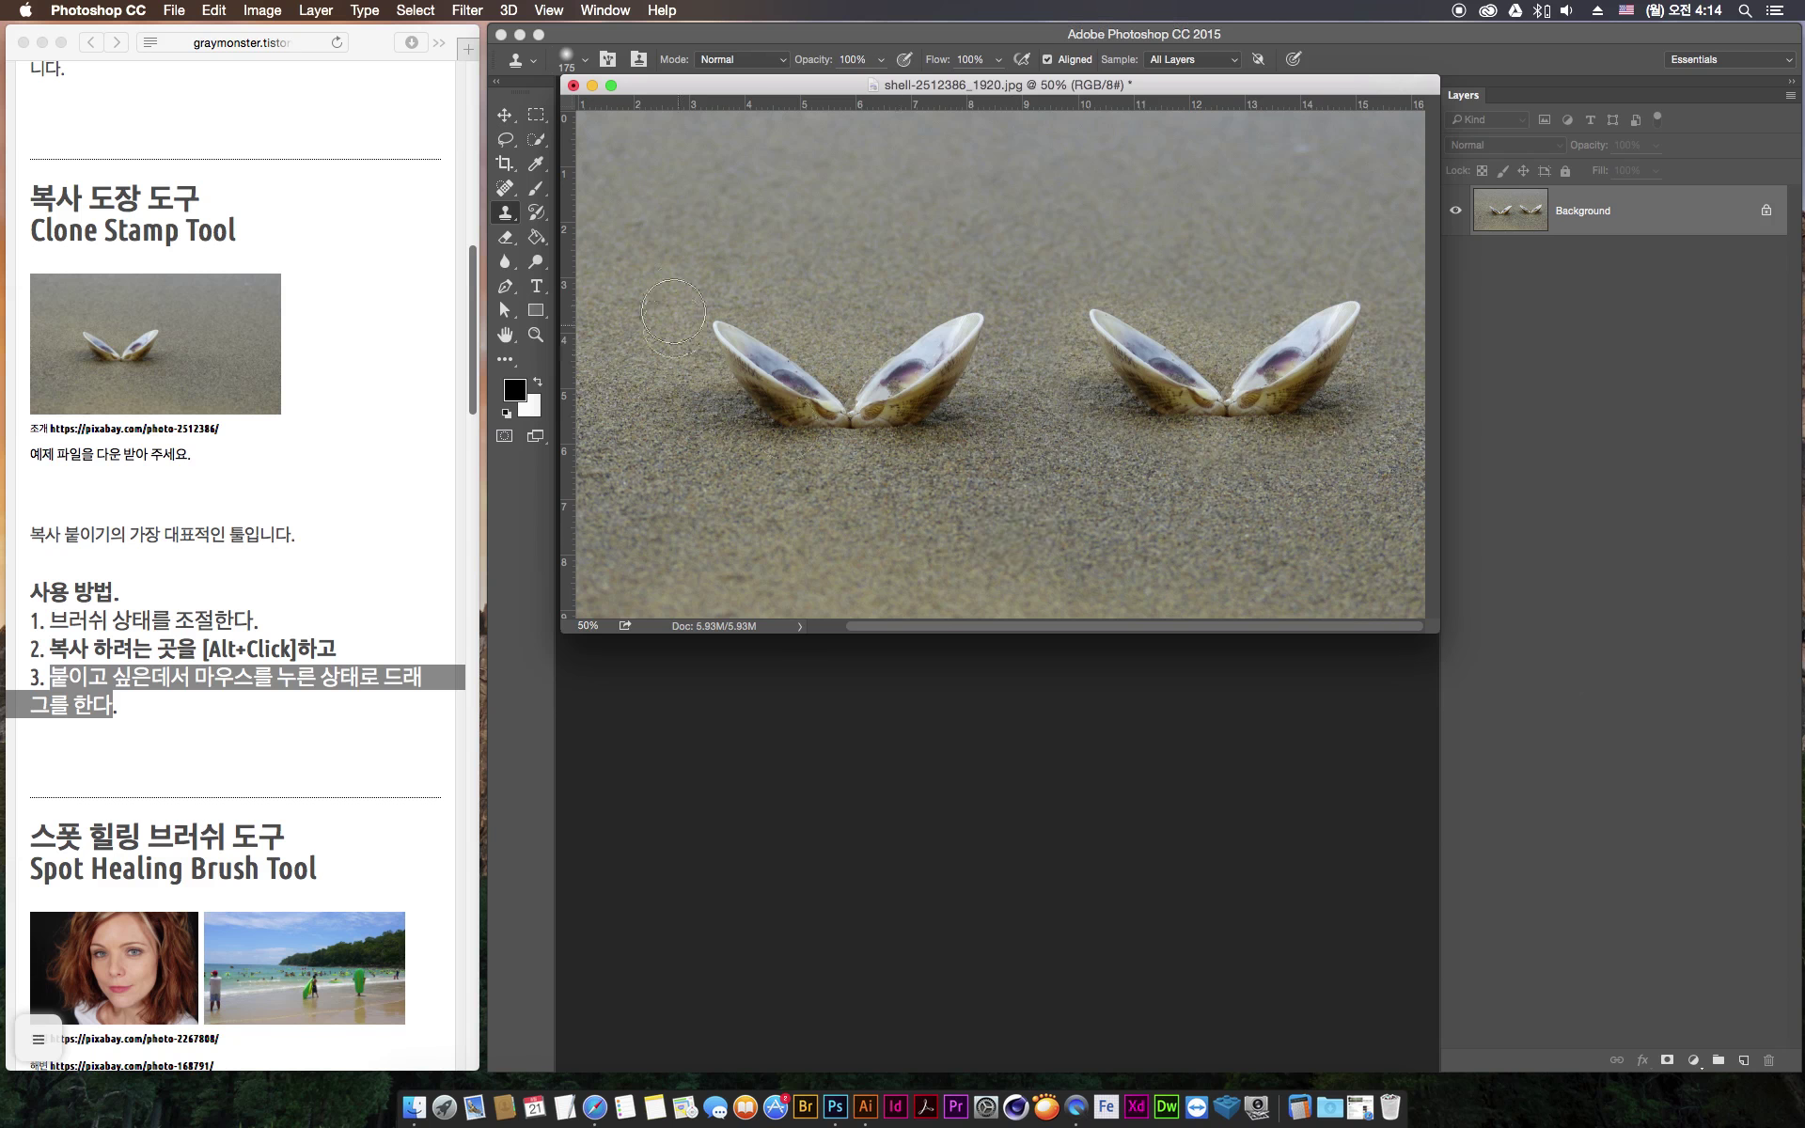
Reduce the Clone Stamp brush to 100 px and cover the left half of the original shell with sand sampled beside it
key(bracketleft)
key(bracketleft)
key(bracketleft)
alt+click(629, 330)
mouse_move(715, 330)
mouse_down()
mouse_move(719, 419)
mouse_move(694, 360)
mouse_move(701, 459)
mouse_move(712, 338)
mouse_move(711, 445)
mouse_move(726, 332)
mouse_move(723, 418)
mouse_move(737, 362)
mouse_move(753, 384)
mouse_move(764, 353)
mouse_move(773, 392)
mouse_move(810, 334)
mouse_move(812, 398)
mouse_move(733, 413)
mouse_move(775, 414)
mouse_move(738, 420)
mouse_up()
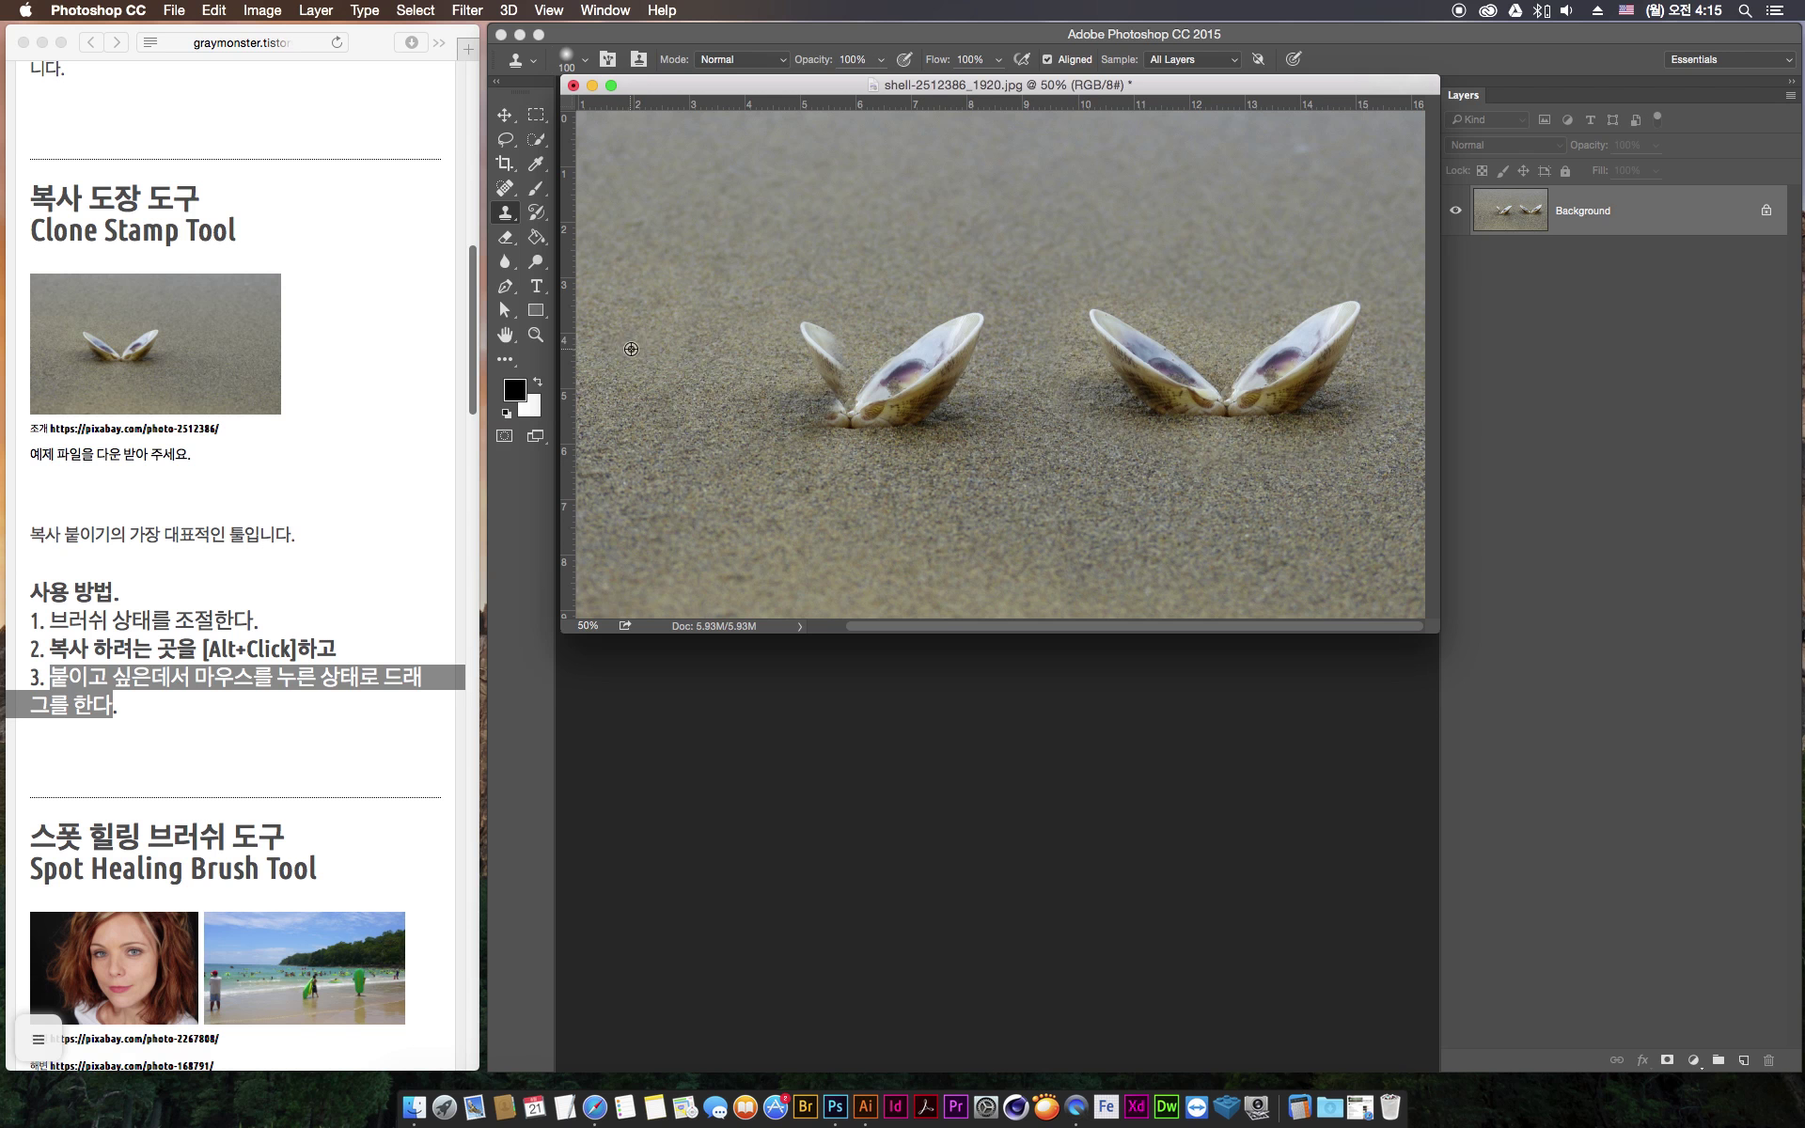
alt+click(626, 342)
mouse_move(792, 325)
mouse_down()
mouse_move(811, 442)
mouse_move(813, 356)
mouse_move(772, 432)
mouse_move(836, 350)
mouse_move(888, 420)
mouse_move(879, 375)
mouse_move(814, 387)
mouse_move(833, 417)
mouse_move(875, 426)
mouse_up()
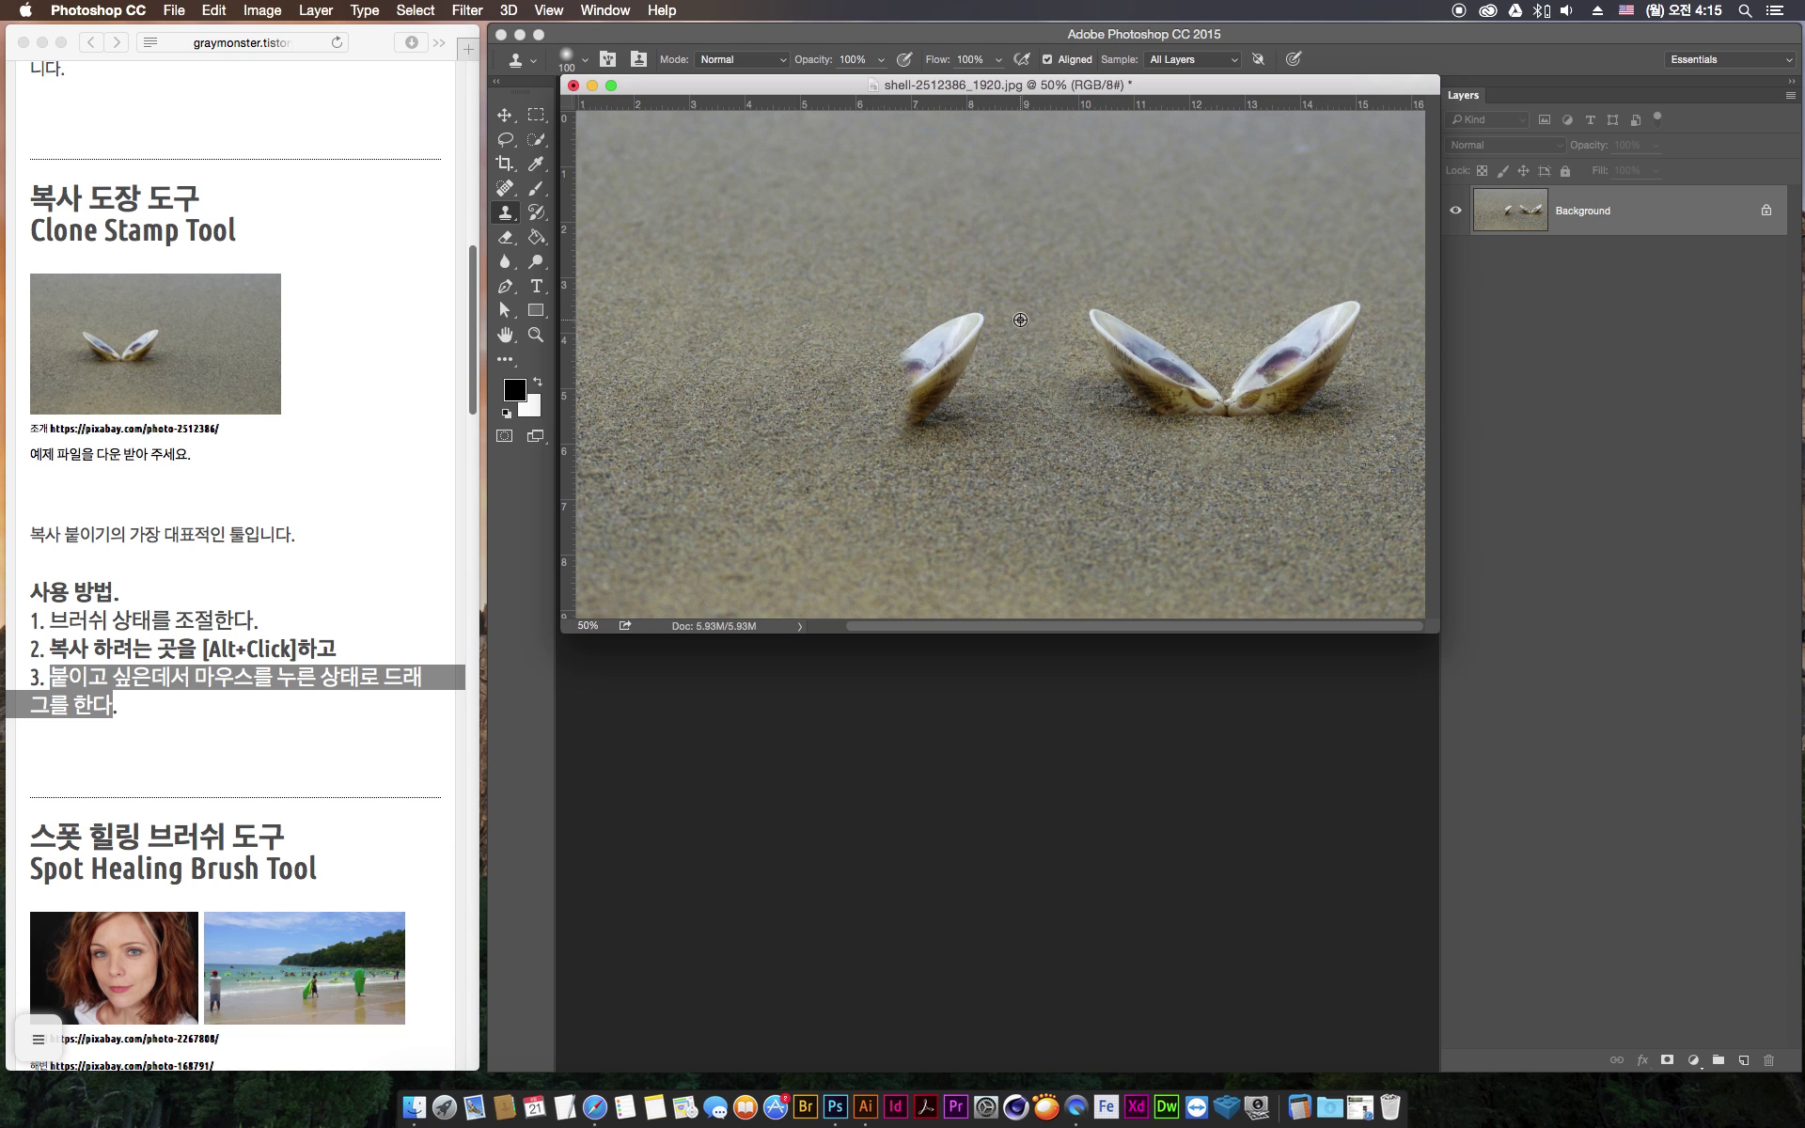
Cover the remaining right half of the original shell with sand sampled beside it using the Clone Stamp
alt+click(1024, 320)
mouse_move(968, 375)
mouse_down()
mouse_move(966, 321)
mouse_move(940, 322)
mouse_move(938, 370)
mouse_move(937, 345)
mouse_move(932, 368)
mouse_move(915, 360)
mouse_move(926, 419)
mouse_up()
alt+click(1011, 331)
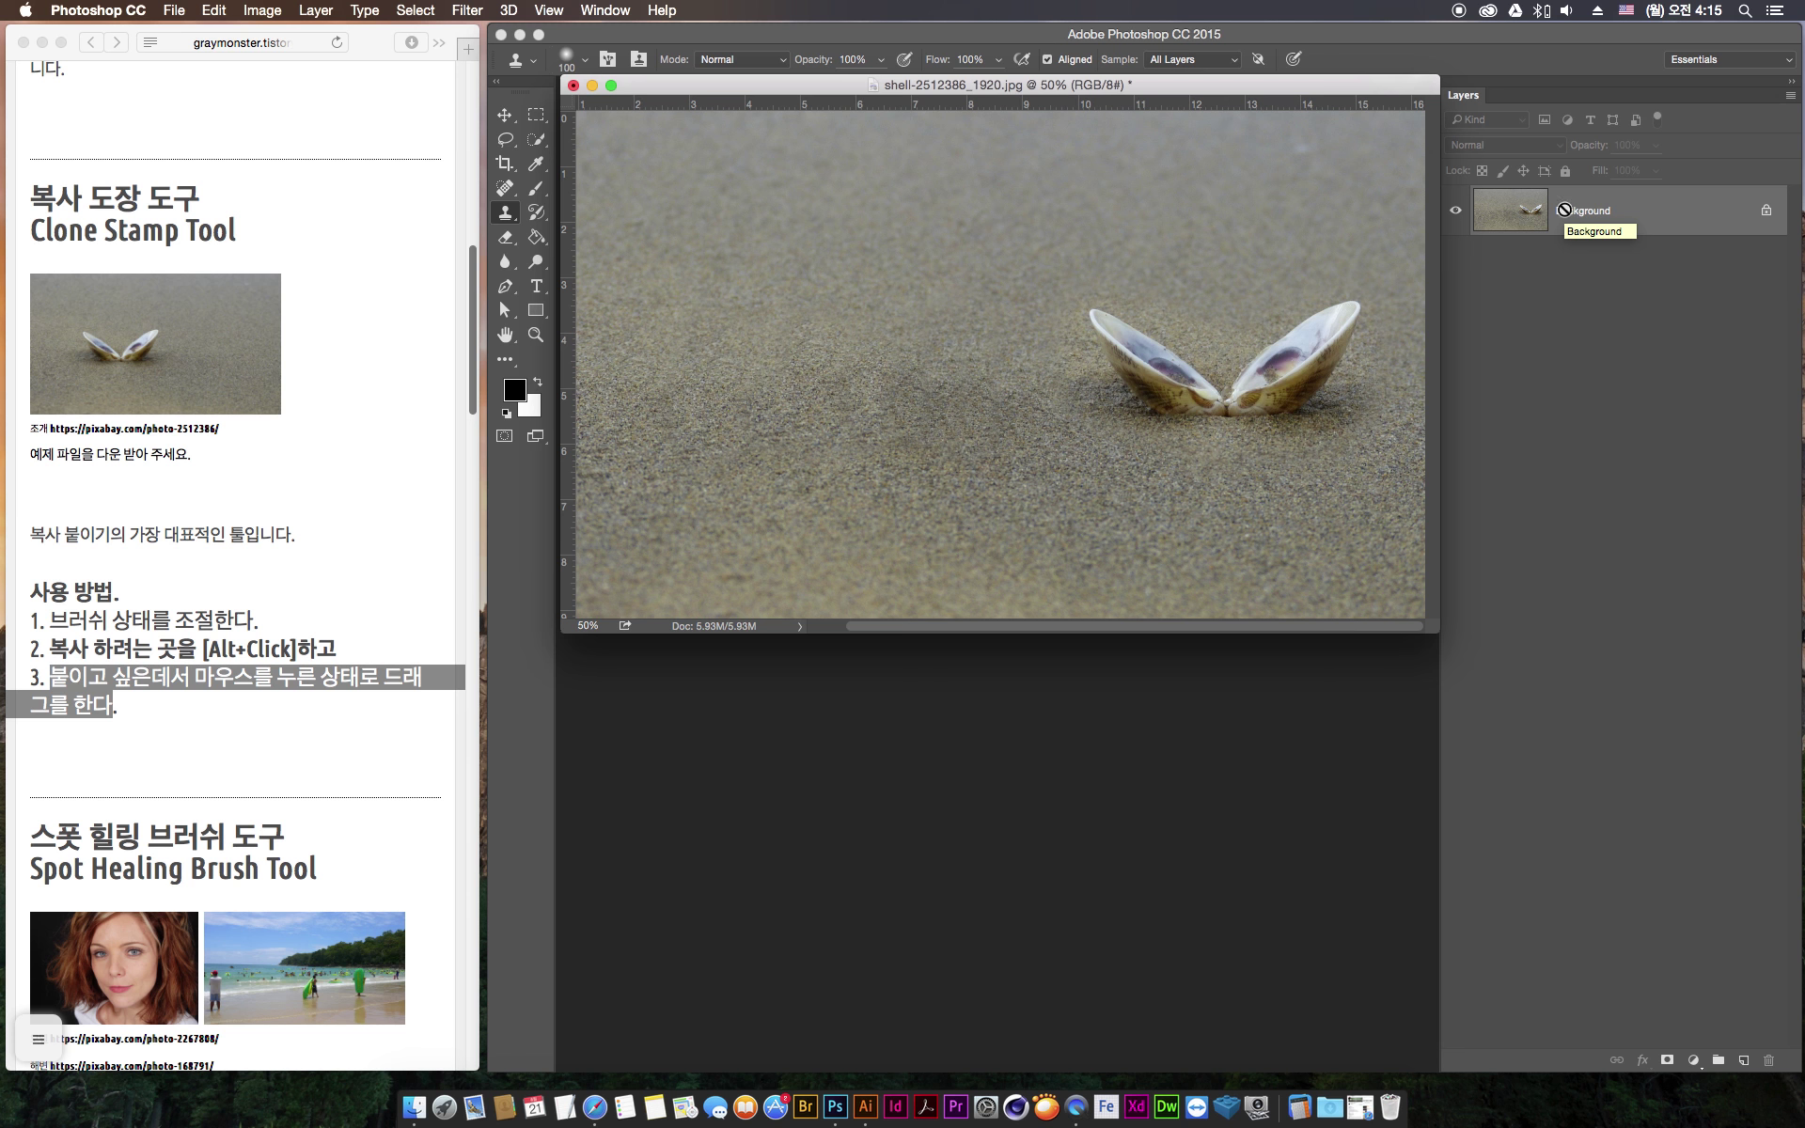
Step backward and forward through the edit history to compare the earlier versions of the shell image
key(alt+super+z)
key(alt+super+z)
key(alt+super+z)
key(alt+super+z)
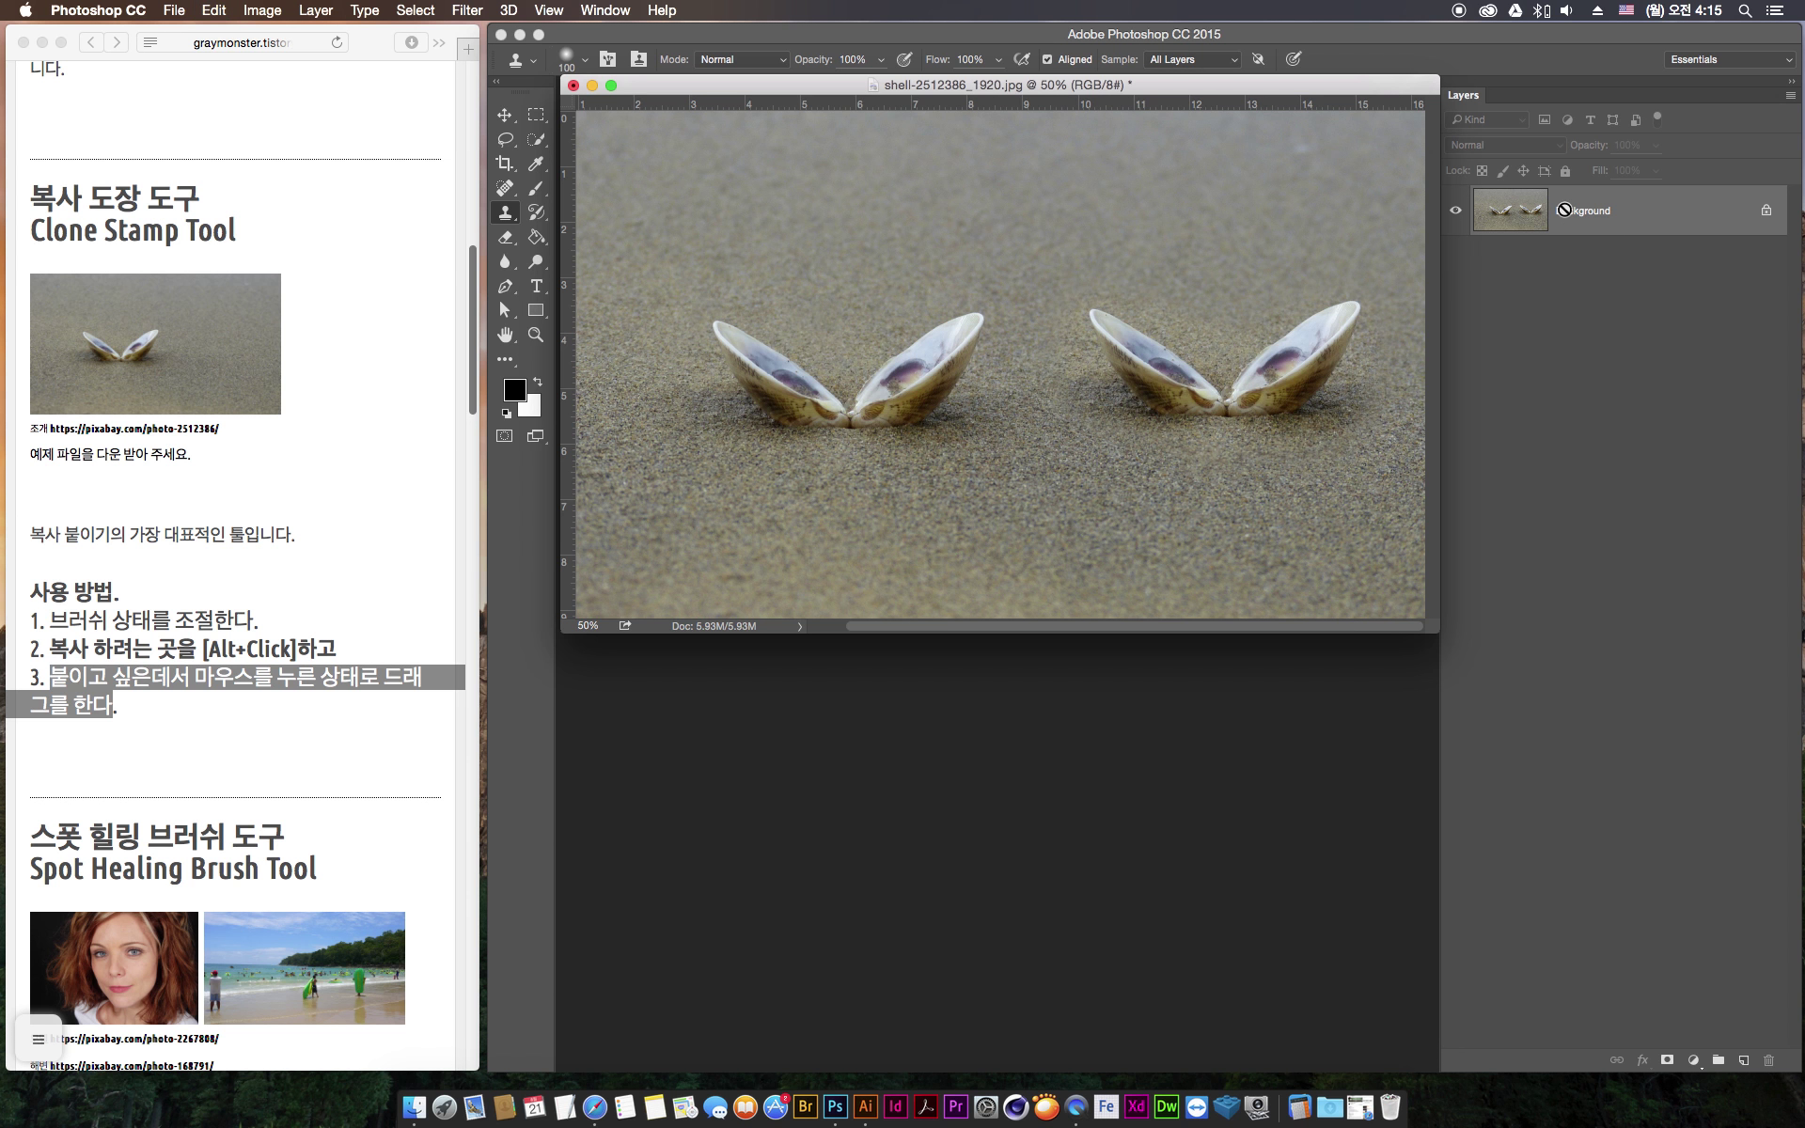
key(shift+super+z)
key(shift+super+z)
key(shift+super+z)
key(shift+super+z)
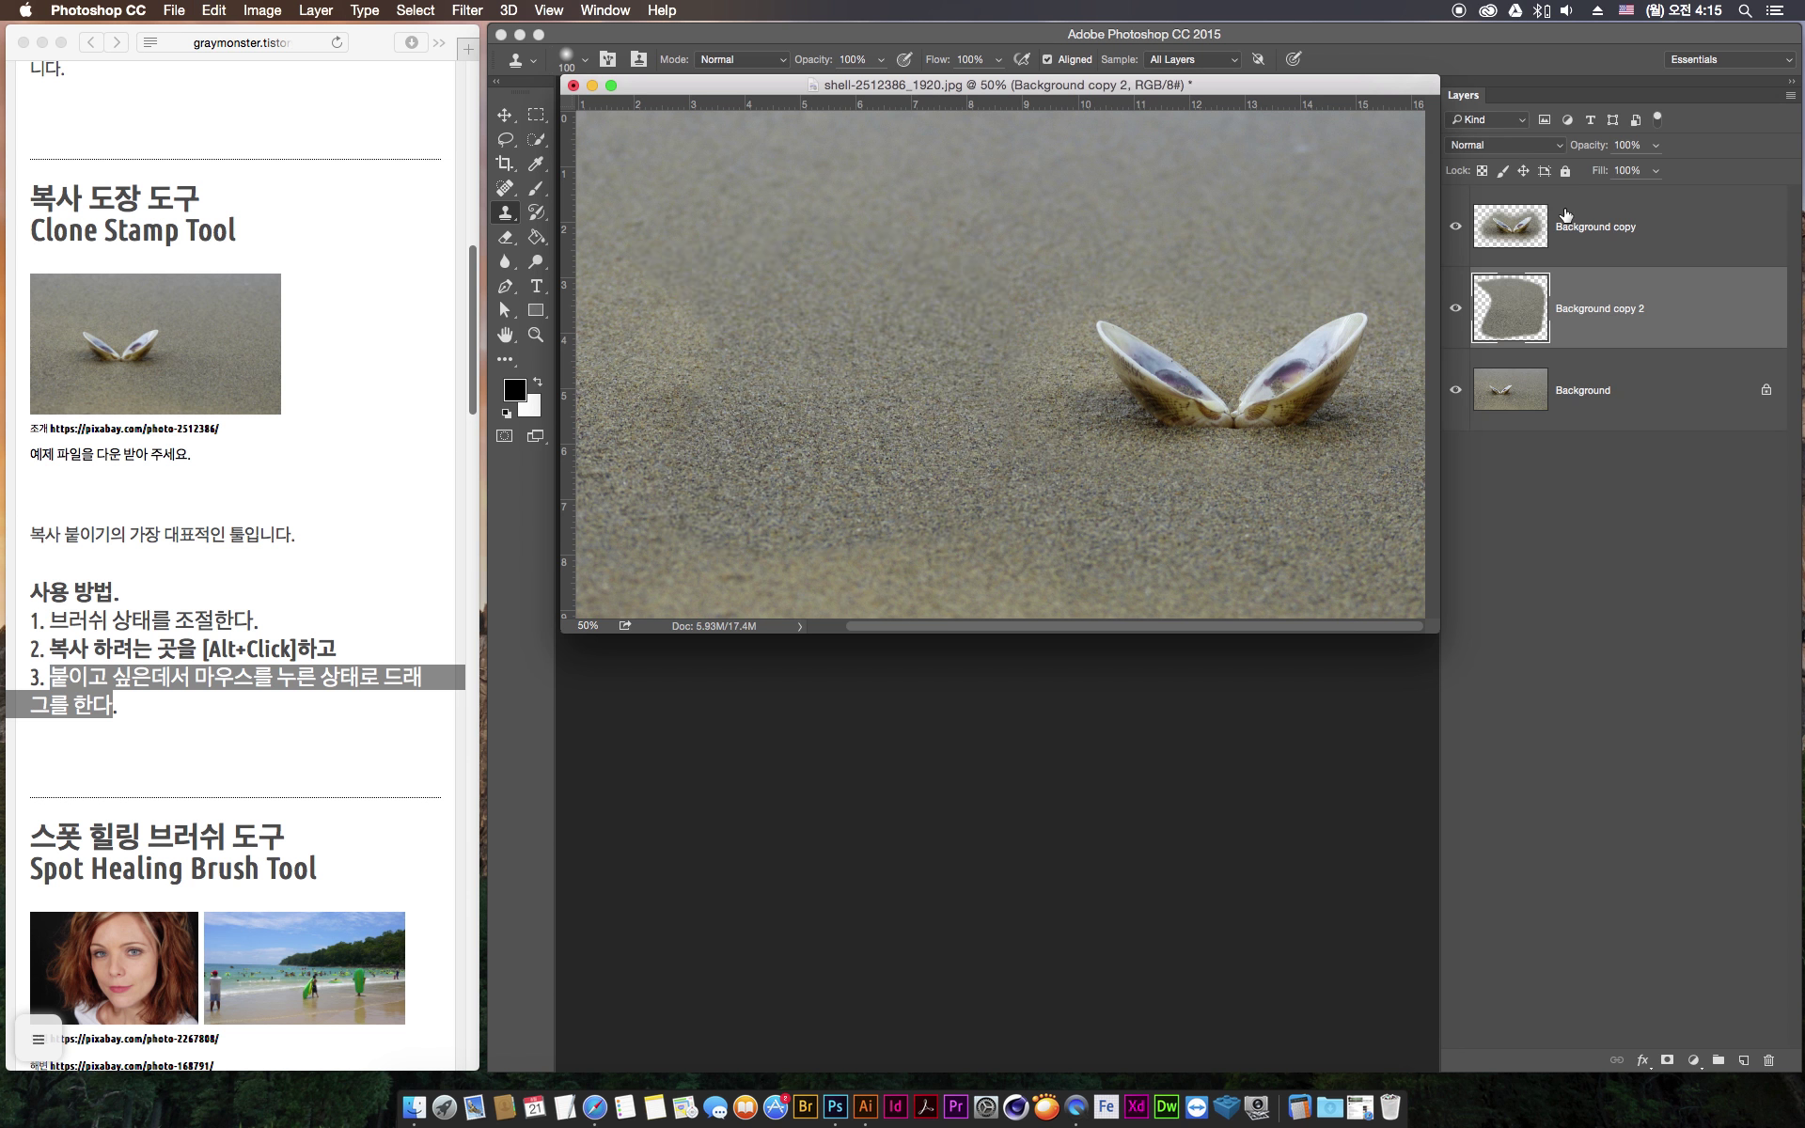
Step through the history to the unedited photo with only the Background layer and the original shell
key(alt+super+z)
key(alt+super+z)
key(alt+super+z)
key(alt+super+z)
key(alt+super+z)
key(alt+super+z)
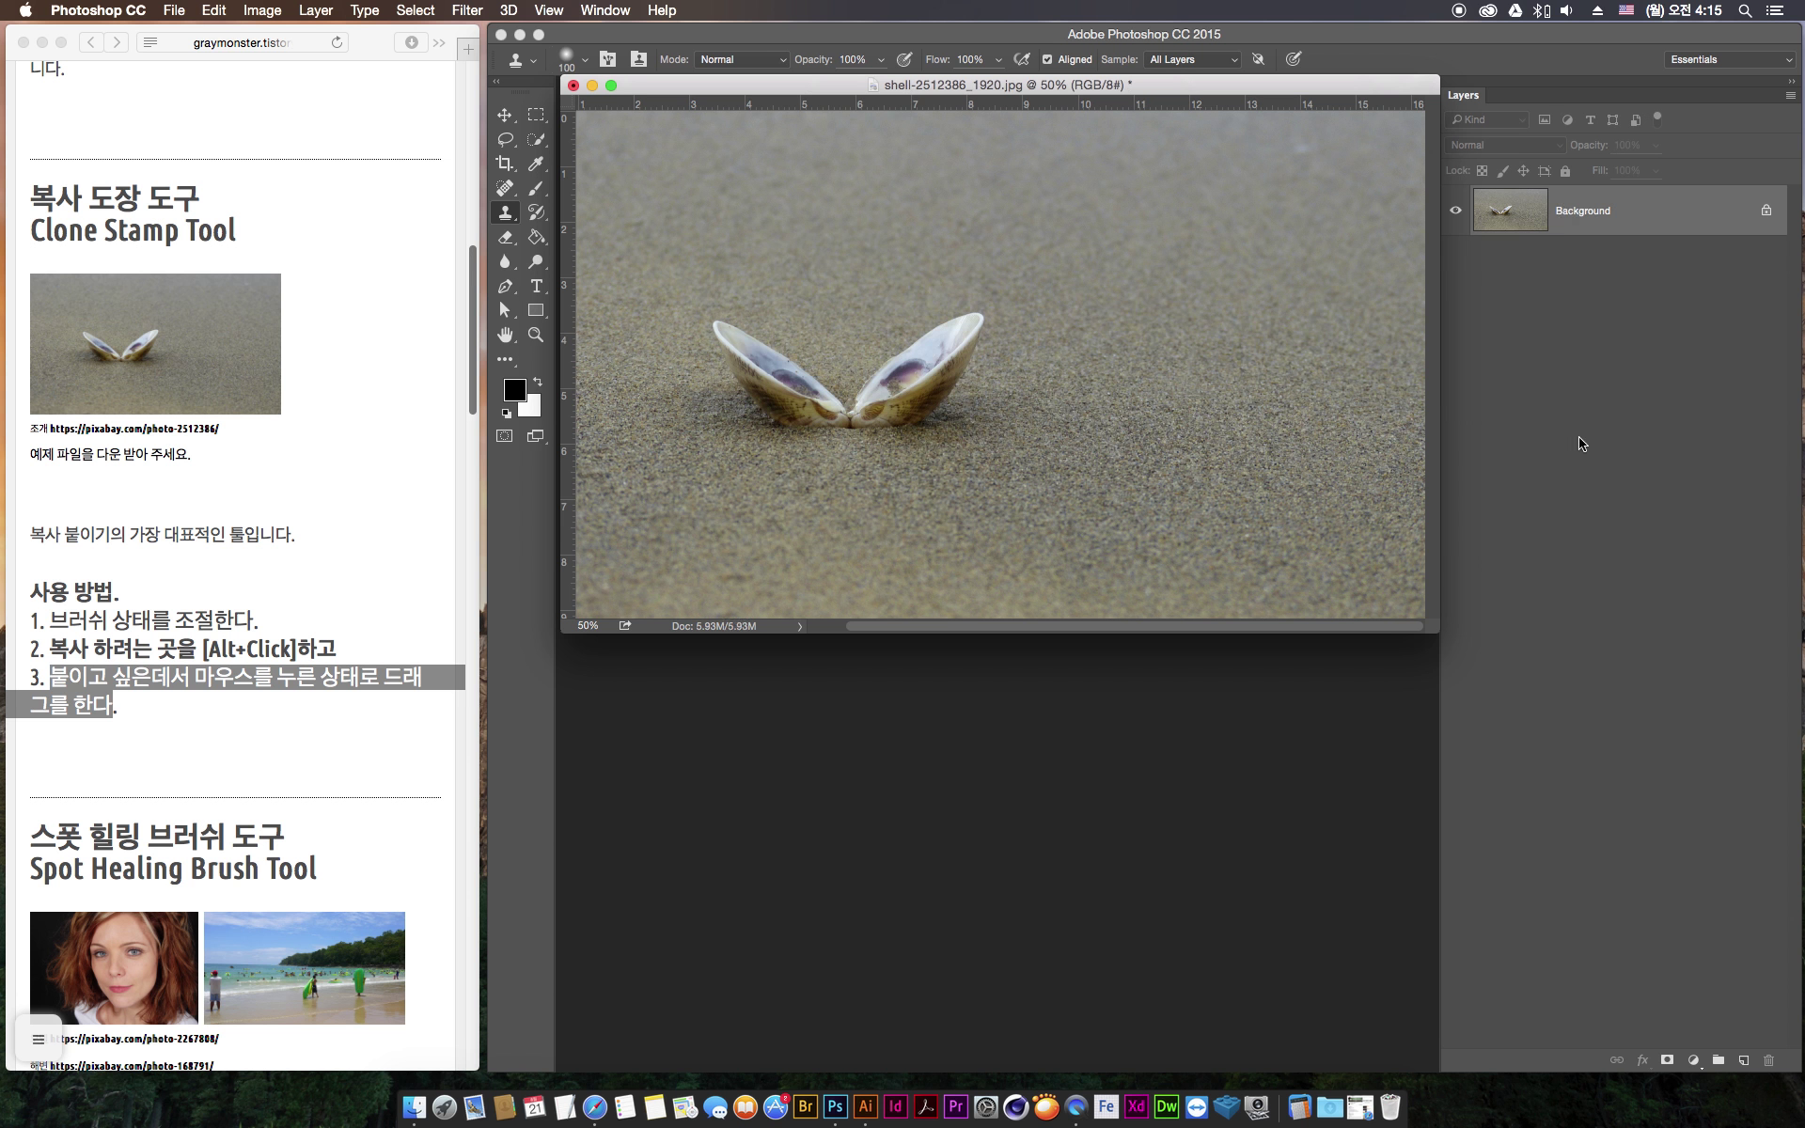
drag(1182, 86, 1179, 91)
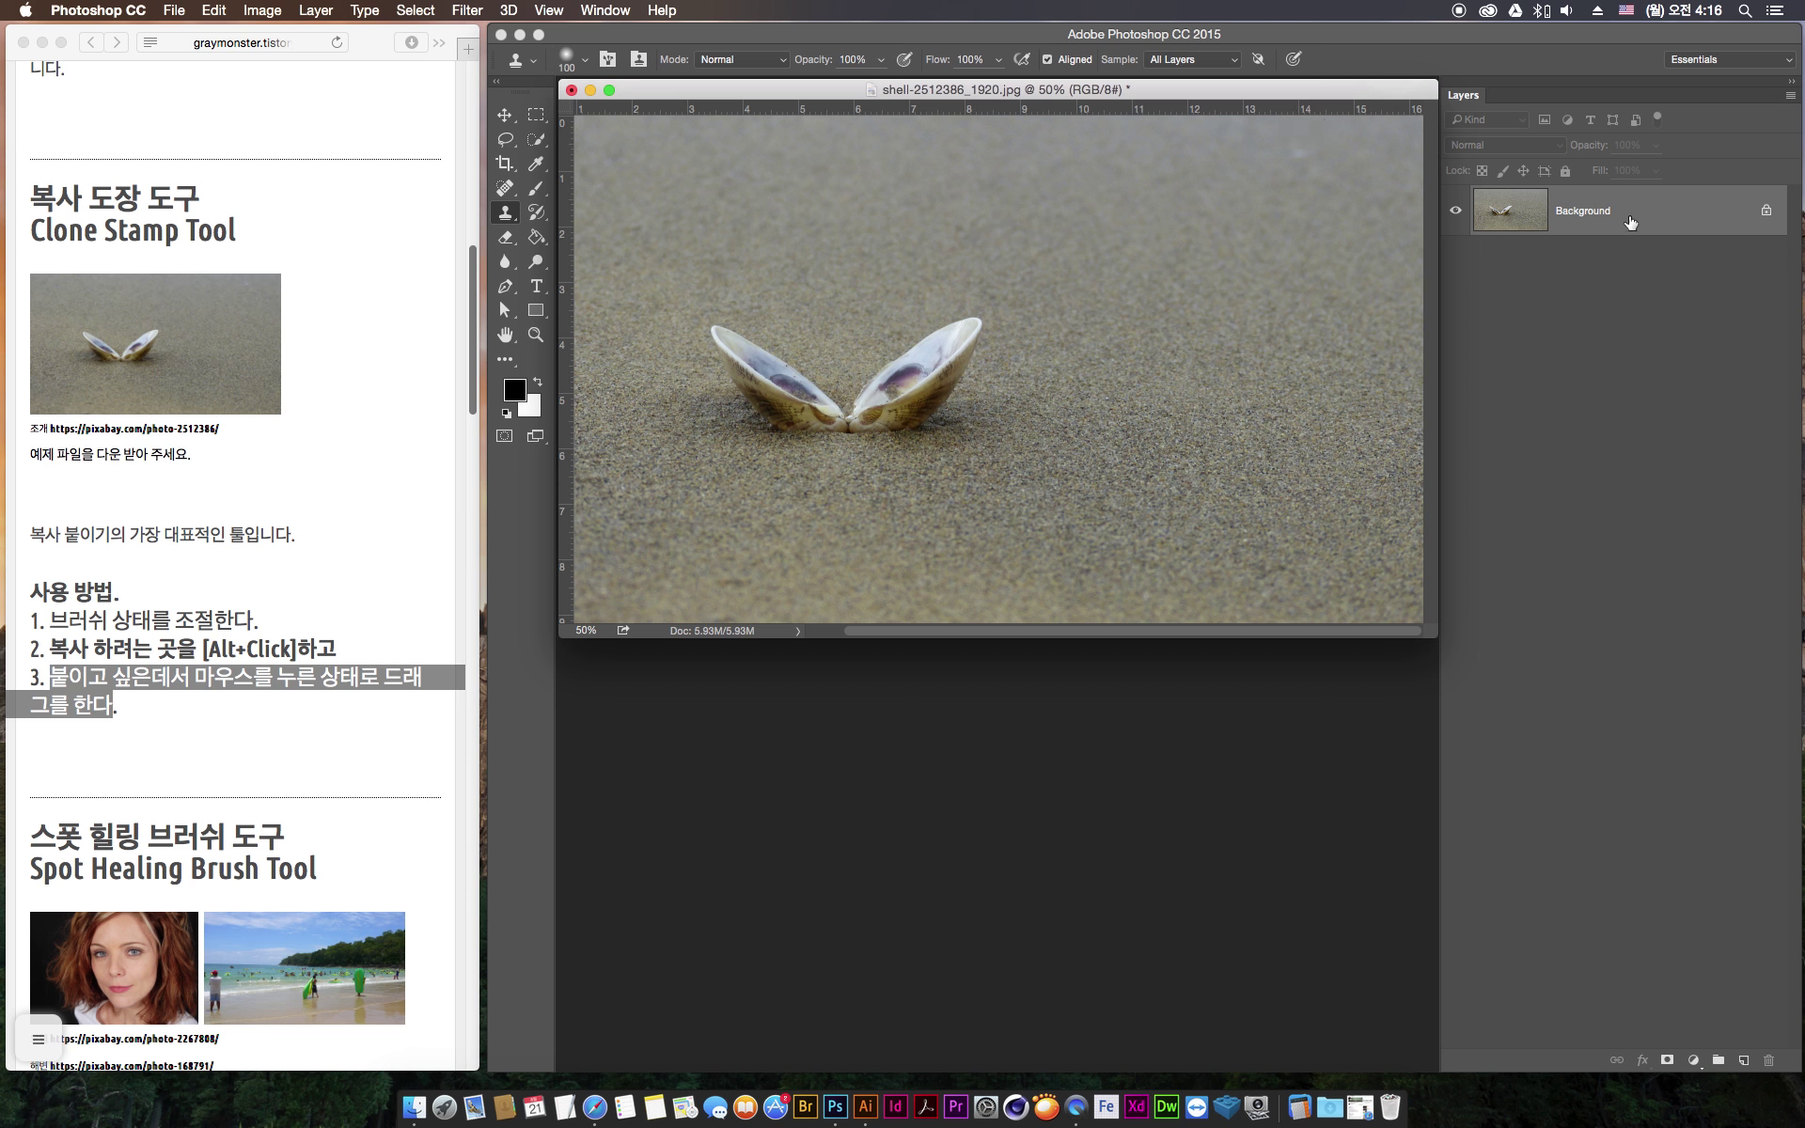
Add a new empty layer above the Background and set the Clone Stamp to sample All Layers
click(1744, 1061)
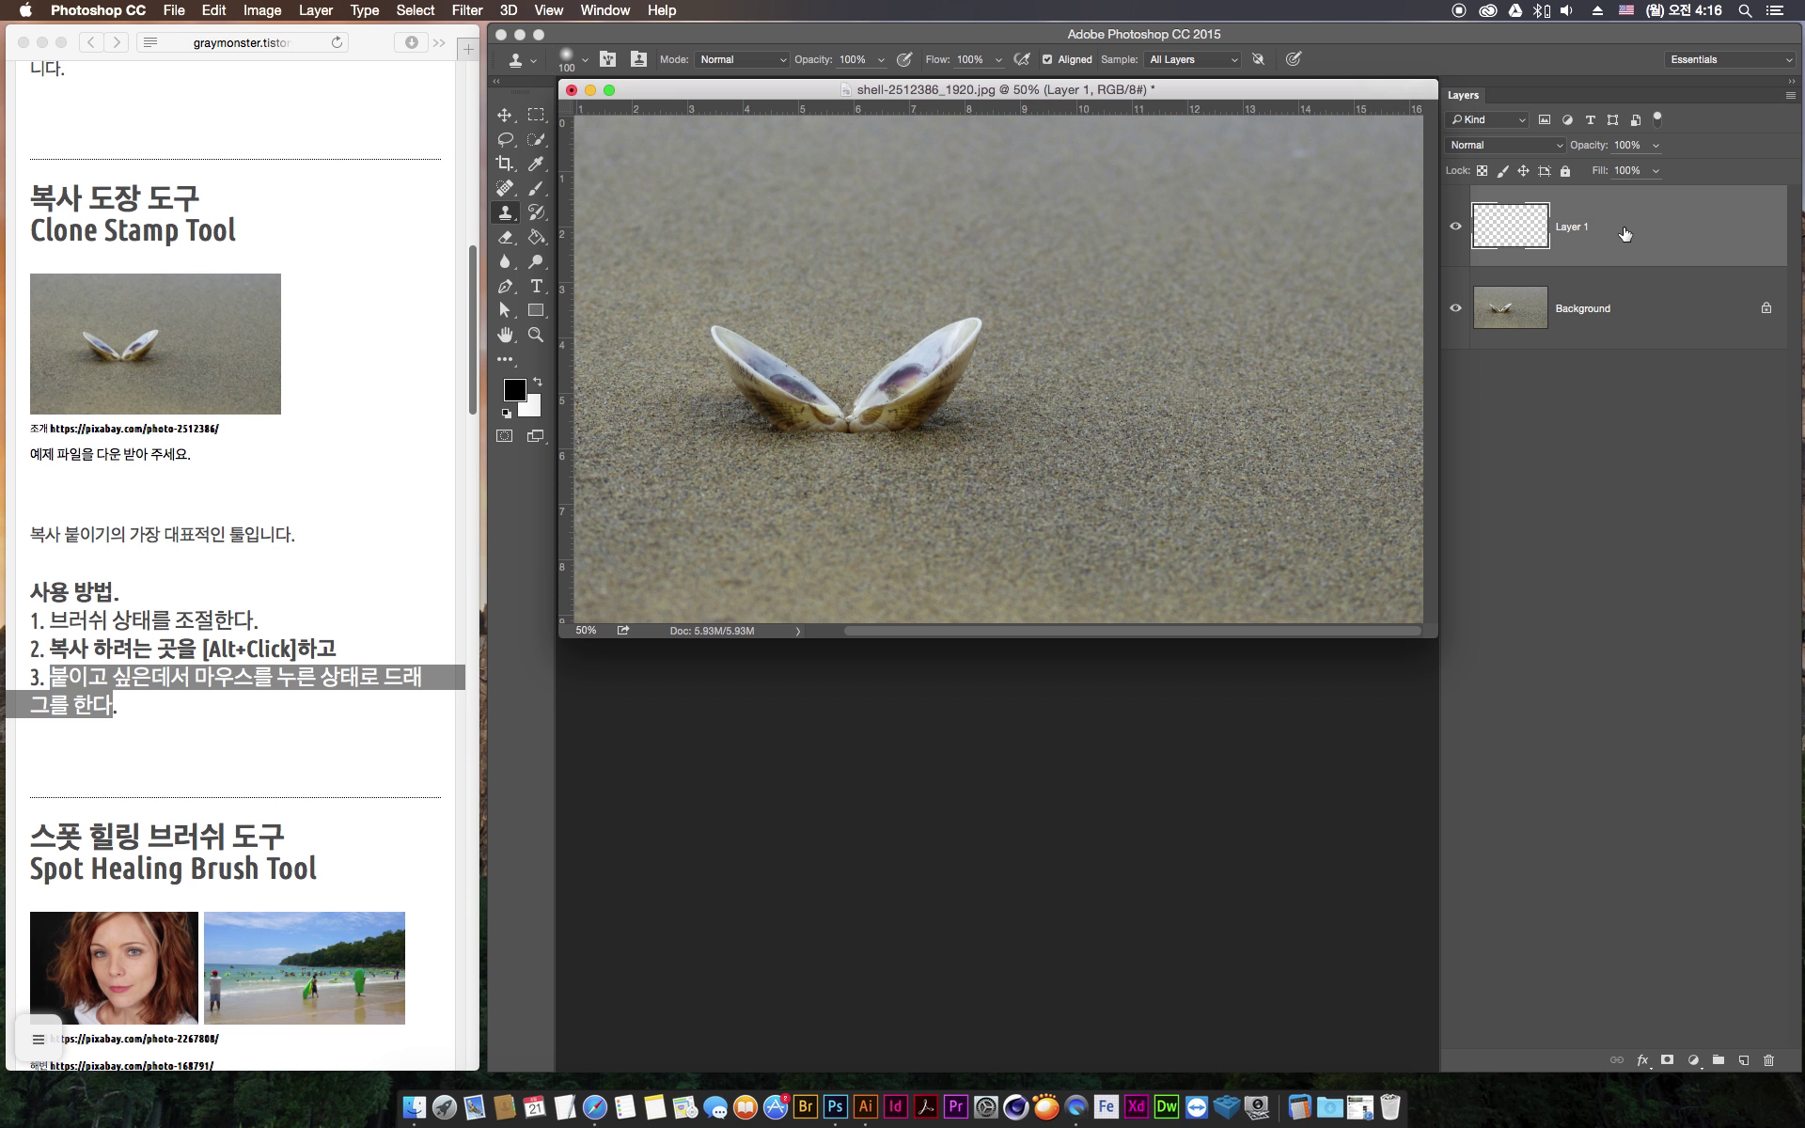
click(1174, 62)
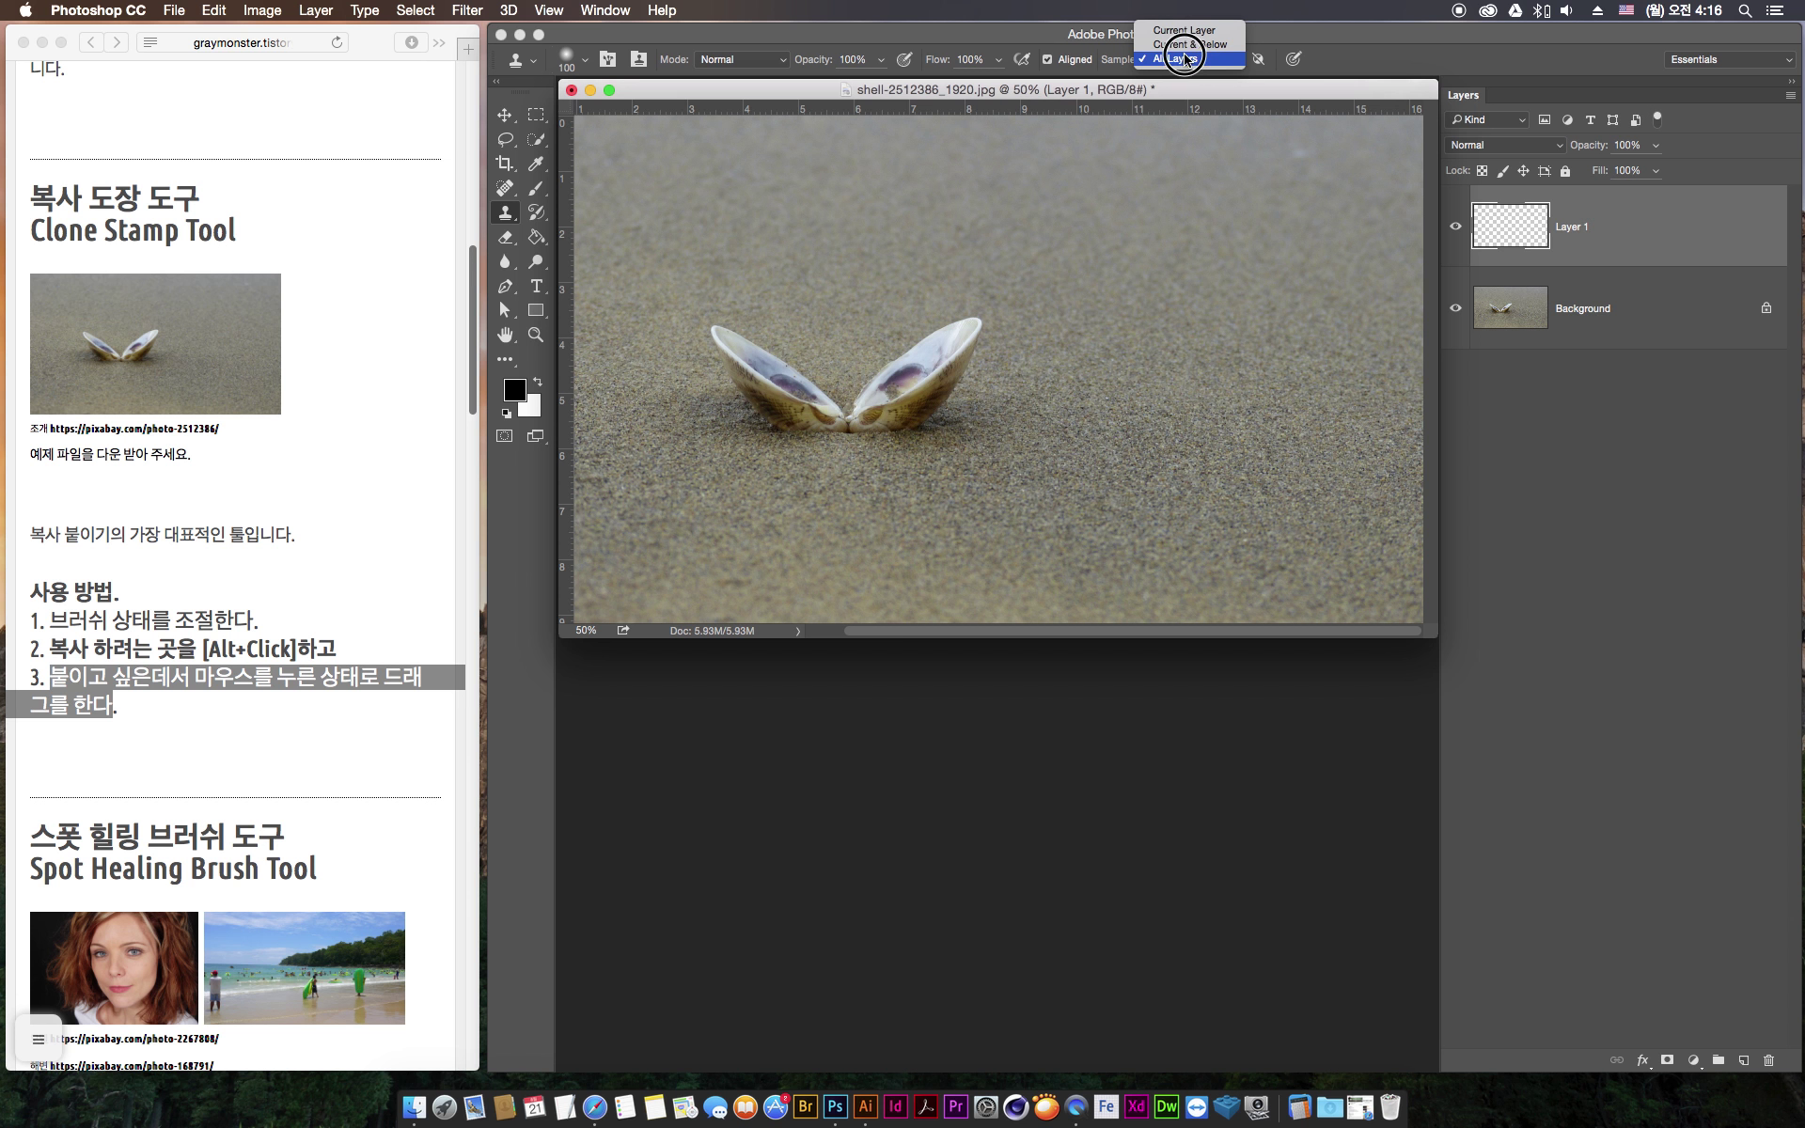
click(1205, 30)
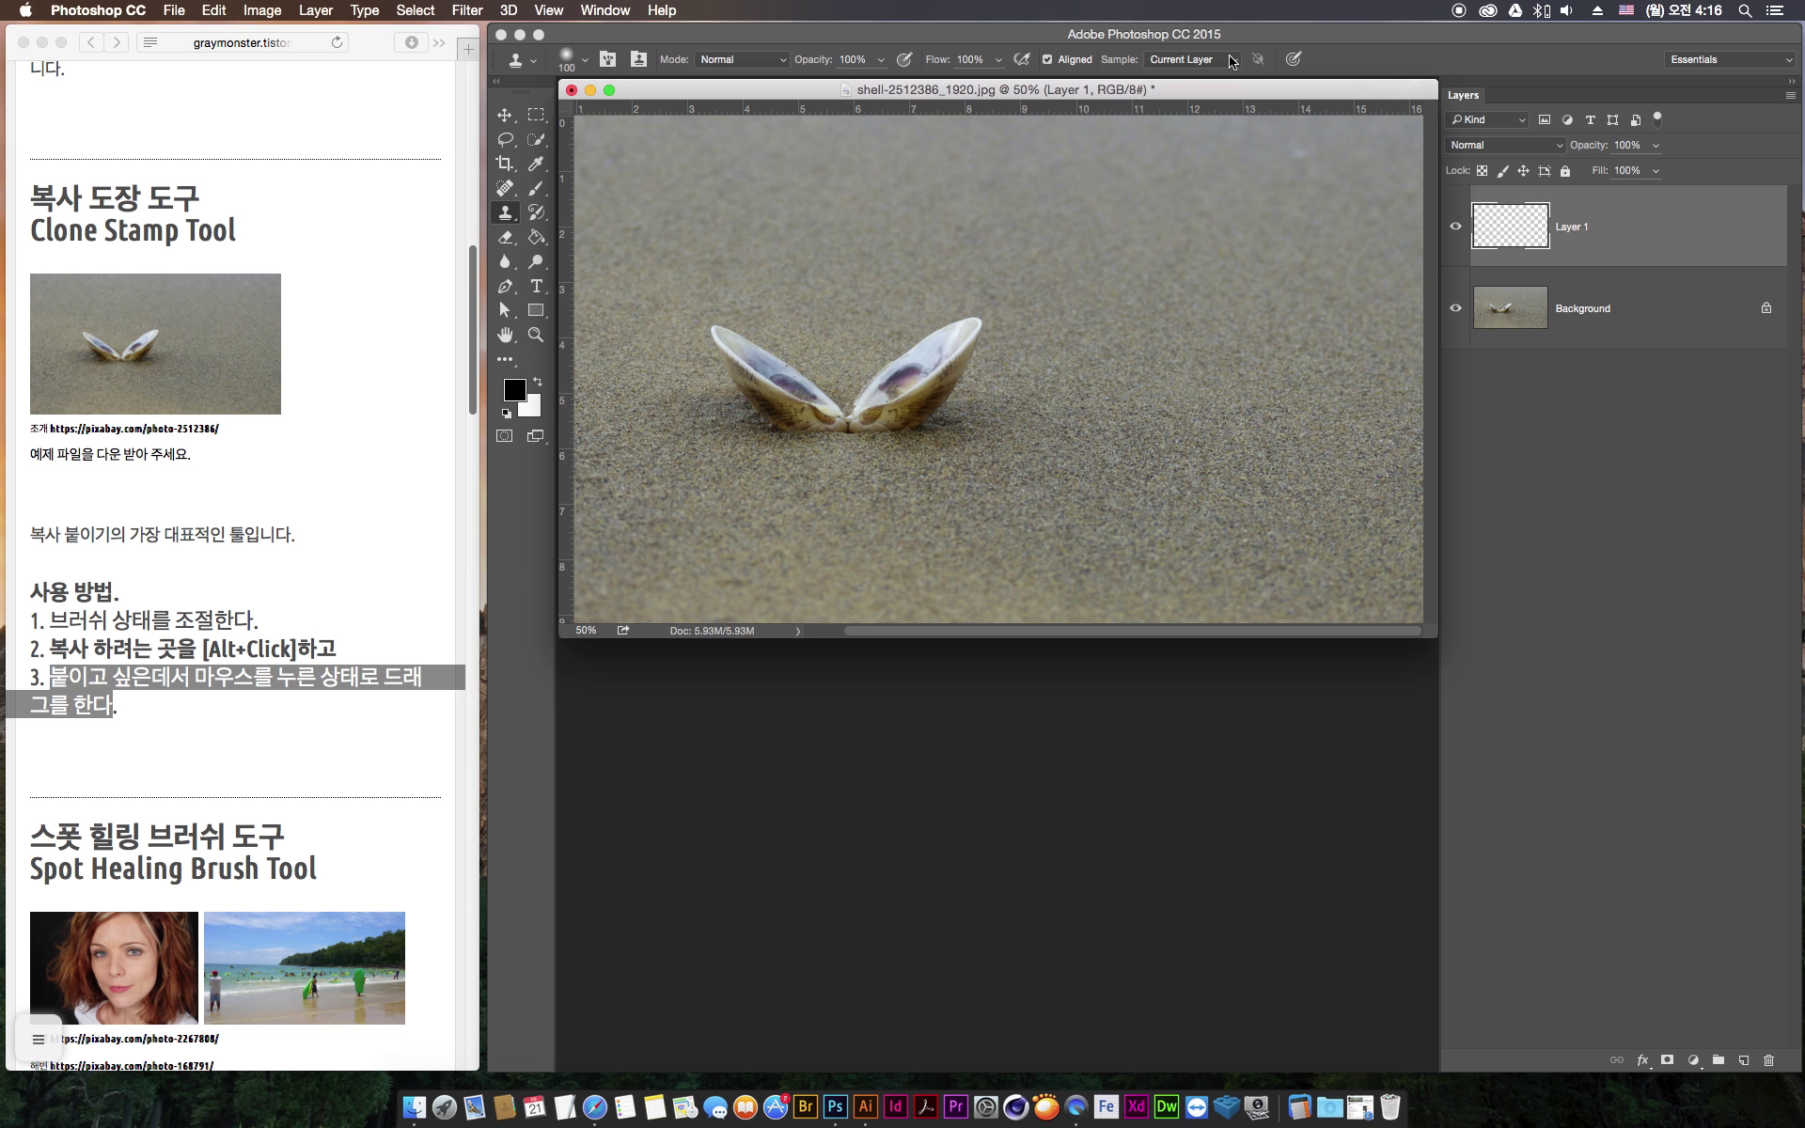
click(1189, 63)
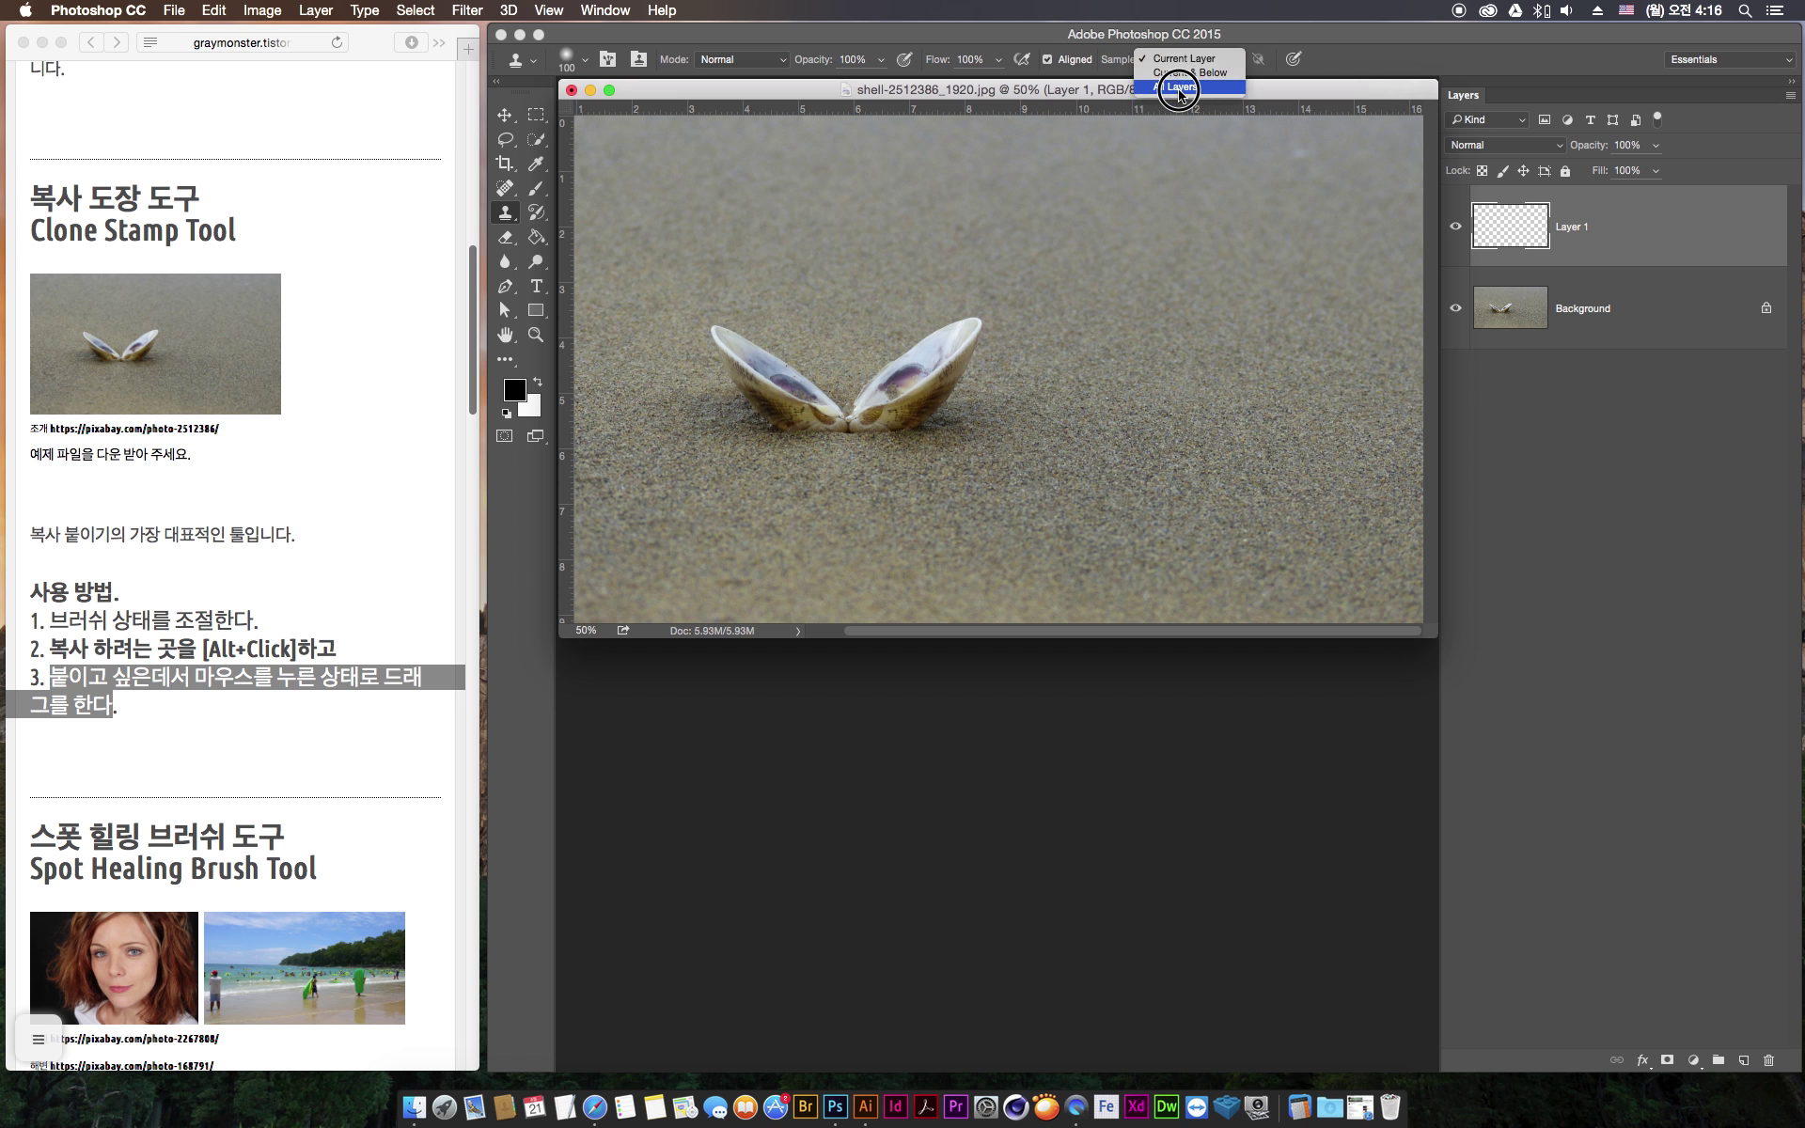
click(1194, 91)
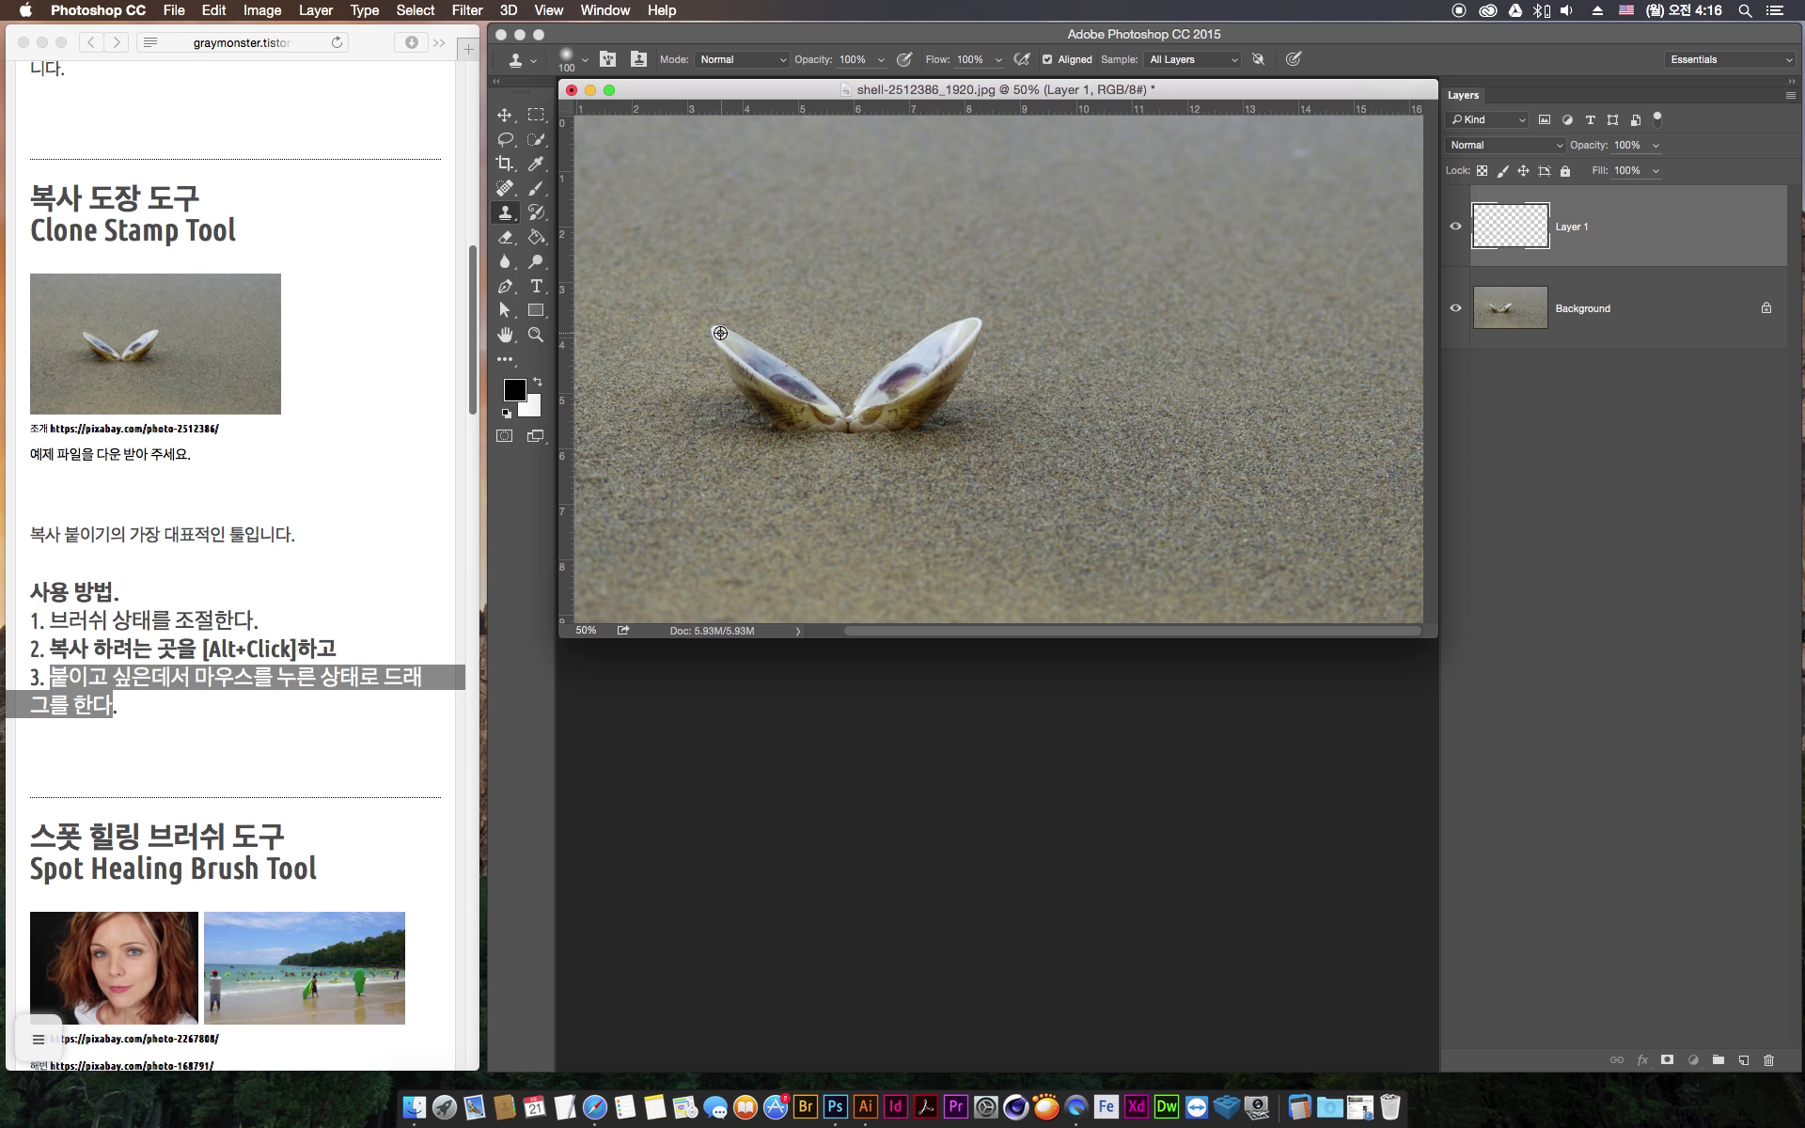
Clone the whole shell from its left tip onto Layer 1 over the empty sand to the right, and hide that layer
alt+click(719, 331)
mouse_move(1113, 316)
mouse_down()
mouse_move(1111, 401)
mouse_move(1120, 367)
mouse_move(1140, 385)
mouse_move(1157, 328)
mouse_move(1183, 325)
mouse_move(1187, 438)
mouse_move(1203, 320)
mouse_move(1219, 446)
mouse_move(1241, 325)
mouse_move(1253, 440)
mouse_move(1295, 347)
mouse_move(1315, 407)
mouse_move(1364, 322)
mouse_up()
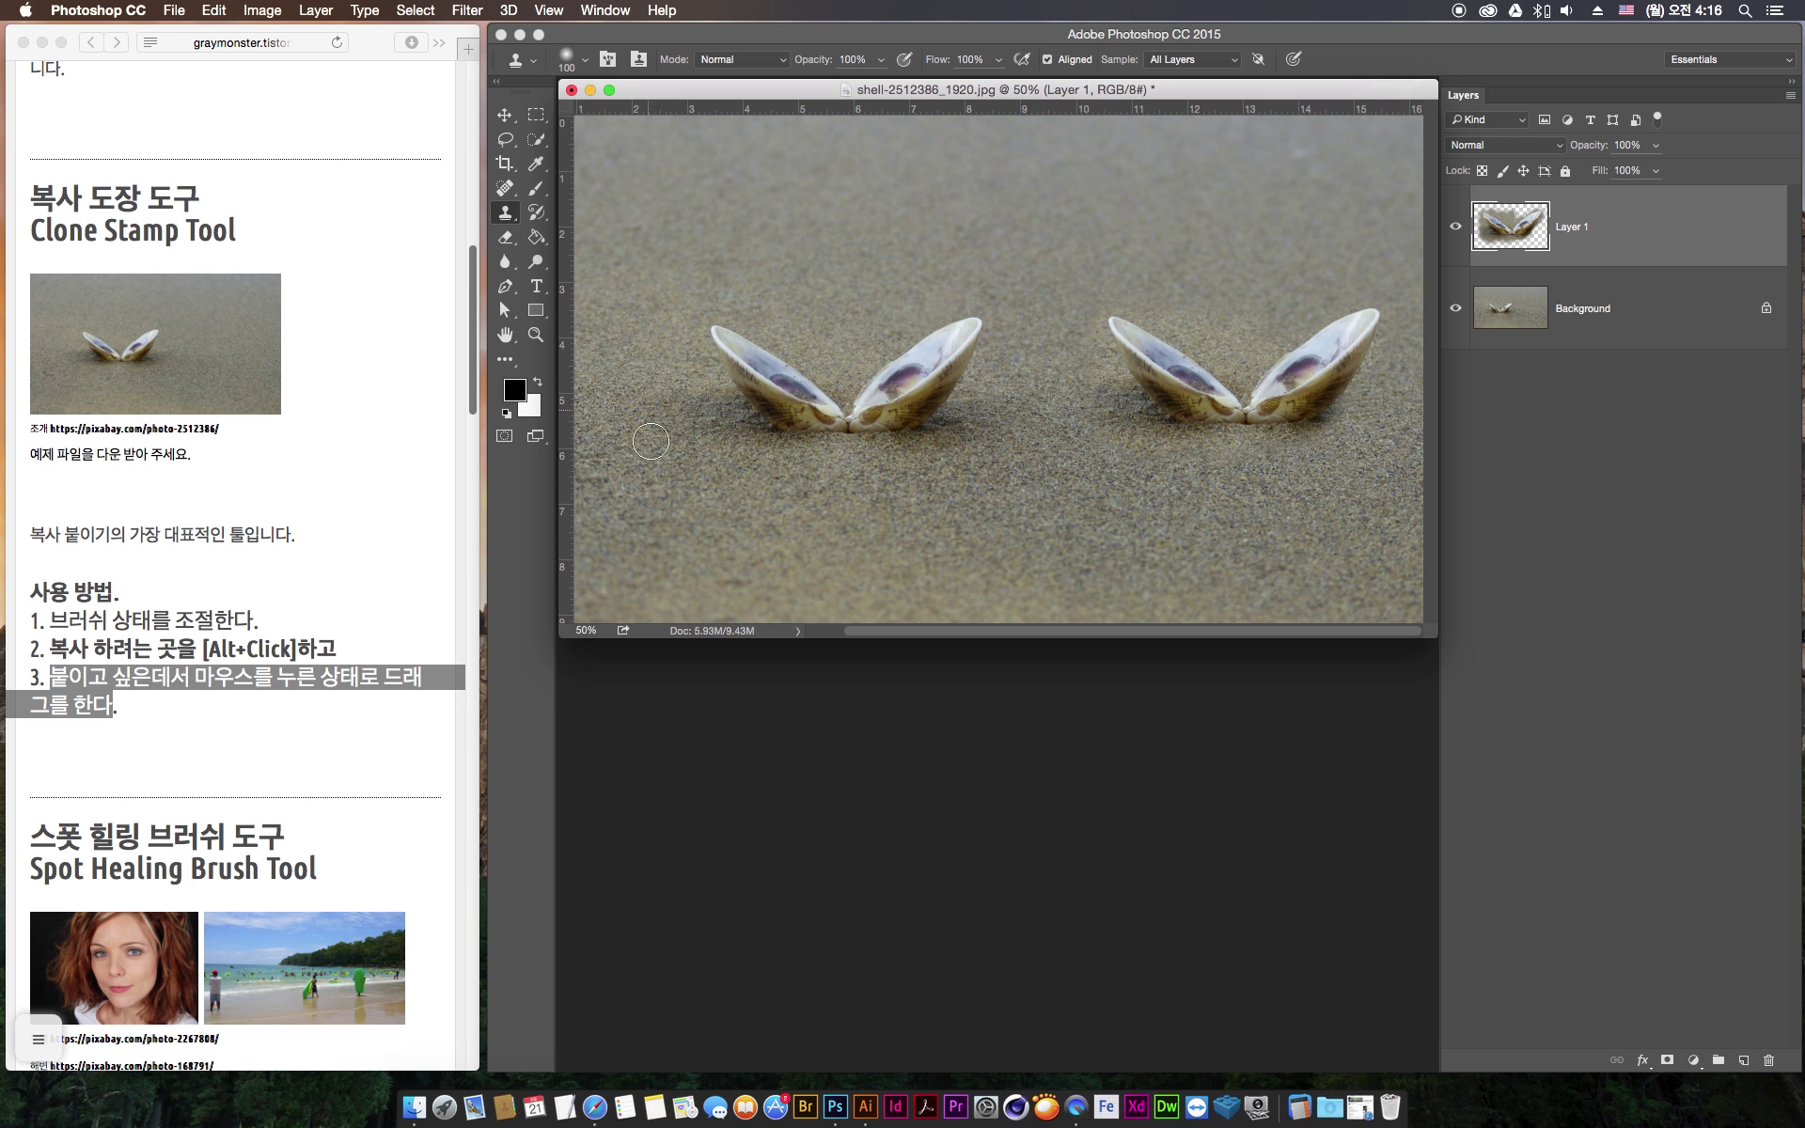
click(1454, 227)
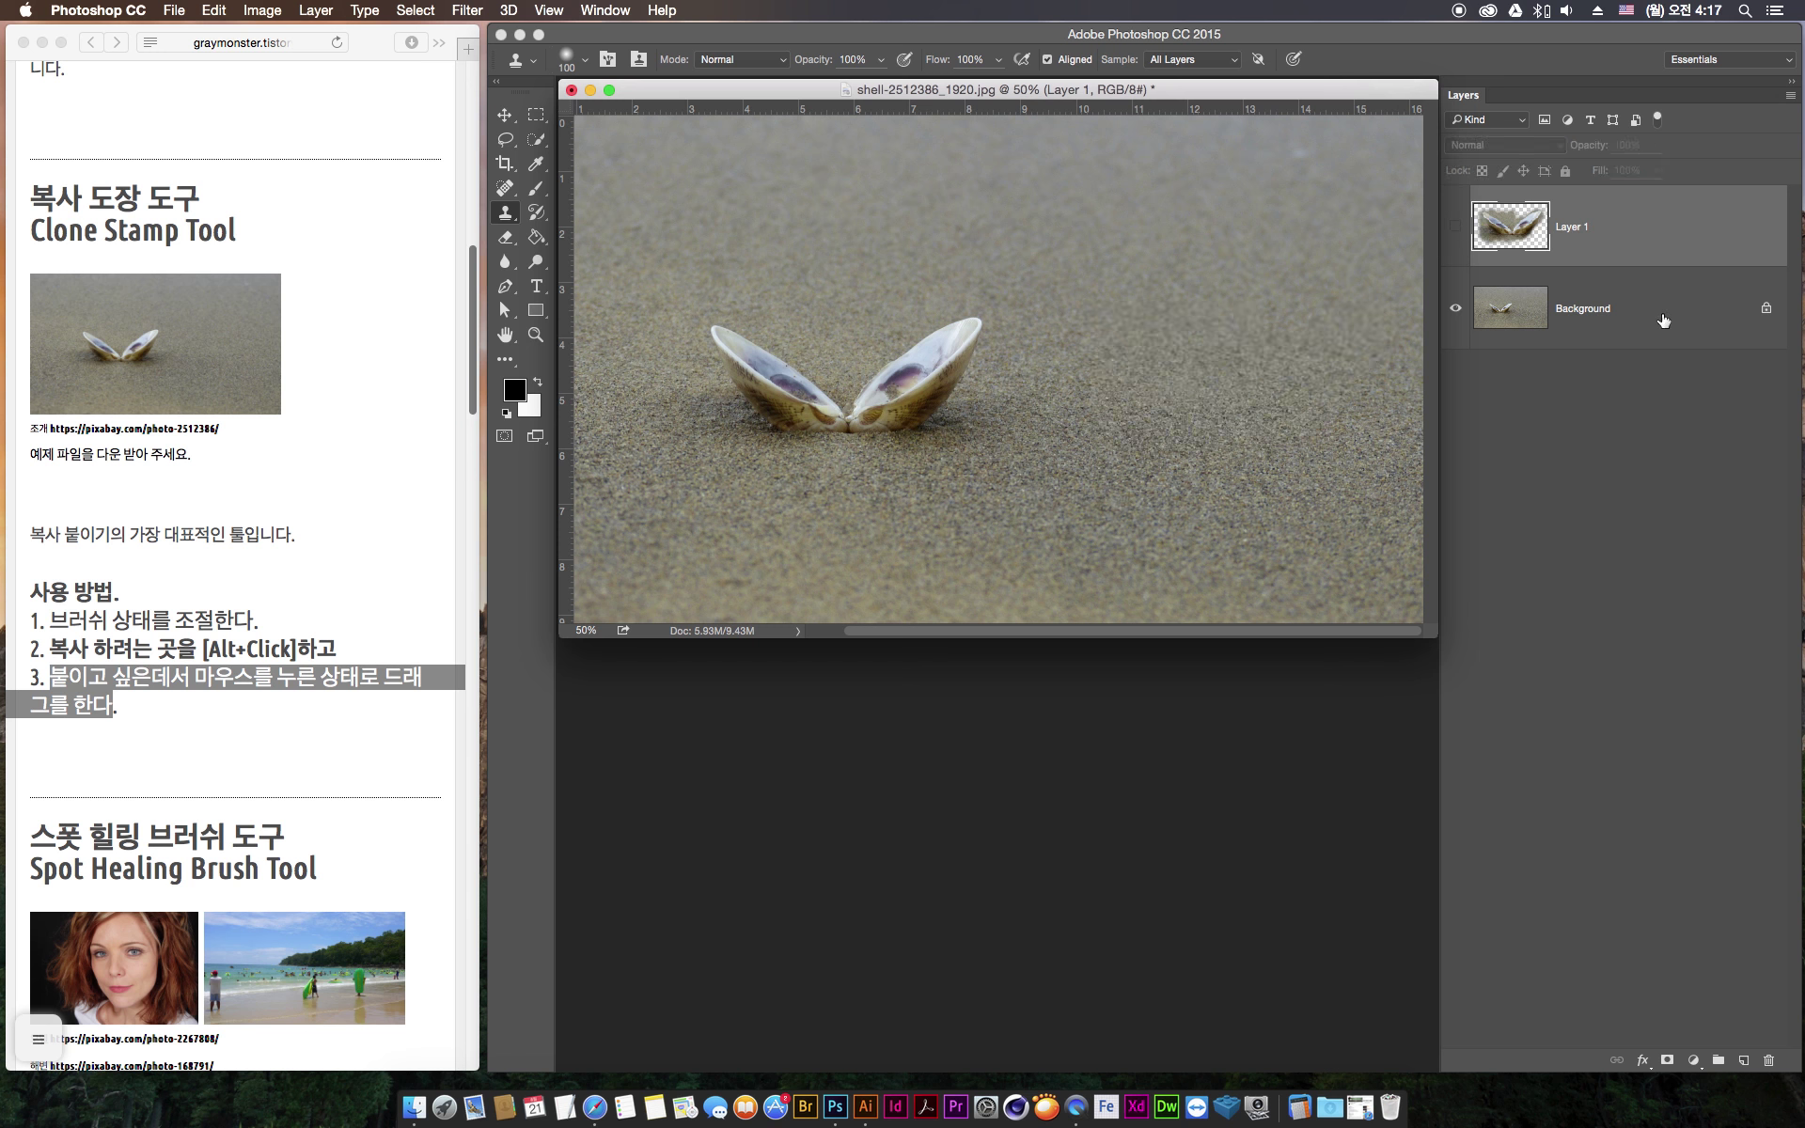
On another new layer, cover the original shell with sand sampled from the empty area to its right, and show Layer 1 again
click(1744, 1060)
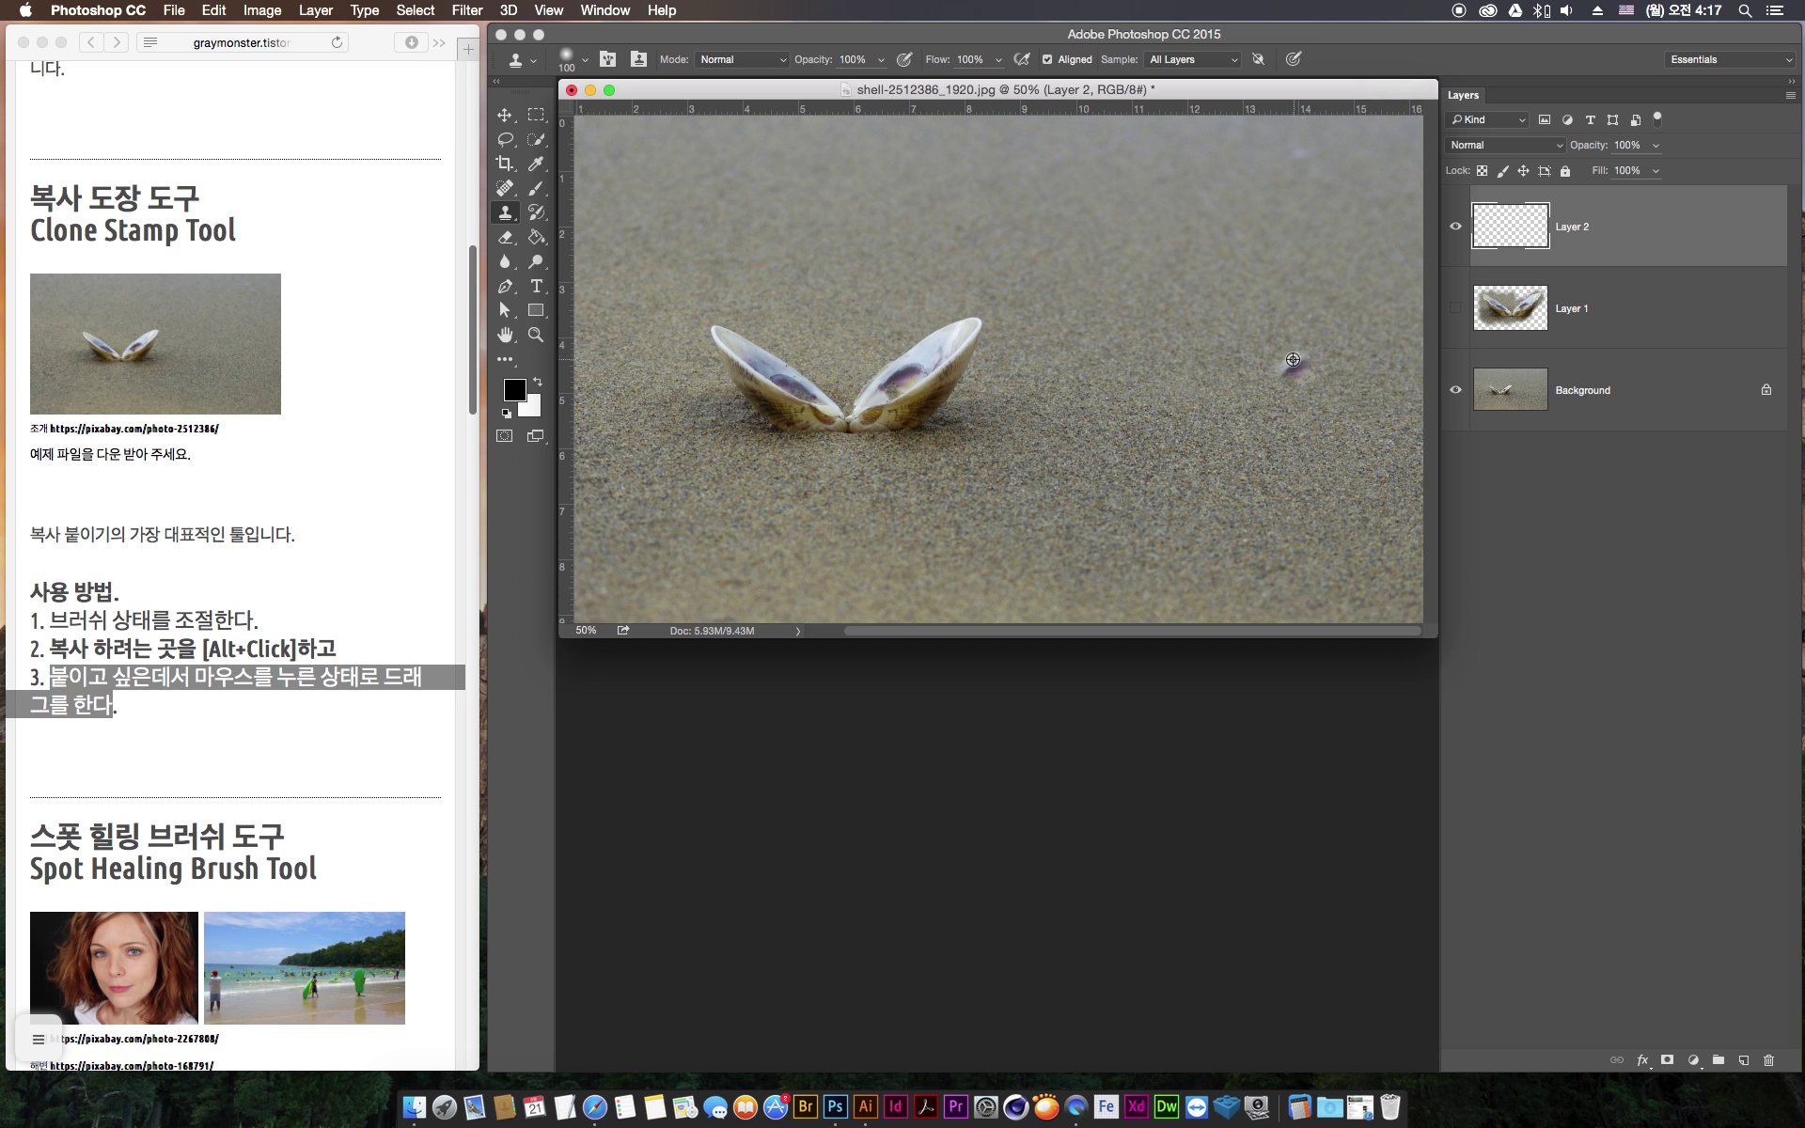
alt+click(1327, 324)
click(970, 317)
mouse_move(971, 317)
mouse_down()
mouse_move(947, 436)
mouse_move(941, 322)
mouse_move(913, 442)
mouse_move(901, 369)
mouse_move(876, 440)
mouse_move(859, 346)
mouse_move(843, 432)
mouse_move(829, 394)
mouse_move(806, 434)
mouse_move(773, 335)
mouse_move(750, 411)
mouse_move(701, 360)
mouse_move(771, 454)
mouse_move(721, 424)
mouse_move(749, 468)
mouse_up()
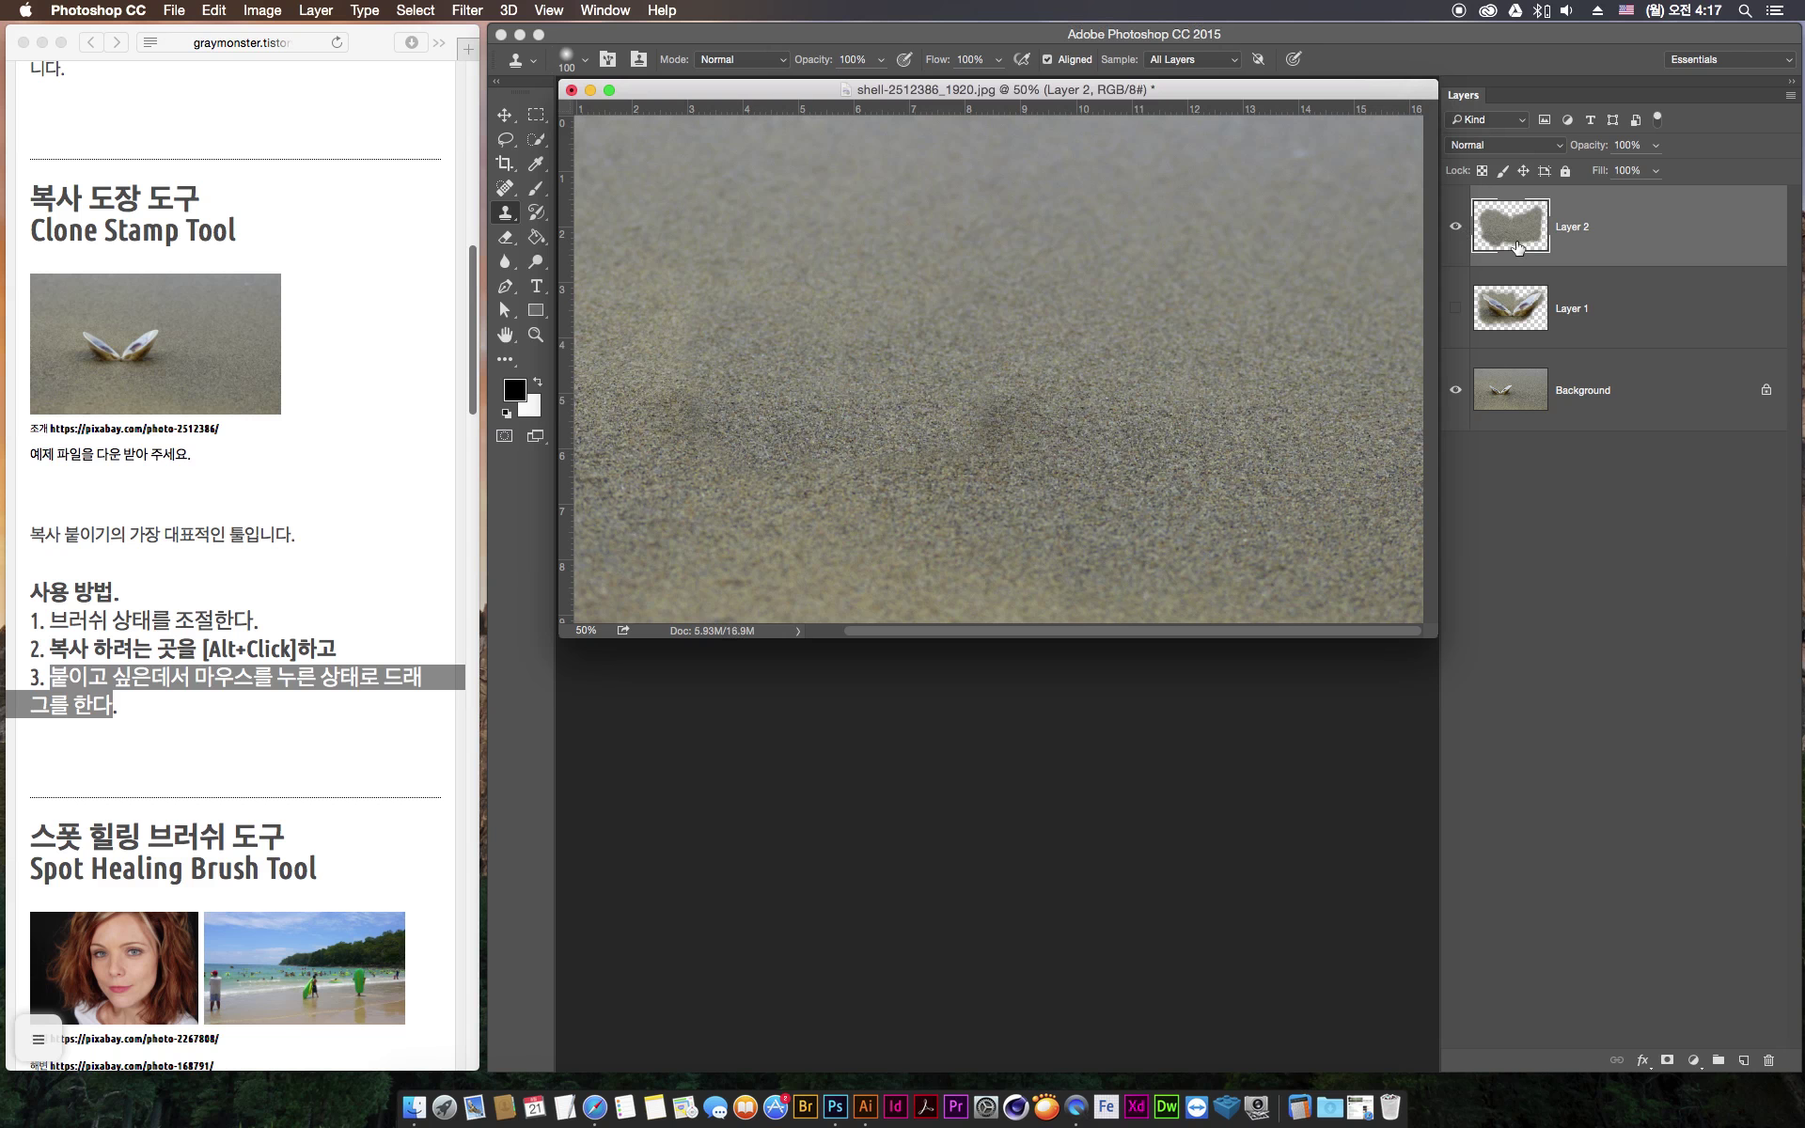
click(1458, 315)
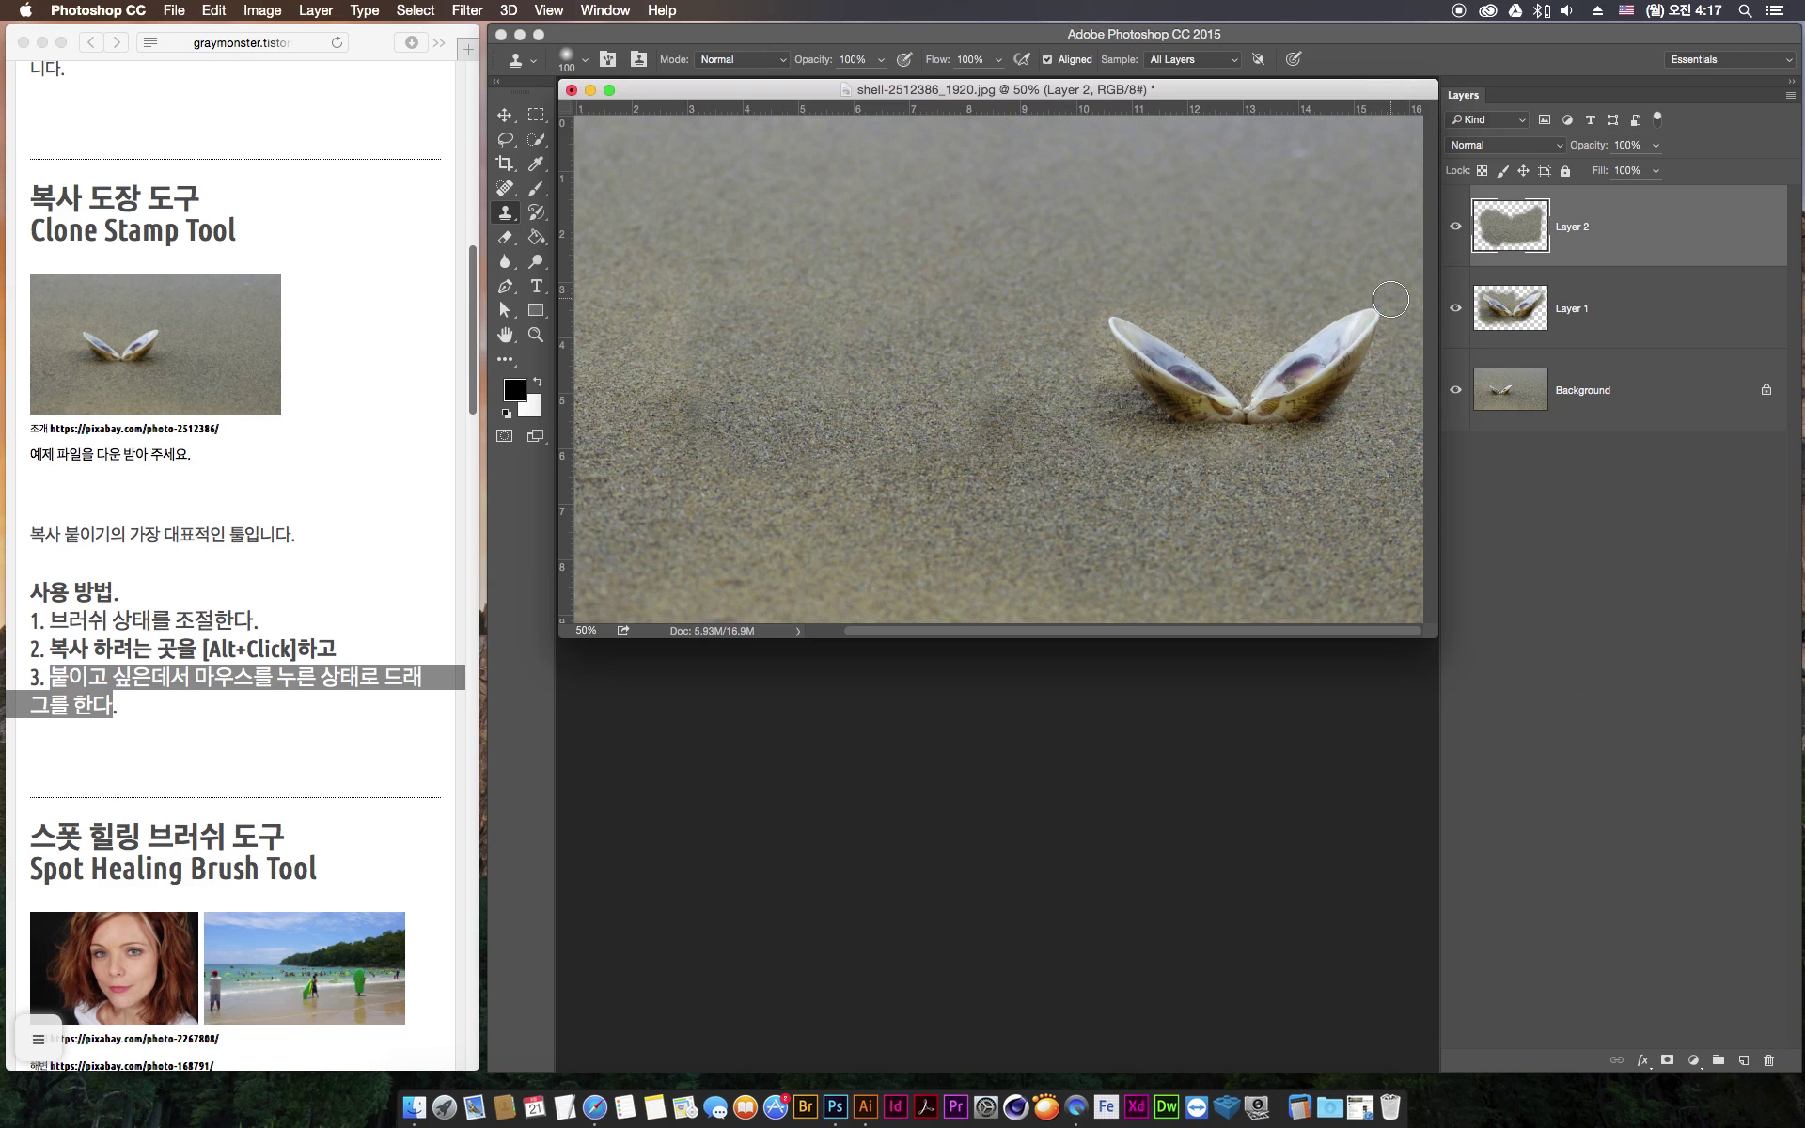
Bring the Safari tutorial page to the Spot Healing Brush Tool section and close the shell photo in Photoshop without saving
click(475, 278)
drag(476, 278, 476, 388)
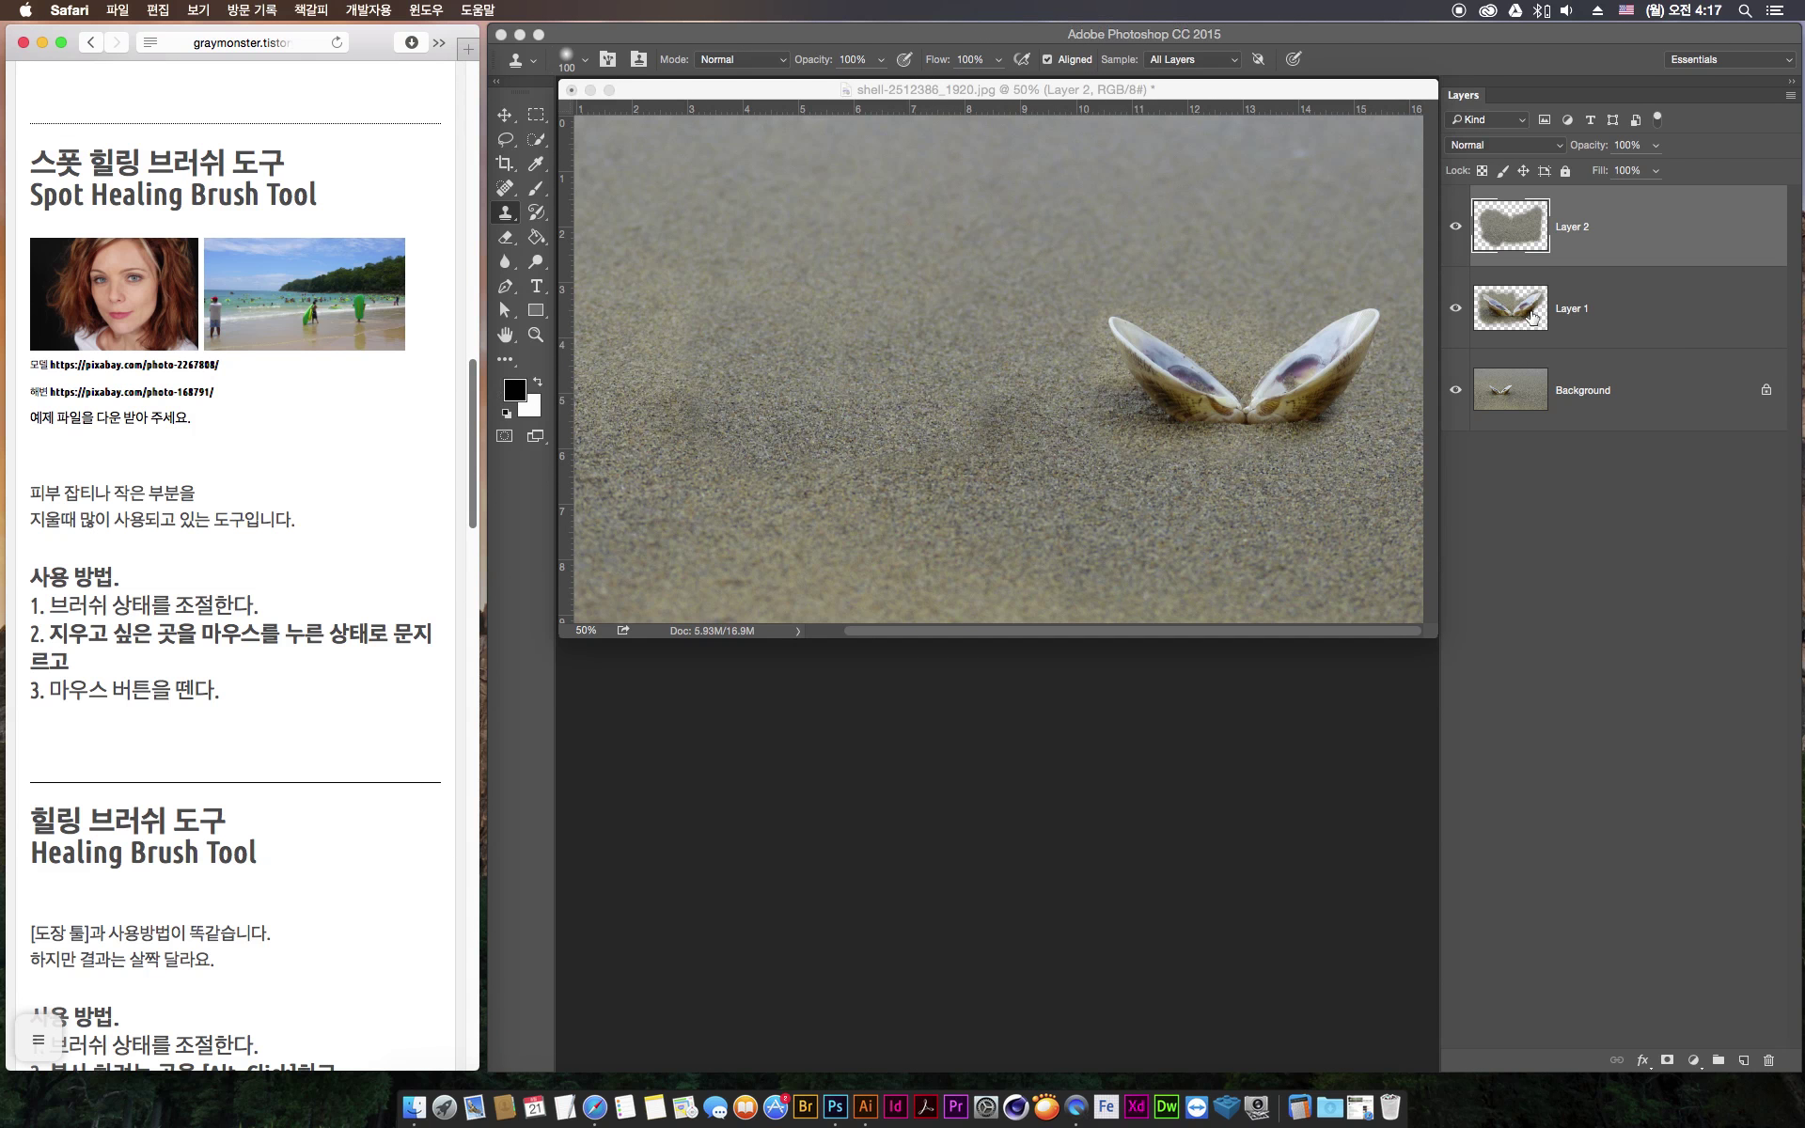
click(570, 89)
click(870, 374)
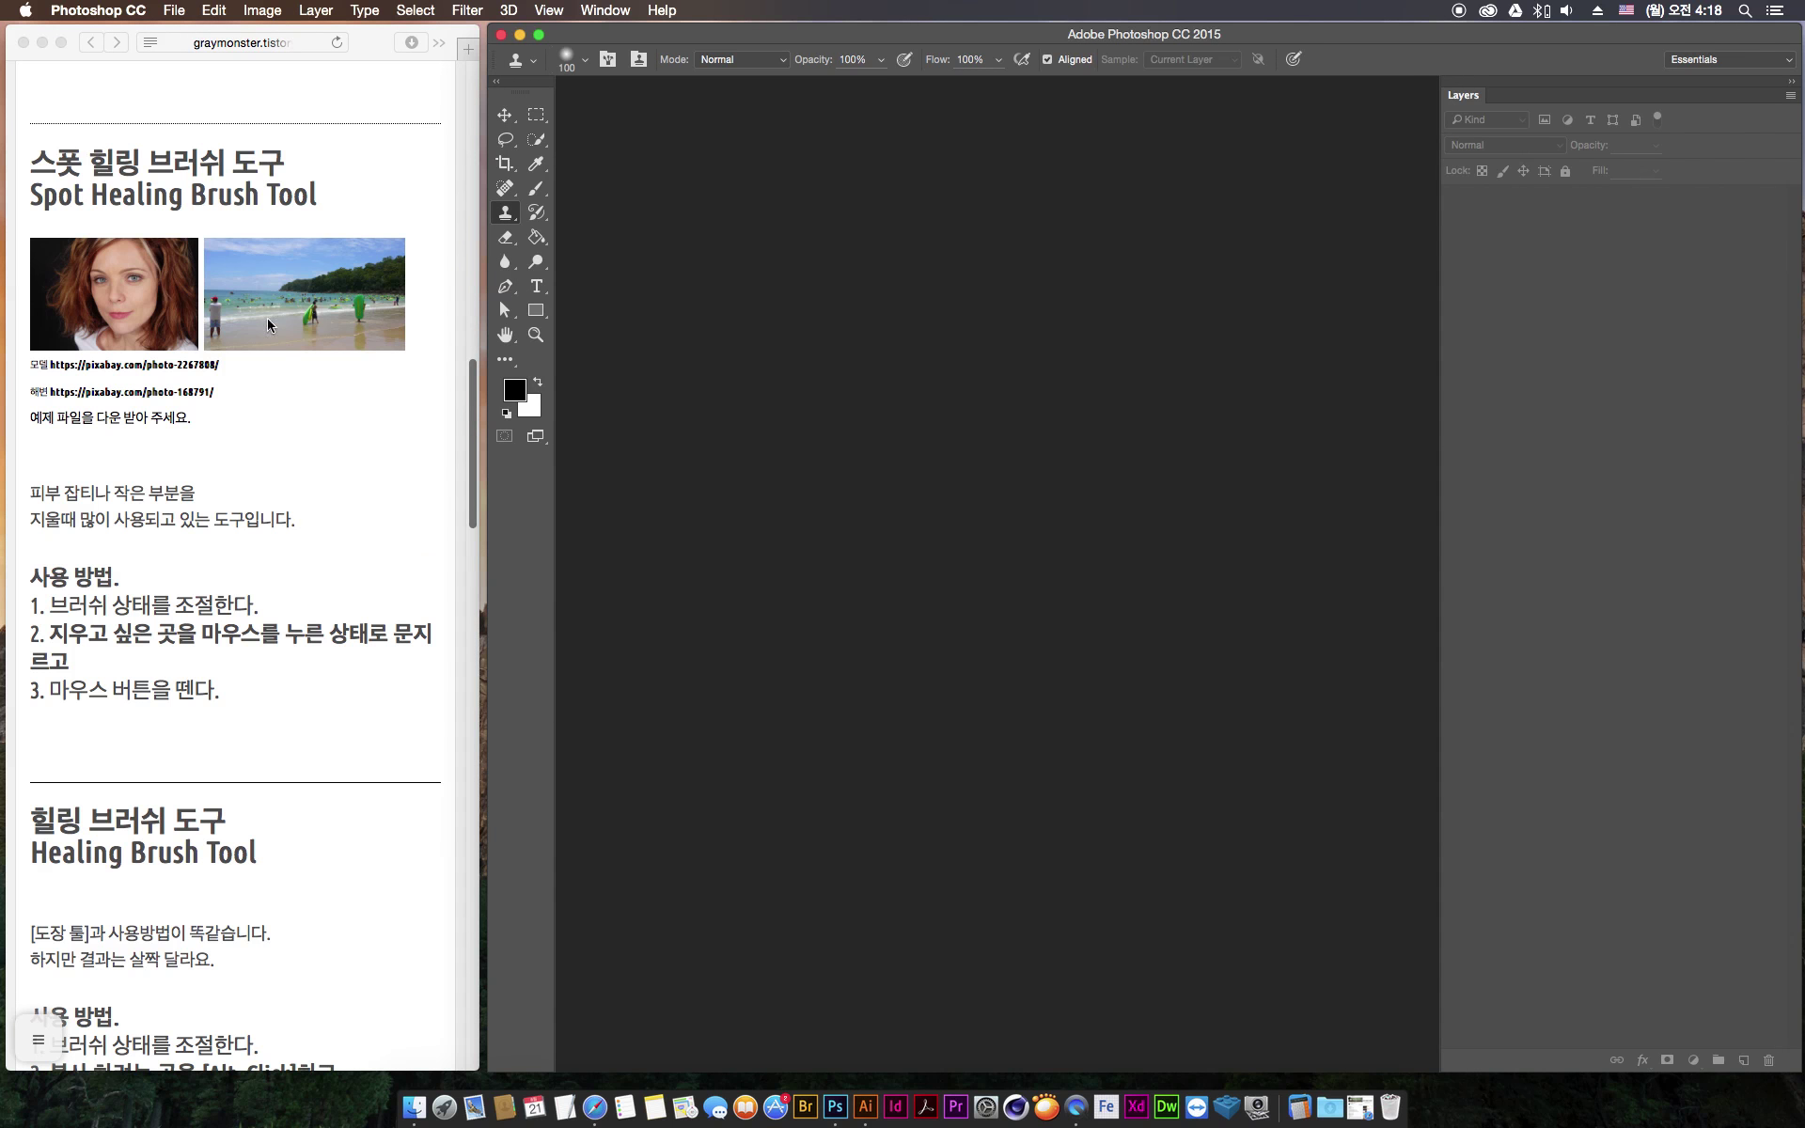
Save the beach image from the tutorial page to Downloads and open beach-168791_1920.jpg in Photoshop from Finder
right_click(247, 305)
click(307, 367)
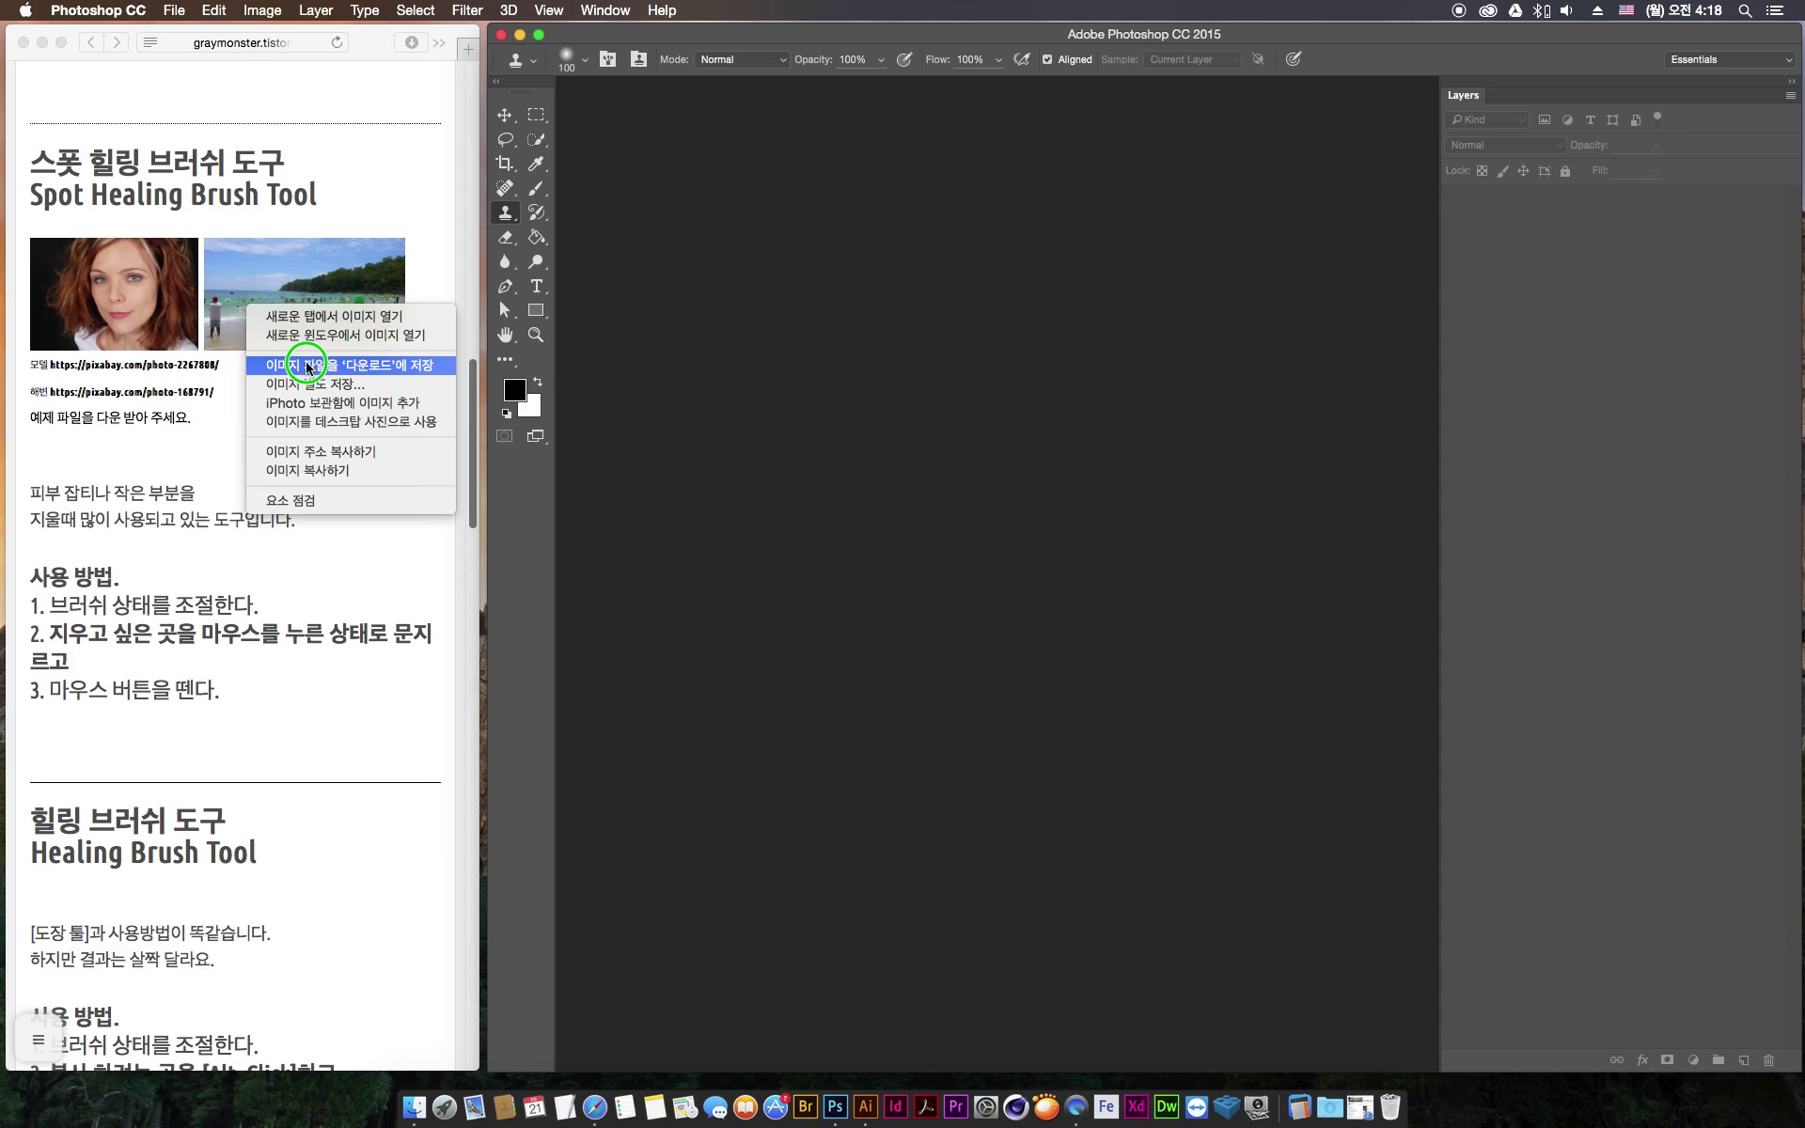
click(1348, 1110)
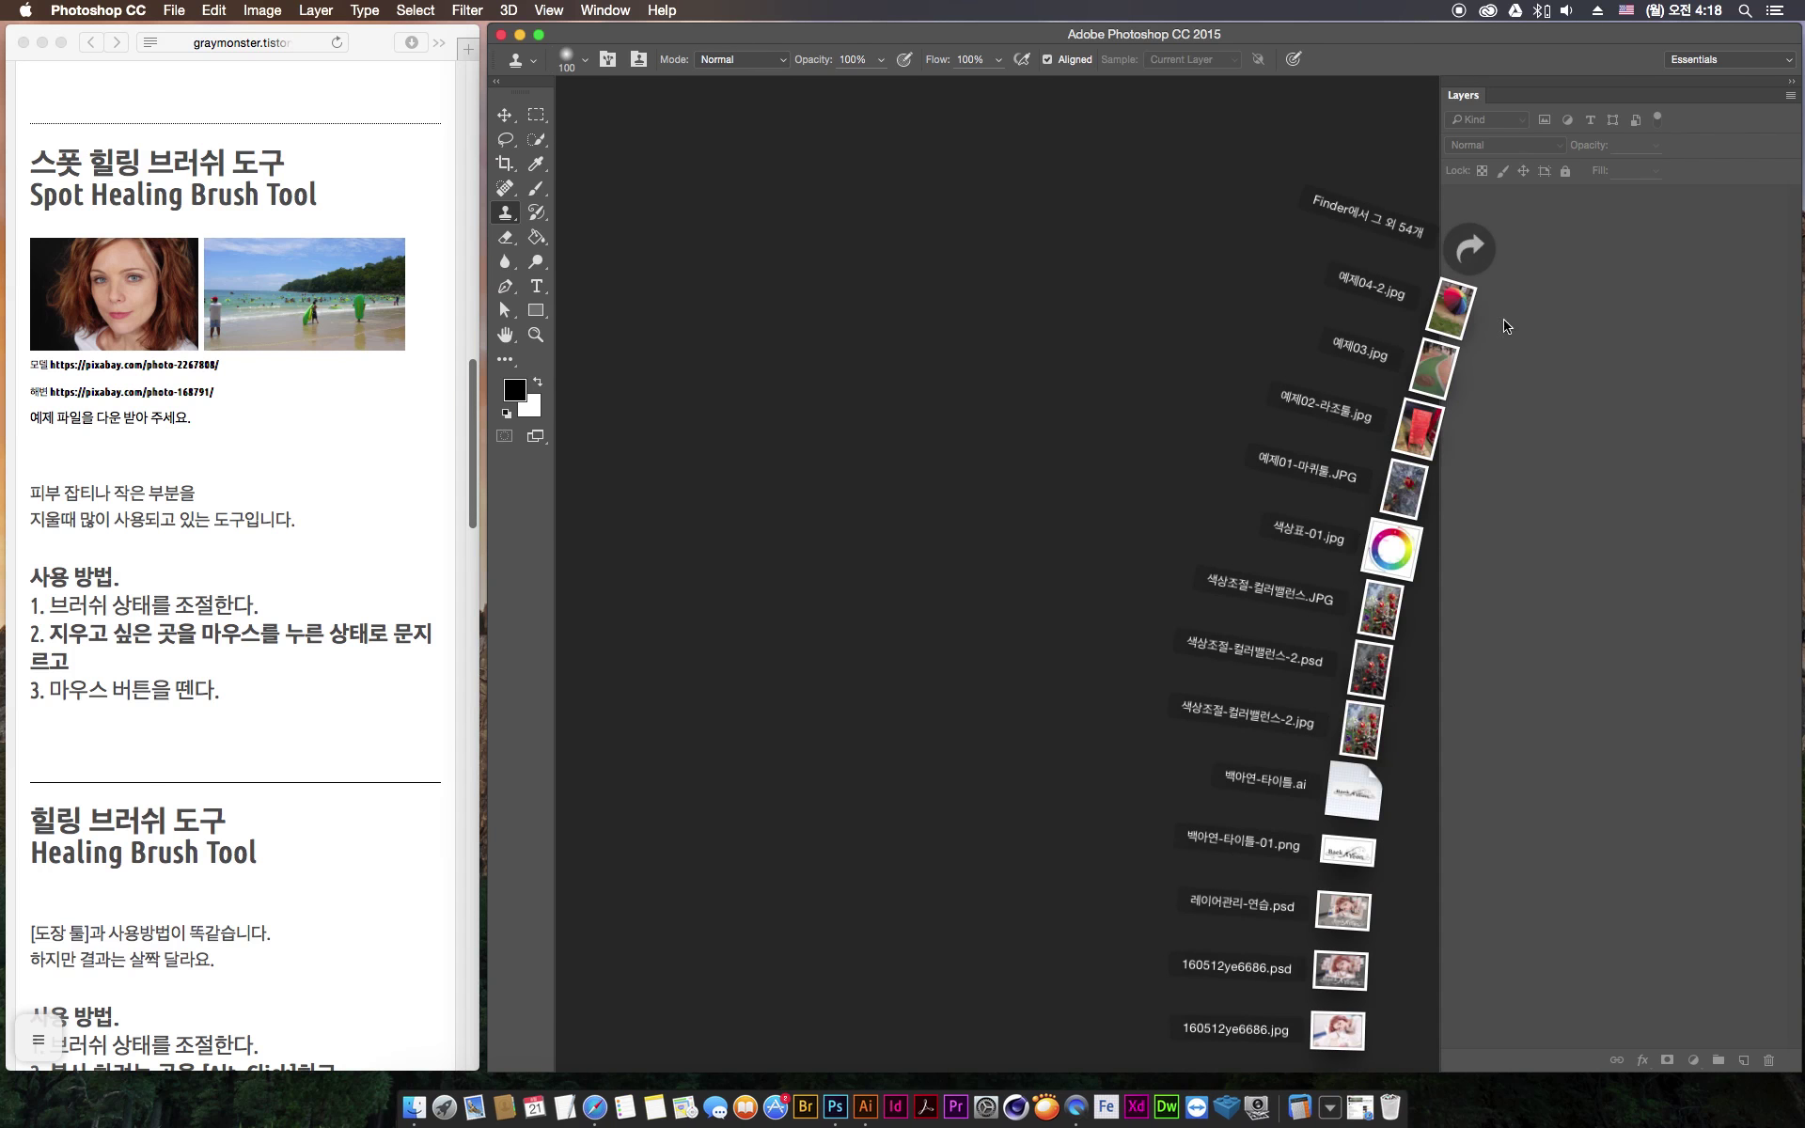
click(414, 1107)
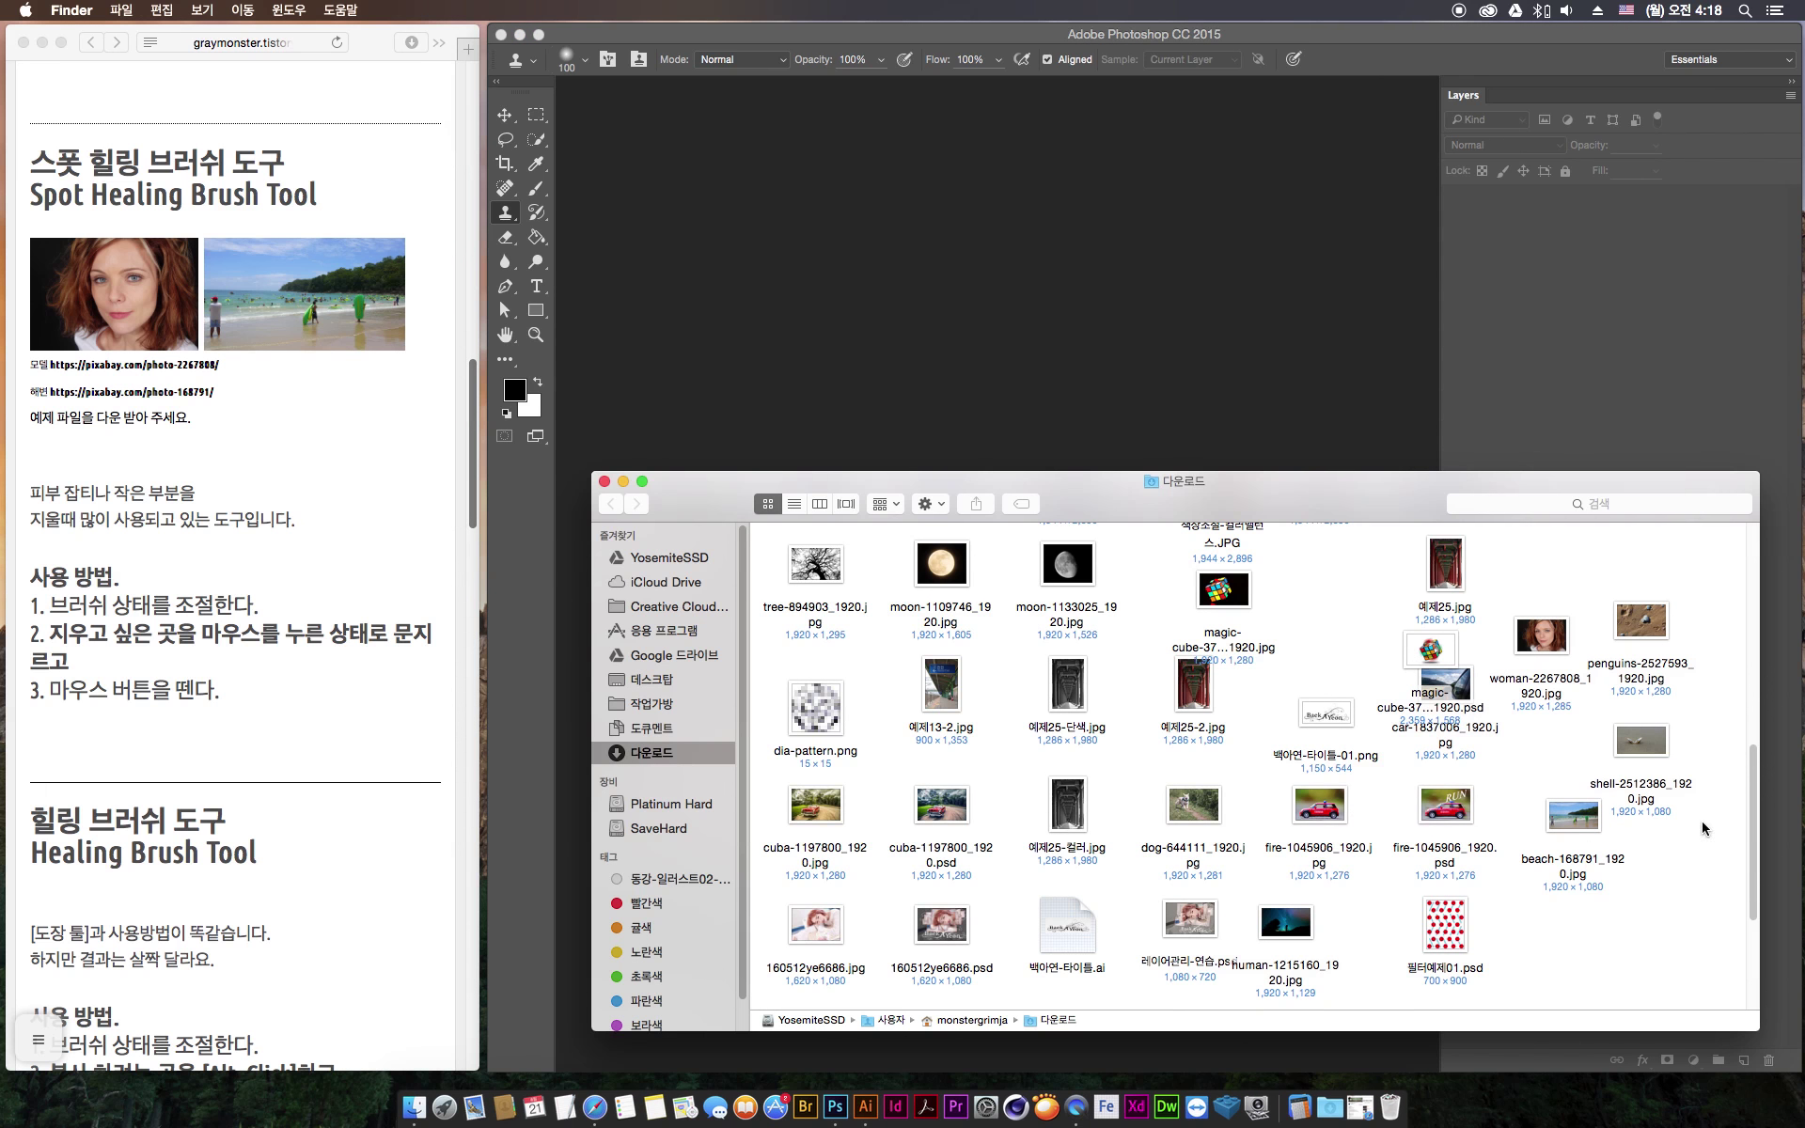
drag(1583, 823, 985, 299)
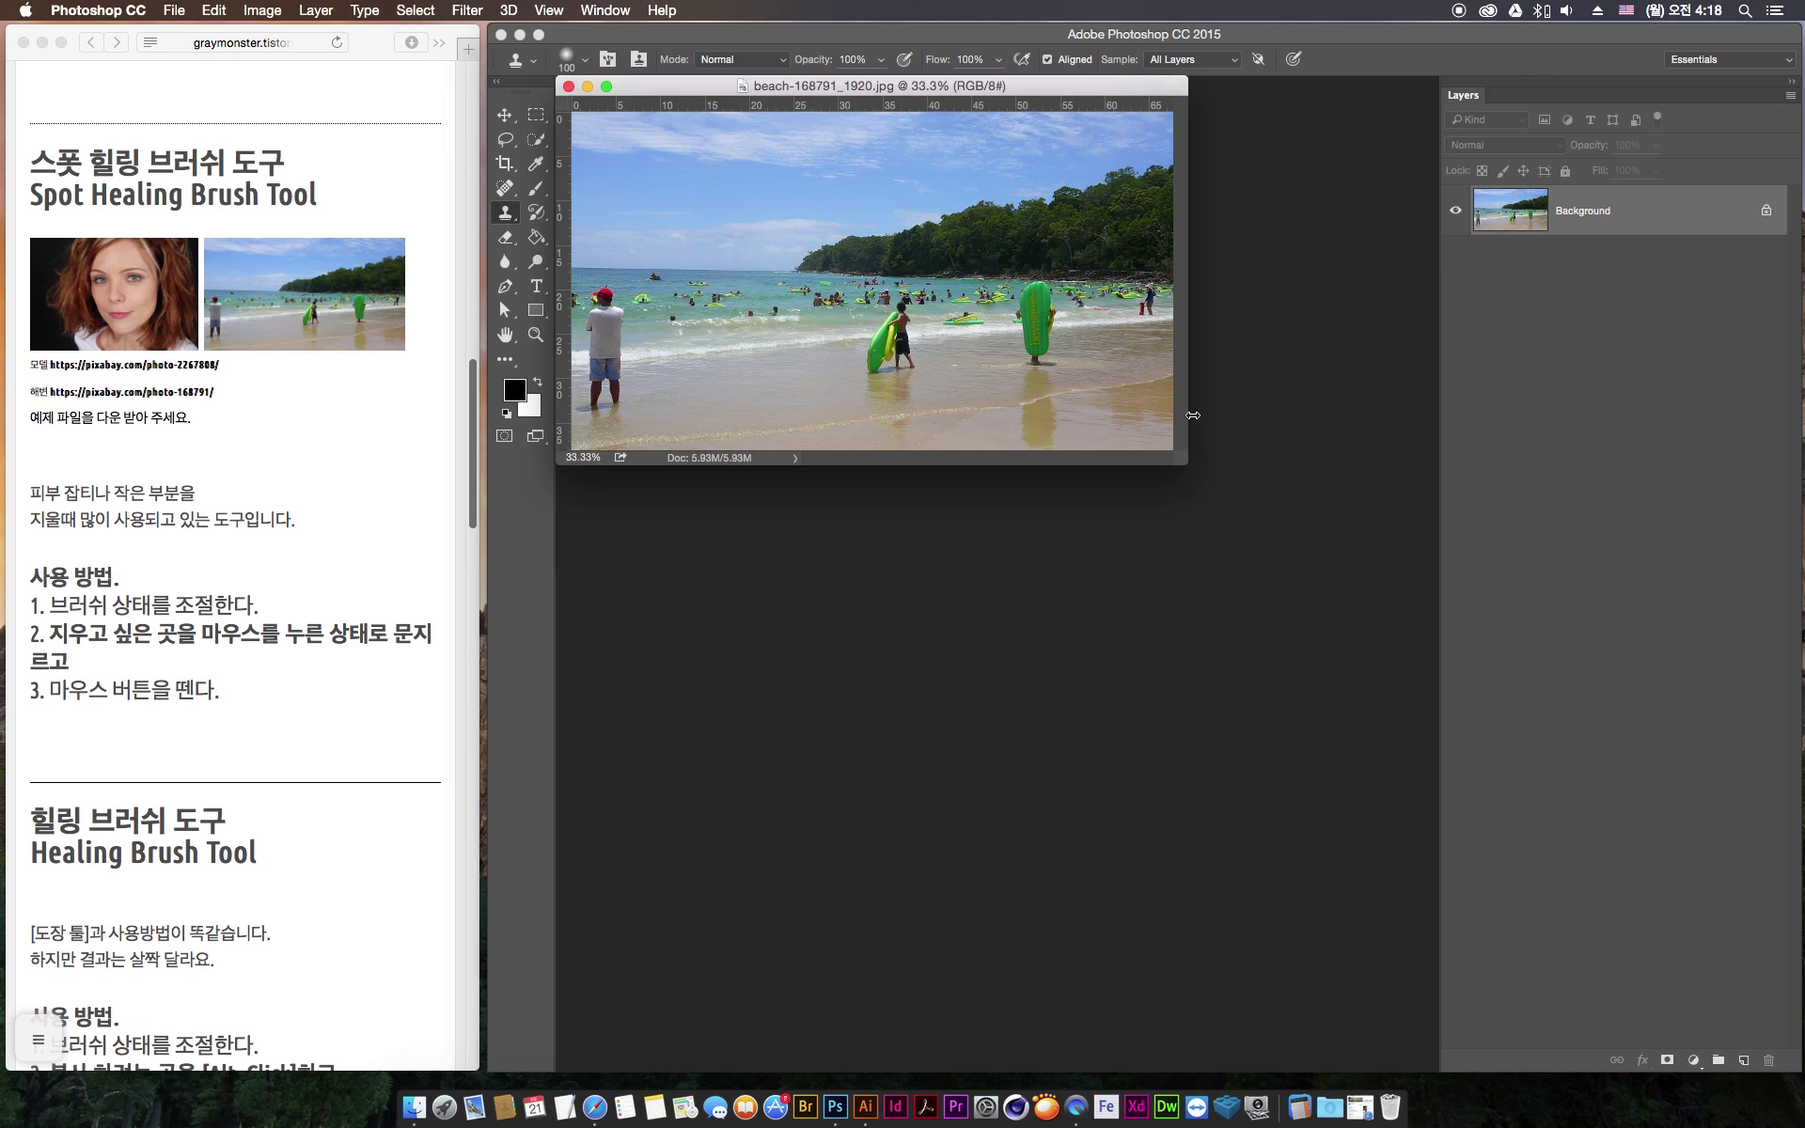
Enlarge the beach photo's window and magnify it to 200% around the man in the red cap and the jet ski
key(super+plus)
drag(1133, 628, 1270, 811)
key(super+plus)
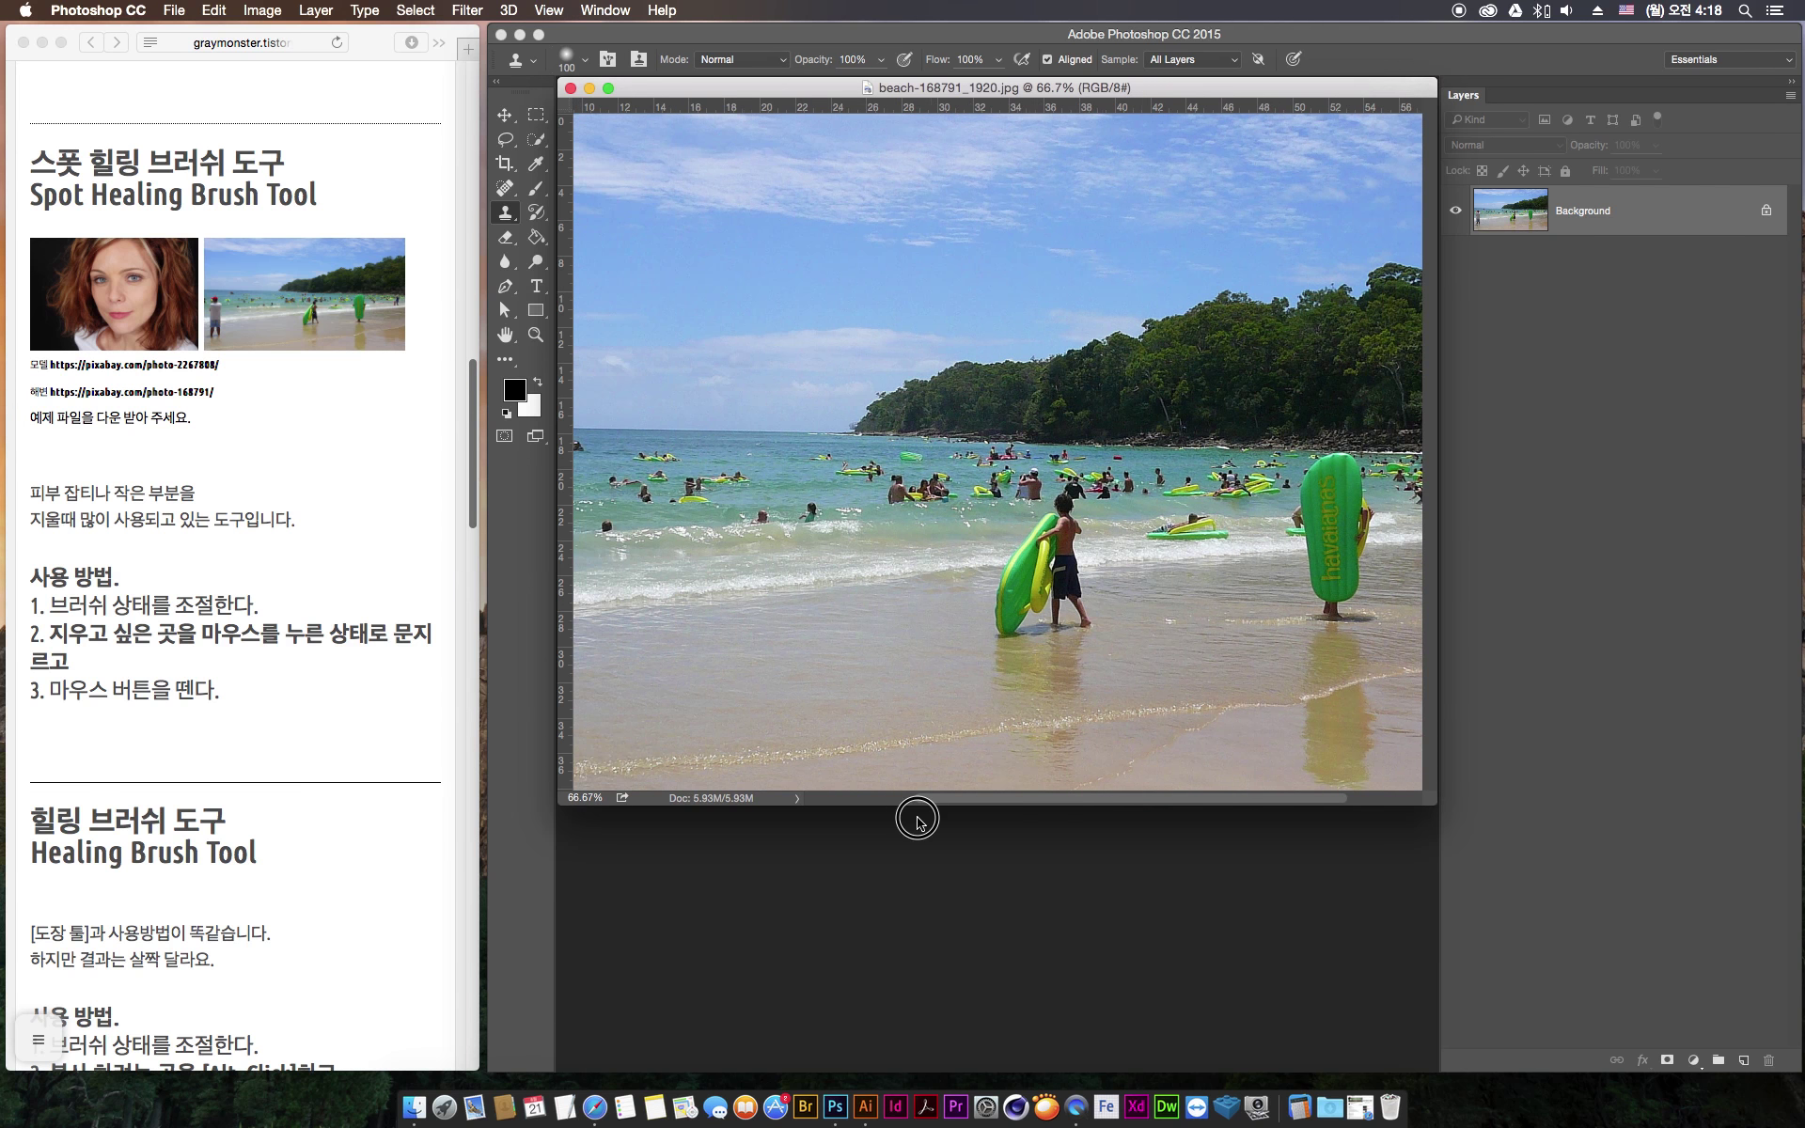
mouse_move(831, 833)
mouse_down()
mouse_move(1261, 842)
mouse_move(818, 810)
mouse_up()
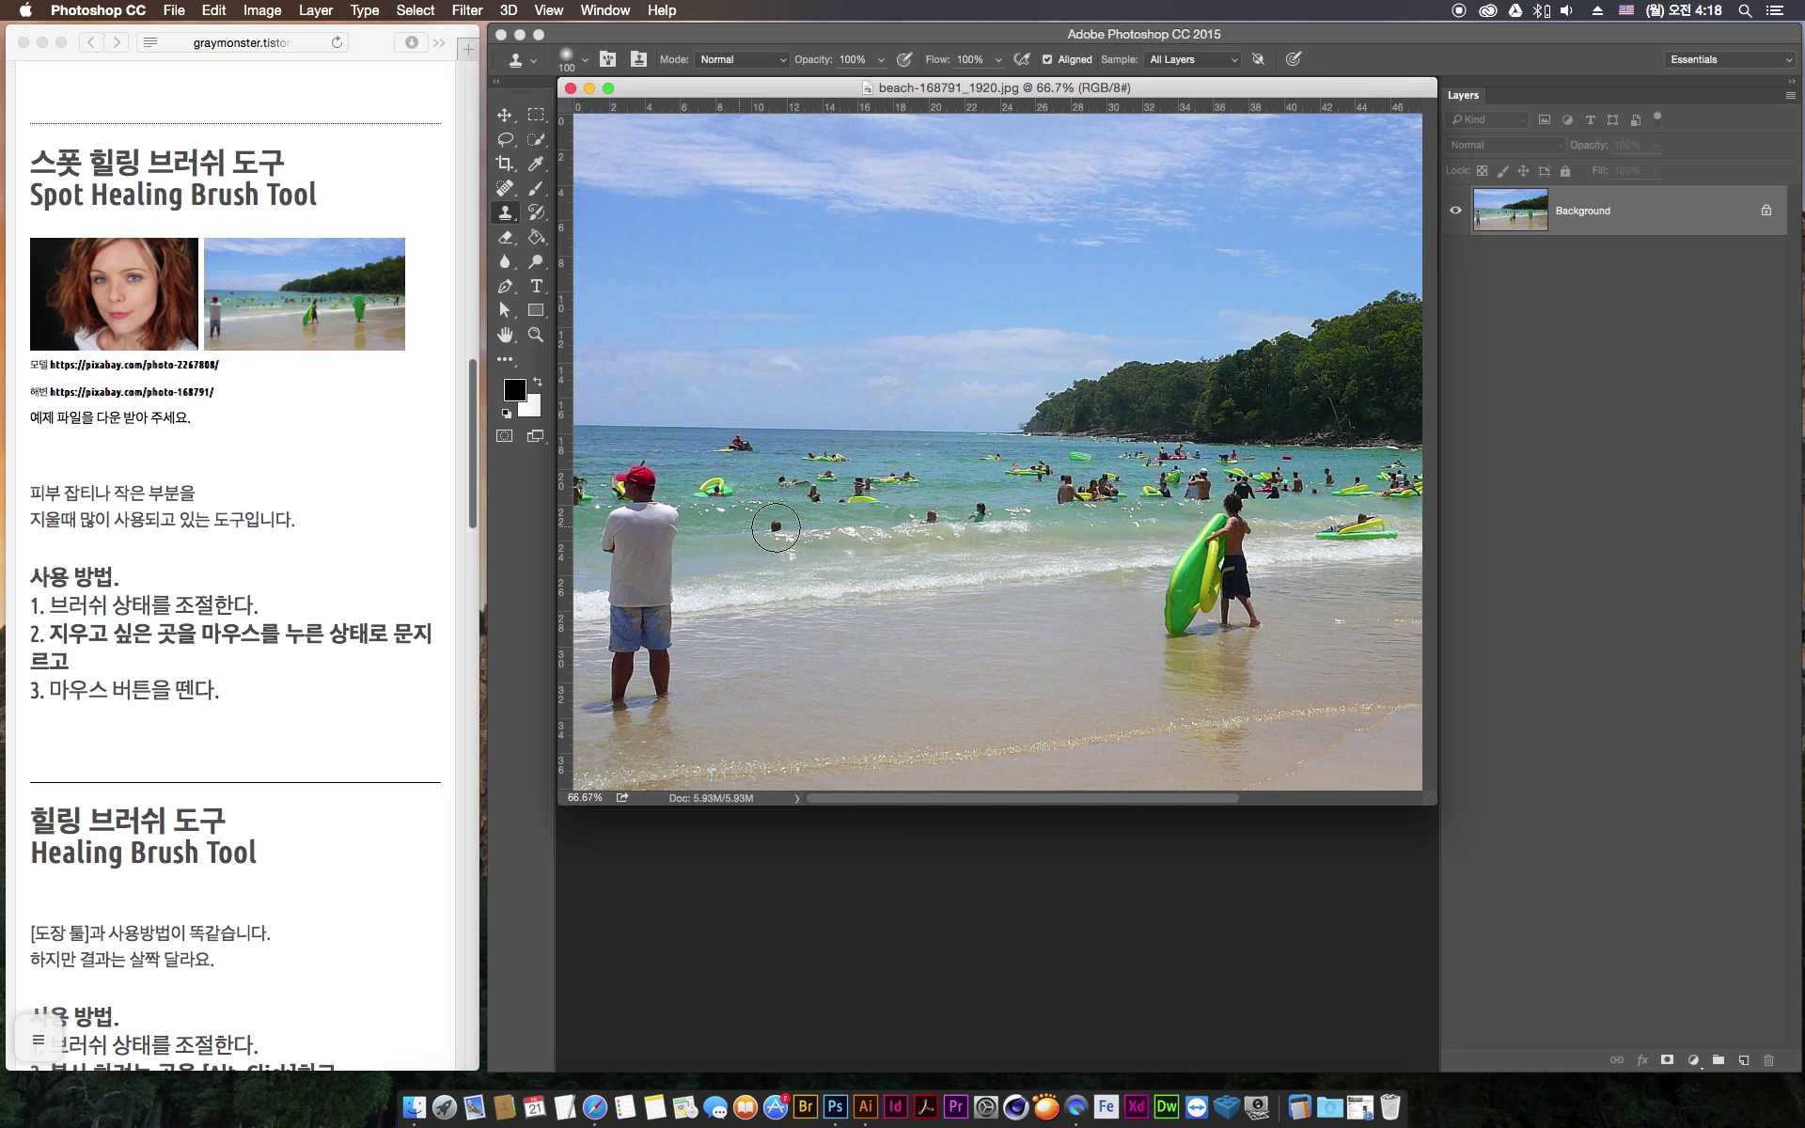
key(super+plus)
key(super+plus)
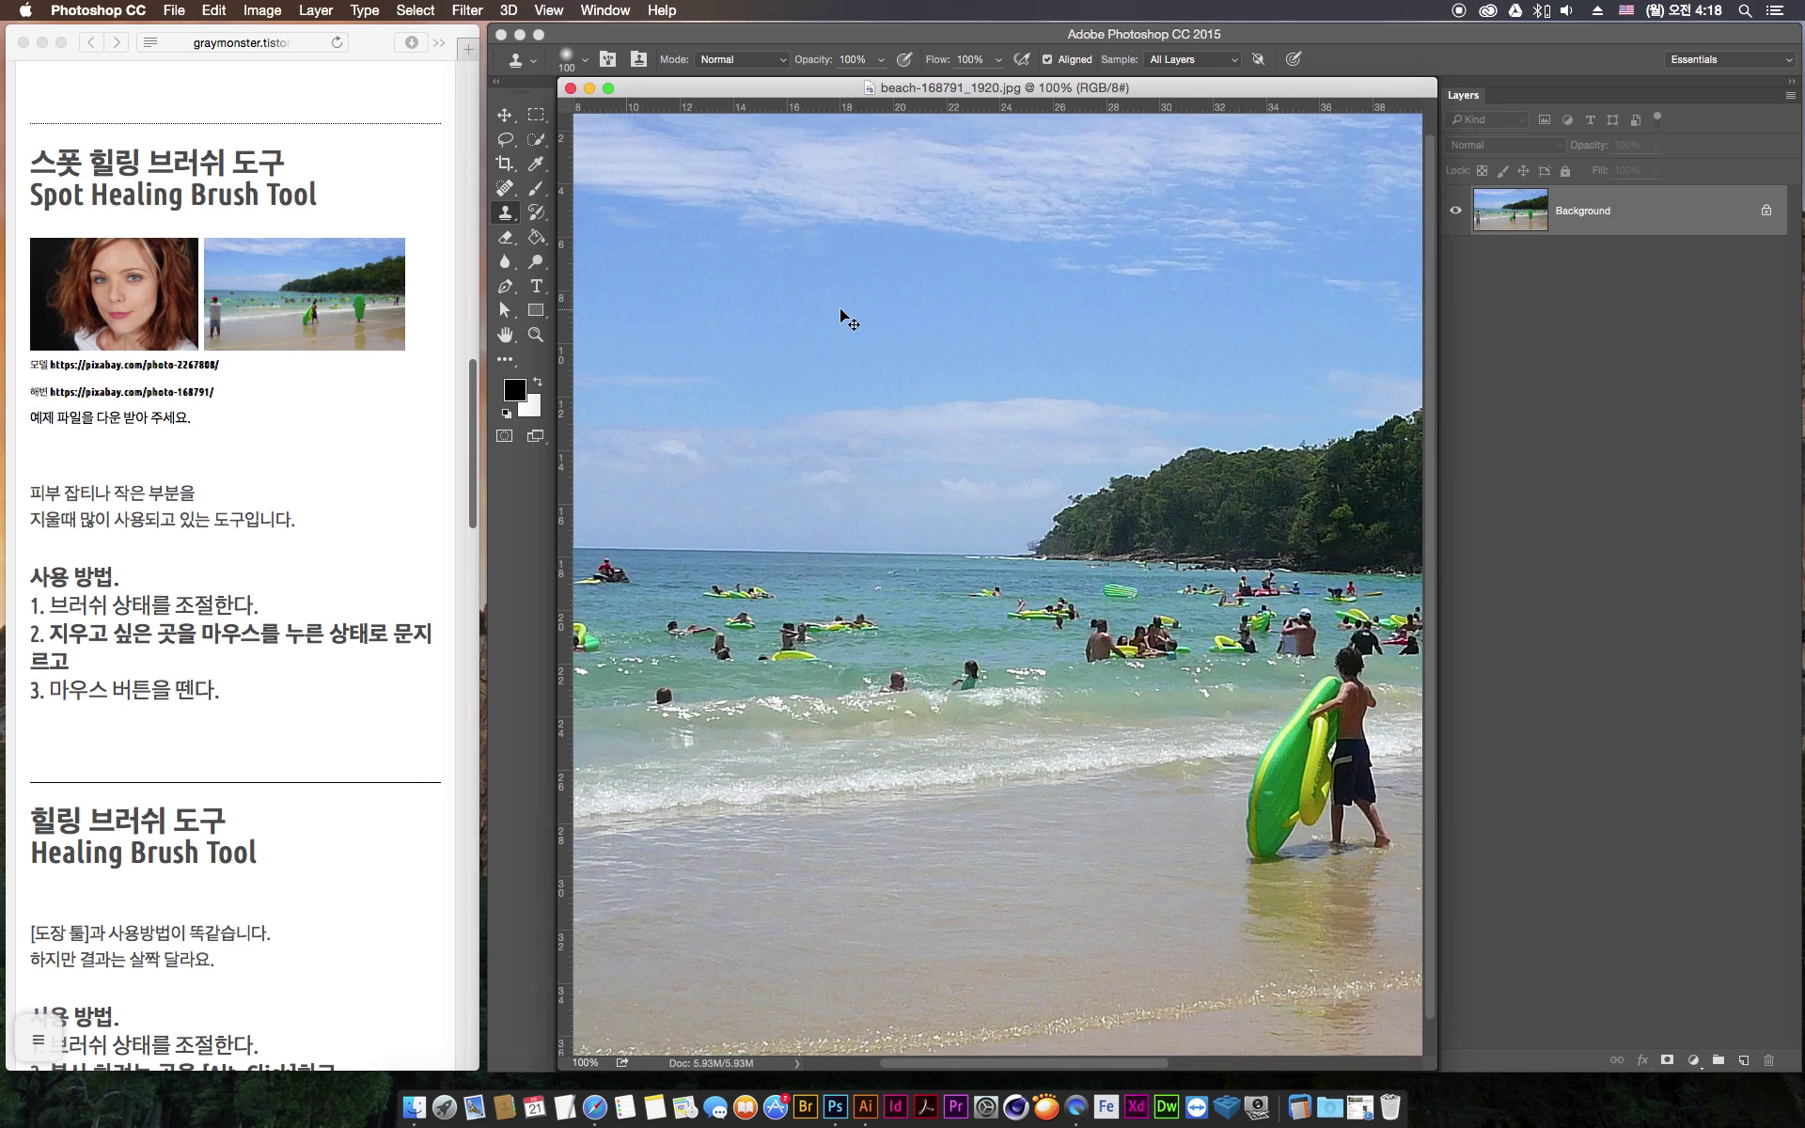
drag(1023, 732, 1410, 660)
drag(602, 527, 1069, 552)
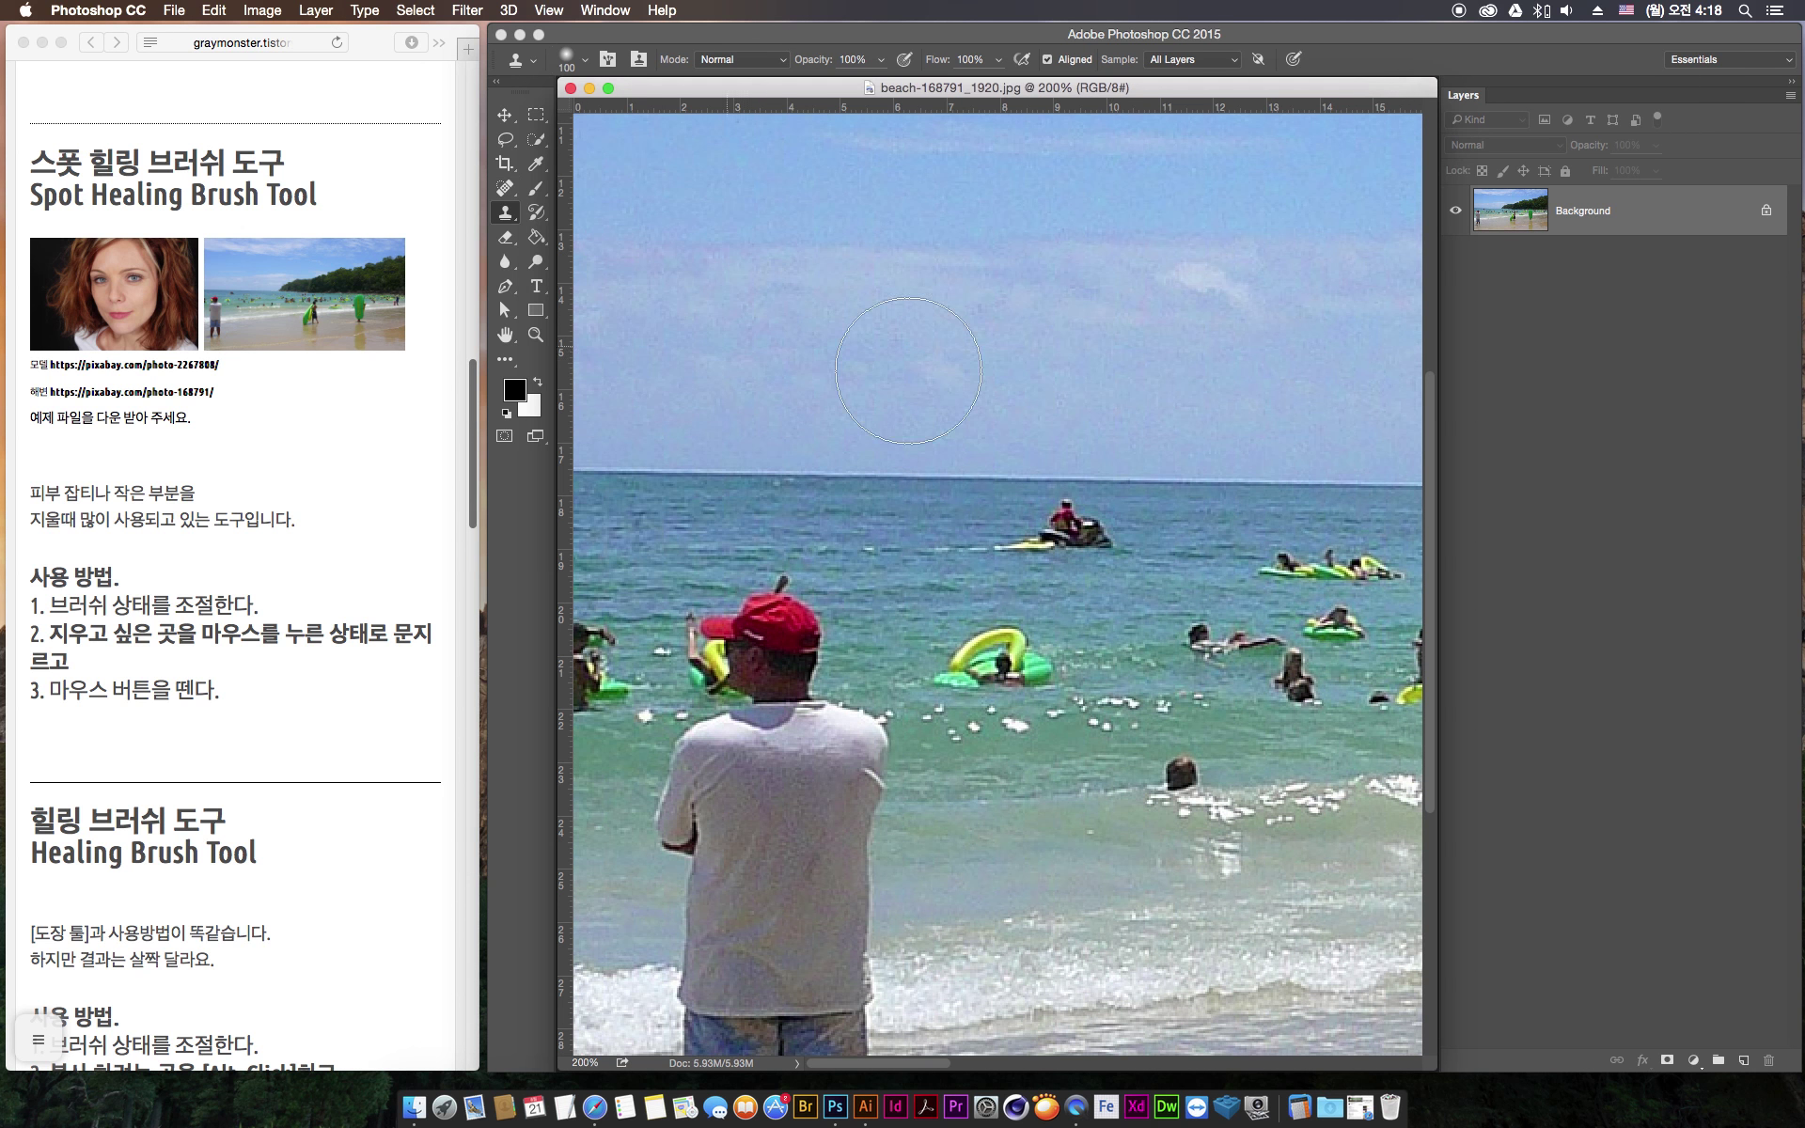
Choose the Clone Stamp Tool and reduce its brush size to 25 px
click(506, 216)
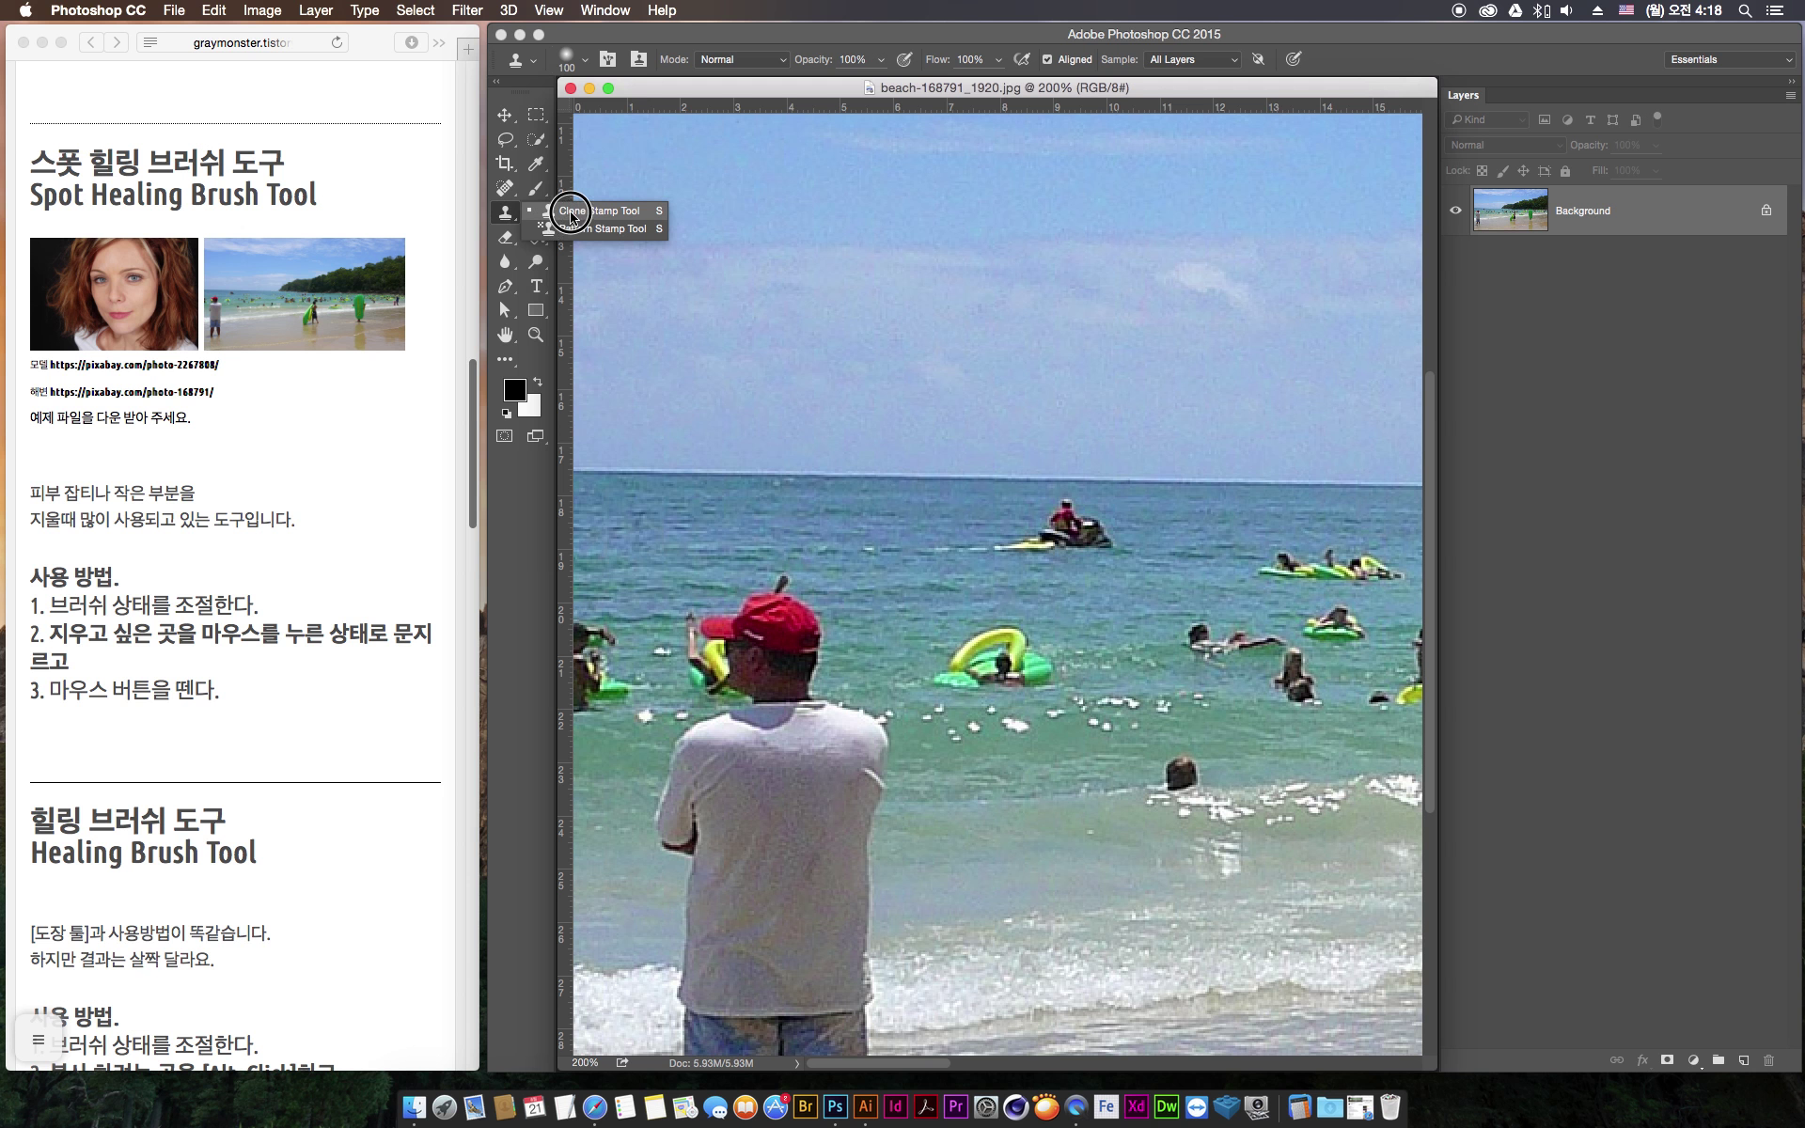
click(567, 210)
key(bracketleft)
key(bracketleft)
key(bracketleft)
key(bracketleft)
key(bracketleft)
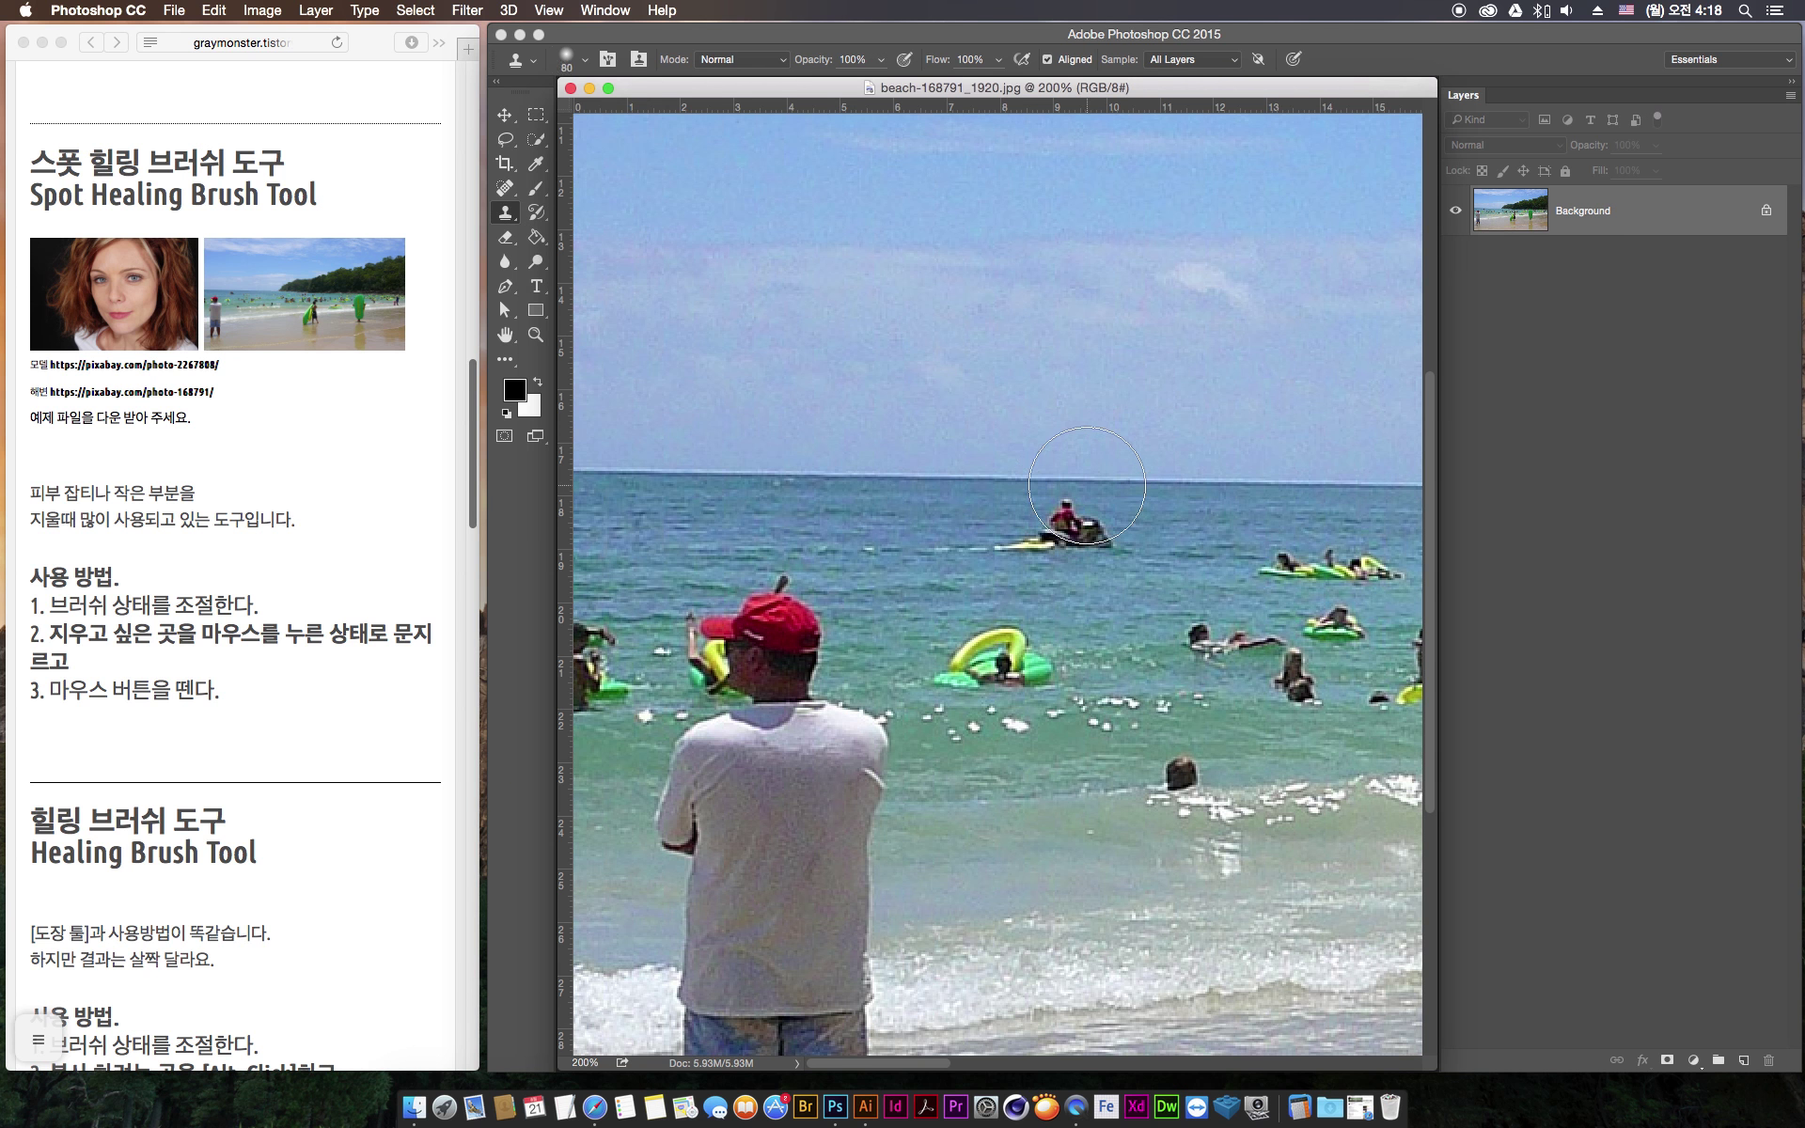
key(bracketleft)
key(bracketleft)
key(bracketleft)
key(bracketleft)
key(bracketleft)
Remove the jet ski, its rider and the yellow front part by cloning nearby sea water over them
alt+click(1187, 510)
mouse_move(1080, 508)
mouse_down()
mouse_move(1100, 536)
mouse_move(1062, 531)
mouse_up()
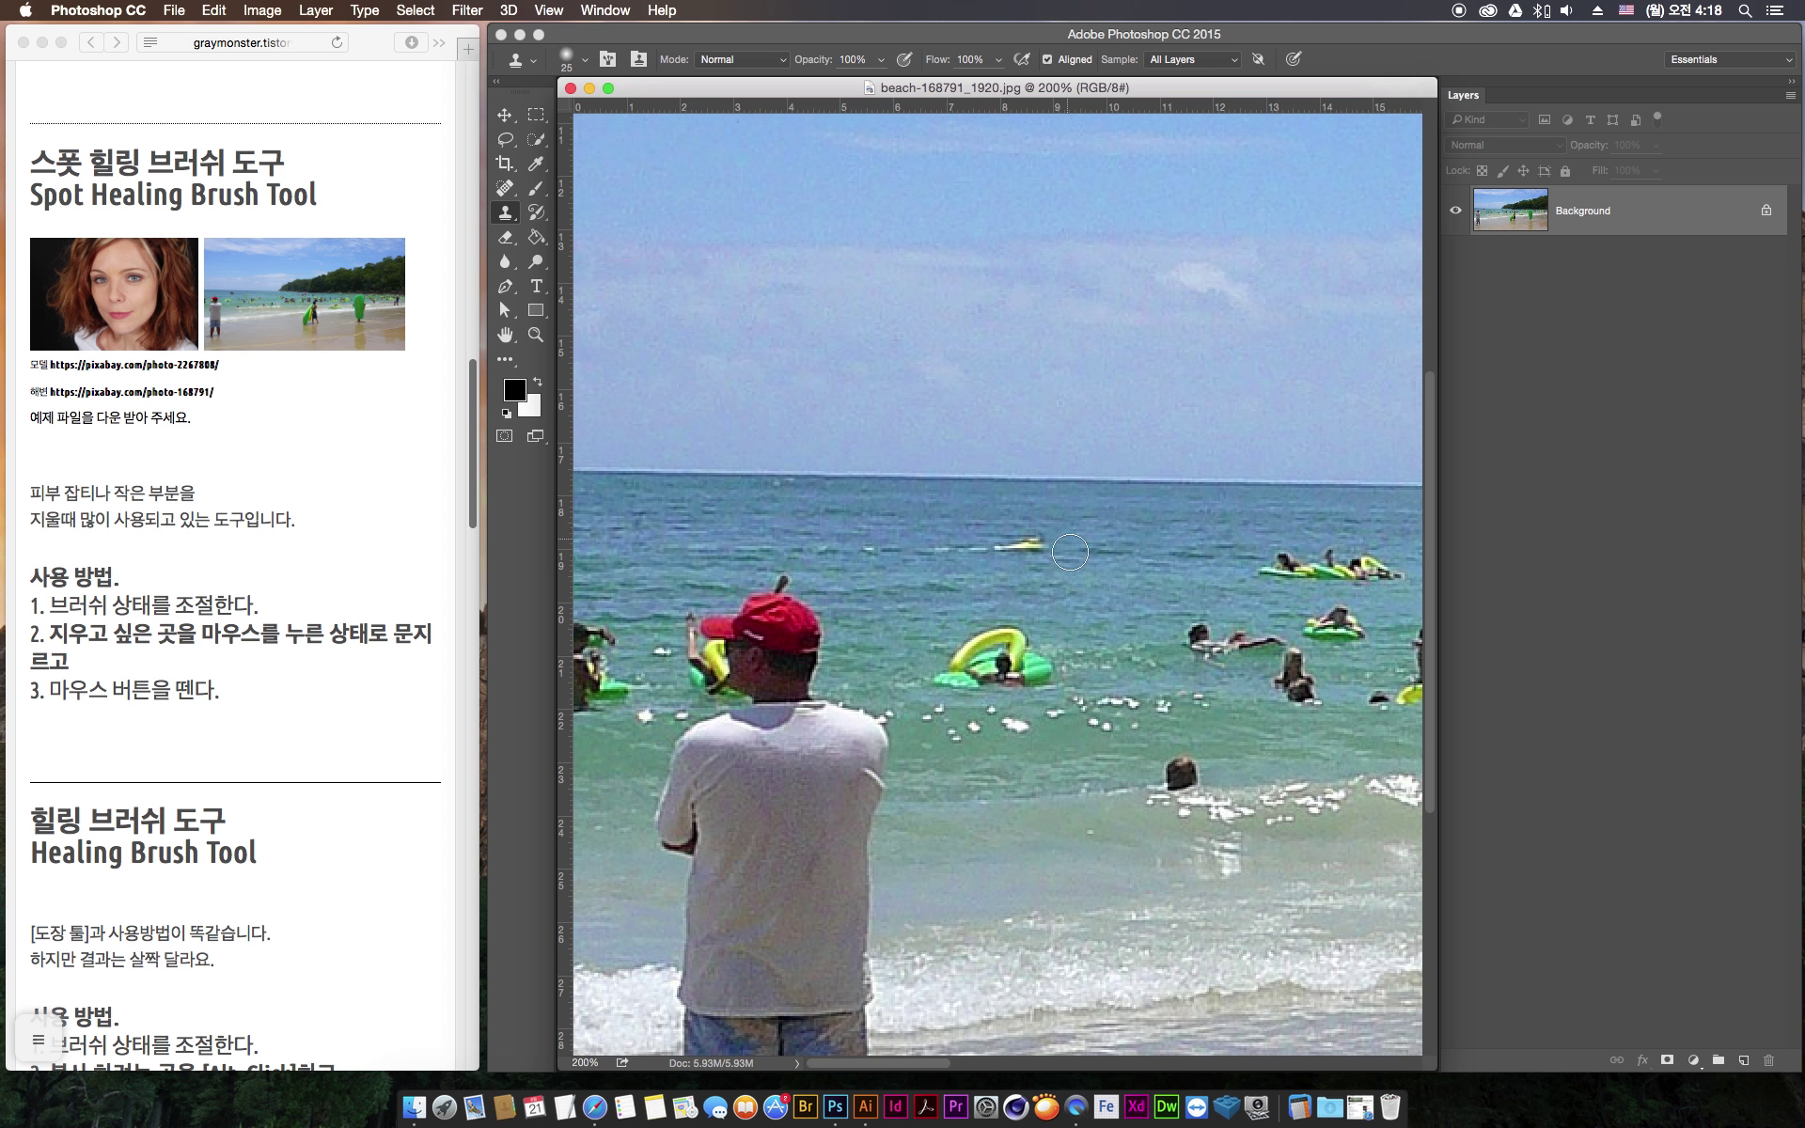
alt+click(886, 517)
mouse_move(988, 545)
mouse_down()
mouse_move(1012, 536)
mouse_move(1007, 496)
mouse_move(928, 406)
mouse_up()
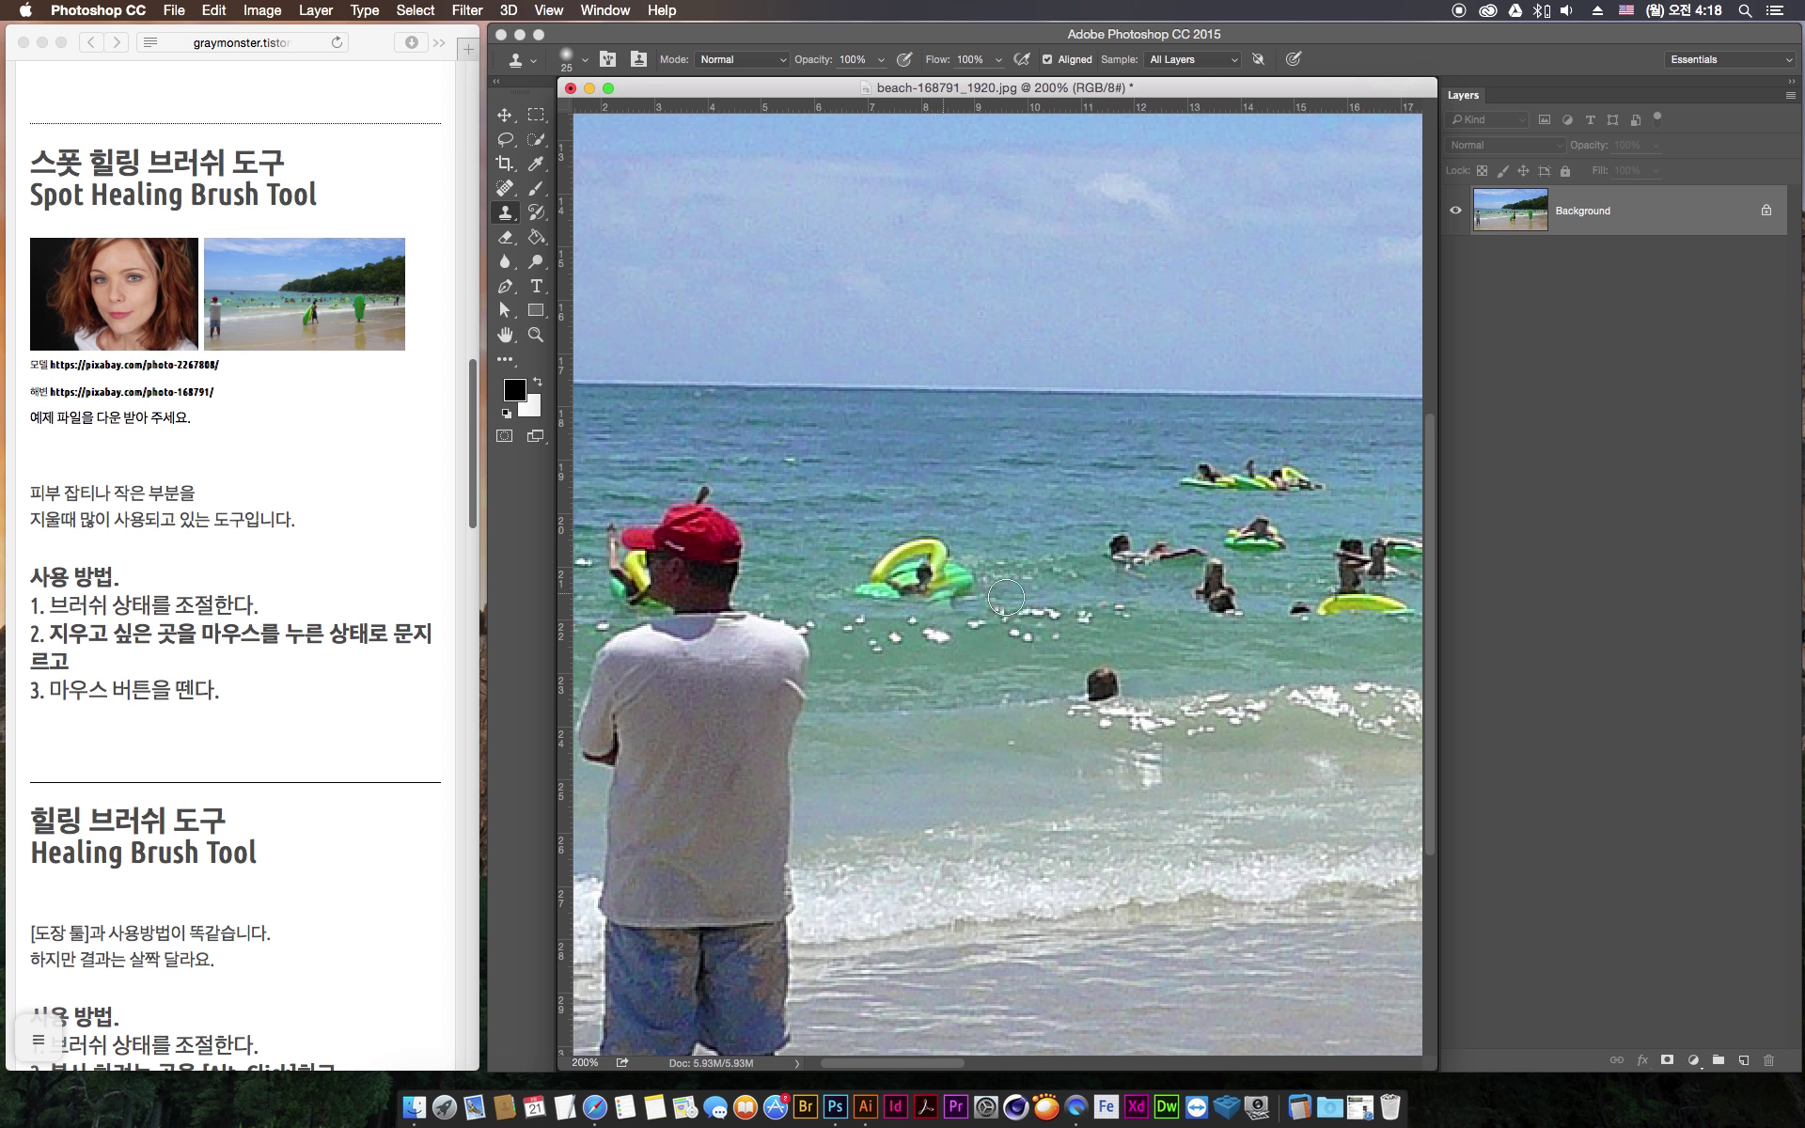
Try covering the swimmer on the green and yellow float with water sampled near the horizon, and undo the strokes
drag(939, 582, 932, 590)
click(987, 418)
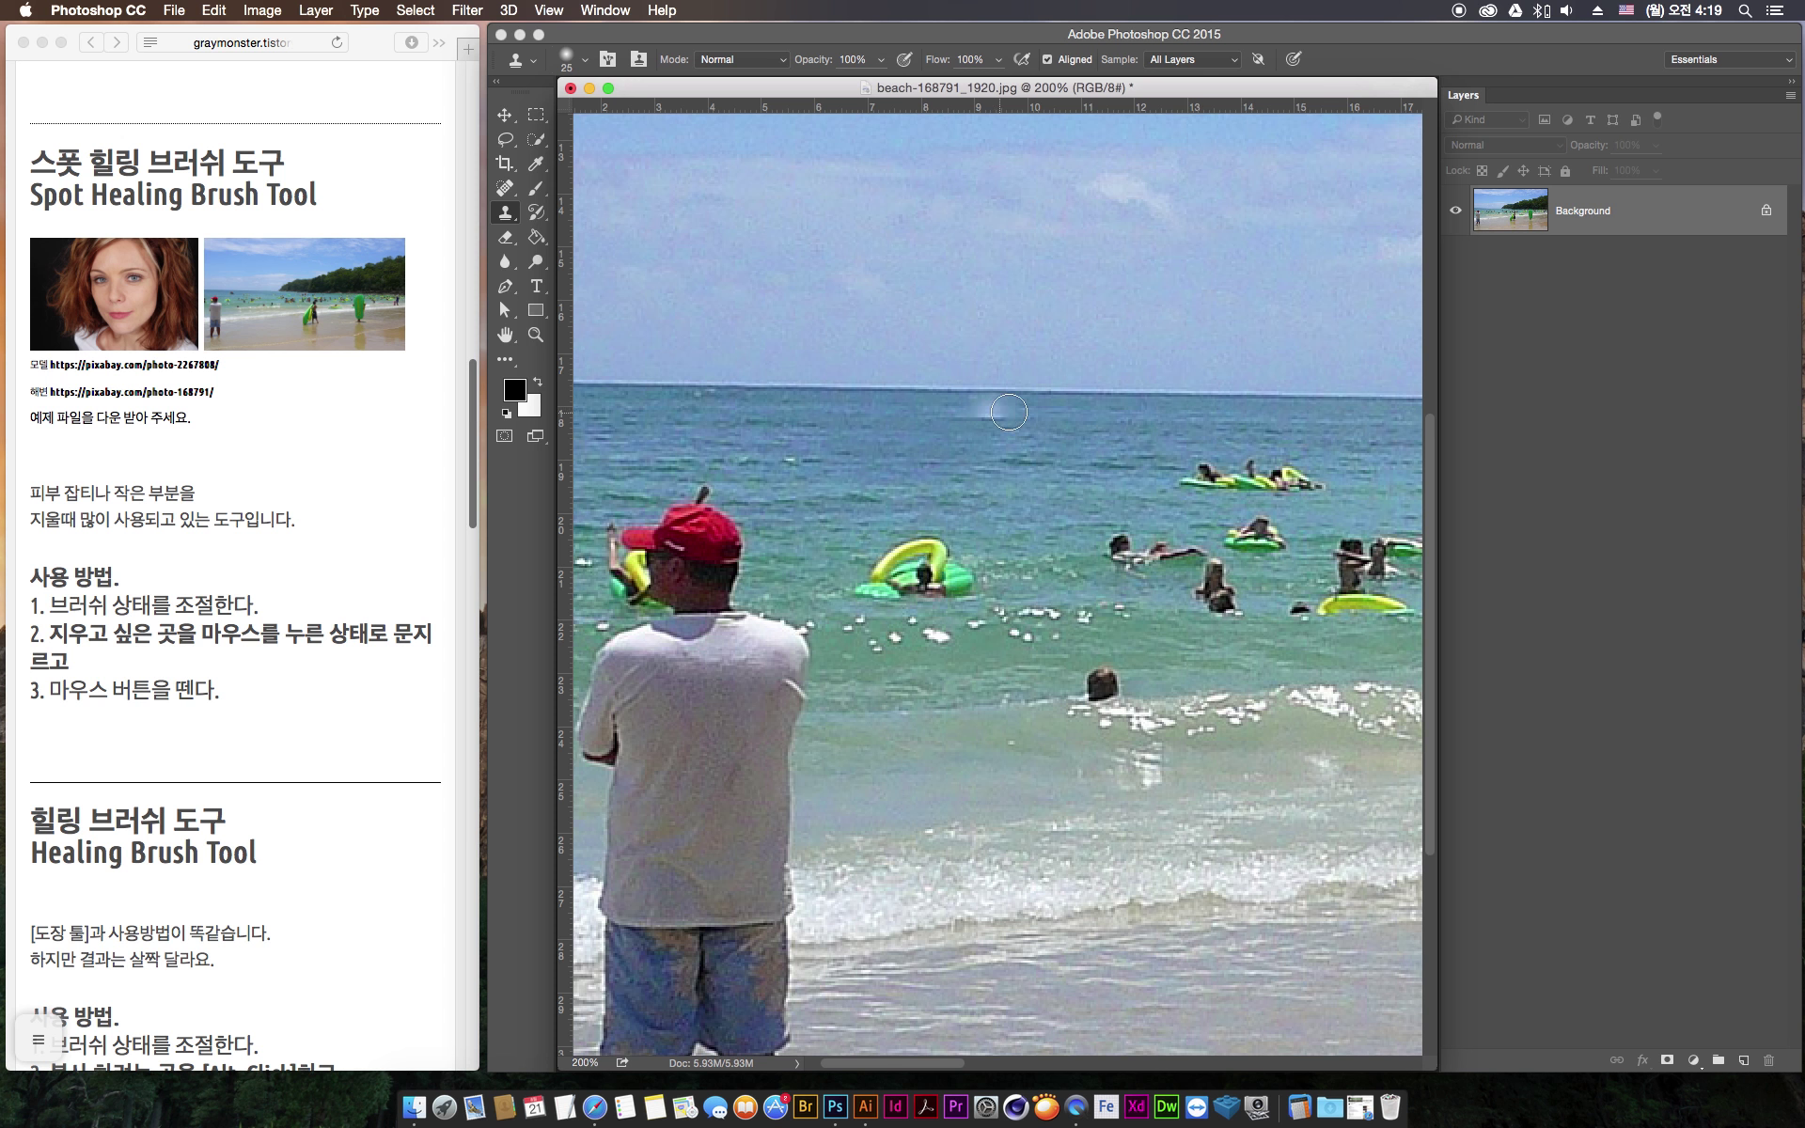
key(super+z)
mouse_move(961, 604)
mouse_down()
mouse_move(951, 548)
mouse_move(959, 576)
mouse_move(919, 563)
mouse_move(866, 584)
mouse_move(943, 540)
mouse_move(949, 553)
mouse_up()
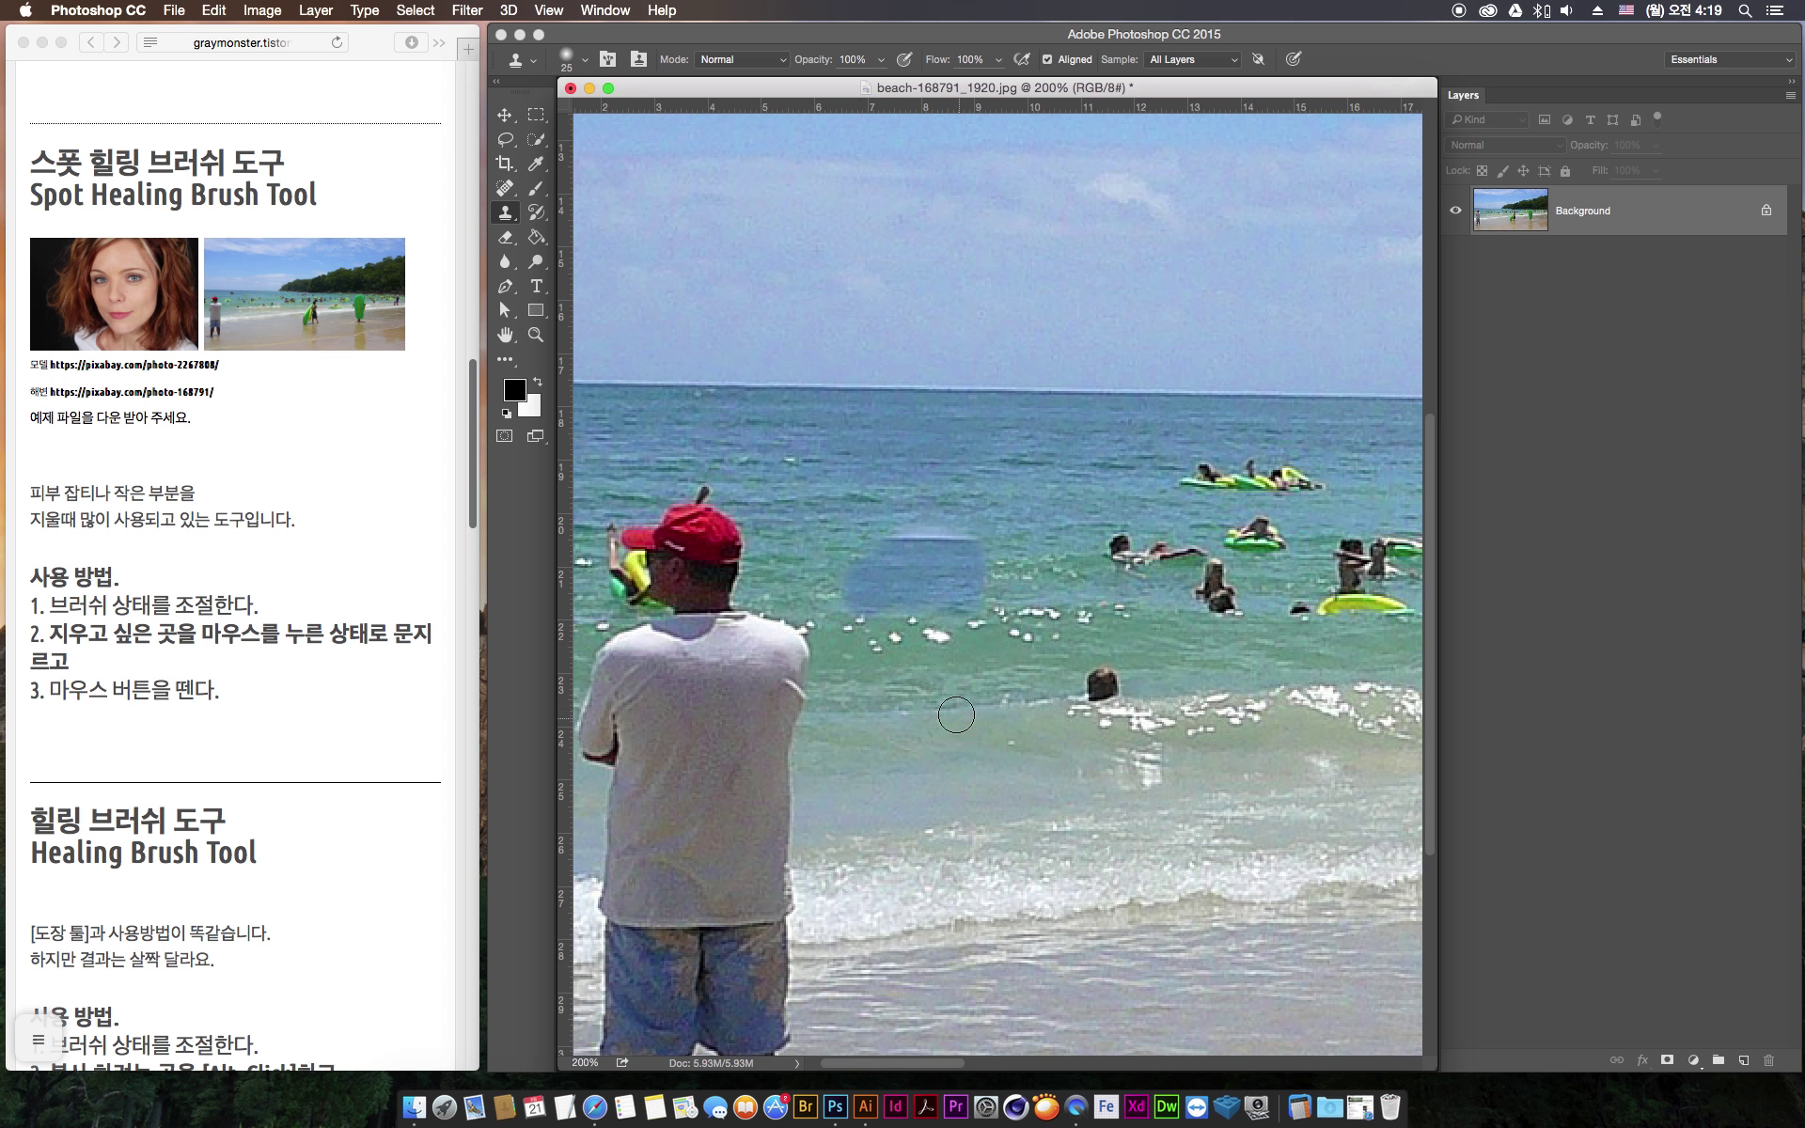
key(super+z)
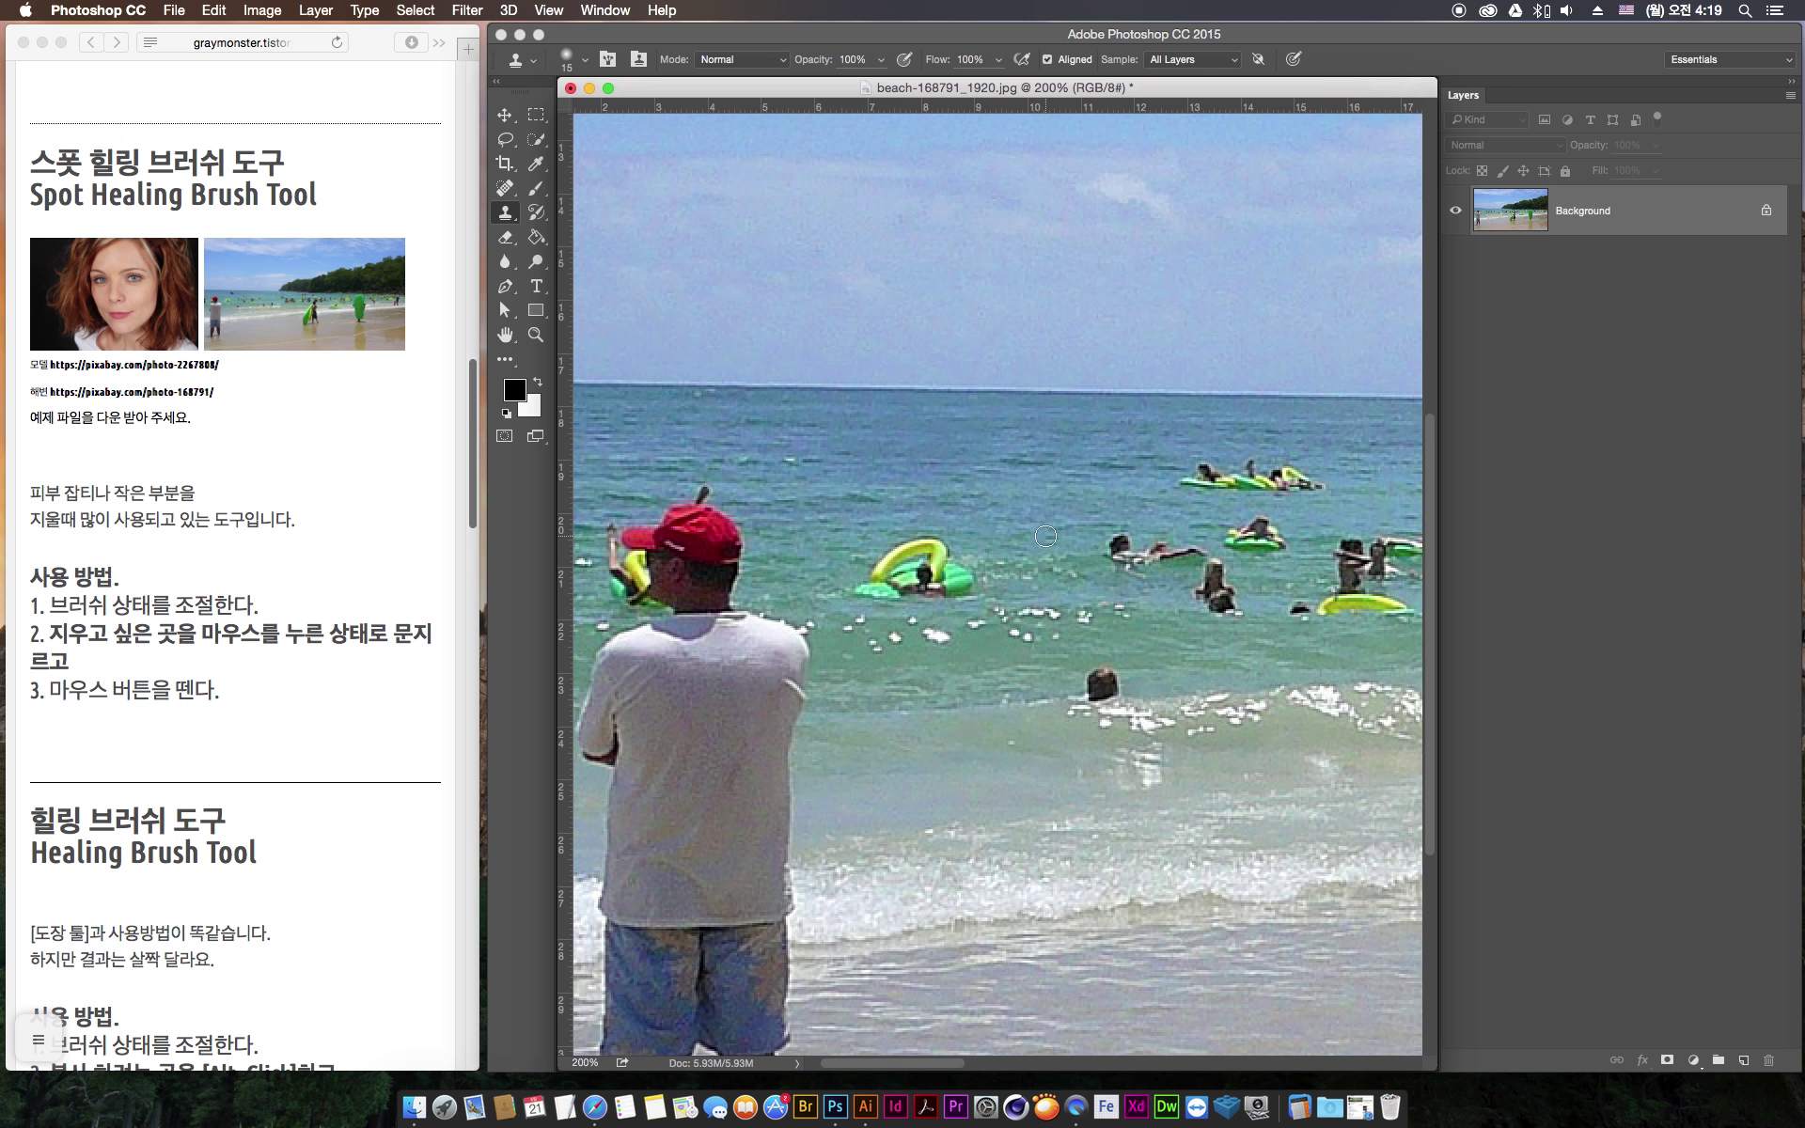
Reduce the brush to 15 px and cover the swimmer and the green and yellow float with water sampled beside them
mouse_move(971, 555)
mouse_down()
mouse_move(959, 591)
mouse_move(938, 539)
mouse_move(958, 606)
mouse_up()
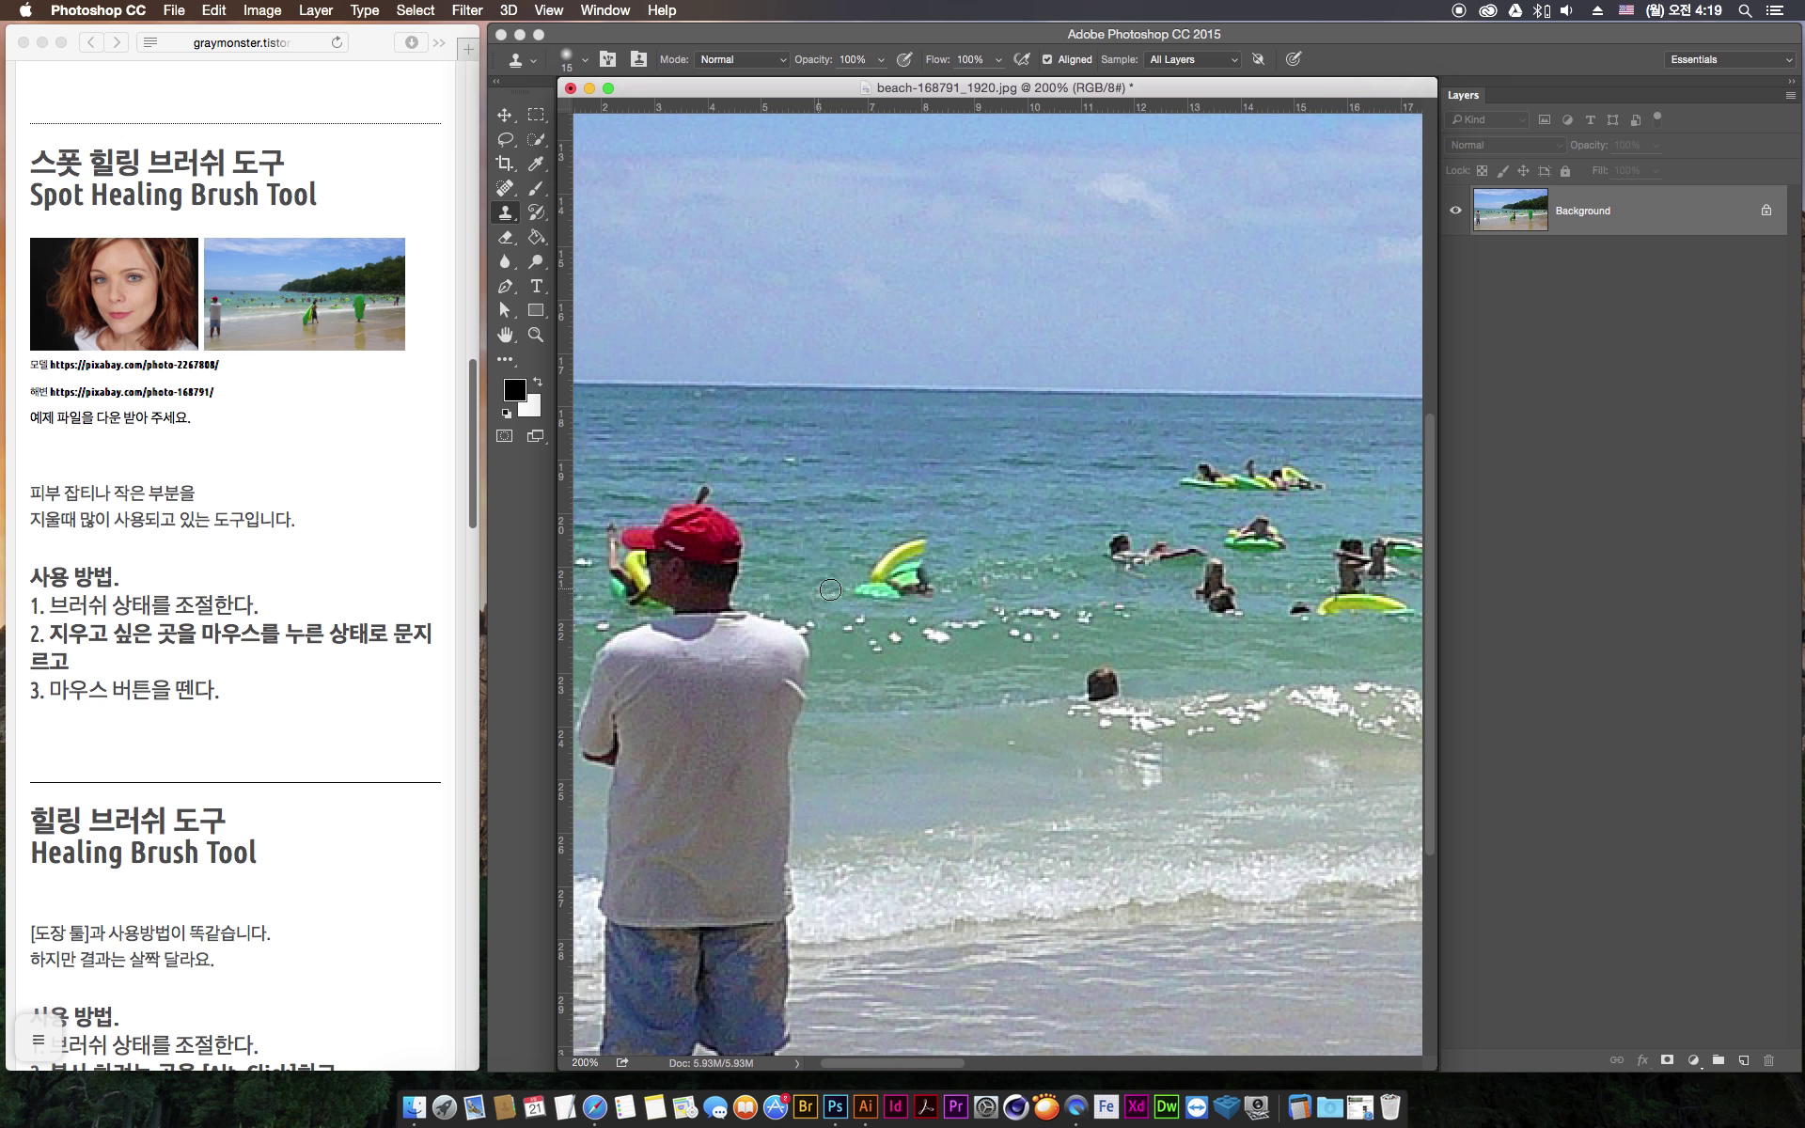
mouse_move(854, 584)
mouse_down()
mouse_move(871, 600)
mouse_move(873, 571)
mouse_up()
mouse_move(929, 575)
mouse_down()
mouse_move(915, 540)
mouse_move(878, 583)
mouse_up()
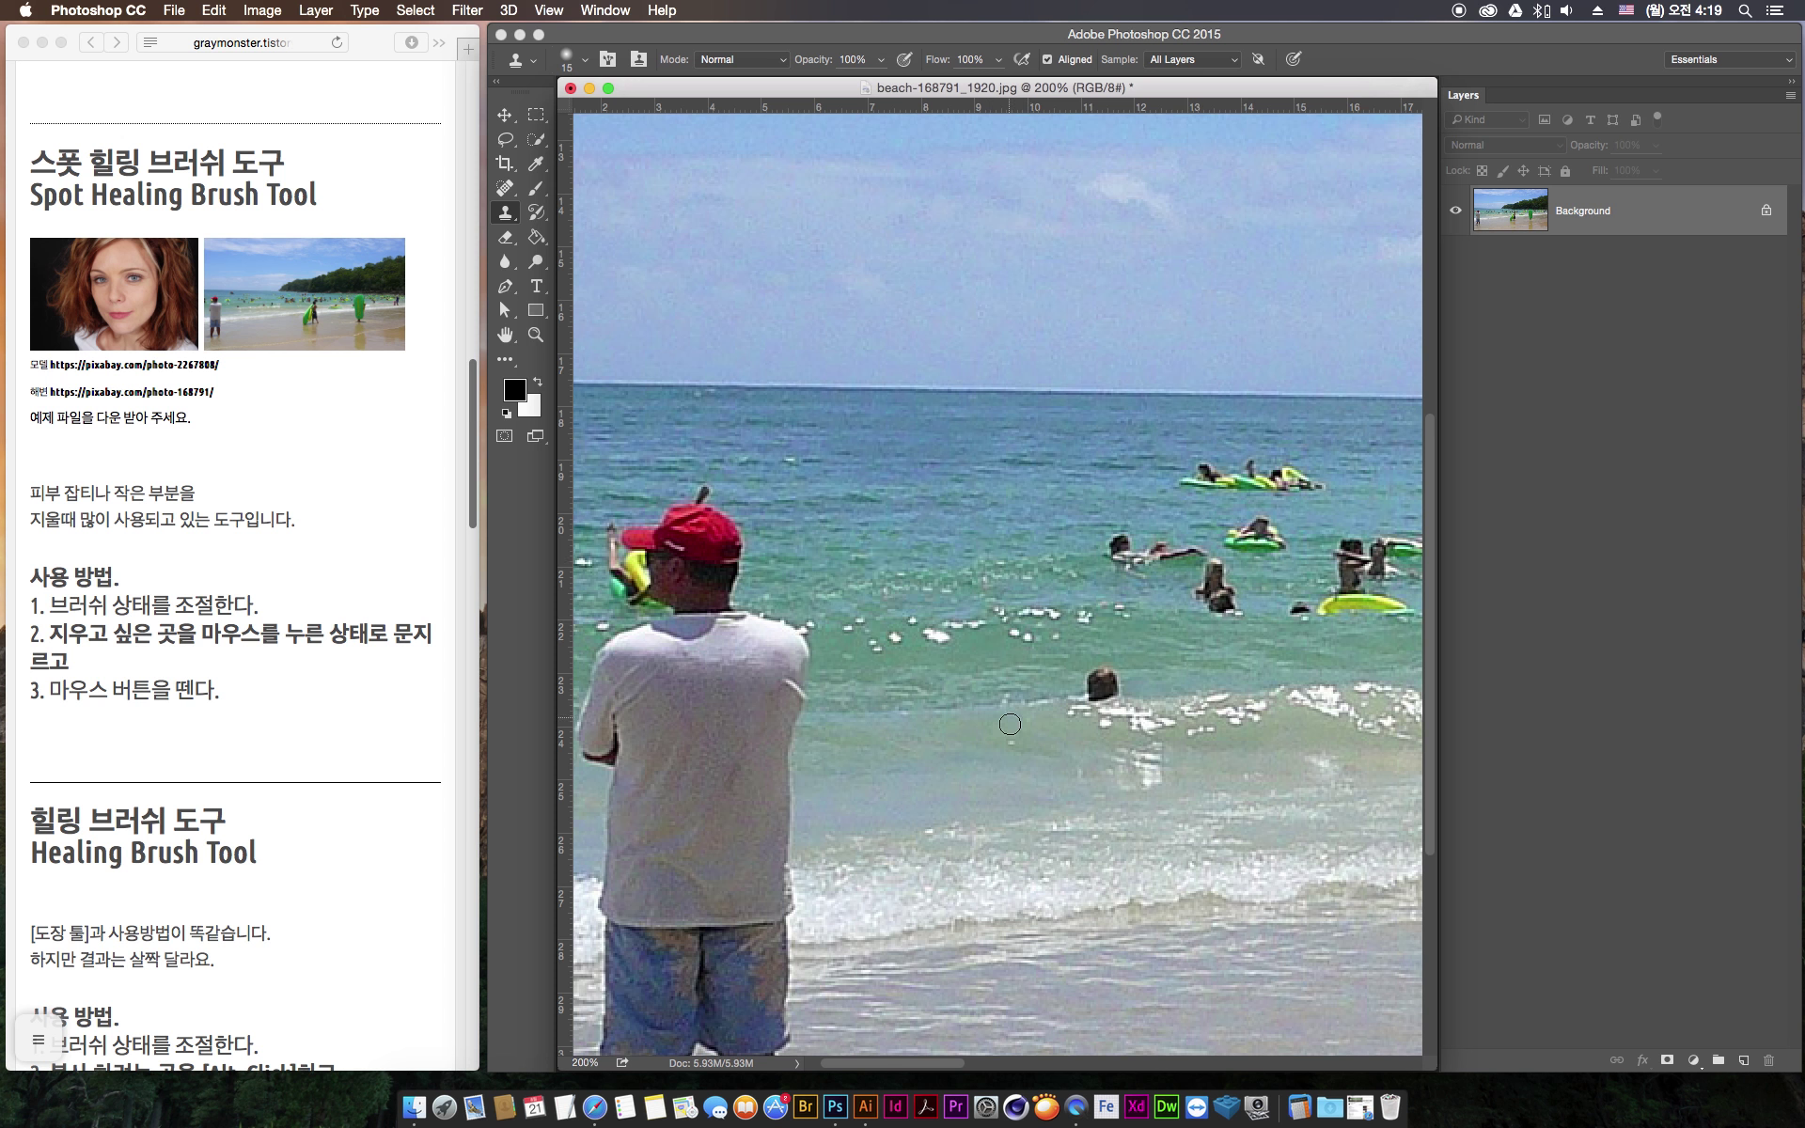
key(super+minus)
key(super+minus)
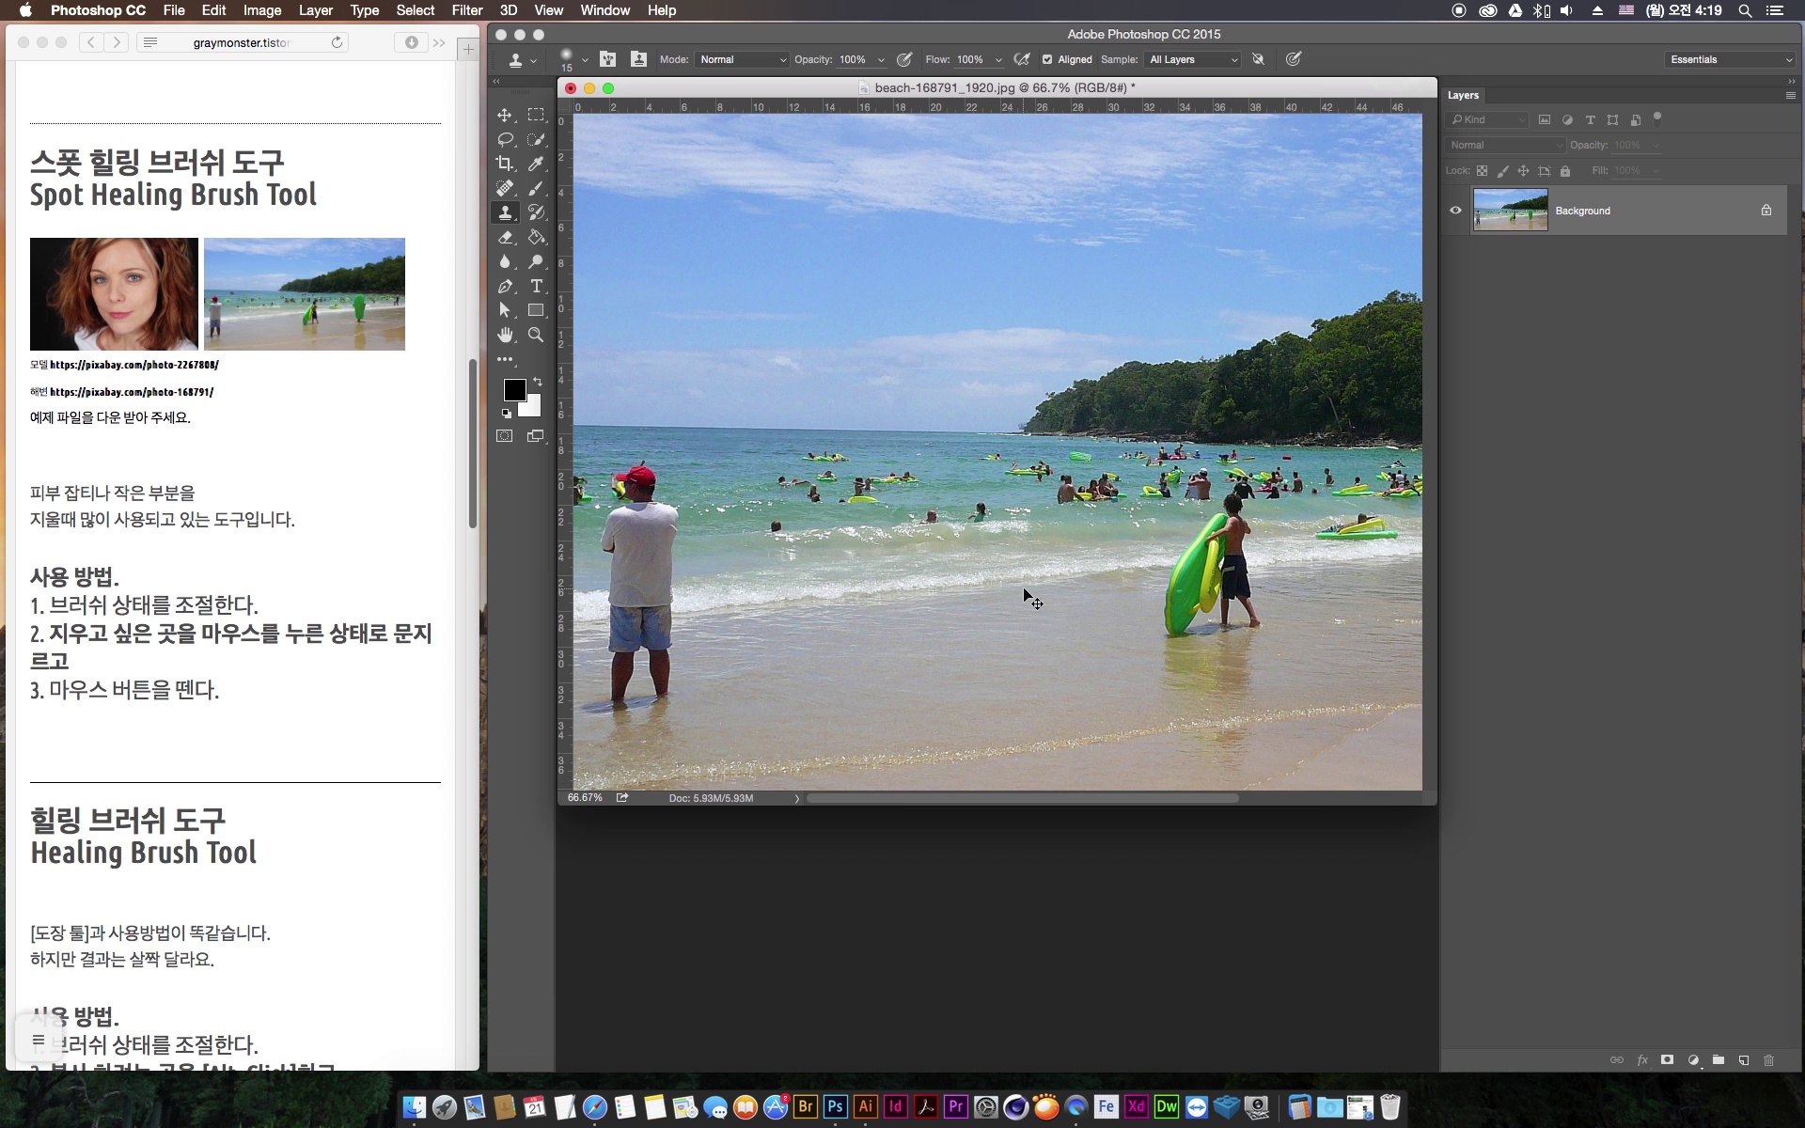
Undo the clone strokes that removed the jet ski and the swimmer on the green and yellow float
key(super+plus)
drag(834, 713, 1059, 696)
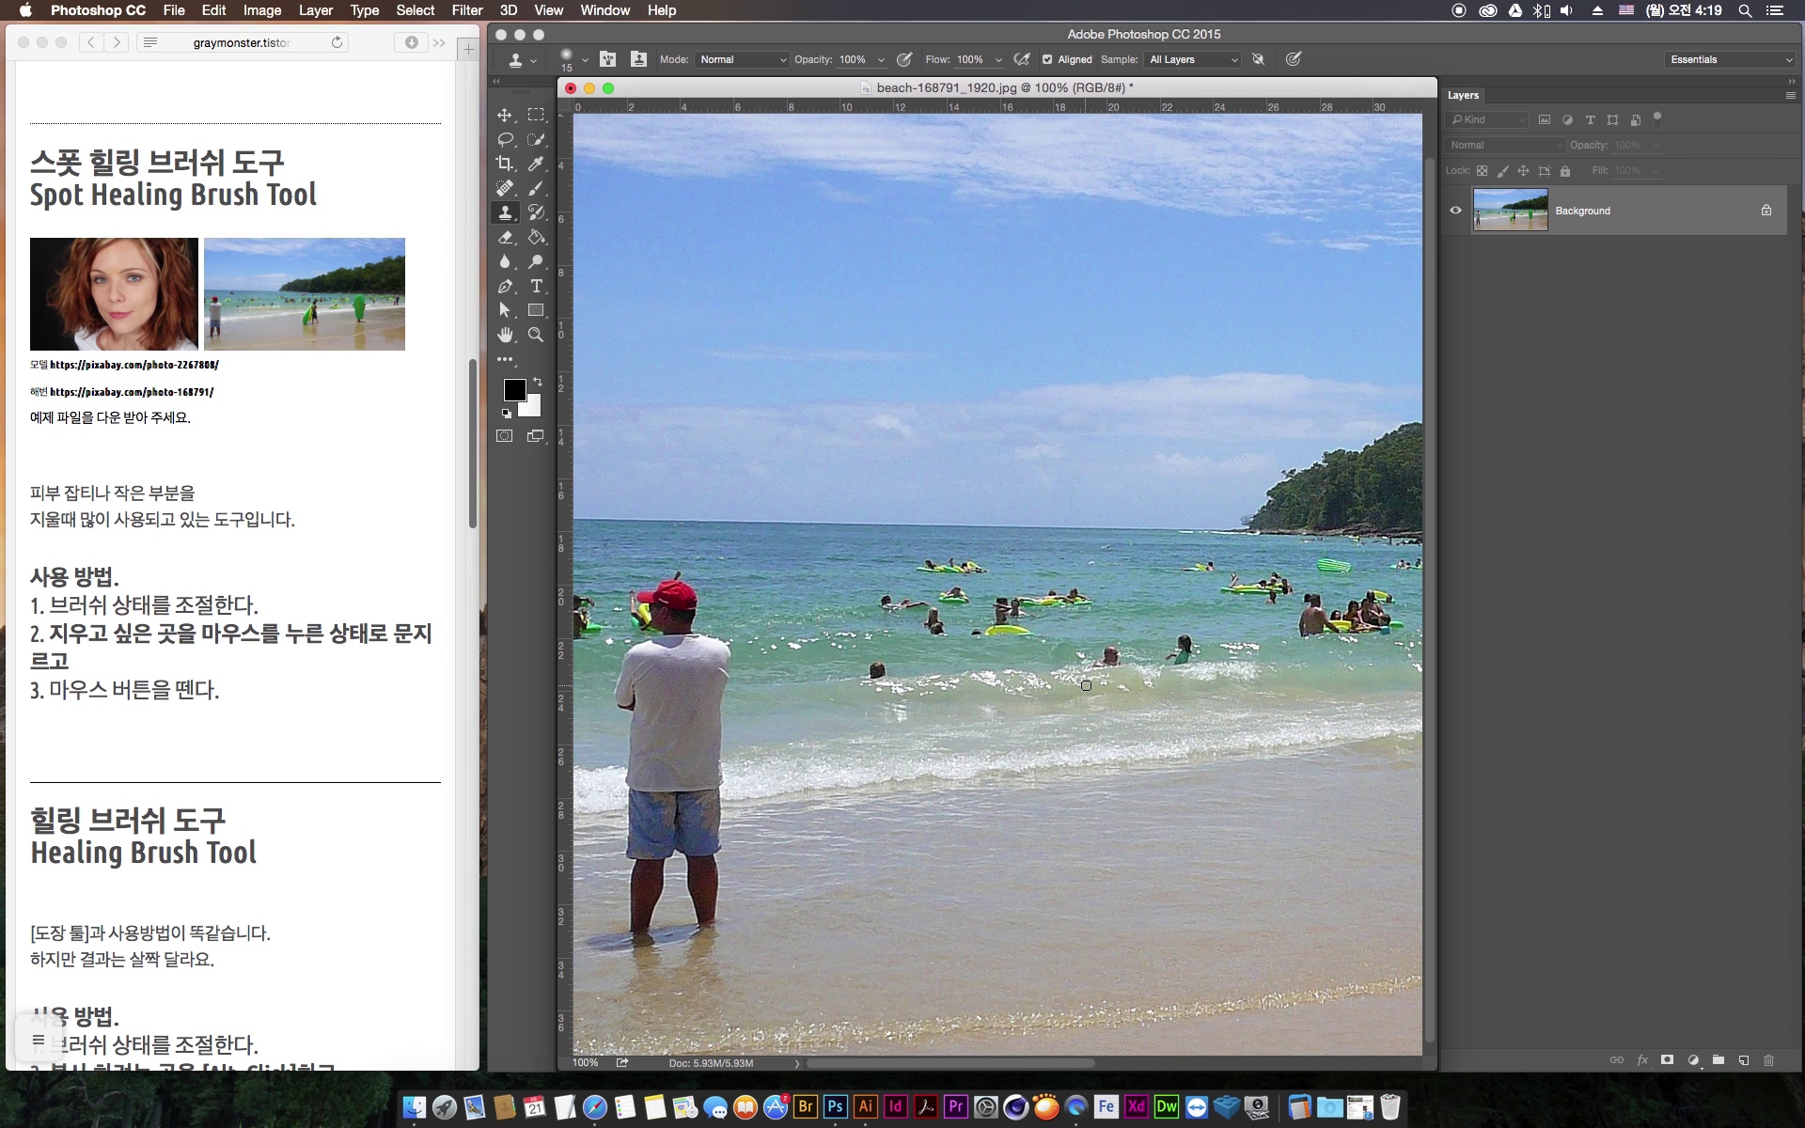
key(super+z)
key(super+z)
key(super+z)
key(super+z)
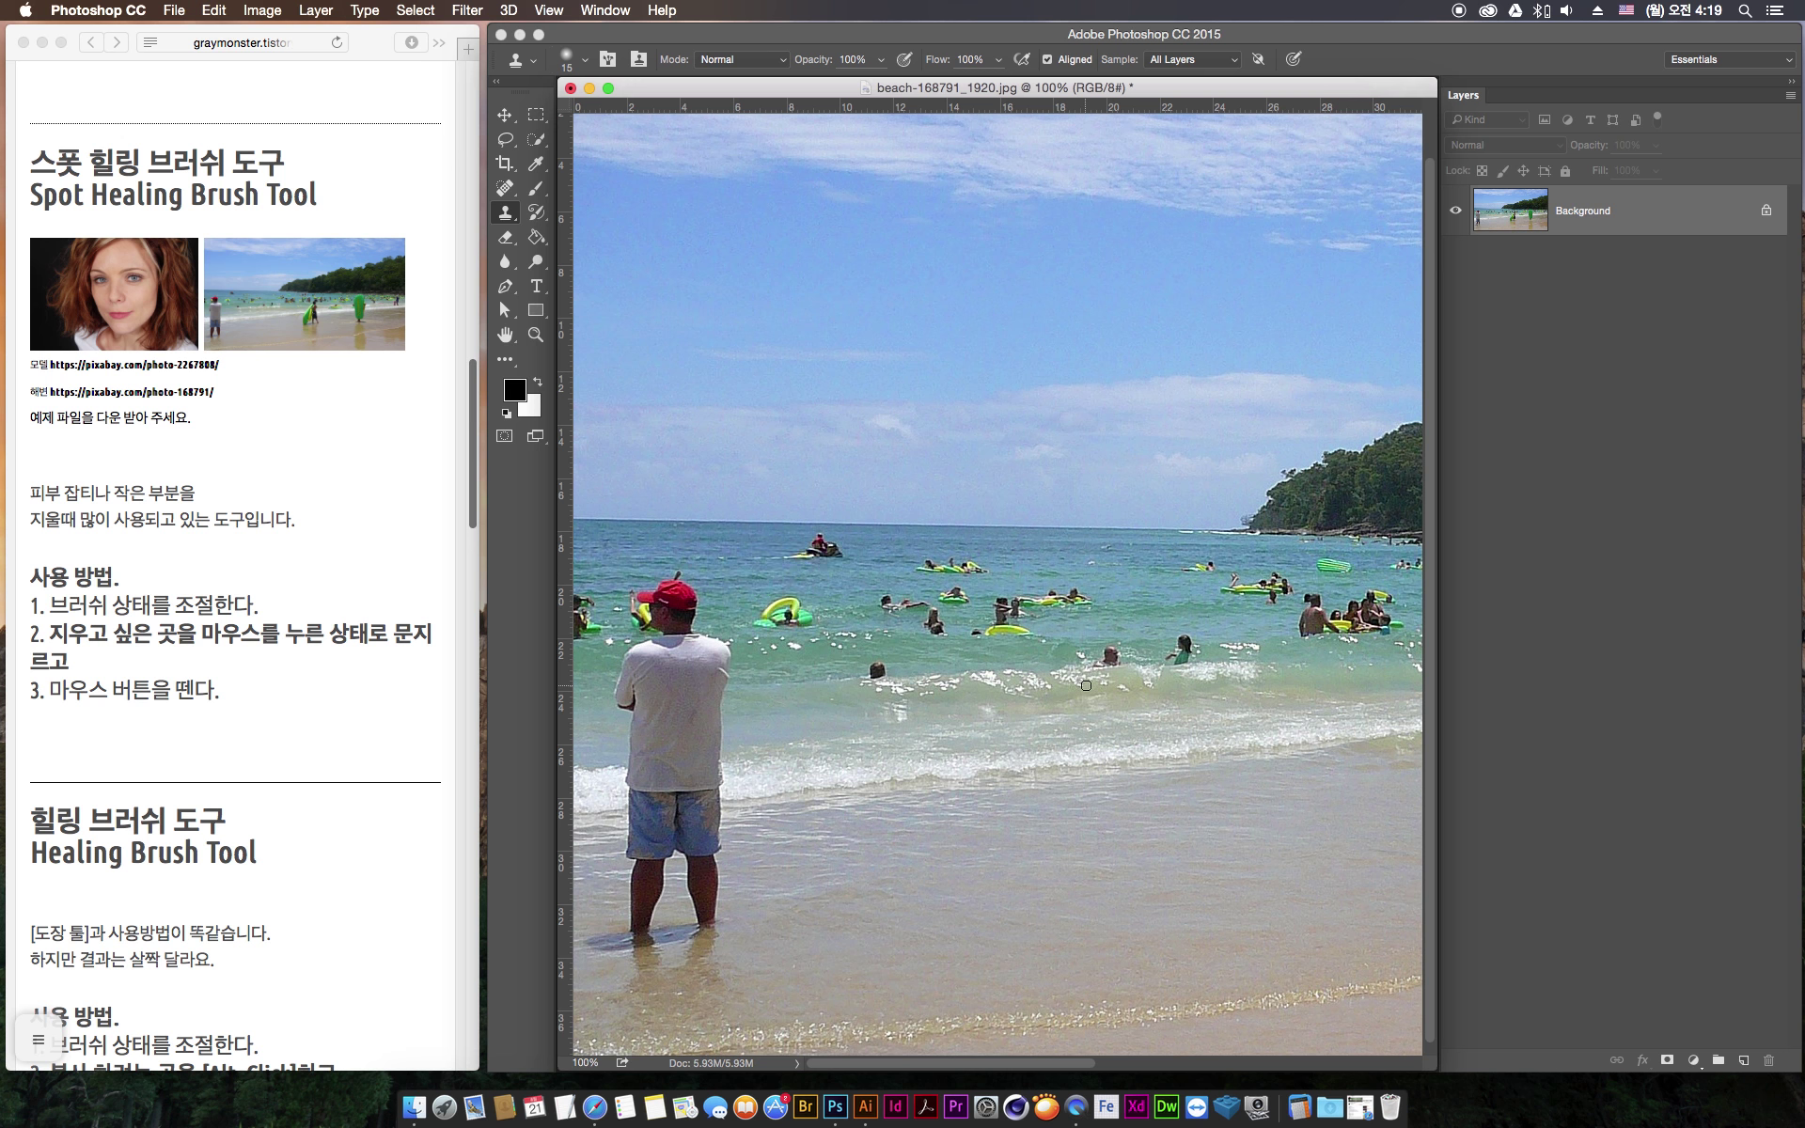
Read the Spot Healing Brush notes on the Safari tutorial page and choose the Spot Healing Brush Tool in Photoshop
click(82, 496)
drag(28, 491, 311, 552)
click(288, 536)
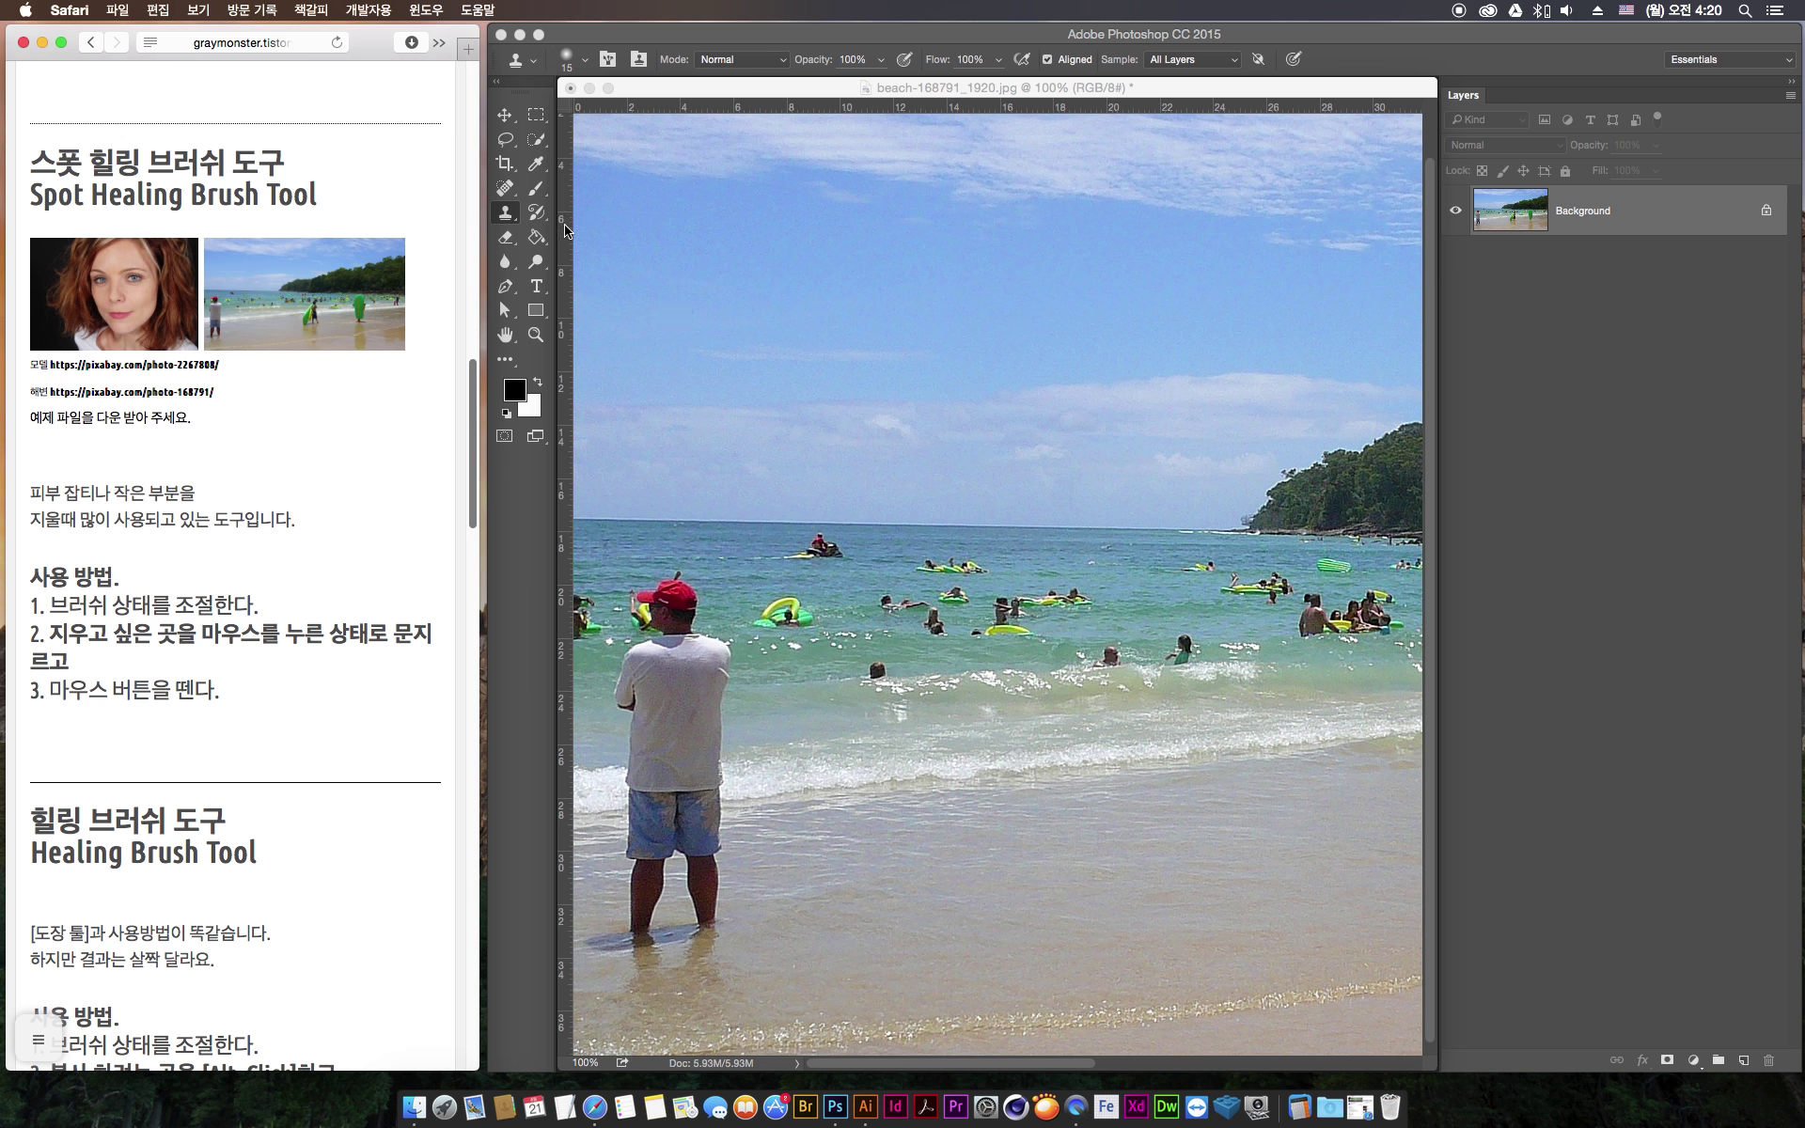
click(529, 198)
click(505, 187)
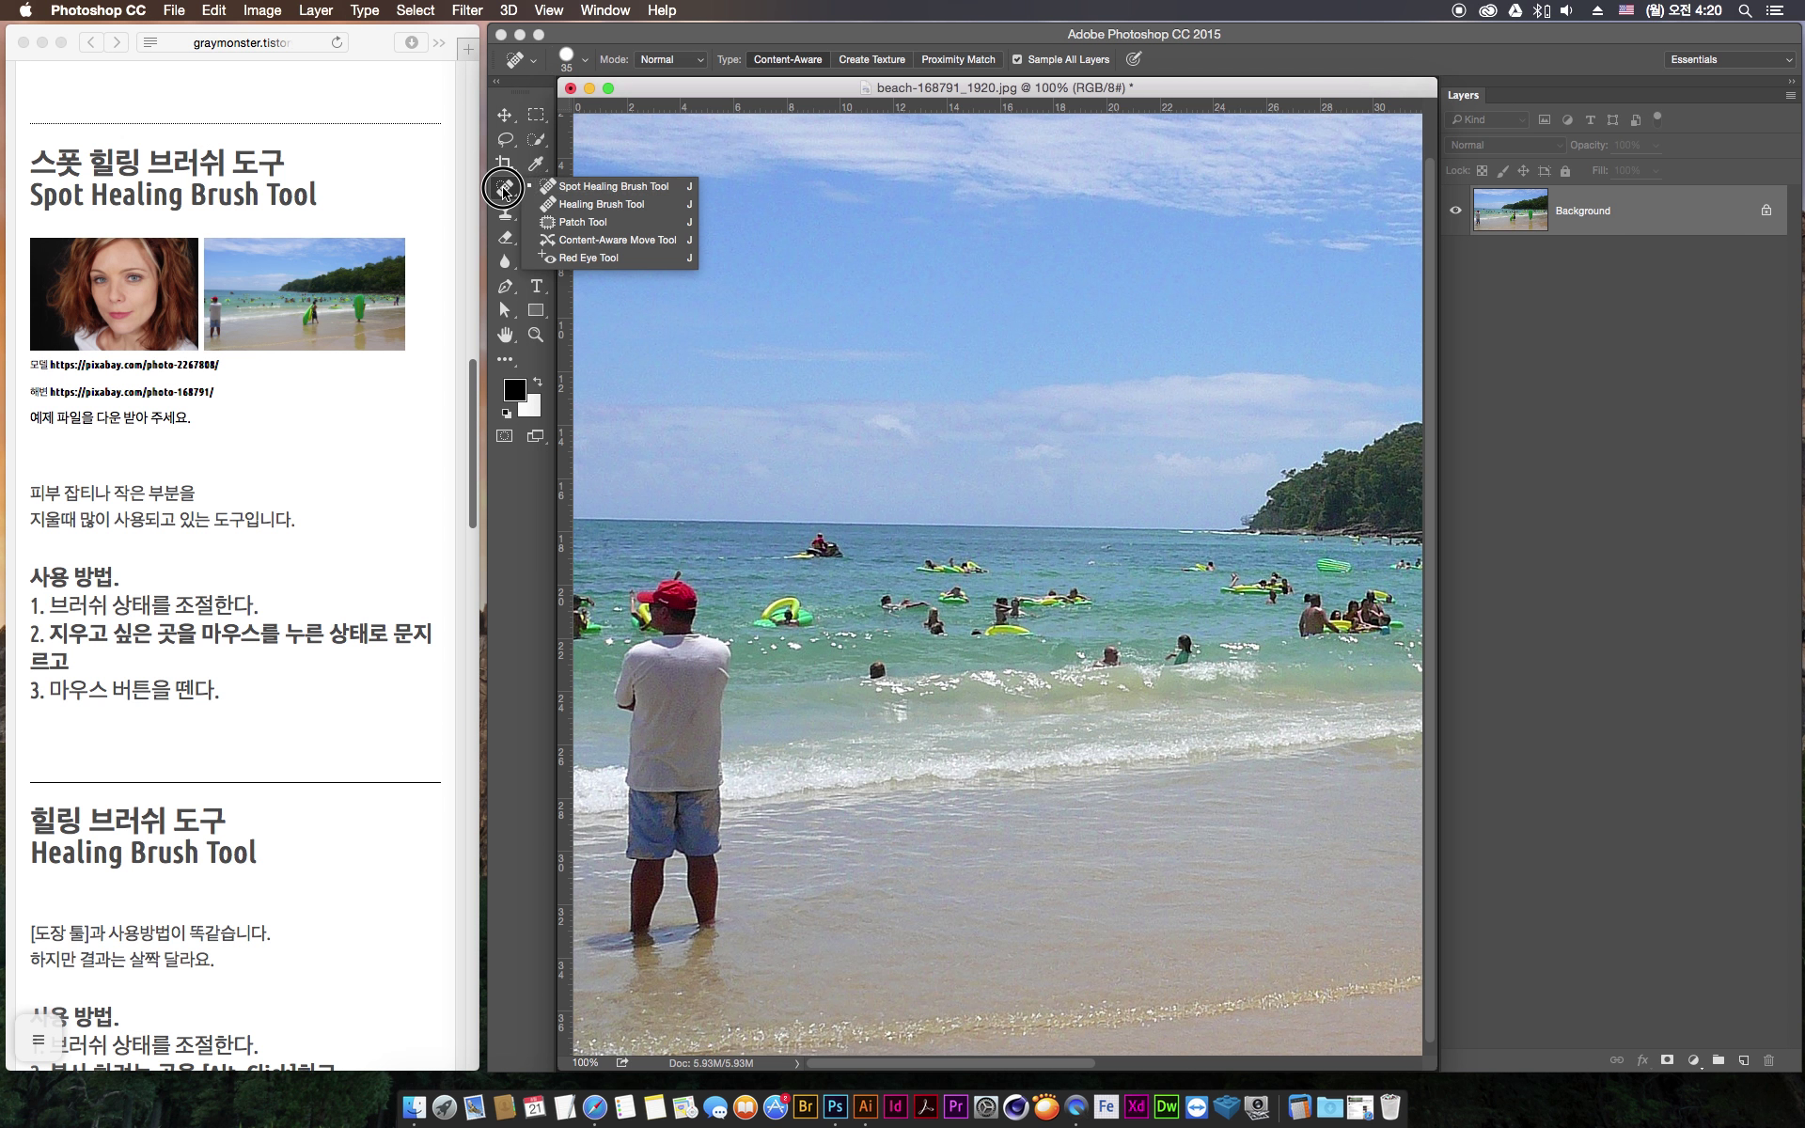
click(582, 191)
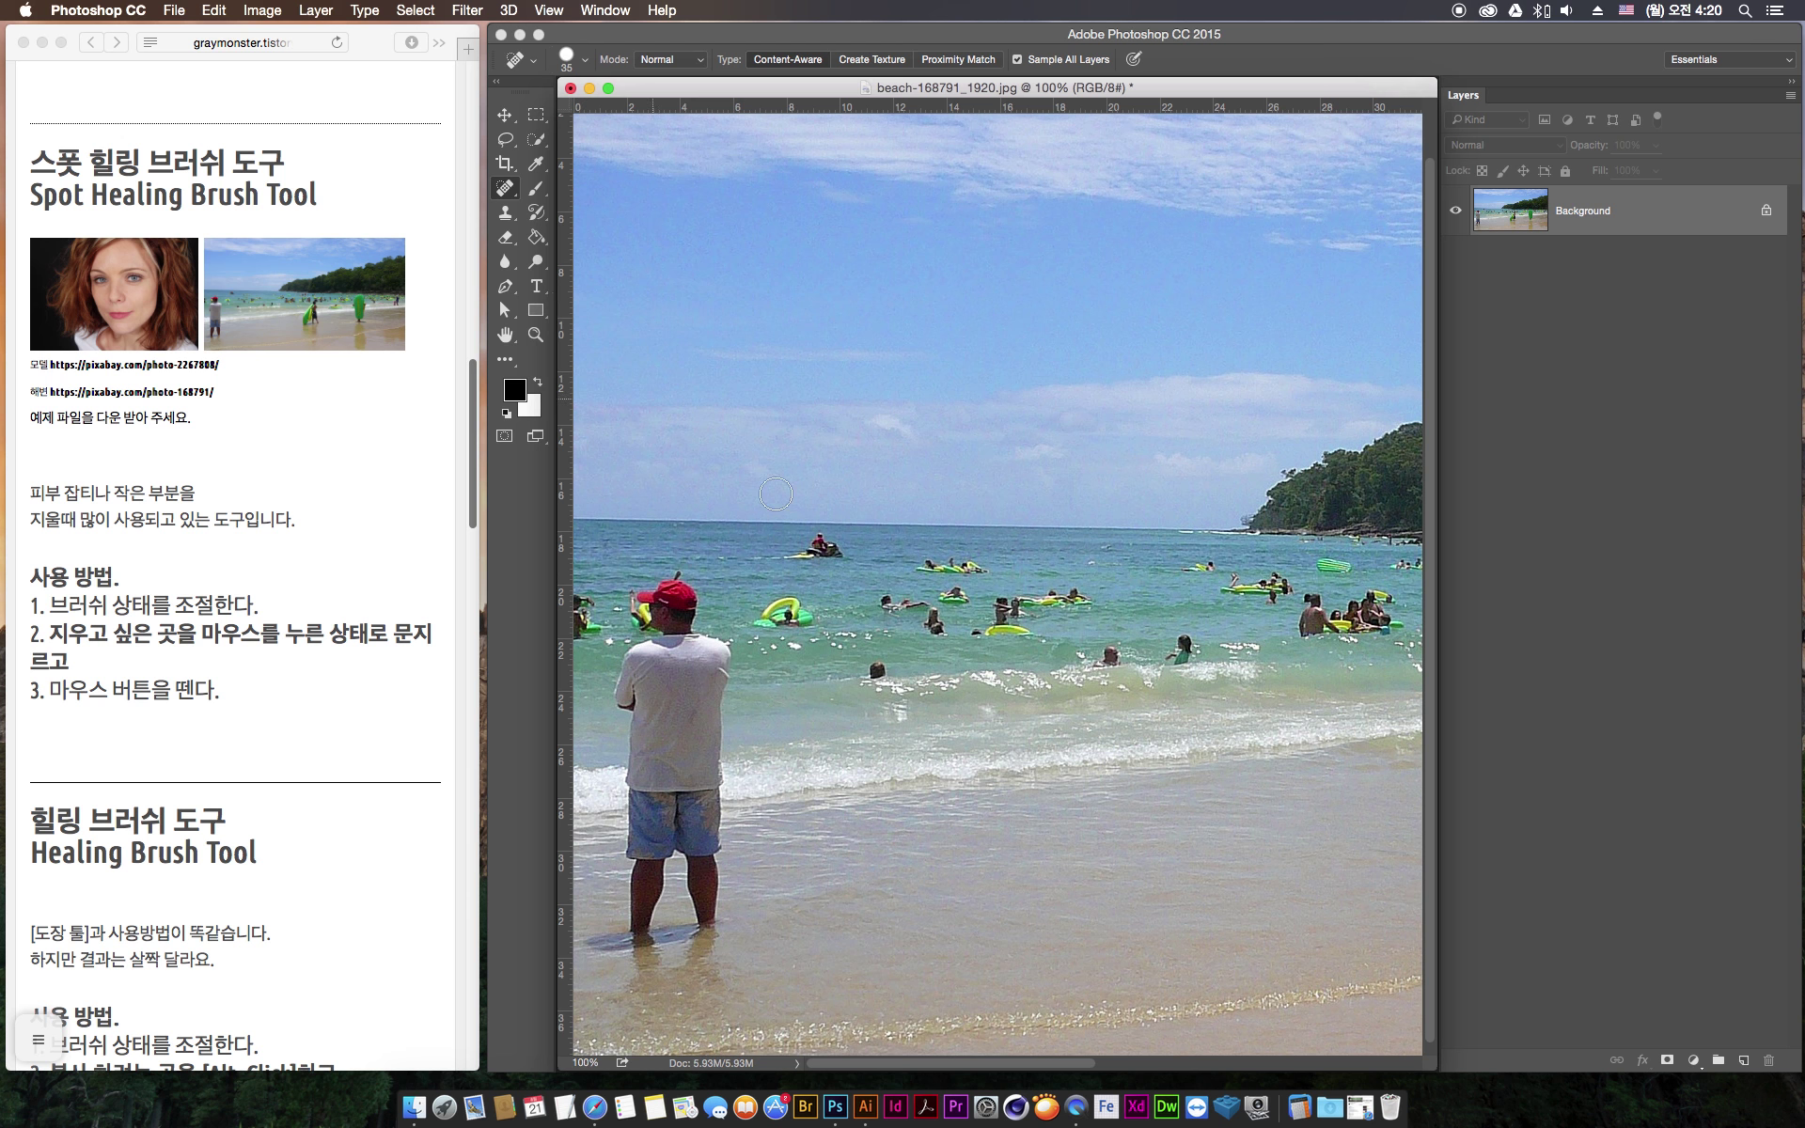
Reduce the healing brush to 15 px, try painting away the jet ski and its rider, and undo the stroke
key(super+equal)
key(super+equal)
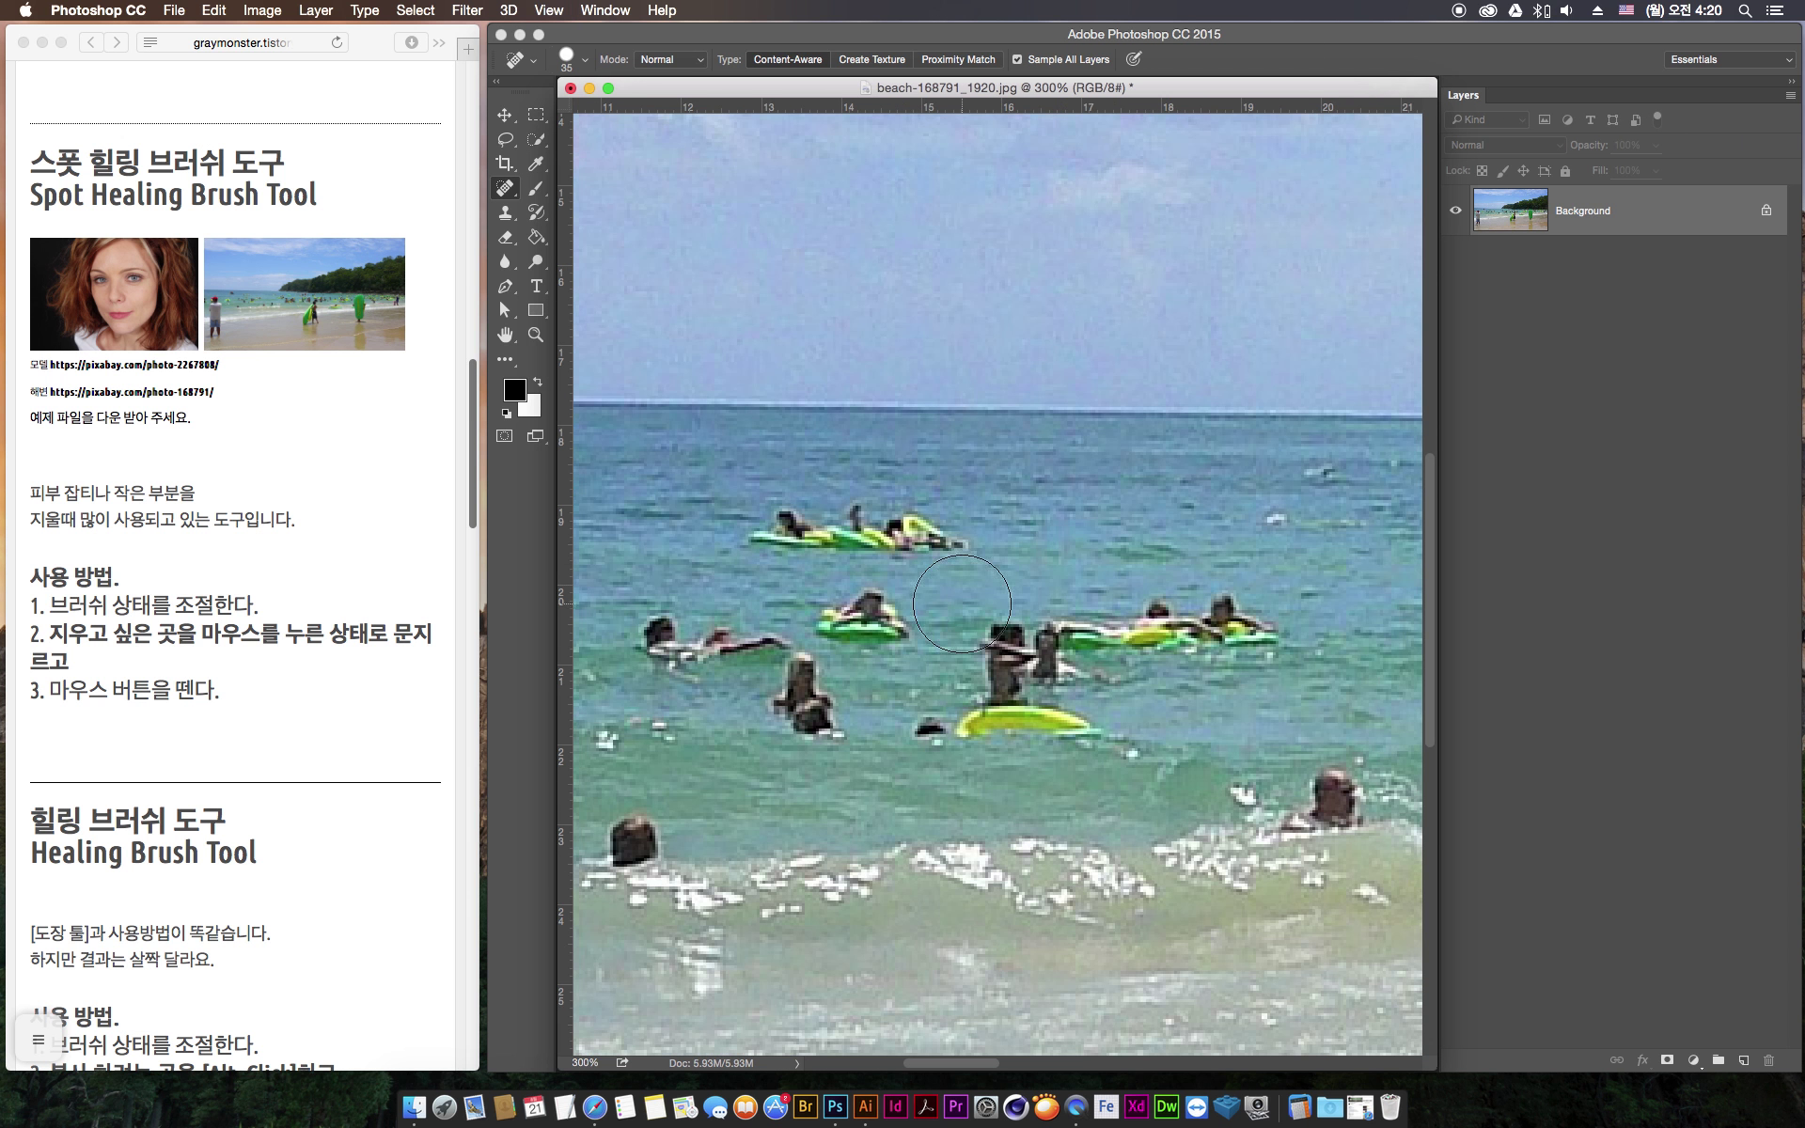
scroll(1333, 569, left, 5)
scroll(1333, 569, up, 2)
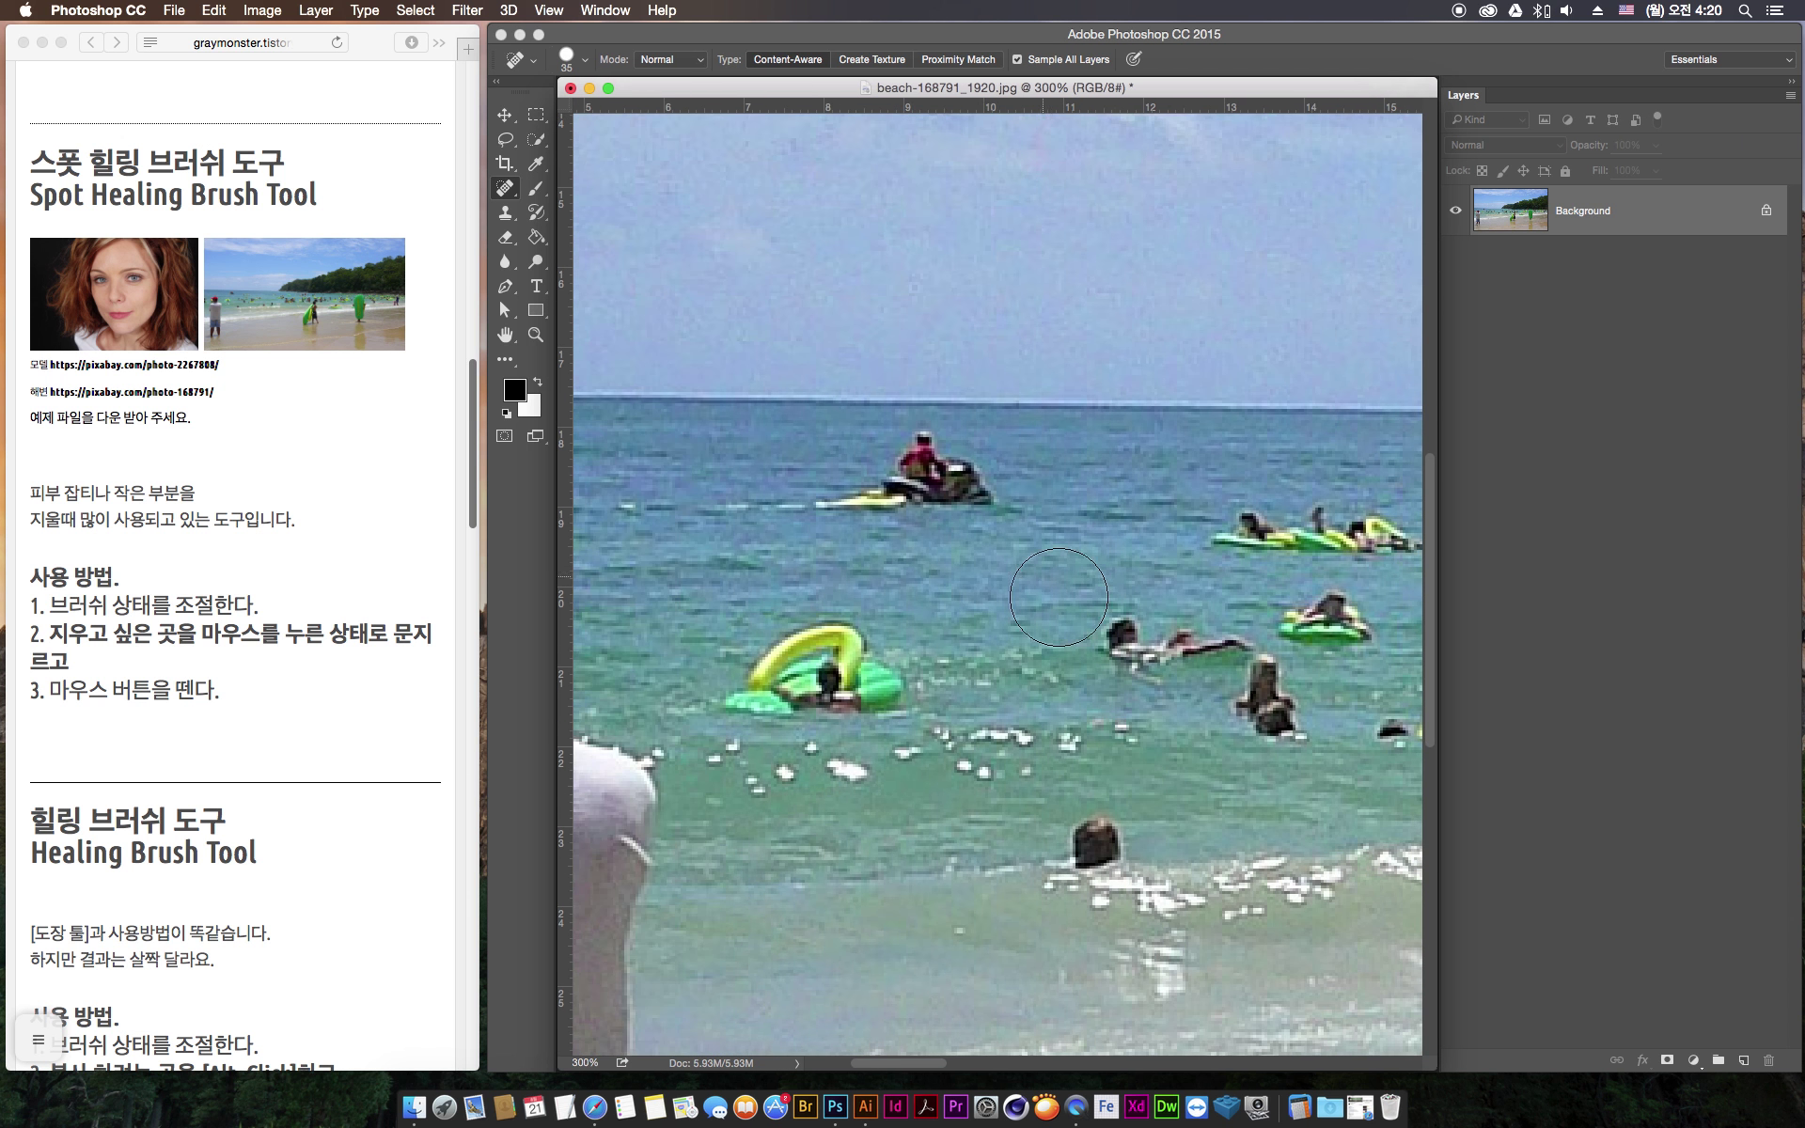
key(bracketleft)
key(bracketleft)
mouse_move(1001, 492)
mouse_down()
mouse_move(939, 489)
mouse_move(936, 460)
mouse_move(889, 495)
mouse_move(807, 499)
mouse_move(934, 489)
mouse_up()
drag(928, 487, 946, 481)
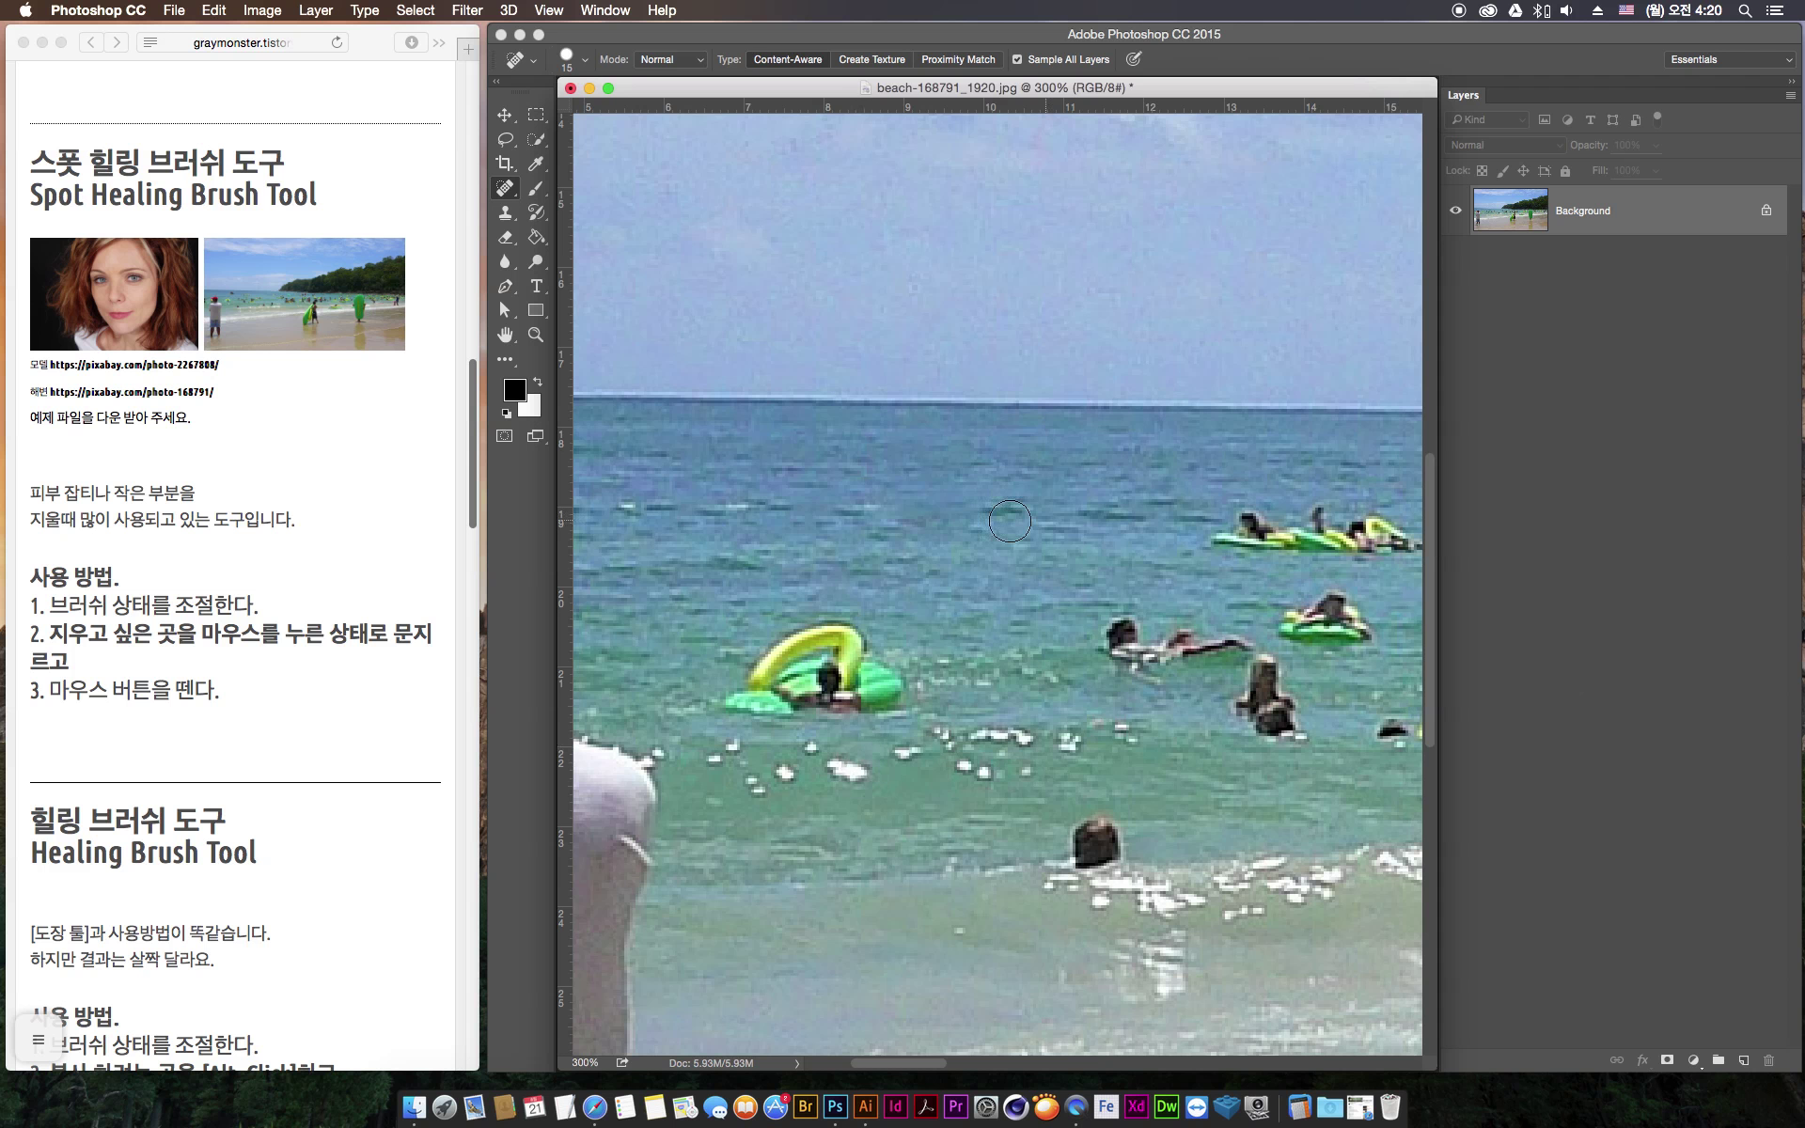
key(super+z)
Heal away the swimmer on the green and yellow float, and the jet ski with its rider
mouse_move(889, 696)
mouse_down()
mouse_move(898, 668)
mouse_move(804, 638)
mouse_move(743, 701)
mouse_move(866, 695)
mouse_up()
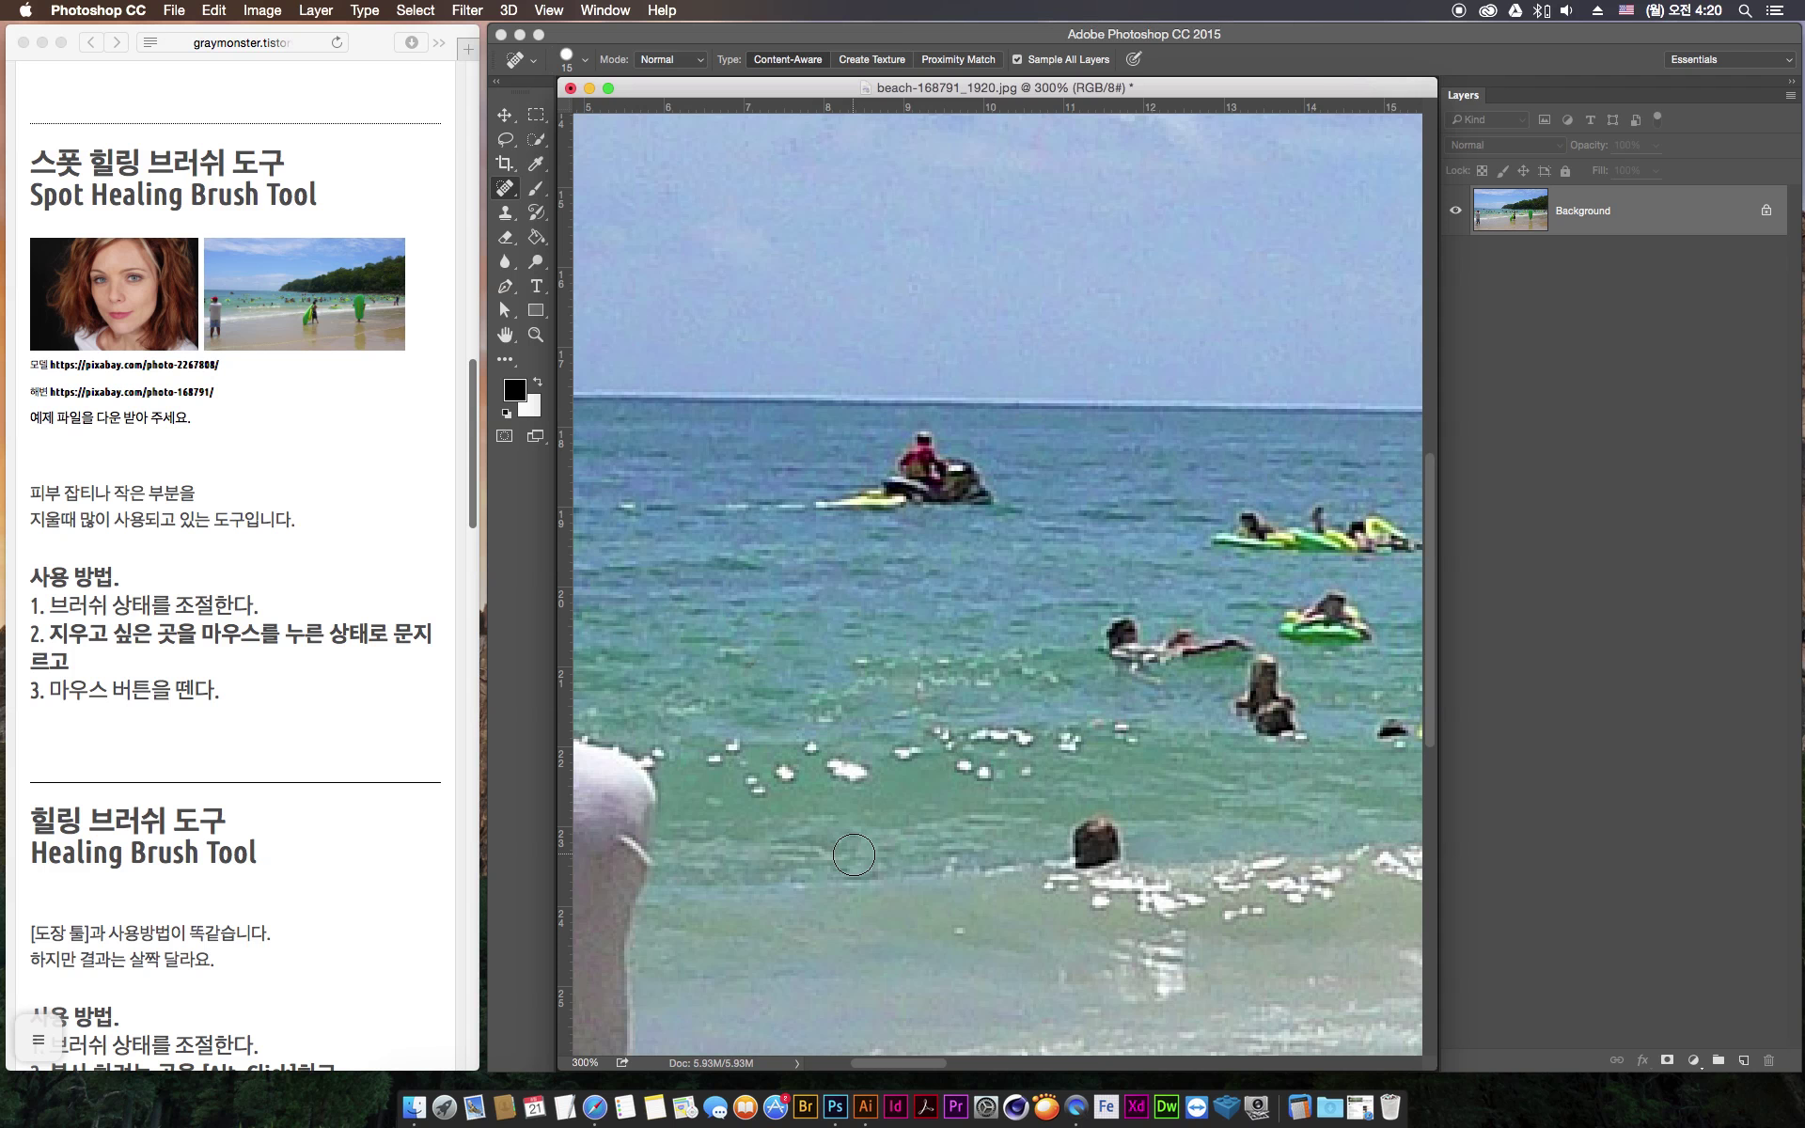
key(super+minus)
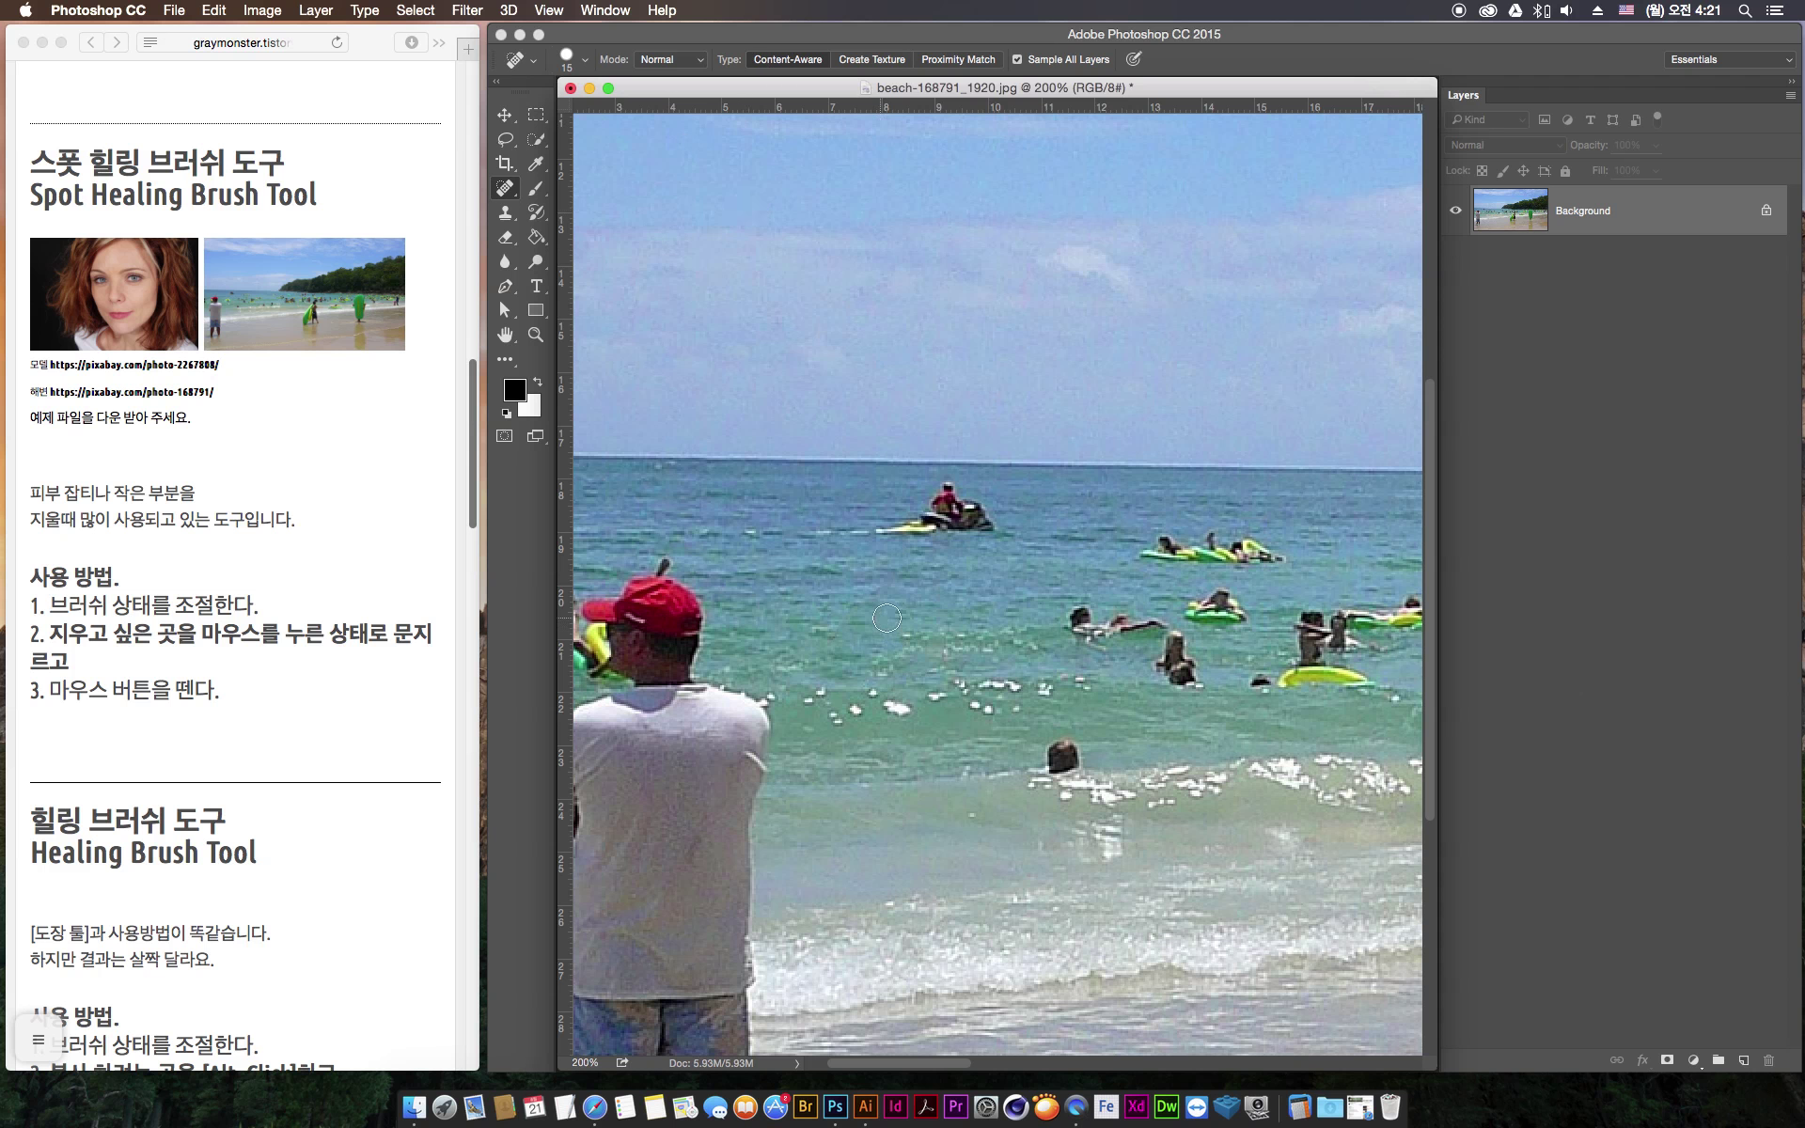
mouse_move(998, 529)
mouse_down()
mouse_move(939, 499)
mouse_move(979, 516)
mouse_move(853, 527)
mouse_move(971, 510)
mouse_move(946, 510)
mouse_move(957, 522)
mouse_up()
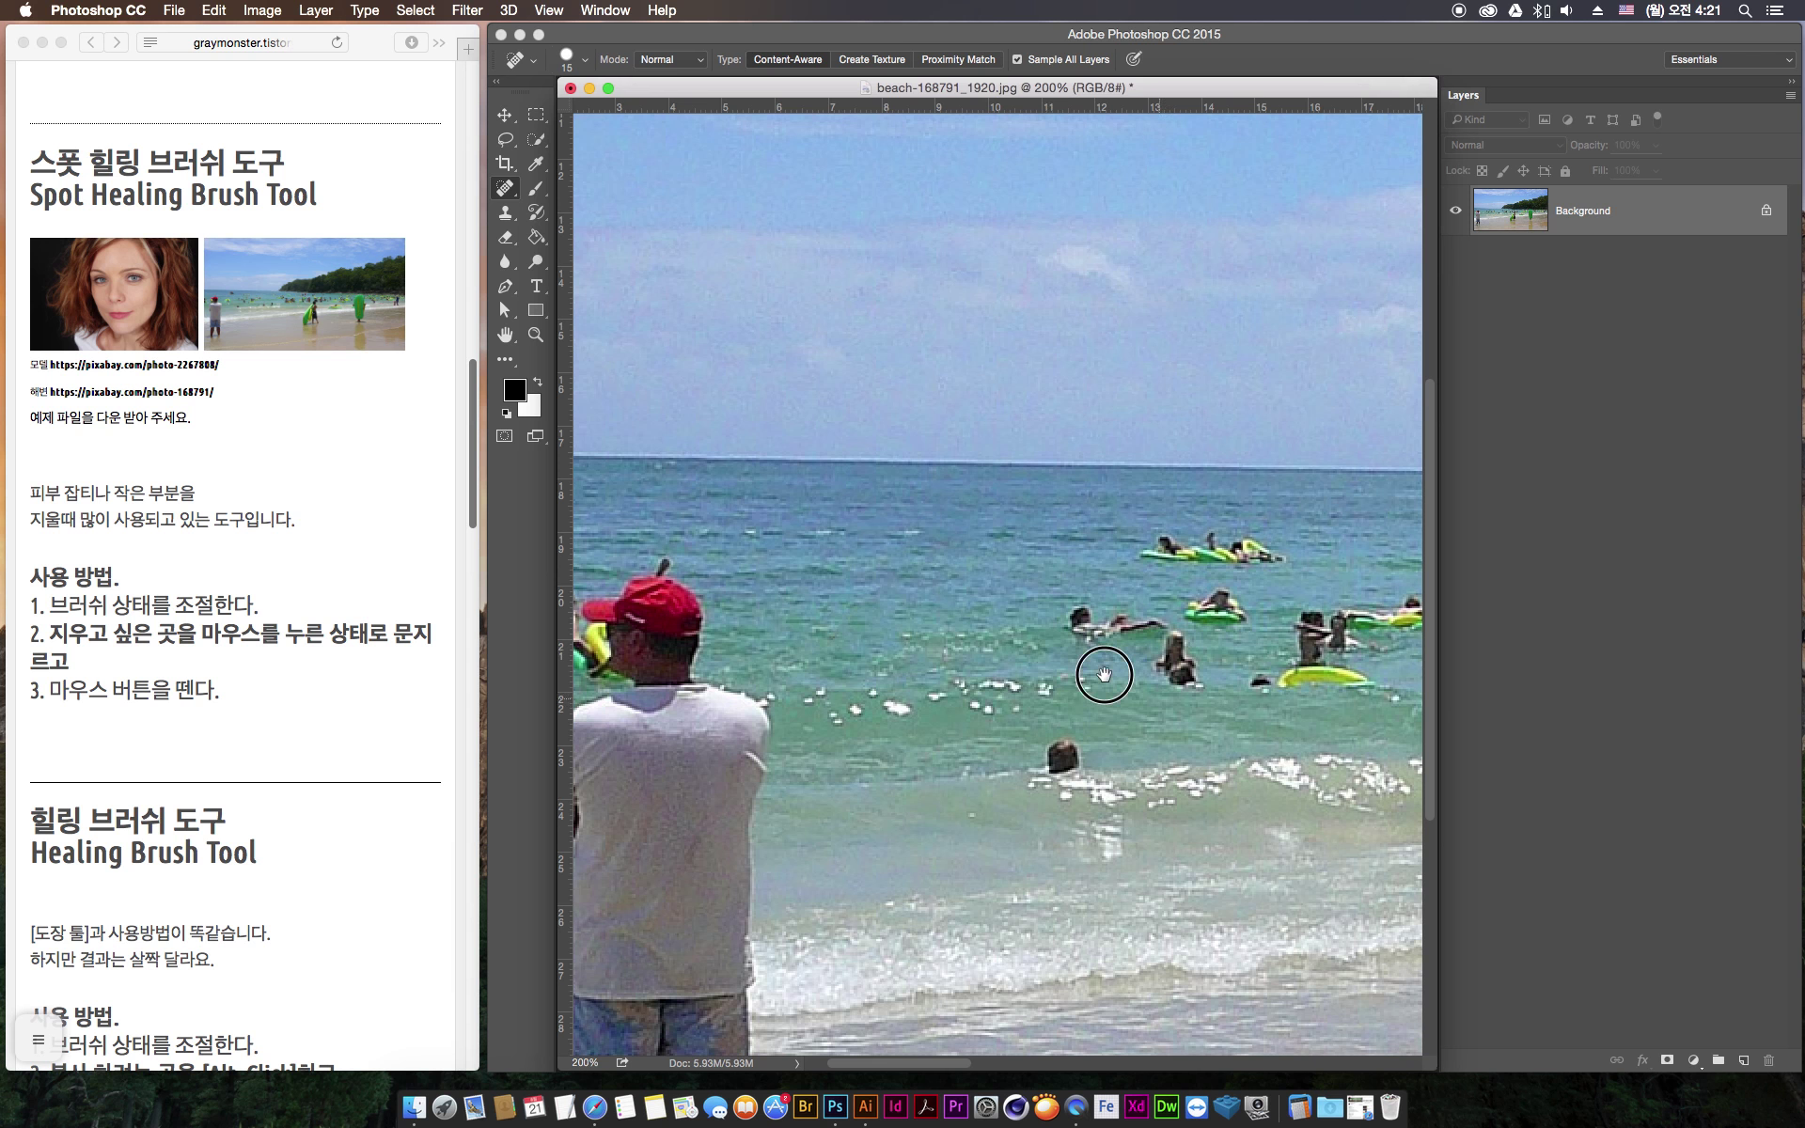
Remove the three swimmers closest to the breaking wave with spot healing strokes
mouse_move(1012, 609)
mouse_down()
mouse_move(814, 560)
mouse_move(778, 609)
mouse_move(801, 620)
mouse_up()
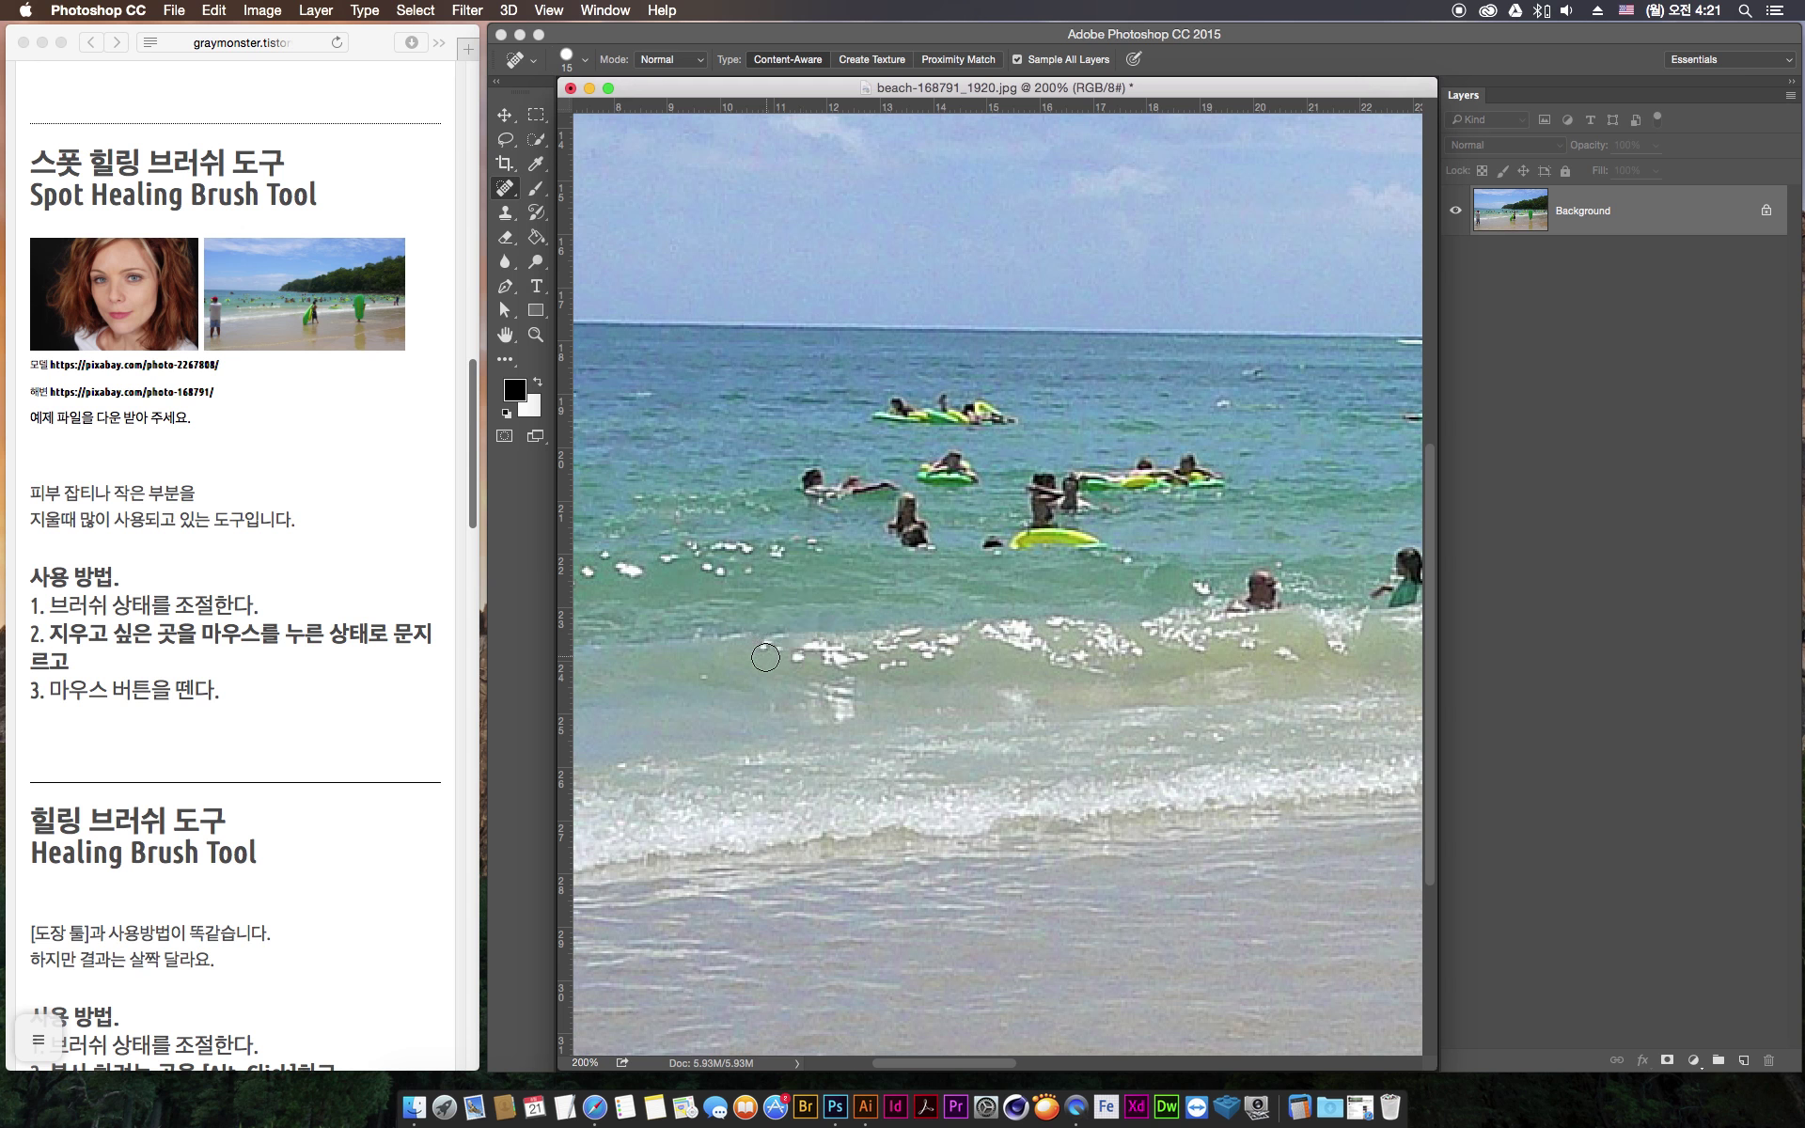
drag(1170, 594, 933, 580)
mouse_move(1133, 582)
mouse_down()
mouse_move(1169, 530)
mouse_move(1162, 598)
mouse_move(1142, 602)
mouse_move(1154, 587)
mouse_move(1217, 602)
mouse_up()
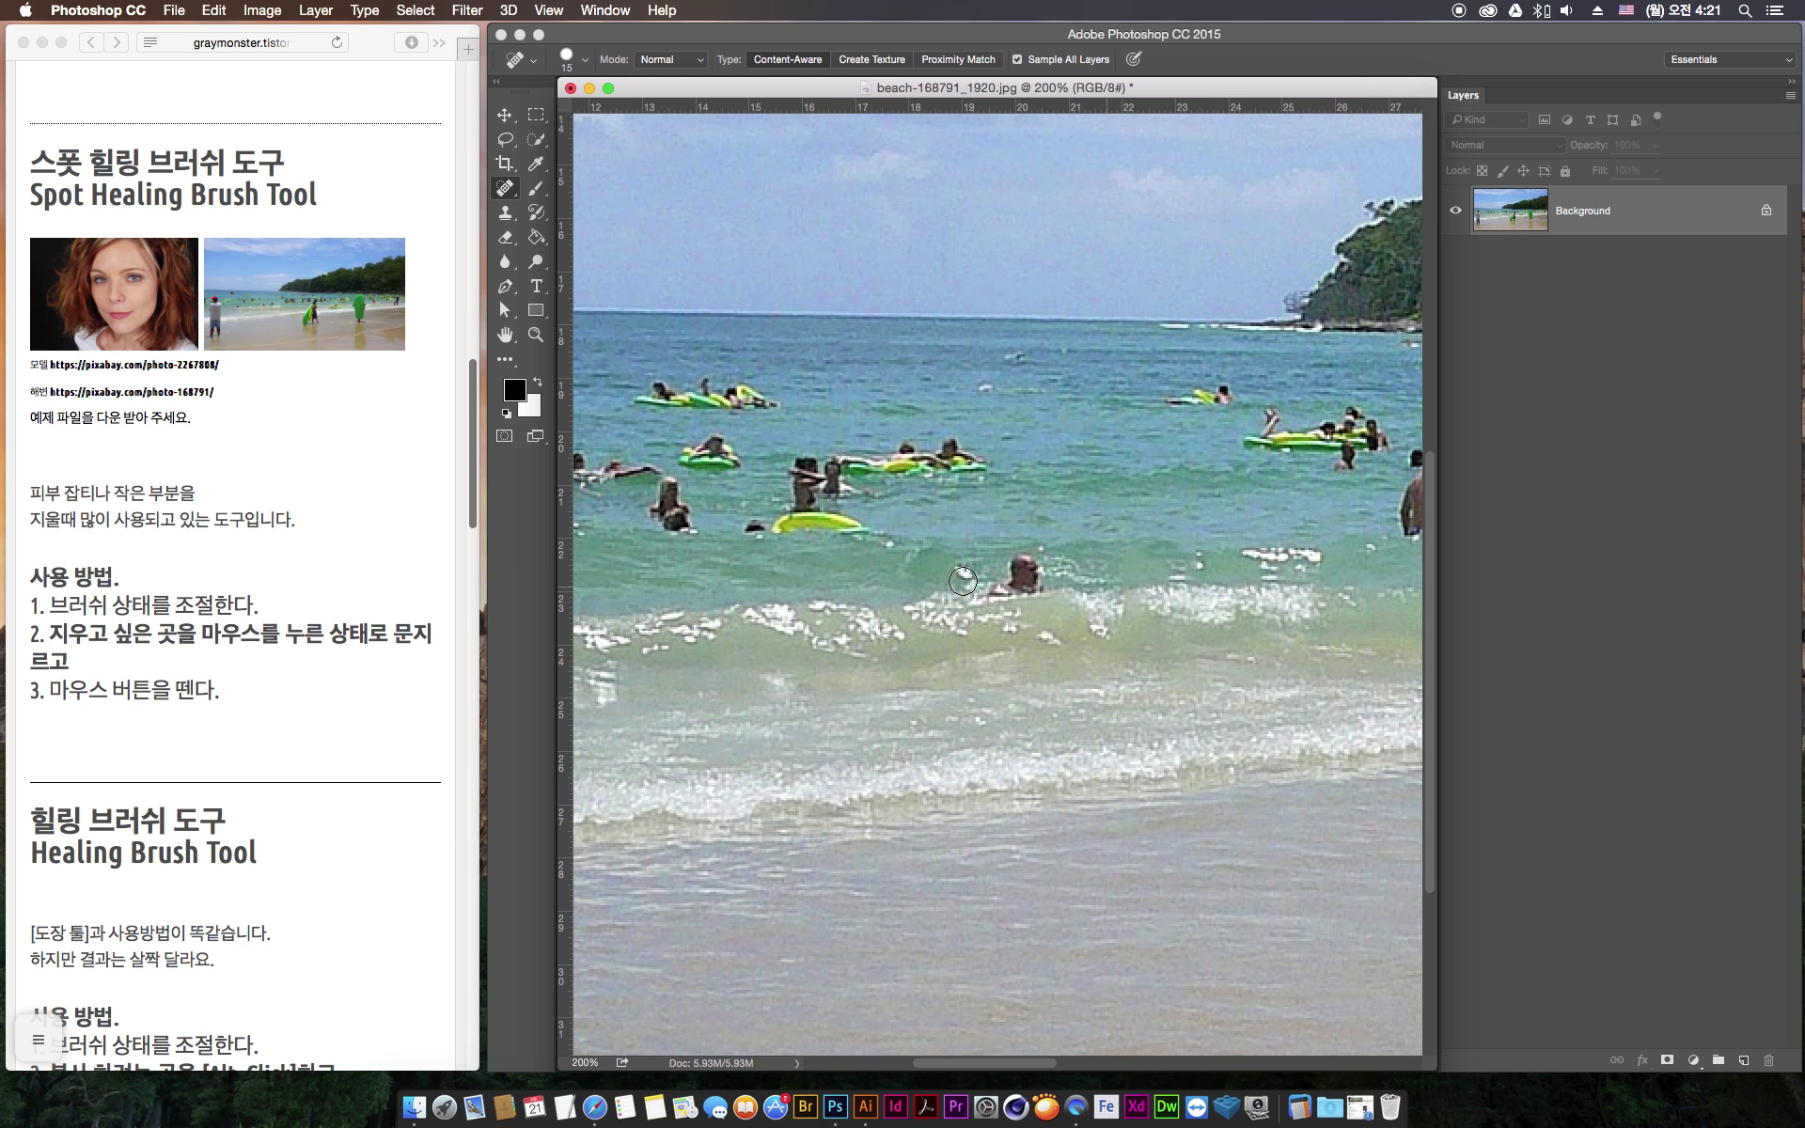
mouse_move(918, 603)
mouse_down()
mouse_move(1060, 585)
mouse_move(1039, 564)
mouse_move(975, 569)
mouse_move(1051, 564)
mouse_up()
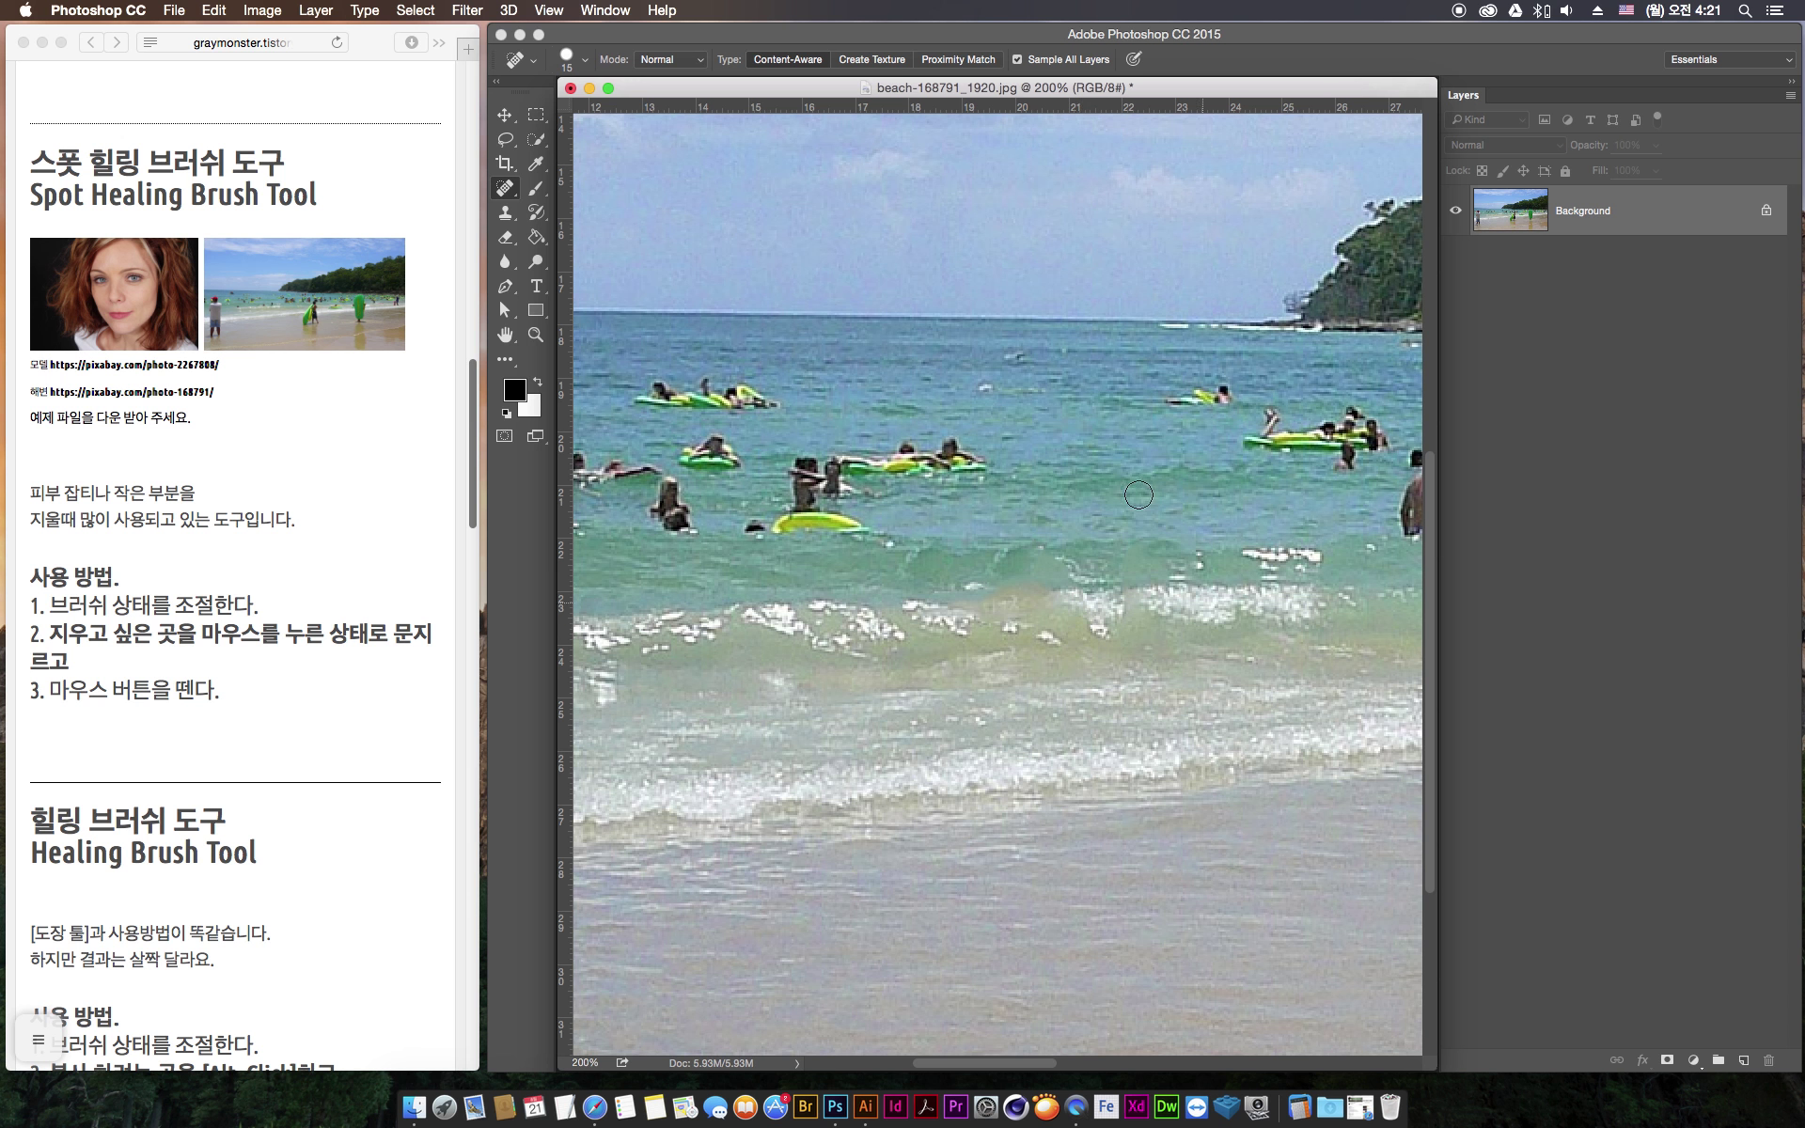
Choose the Clone Stamp Tool and repair the smudged wave crest with foam and water sampled beside it
click(505, 212)
click(594, 211)
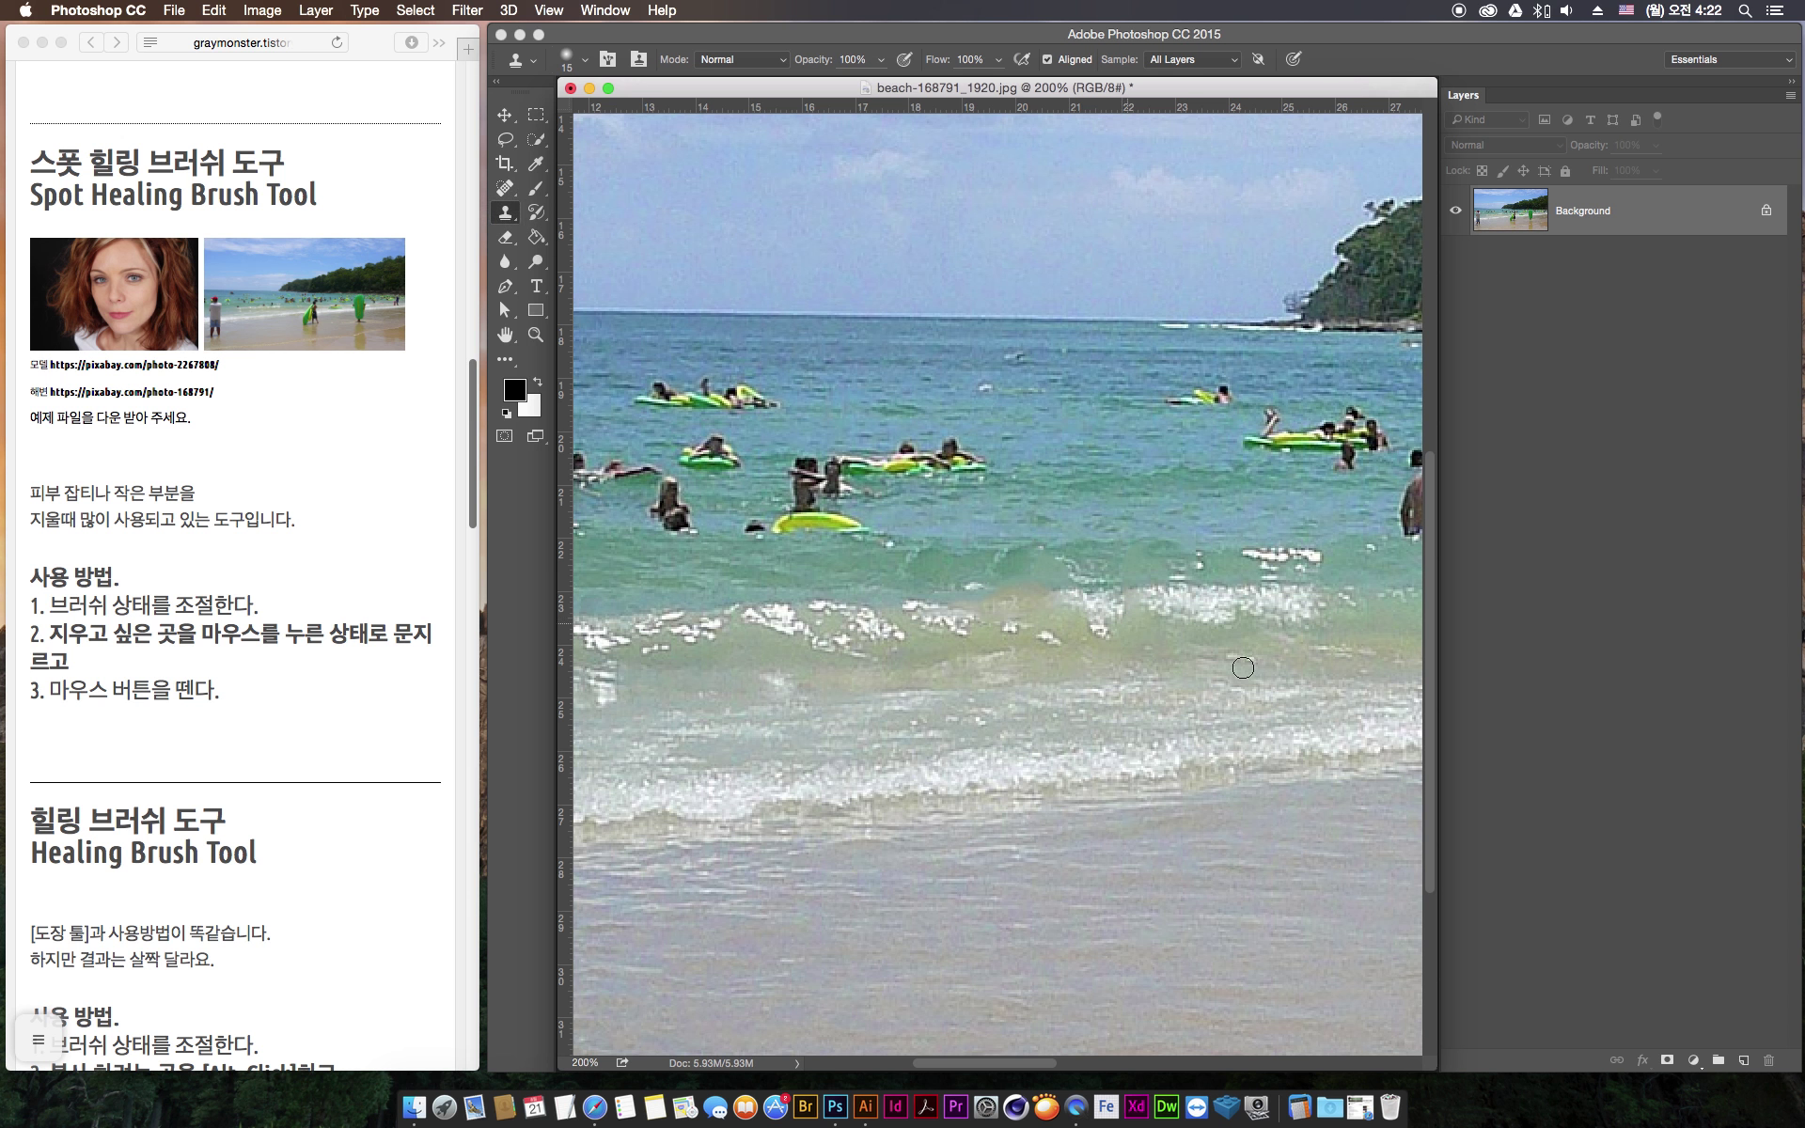
alt+click(1165, 612)
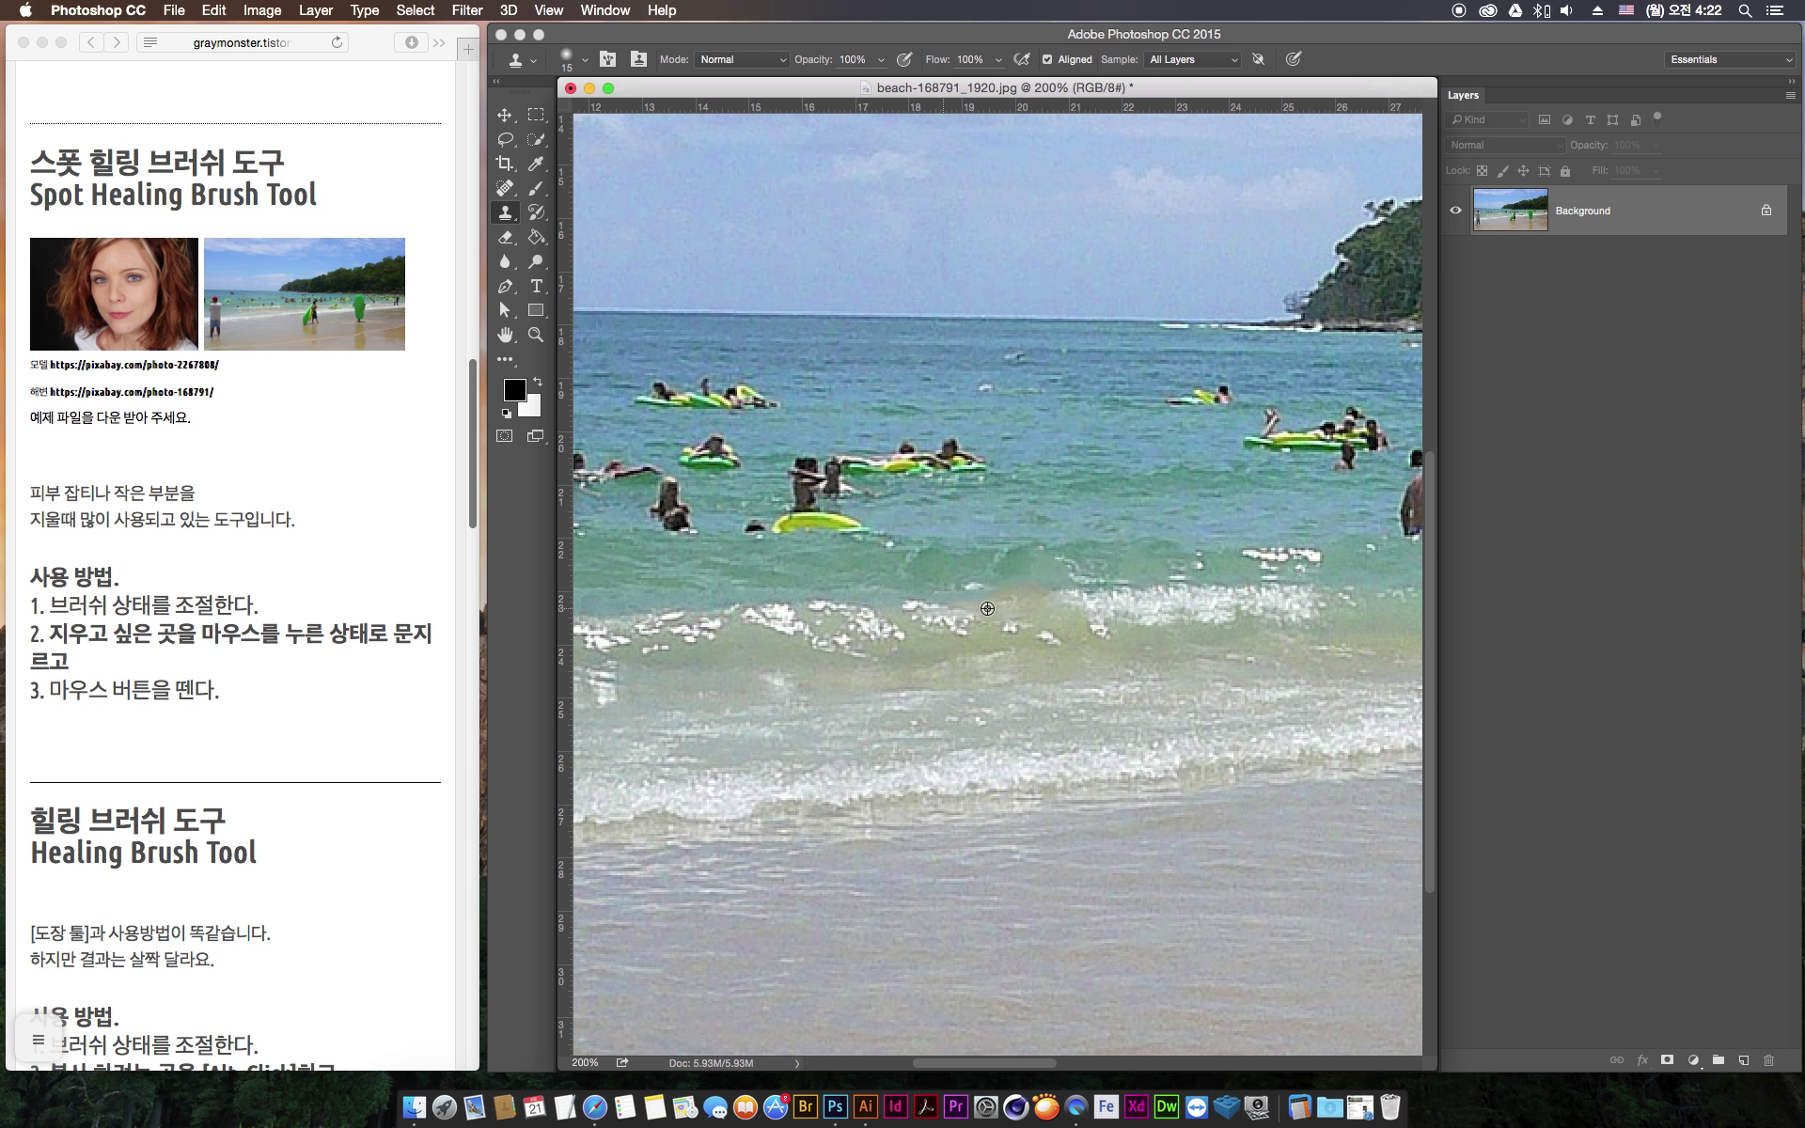
mouse_move(996, 600)
mouse_down()
mouse_move(1028, 596)
mouse_move(1058, 628)
mouse_up()
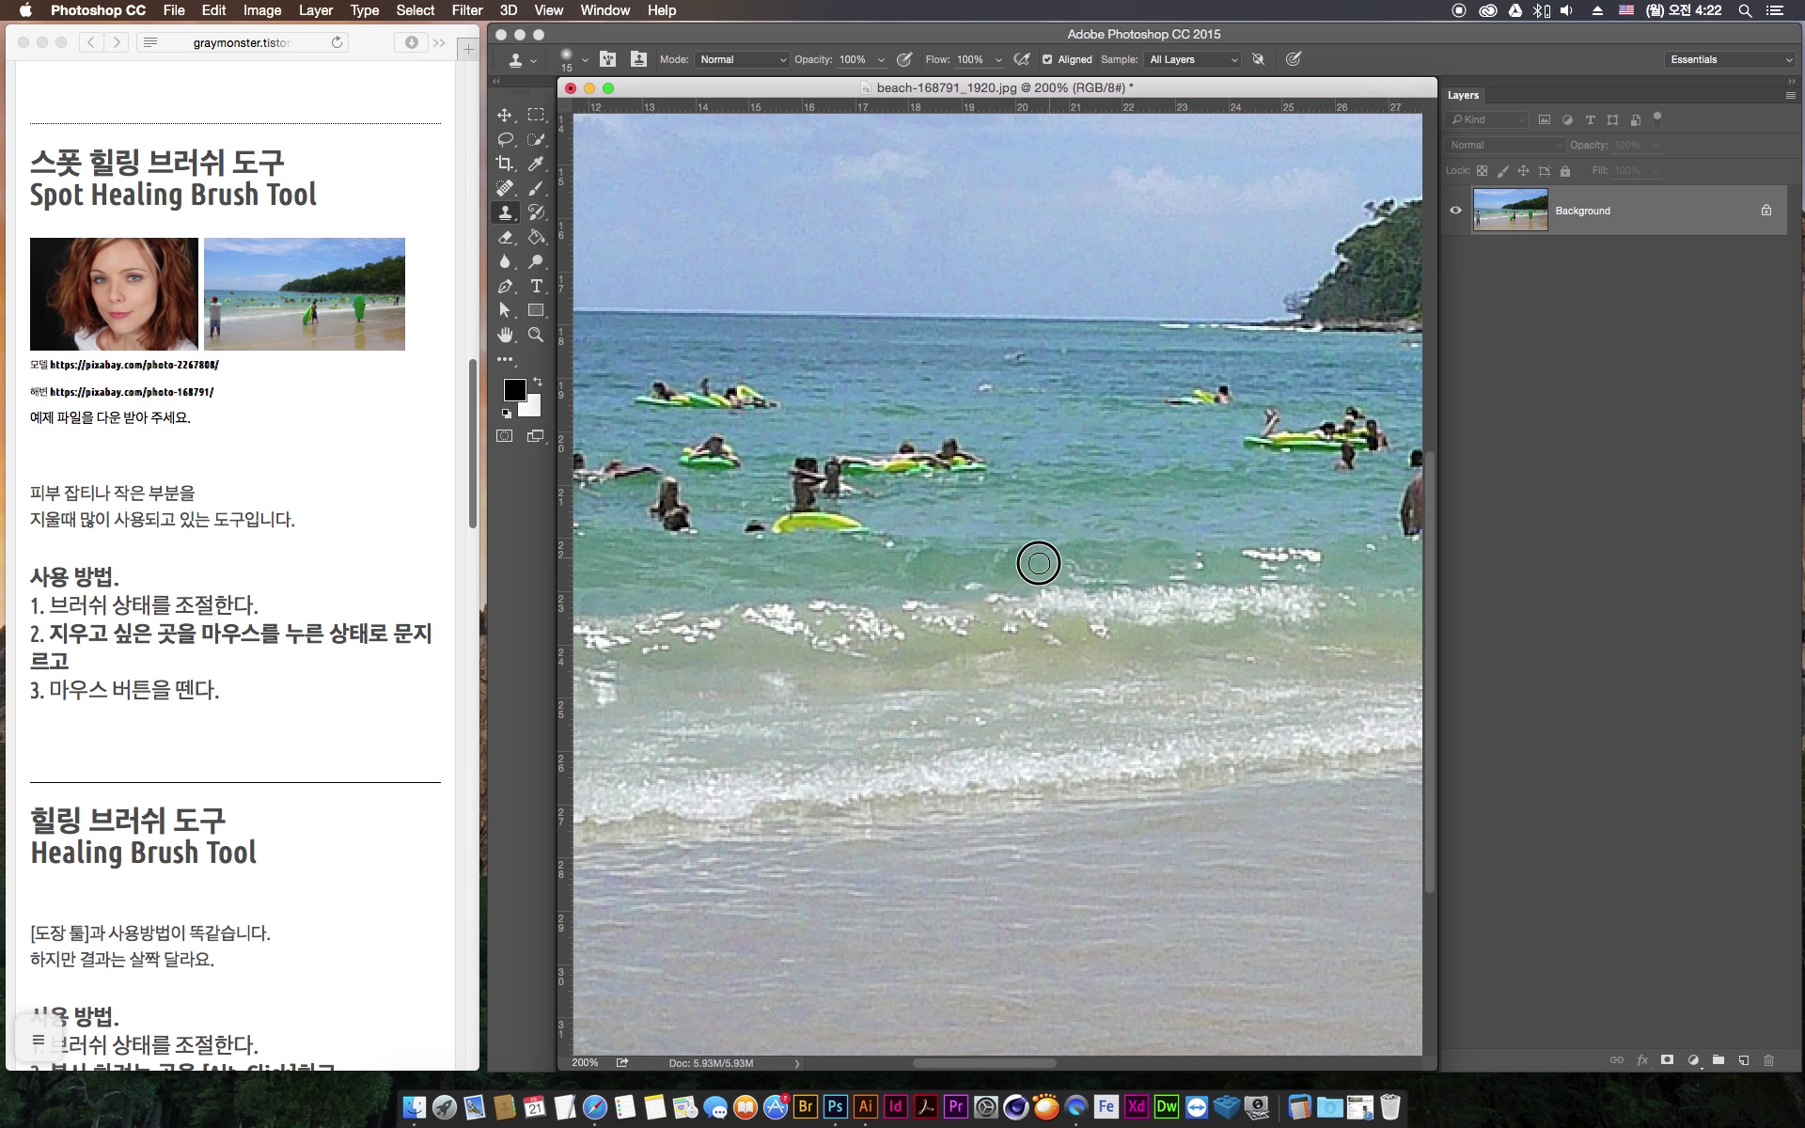
alt+click(989, 552)
drag(1036, 552, 1055, 565)
Undo all the healing and cloning strokes on the beach photo, back to the original sea with its swimmers and jet ski
key(super+minus)
key(super+minus)
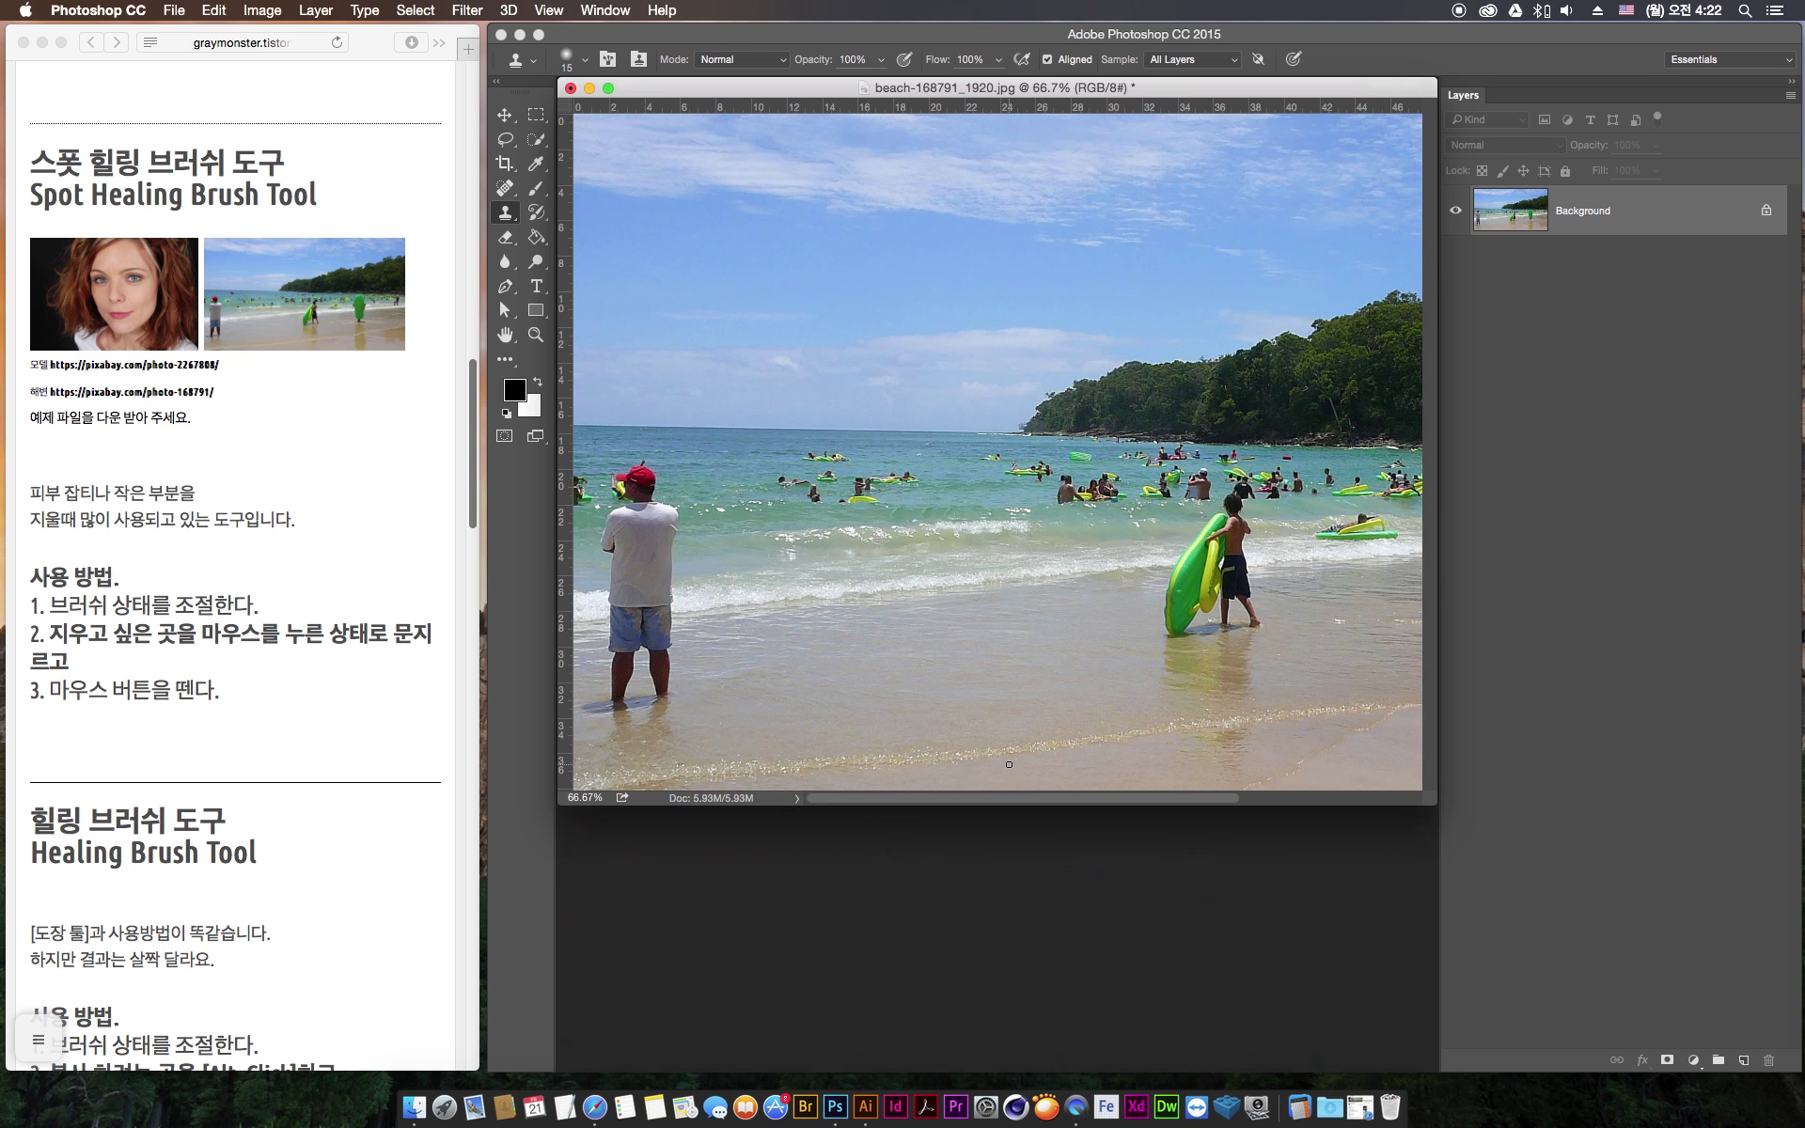
key(super+plus)
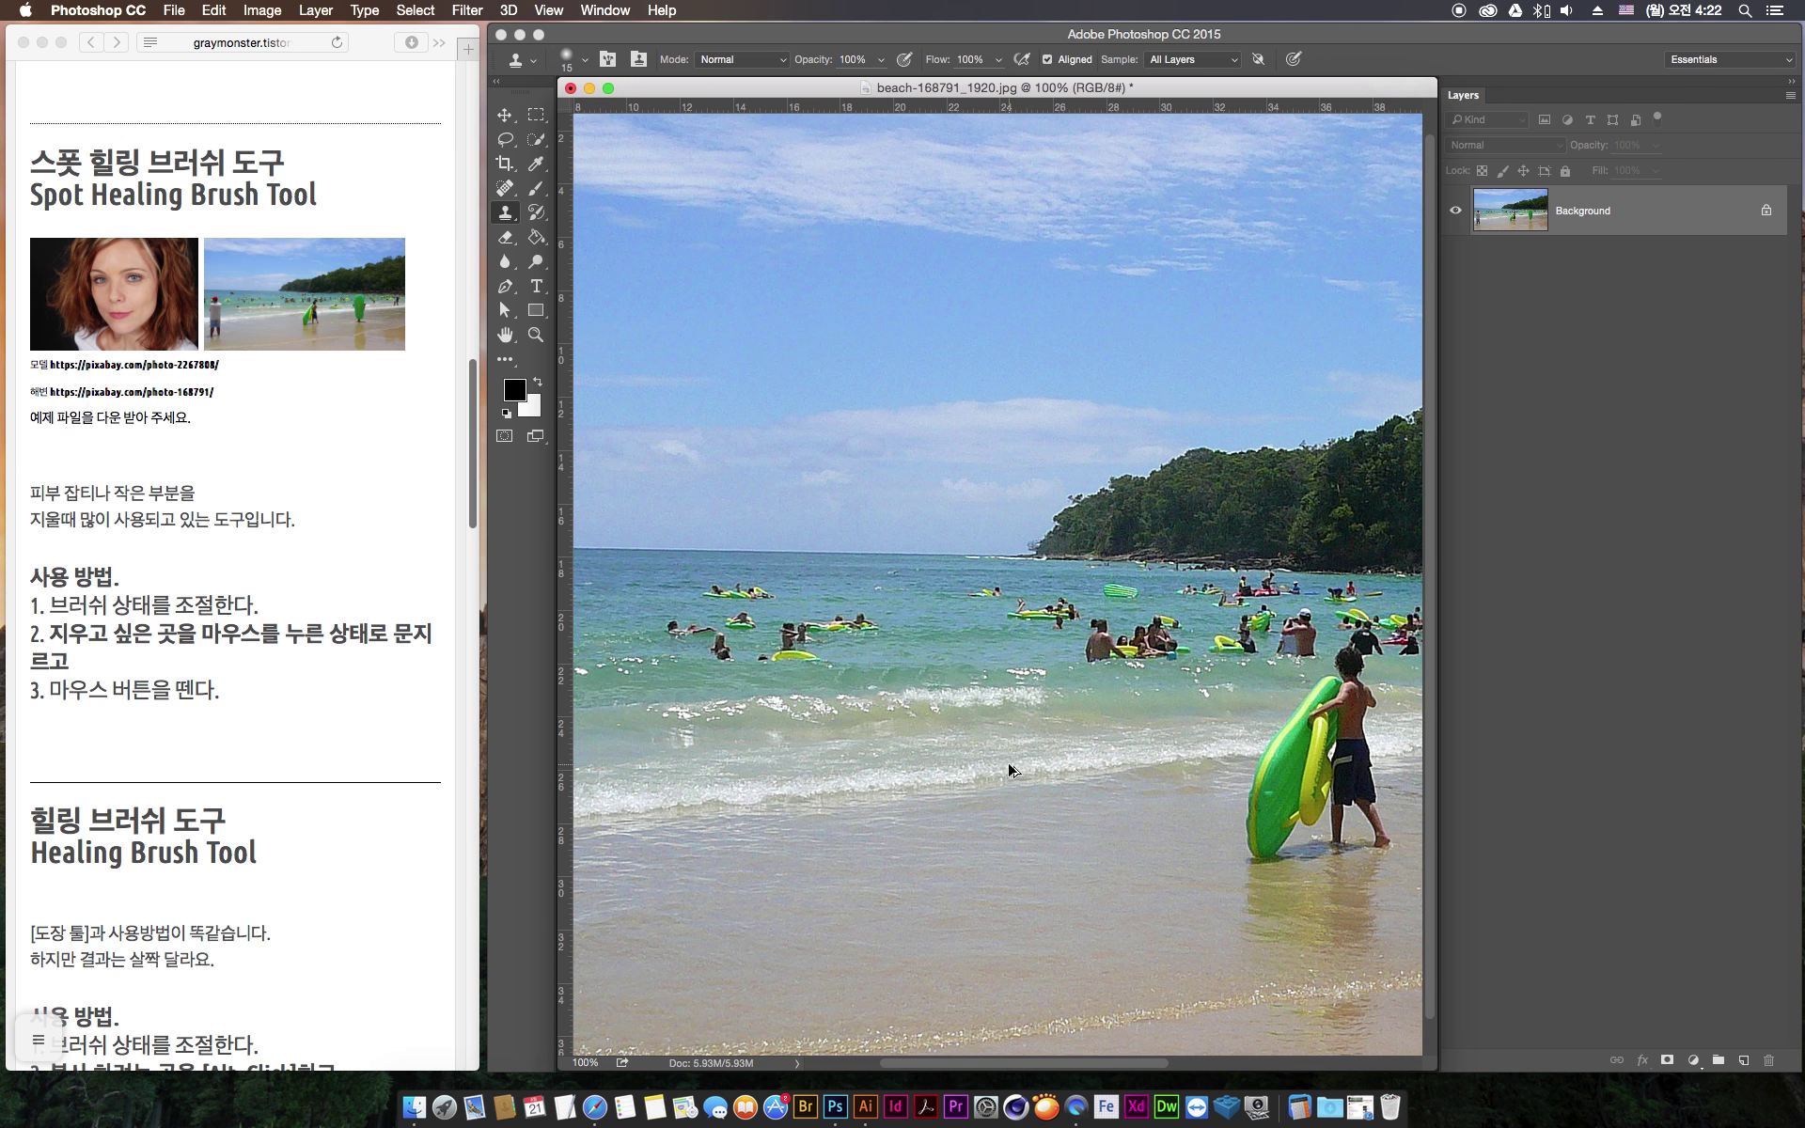
key(super+alt+z)
key(super+alt+z)
key(super+alt+z)
key(super+alt+z)
key(super+alt+z)
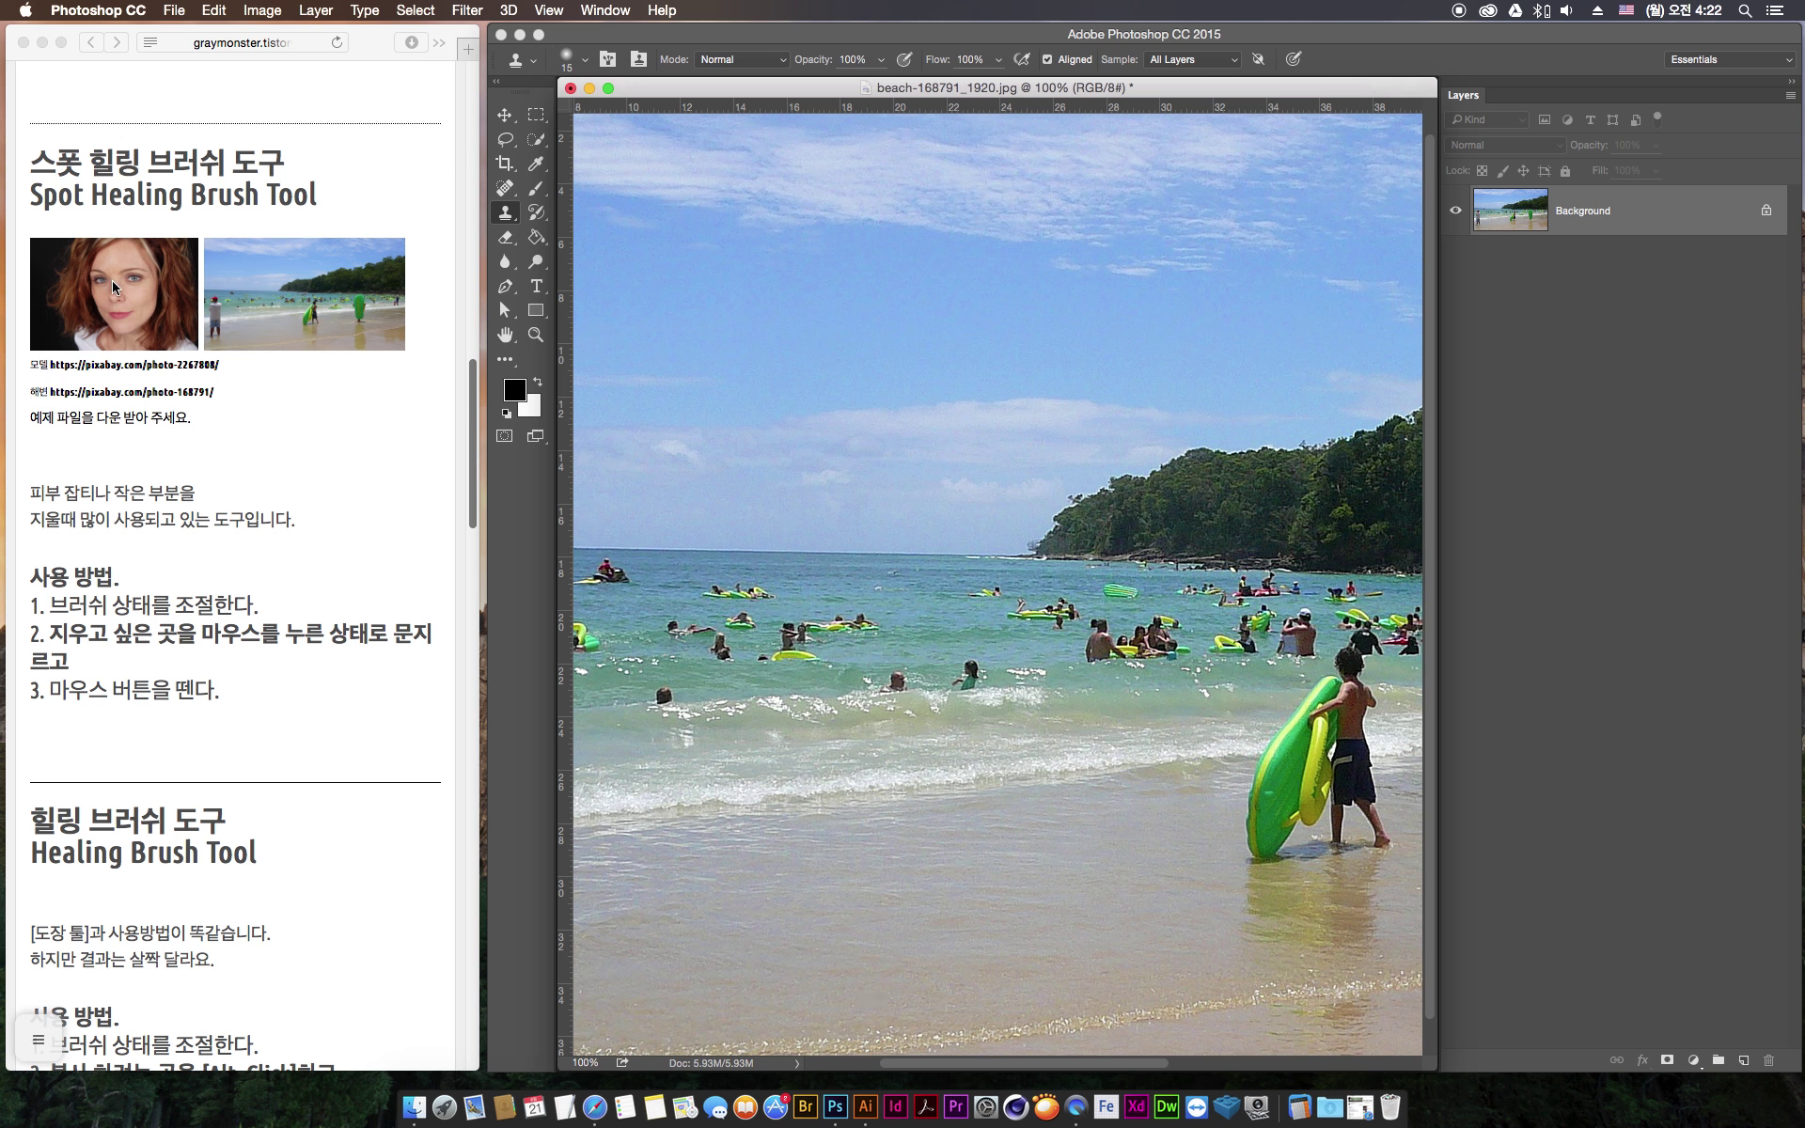
Try to open woman-2267808_1920.jpg in Photoshop from the Downloads folder in Finder
right_click(111, 314)
click(198, 376)
click(428, 1105)
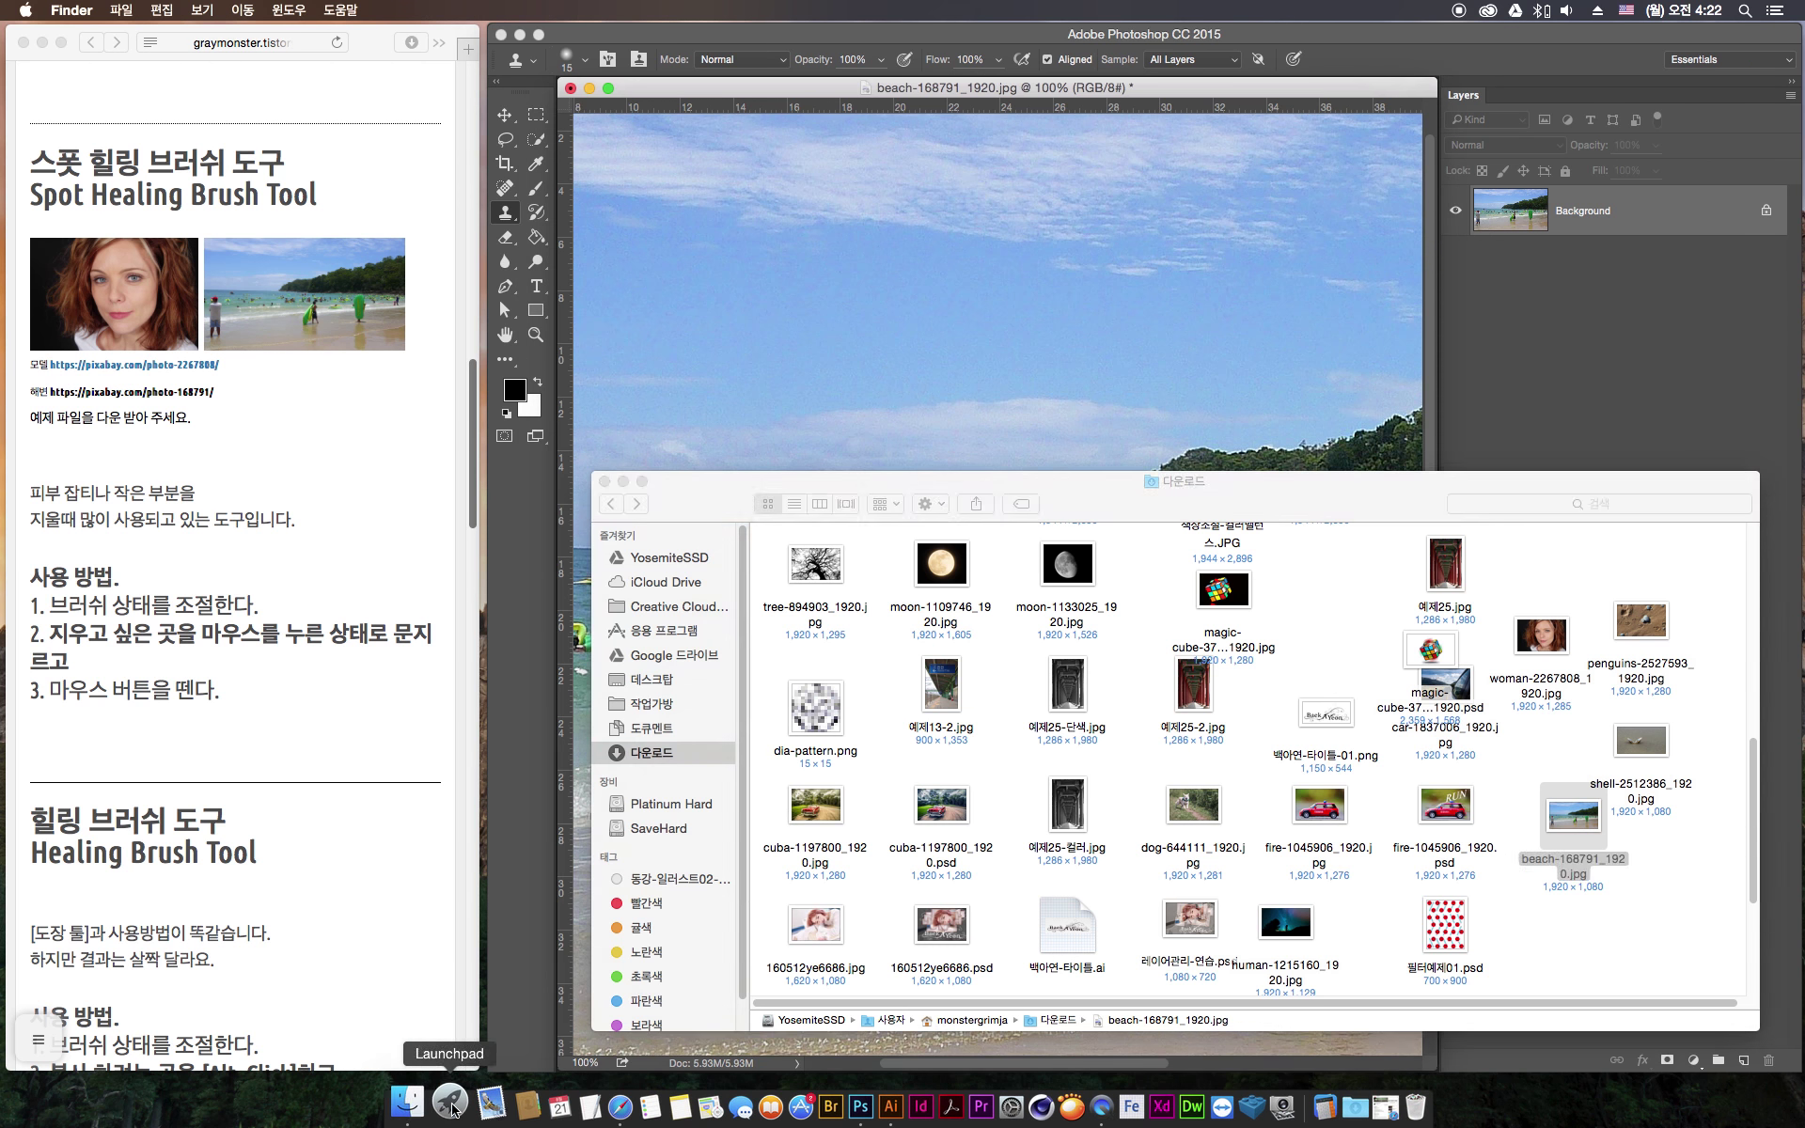
drag(1556, 635, 1548, 336)
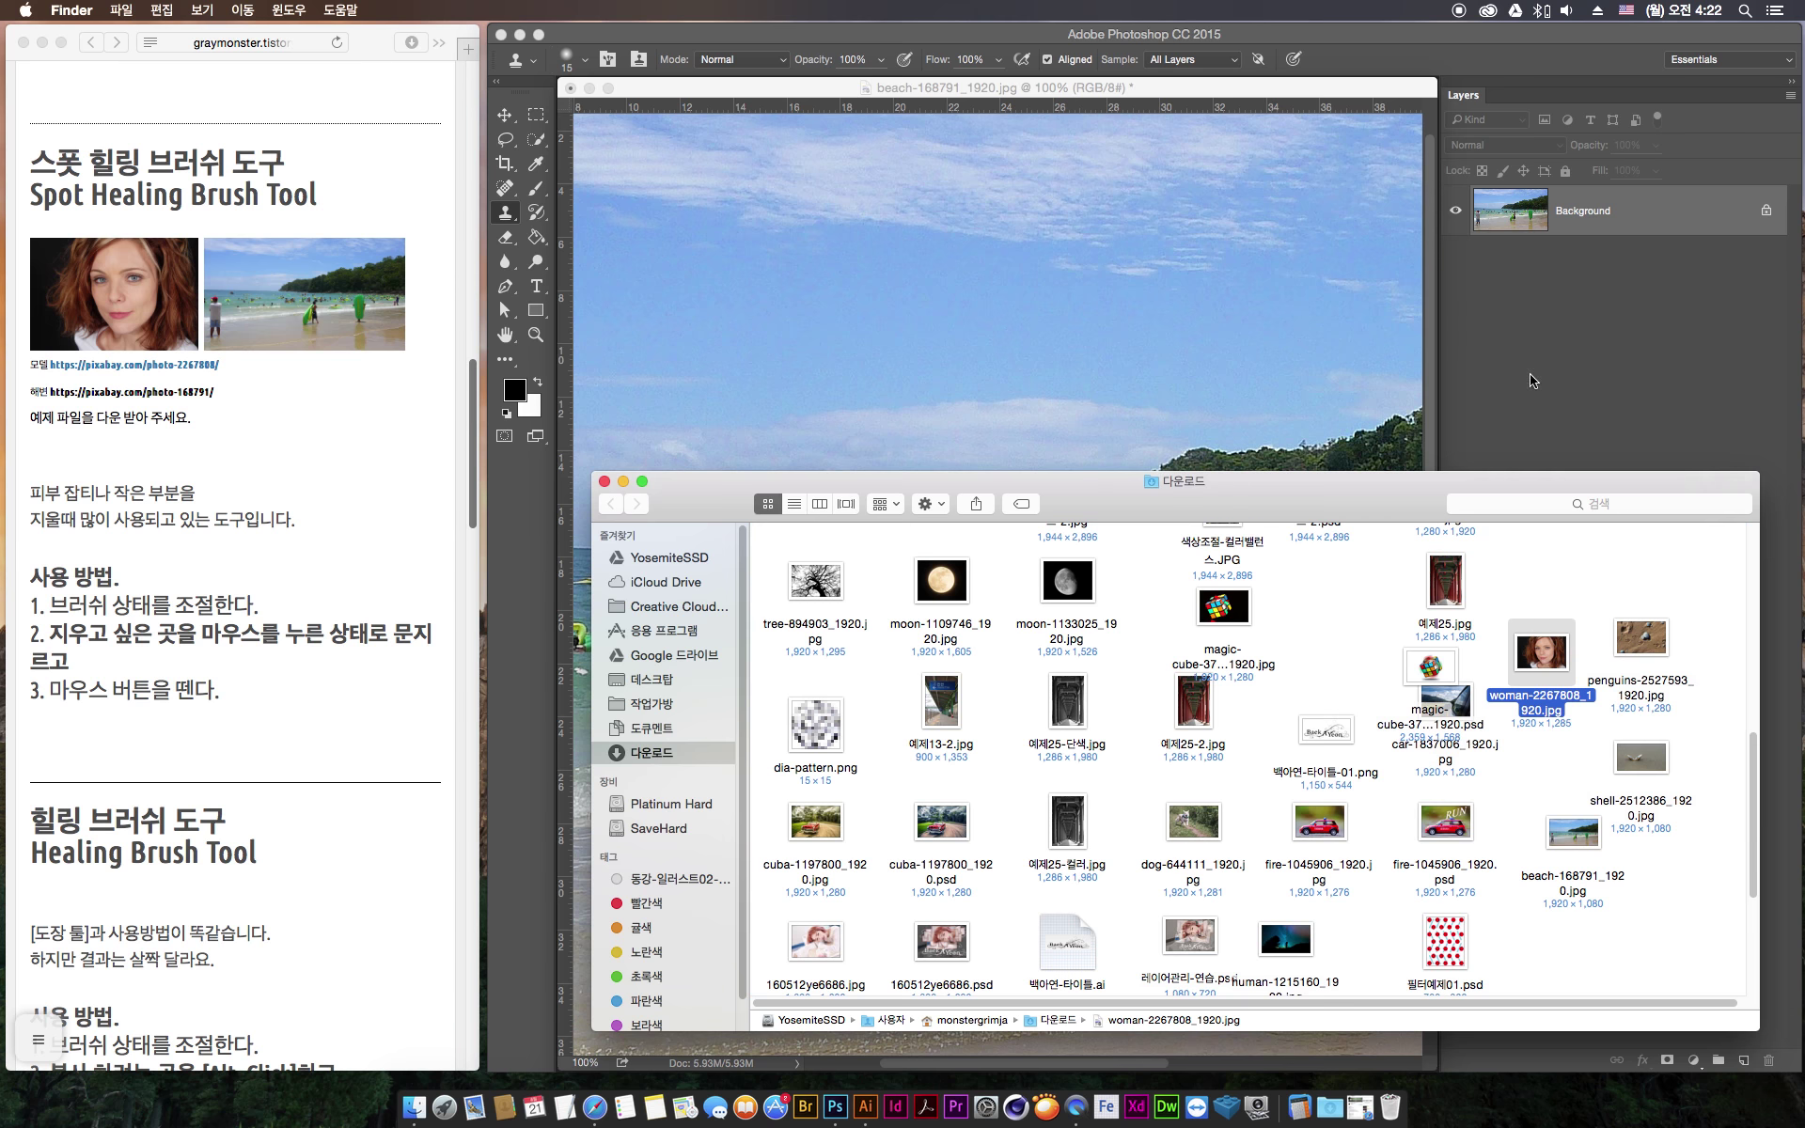
drag(1552, 663, 894, 175)
Close the beach photo without saving and open woman-2267808_1920.jpg from the Downloads folder
click(571, 90)
click(571, 90)
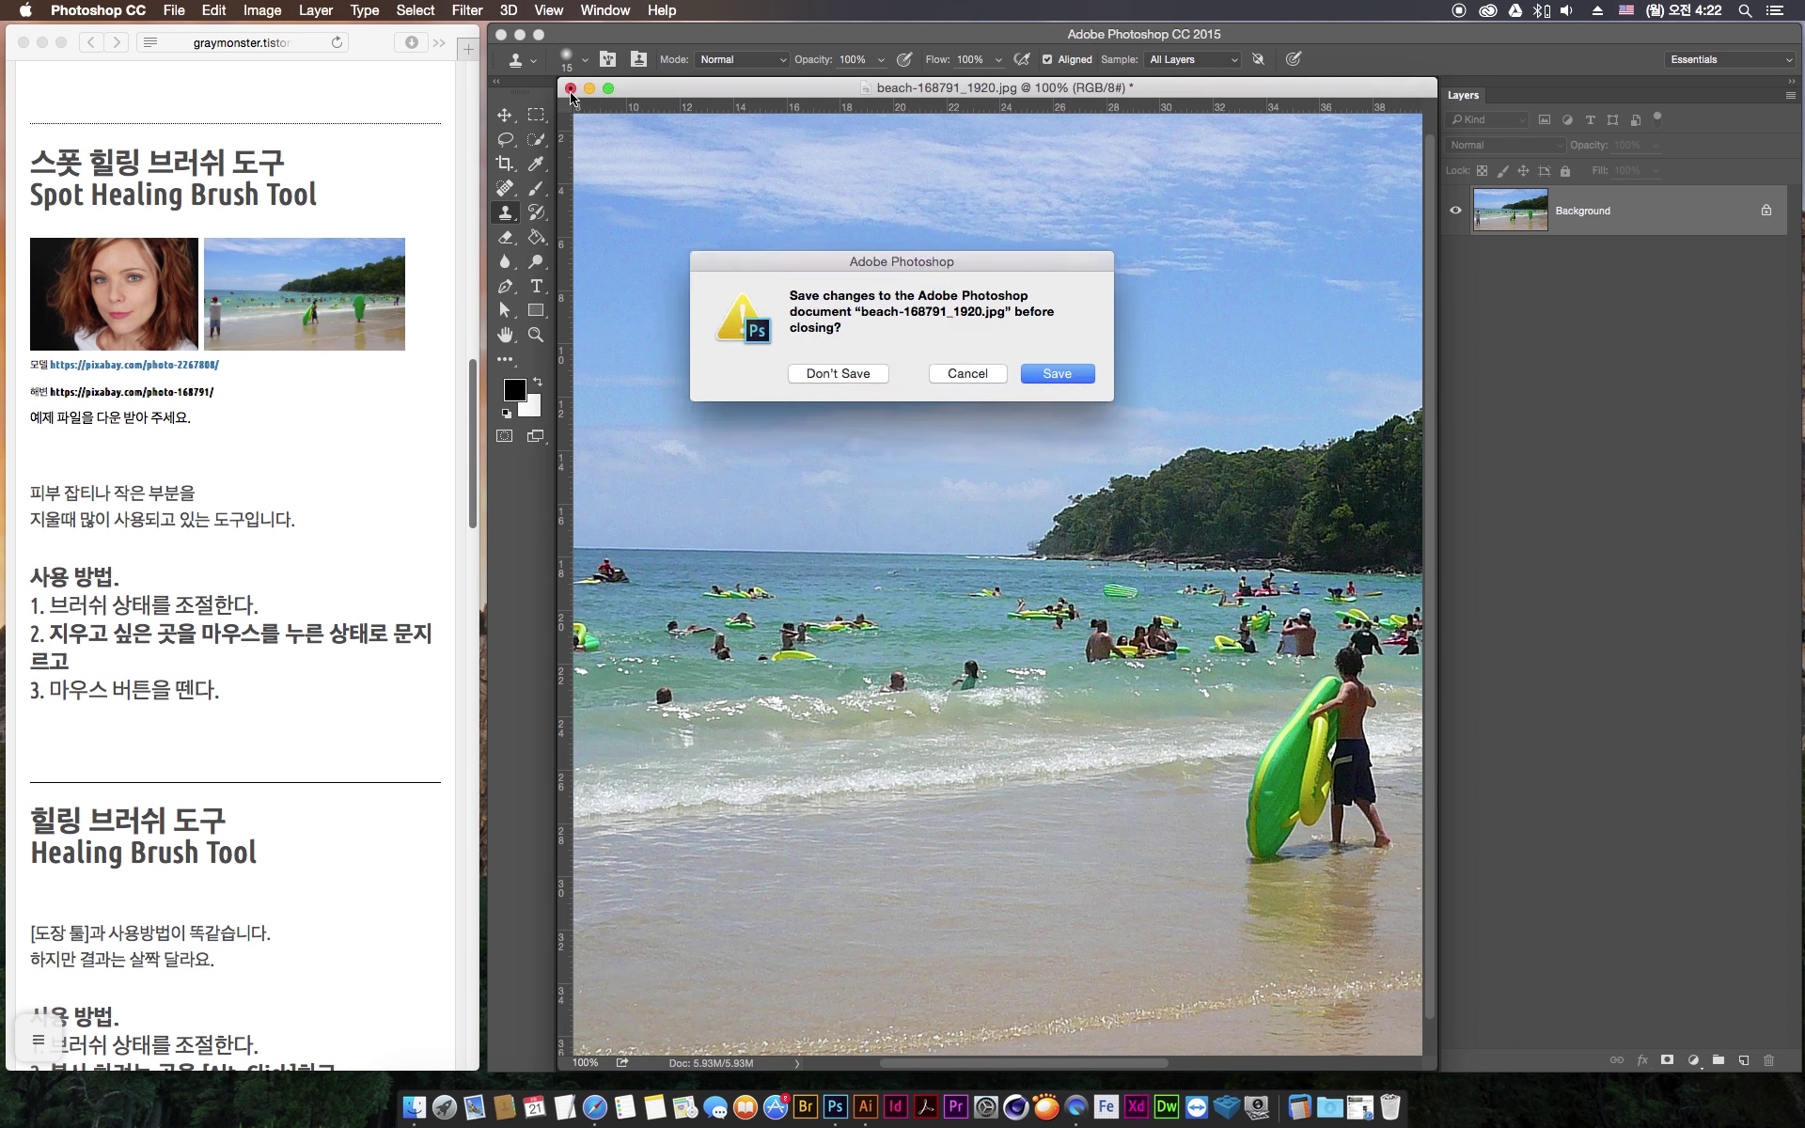
click(838, 373)
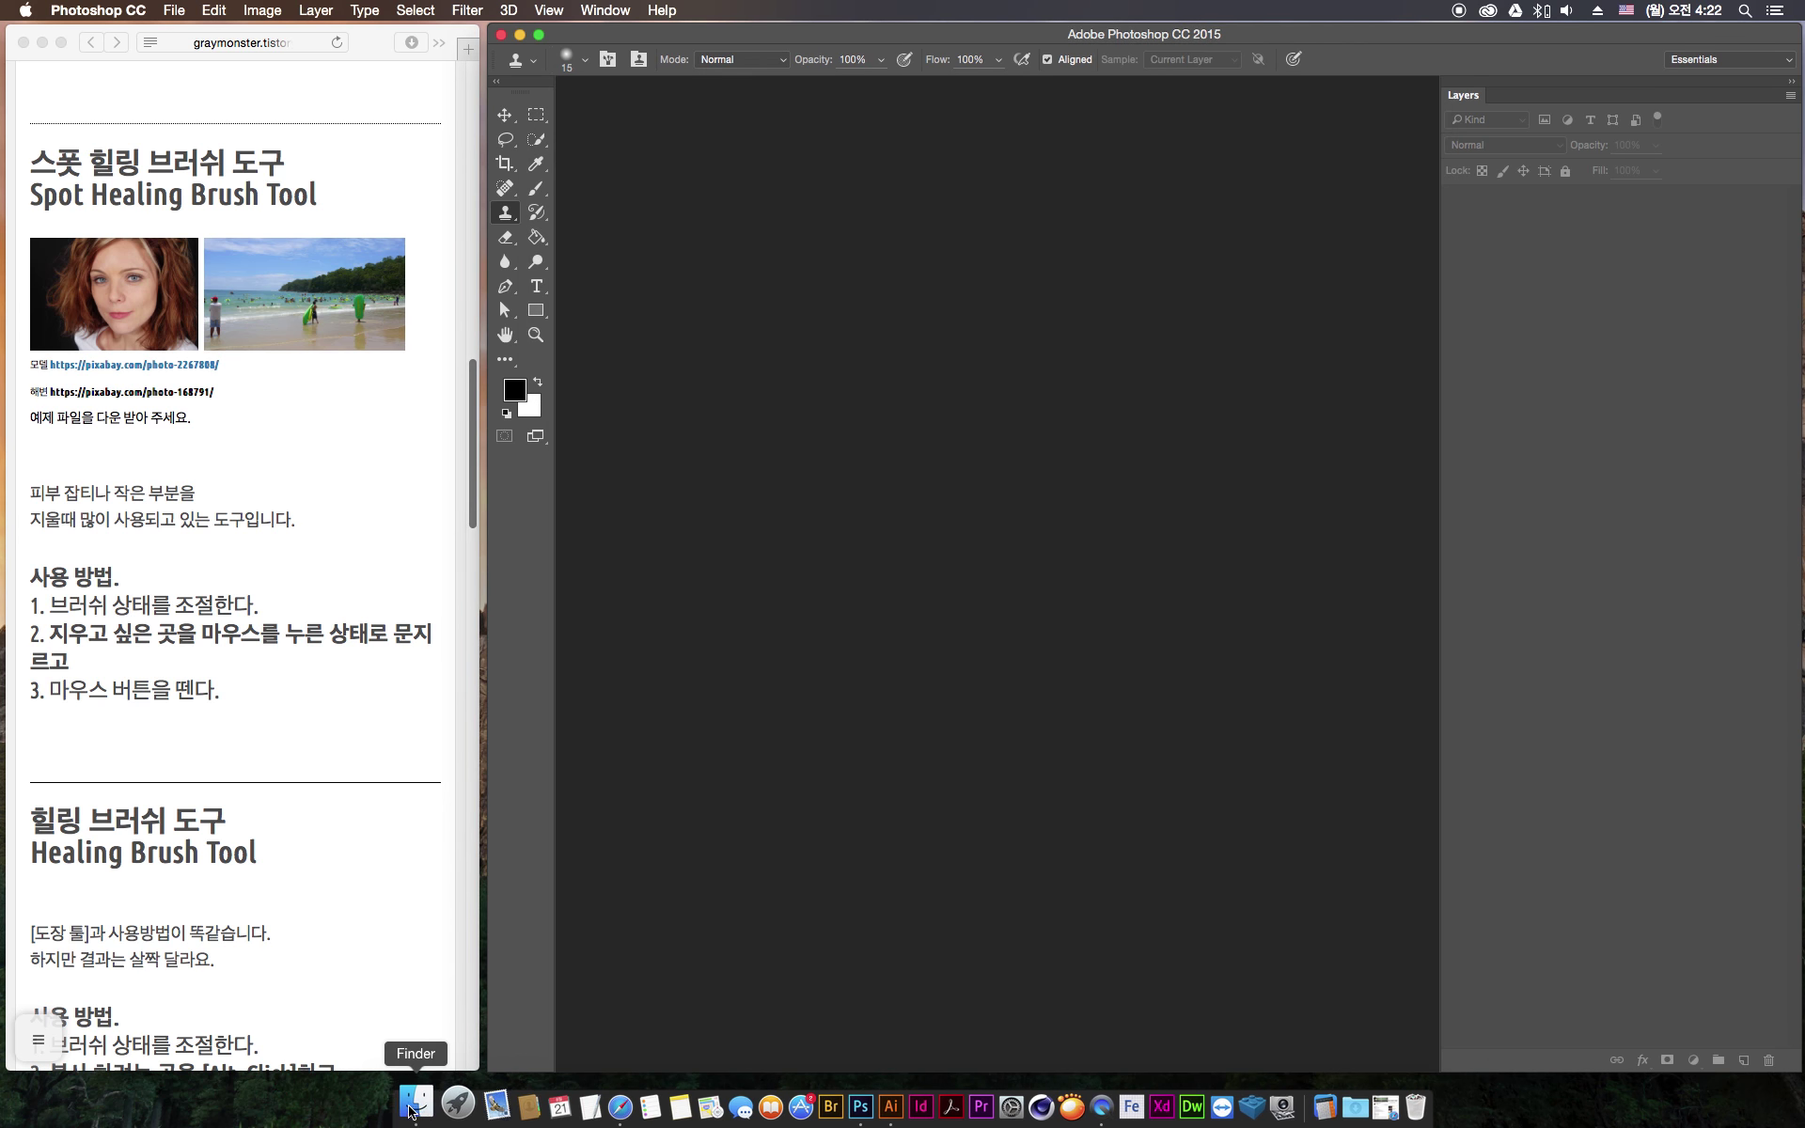
click(395, 1107)
drag(1542, 658, 986, 424)
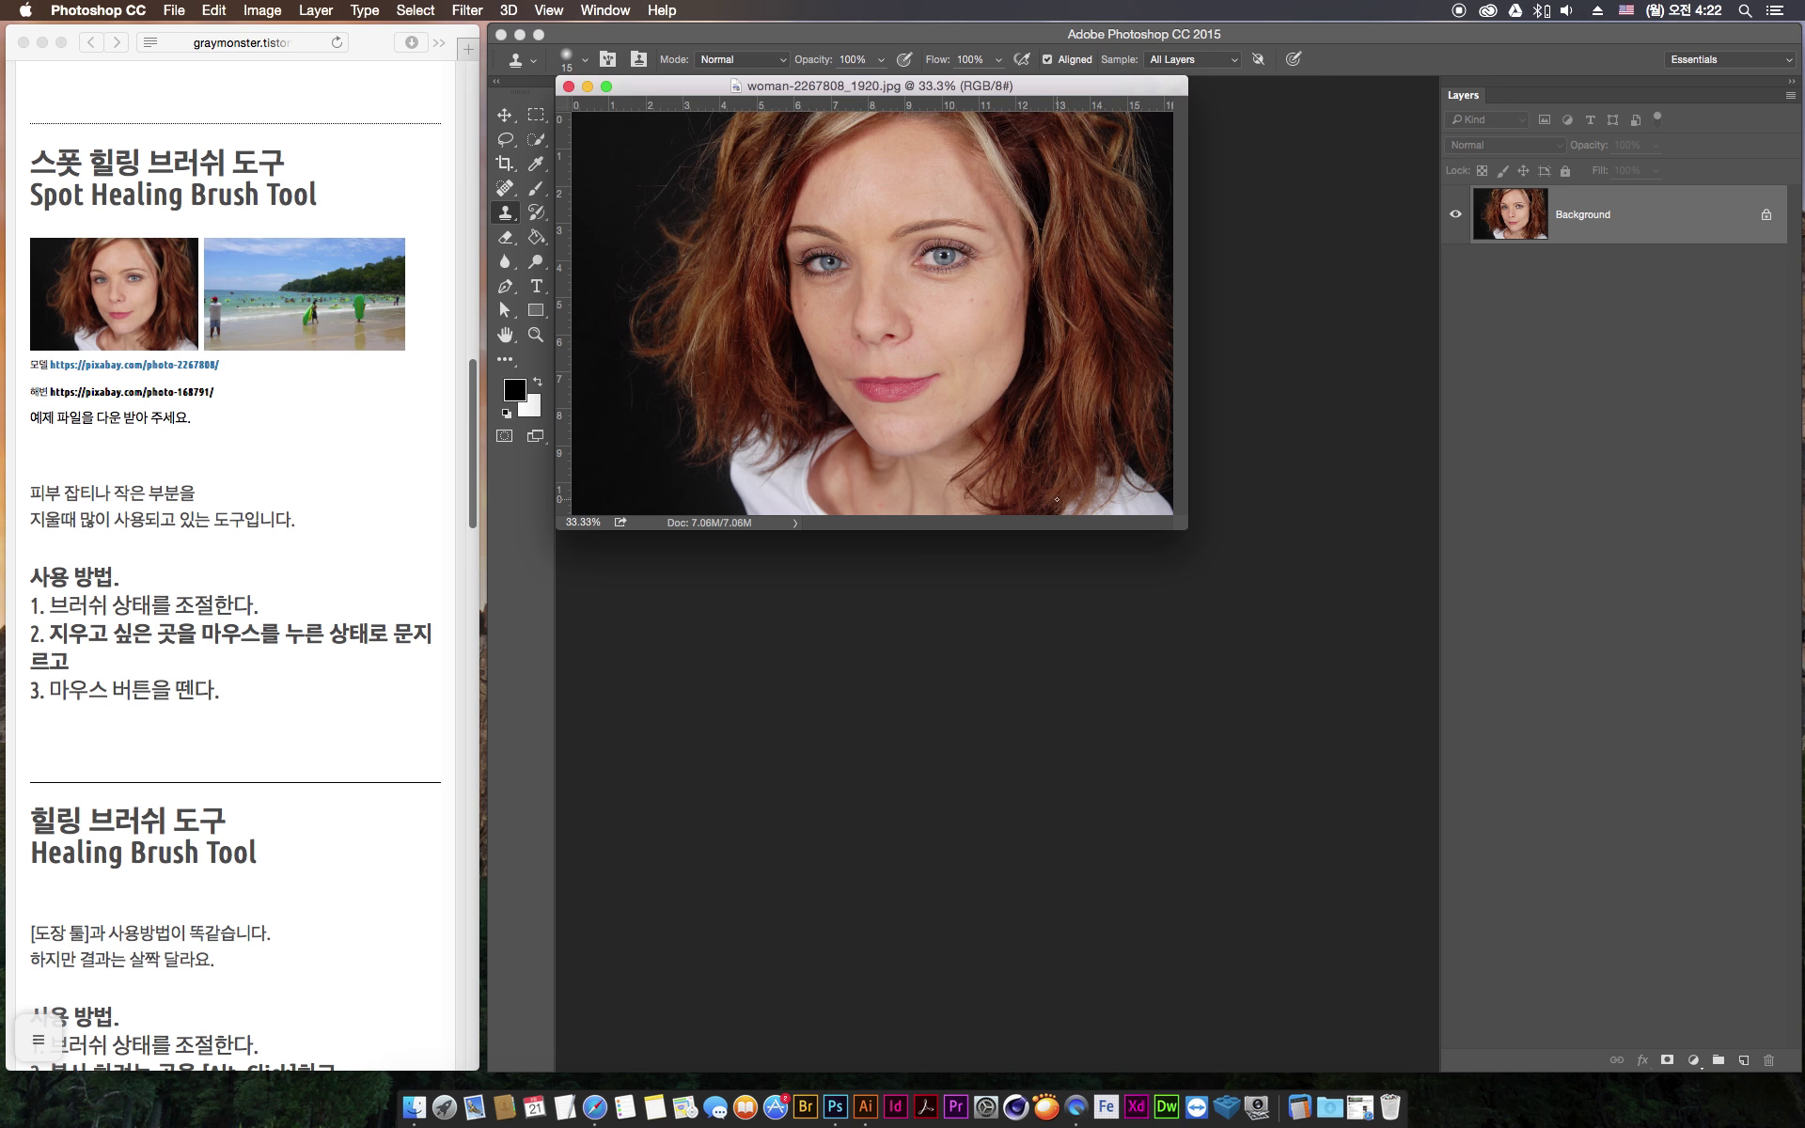
Choose the Spot Healing Brush Tool, set its brush to 15 px, and remove the spot on the cheek below the eye
key(super+equal)
key(super+equal)
key(super+equal)
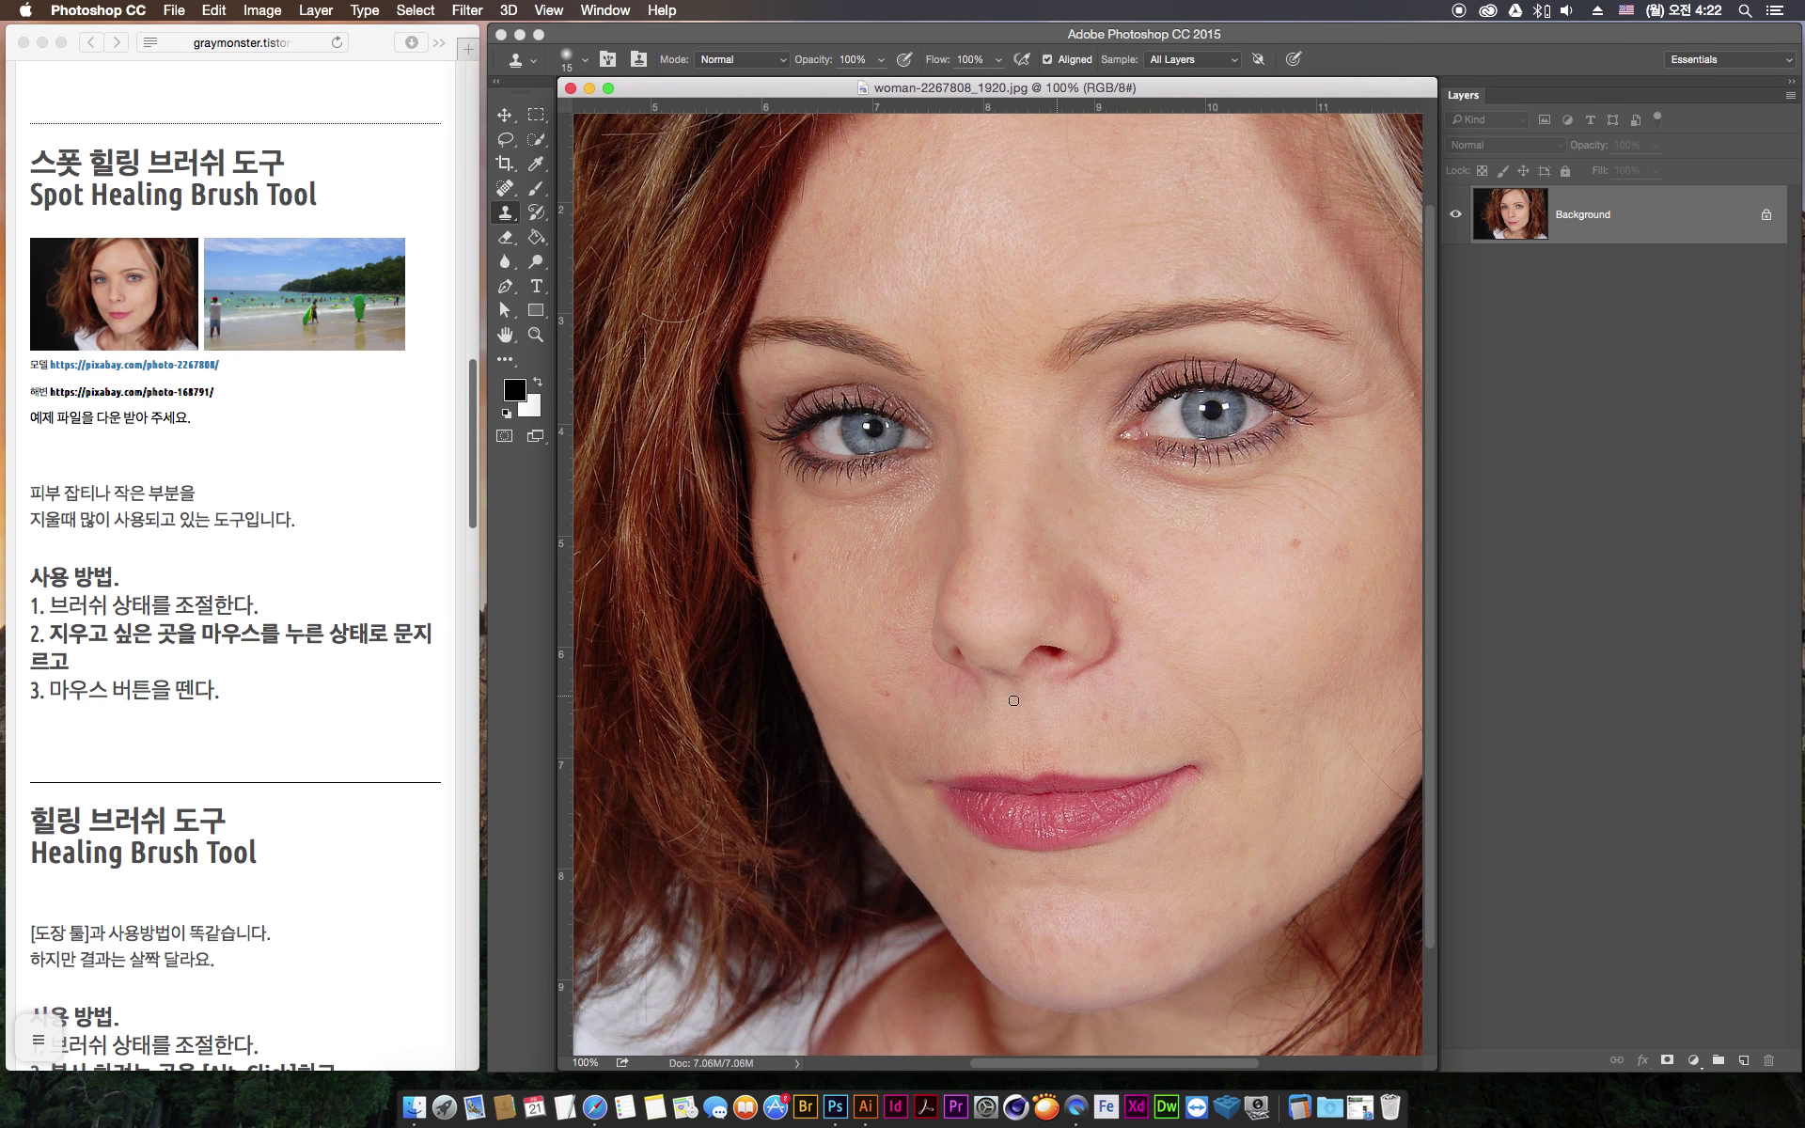
drag(1174, 748, 1013, 627)
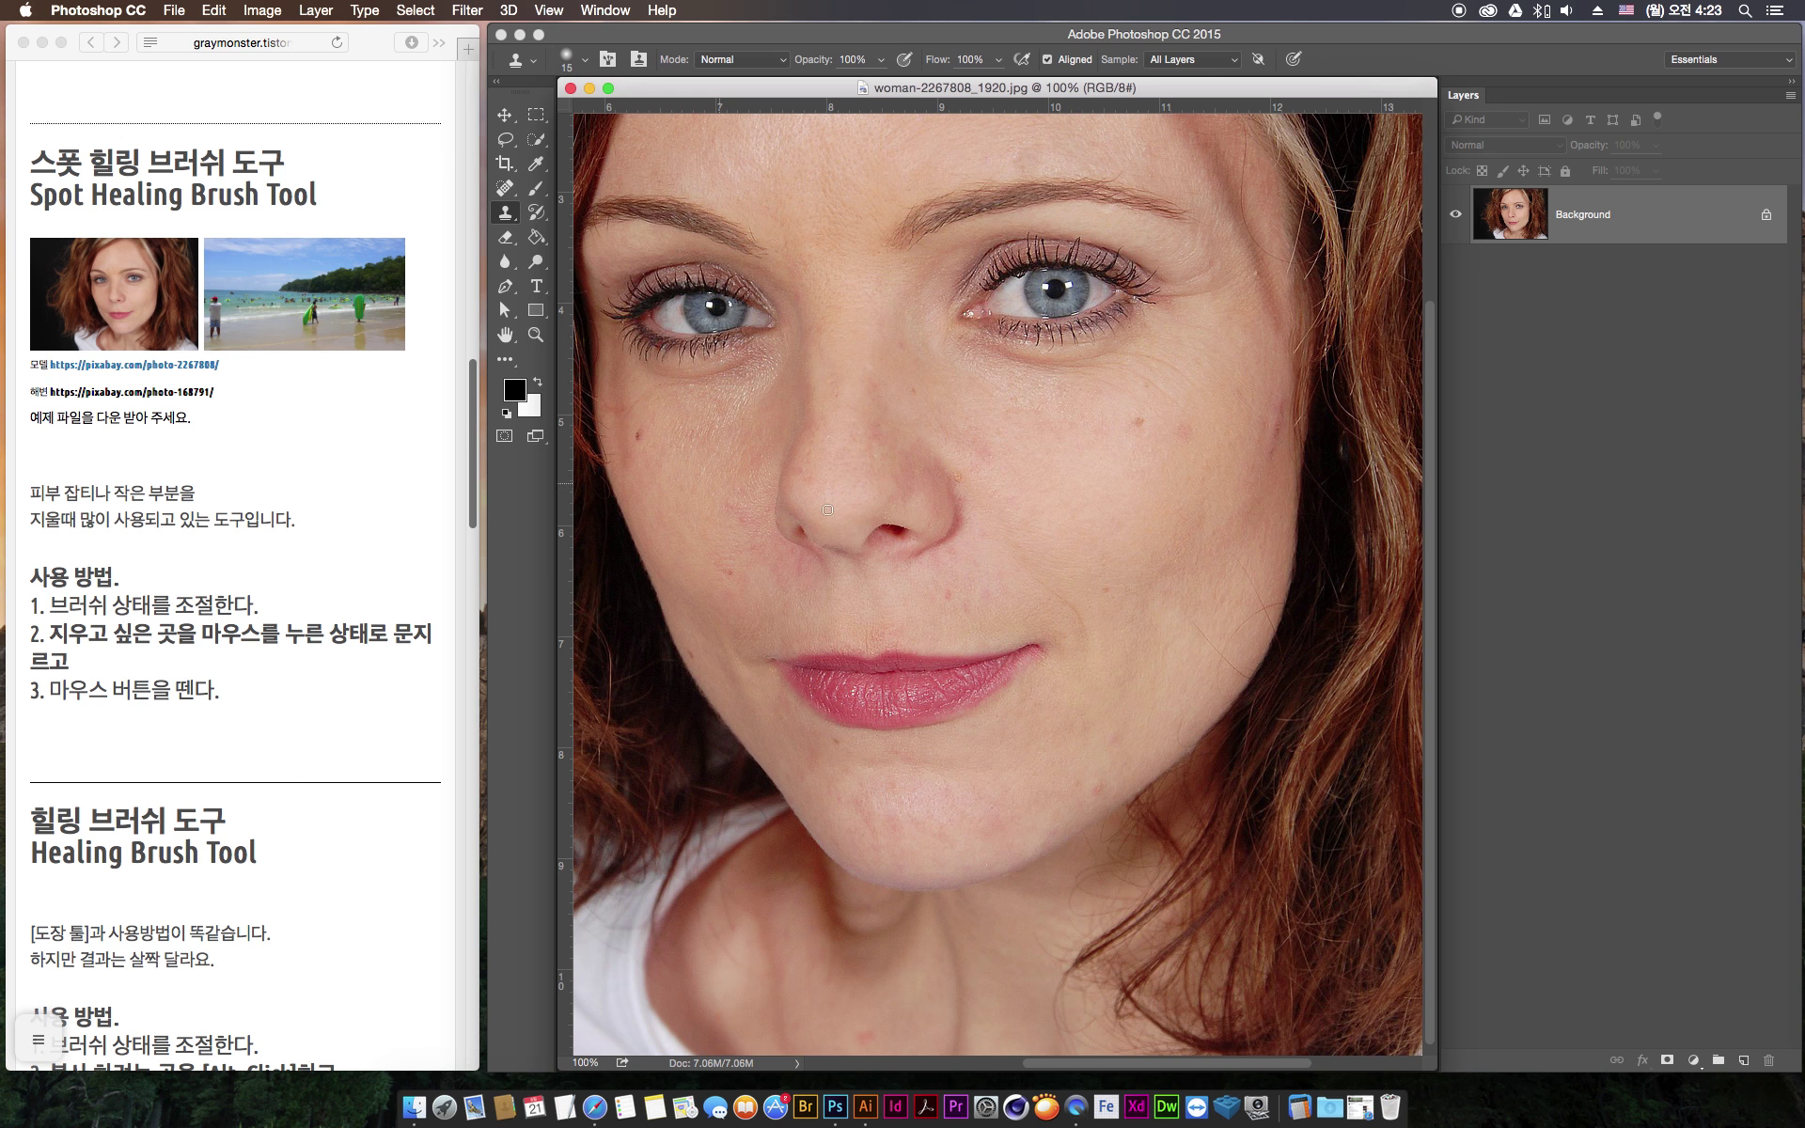
click(505, 188)
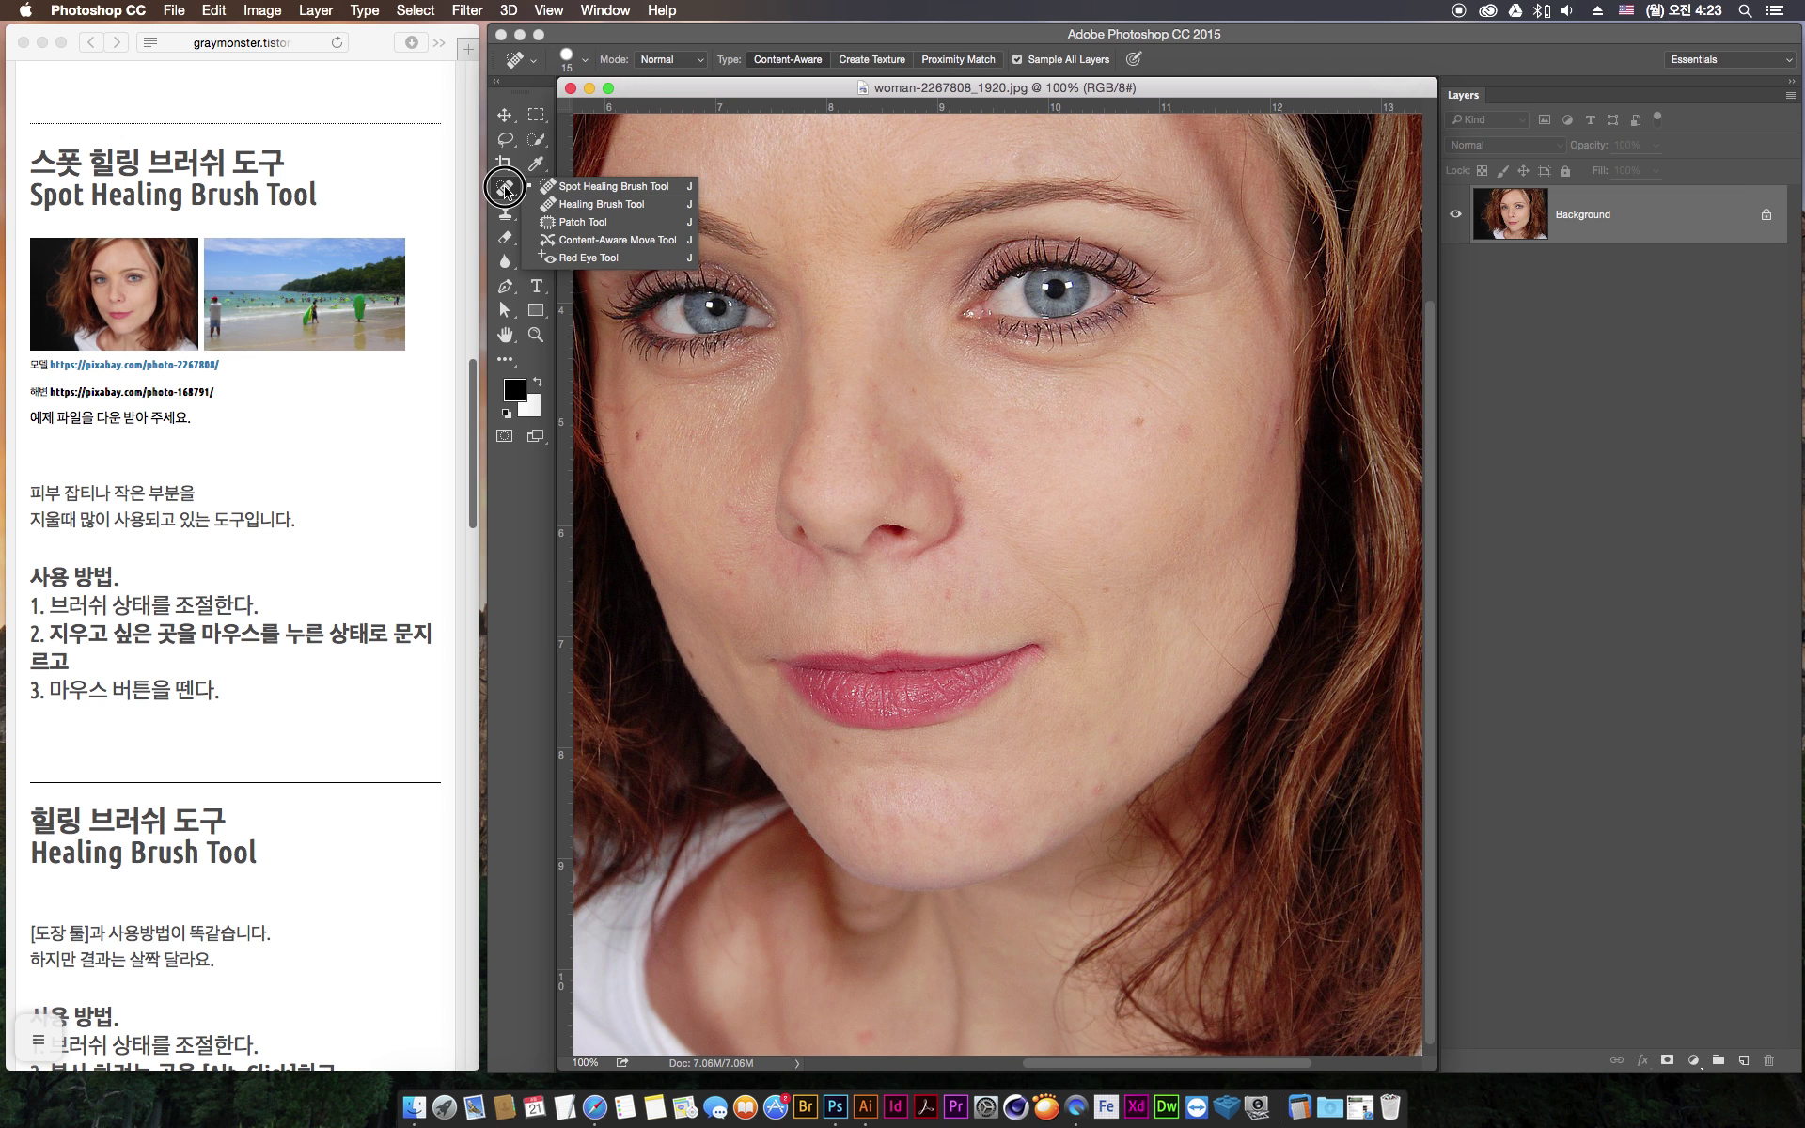
click(585, 187)
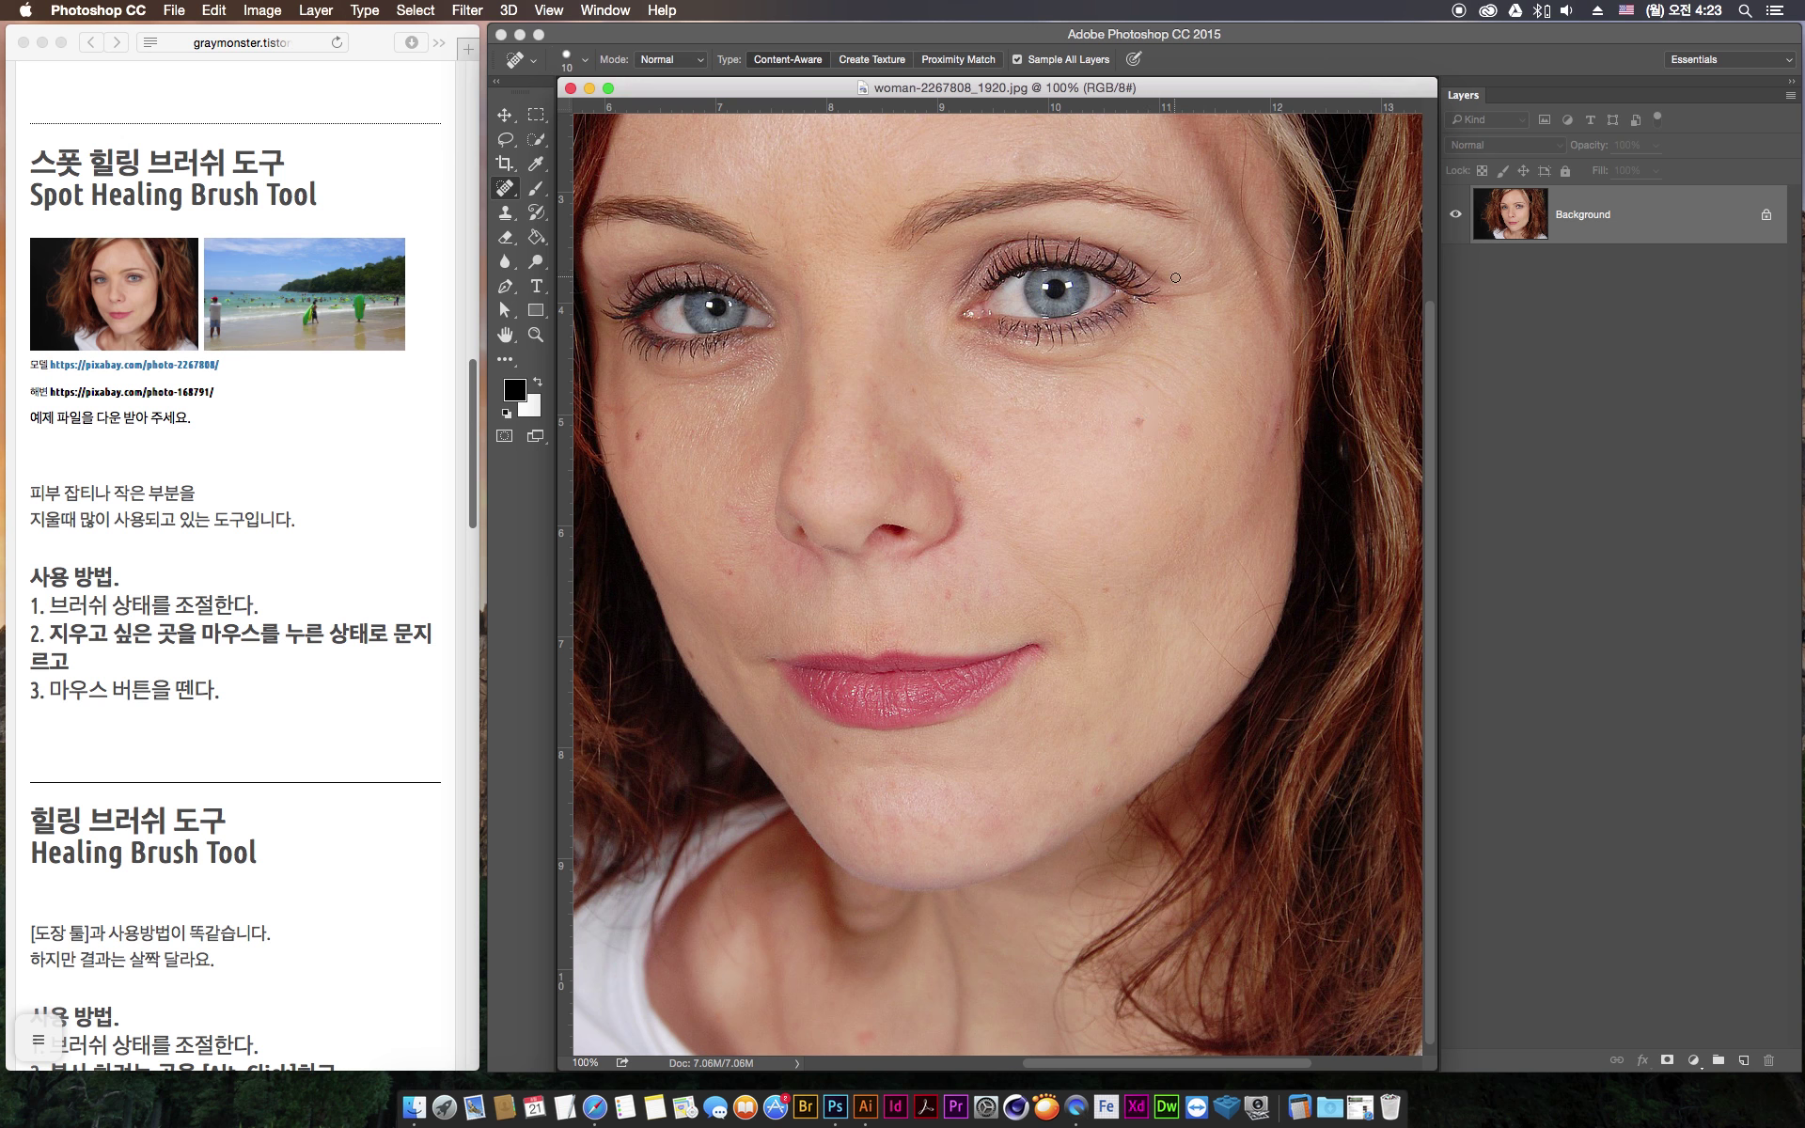
key(bracketright)
mouse_move(1136, 434)
mouse_down()
mouse_move(1137, 415)
mouse_move(1136, 431)
mouse_up()
Remove the small brown spot on the cheek beside the corner of the mouth
key(super+equal)
key(super+equal)
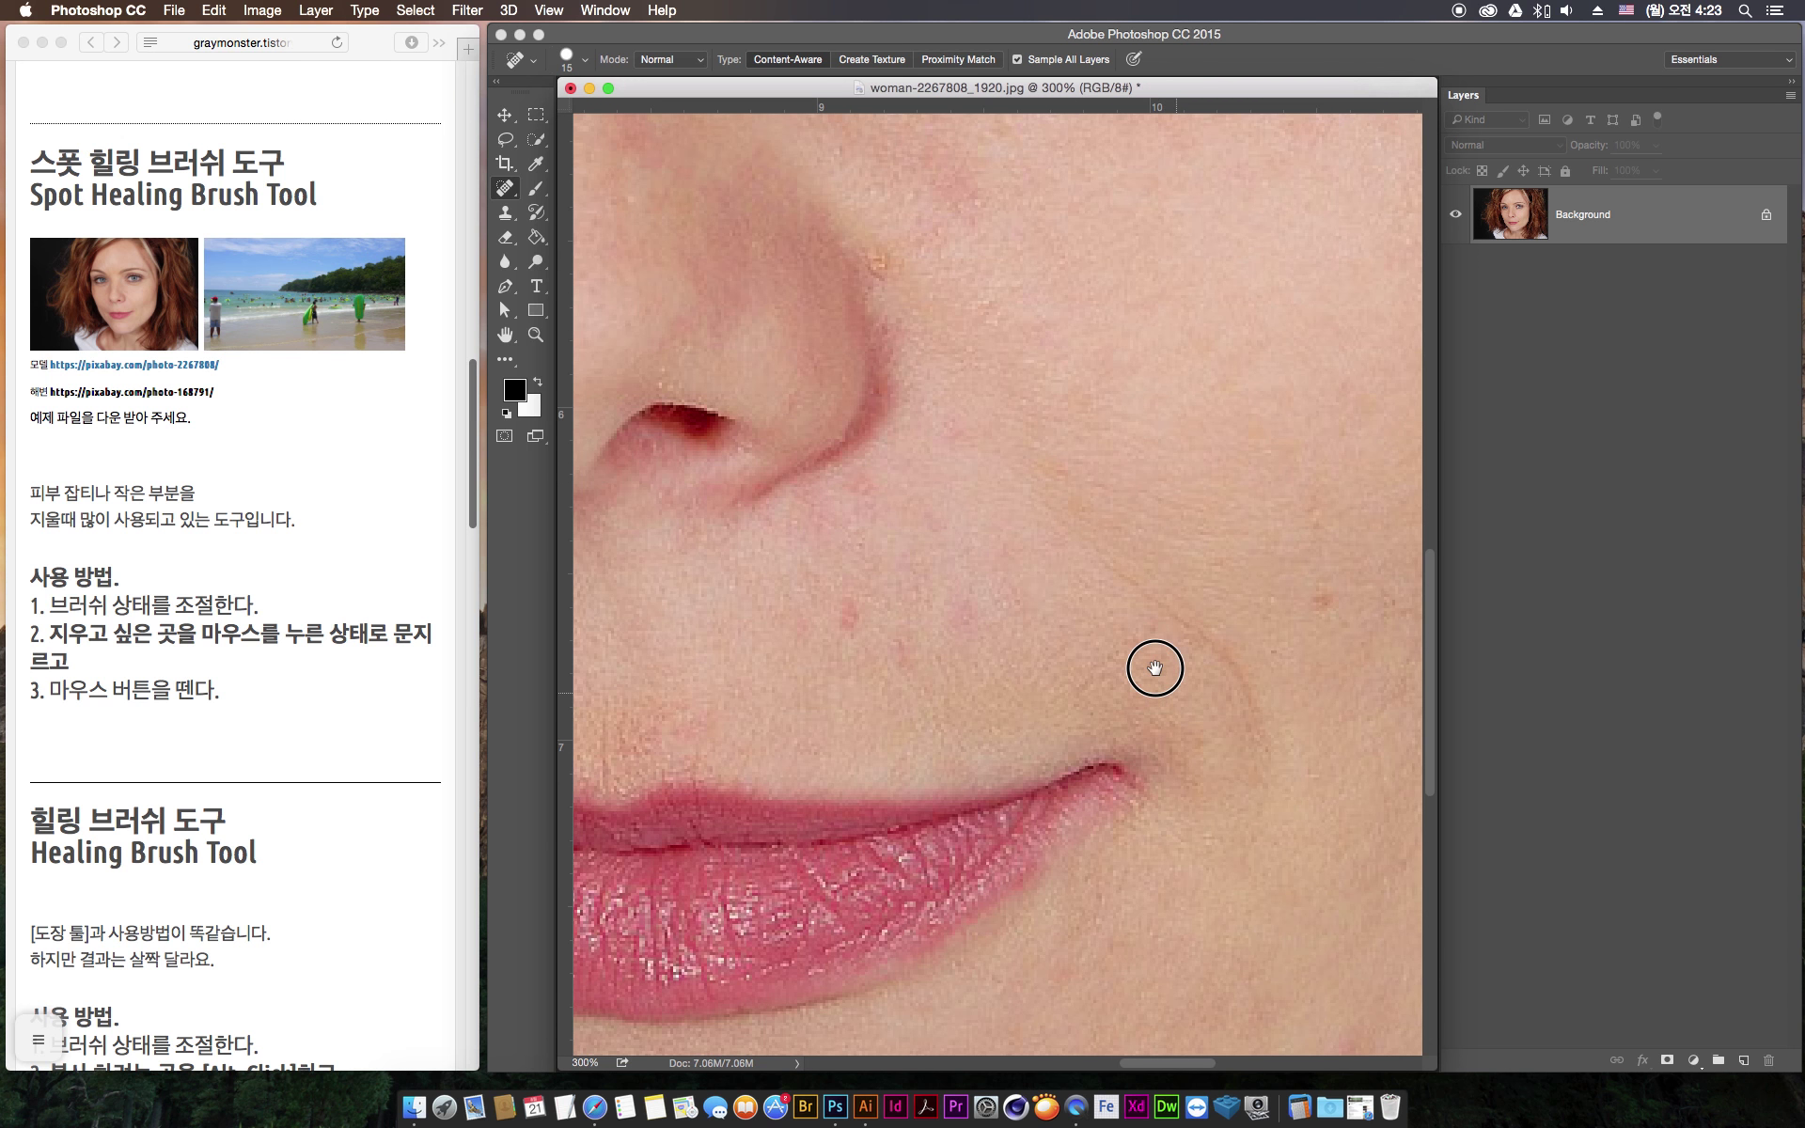
drag(1154, 669, 878, 556)
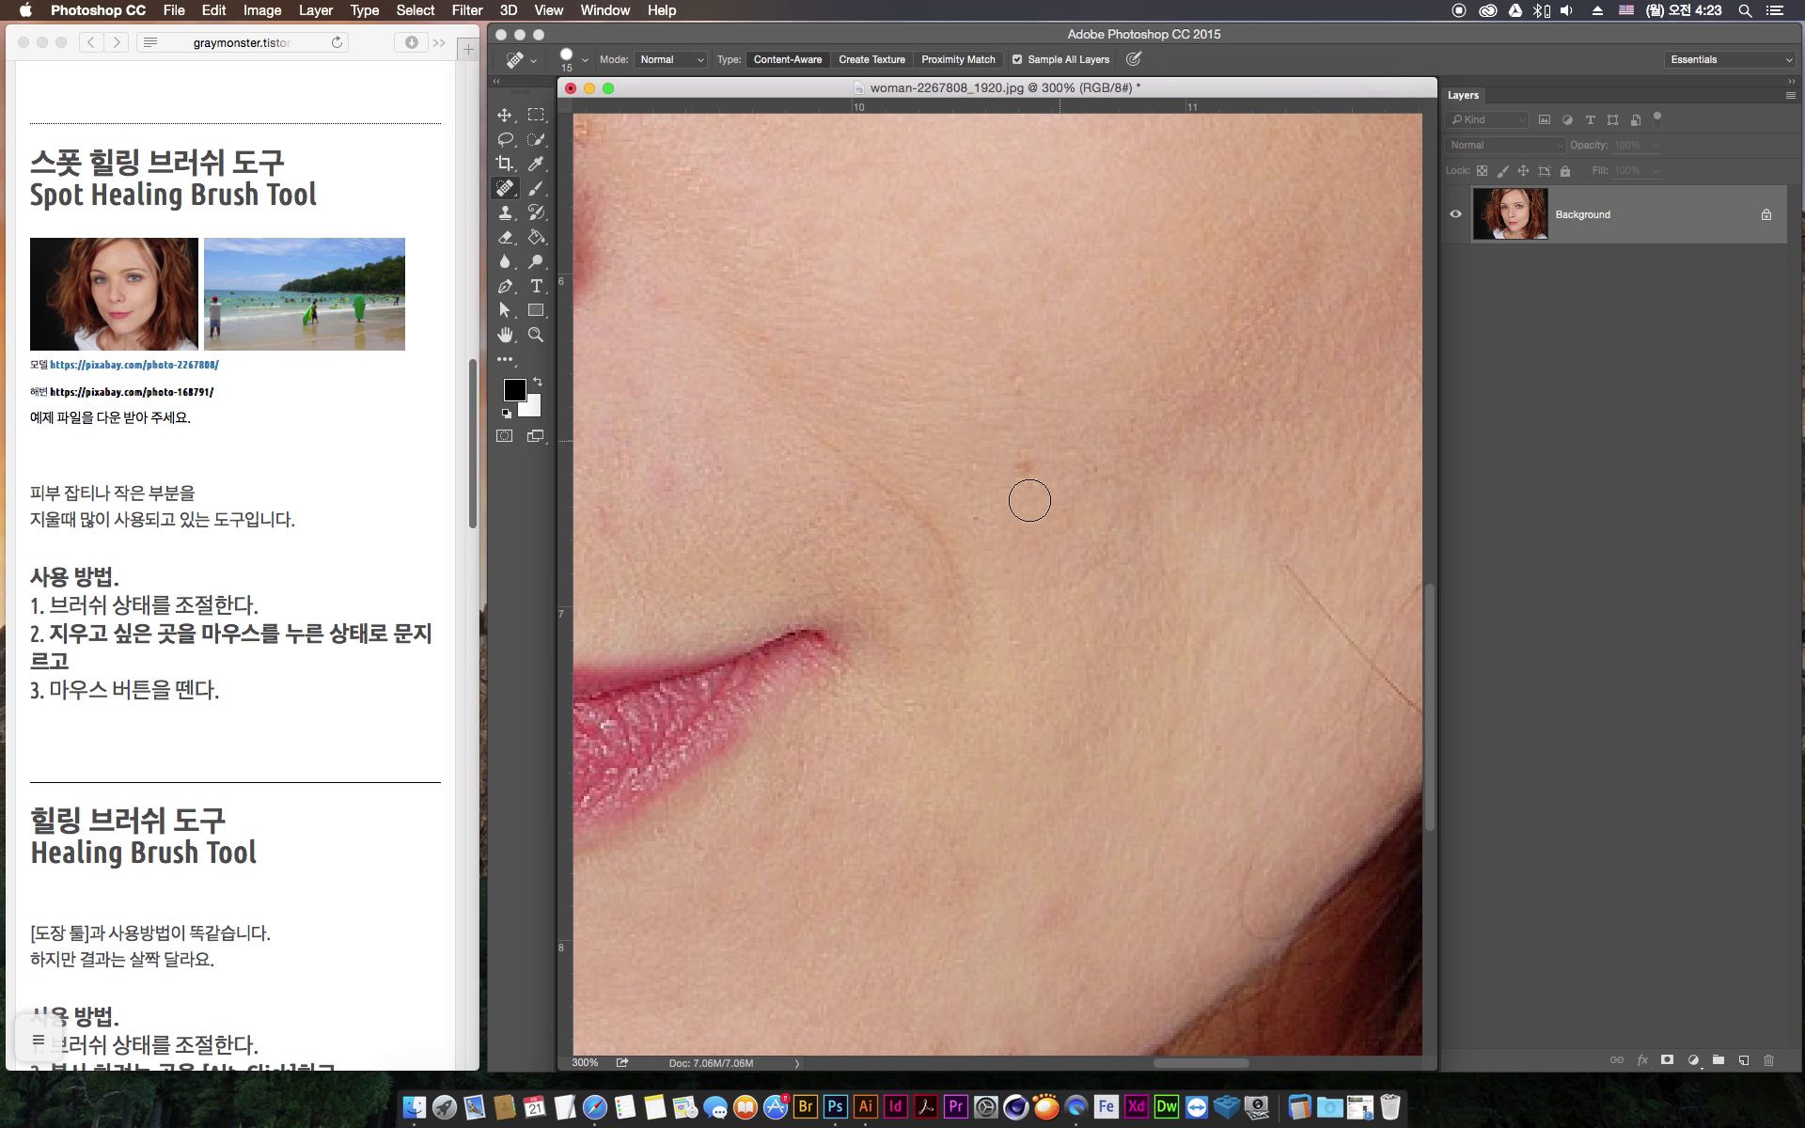
drag(1012, 470, 1024, 472)
Reduce the healing brush to 10 px and remove the reddish blemishes between the nose and the upper lip
mouse_move(965, 670)
mouse_down()
mouse_move(1124, 649)
mouse_move(1264, 667)
mouse_up()
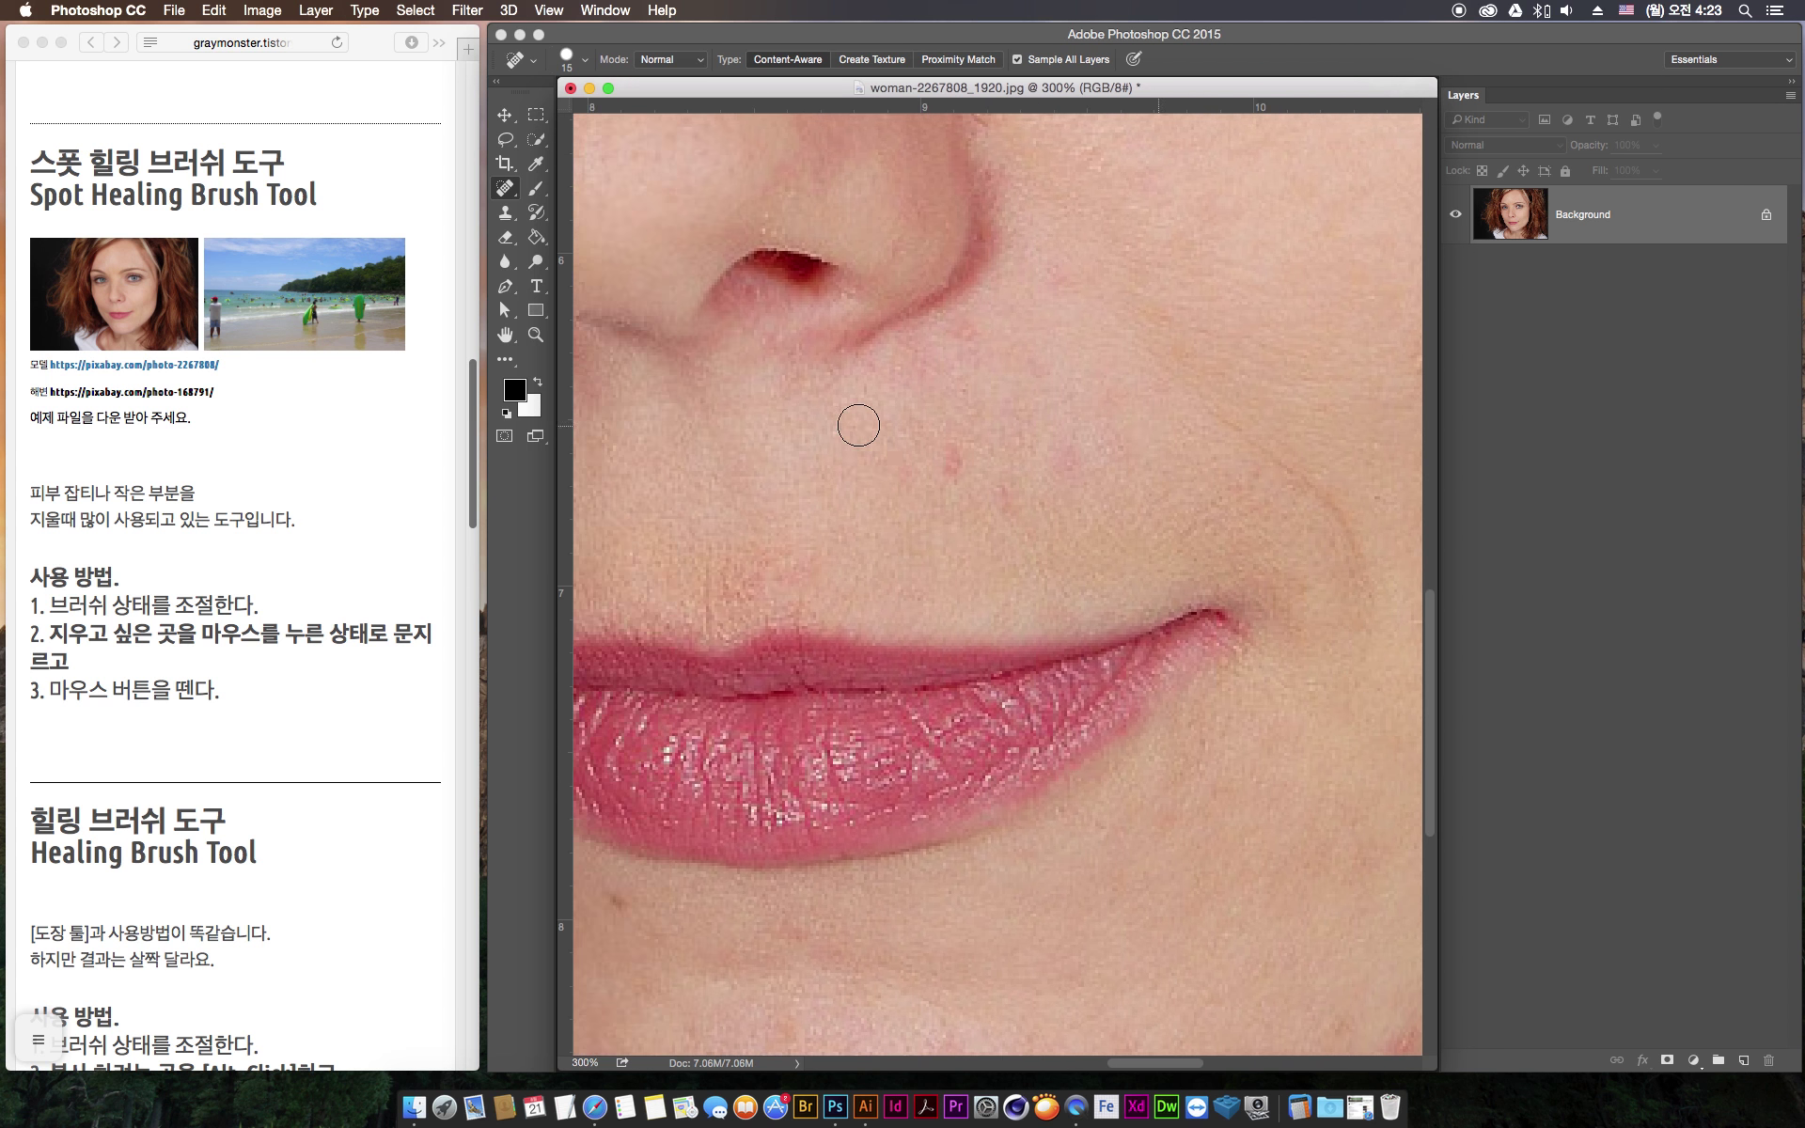
key(bracketleft)
key(bracketright)
mouse_move(942, 462)
mouse_down()
mouse_move(943, 447)
mouse_move(1001, 500)
mouse_up()
Remove the spot on the chin below the lips and the two spots on the opposite jaw and cheek
drag(1193, 714, 1344, 739)
drag(940, 660, 1107, 524)
drag(1144, 629, 1142, 623)
drag(922, 455, 972, 680)
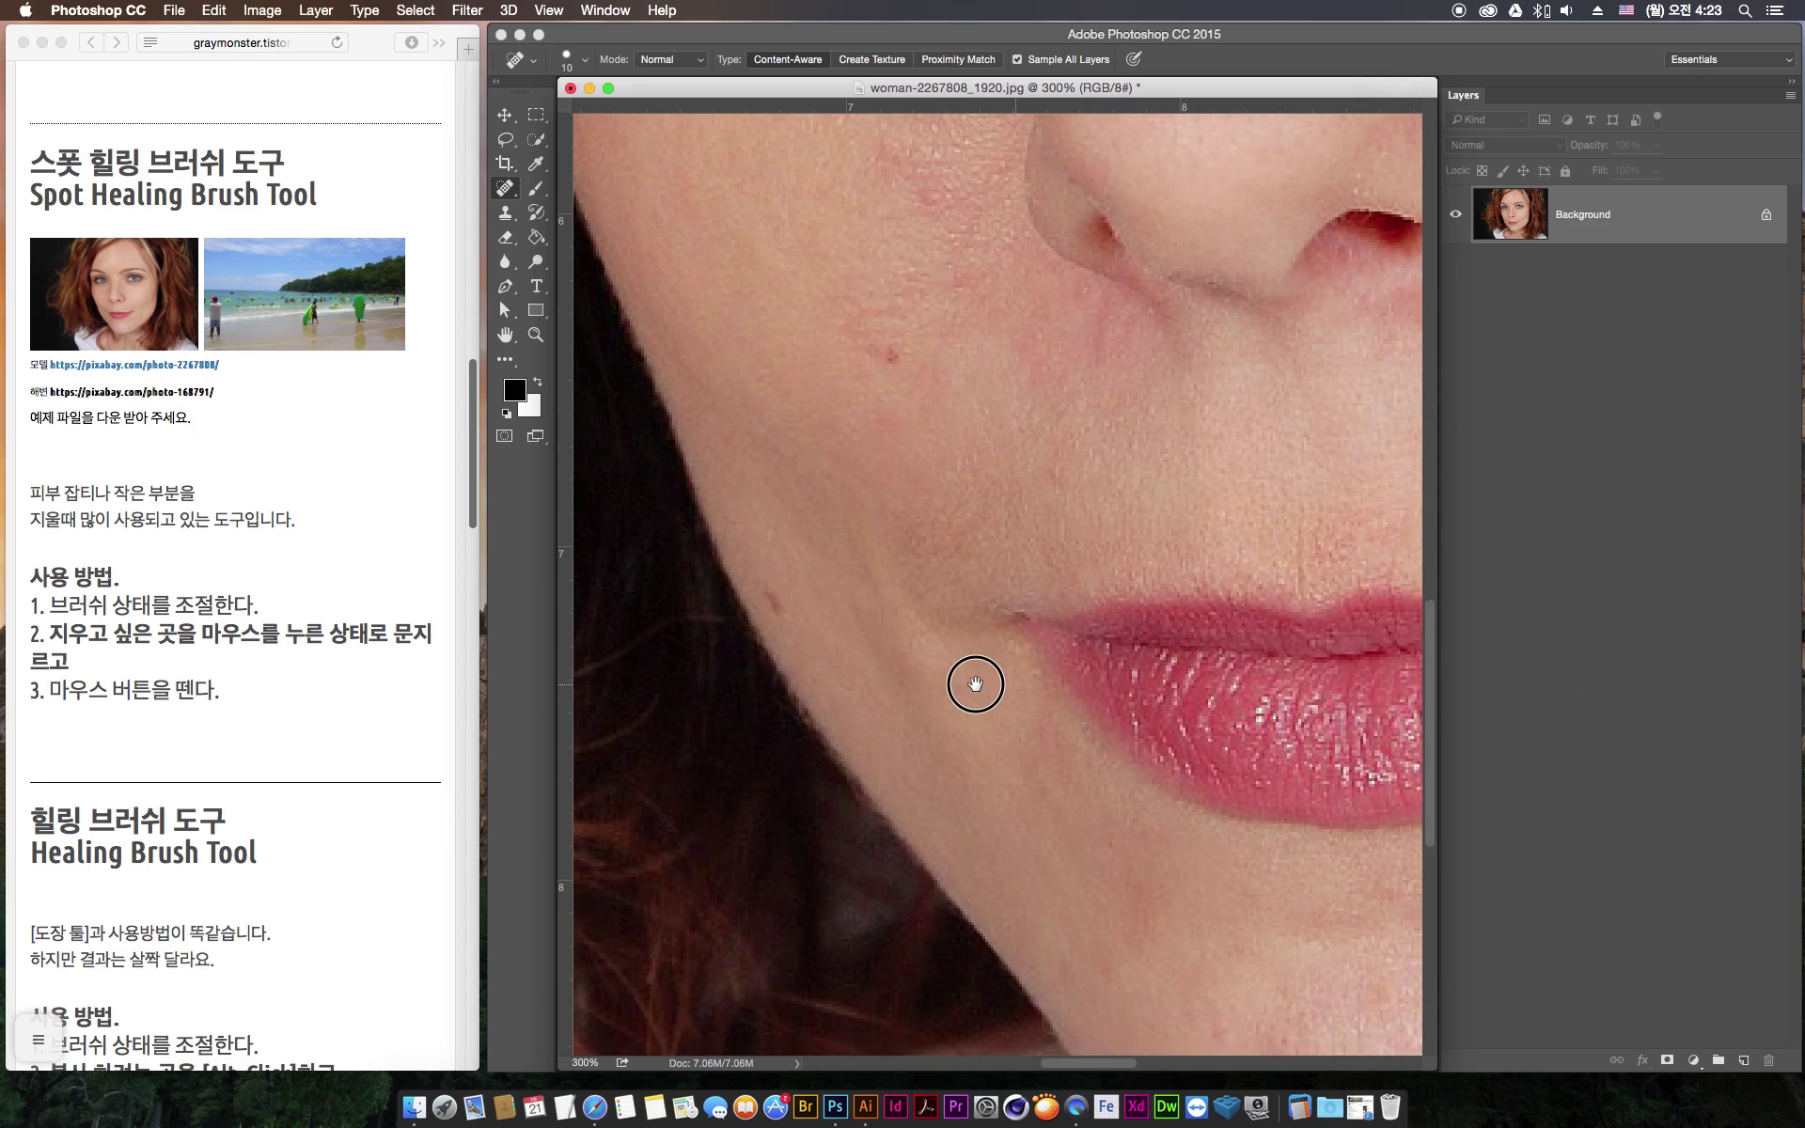
drag(771, 608, 766, 613)
drag(884, 366, 884, 367)
Remove the small brown spot beside the bridge of the nose
mouse_move(1112, 229)
mouse_down()
mouse_move(1084, 696)
mouse_move(1040, 885)
mouse_up()
drag(1124, 653, 879, 705)
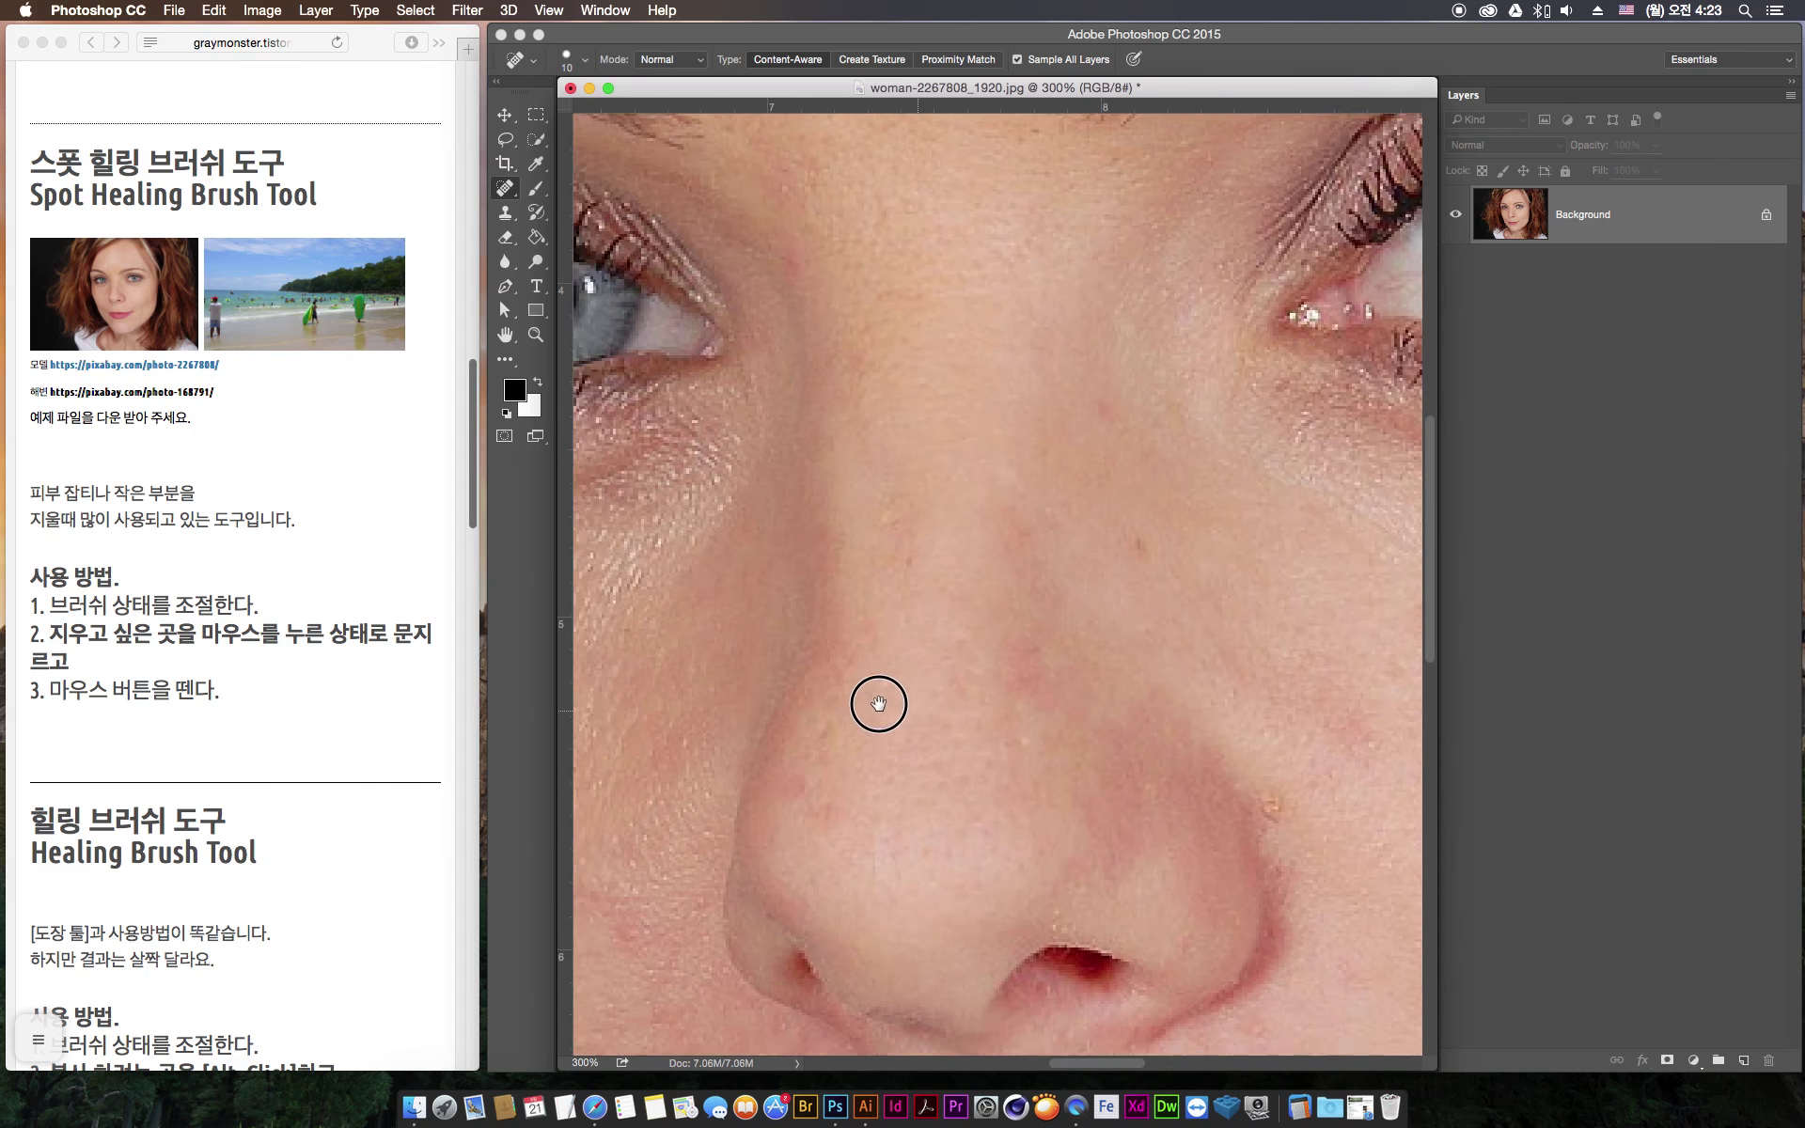
click(1046, 582)
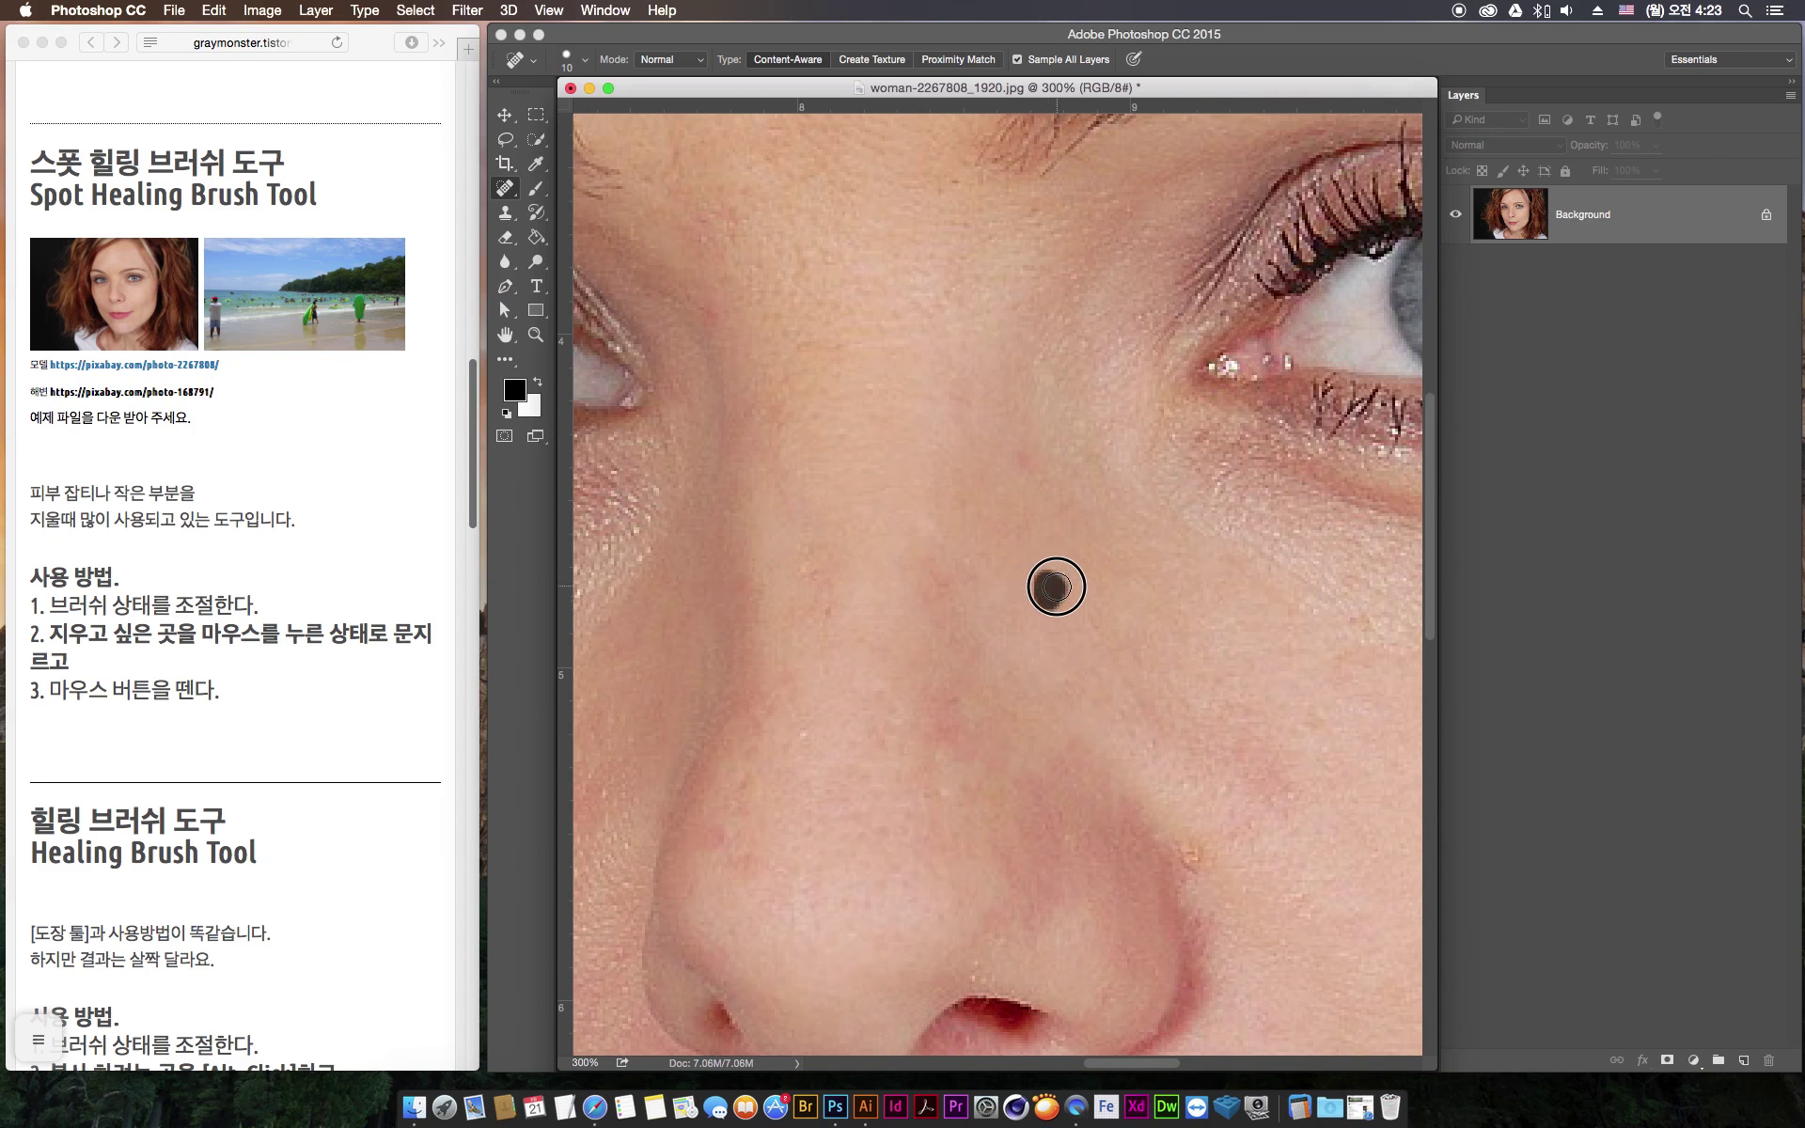
Remove the yellowish blemish beside the outer edge of the nostril
drag(1190, 846, 1200, 855)
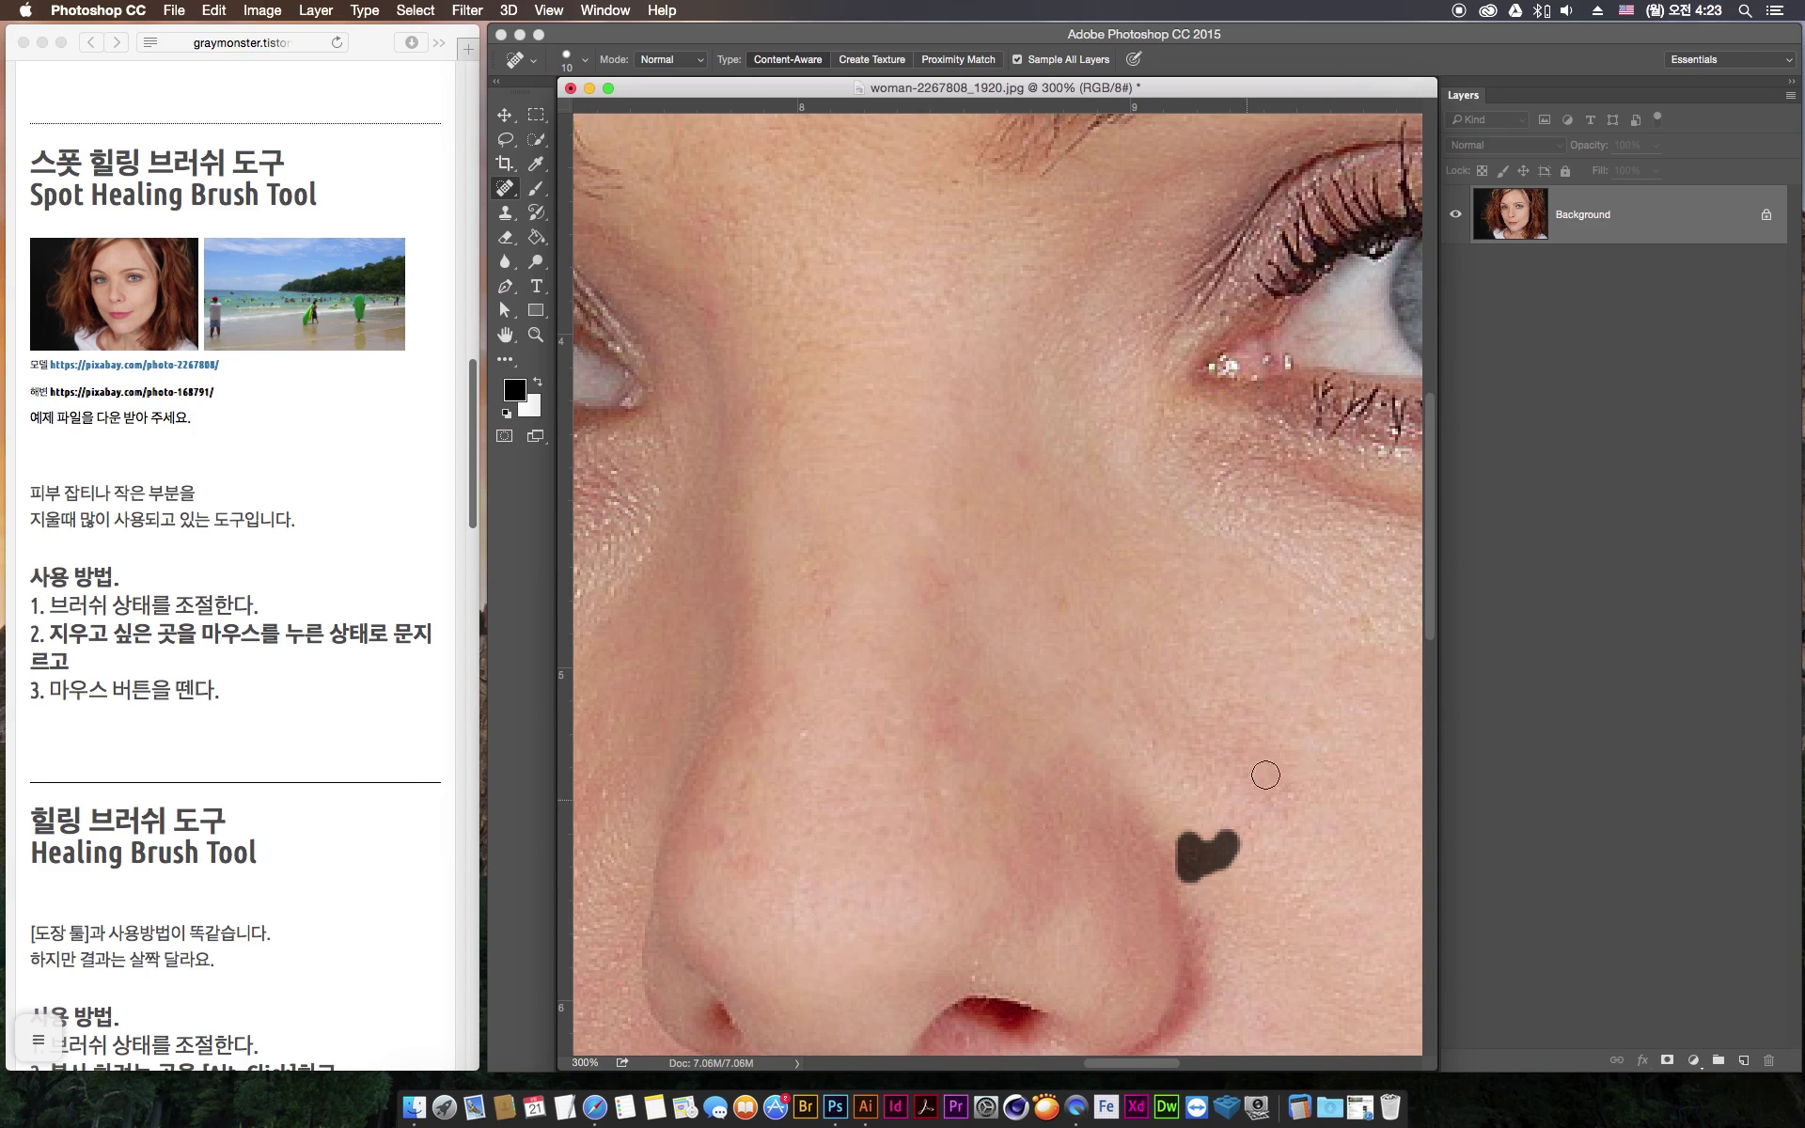
drag(1279, 601, 1097, 554)
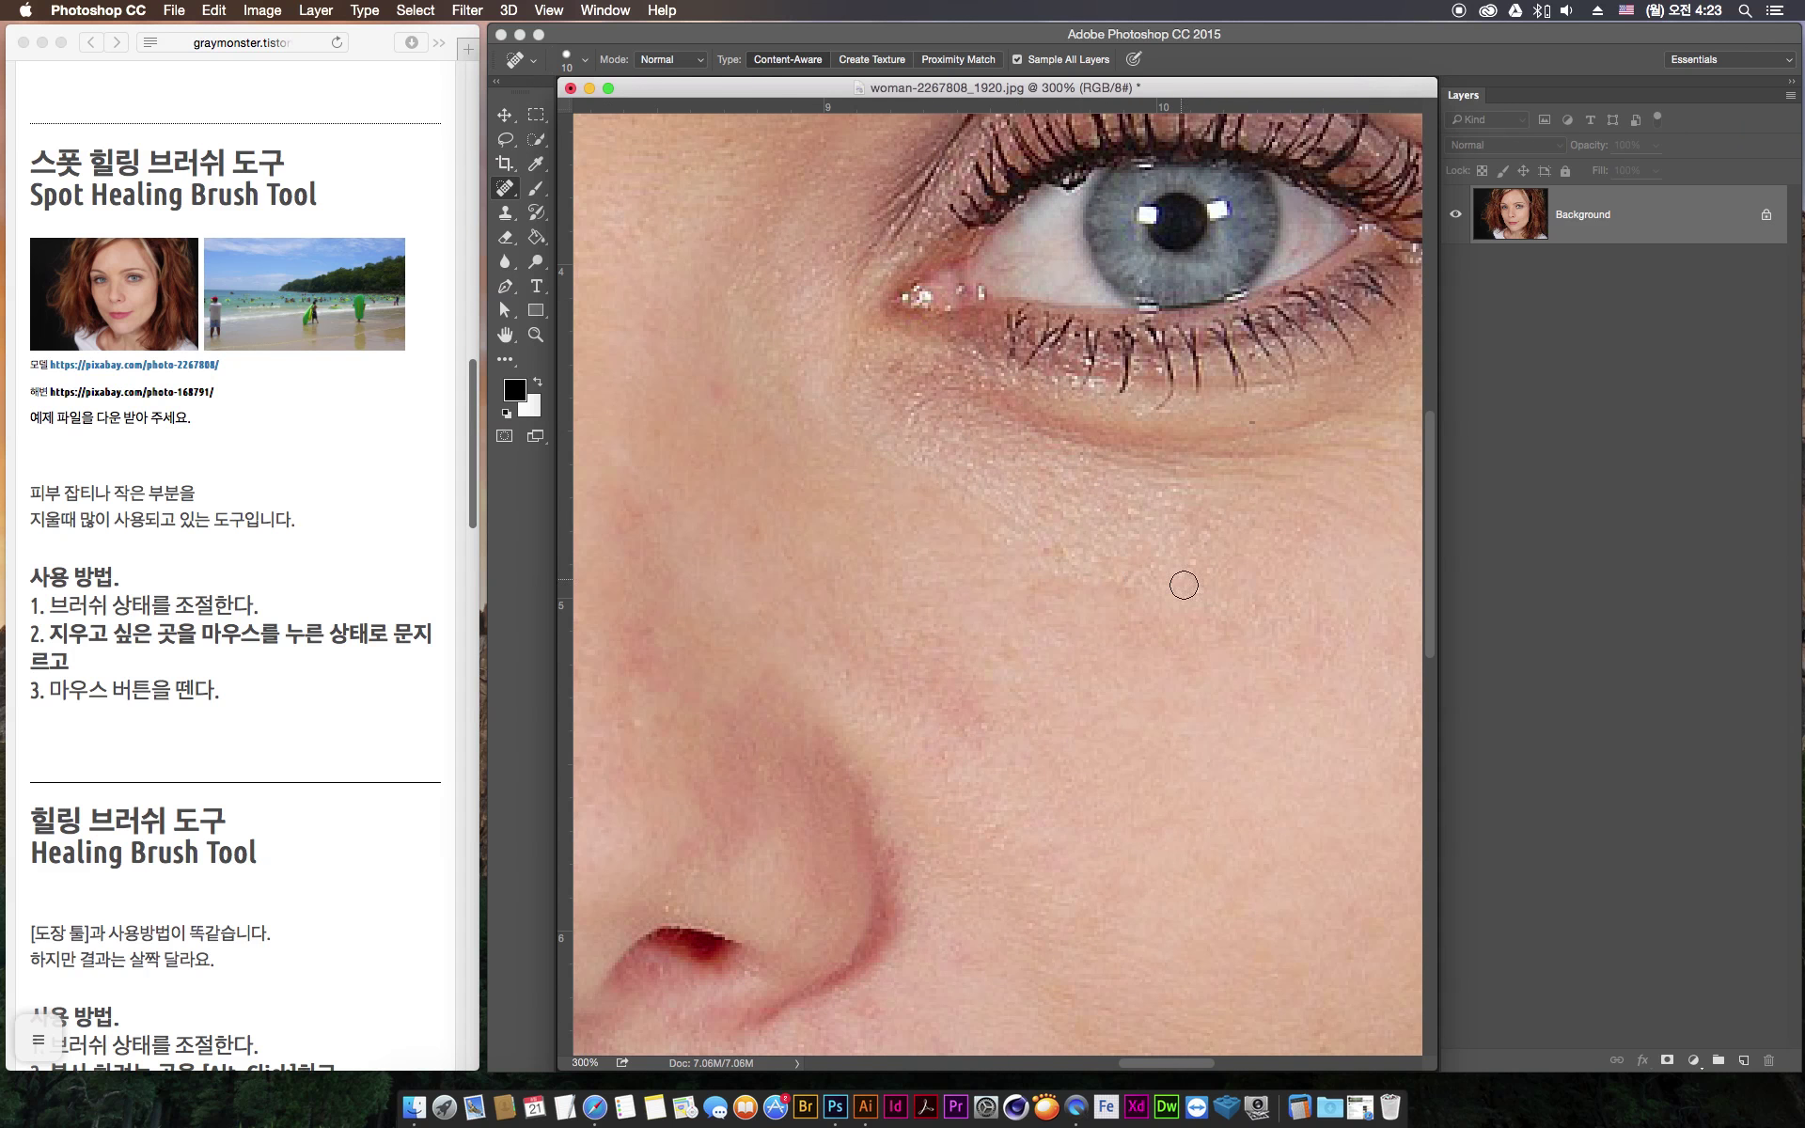
mouse_move(1222, 536)
mouse_down()
mouse_move(890, 596)
mouse_move(707, 707)
mouse_up()
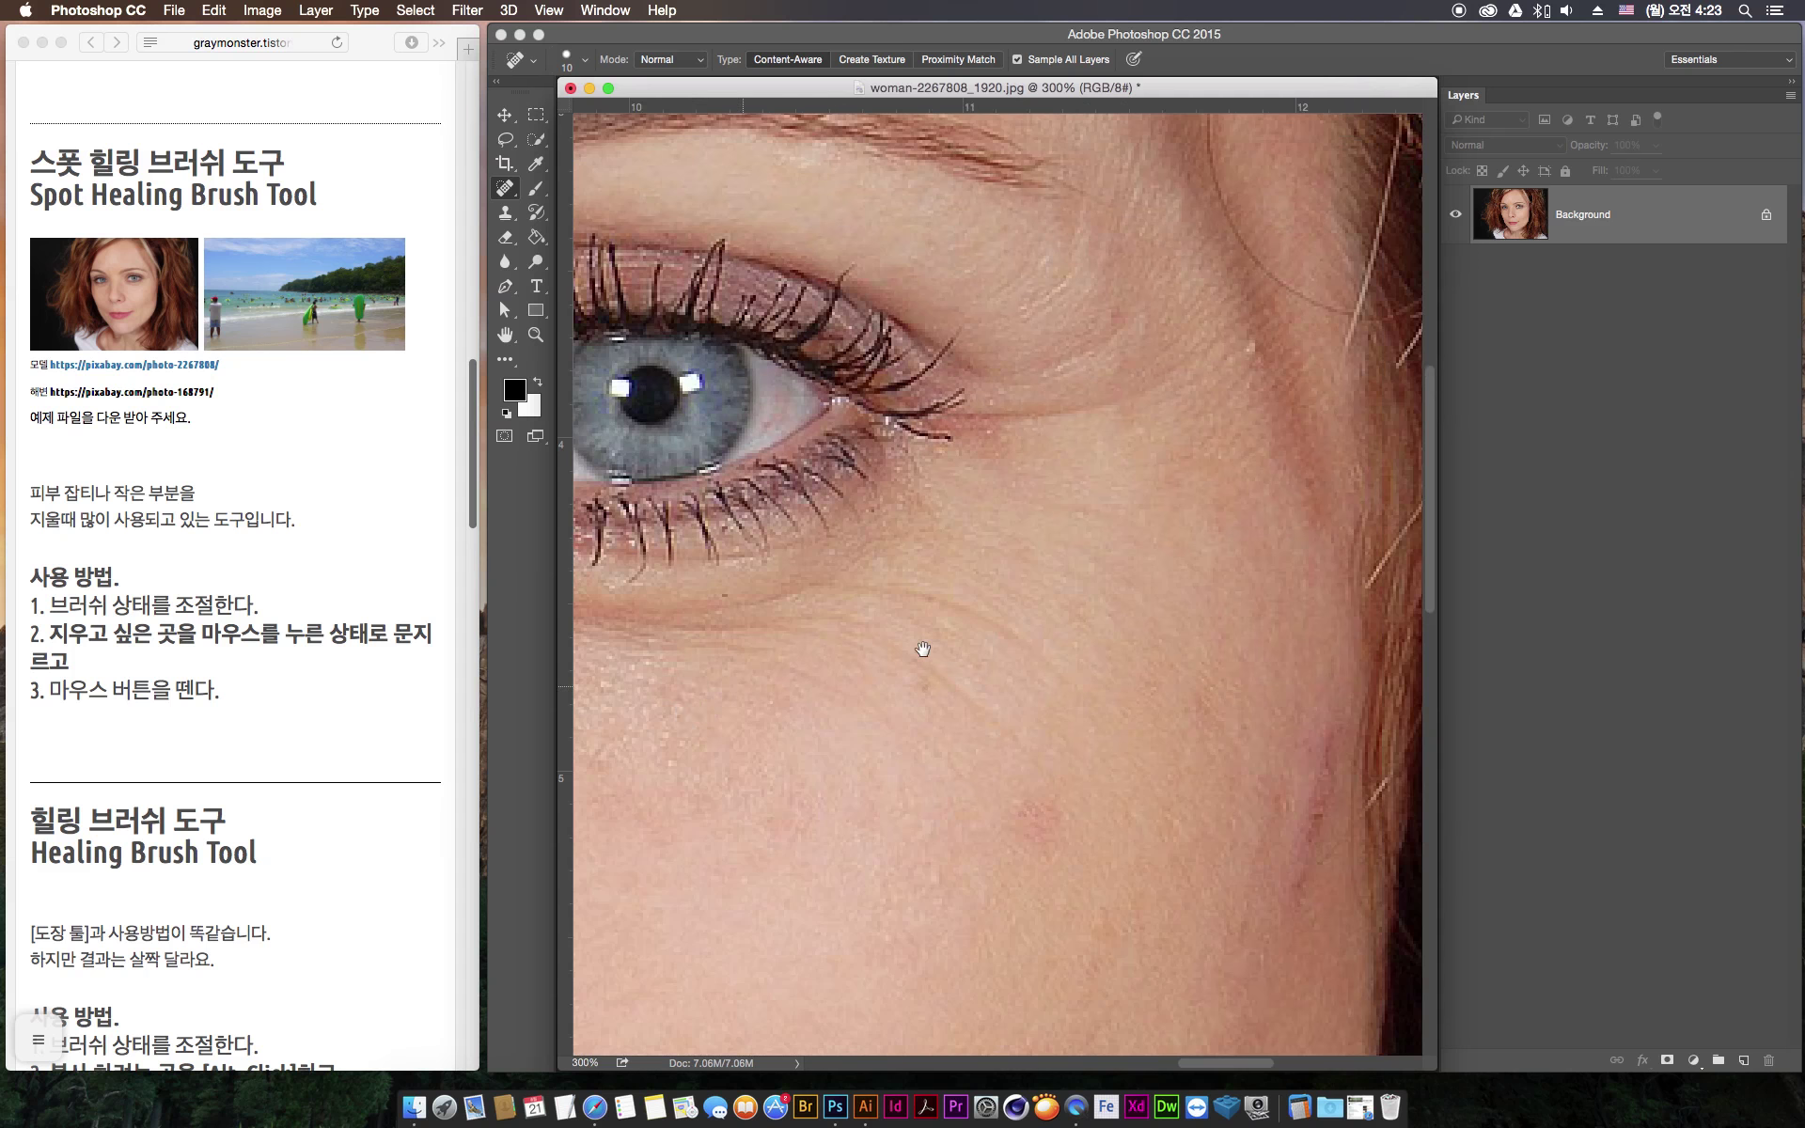
drag(943, 649, 1254, 921)
drag(894, 568, 1261, 806)
key(super+minus)
key(super+minus)
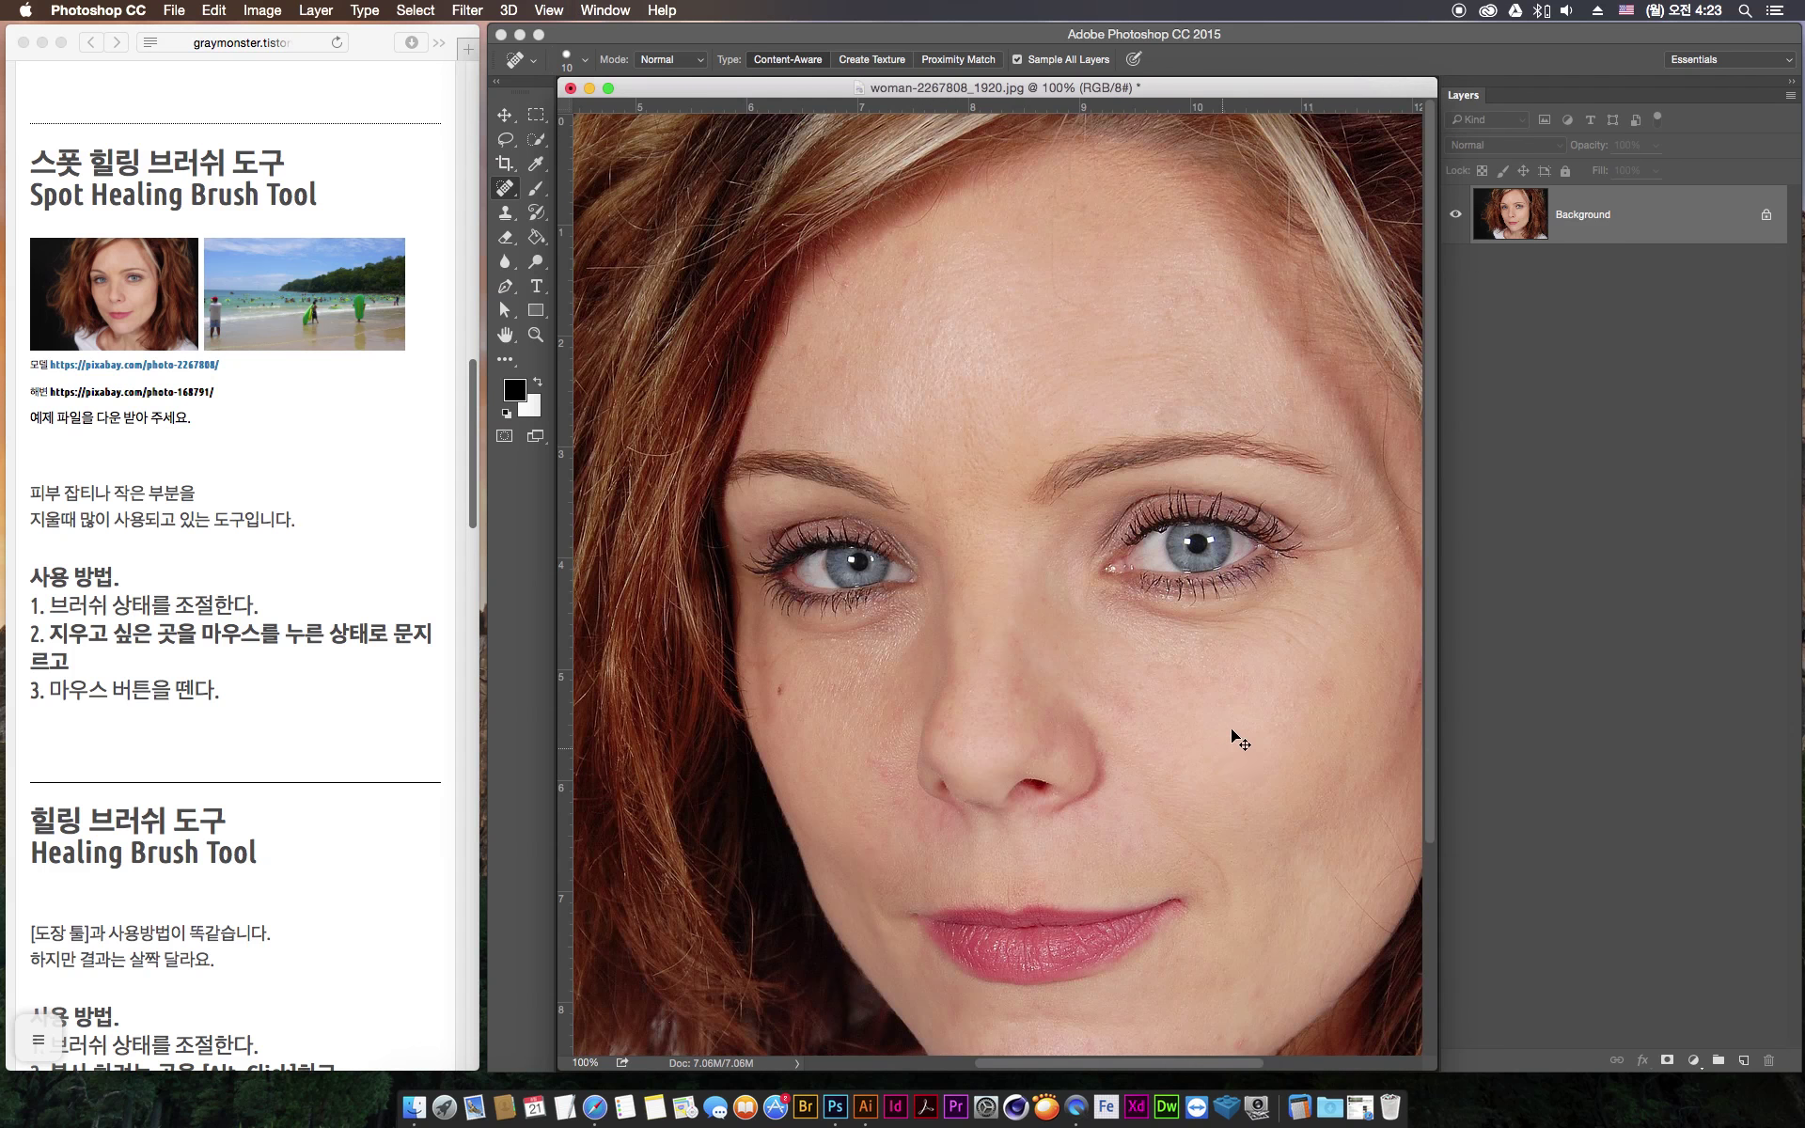
Remove the reddish spots on the forehead and the brown spot on the cheek near the hair
key(super+plus)
drag(778, 391, 1148, 653)
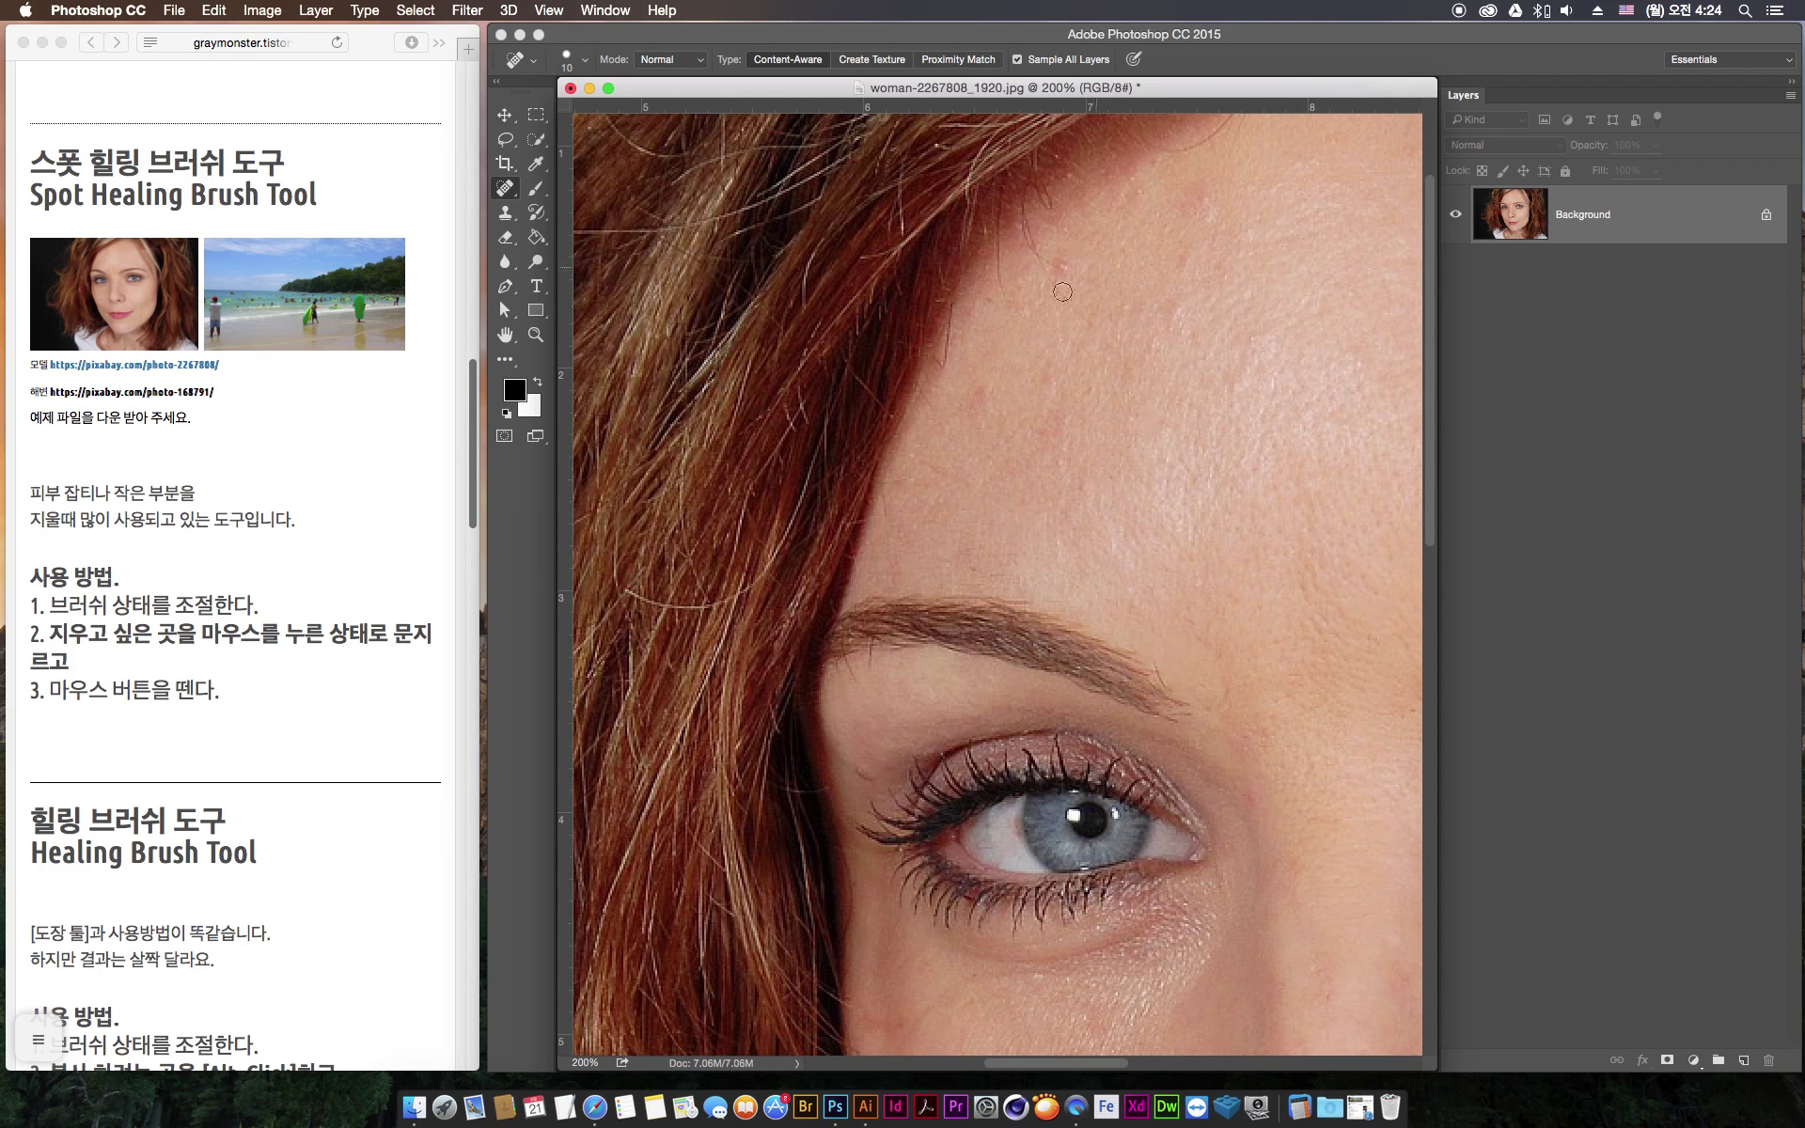
drag(1070, 268, 1061, 268)
drag(1183, 314, 1177, 311)
drag(1014, 564, 1048, 315)
mouse_move(989, 673)
mouse_down()
mouse_move(975, 661)
mouse_move(999, 675)
mouse_up()
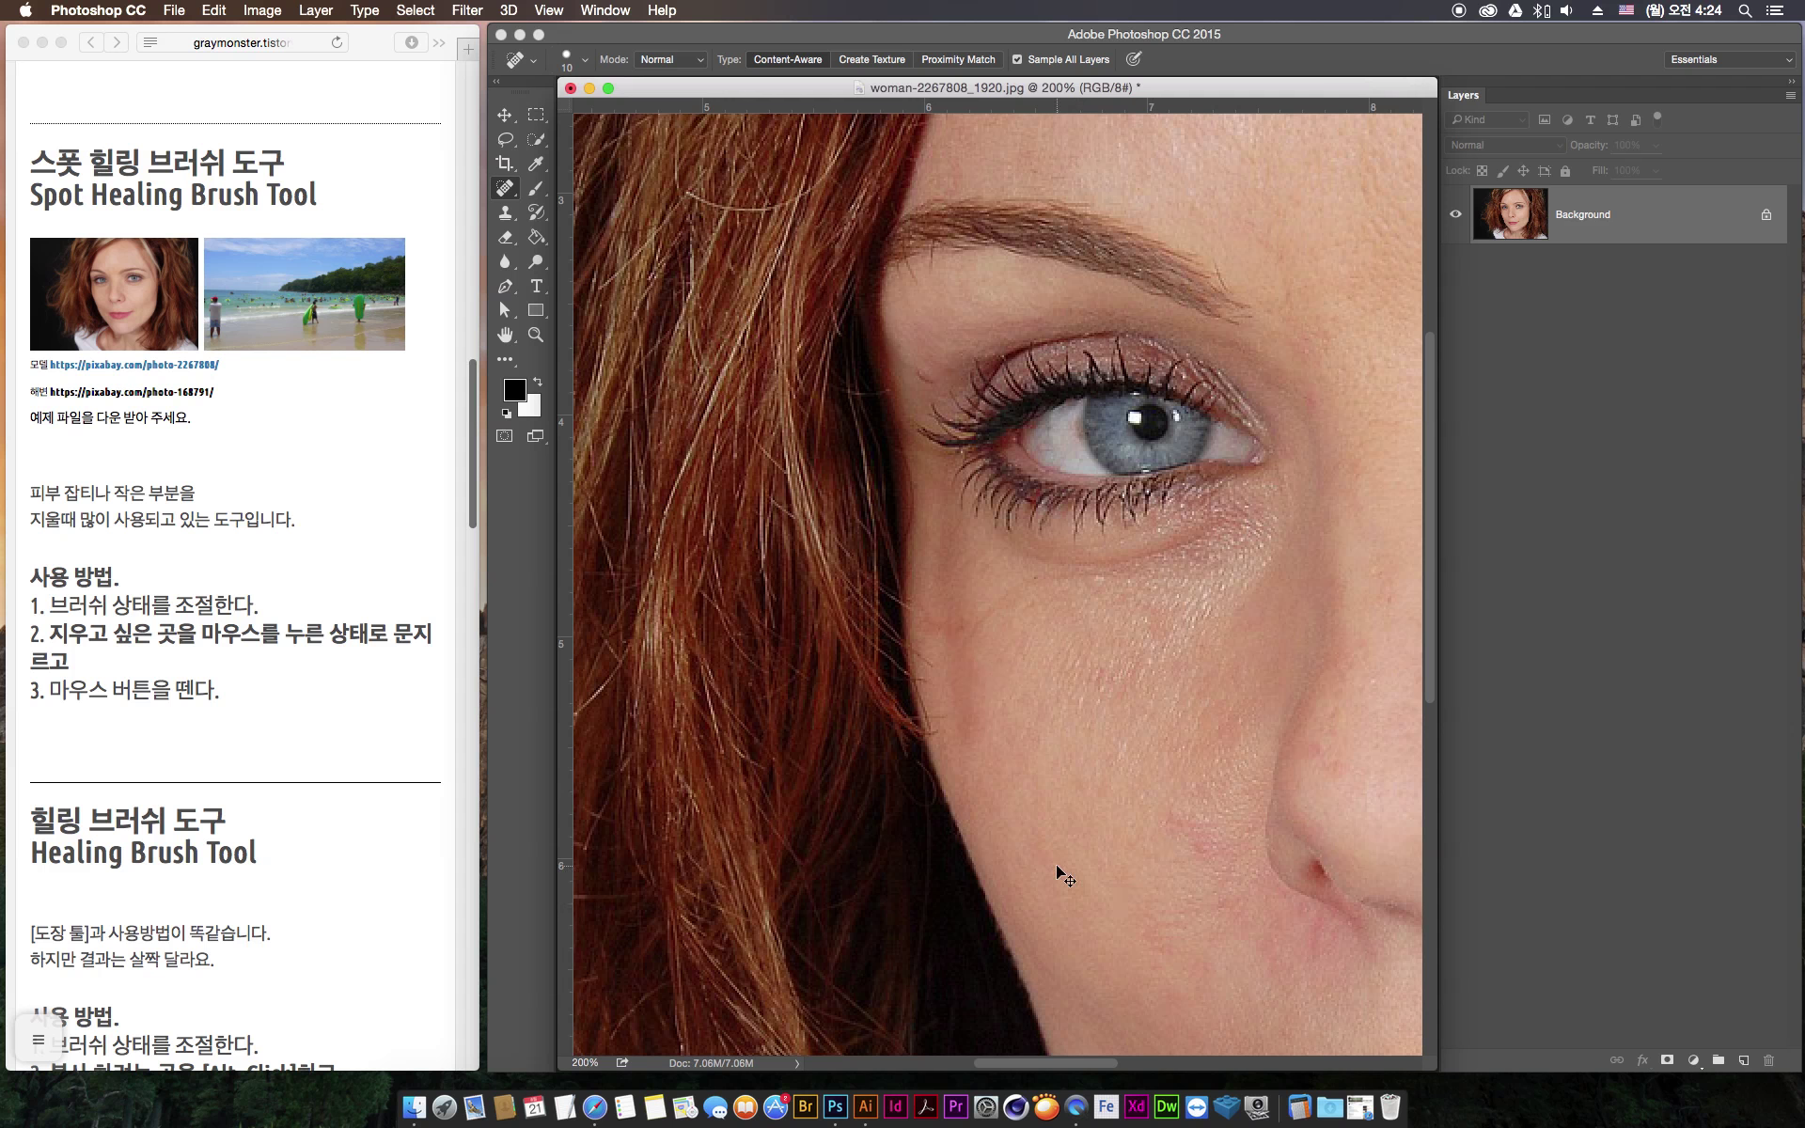
Add an empty layer above the portrait and turn off Sample All Layers for the healing brush
key(super+minus)
key(super+minus)
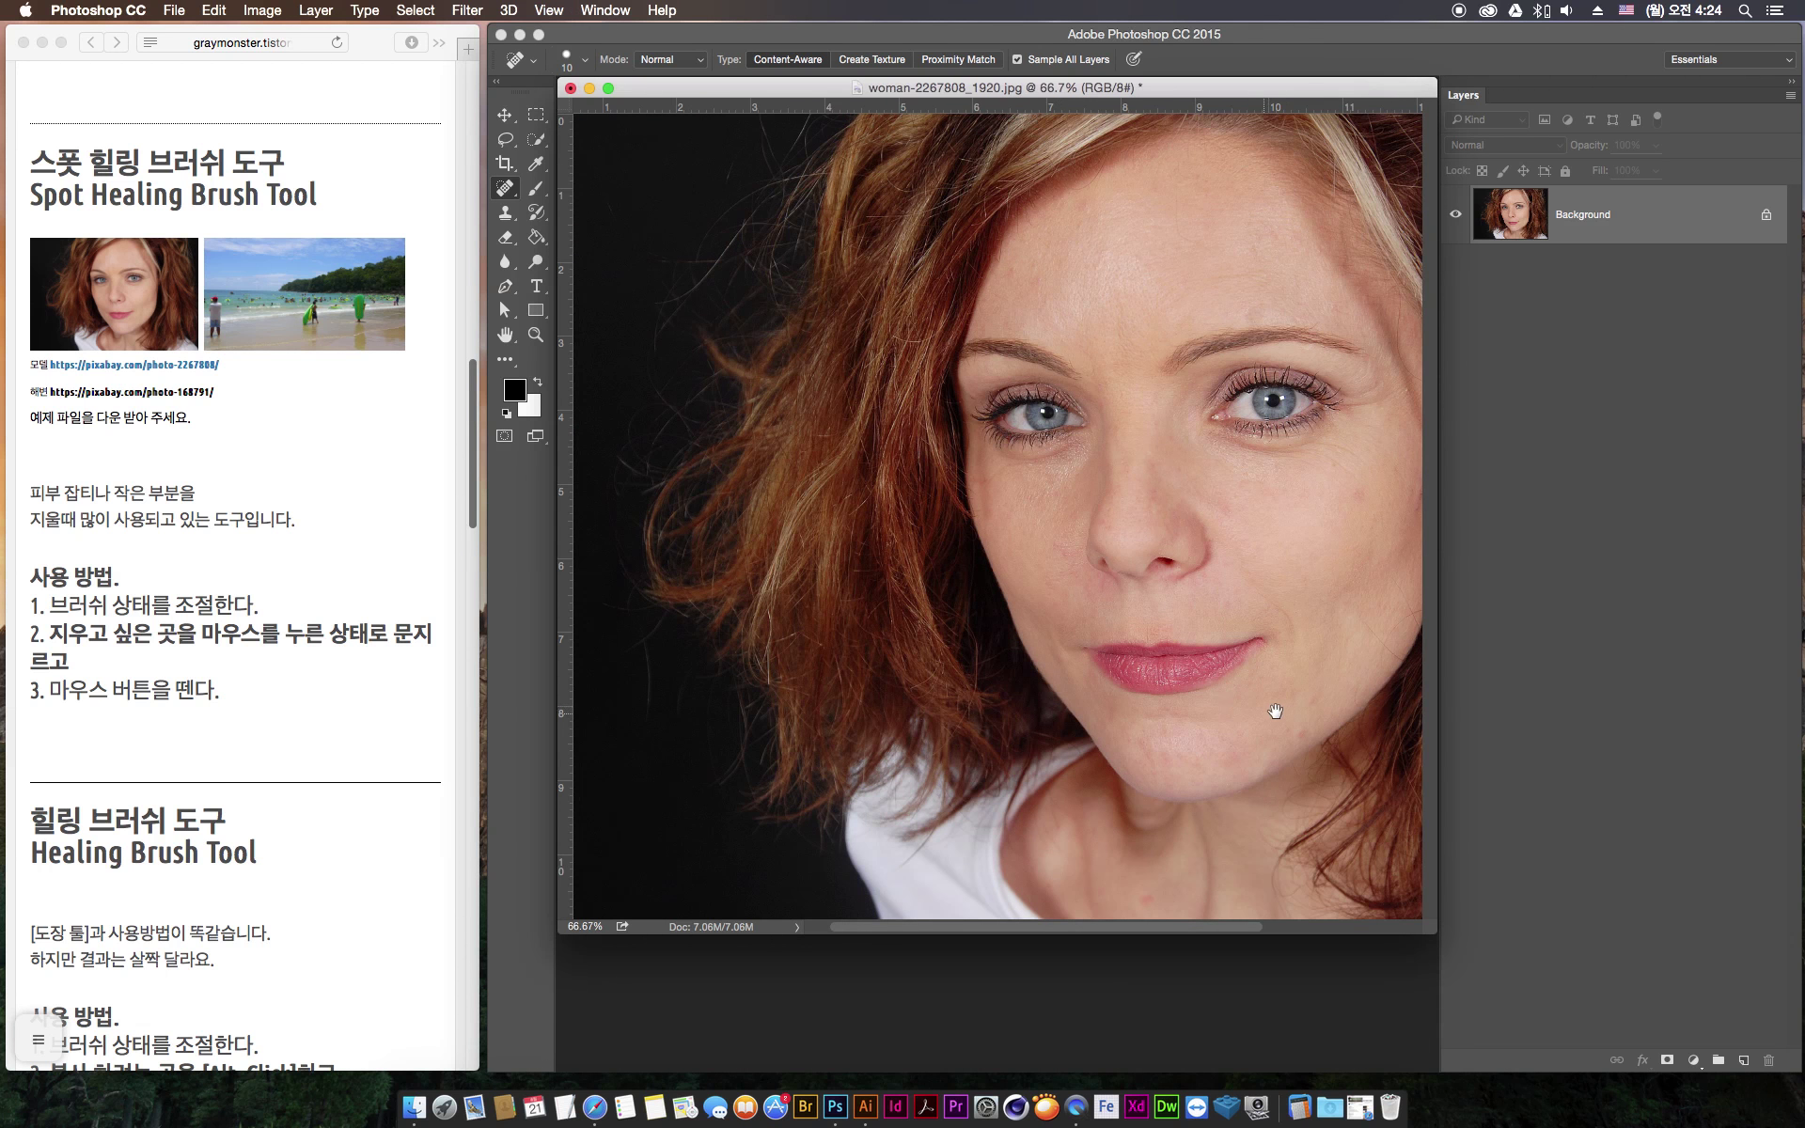
scroll(1068, 677, right, 5)
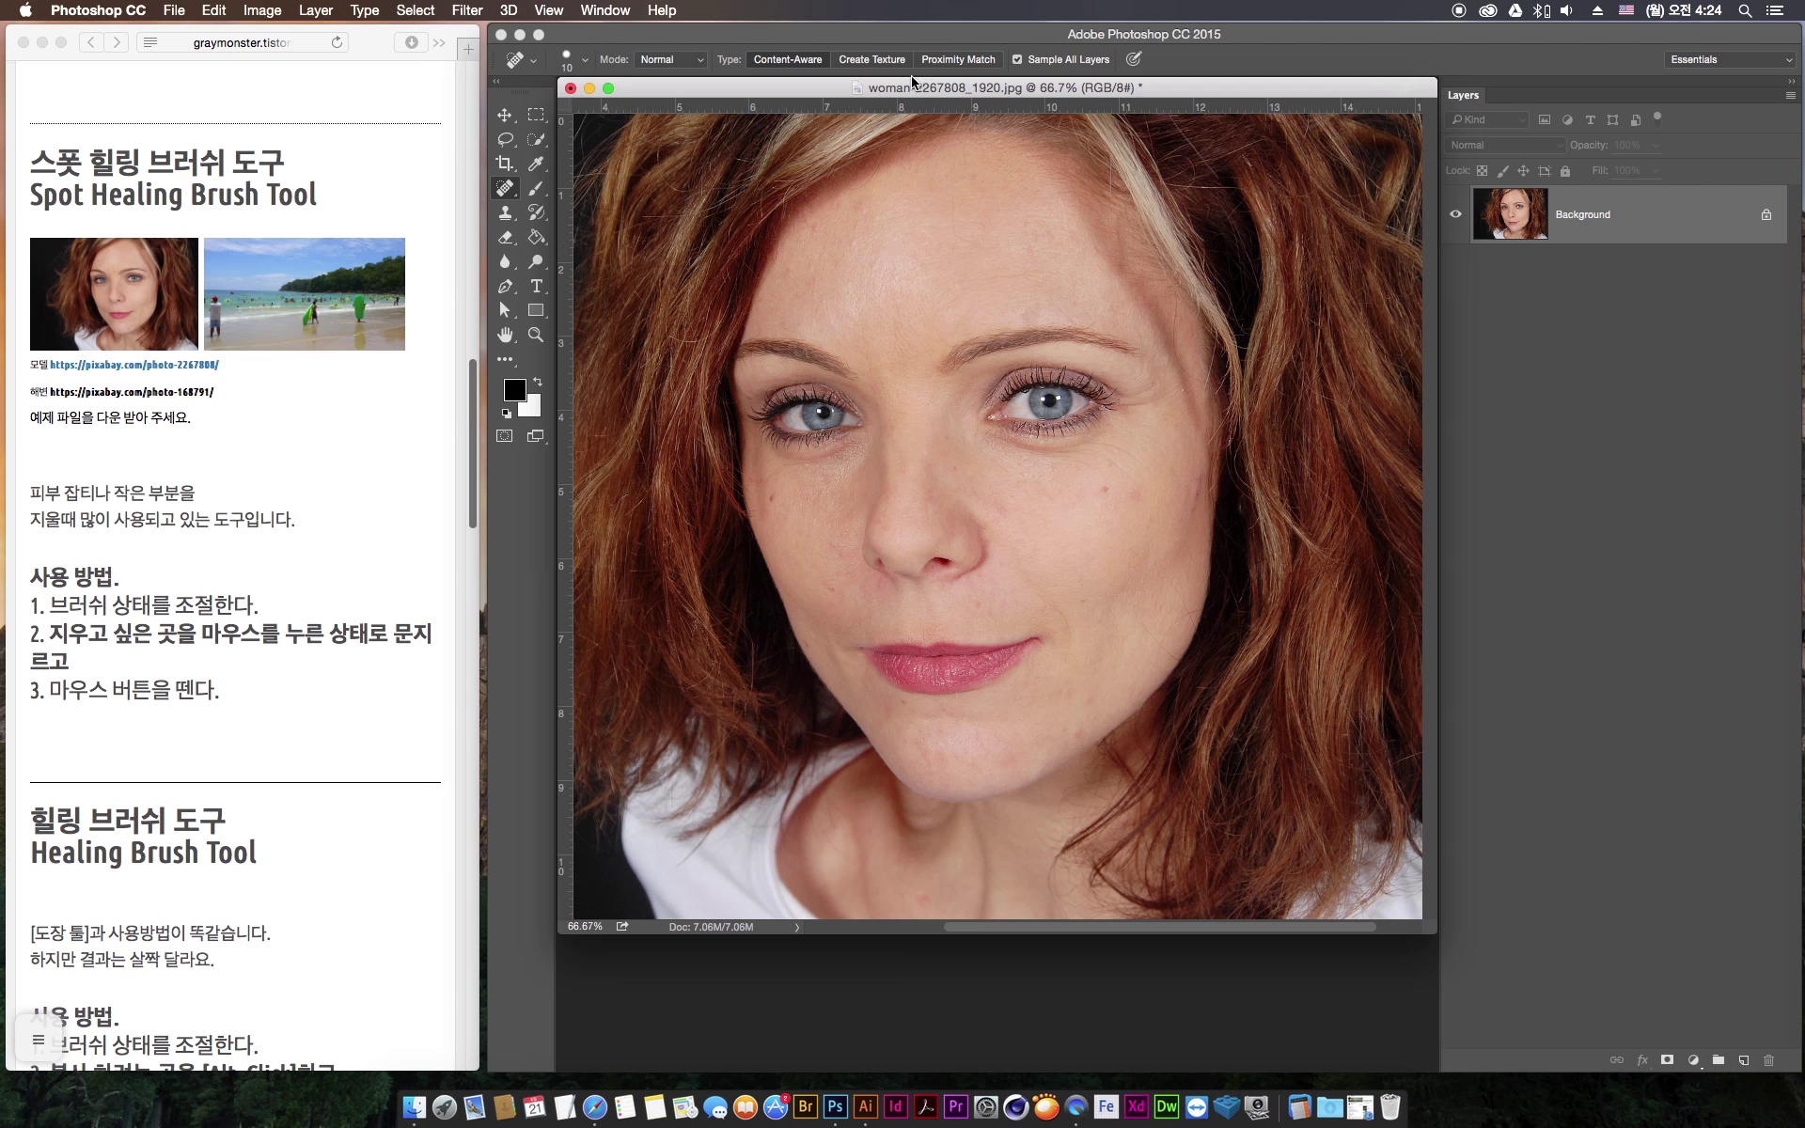
click(1744, 1059)
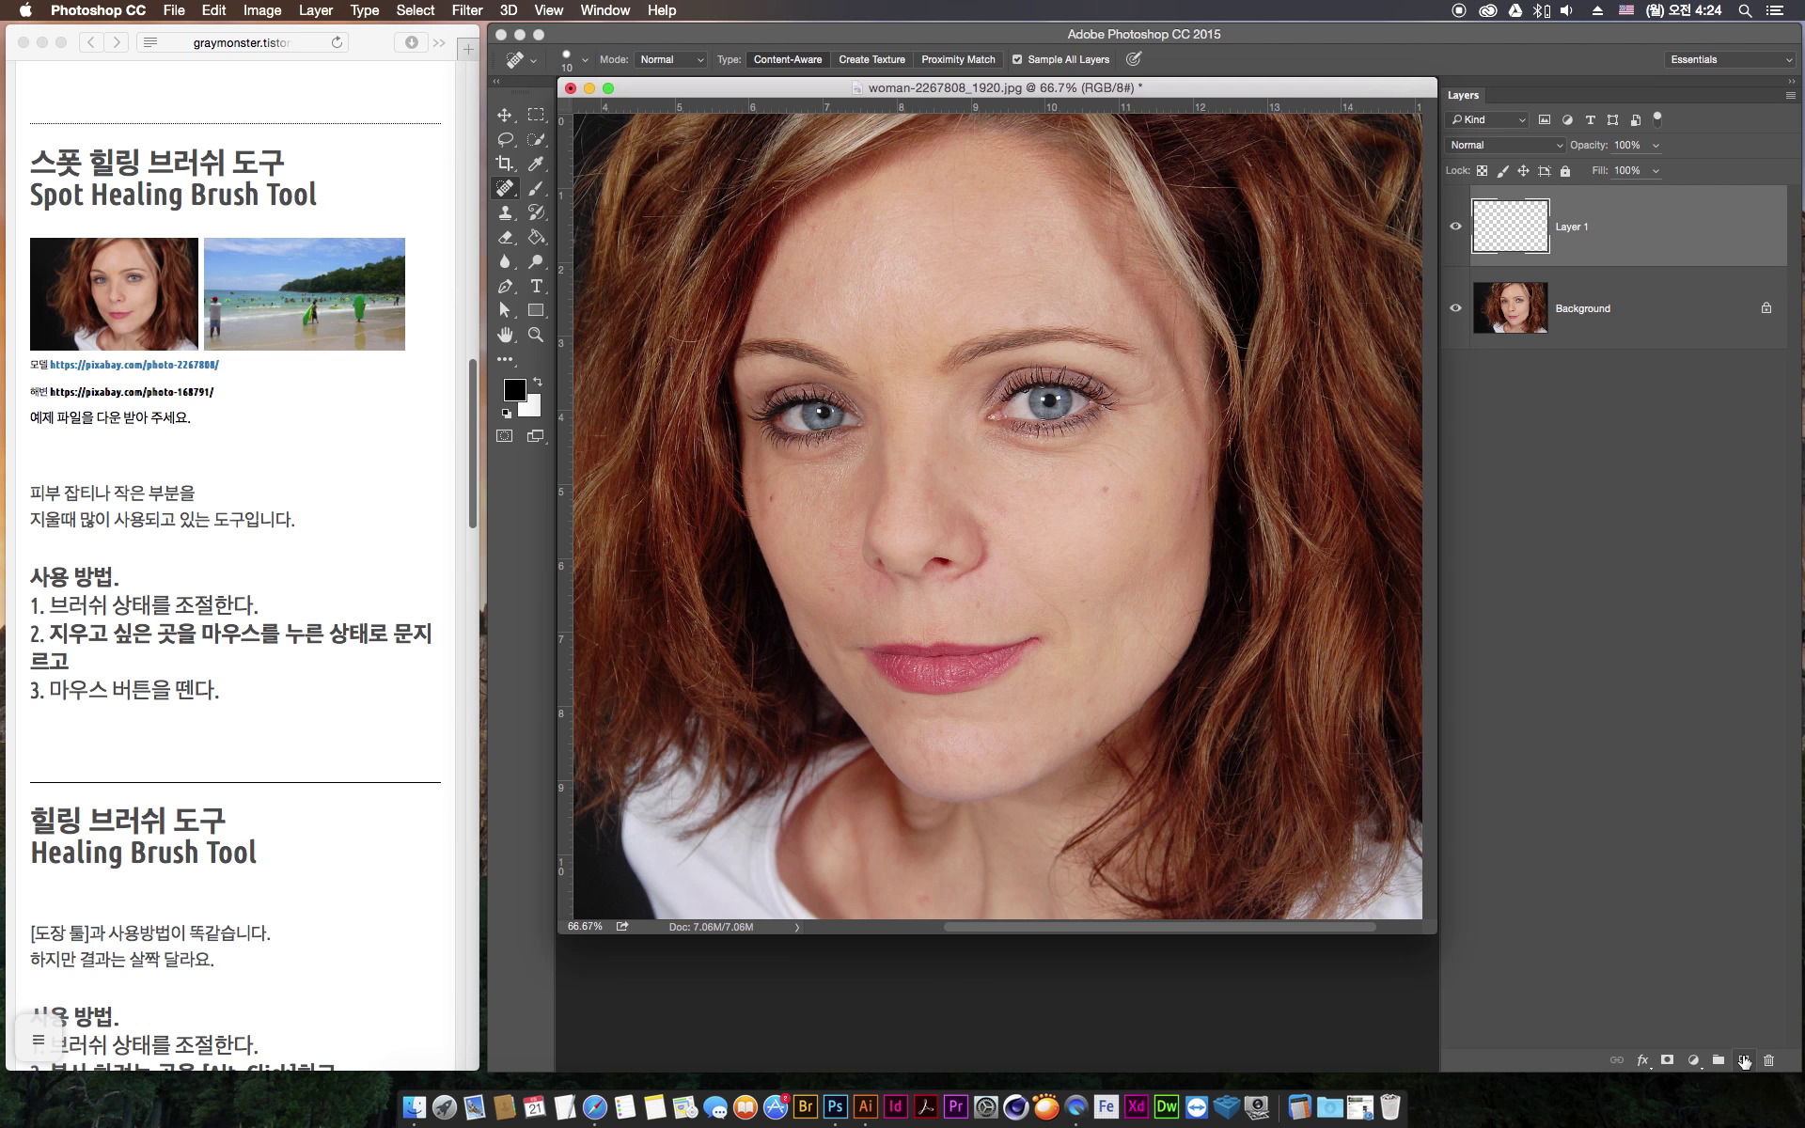
click(1026, 62)
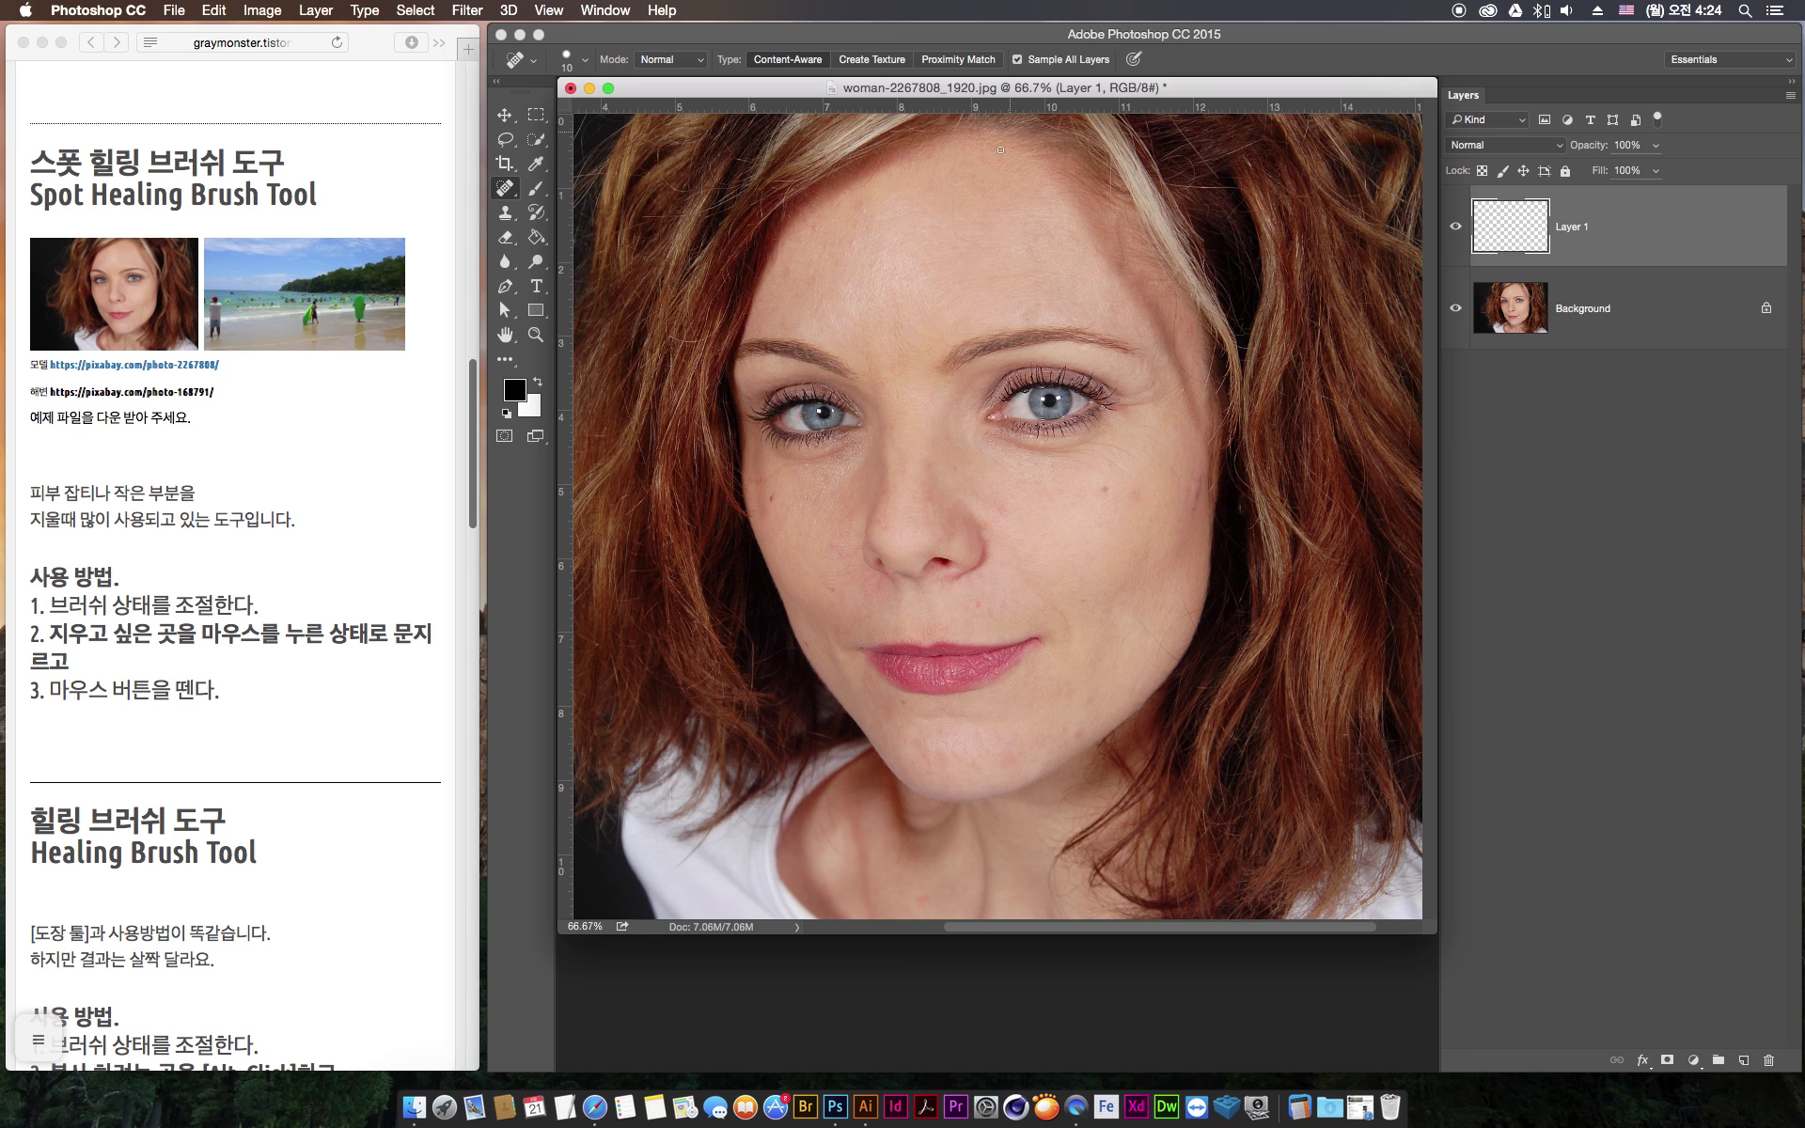
click(1019, 61)
With Layer 1 active and Sample All Layers on, remove the brown spots on the upper and lower cheek
key(super+plus)
key(super+plus)
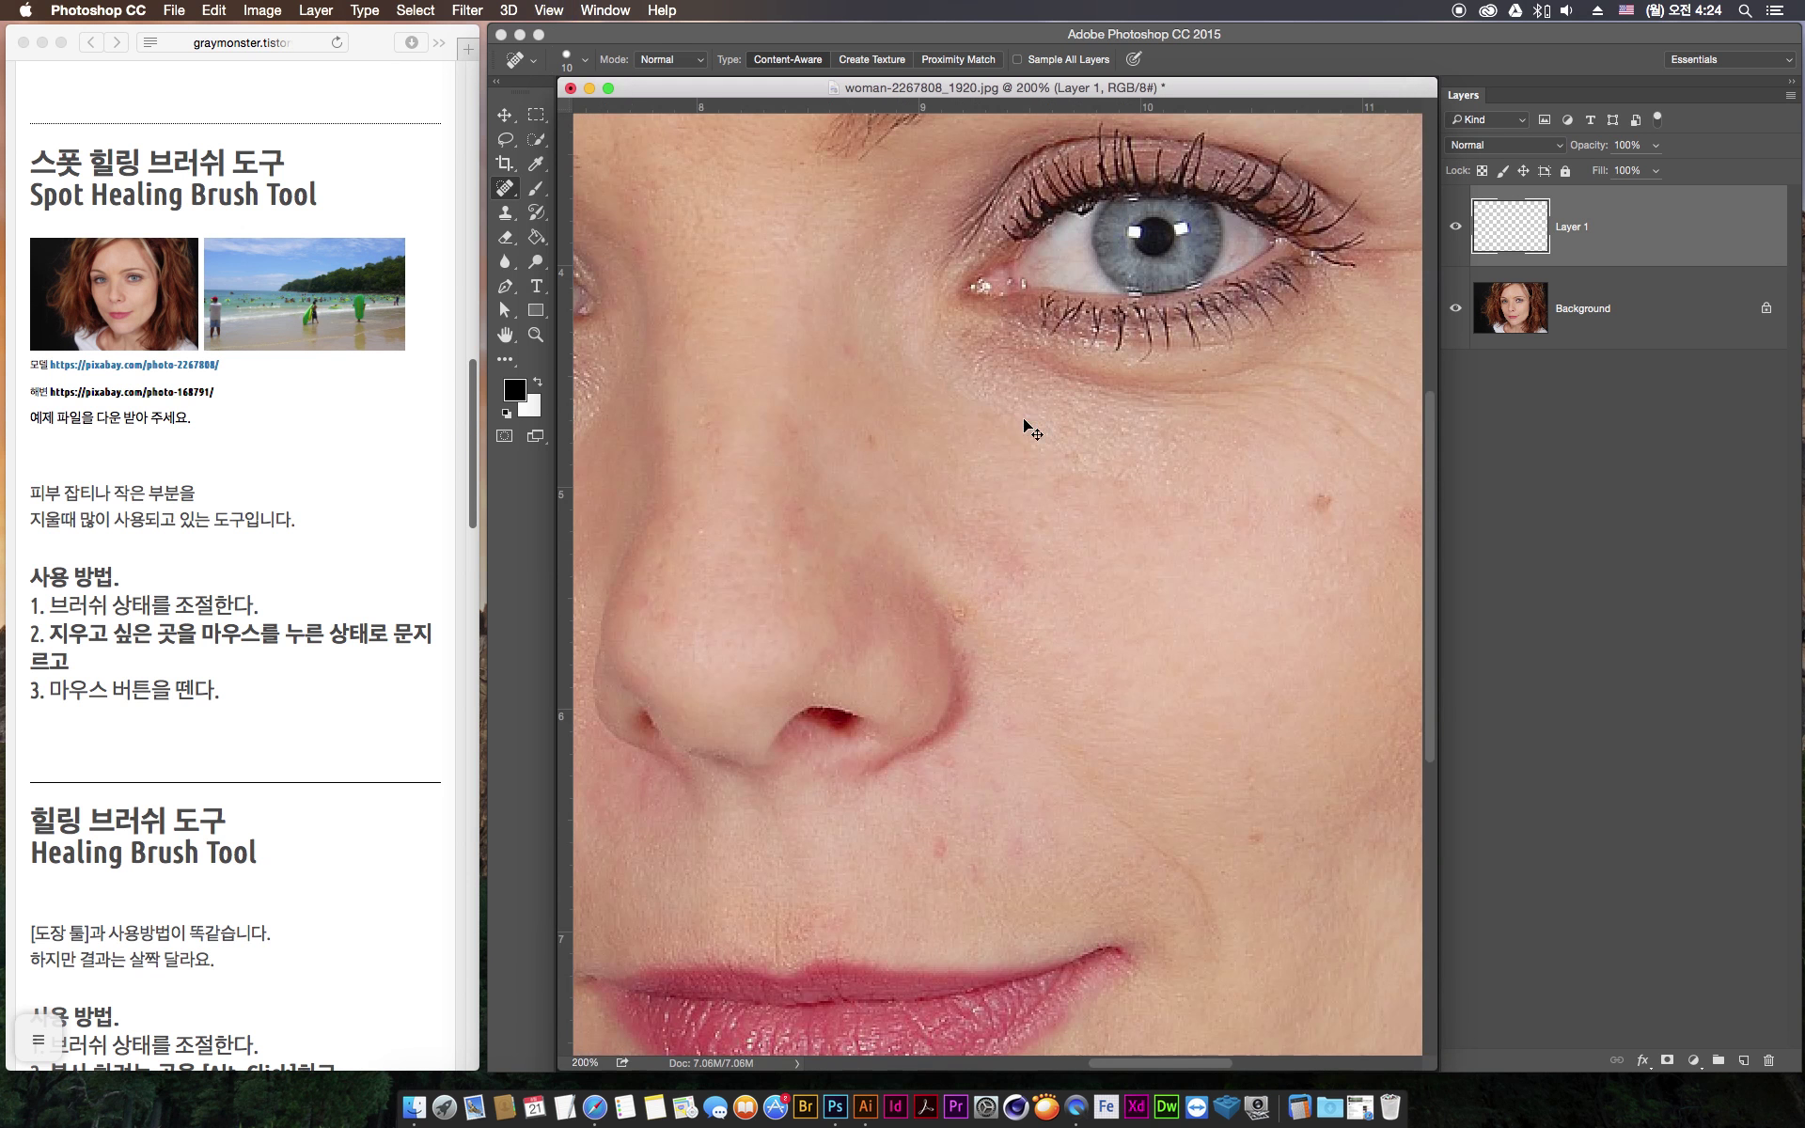
drag(1069, 588, 844, 617)
mouse_move(1187, 530)
mouse_down()
mouse_move(970, 555)
mouse_move(985, 550)
mouse_up()
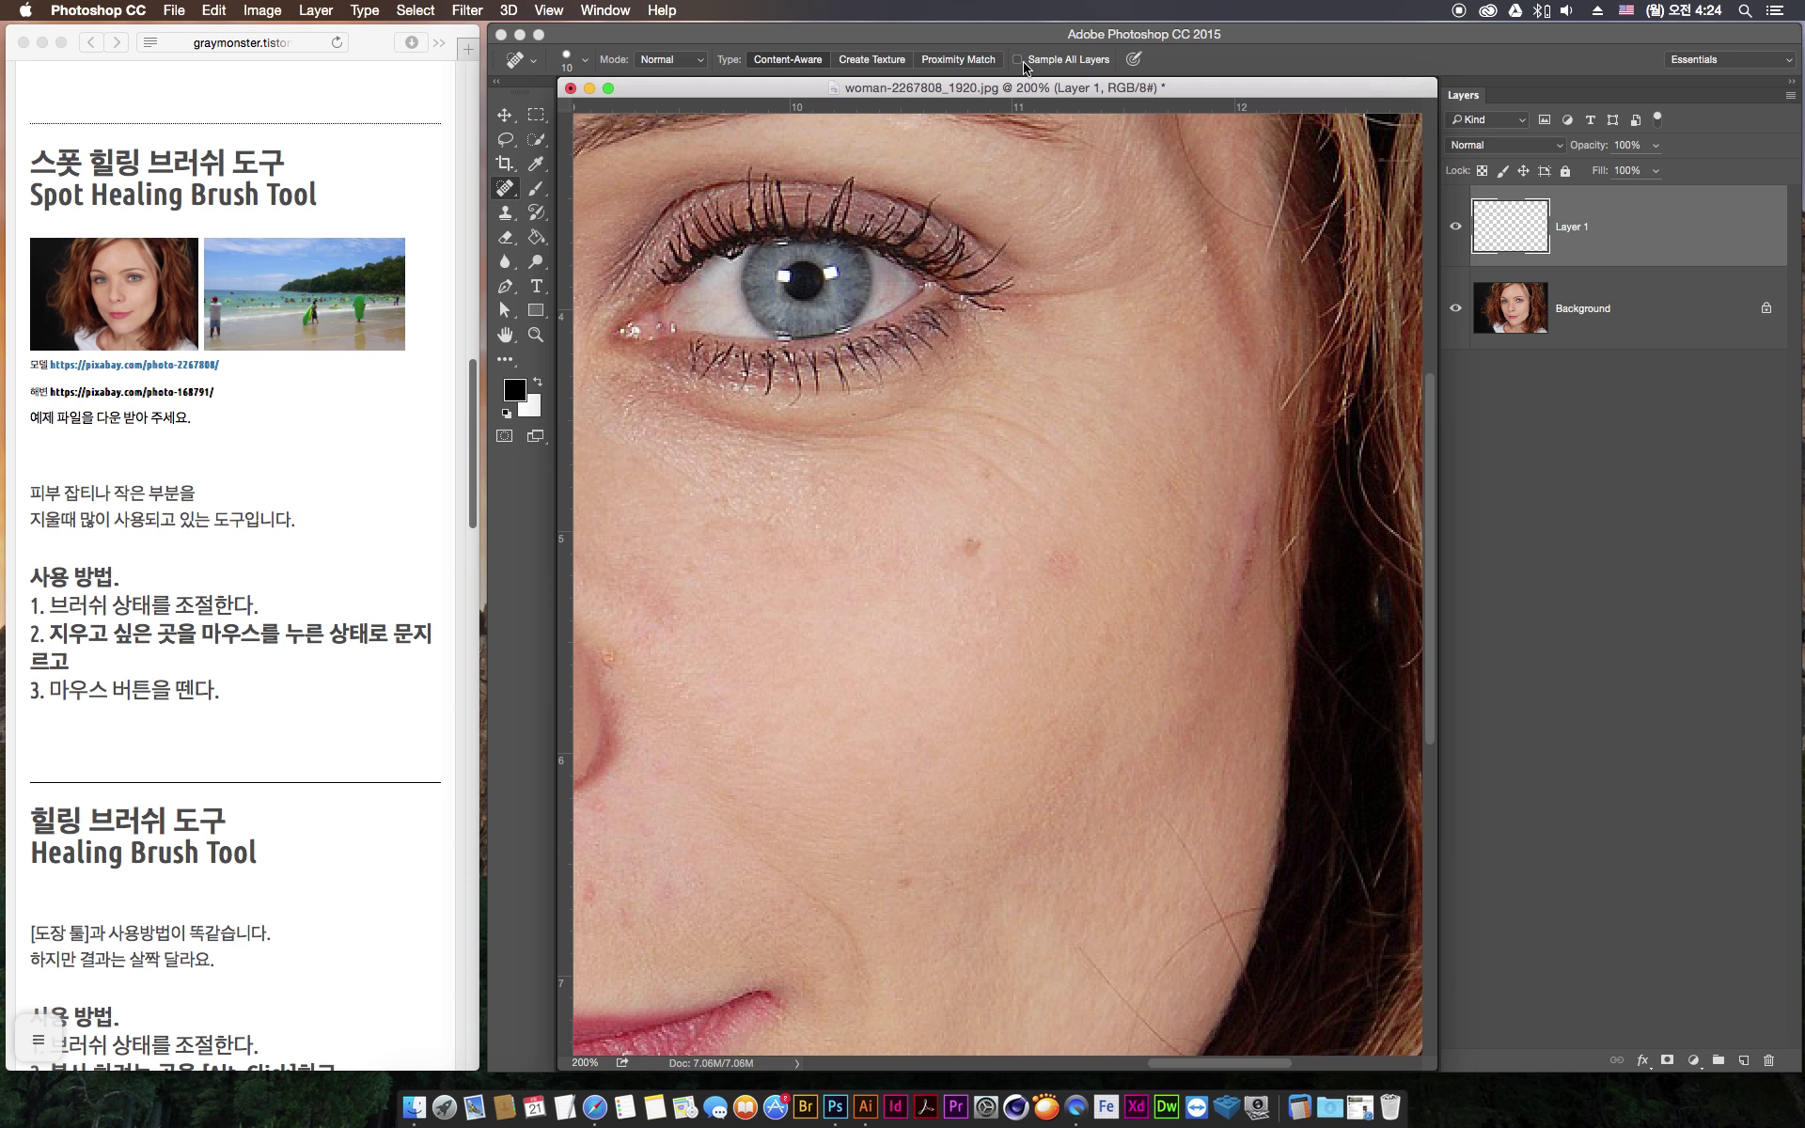
click(1671, 321)
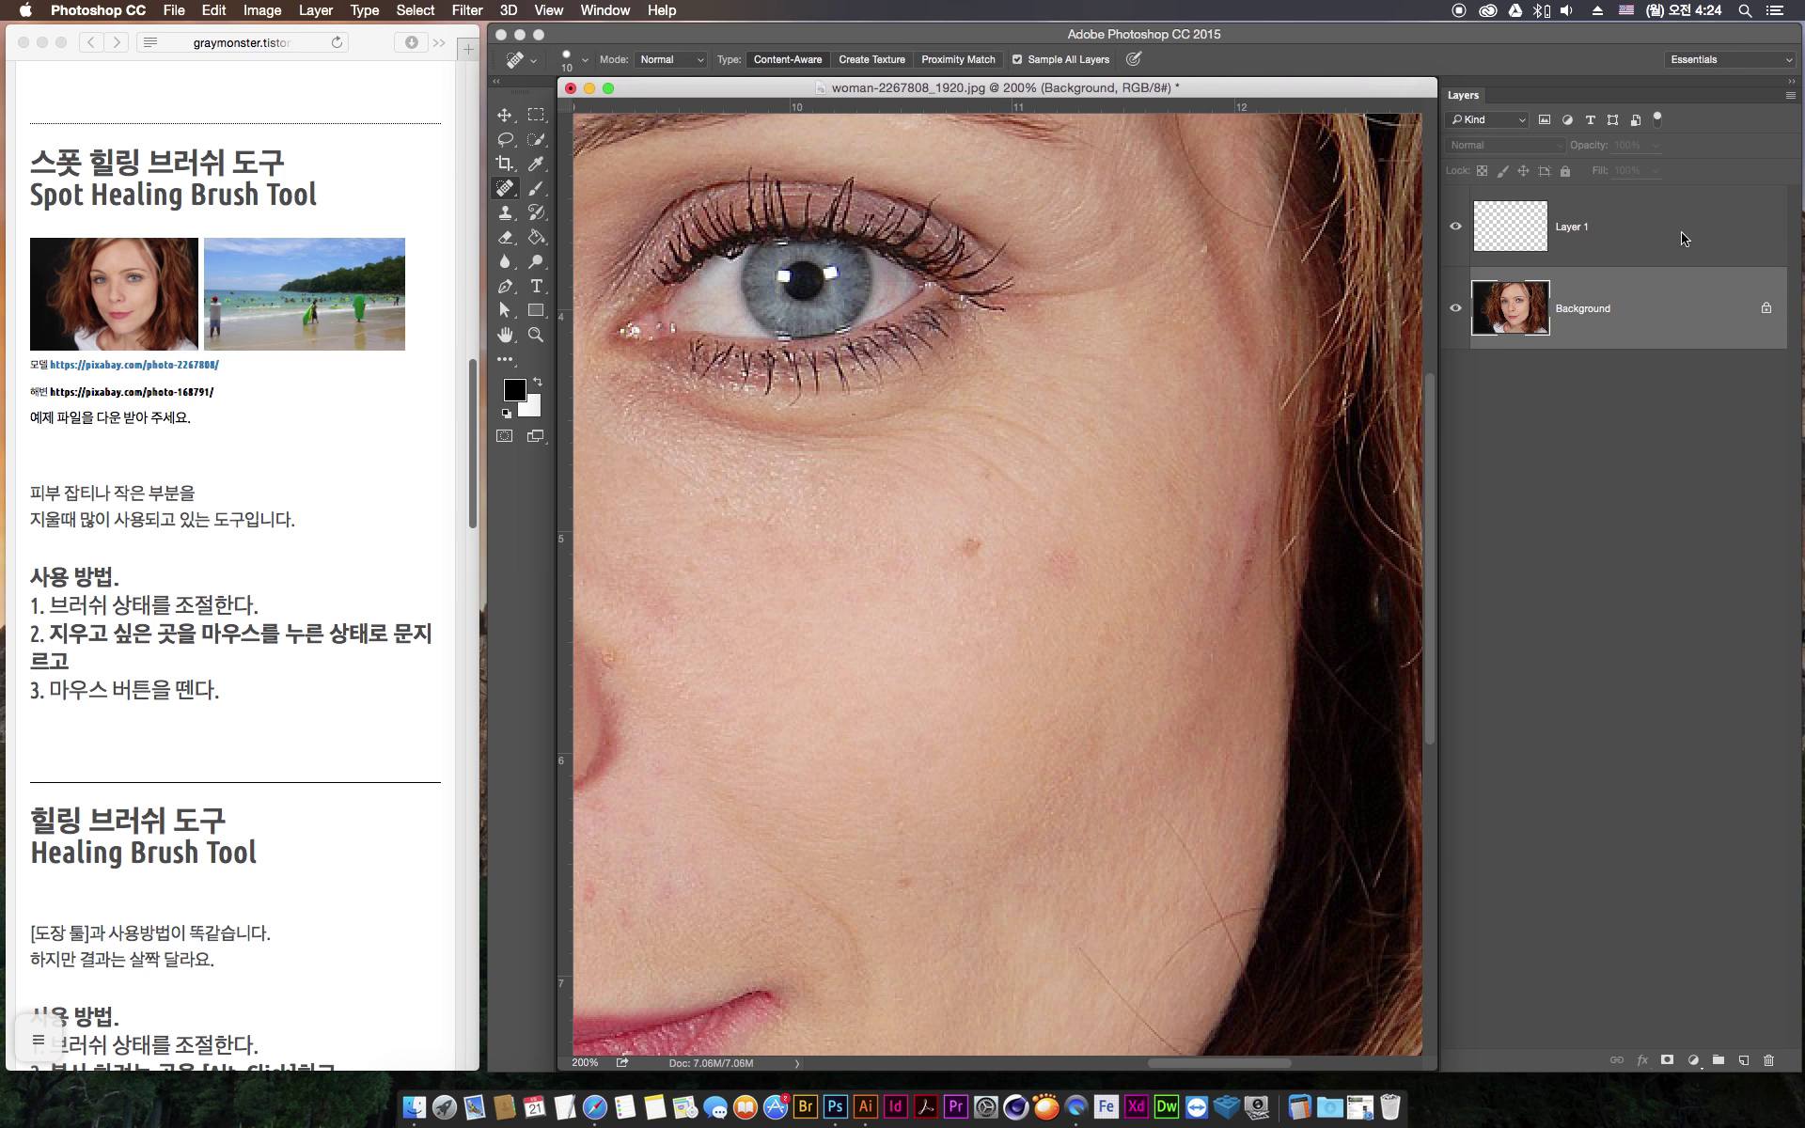
click(1666, 263)
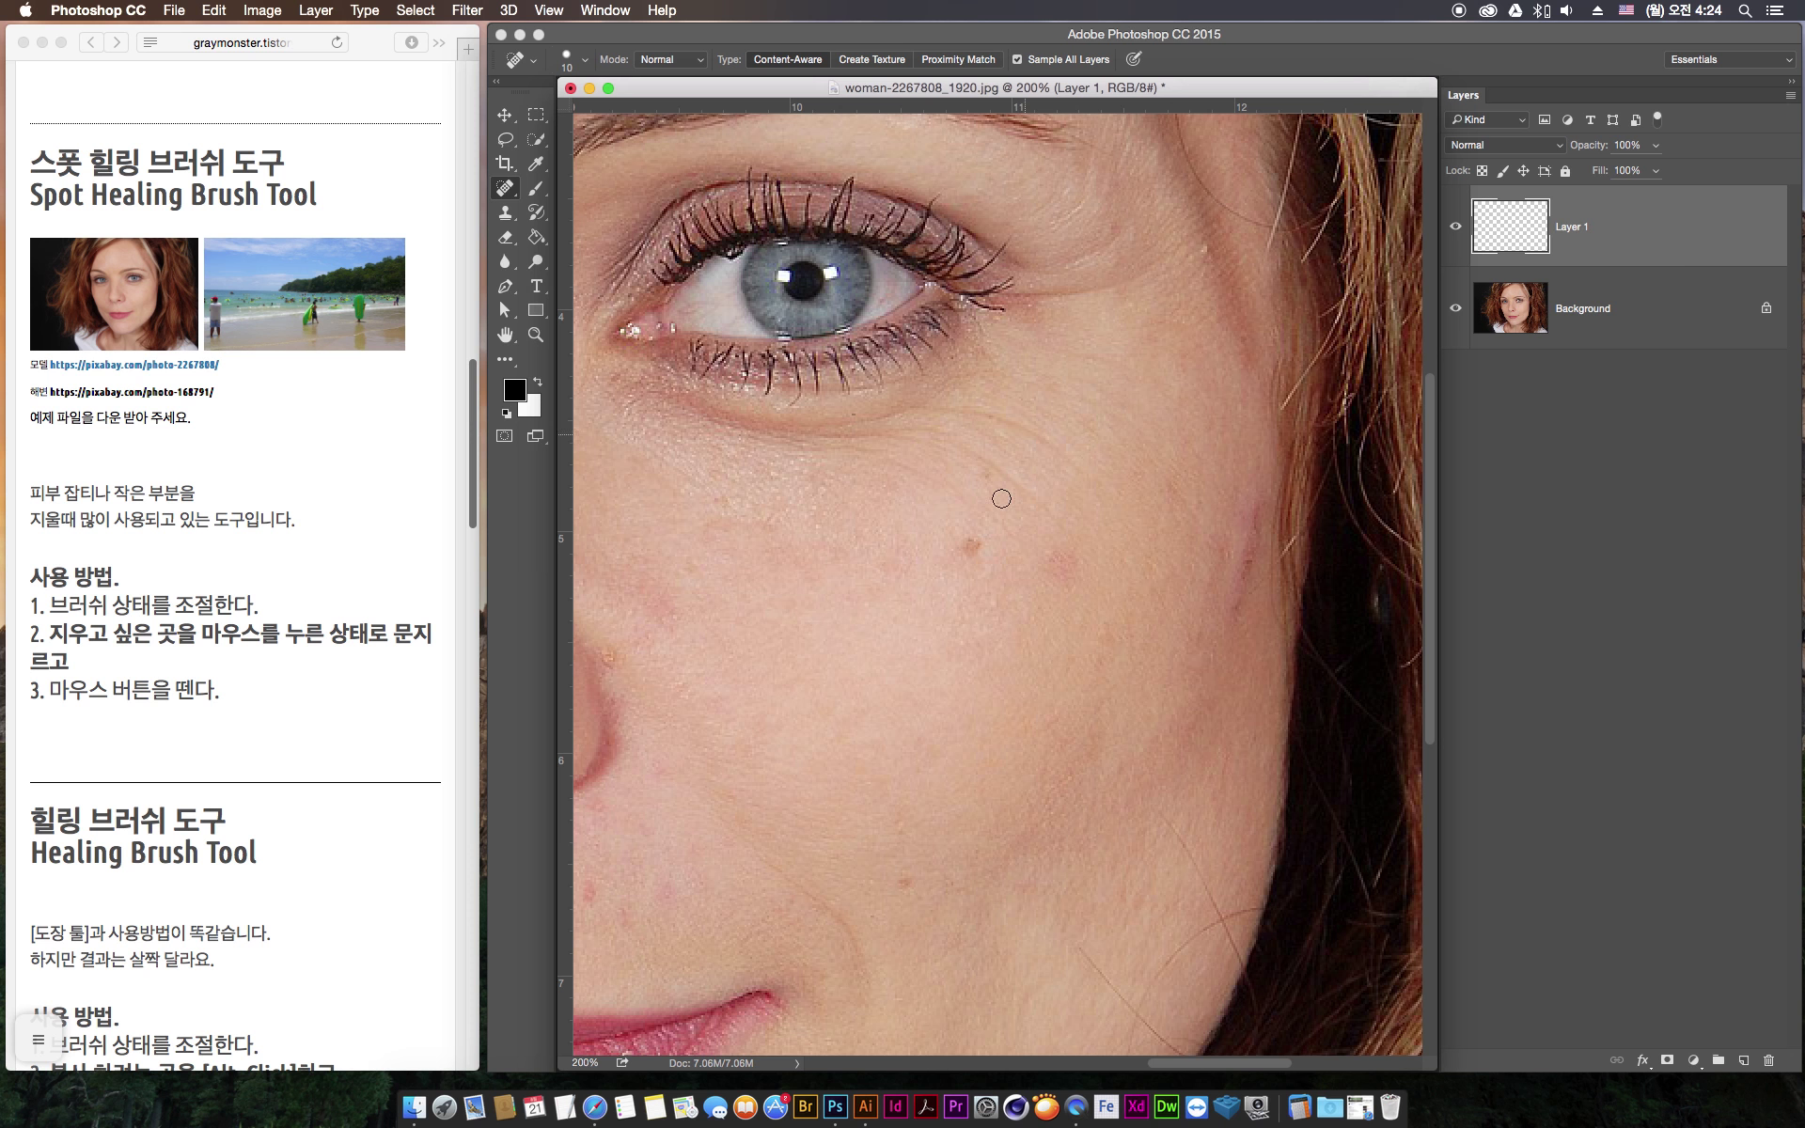
mouse_move(969, 551)
mouse_down()
mouse_move(971, 536)
mouse_move(976, 550)
mouse_up()
click(876, 761)
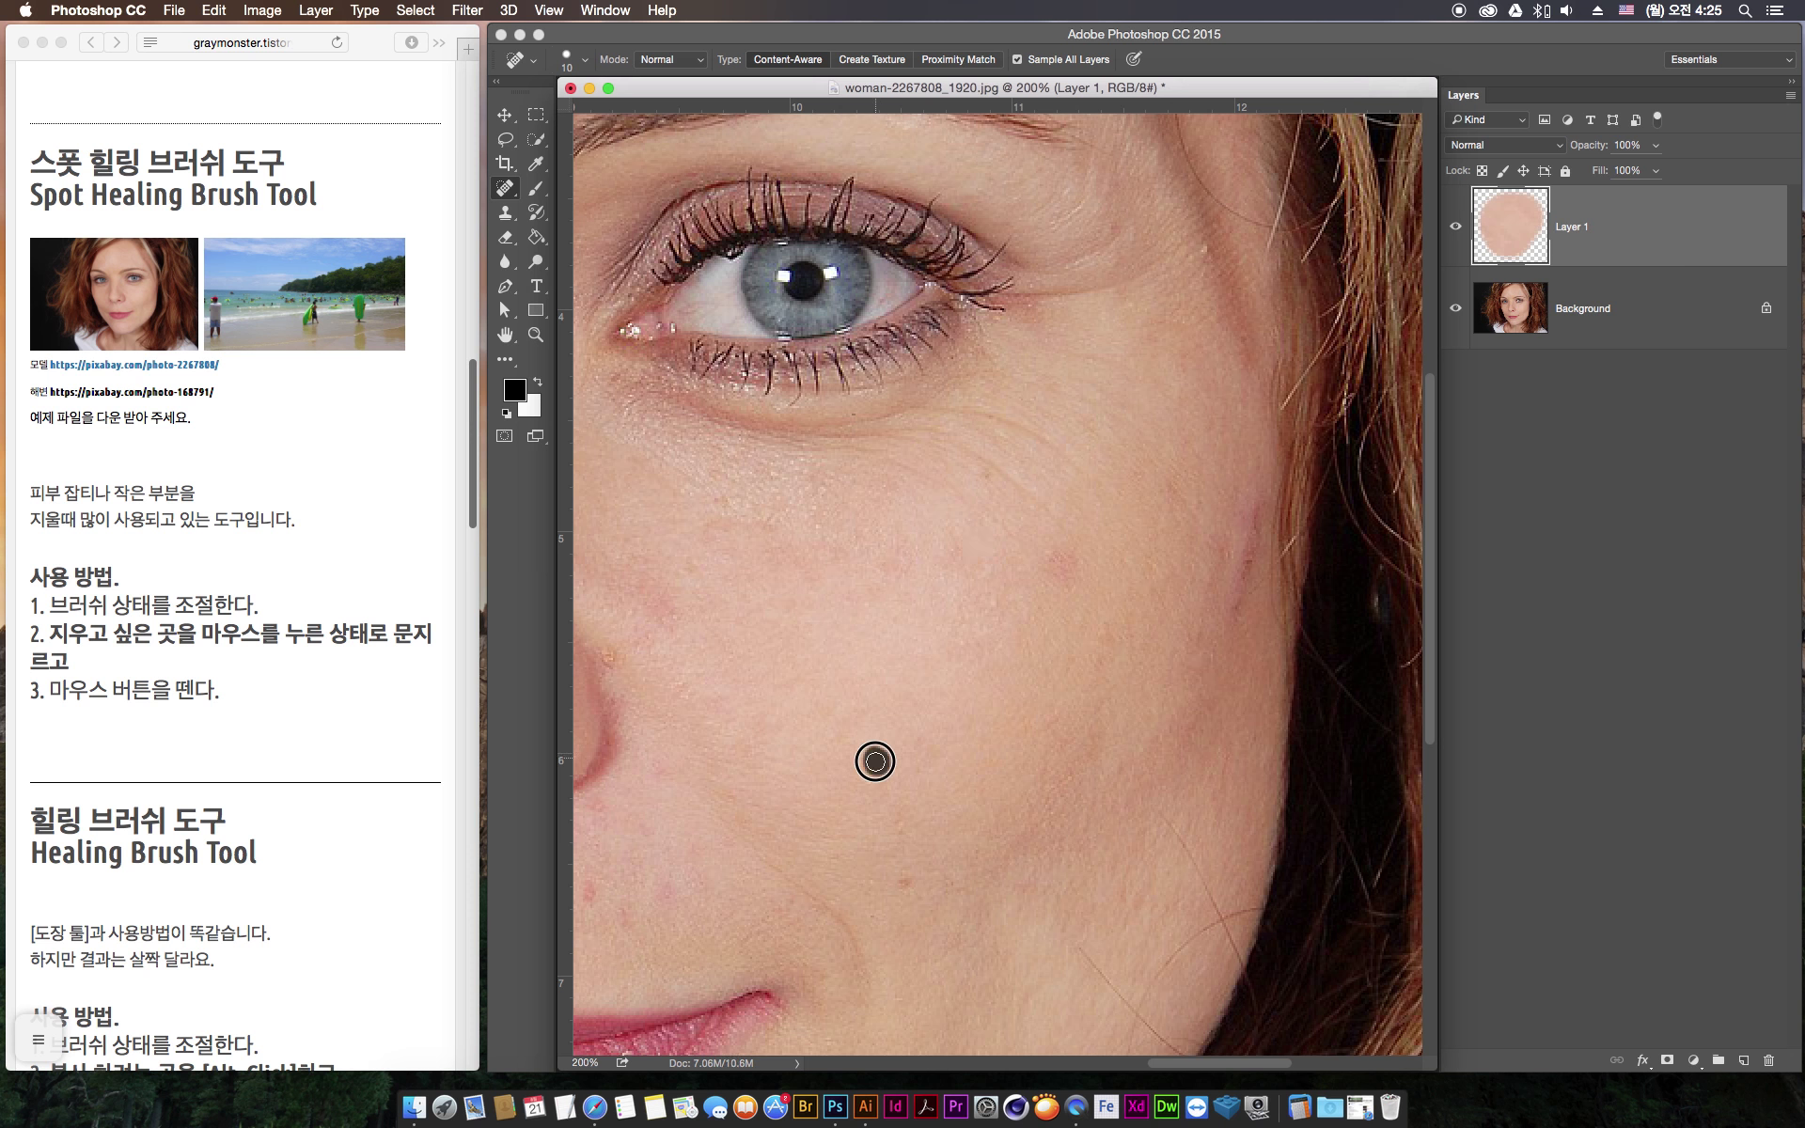
drag(916, 904, 903, 883)
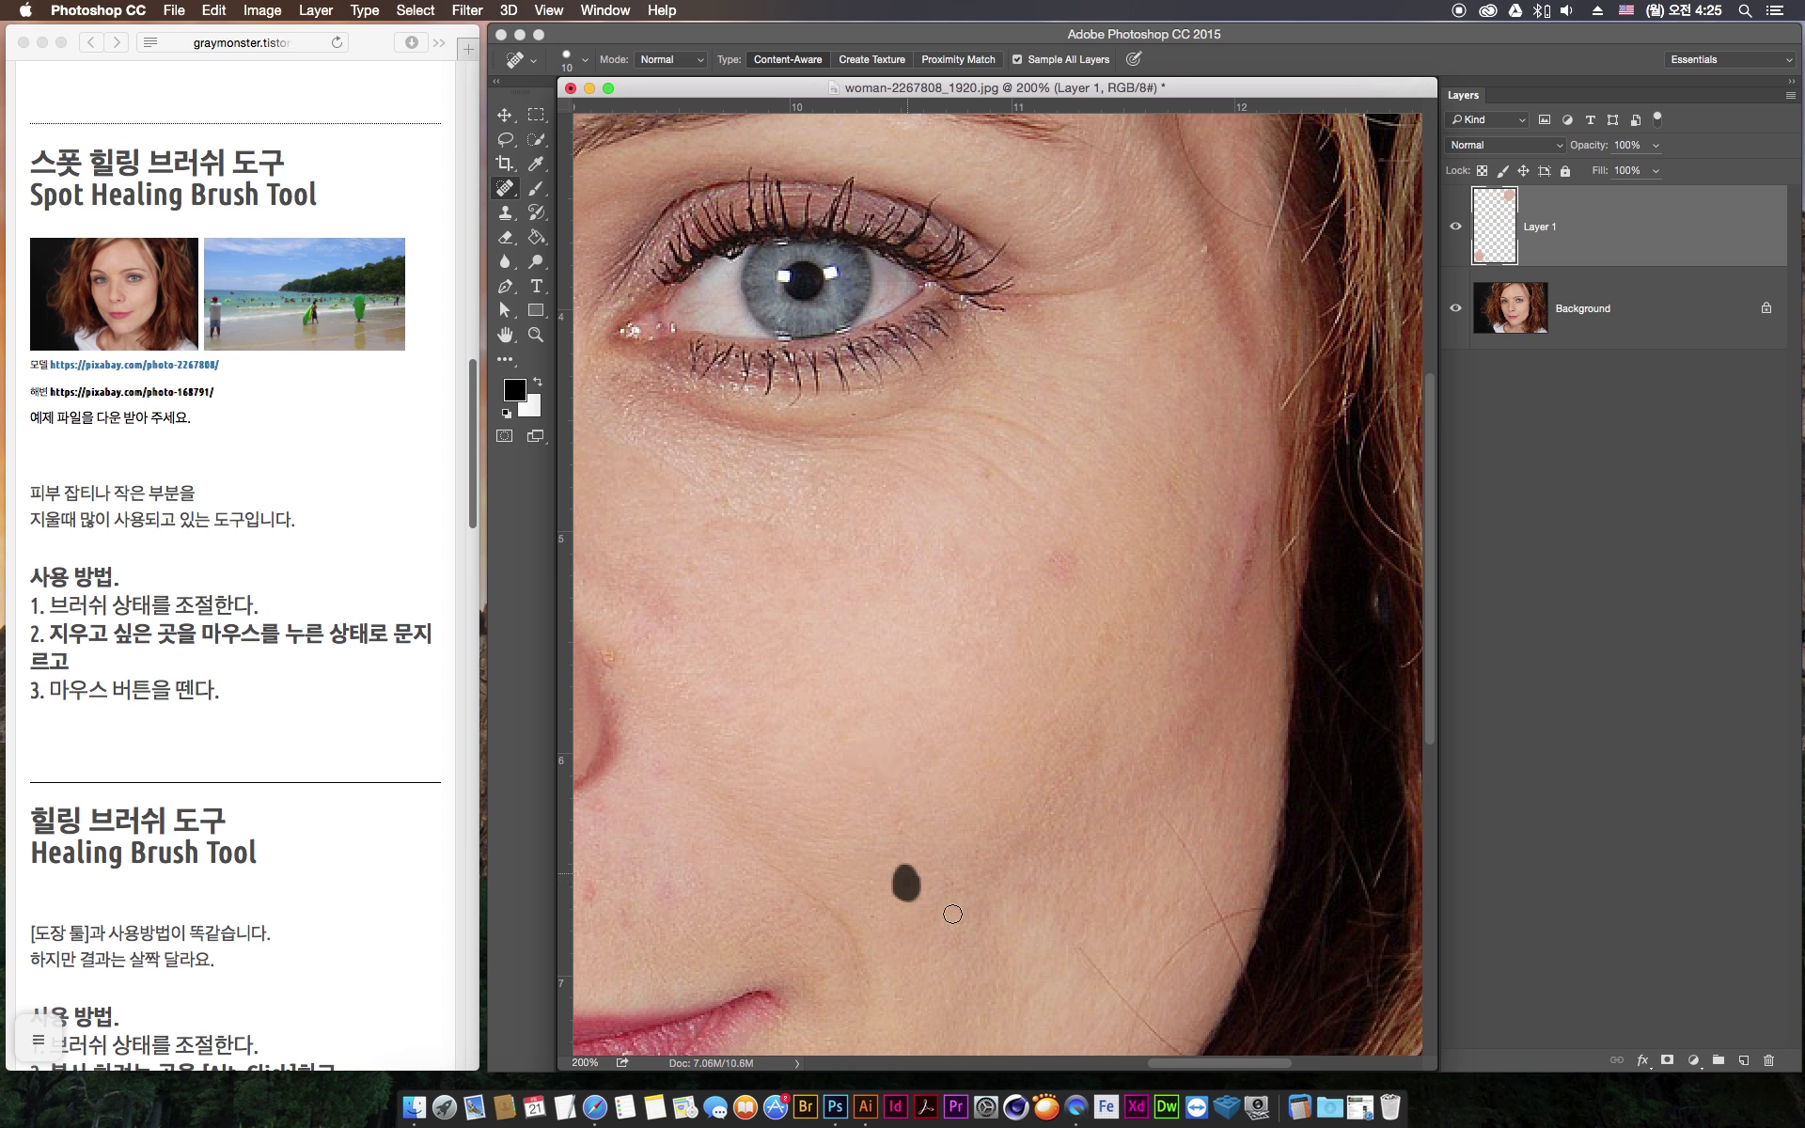
Remove the spots above the upper lip, beside the nostril and beside the bridge of the nose on Layer 1
drag(827, 562, 1134, 463)
drag(892, 809, 894, 793)
drag(910, 541, 919, 560)
drag(835, 388, 829, 386)
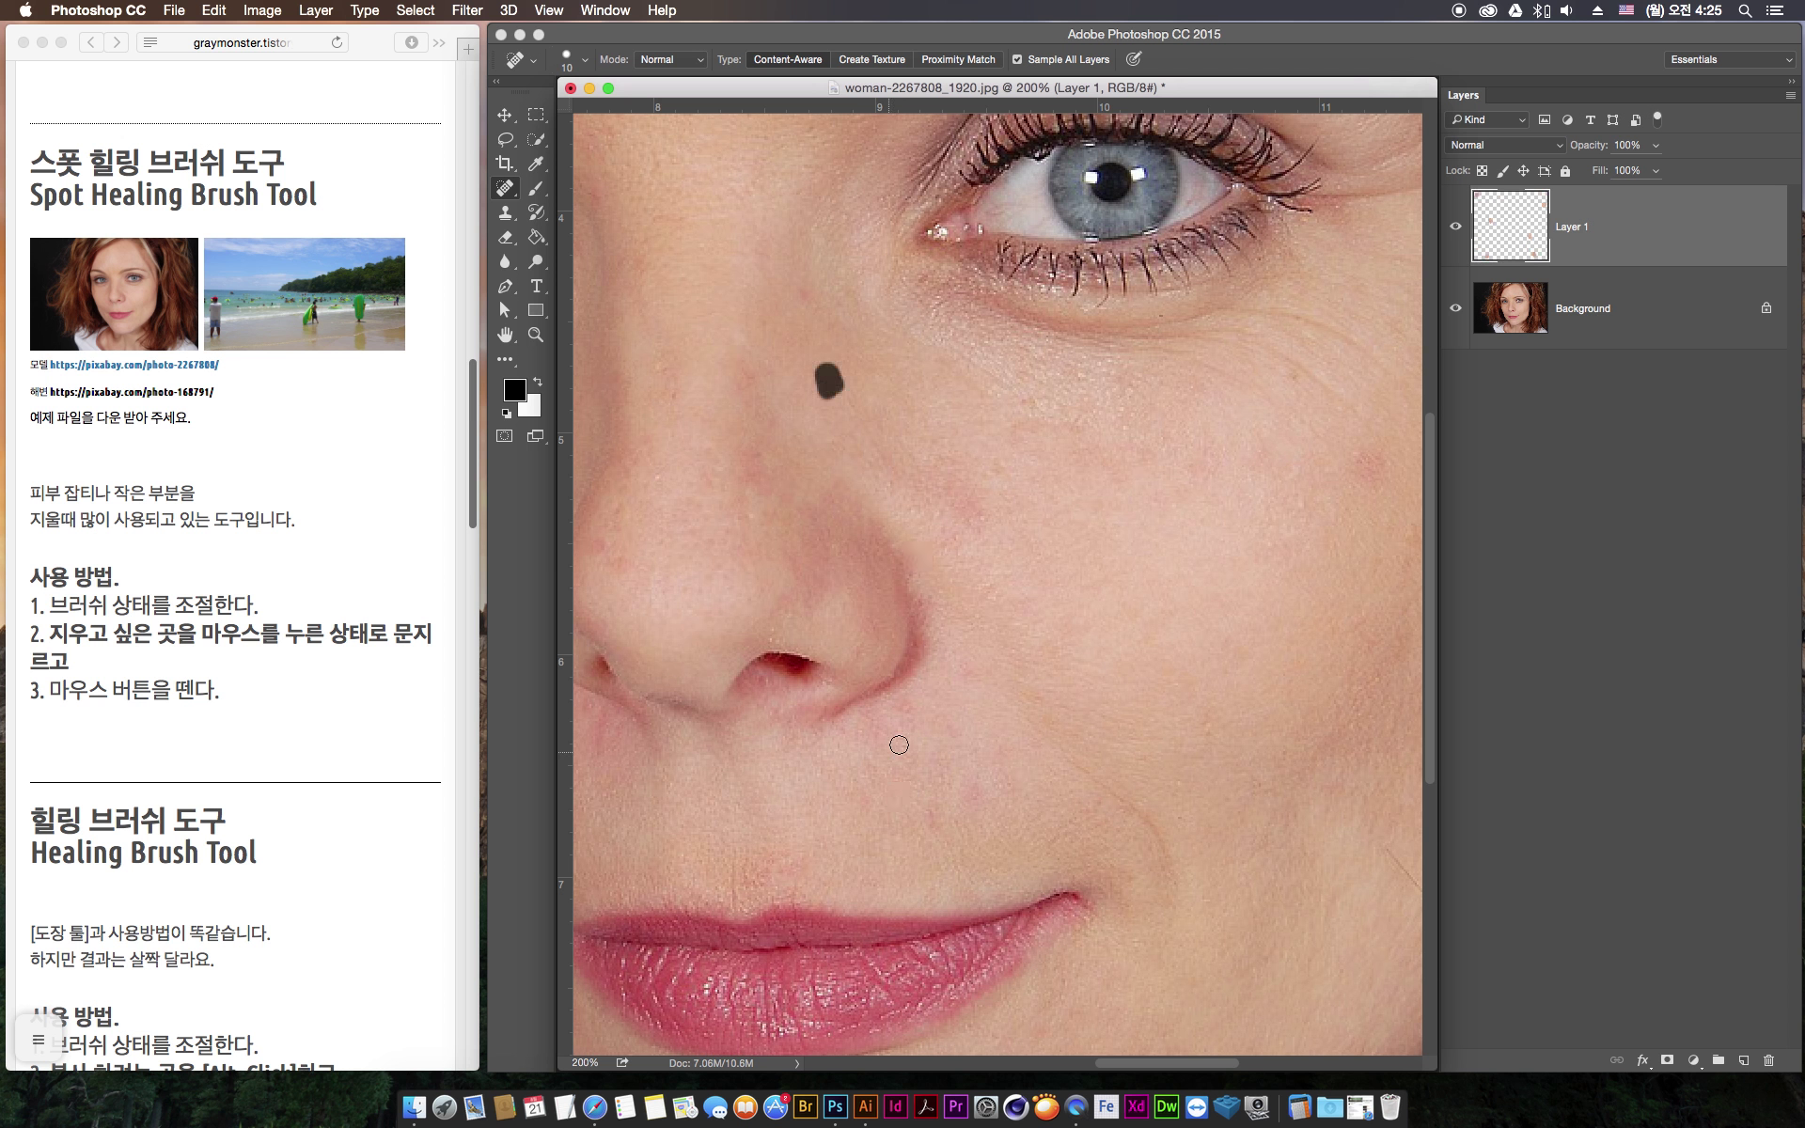
Paint over the smile line that curves from the cheek around the corner of the mouth to remove it
mouse_move(1165, 483)
mouse_down()
mouse_move(1086, 524)
mouse_move(1098, 535)
mouse_up()
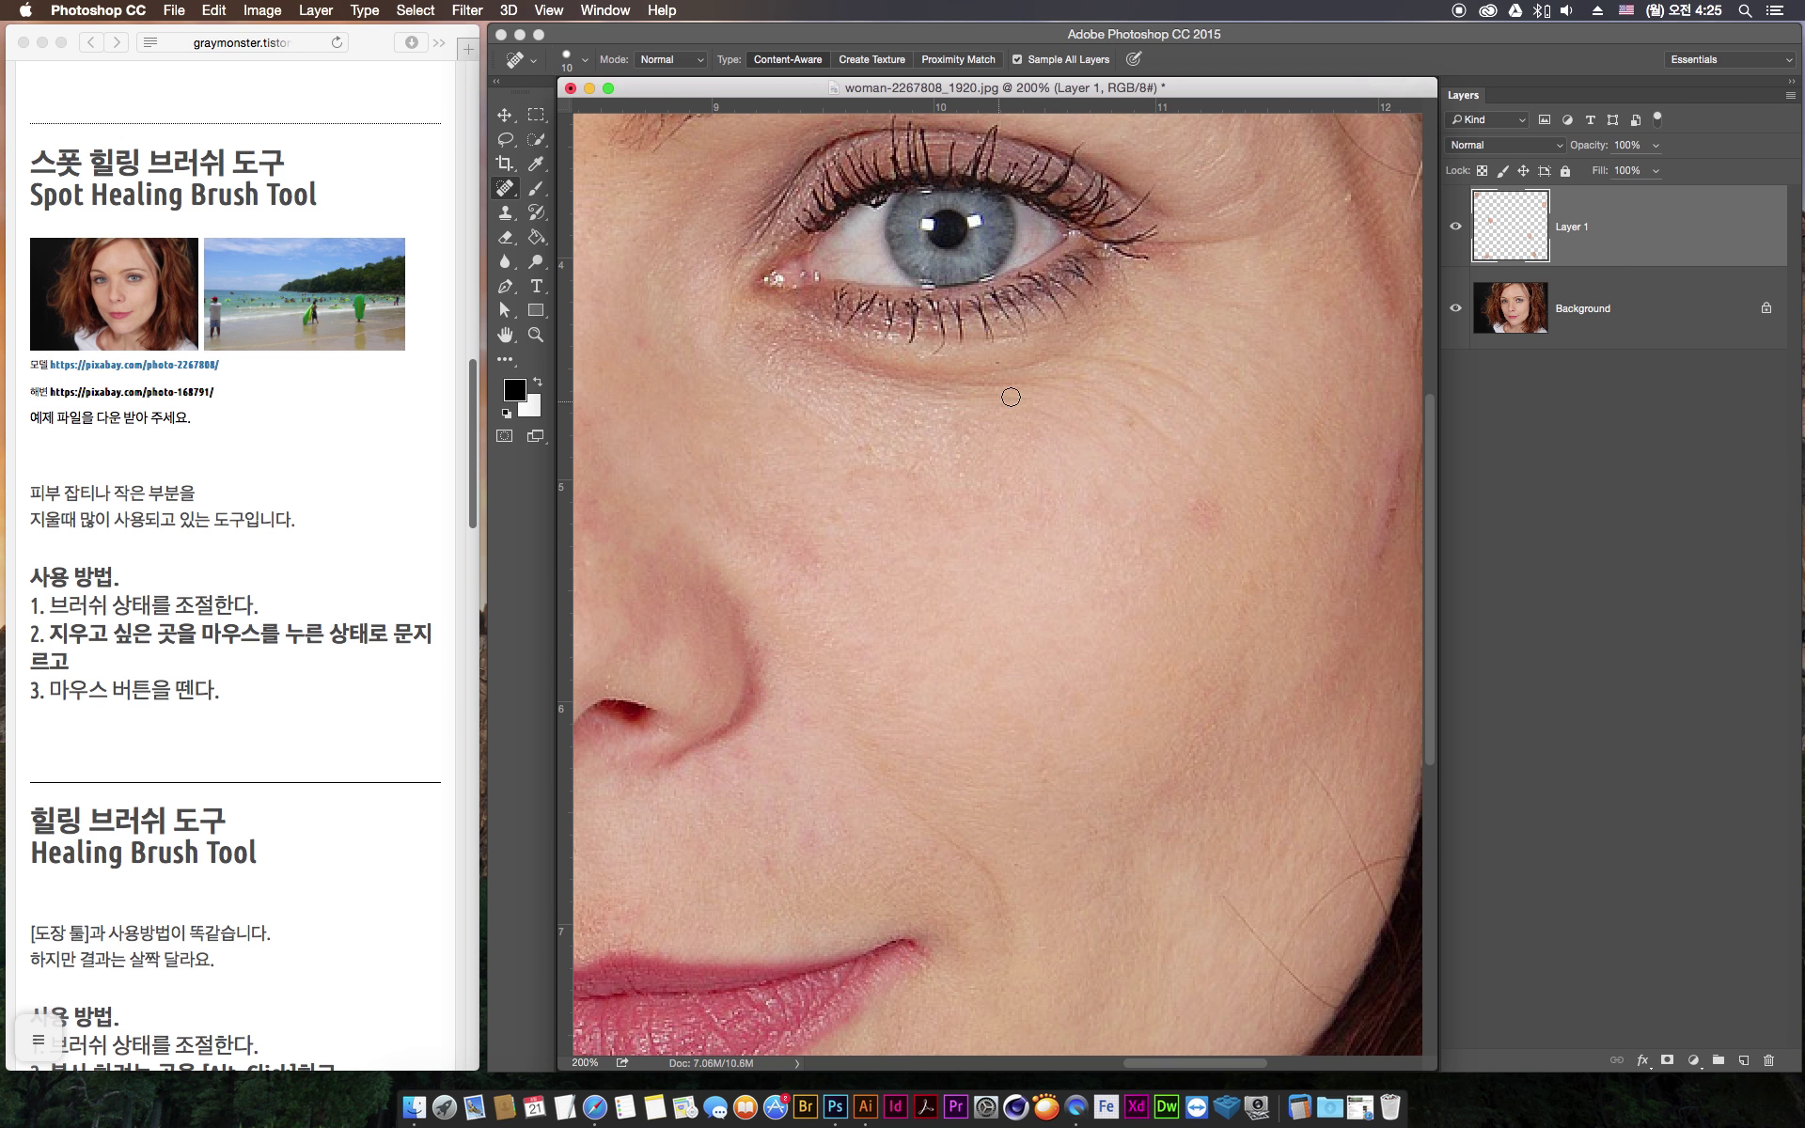
scroll(1100, 573, down, 5)
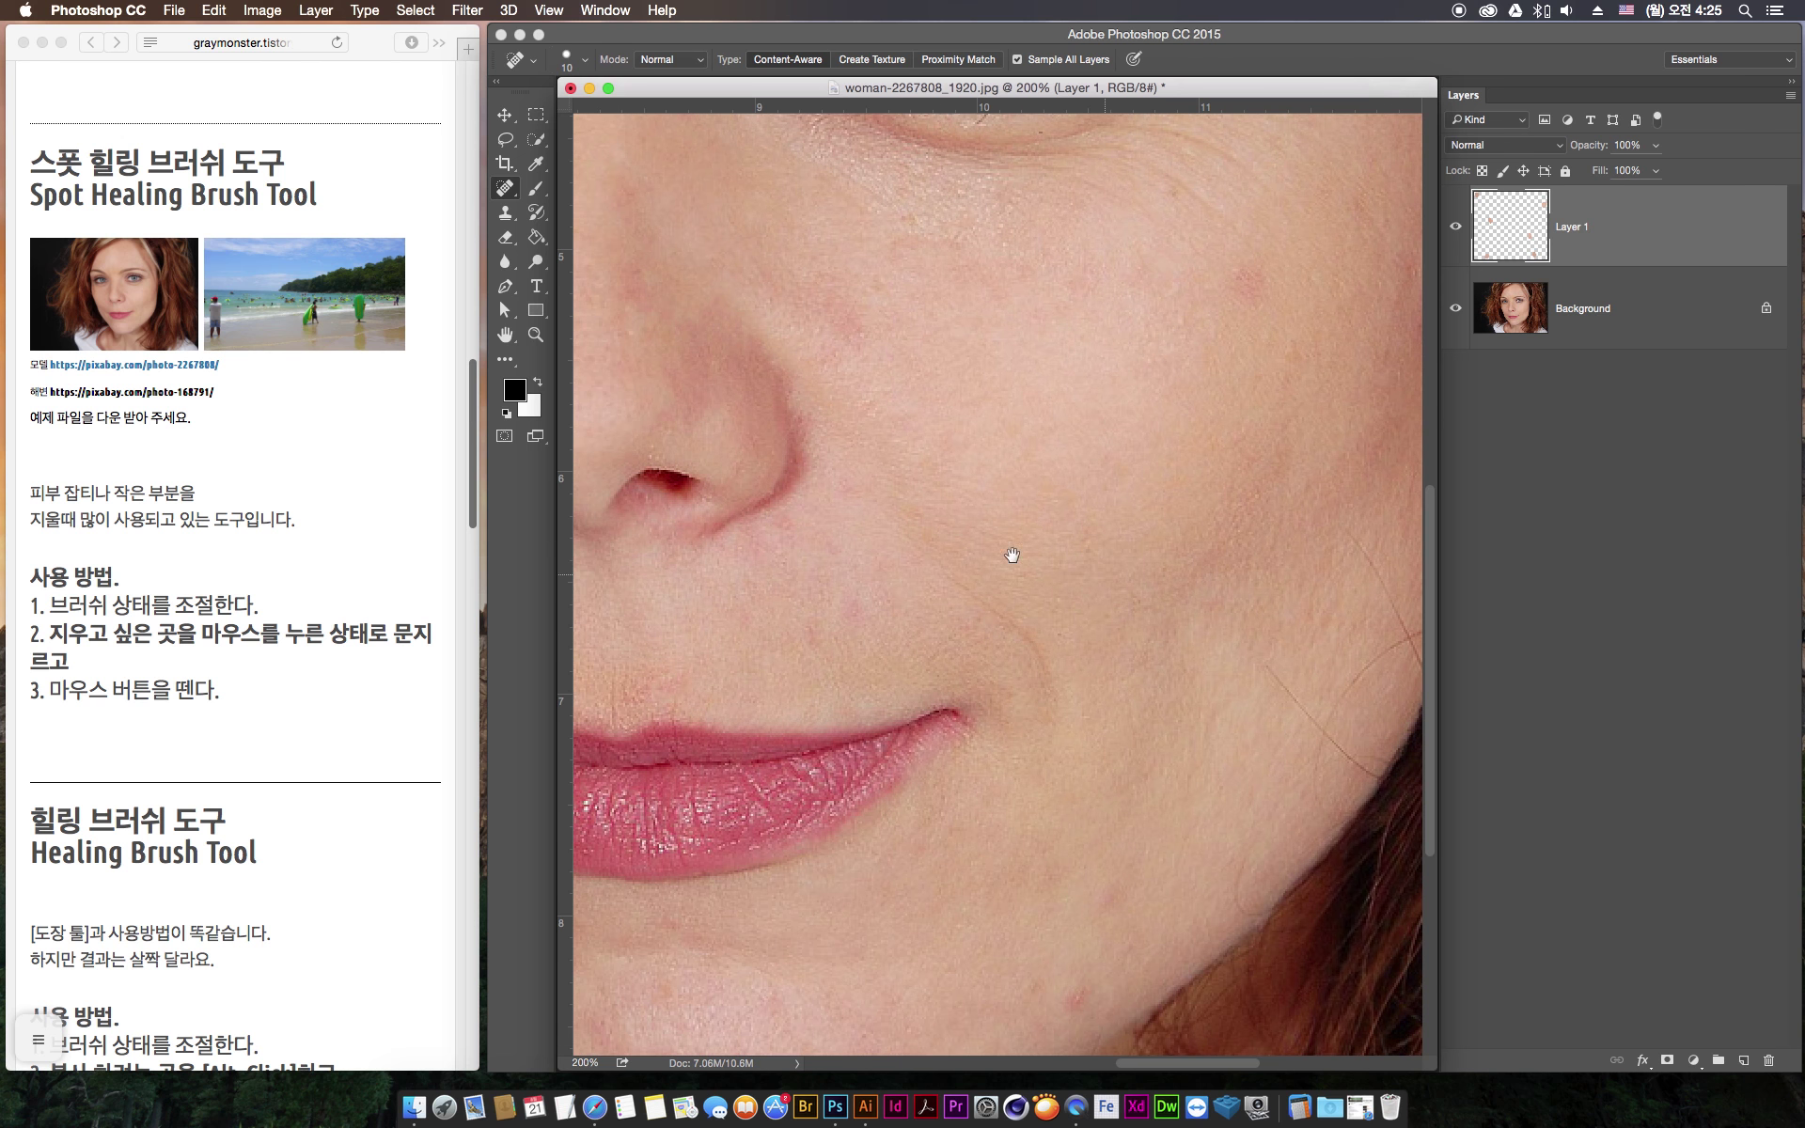
mouse_move(916, 544)
mouse_down()
mouse_move(980, 584)
mouse_move(963, 589)
mouse_move(1035, 660)
mouse_move(1063, 771)
mouse_up()
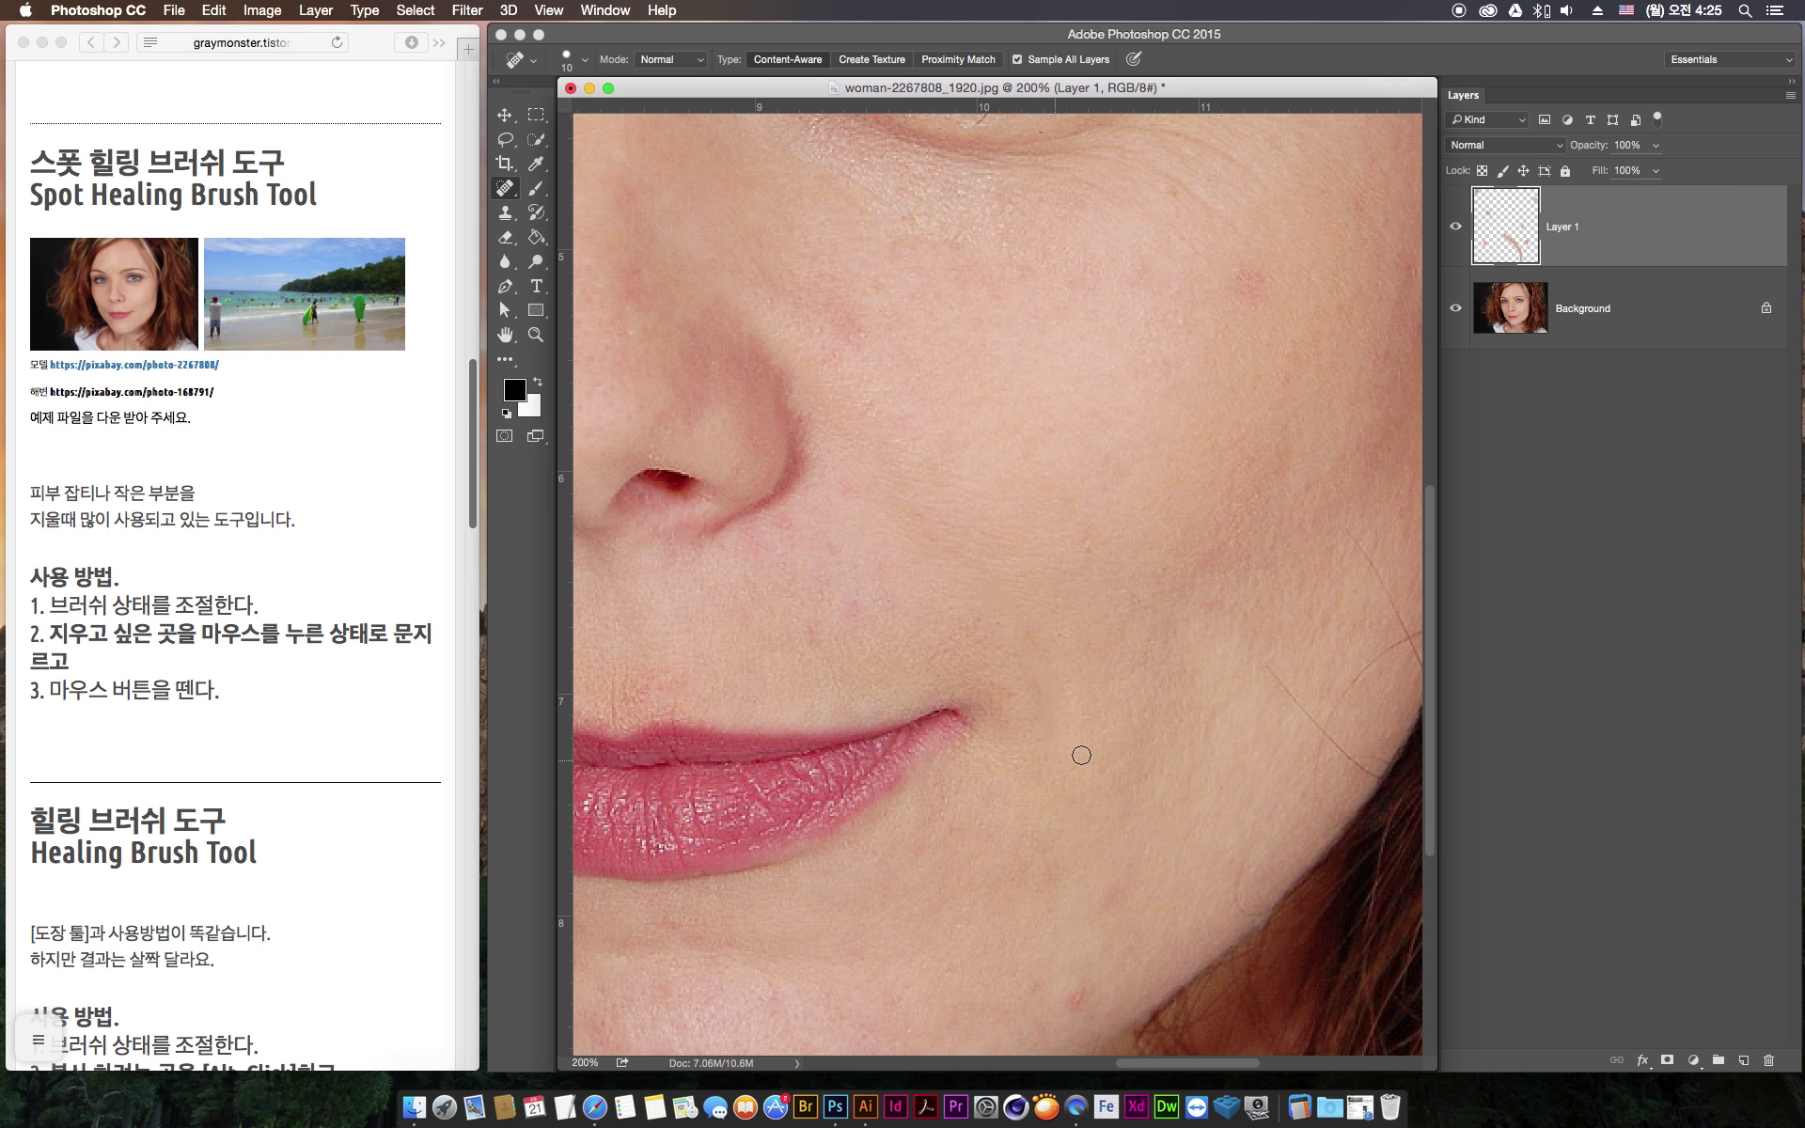
mouse_move(919, 545)
mouse_down()
mouse_move(1024, 665)
mouse_move(1069, 772)
mouse_up()
Heal the fine wrinkles under the outer half of the eye with the 10 px brush
drag(1165, 345, 992, 646)
mouse_move(945, 449)
mouse_down()
mouse_move(995, 469)
mouse_move(1053, 531)
mouse_up()
drag(1034, 446, 1124, 544)
mouse_move(1093, 306)
mouse_down()
mouse_move(1172, 282)
mouse_move(1148, 257)
mouse_move(1058, 314)
mouse_up()
drag(976, 430, 1069, 506)
drag(973, 470, 1092, 564)
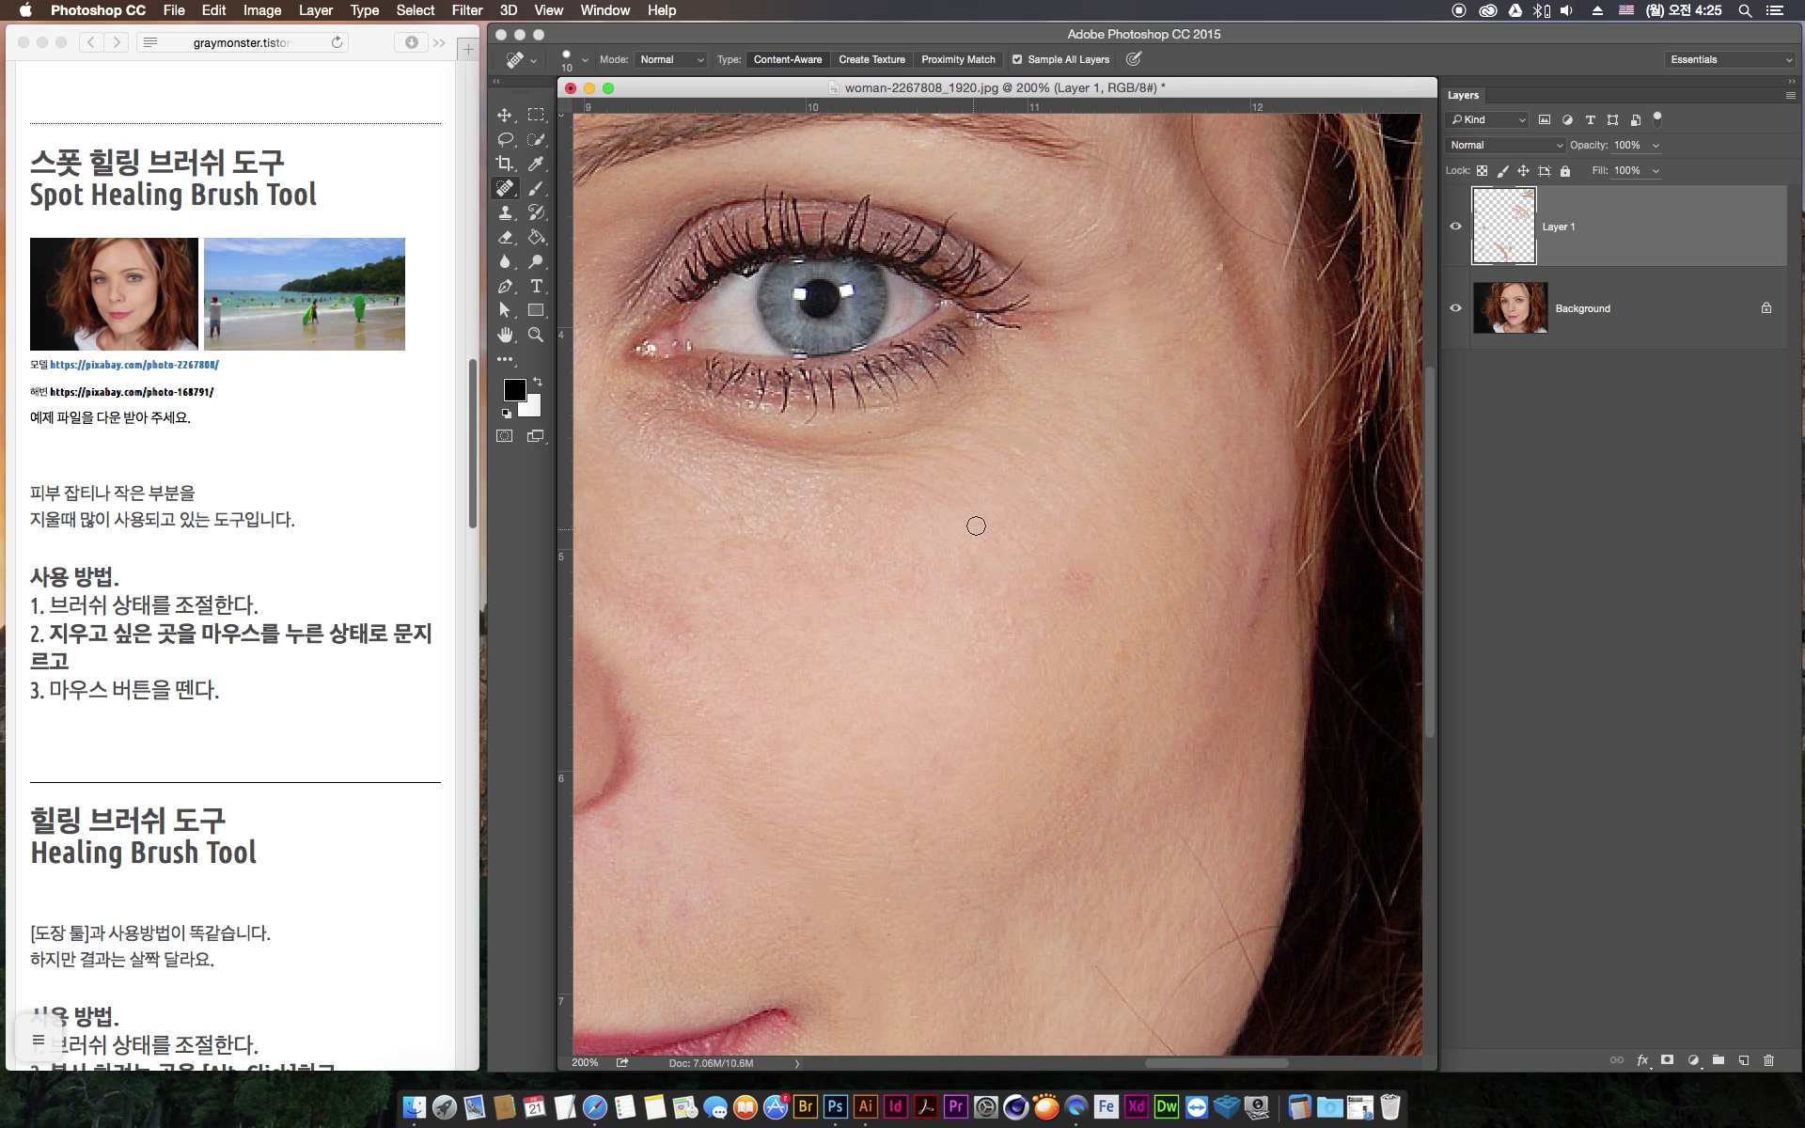
Enlarge the healing brush to 35 px and smooth the wrinkled skin between the eye and the upper cheek
key(bracketright)
key(bracketright)
key(bracketright)
key(bracketright)
key(bracketright)
drag(934, 500, 1026, 587)
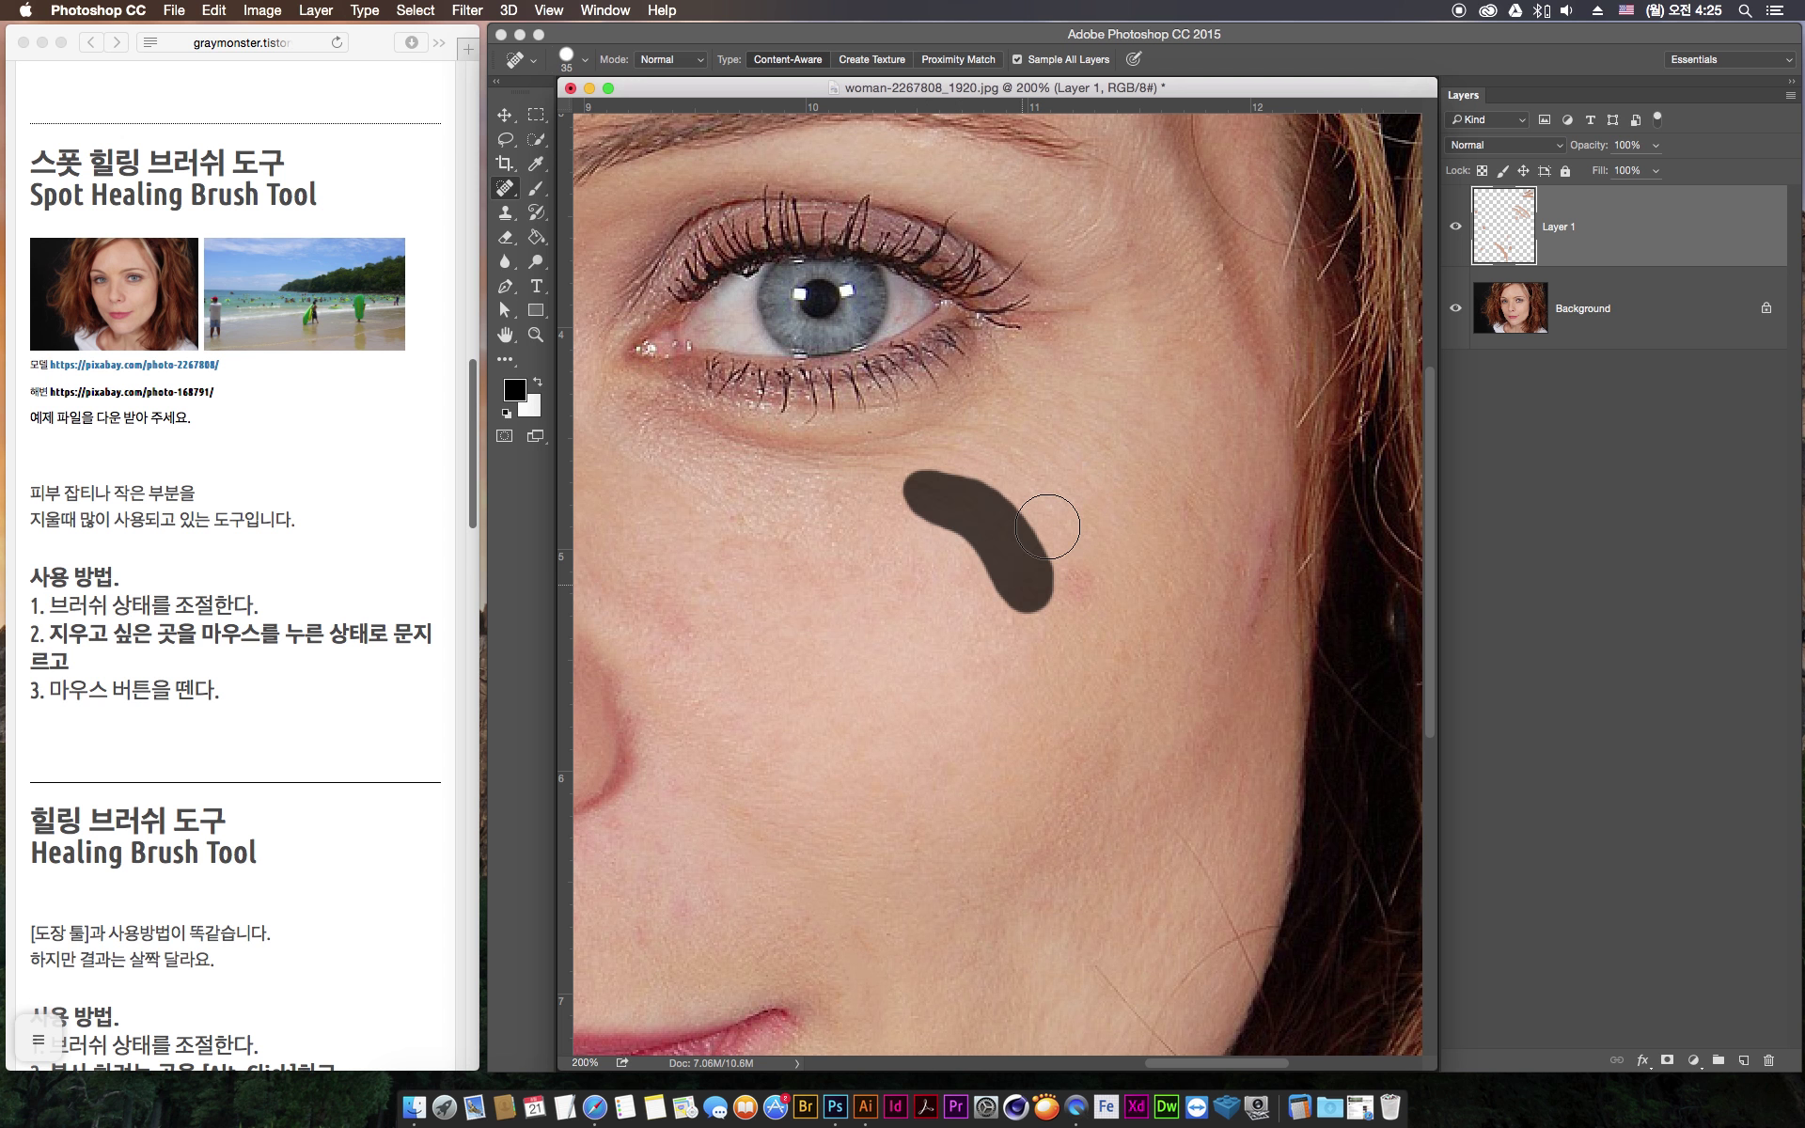
drag(1024, 468, 1138, 523)
drag(1064, 411, 1152, 484)
Reduce the healing brush to 20 px and remove the reddish spot on the upper cheek
key(bracketleft)
key(bracketleft)
key(bracketleft)
mouse_move(1056, 576)
mouse_down()
mouse_move(1080, 581)
mouse_move(1114, 513)
mouse_up()
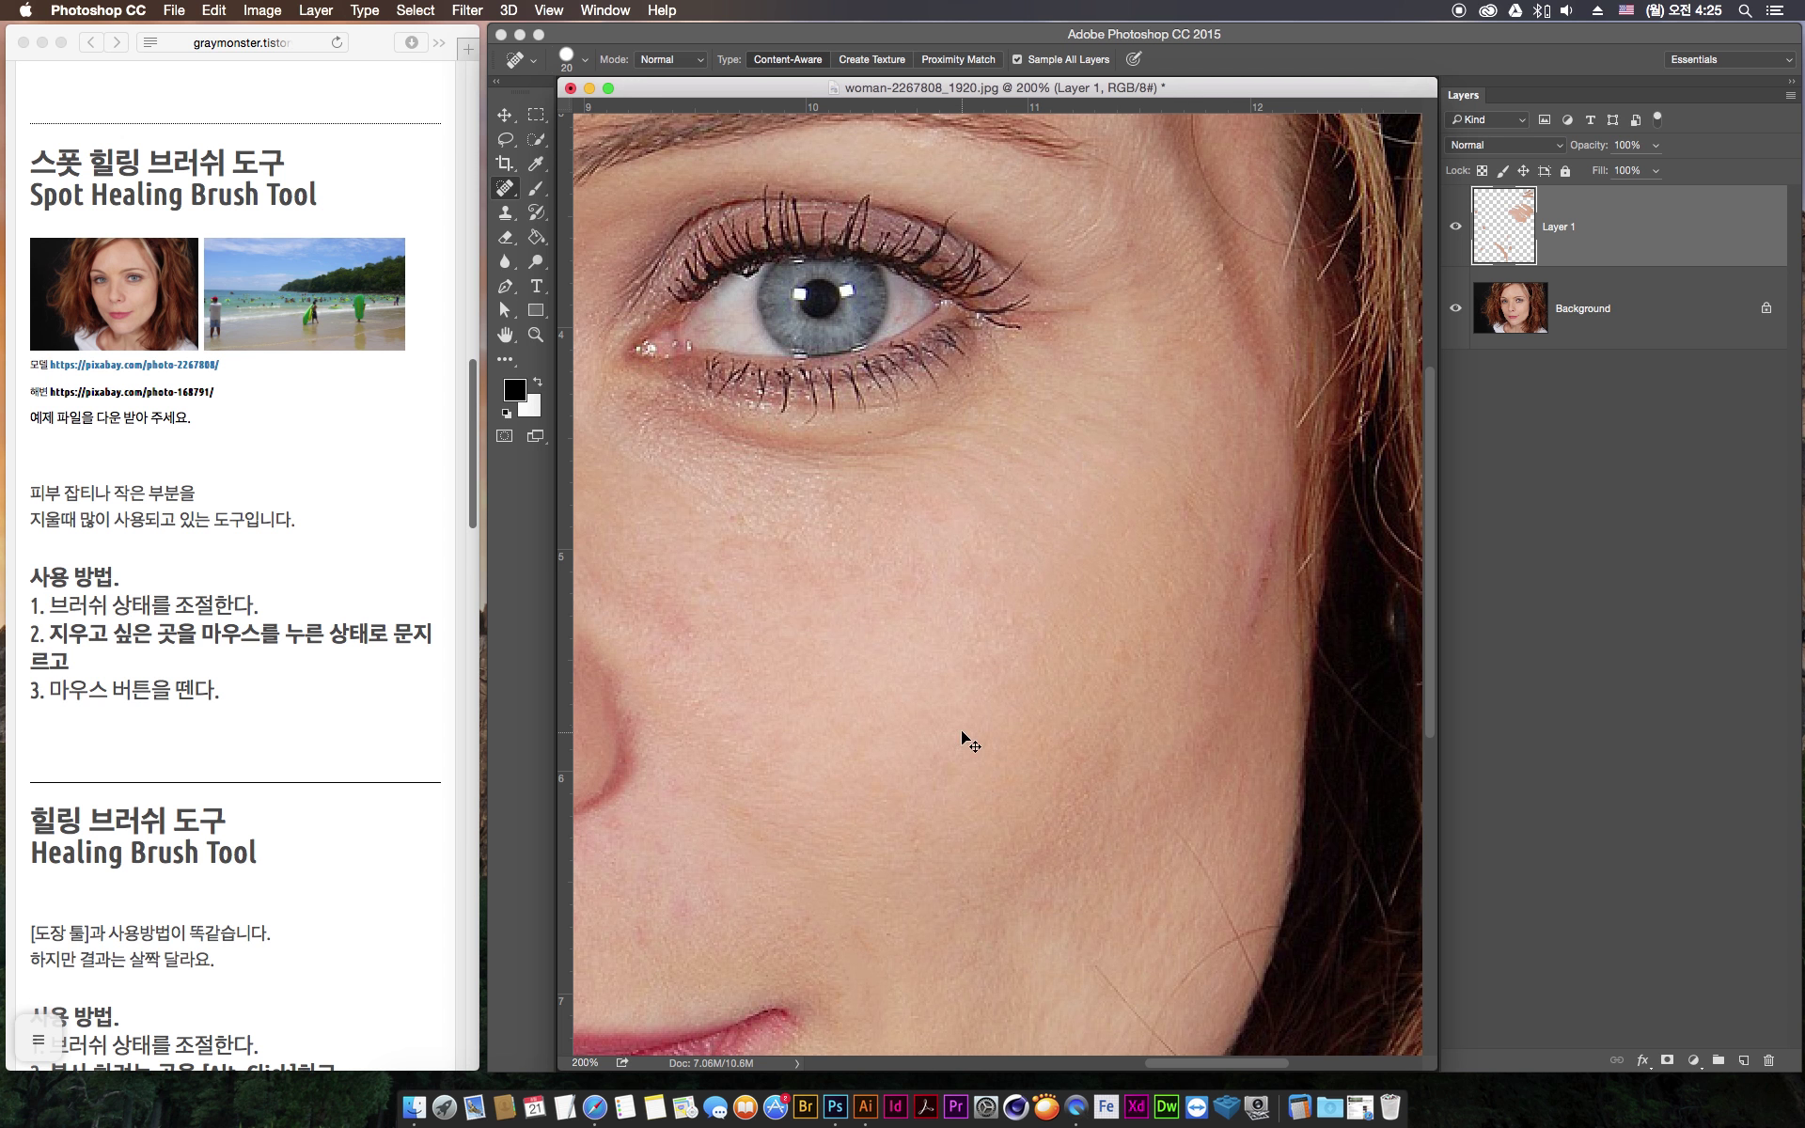
Hide and show Layer 1 repeatedly to compare the portrait before and after the retouching
key(super+minus)
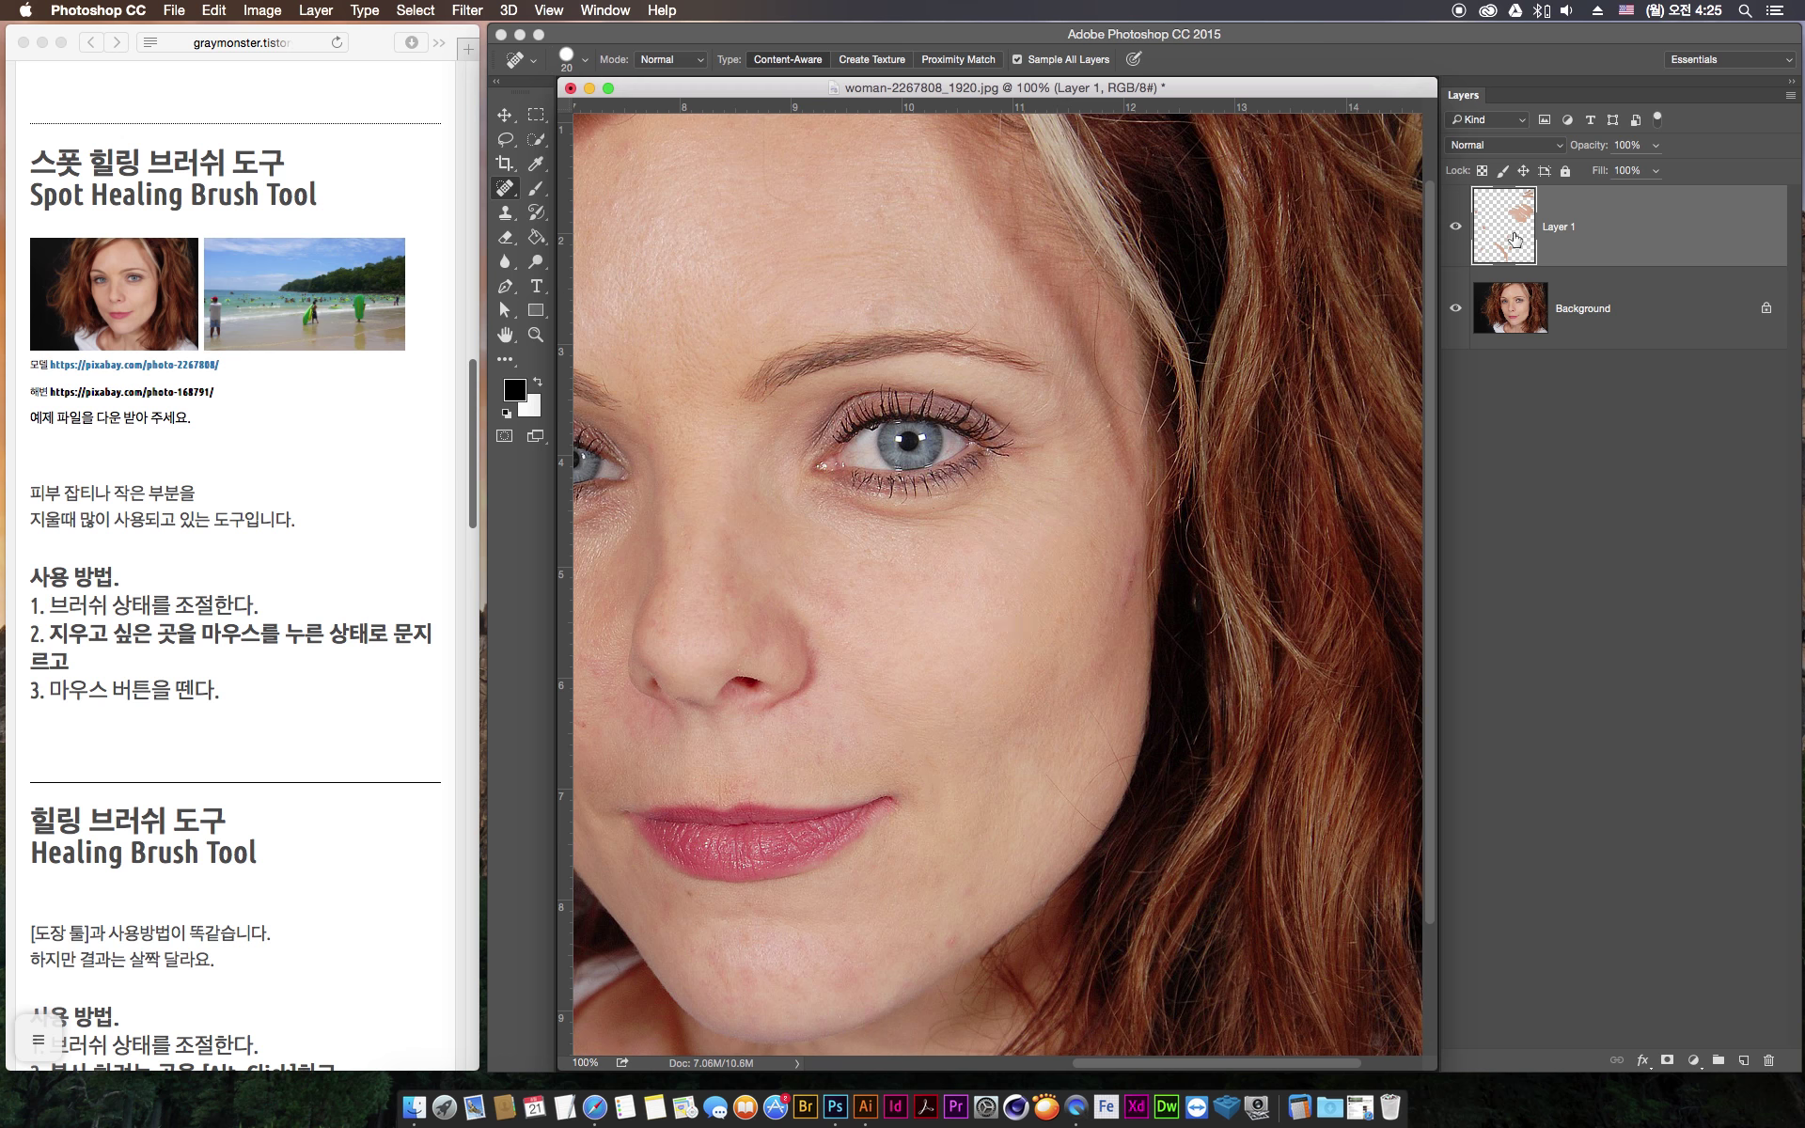
click(1457, 227)
click(1457, 226)
click(1458, 224)
click(1457, 223)
click(1457, 223)
click(1457, 224)
drag(814, 411, 938, 409)
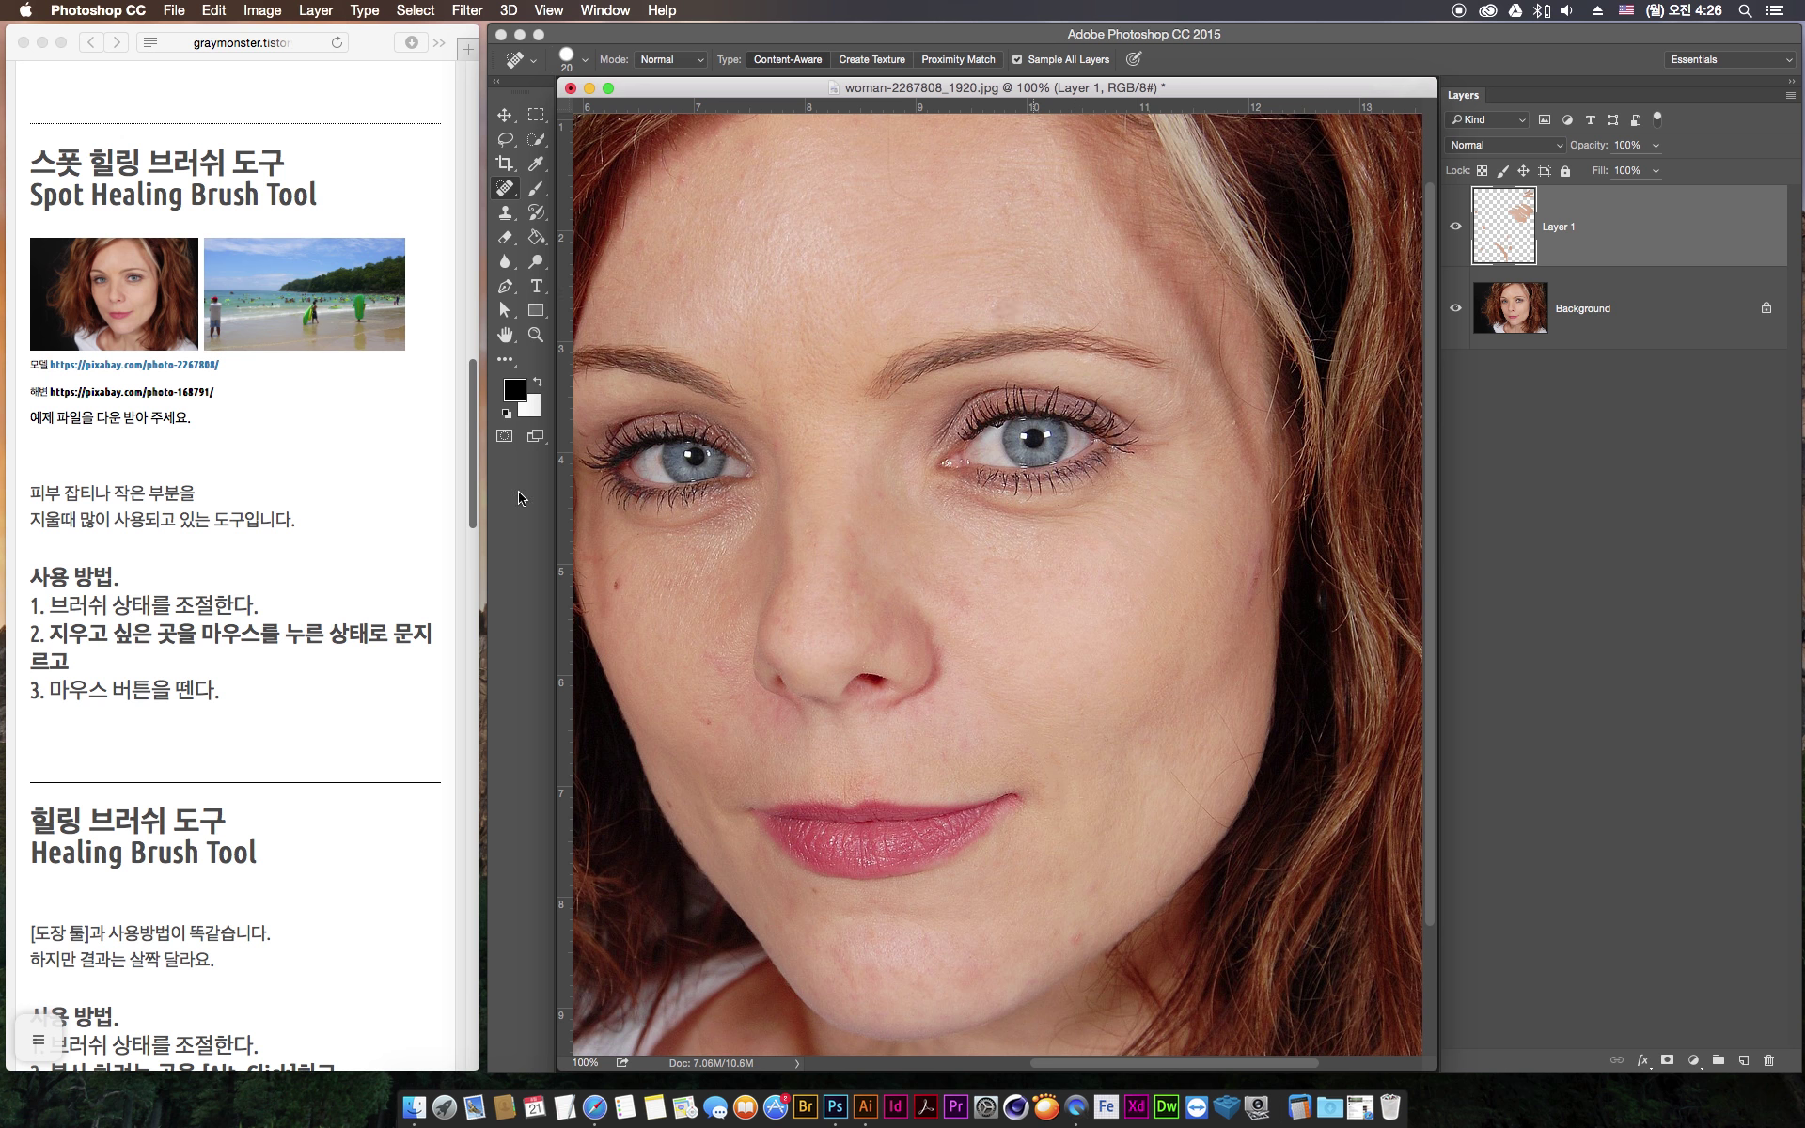
Switch to the Safari tutorial page and bring up its Healing Brush Tool section
click(473, 420)
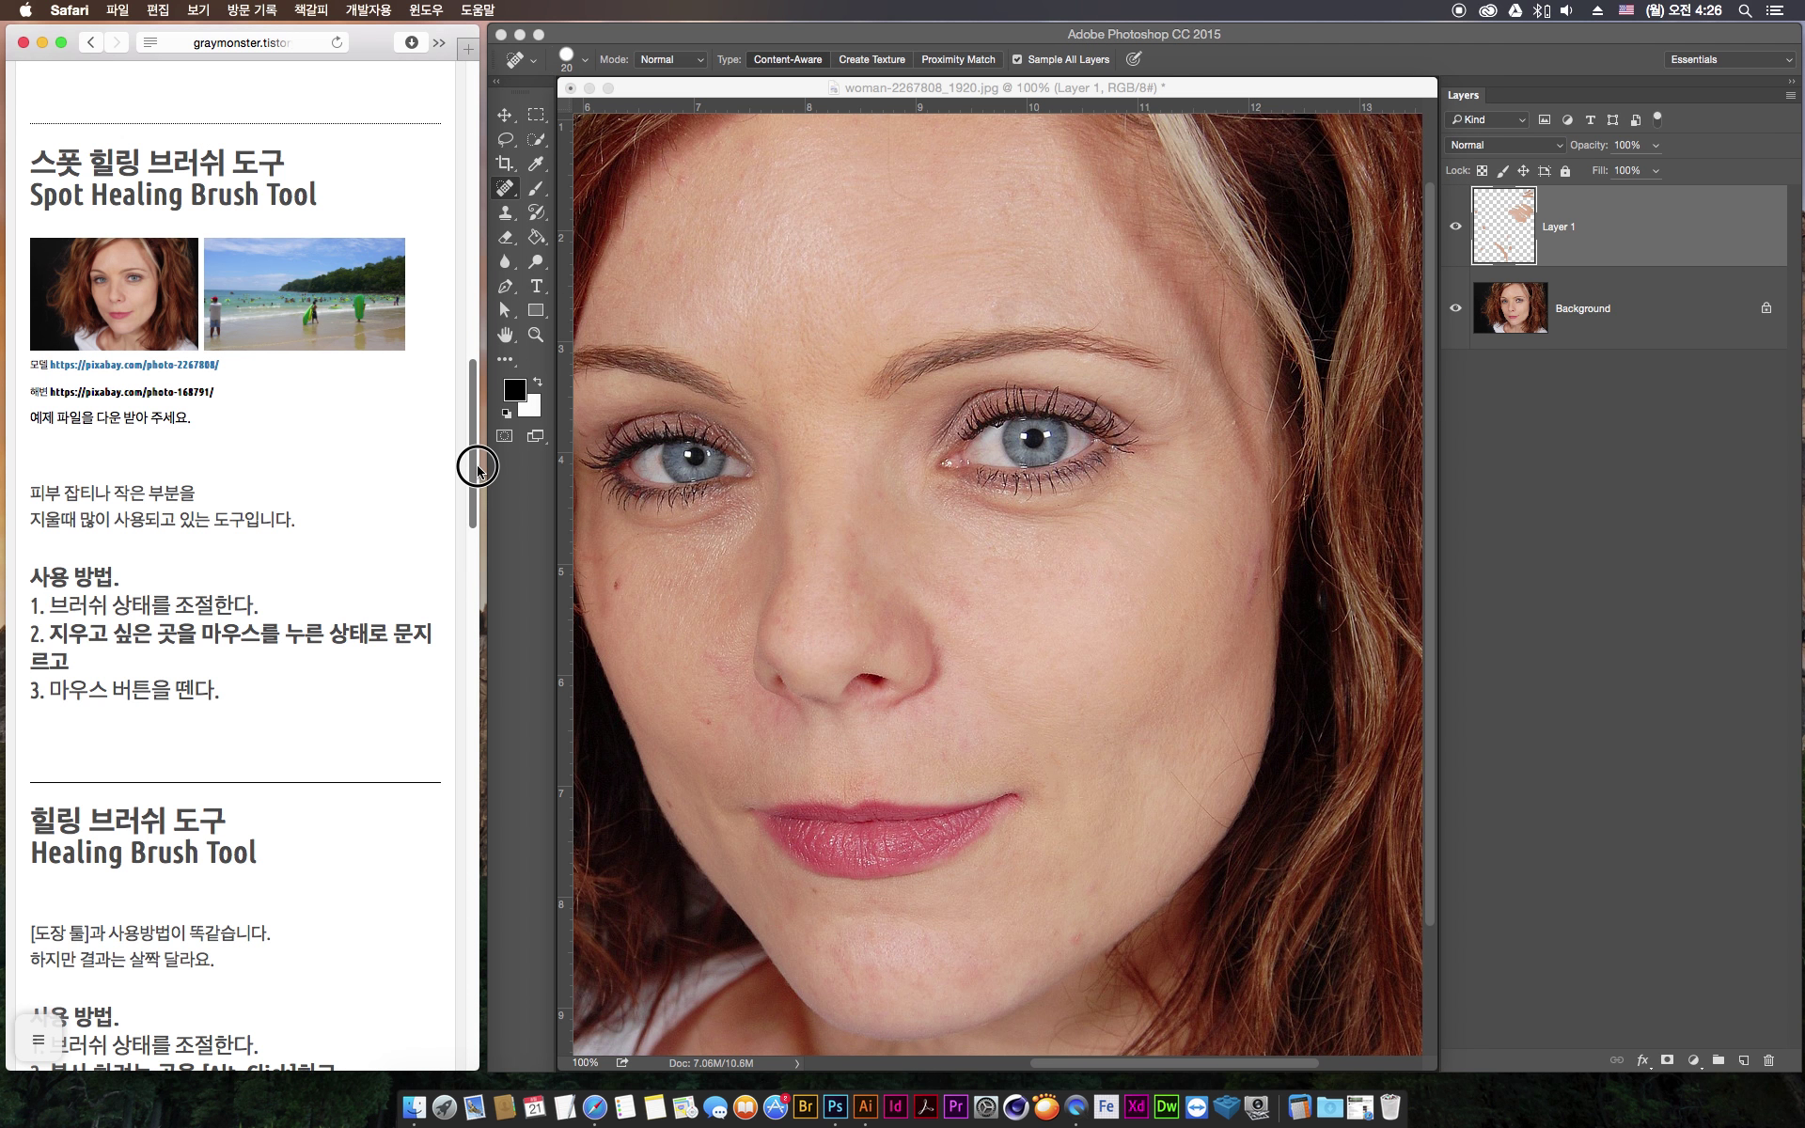
drag(475, 467, 472, 524)
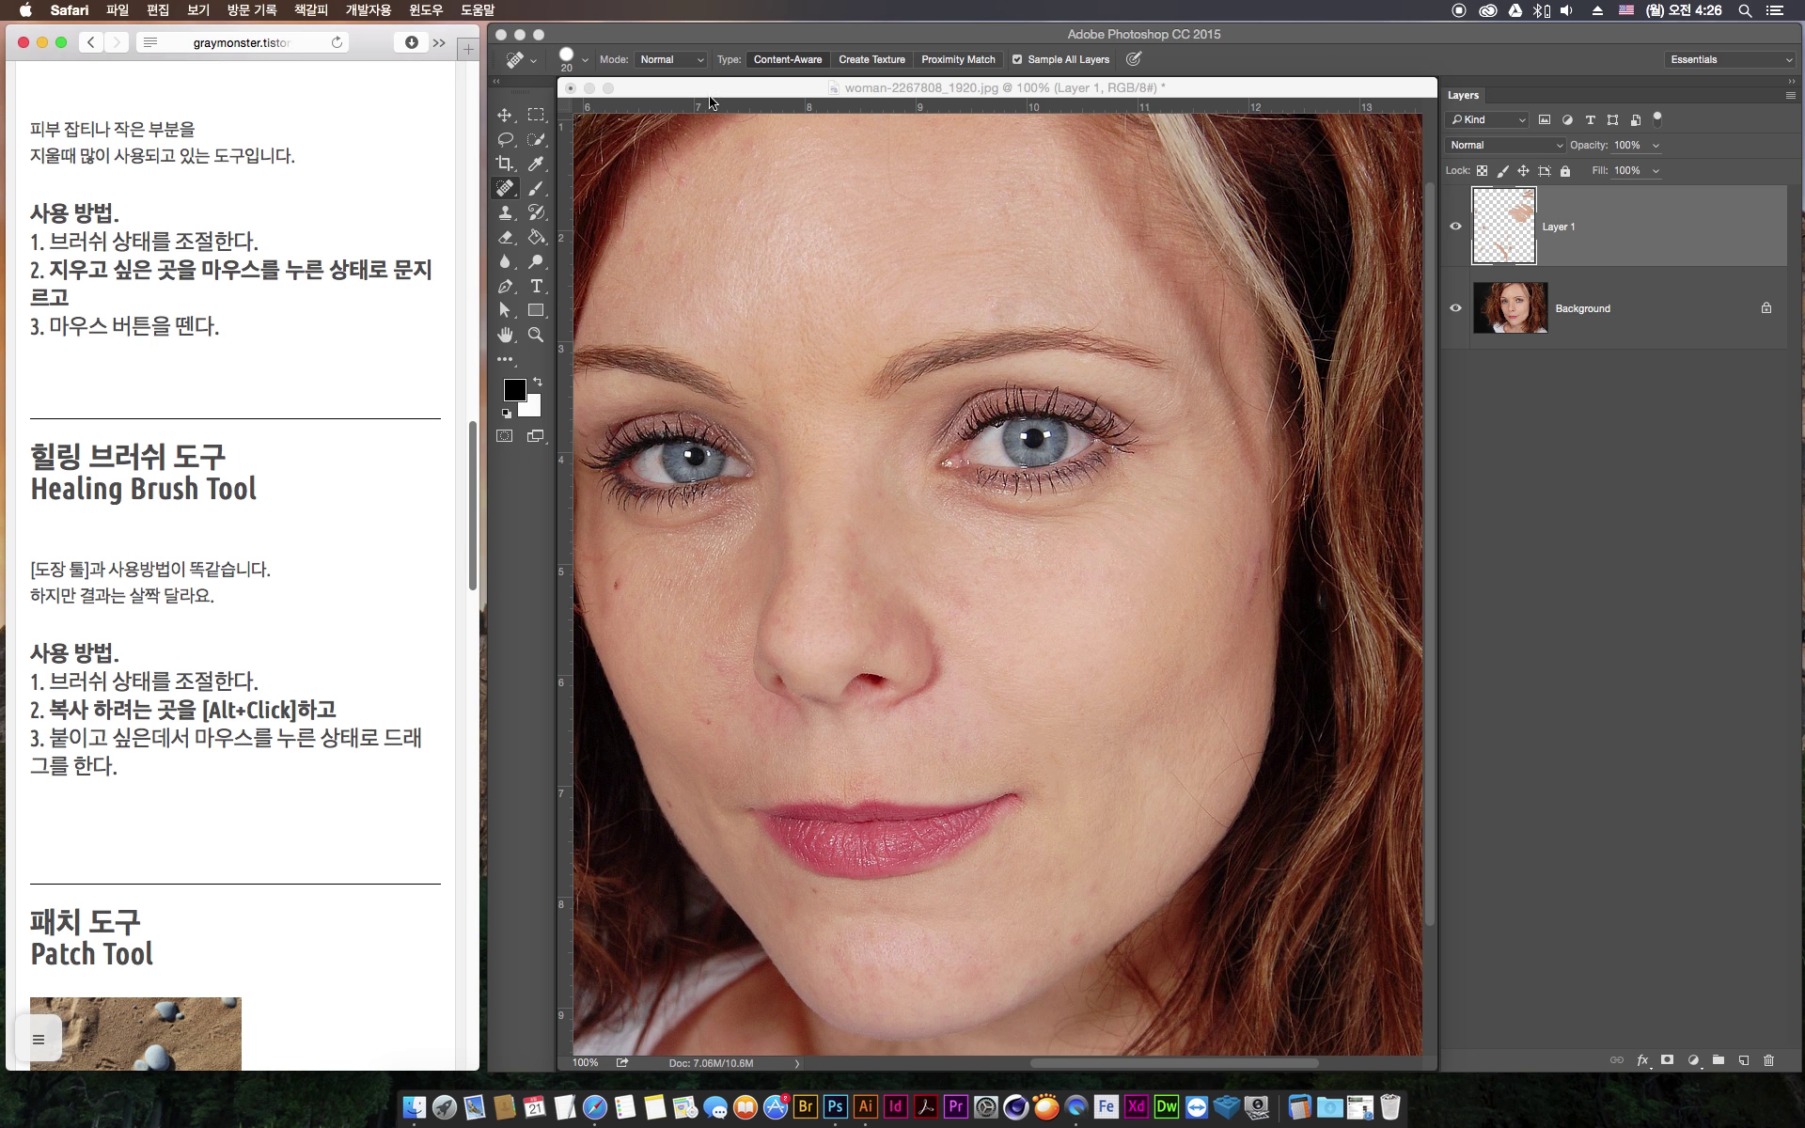
Close the portrait in Photoshop without saving and open beach-168791_1920.jpg from the Finder folder
click(571, 87)
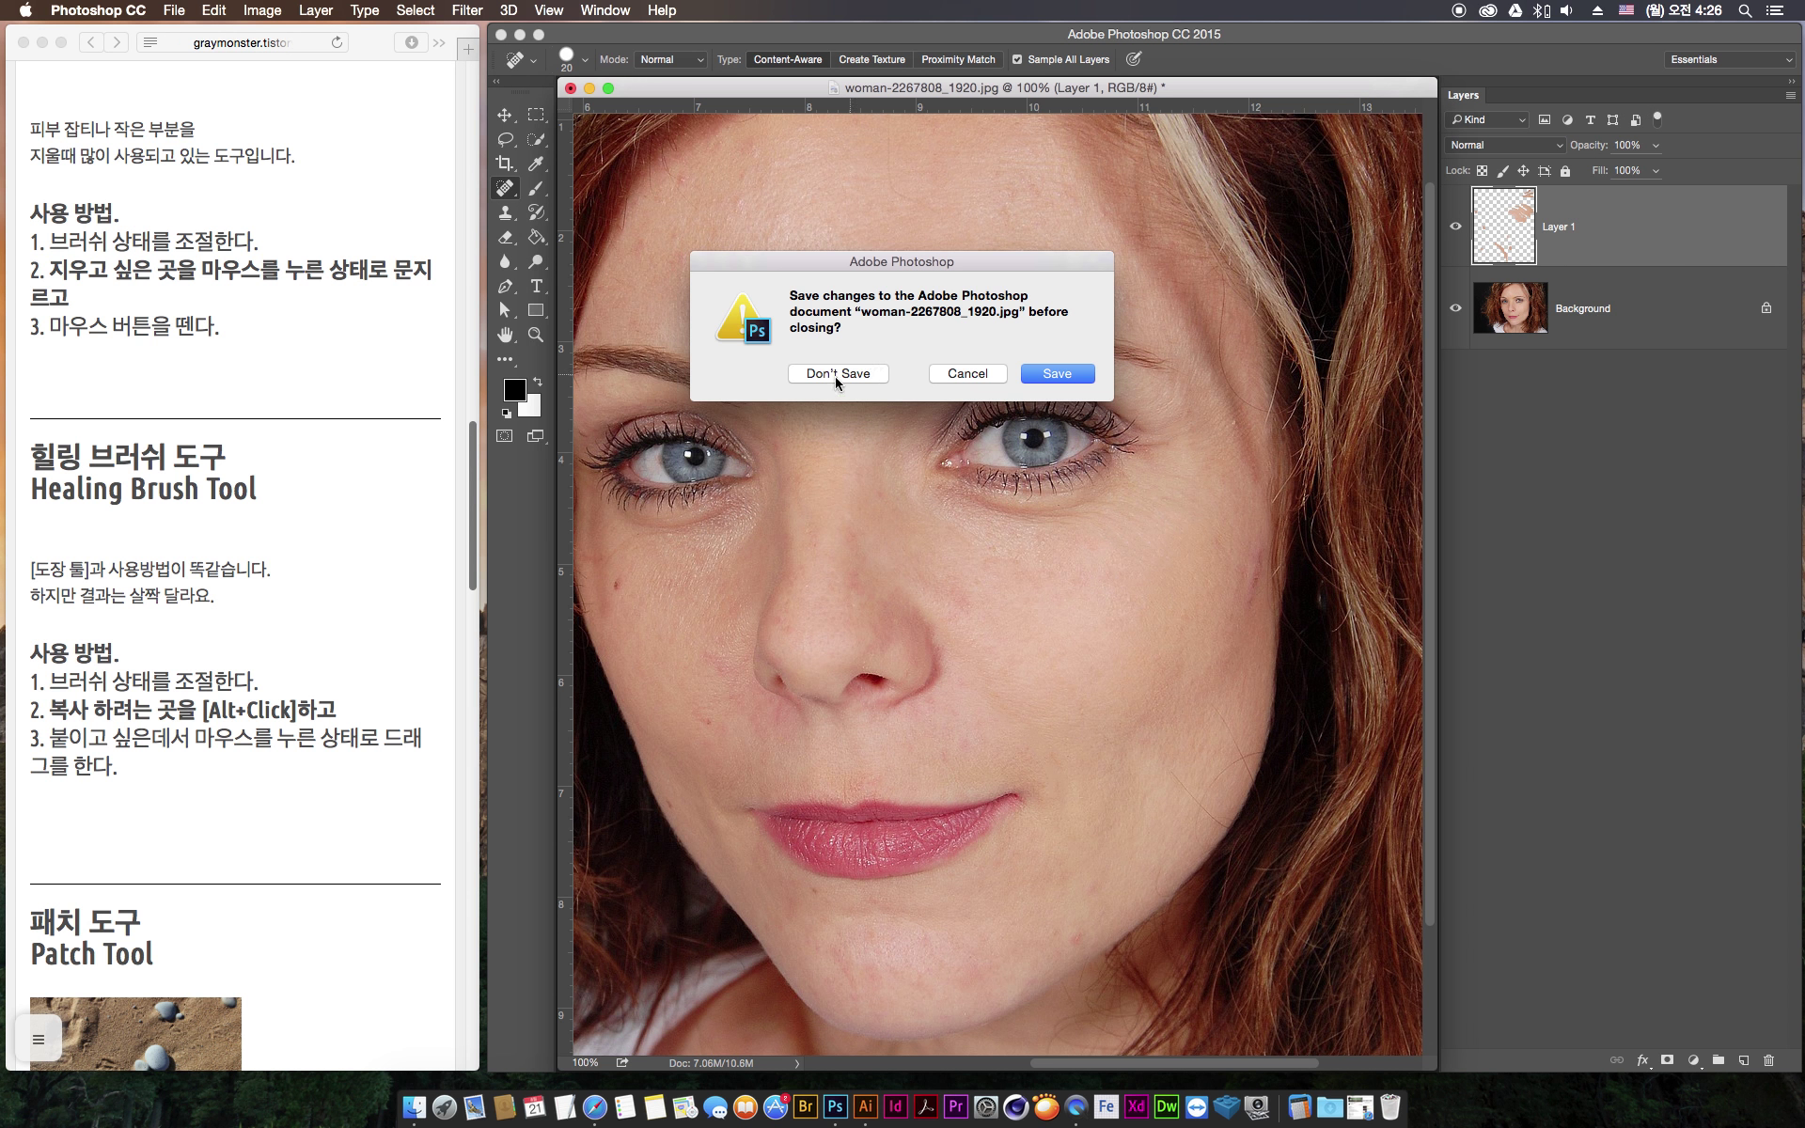
click(835, 373)
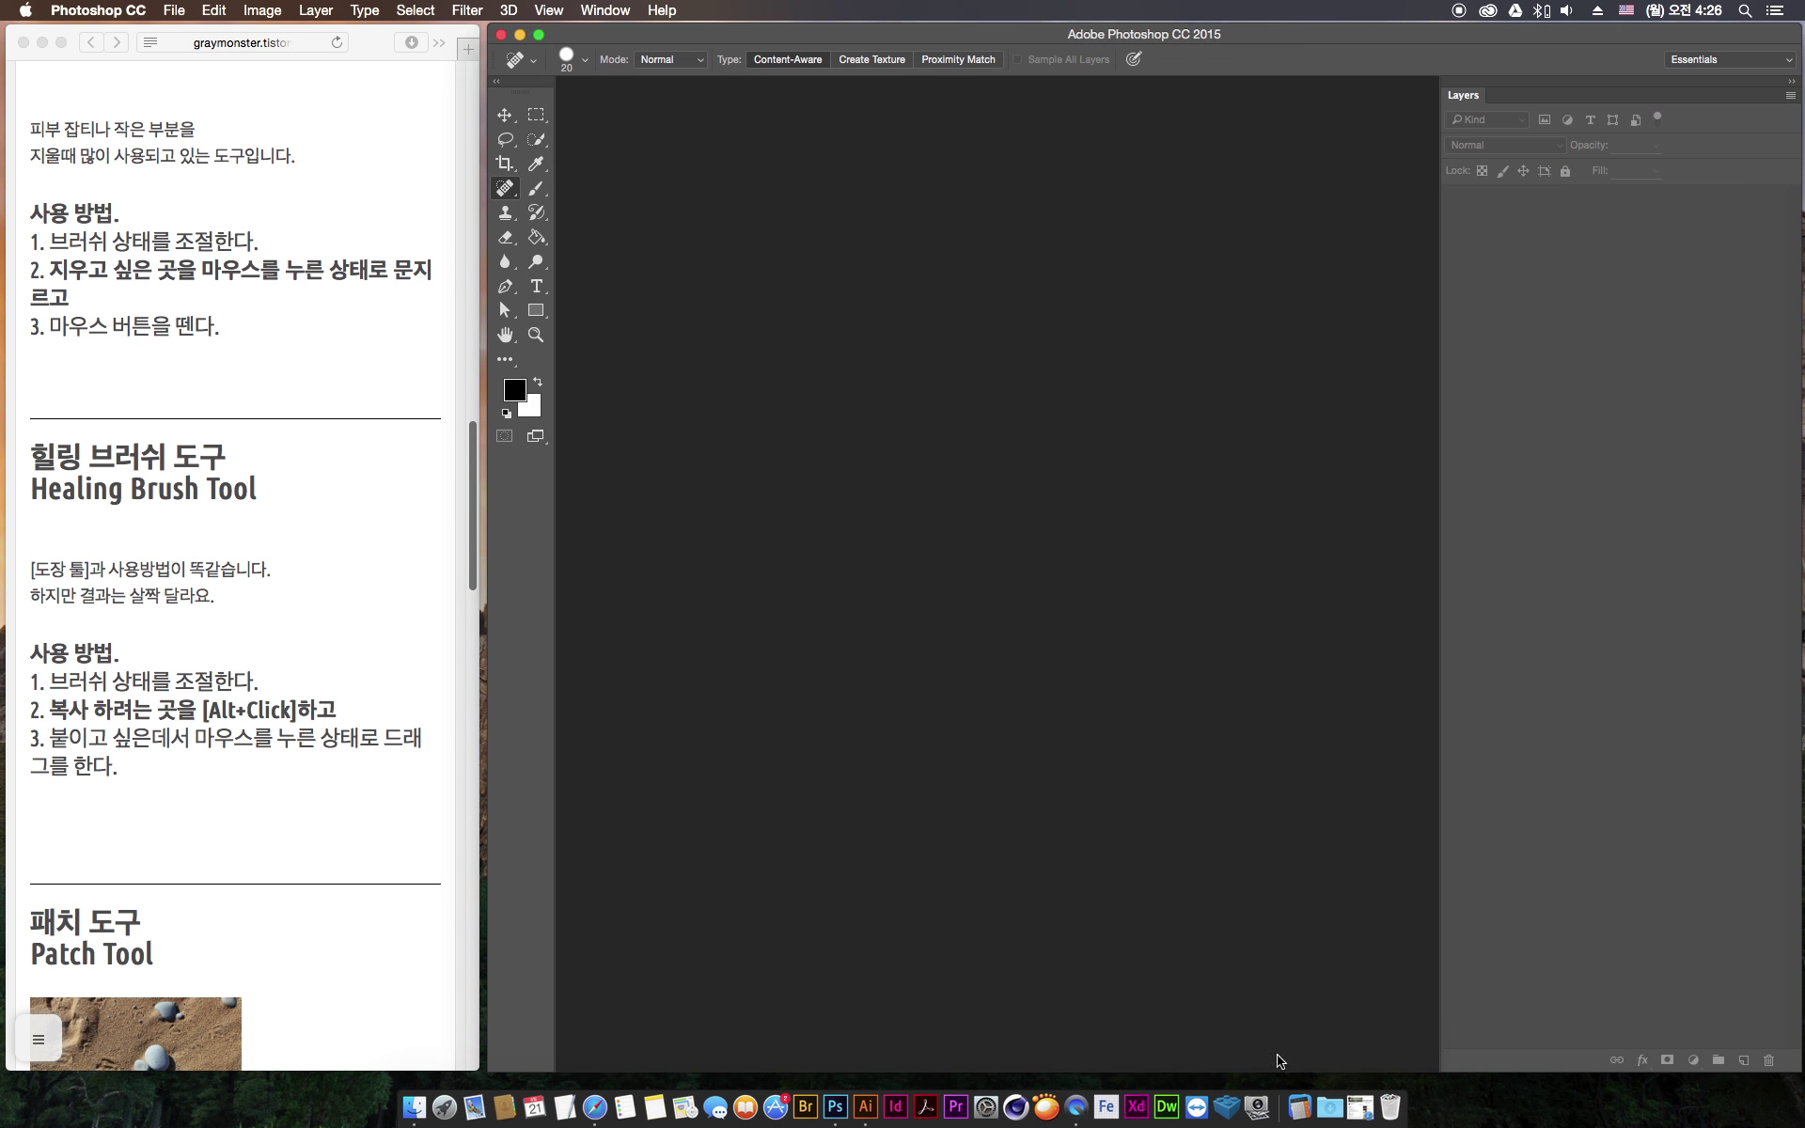
click(1337, 1109)
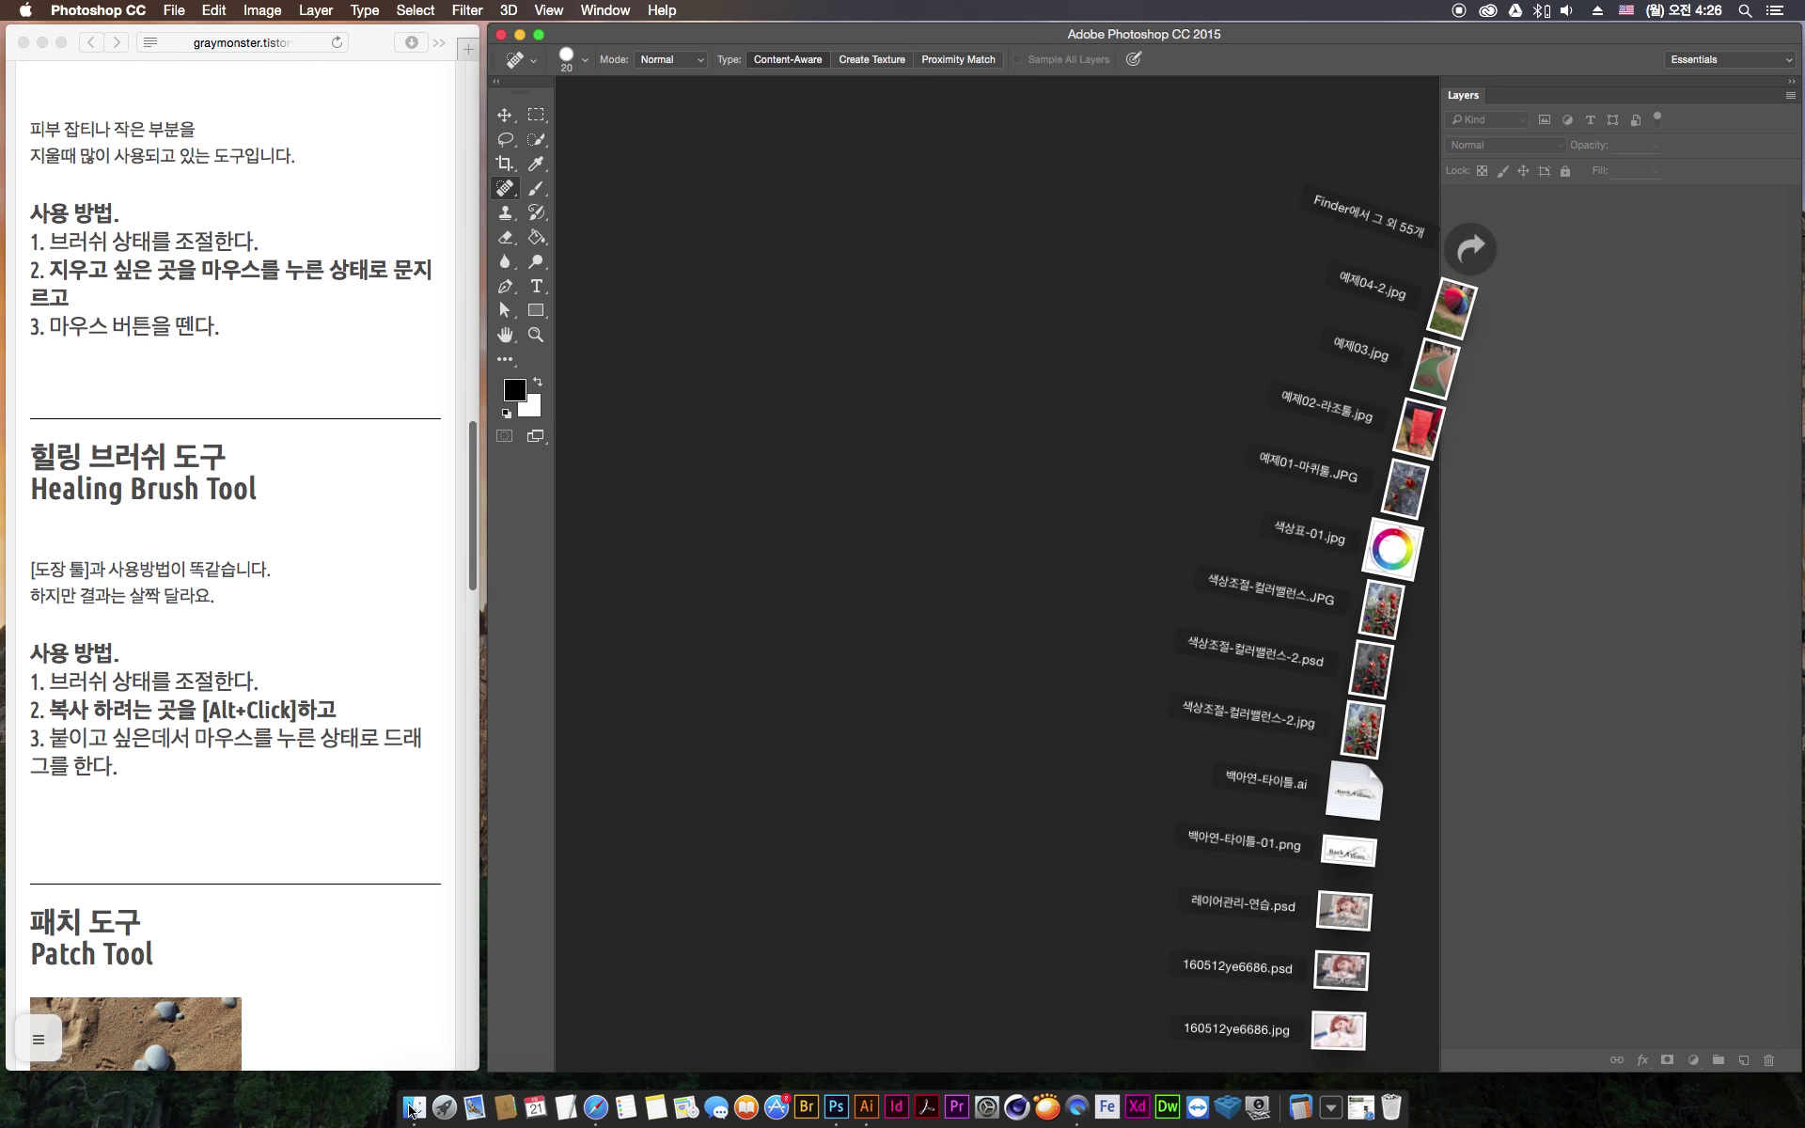
click(1368, 214)
drag(1542, 654, 959, 289)
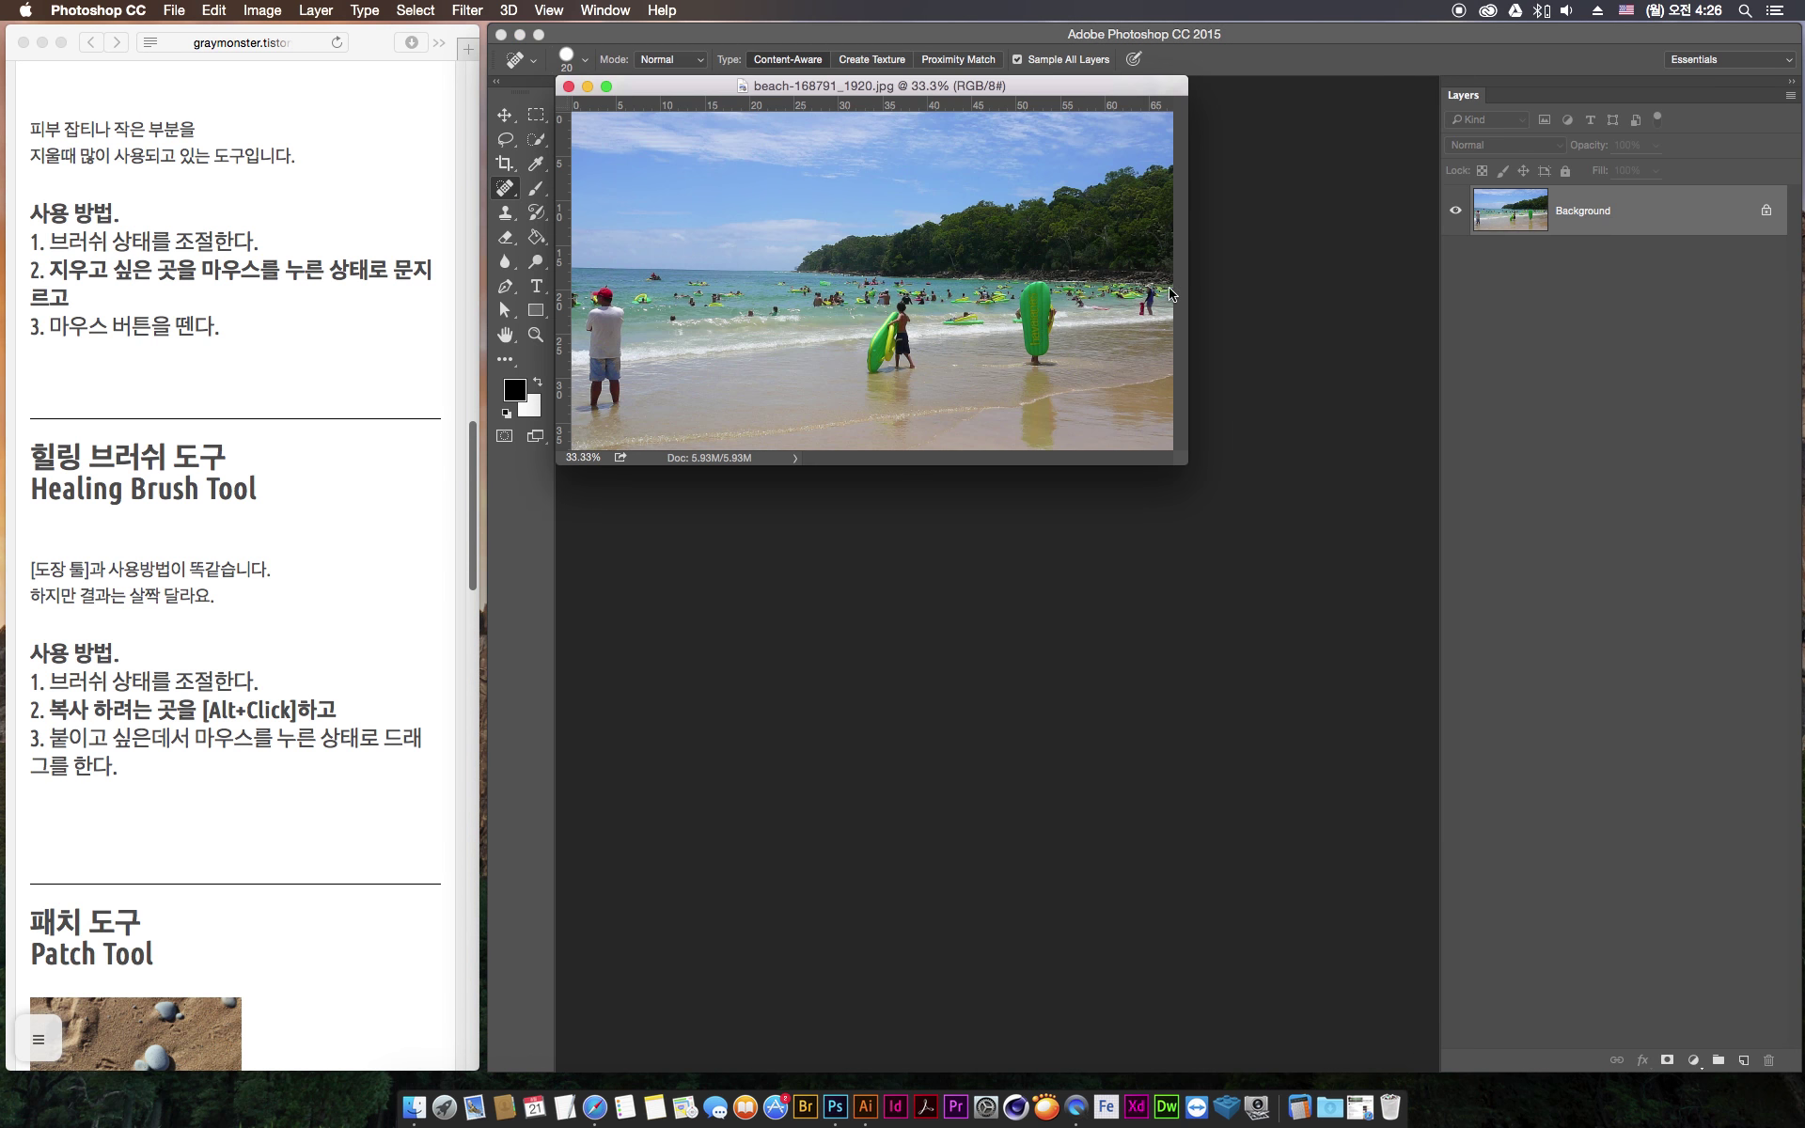
key(super+equal)
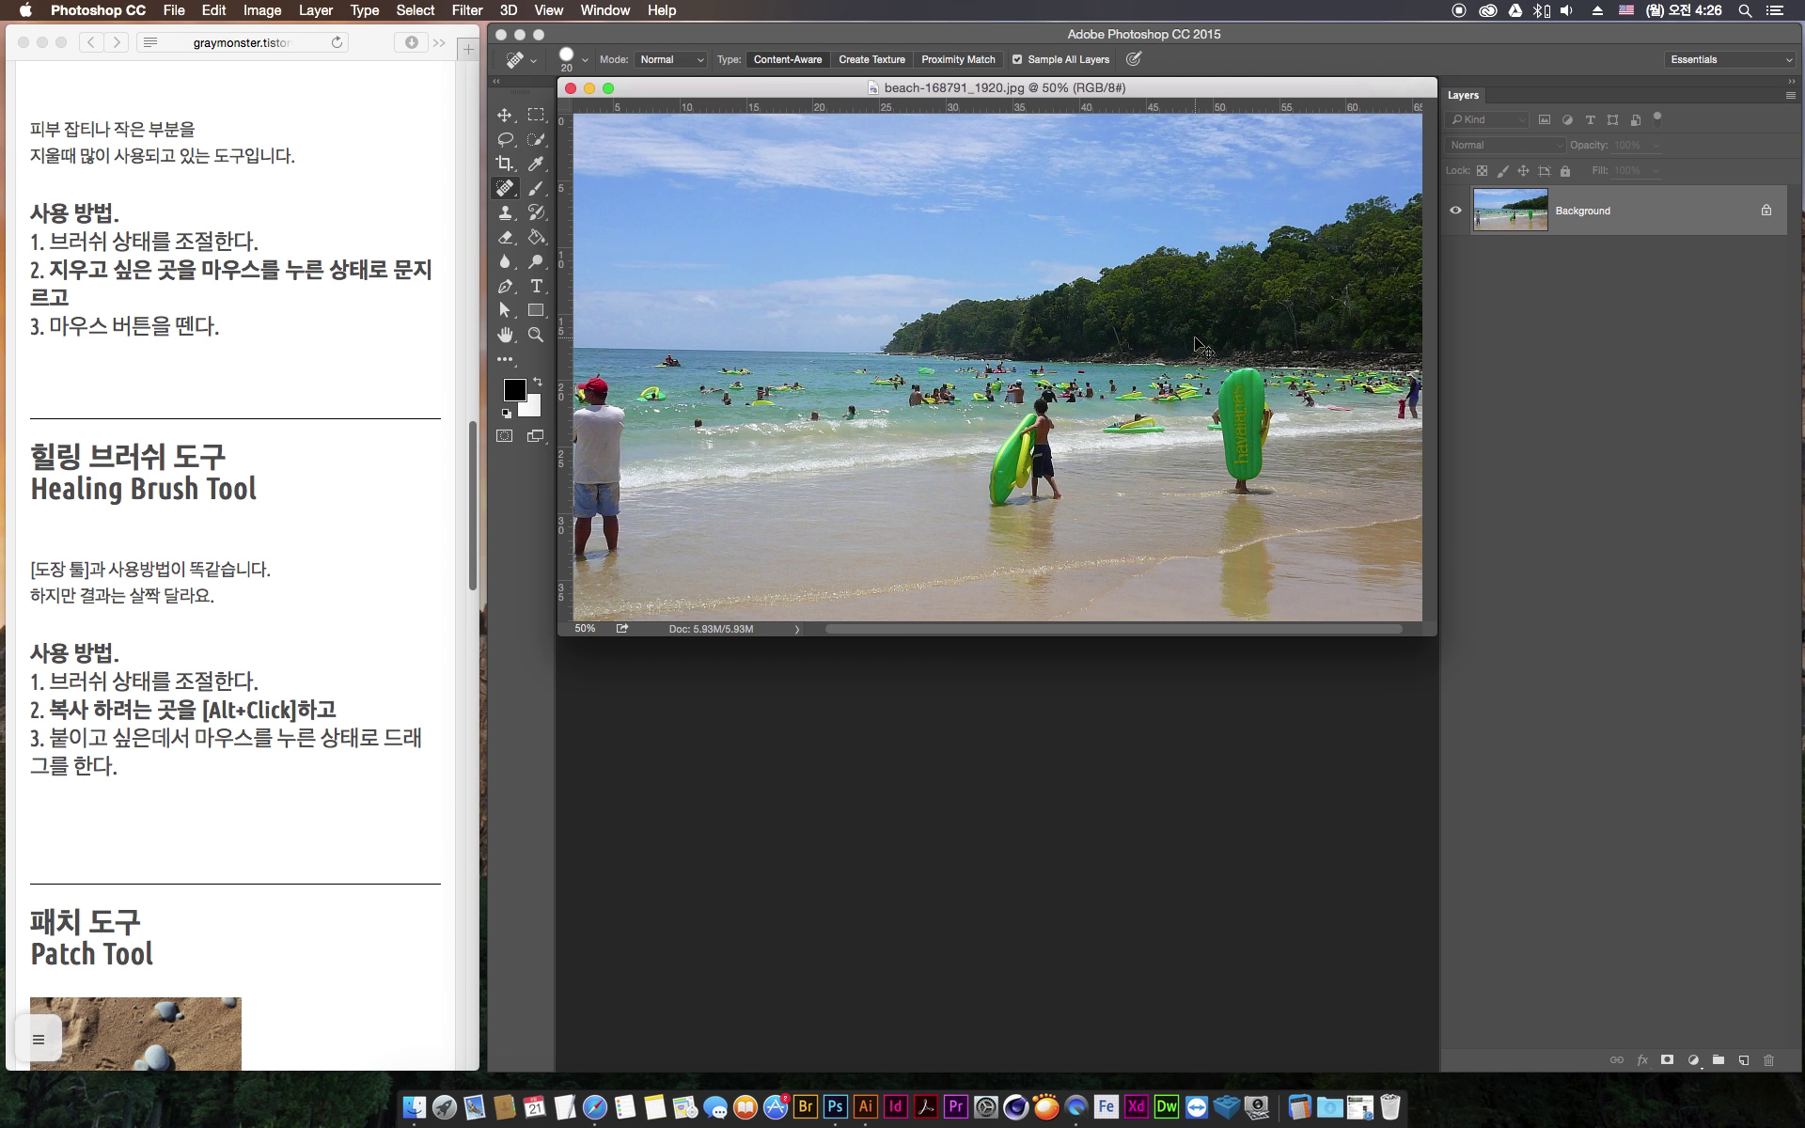
key(super+equal)
Scroll through the Healing Brush Tool section of the Safari tutorial, then compare the healing and stamp tool choices in Photoshop
click(230, 592)
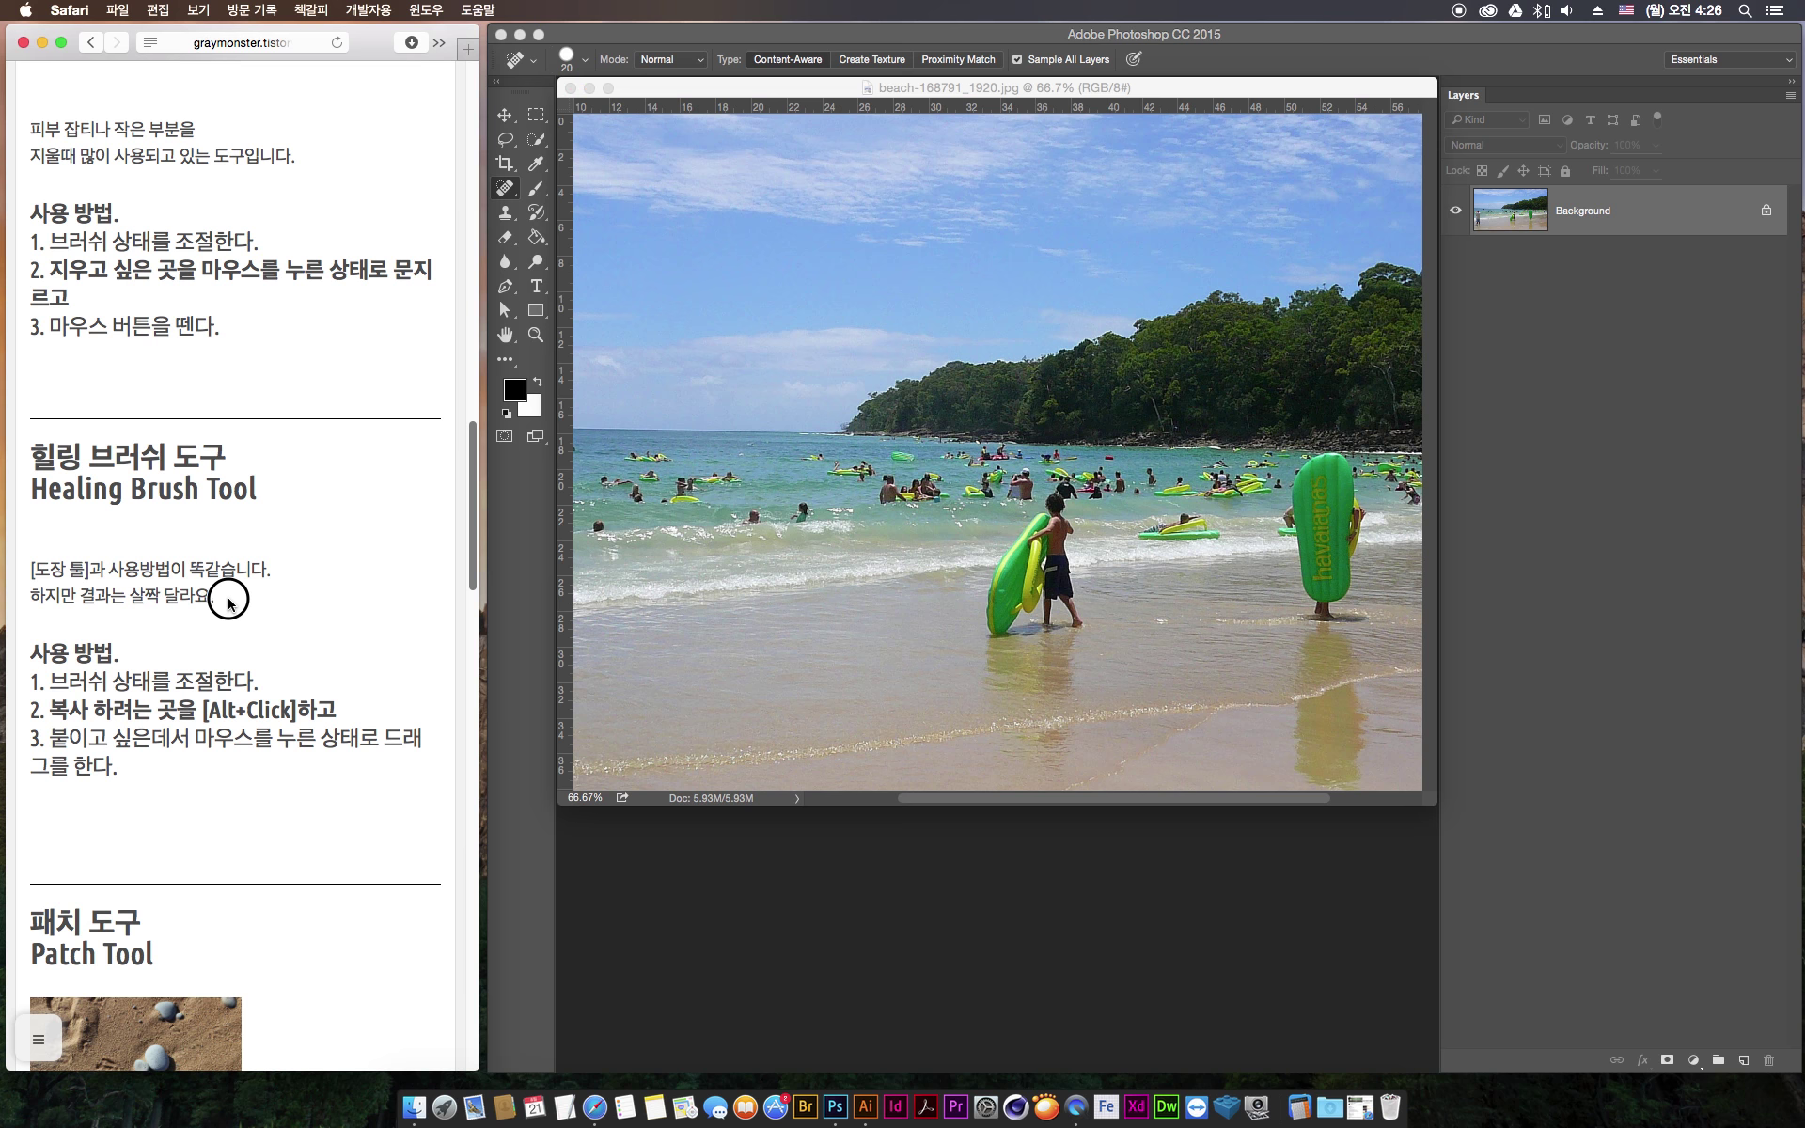
scroll(470, 520, down, 3)
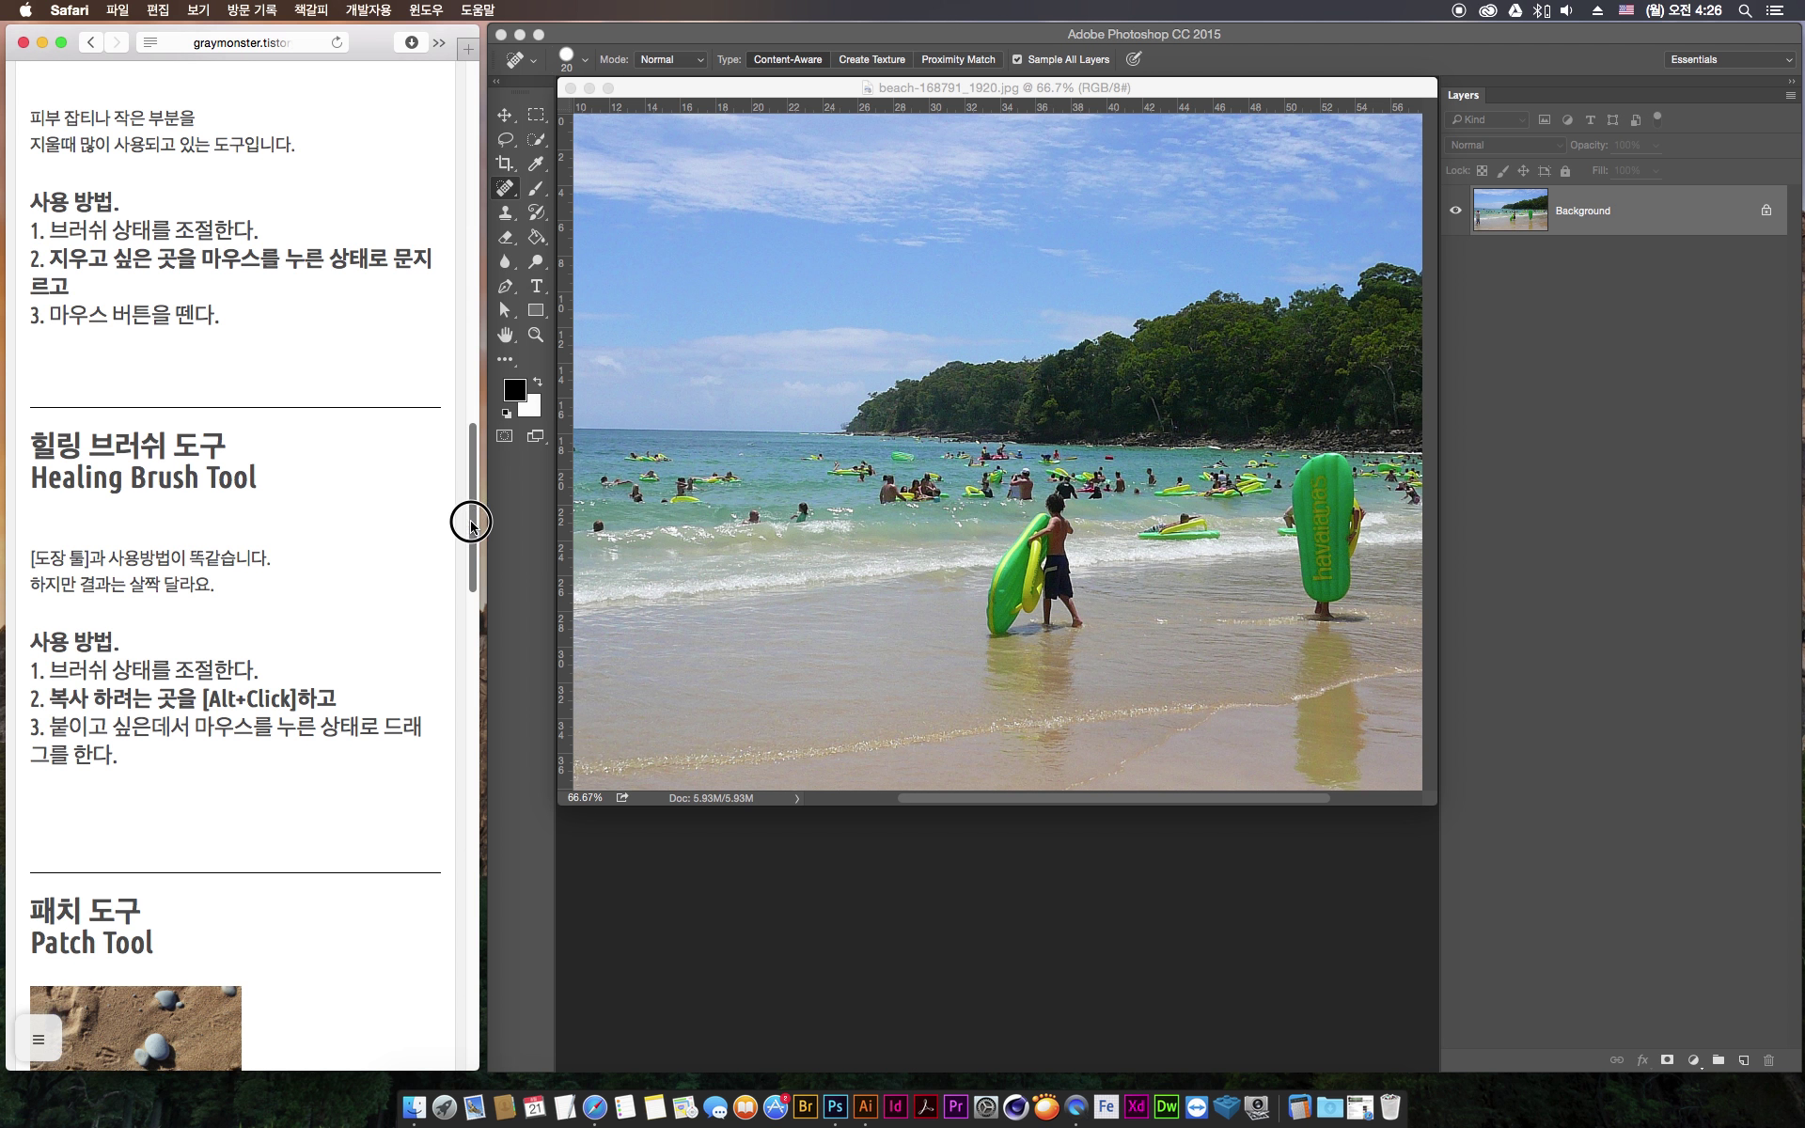
right_click(505, 197)
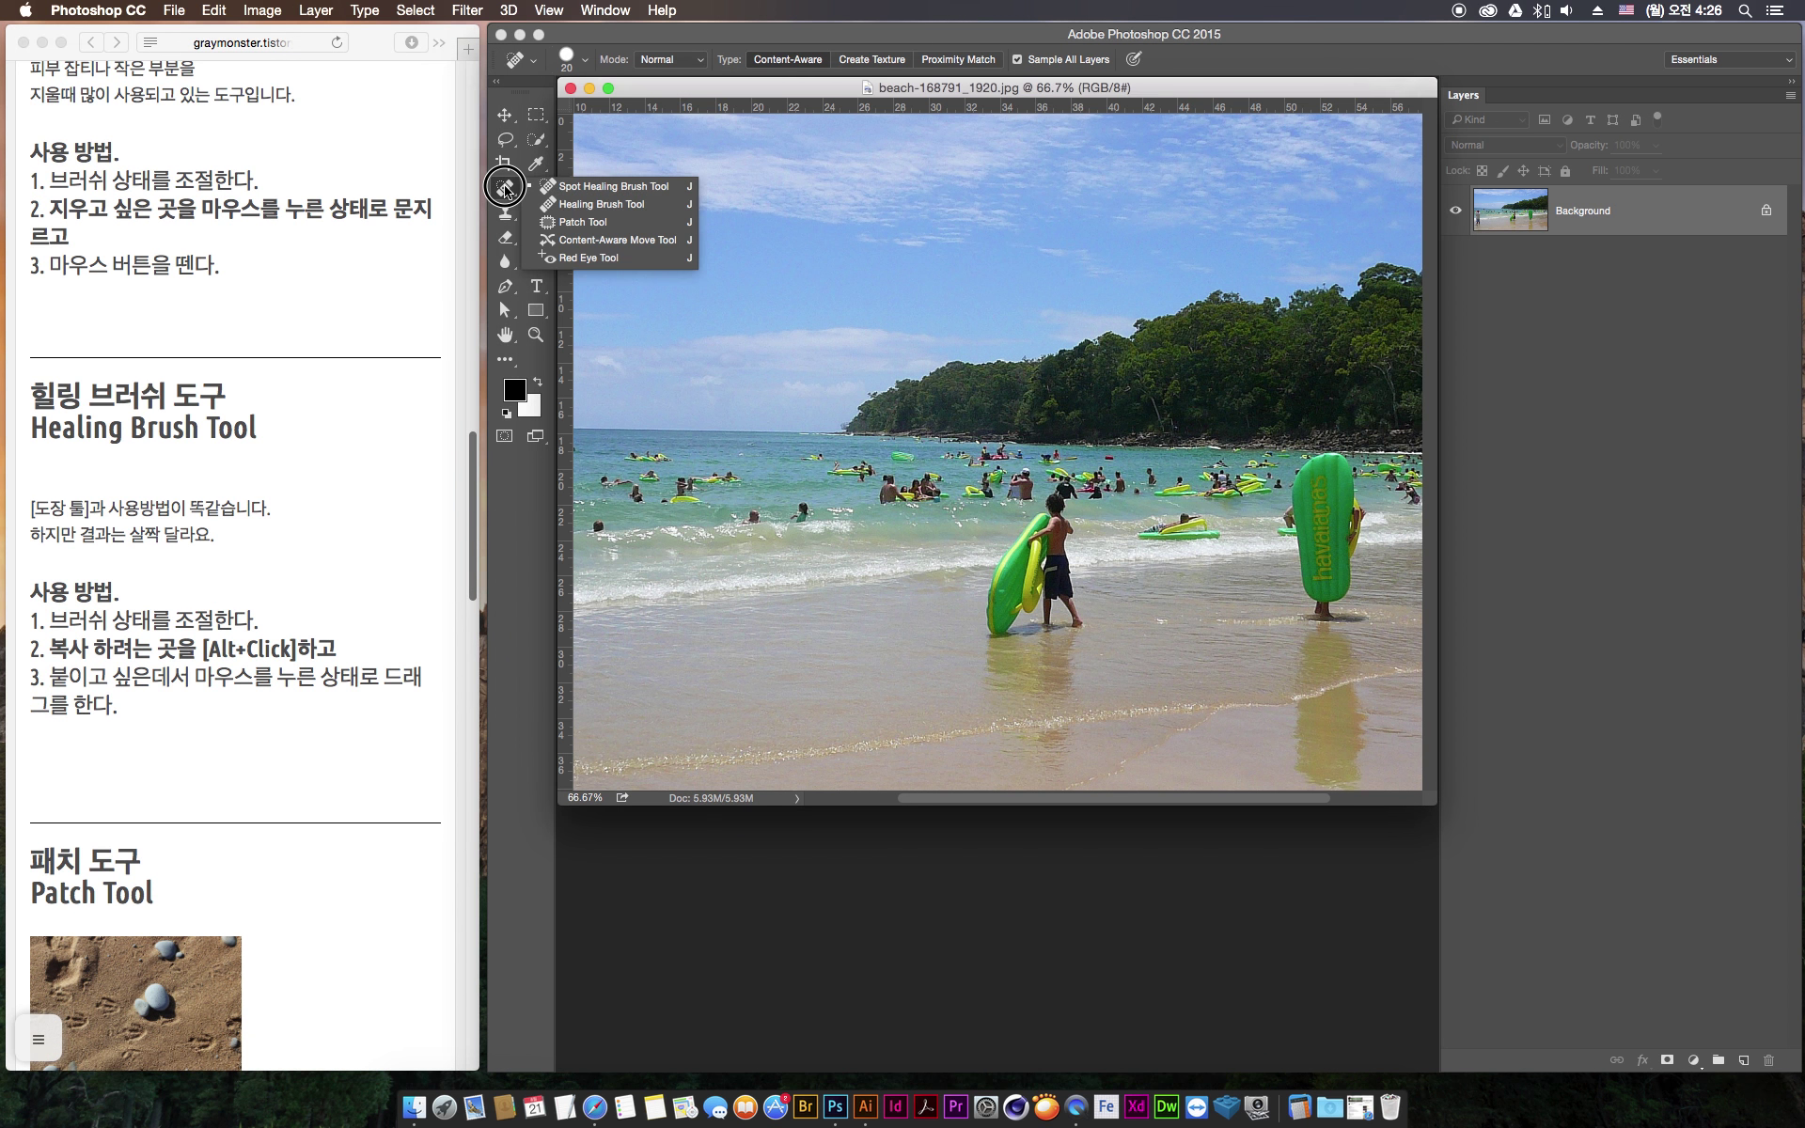
mouse_move(552, 191)
mouse_down()
mouse_move(504, 192)
mouse_move(505, 216)
mouse_move(595, 212)
mouse_up()
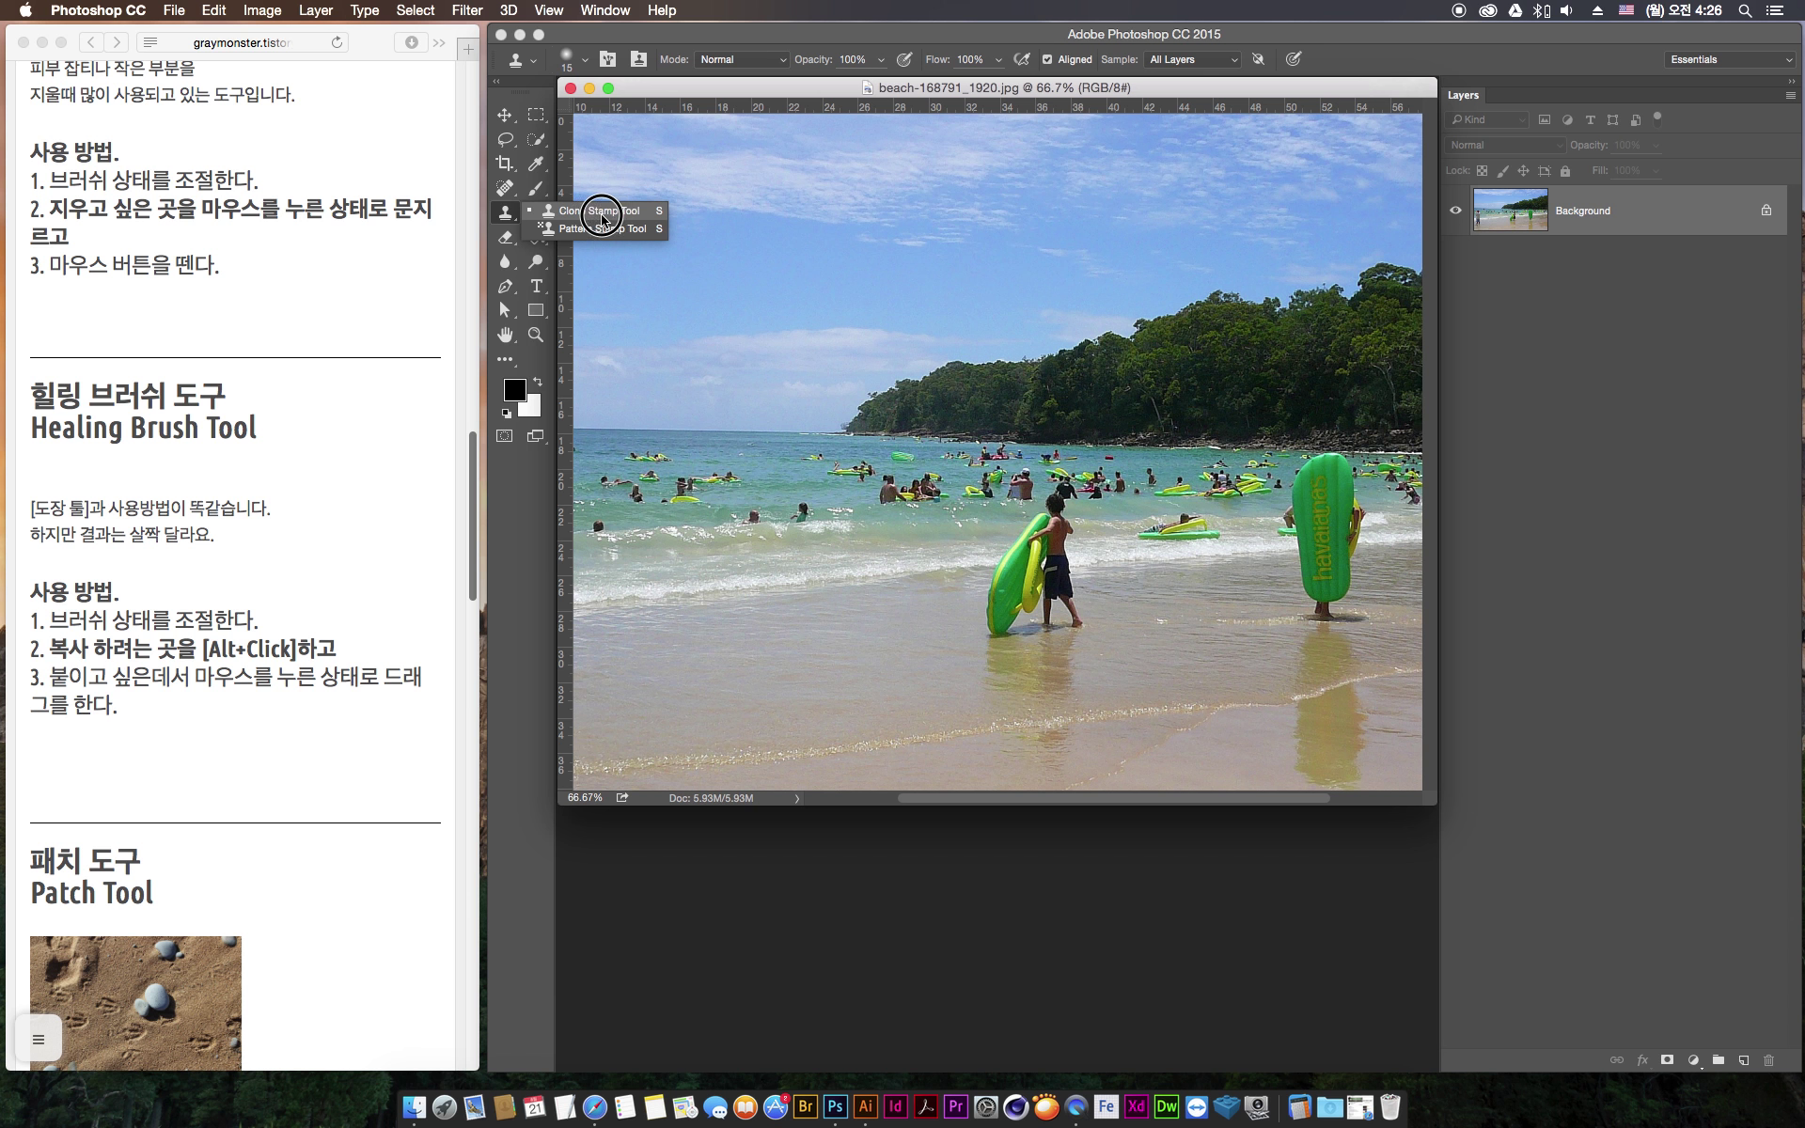
click(599, 228)
Use the Clone Stamp to copy the yellow-green float beside the standing man onto the wet sand at 100% zoom
key(super+plus)
drag(949, 783, 1192, 422)
key(super+plus)
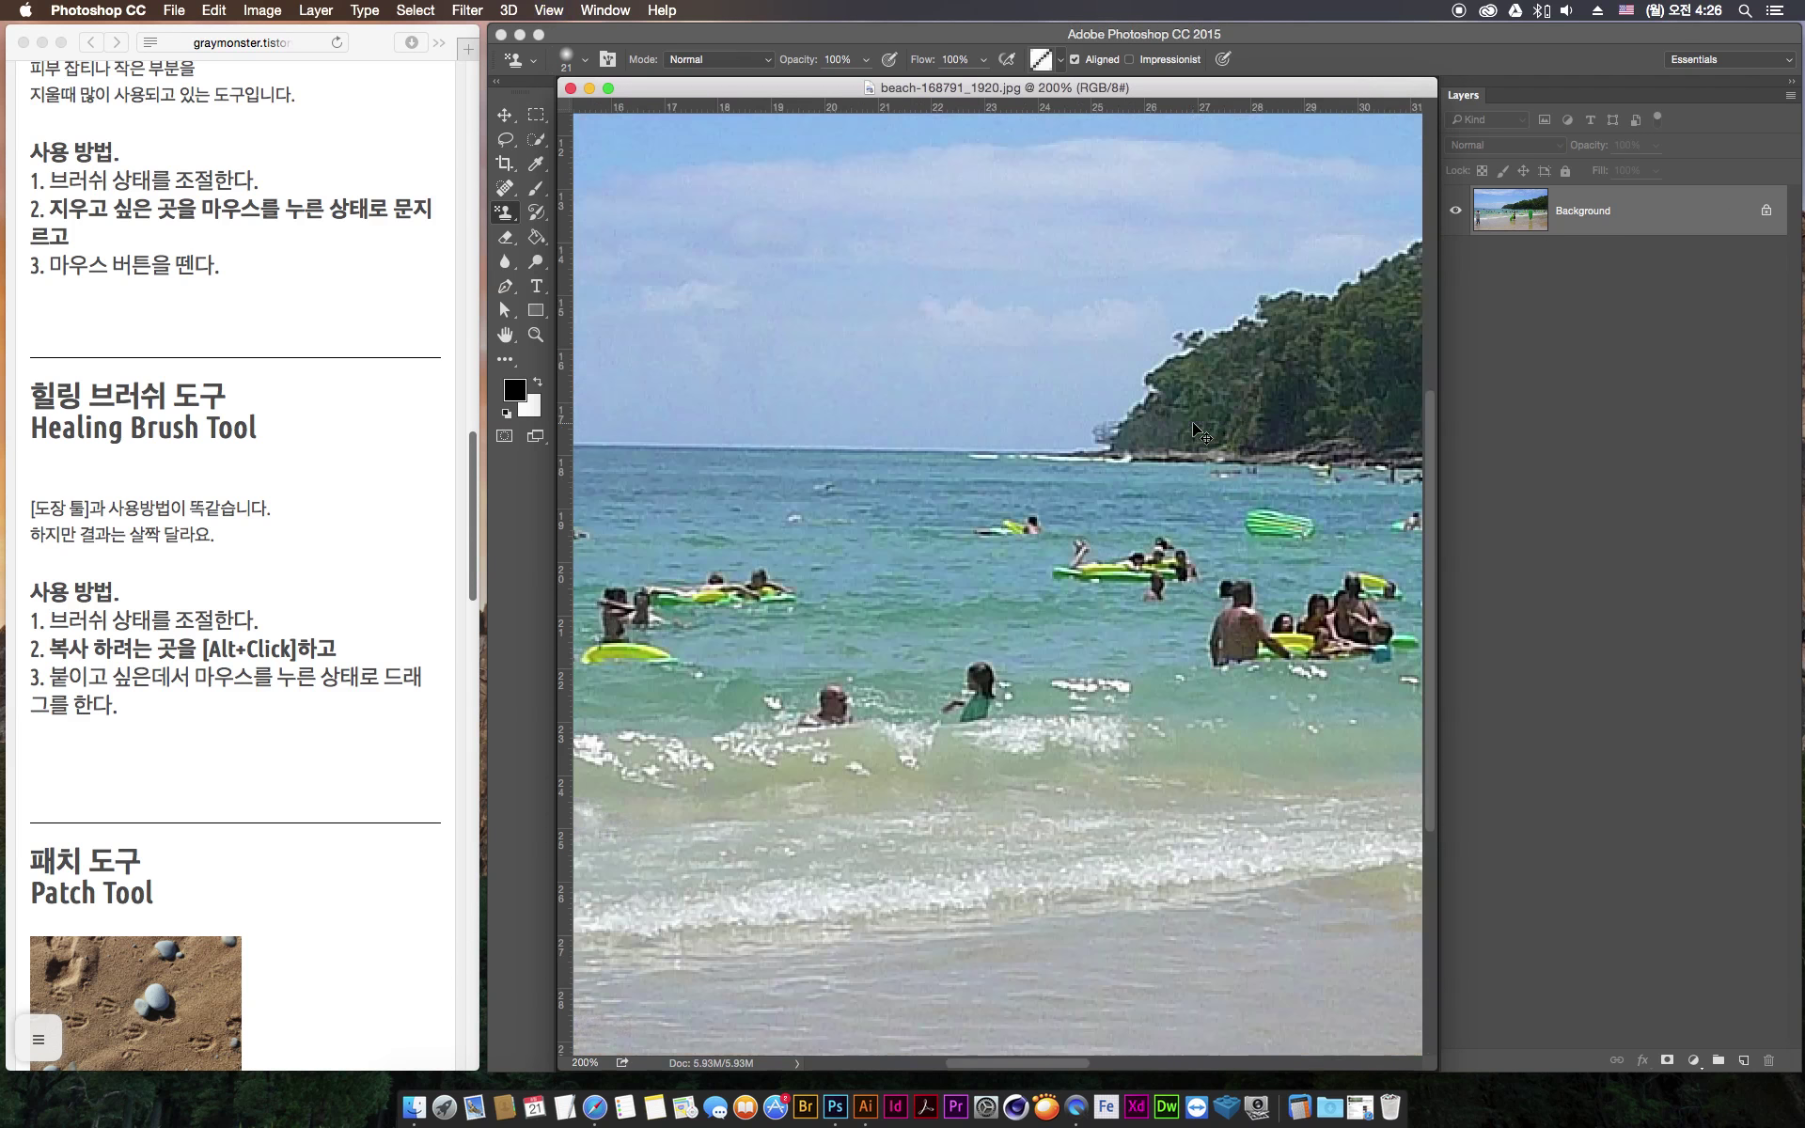
drag(799, 773, 1094, 375)
key(super+minus)
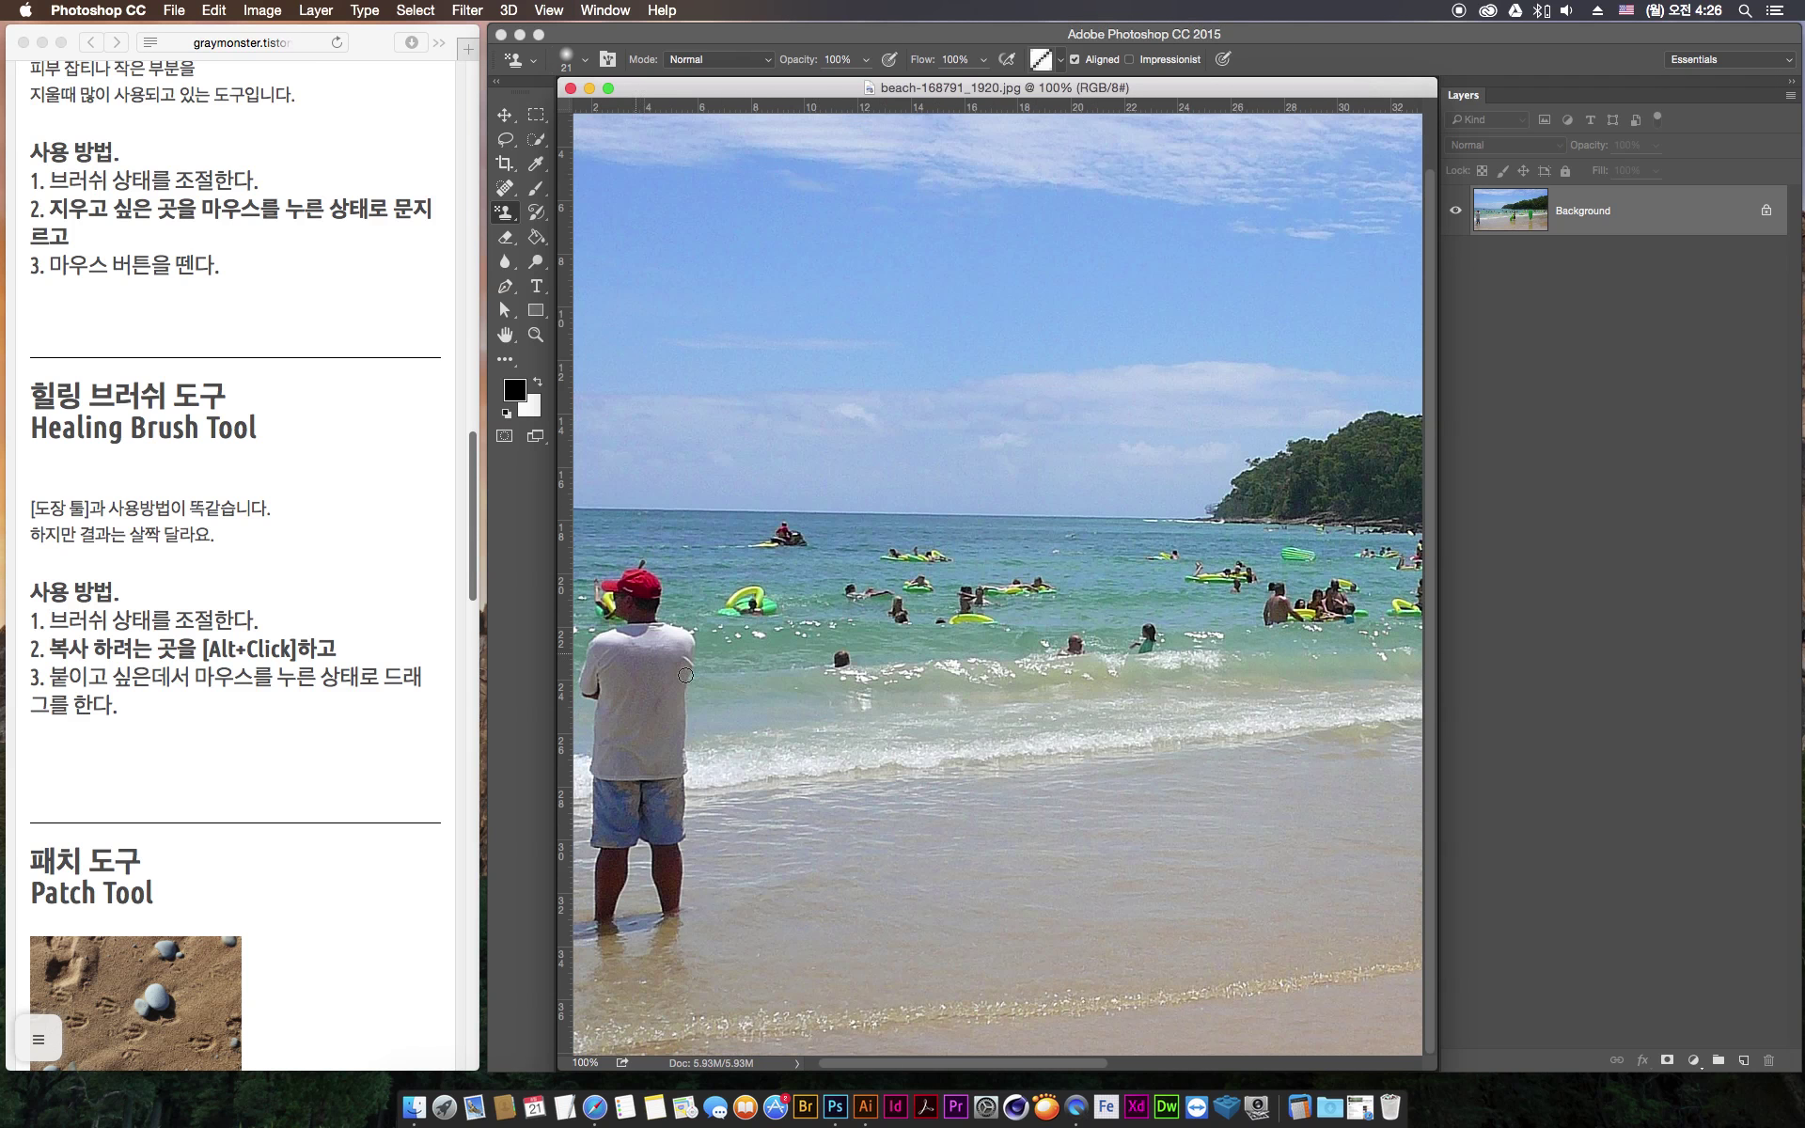
drag(915, 690, 953, 619)
drag(1431, 1066, 1443, 794)
drag(1436, 562, 1419, 725)
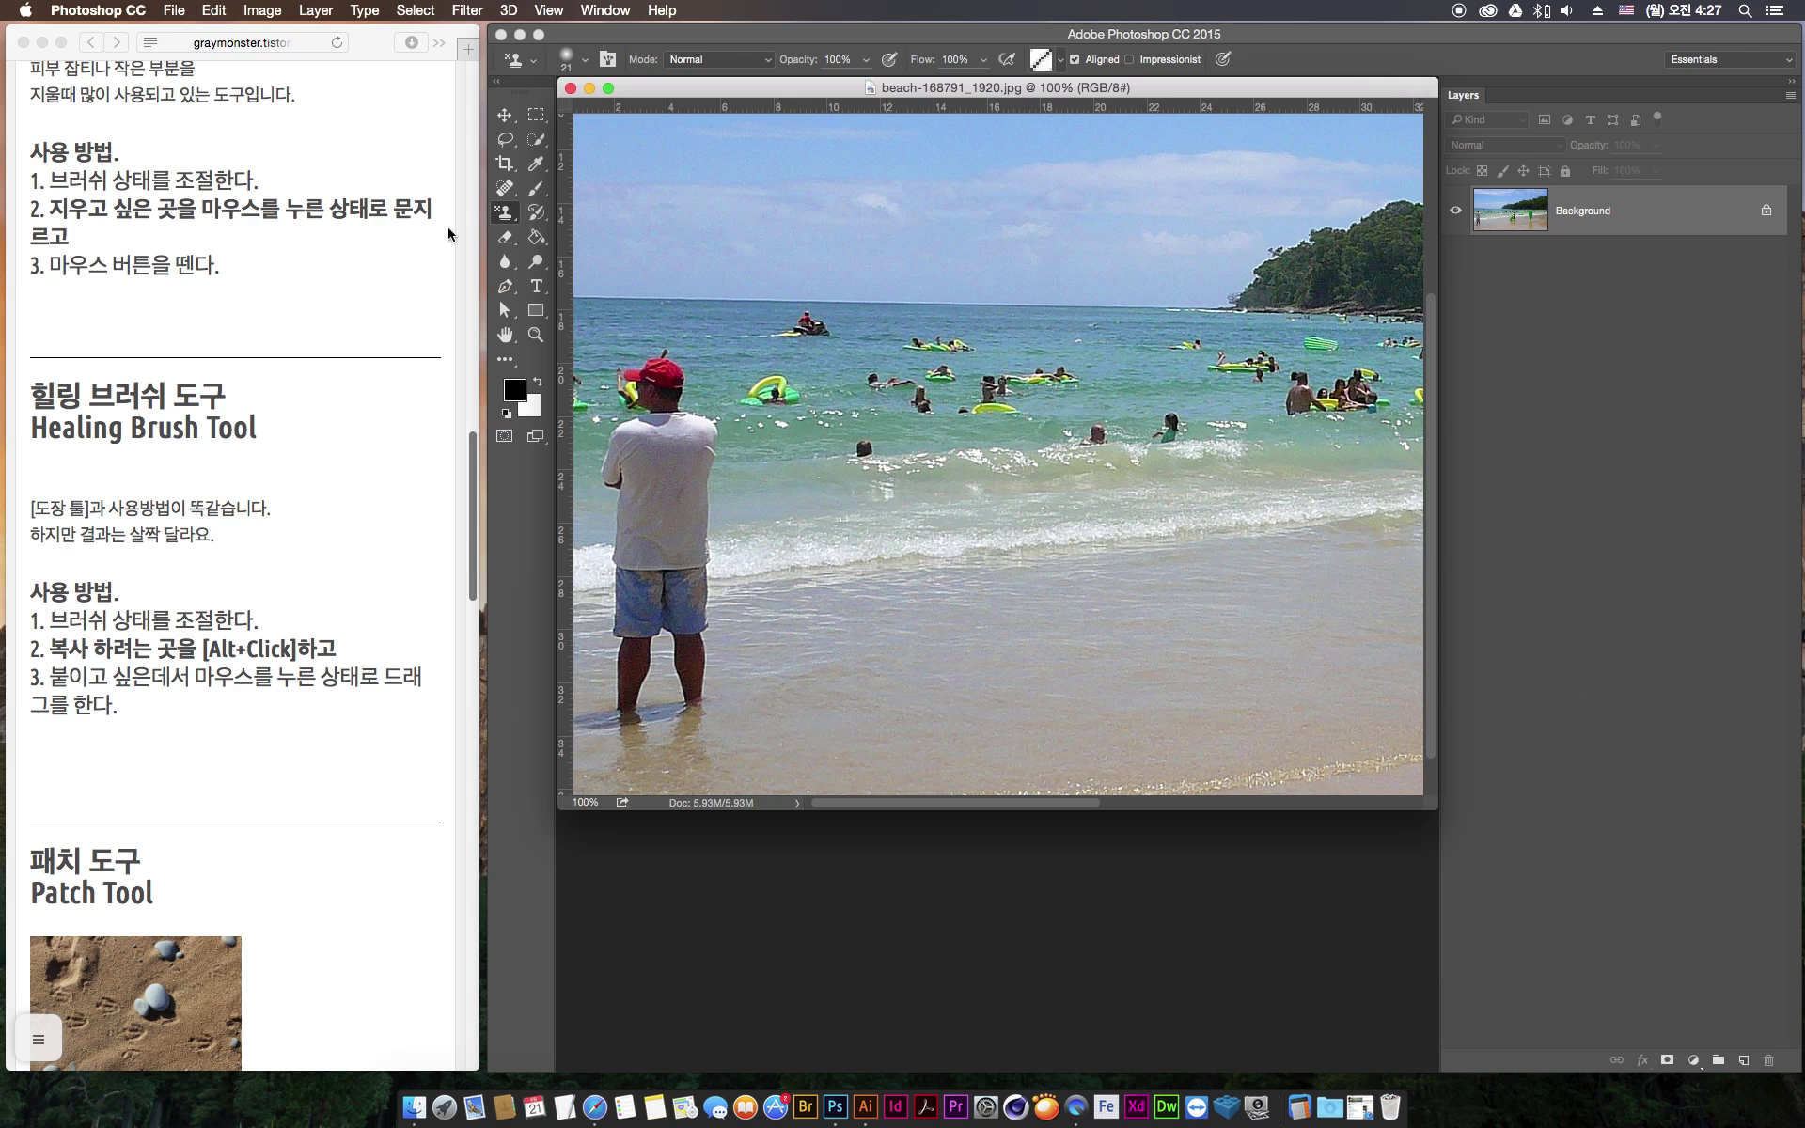
right_click(505, 212)
click(583, 211)
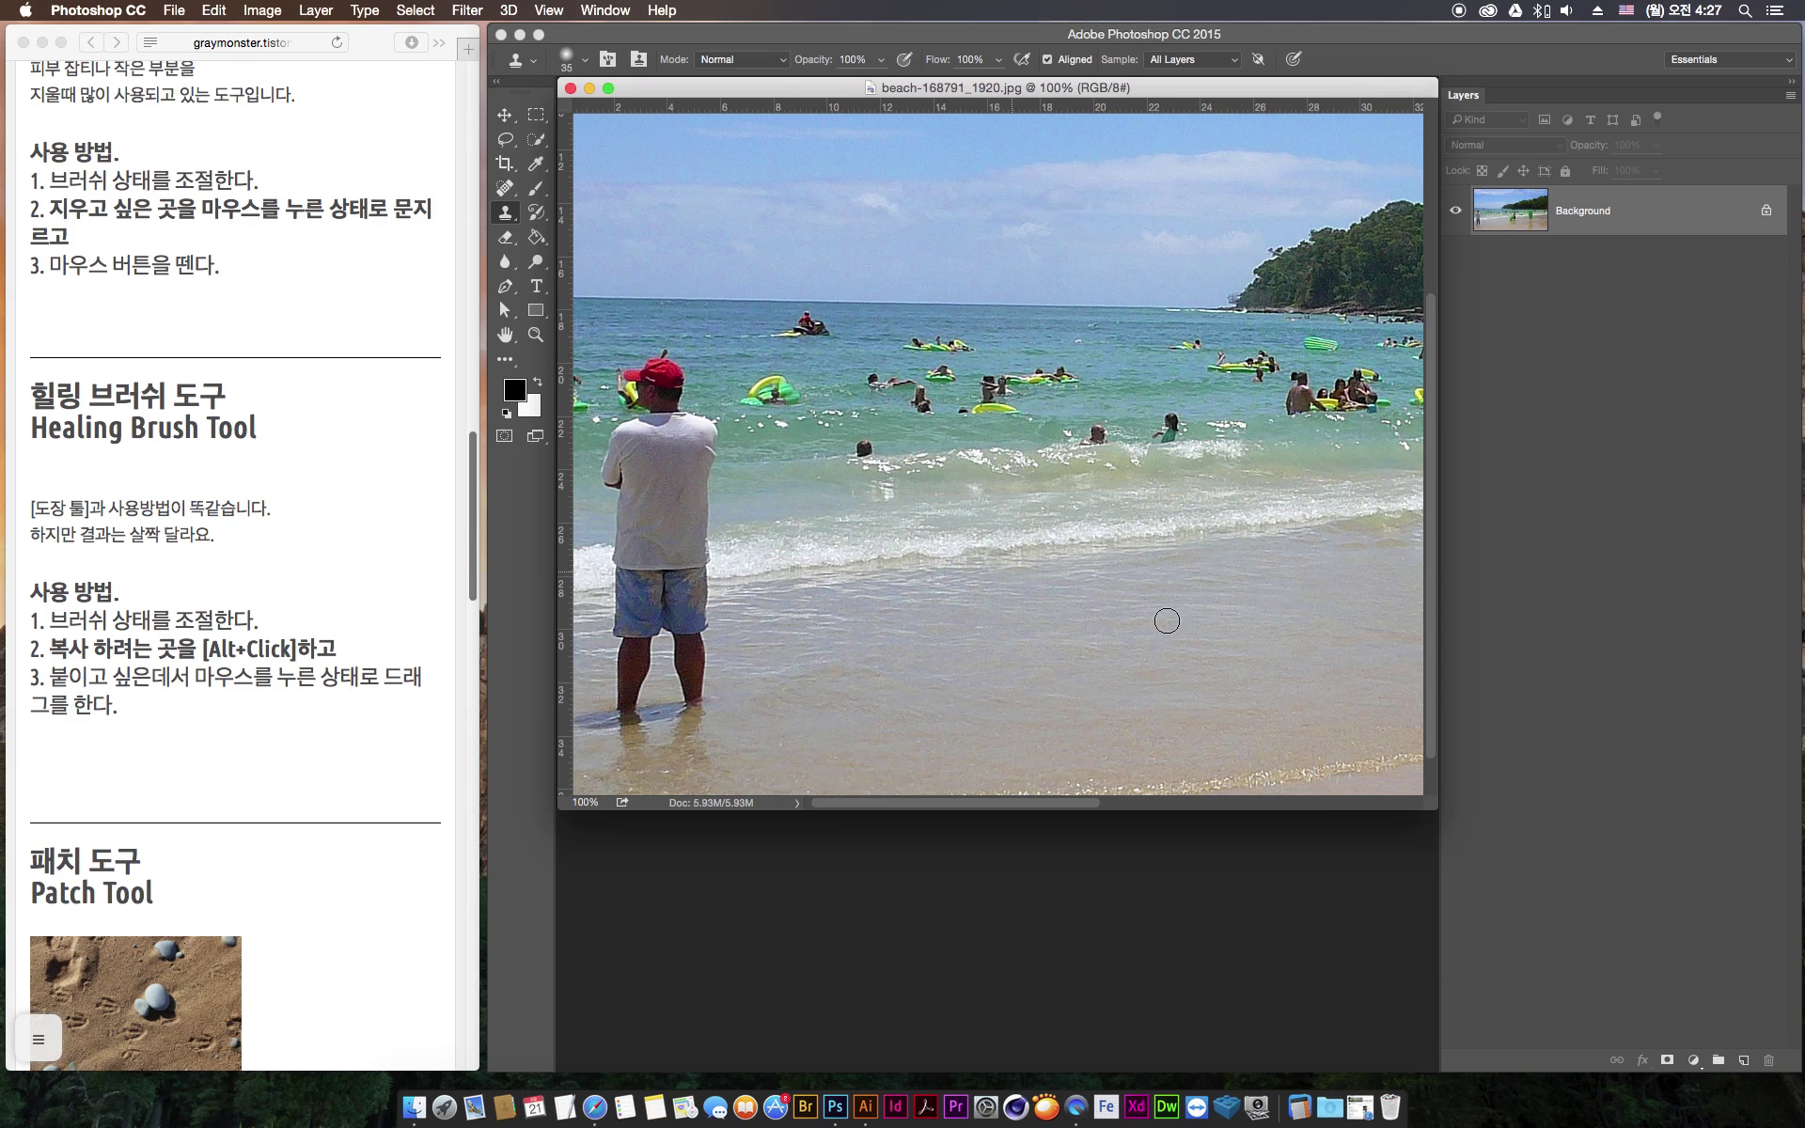
mouse_move(1217, 634)
mouse_down()
mouse_move(1169, 628)
mouse_move(1217, 645)
mouse_move(1207, 616)
mouse_move(1194, 640)
mouse_move(1217, 612)
mouse_move(1188, 645)
mouse_move(1216, 632)
mouse_move(1199, 622)
mouse_up()
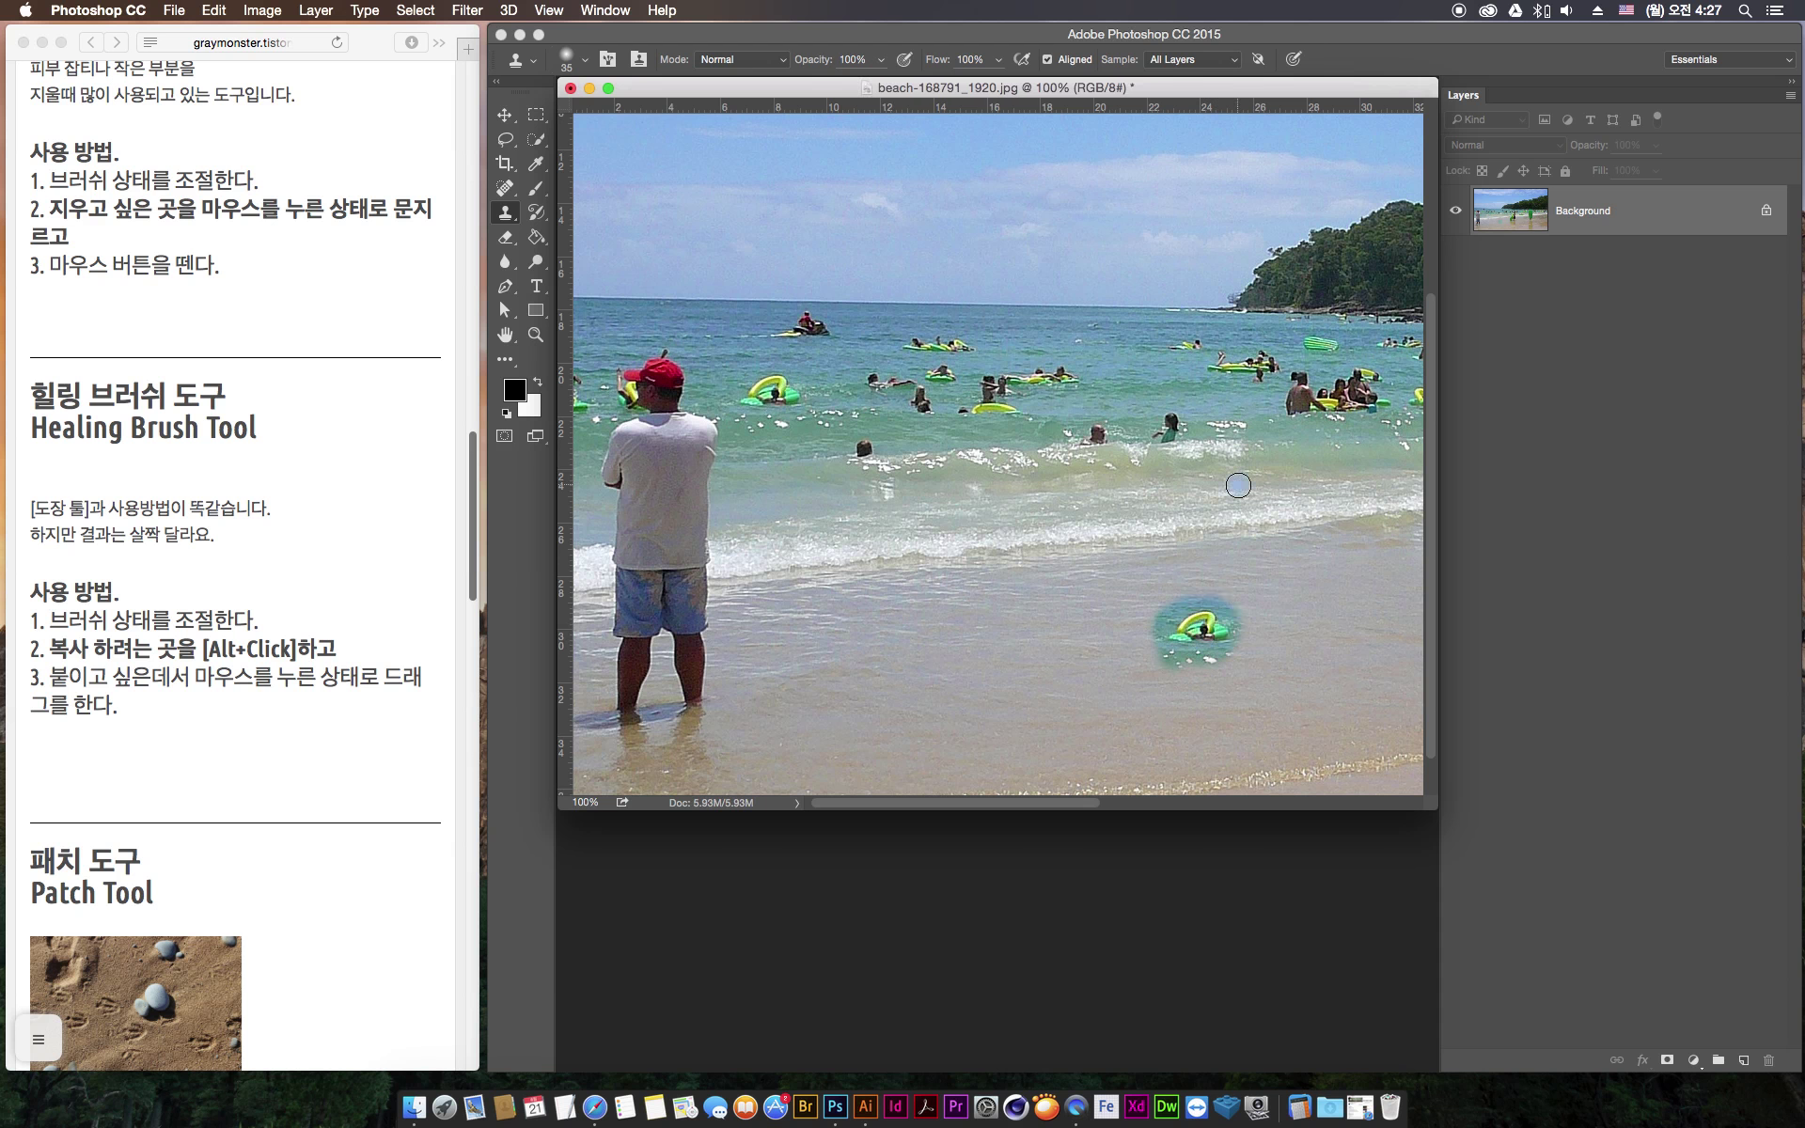
Sample the same float with the Healing Brush and paint a copy of it on the sand beside the cloned one
click(506, 215)
mouse_move(505, 186)
mouse_down()
mouse_move(587, 223)
mouse_move(594, 204)
mouse_move(558, 204)
mouse_move(573, 210)
mouse_up()
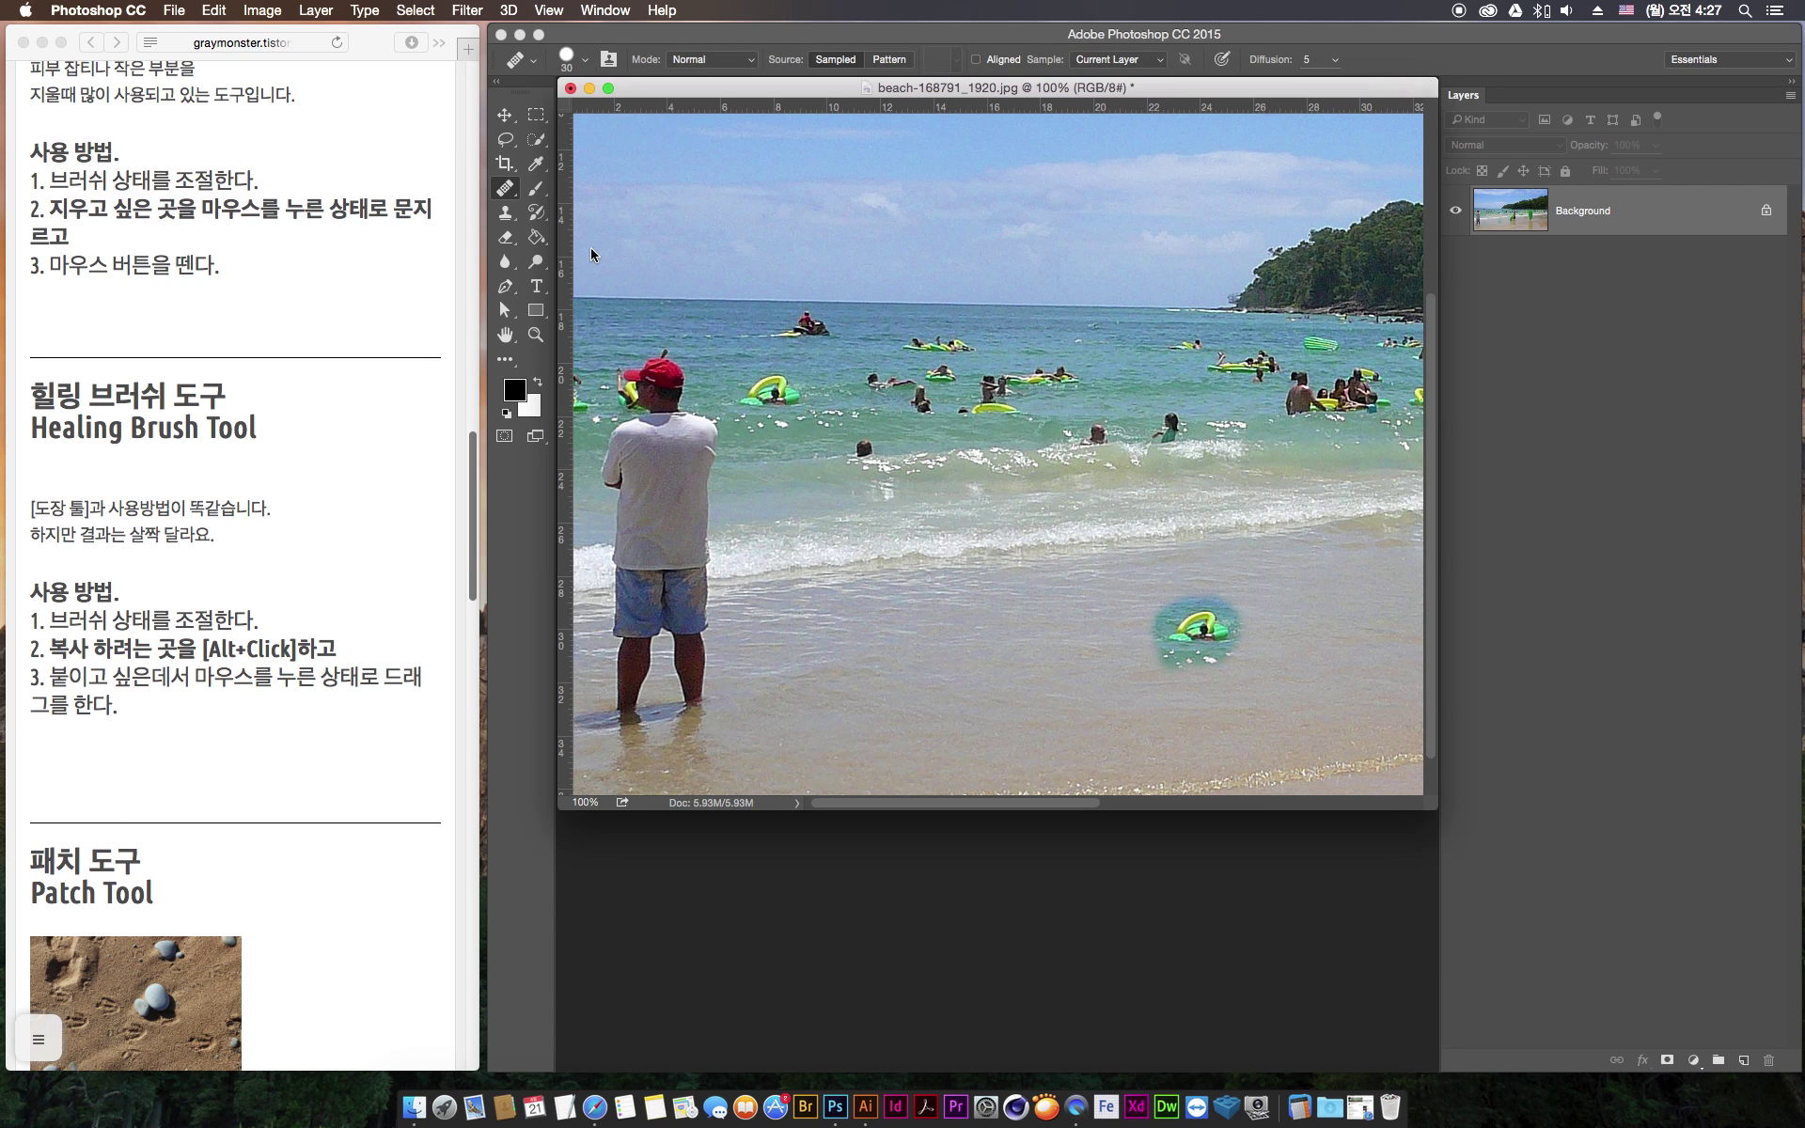
click(798, 495)
key(super+z)
alt+click(787, 390)
click(1055, 518)
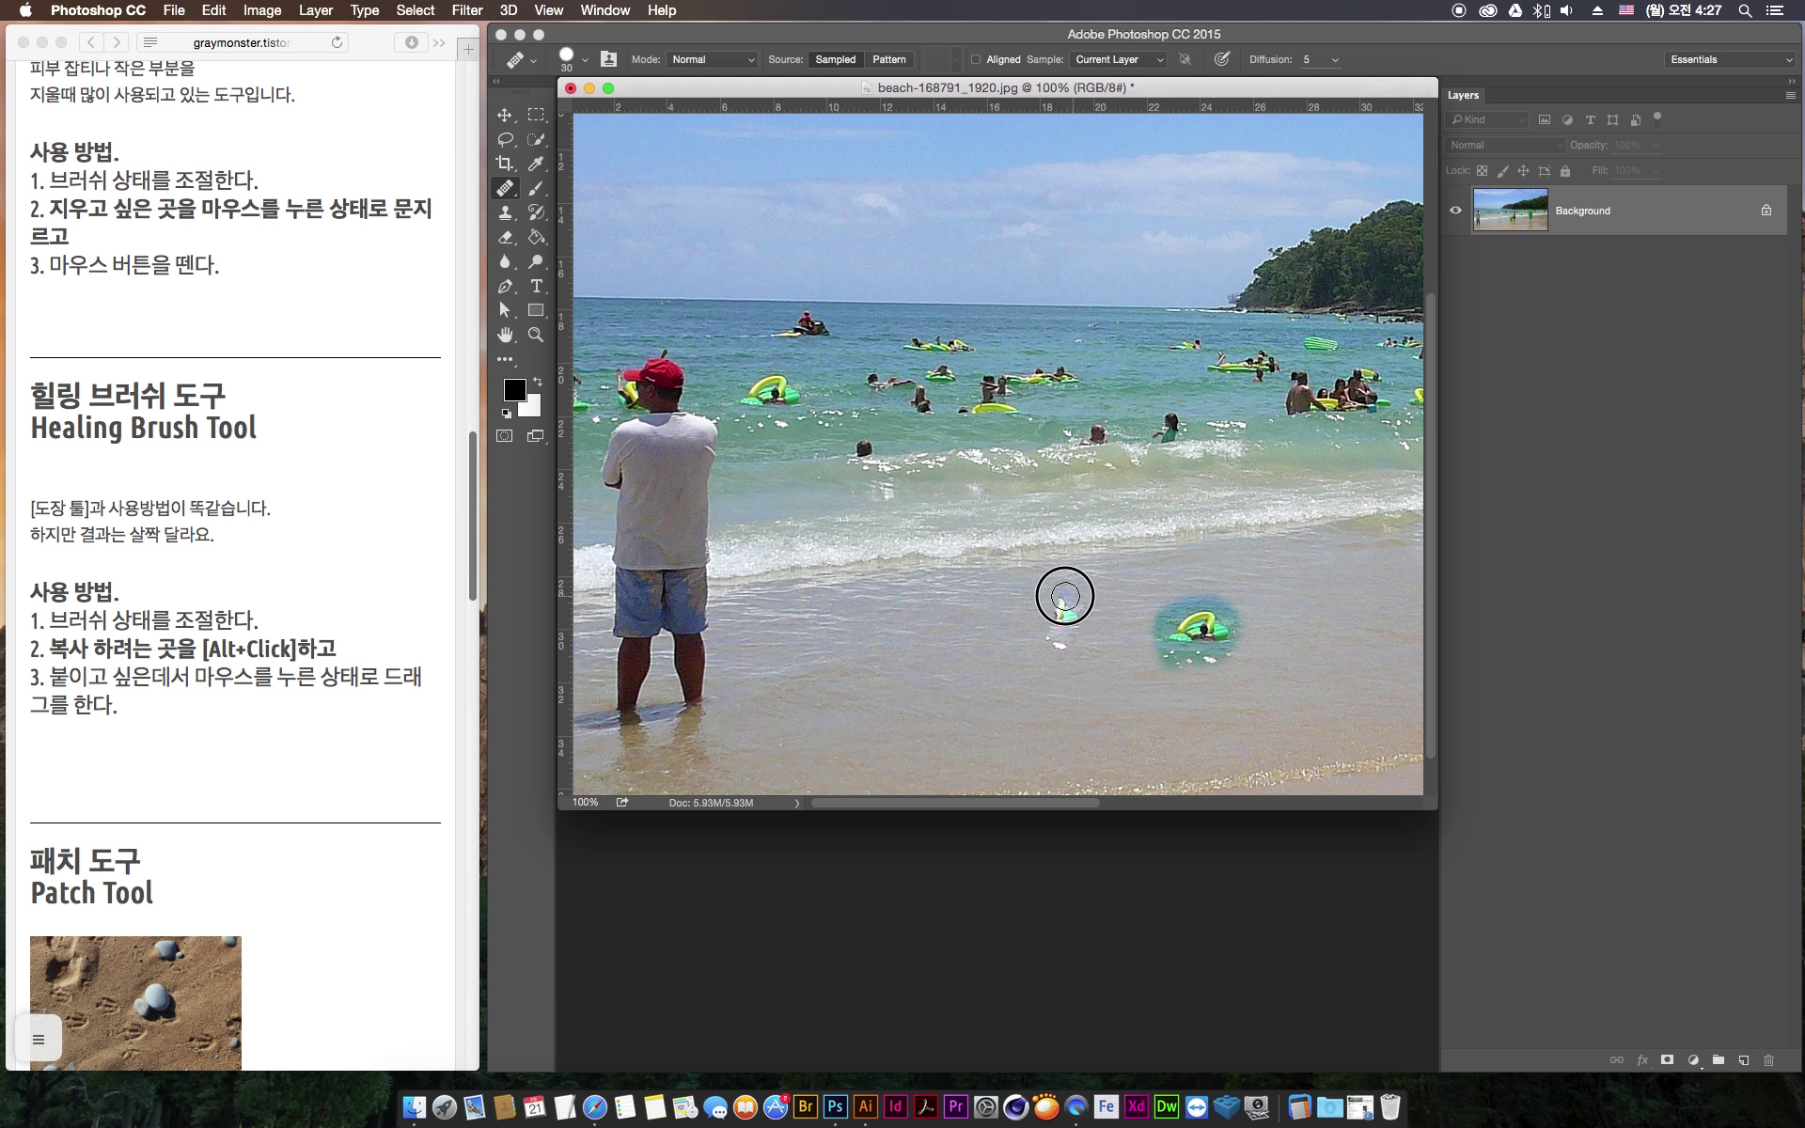
mouse_move(1052, 614)
mouse_down()
mouse_move(1072, 645)
mouse_move(1081, 616)
mouse_move(1043, 617)
mouse_move(1079, 632)
mouse_move(1044, 592)
mouse_move(1015, 624)
mouse_move(1068, 636)
mouse_move(1082, 603)
mouse_move(1039, 592)
mouse_move(999, 612)
mouse_move(1024, 649)
mouse_move(1078, 635)
mouse_move(1072, 600)
mouse_move(1039, 609)
mouse_move(1071, 624)
mouse_move(1035, 617)
mouse_move(1059, 608)
mouse_move(1050, 631)
mouse_move(1056, 604)
mouse_move(1068, 616)
mouse_move(1047, 620)
mouse_move(1066, 617)
mouse_up()
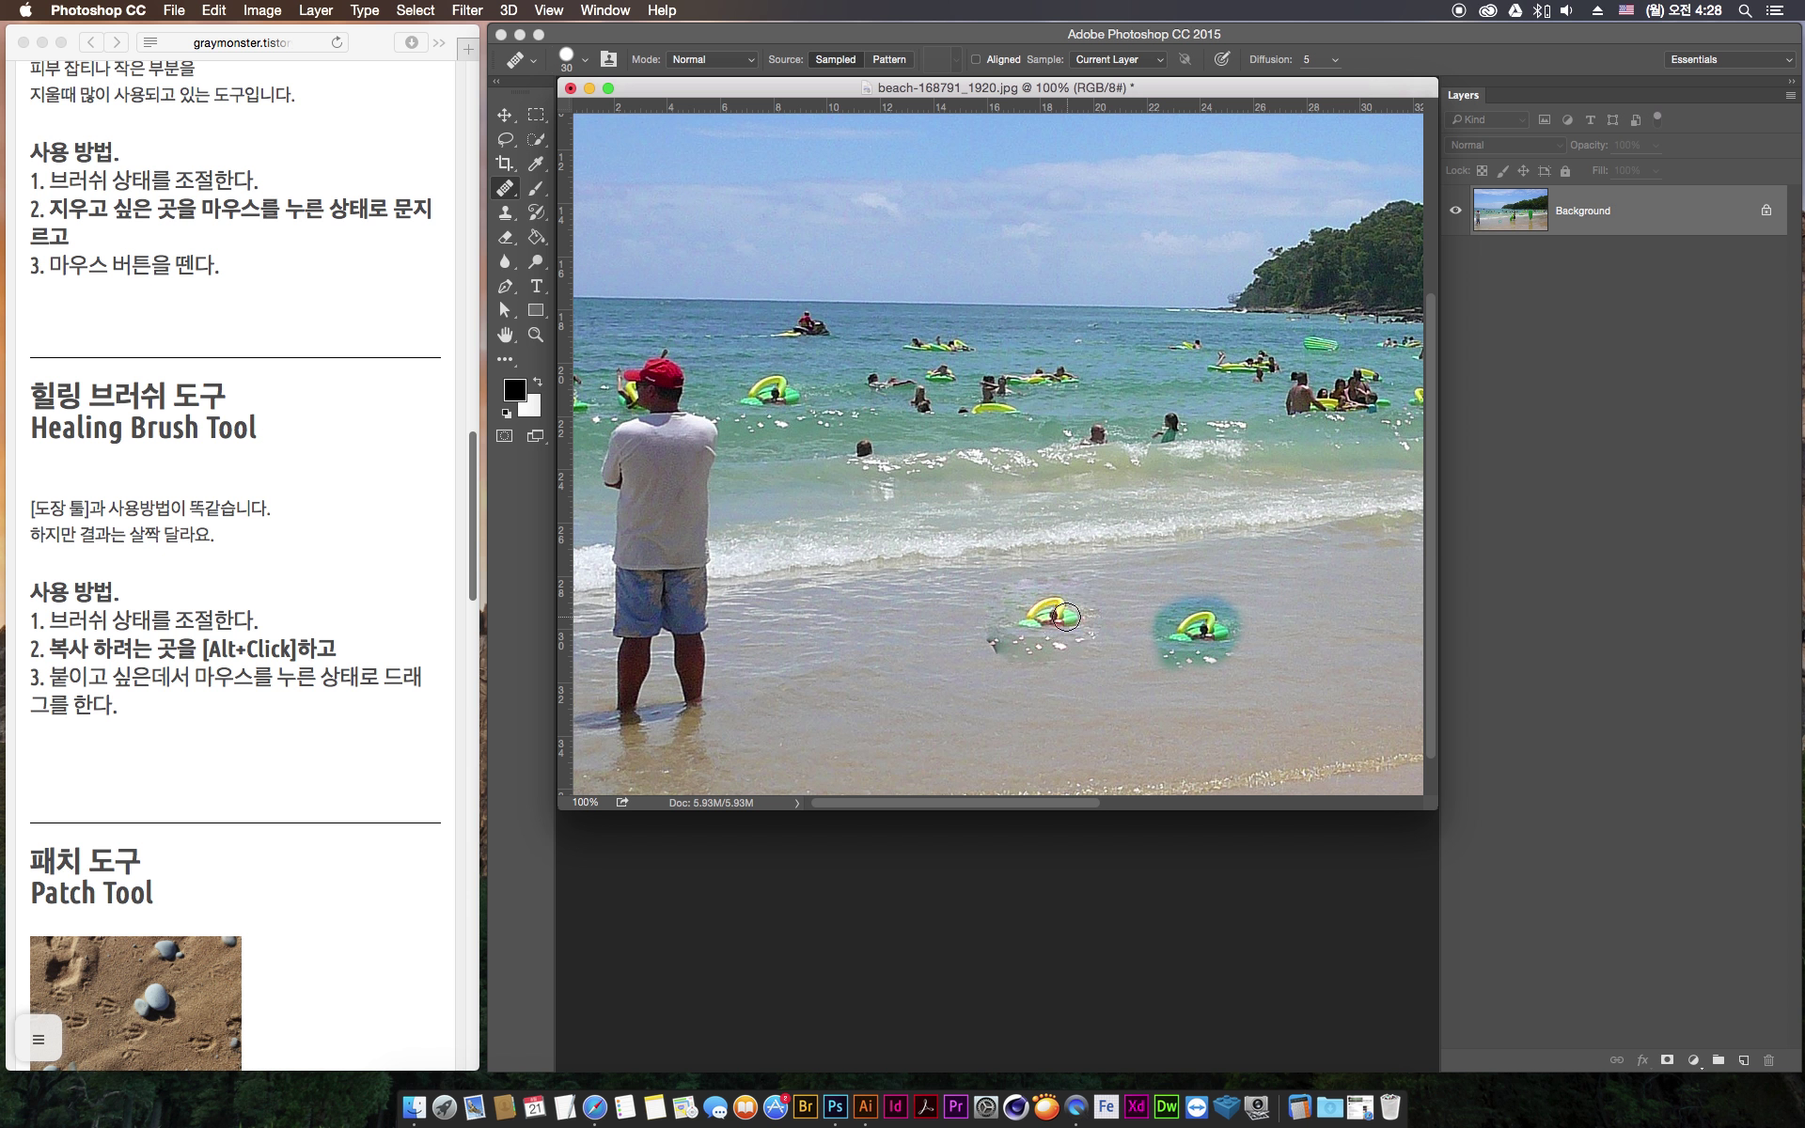
Open the portrait woman-2267808_1920.jpg from Finder and enlarge it to 100%
click(504, 114)
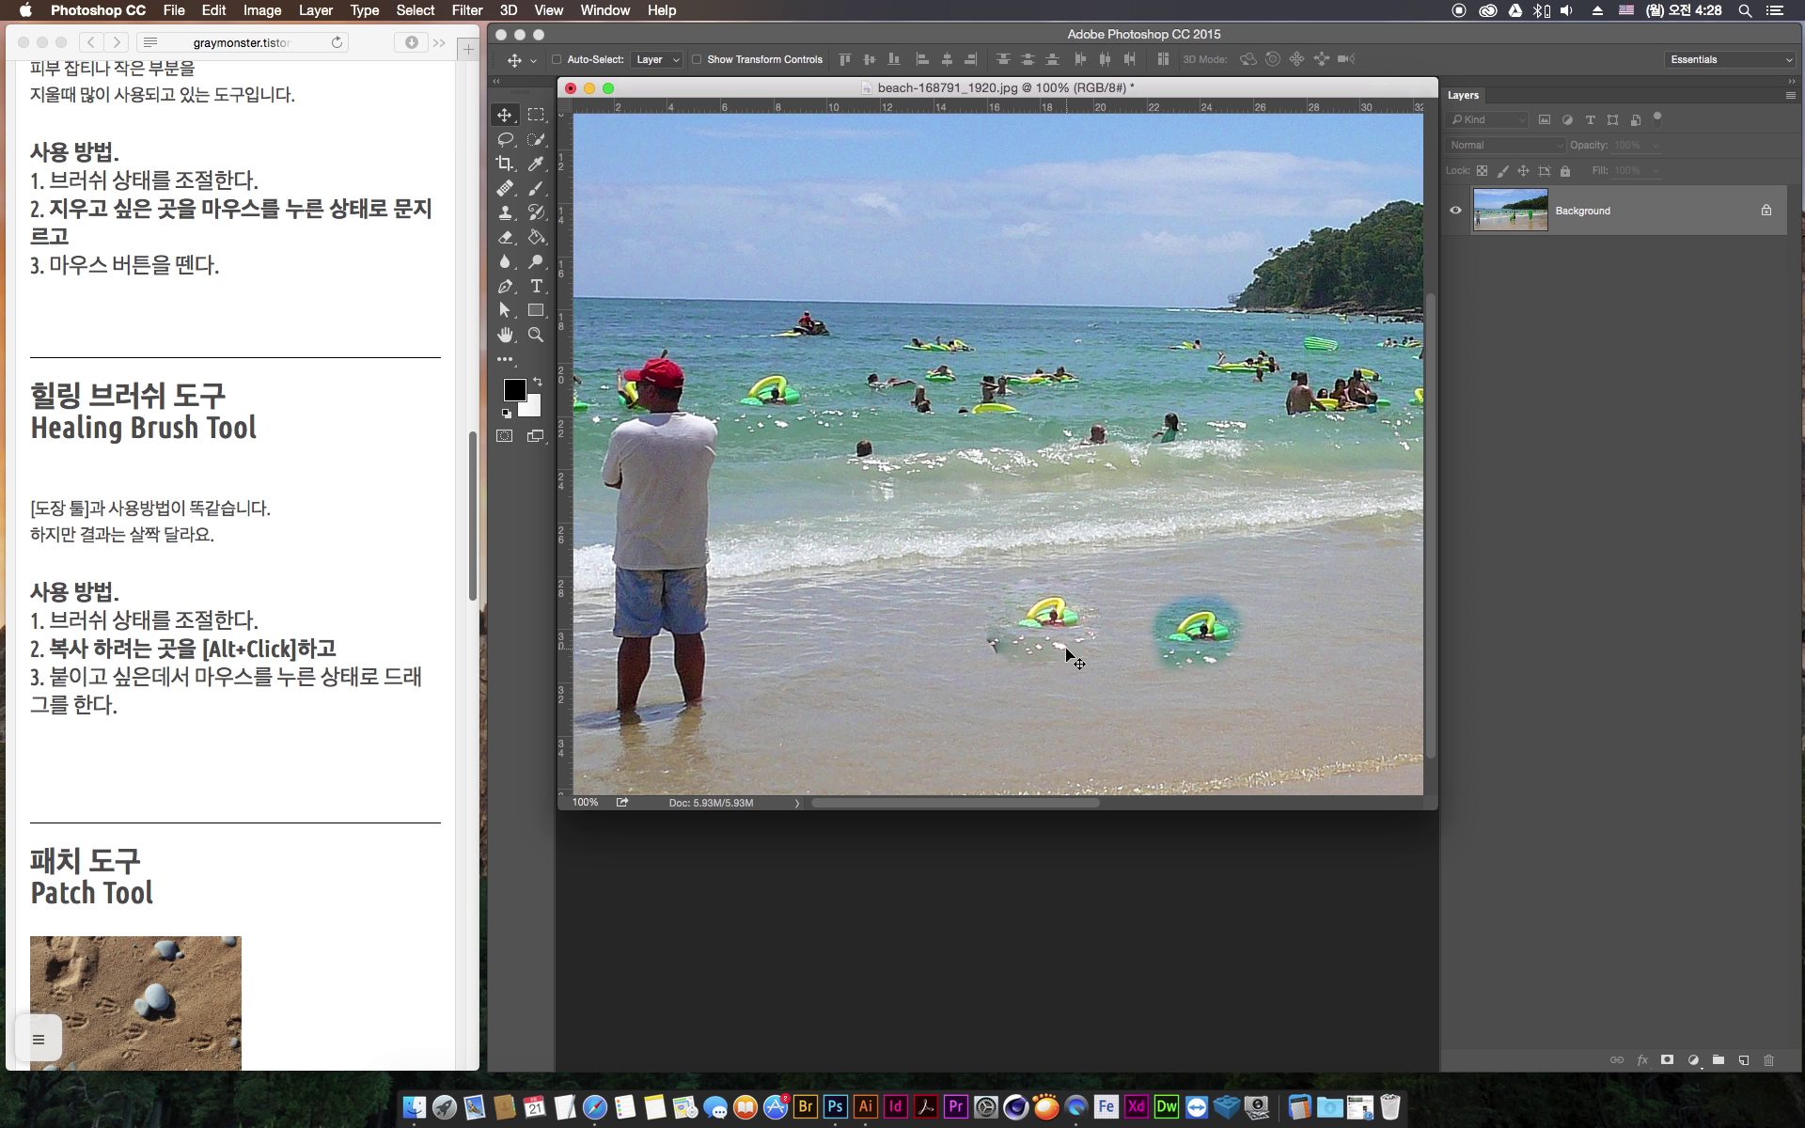
click(1325, 1102)
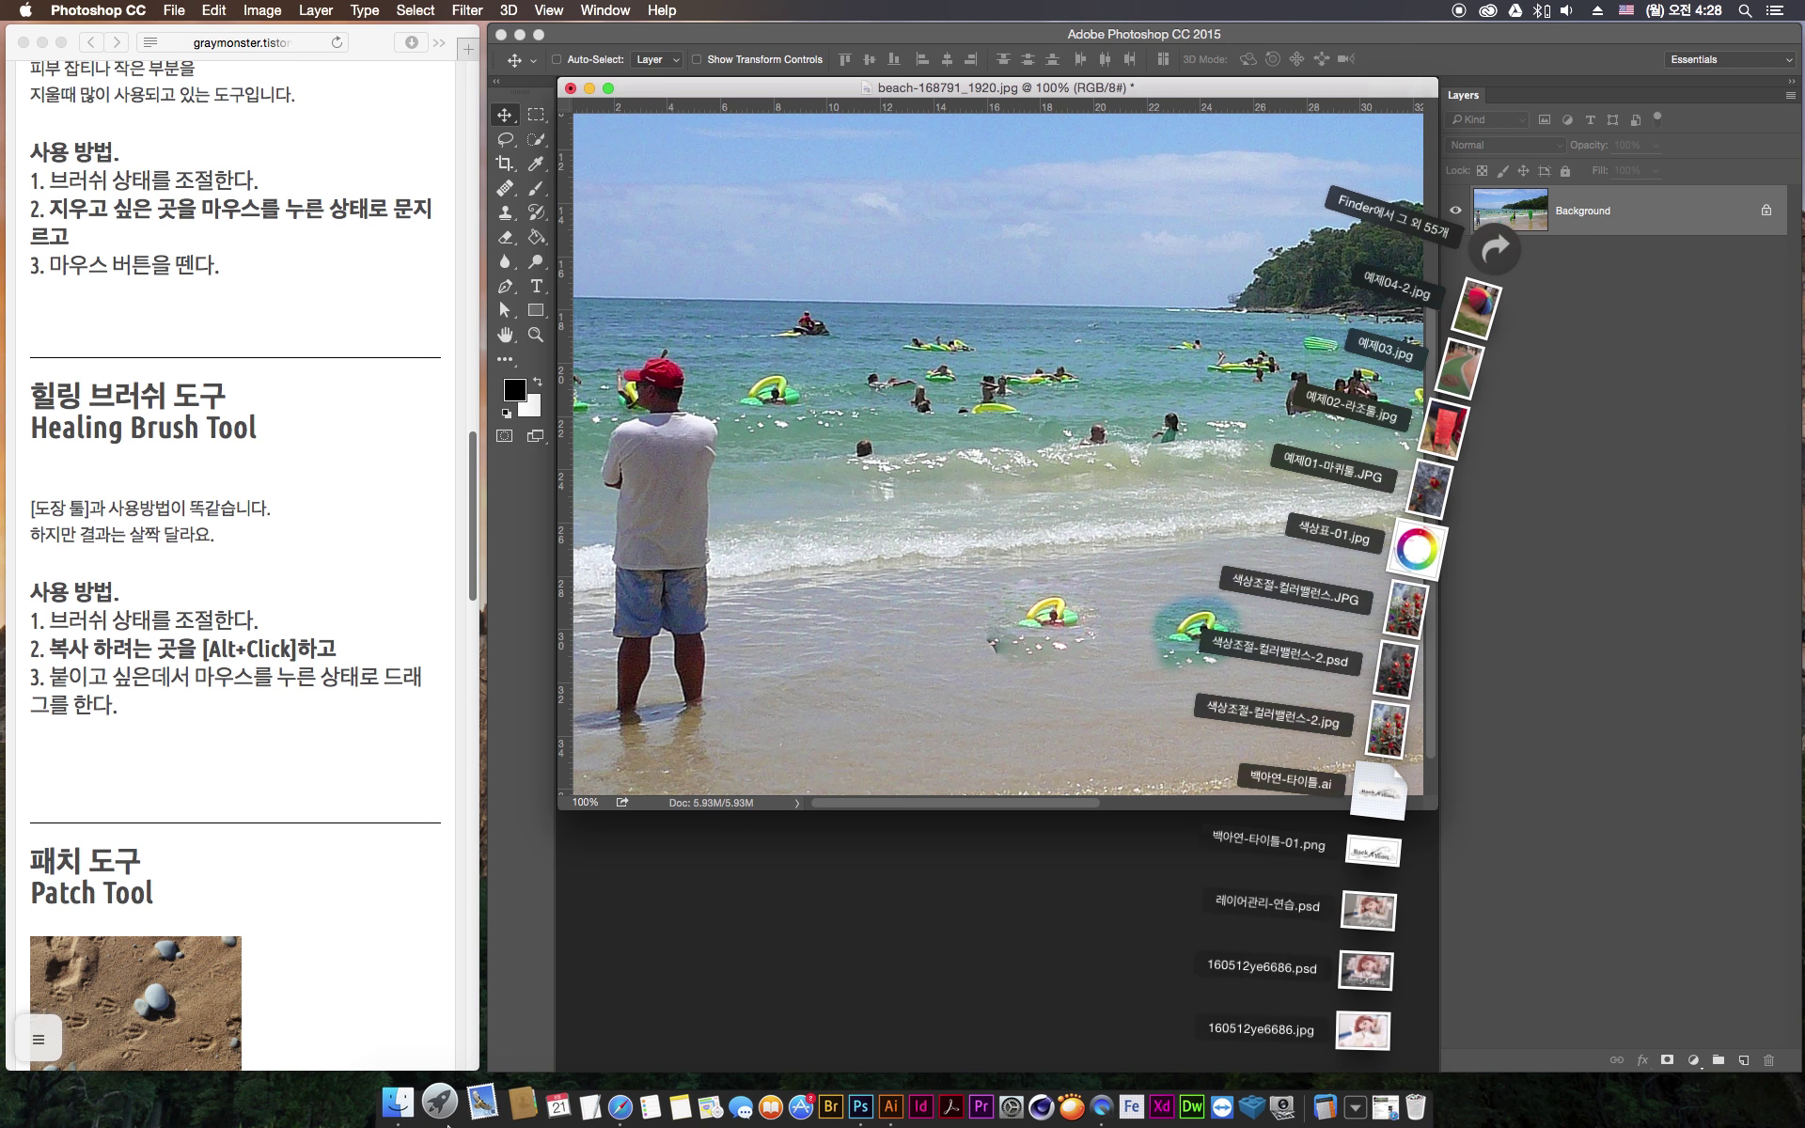
click(393, 1107)
drag(1542, 651, 1384, 1059)
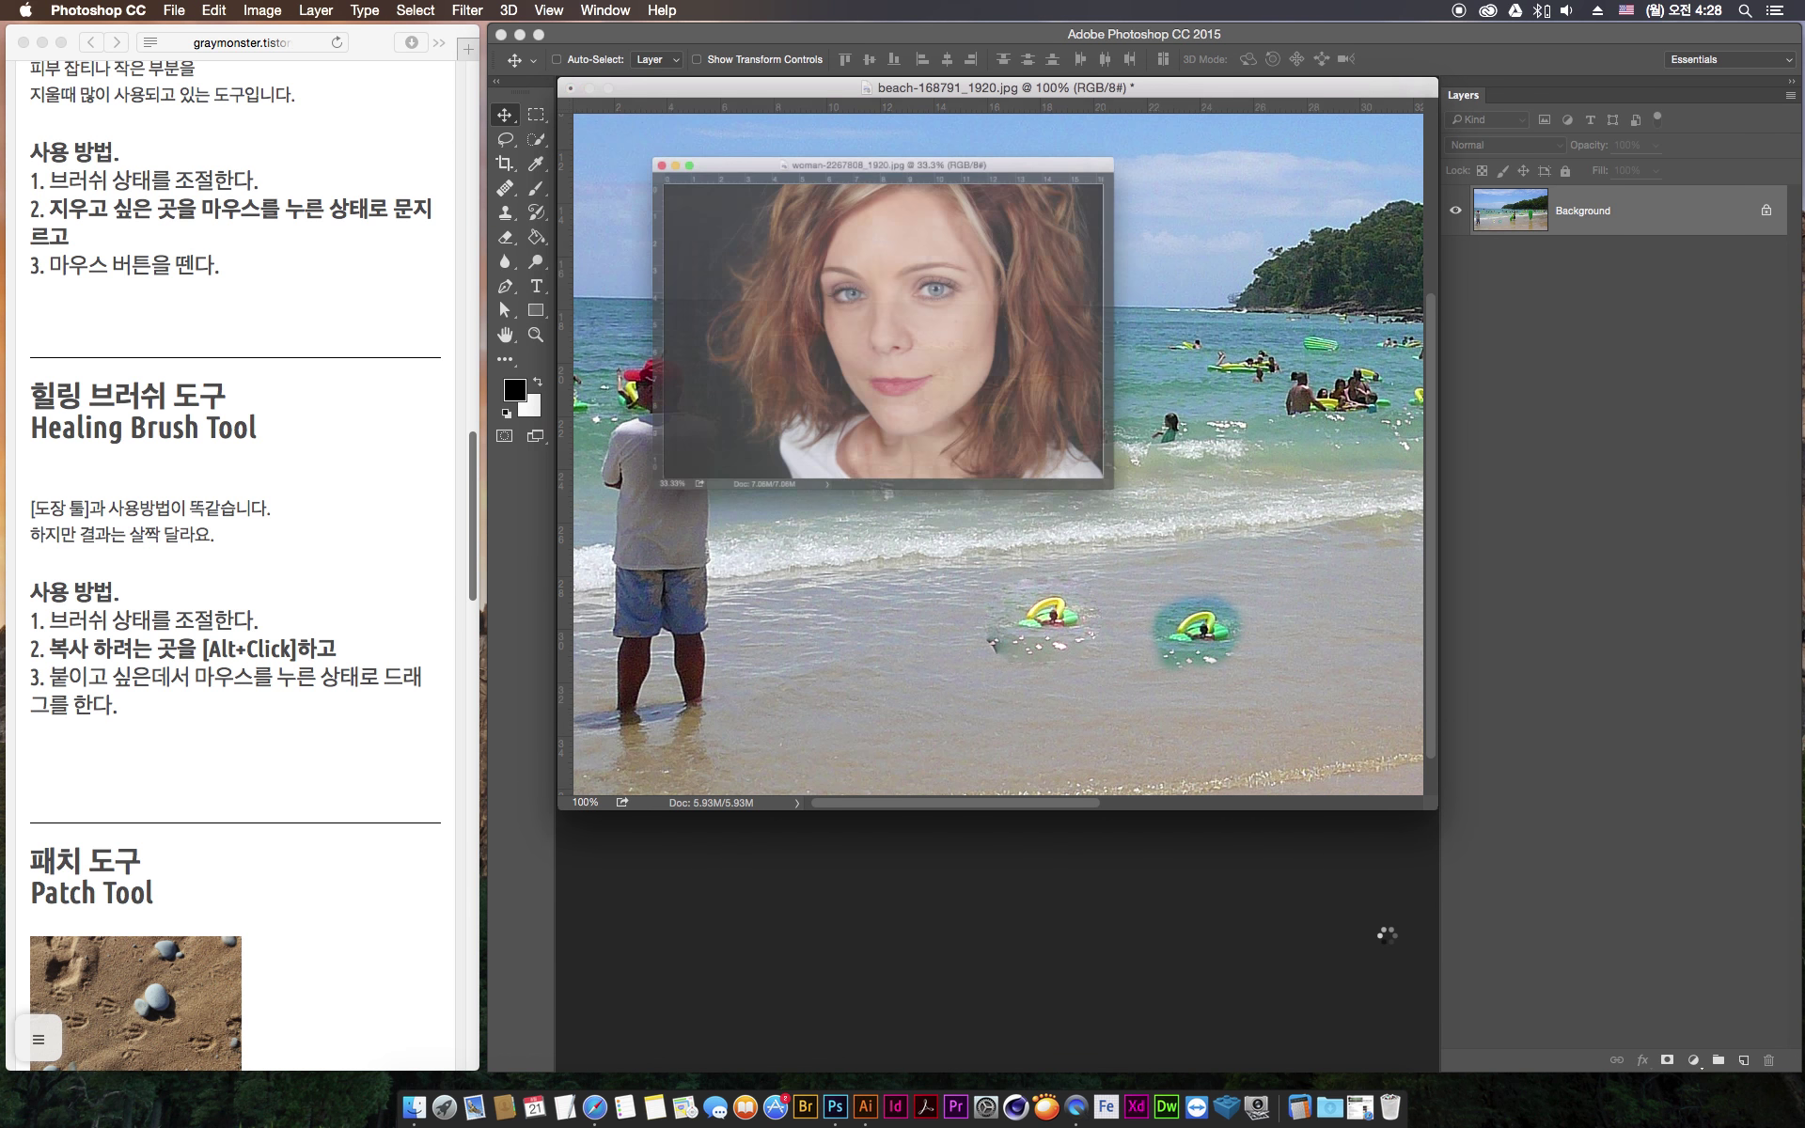
drag(1198, 551, 1262, 825)
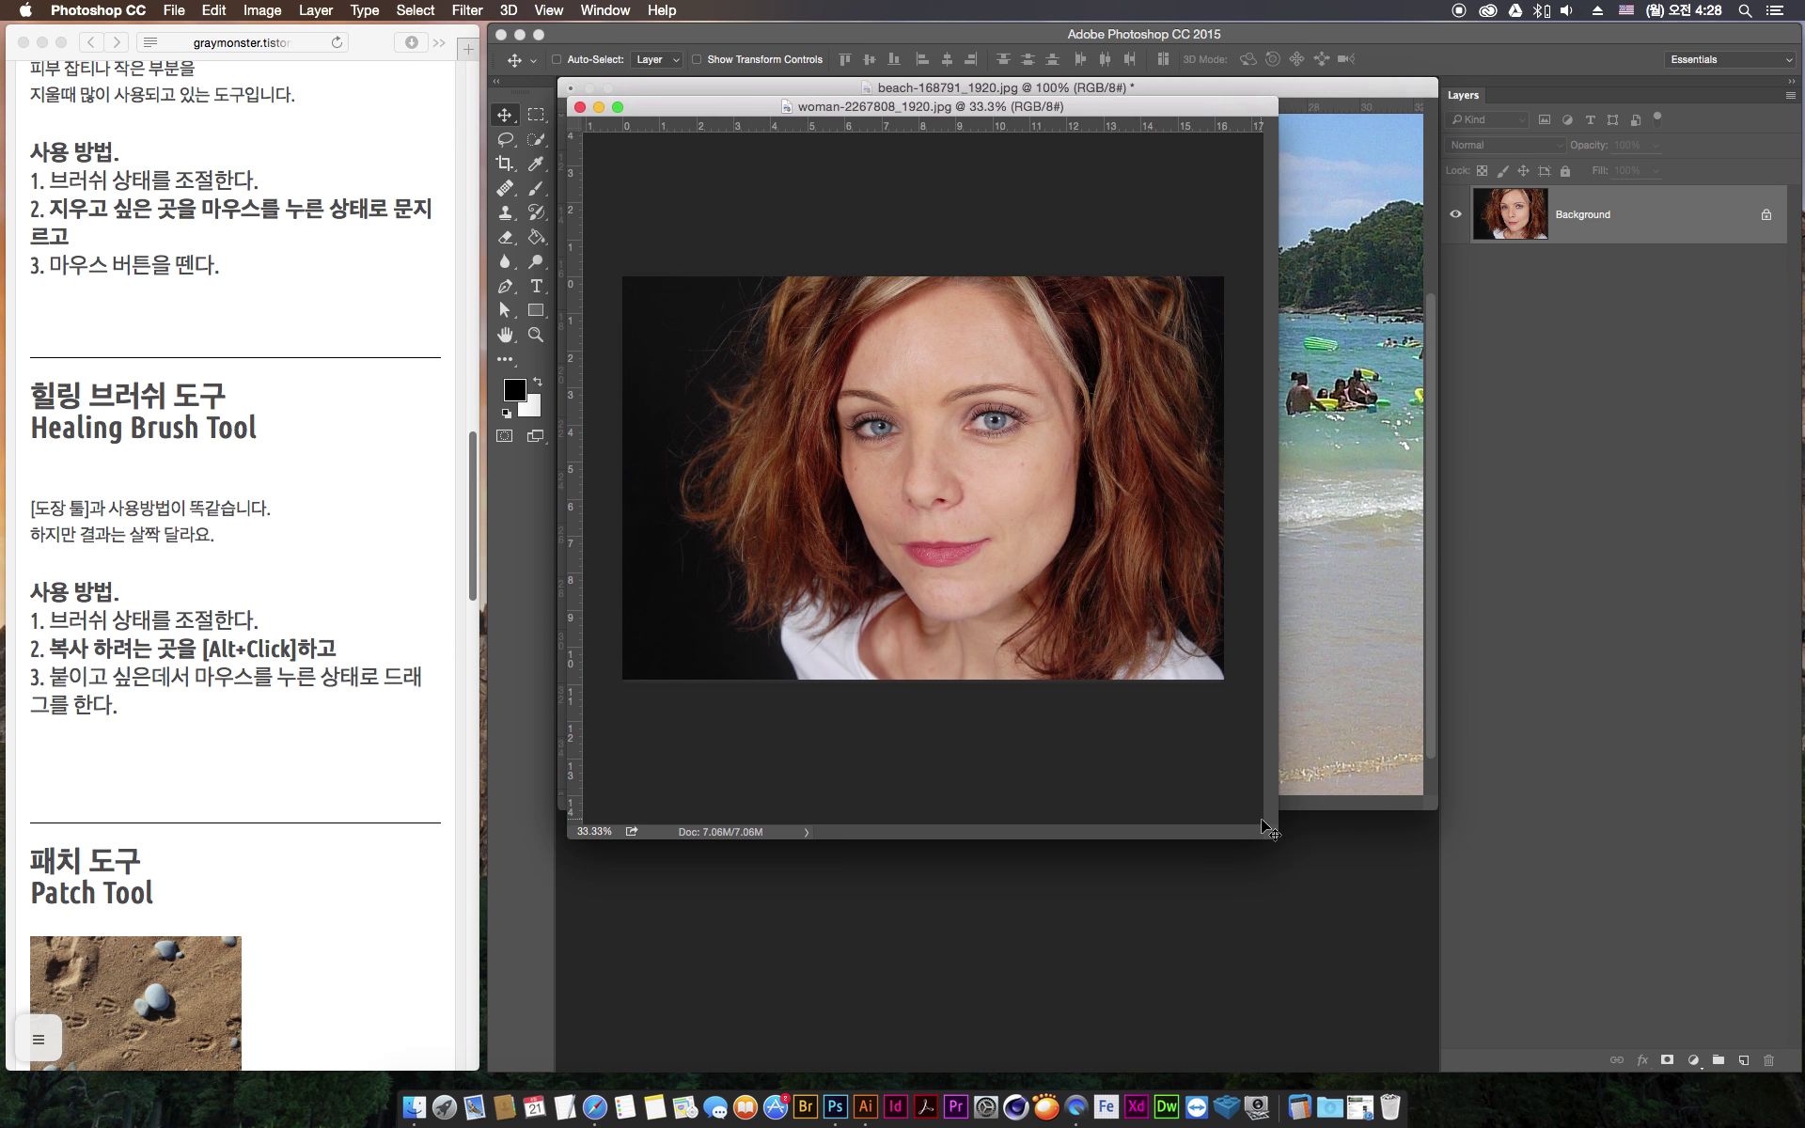
key(super+equal)
key(super+equal)
key(super+equal)
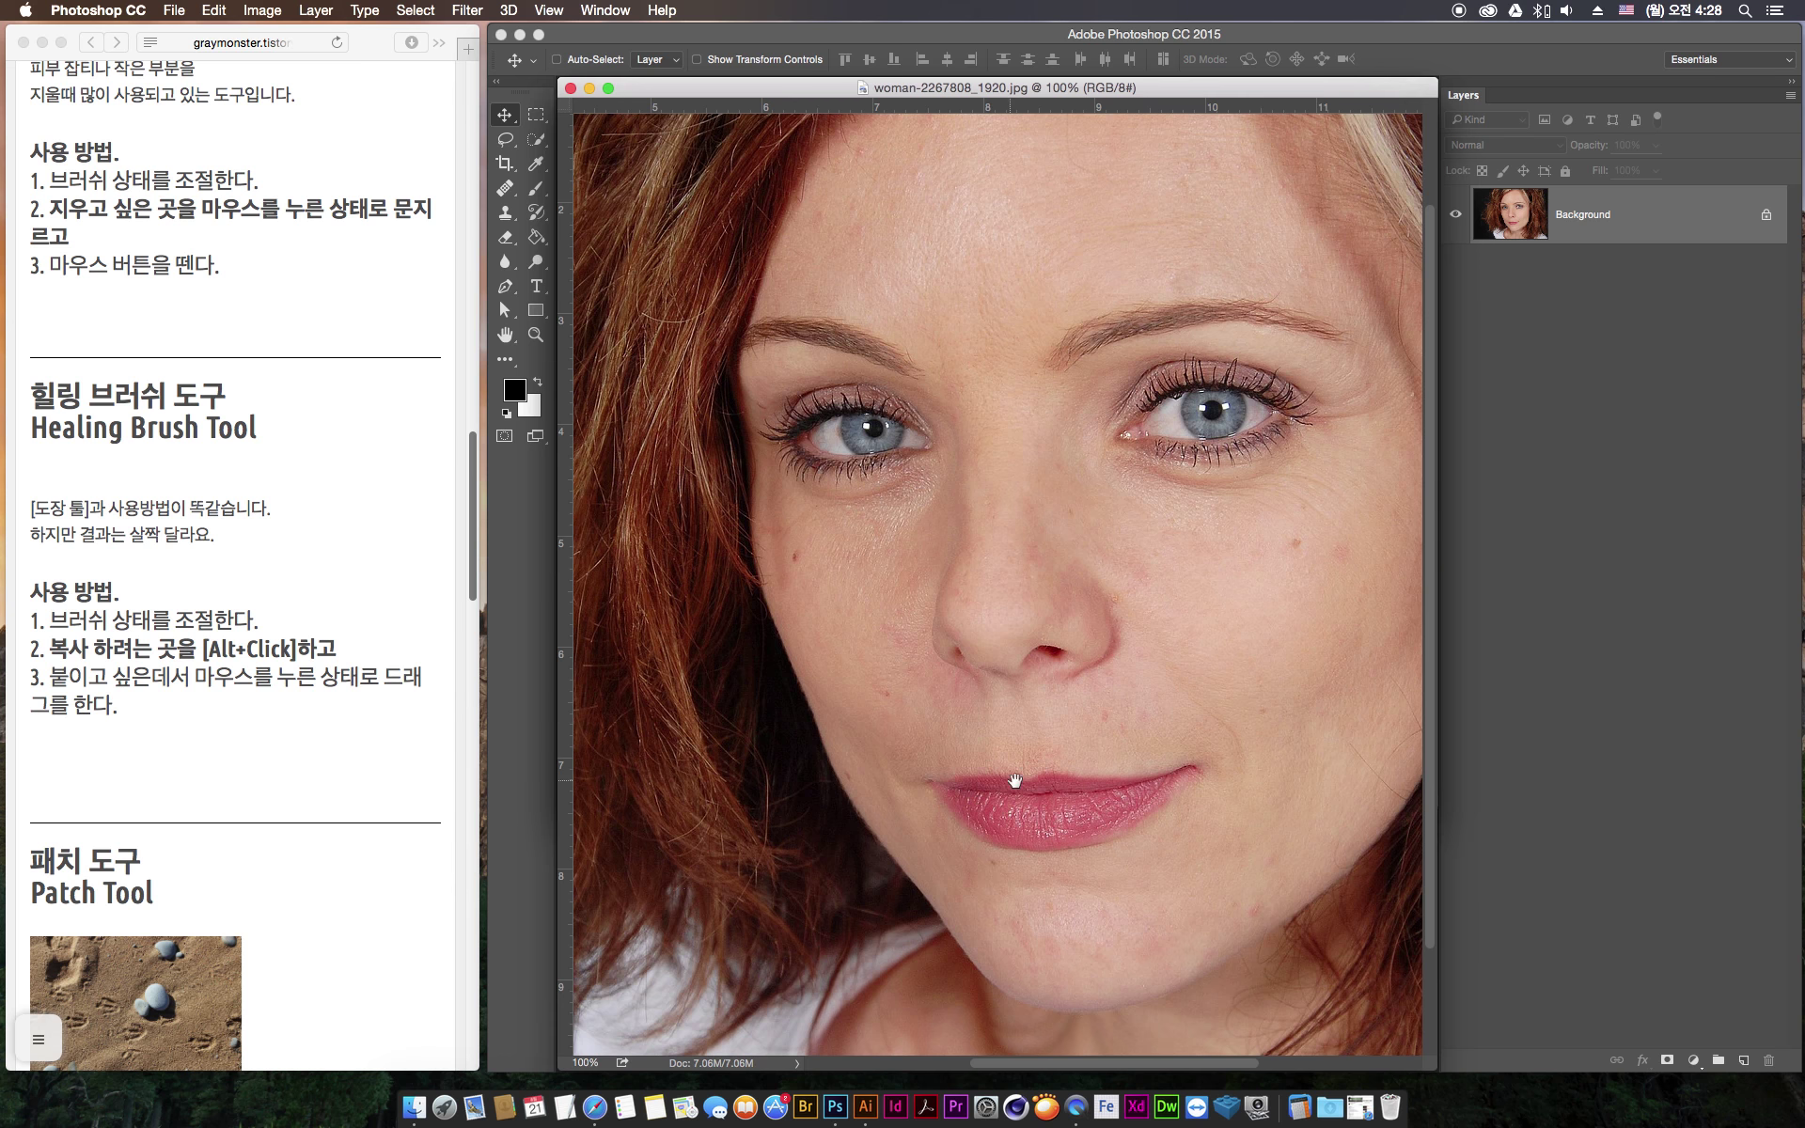
scroll(1006, 606, right, 6)
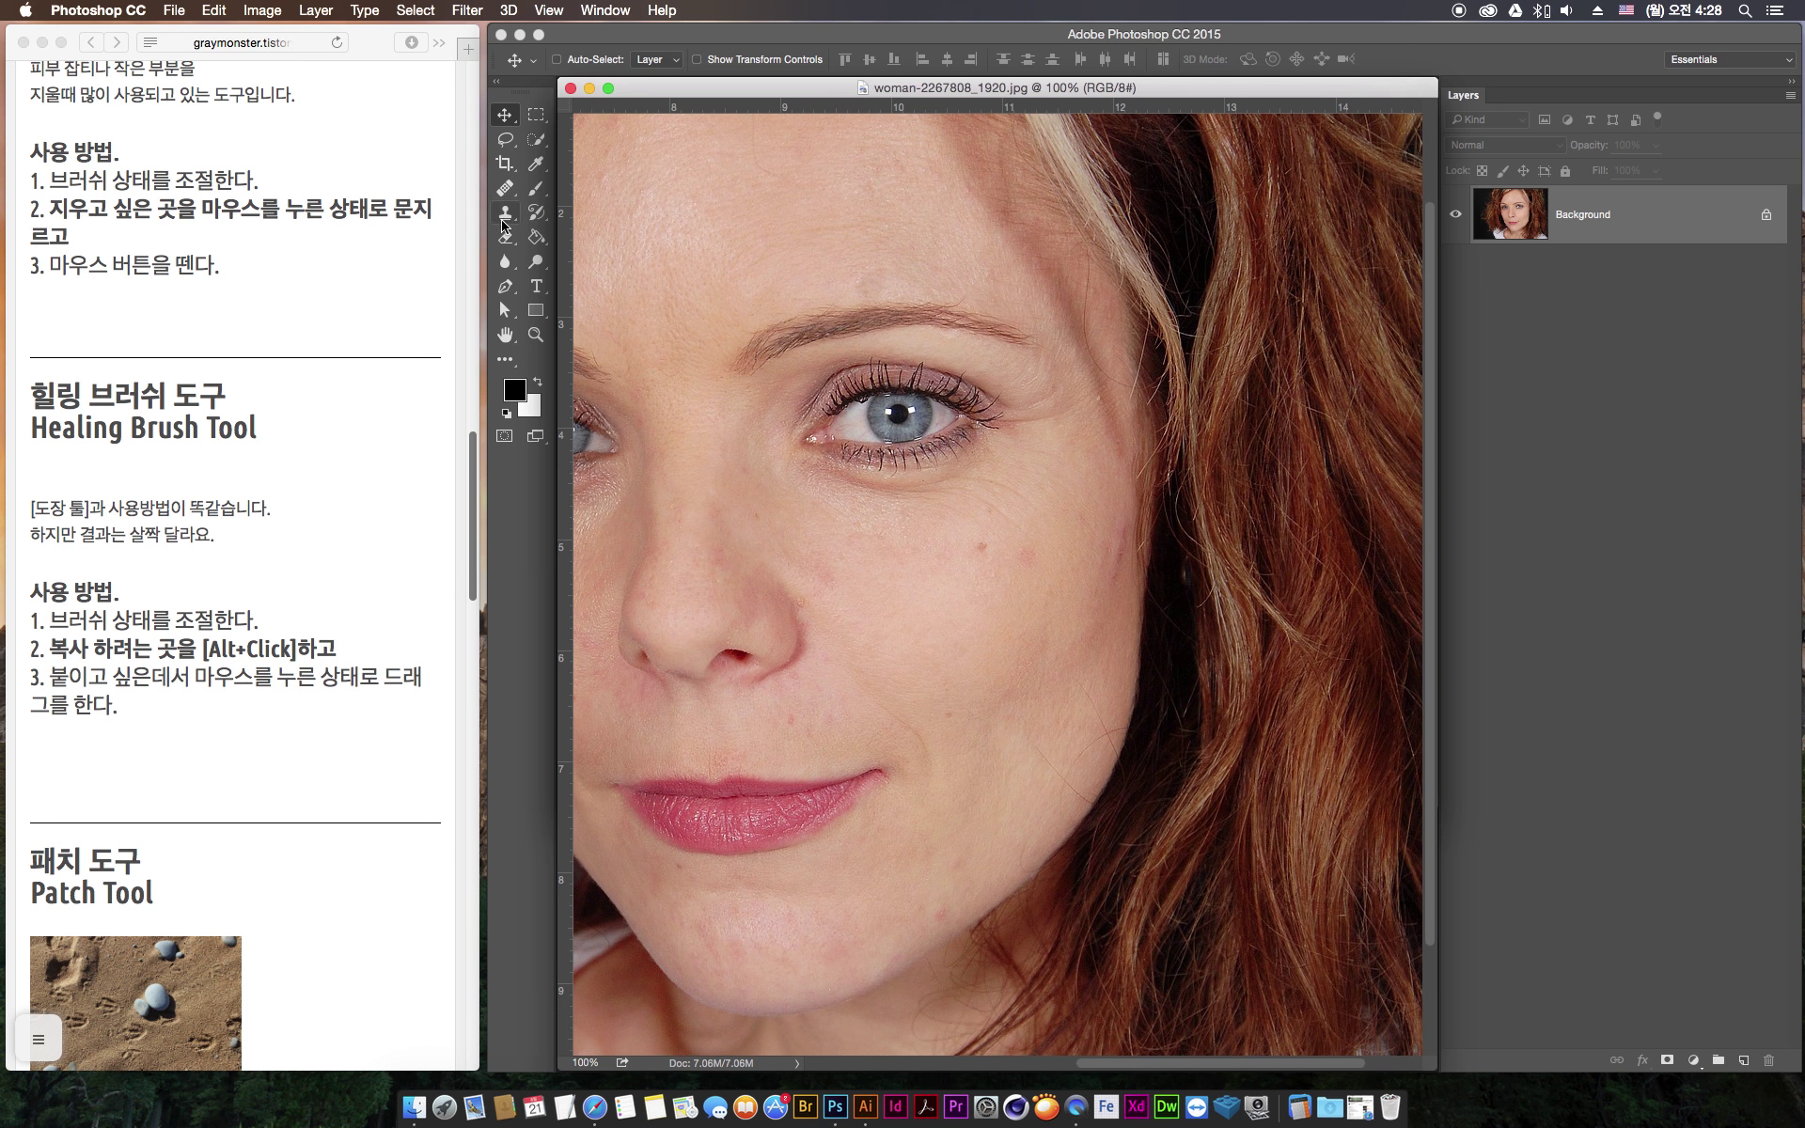
Set the Healing Brush to 35 px and retouch the forehead using clear skin sampled between the brows and hairline
click(506, 213)
drag(506, 188, 556, 208)
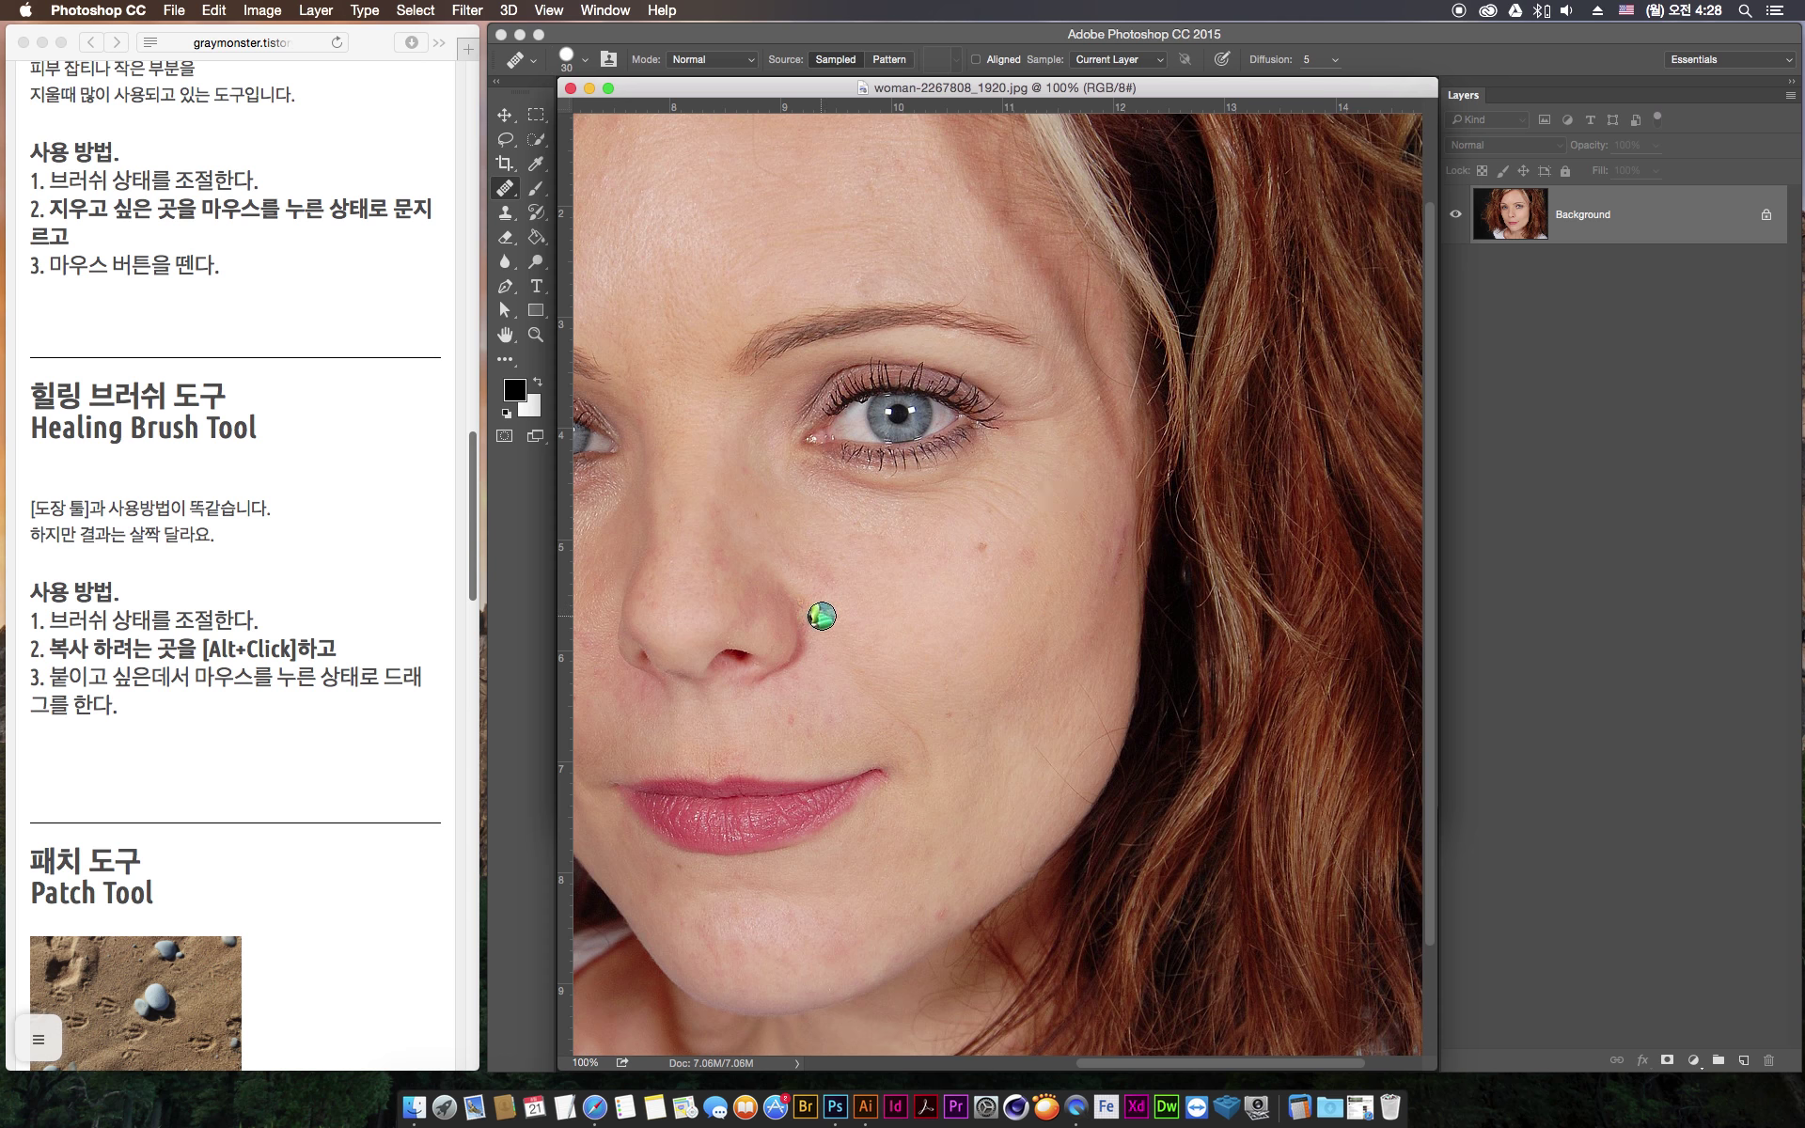
drag(902, 552, 1040, 693)
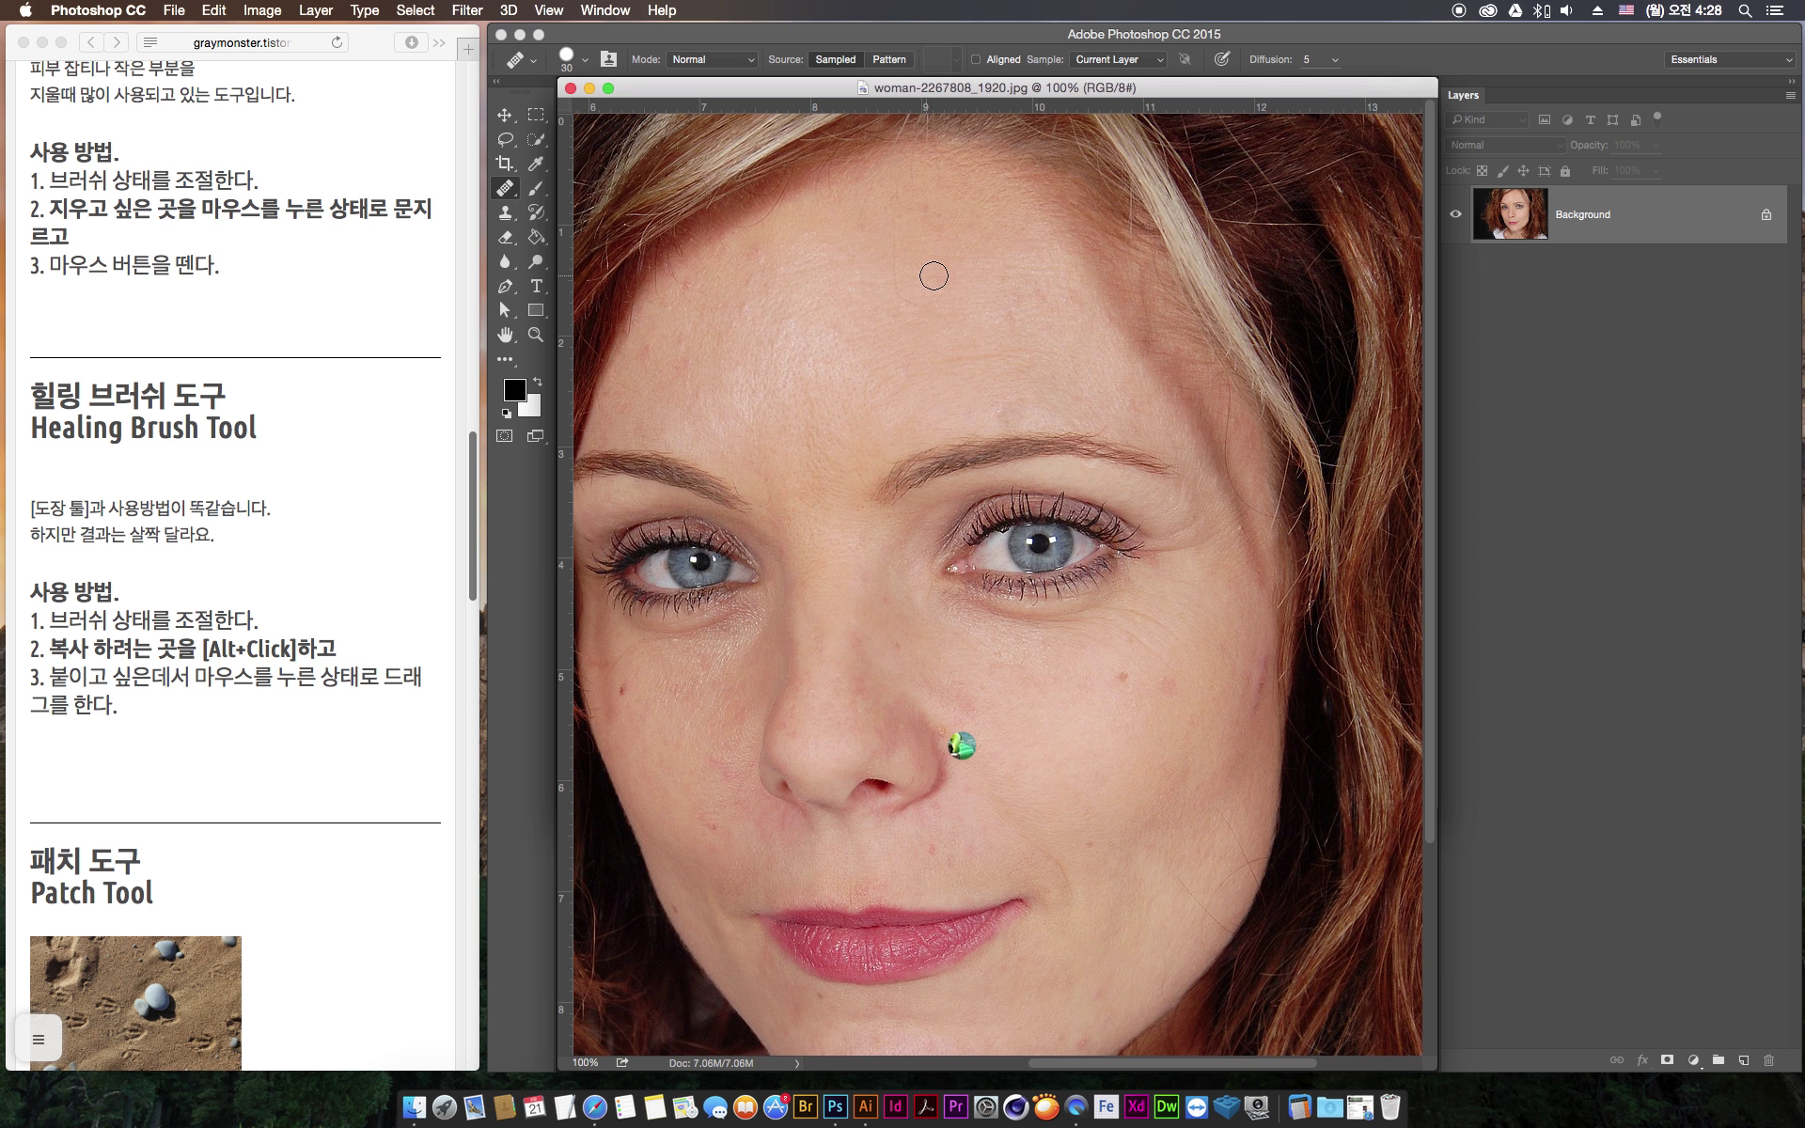
key(])
alt+click(863, 310)
mouse_move(895, 369)
mouse_down()
mouse_move(1045, 372)
mouse_move(892, 367)
mouse_up()
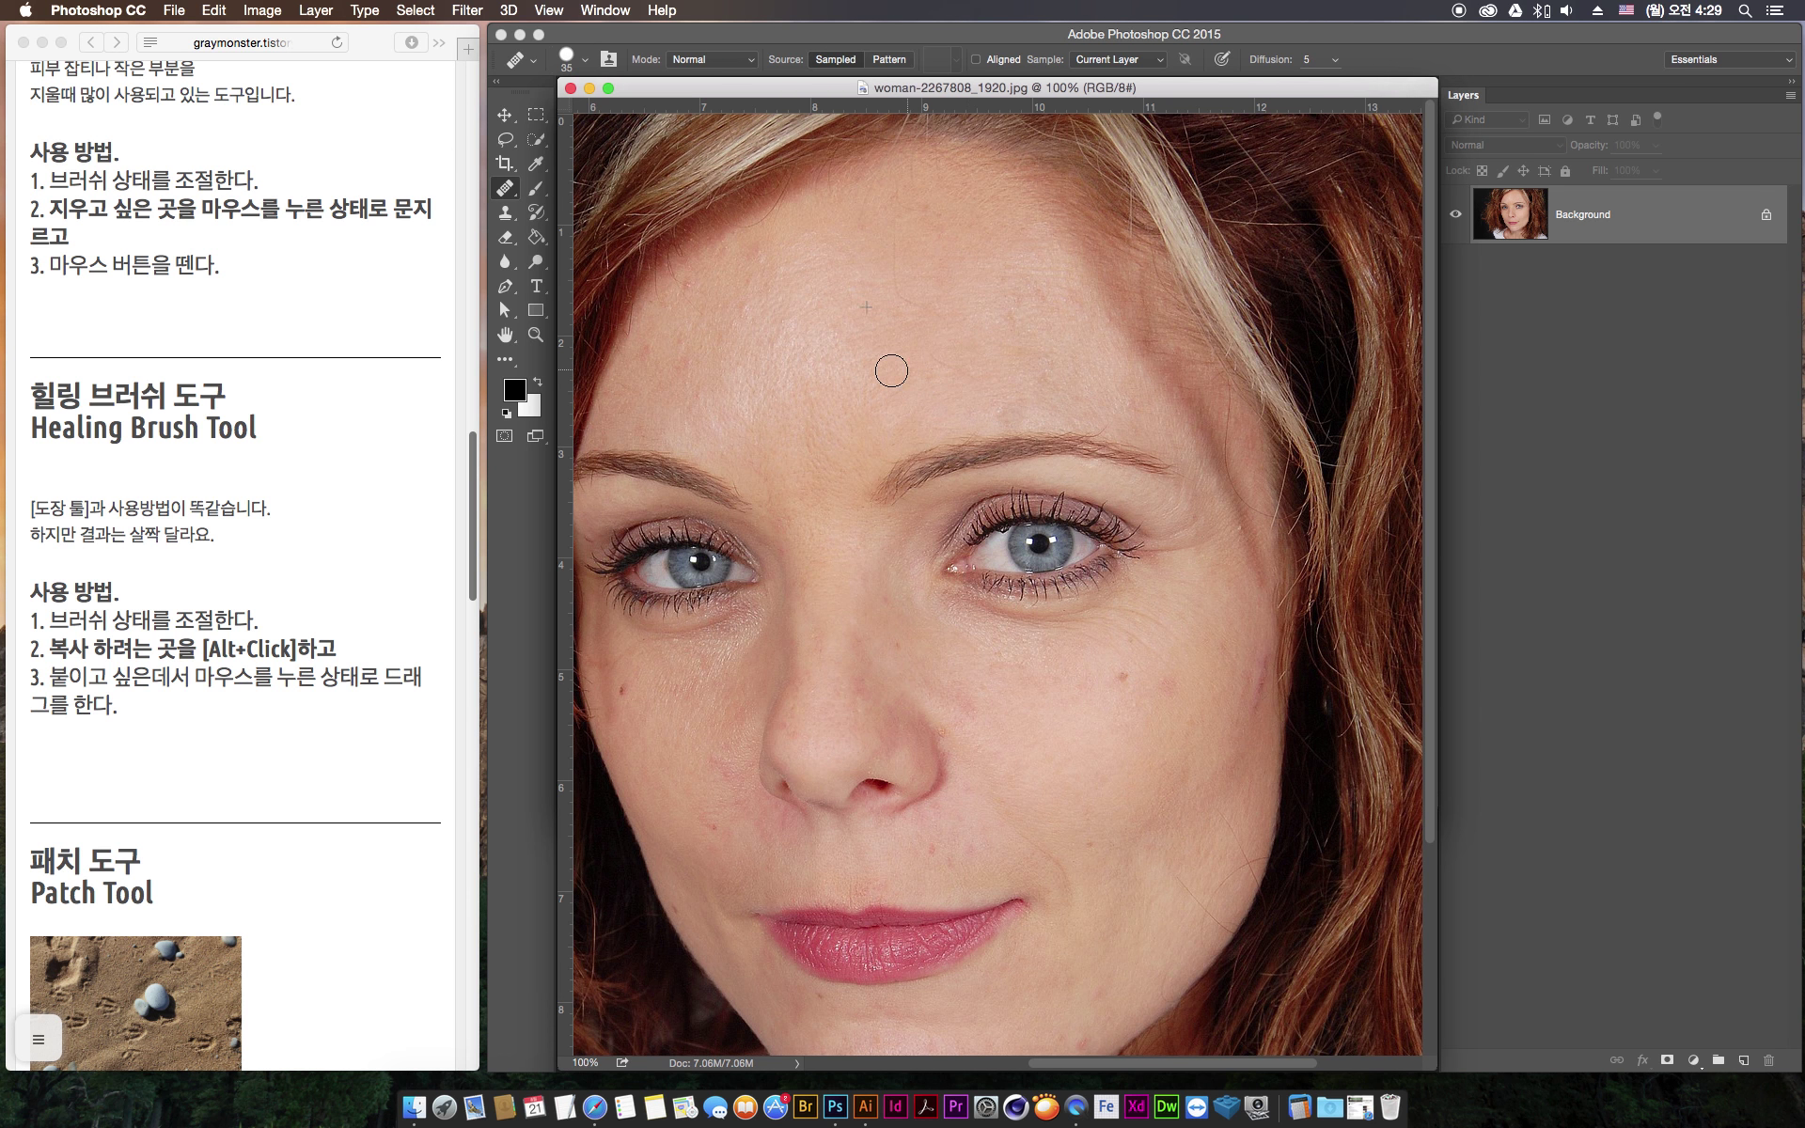
Remove the cheek mole with sampled skin, then reduce the brush to 20 px and retouch the area around the mouth
alt+click(1094, 703)
drag(1124, 677, 1168, 685)
key(bracketleft)
key(bracketleft)
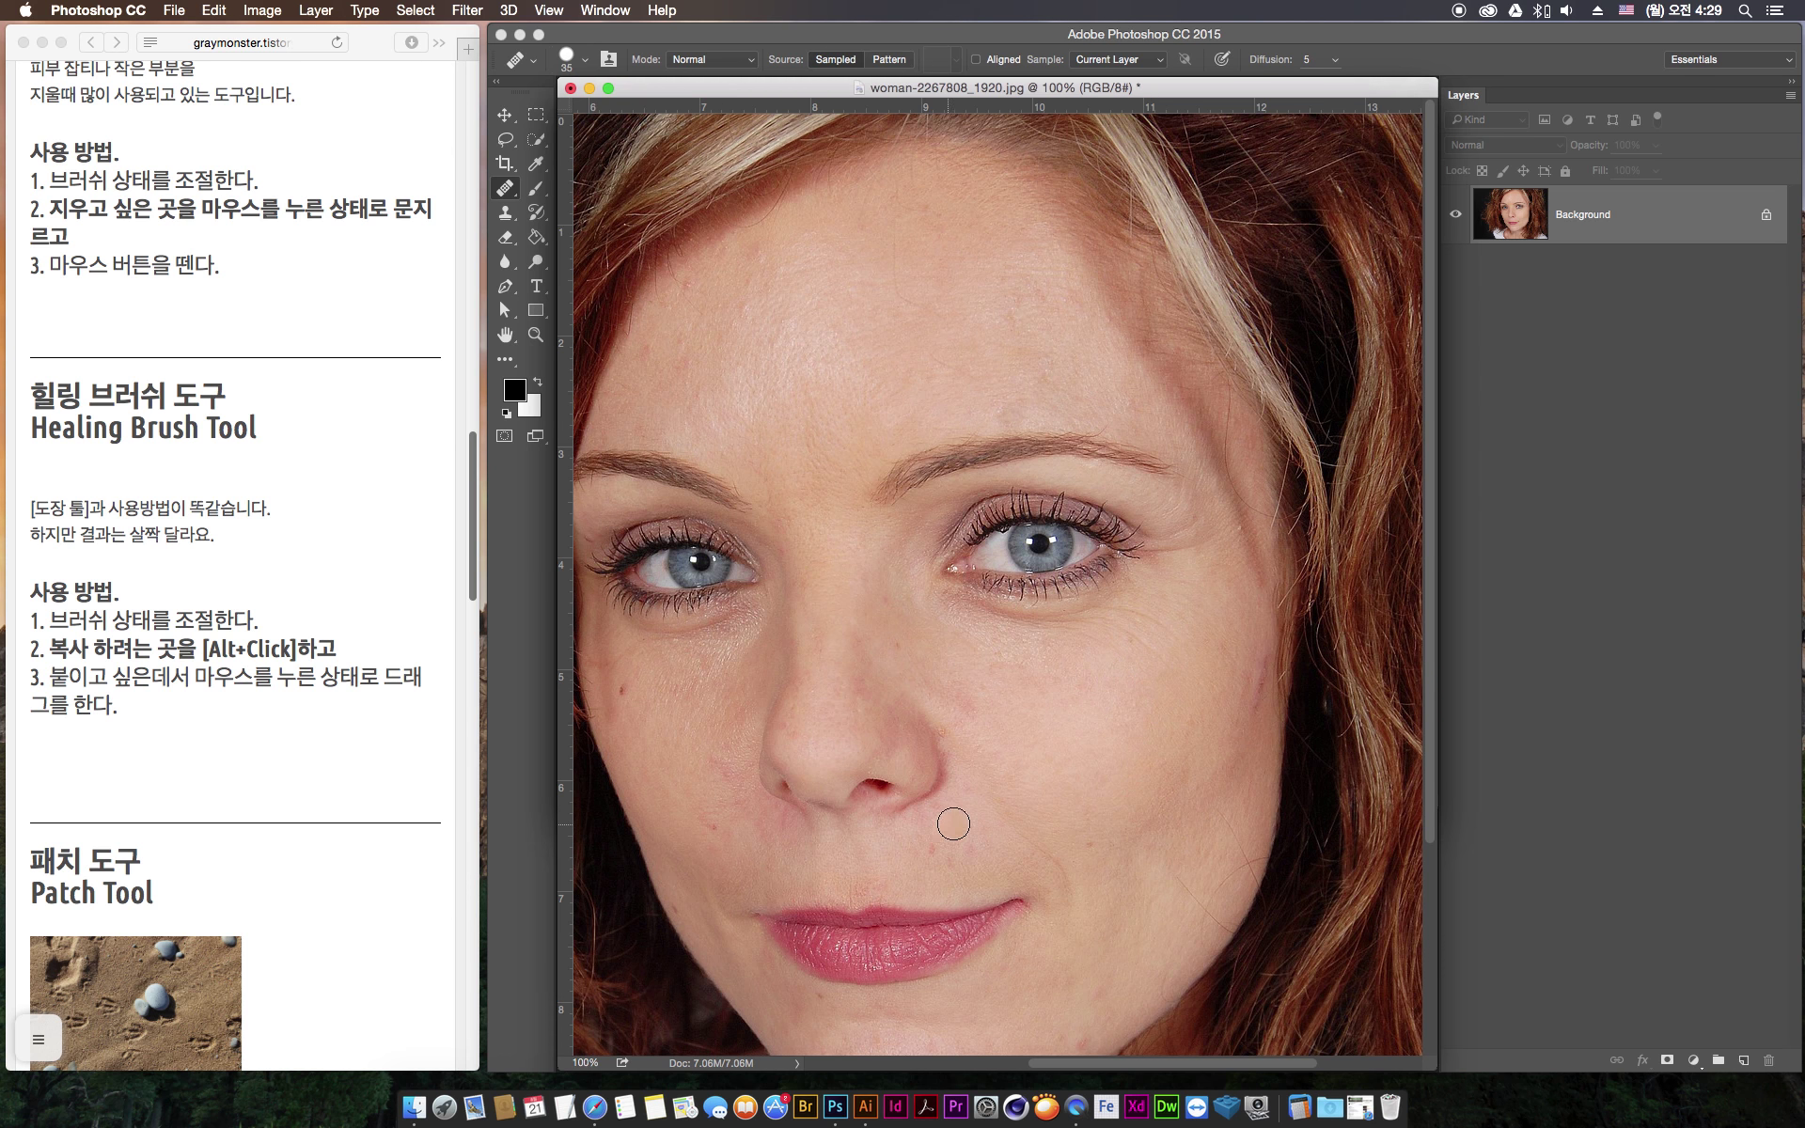
alt+click(955, 828)
drag(950, 920, 950, 920)
Heal the small reddish spot on the cheek at the hair side of the face
drag(689, 691, 729, 667)
click(505, 180)
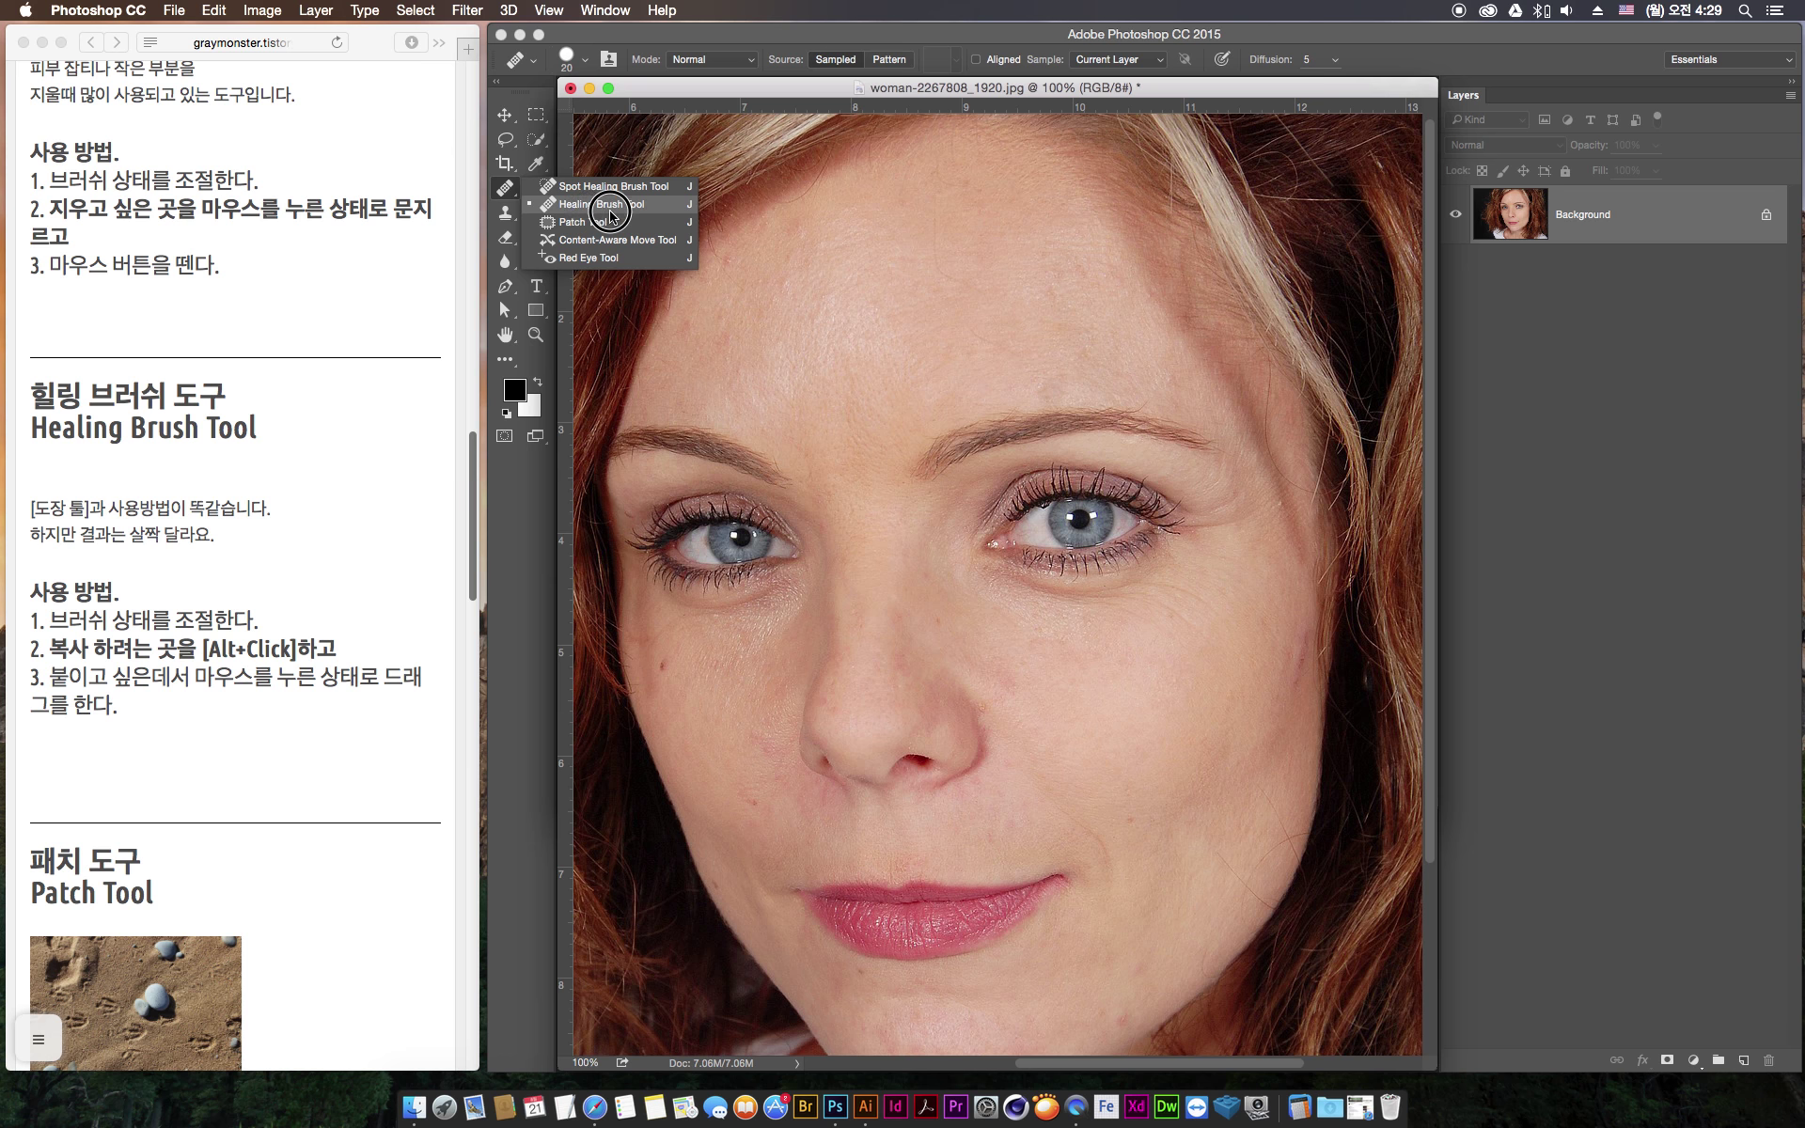
click(703, 101)
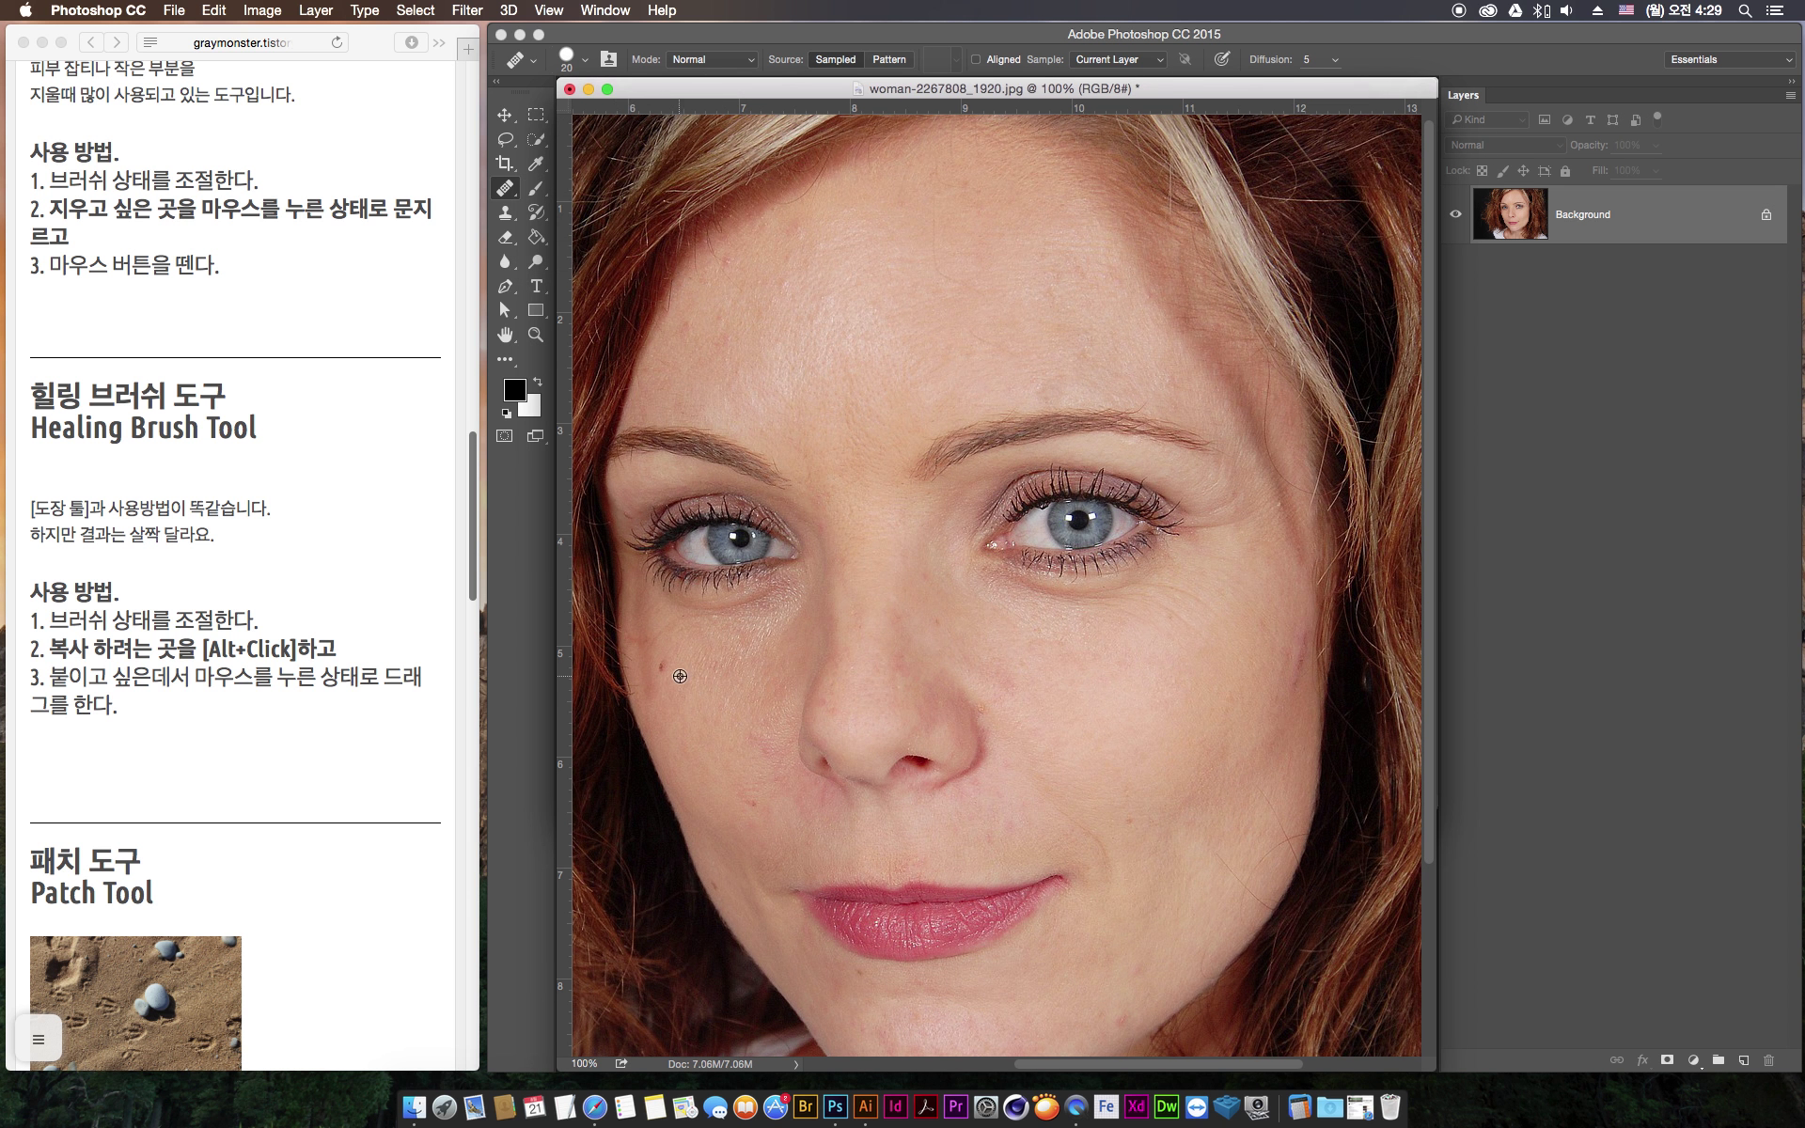
drag(662, 668, 666, 665)
Shrink the portrait window and scroll the Safari tutorial page to its Patch Tool section
click(191, 418)
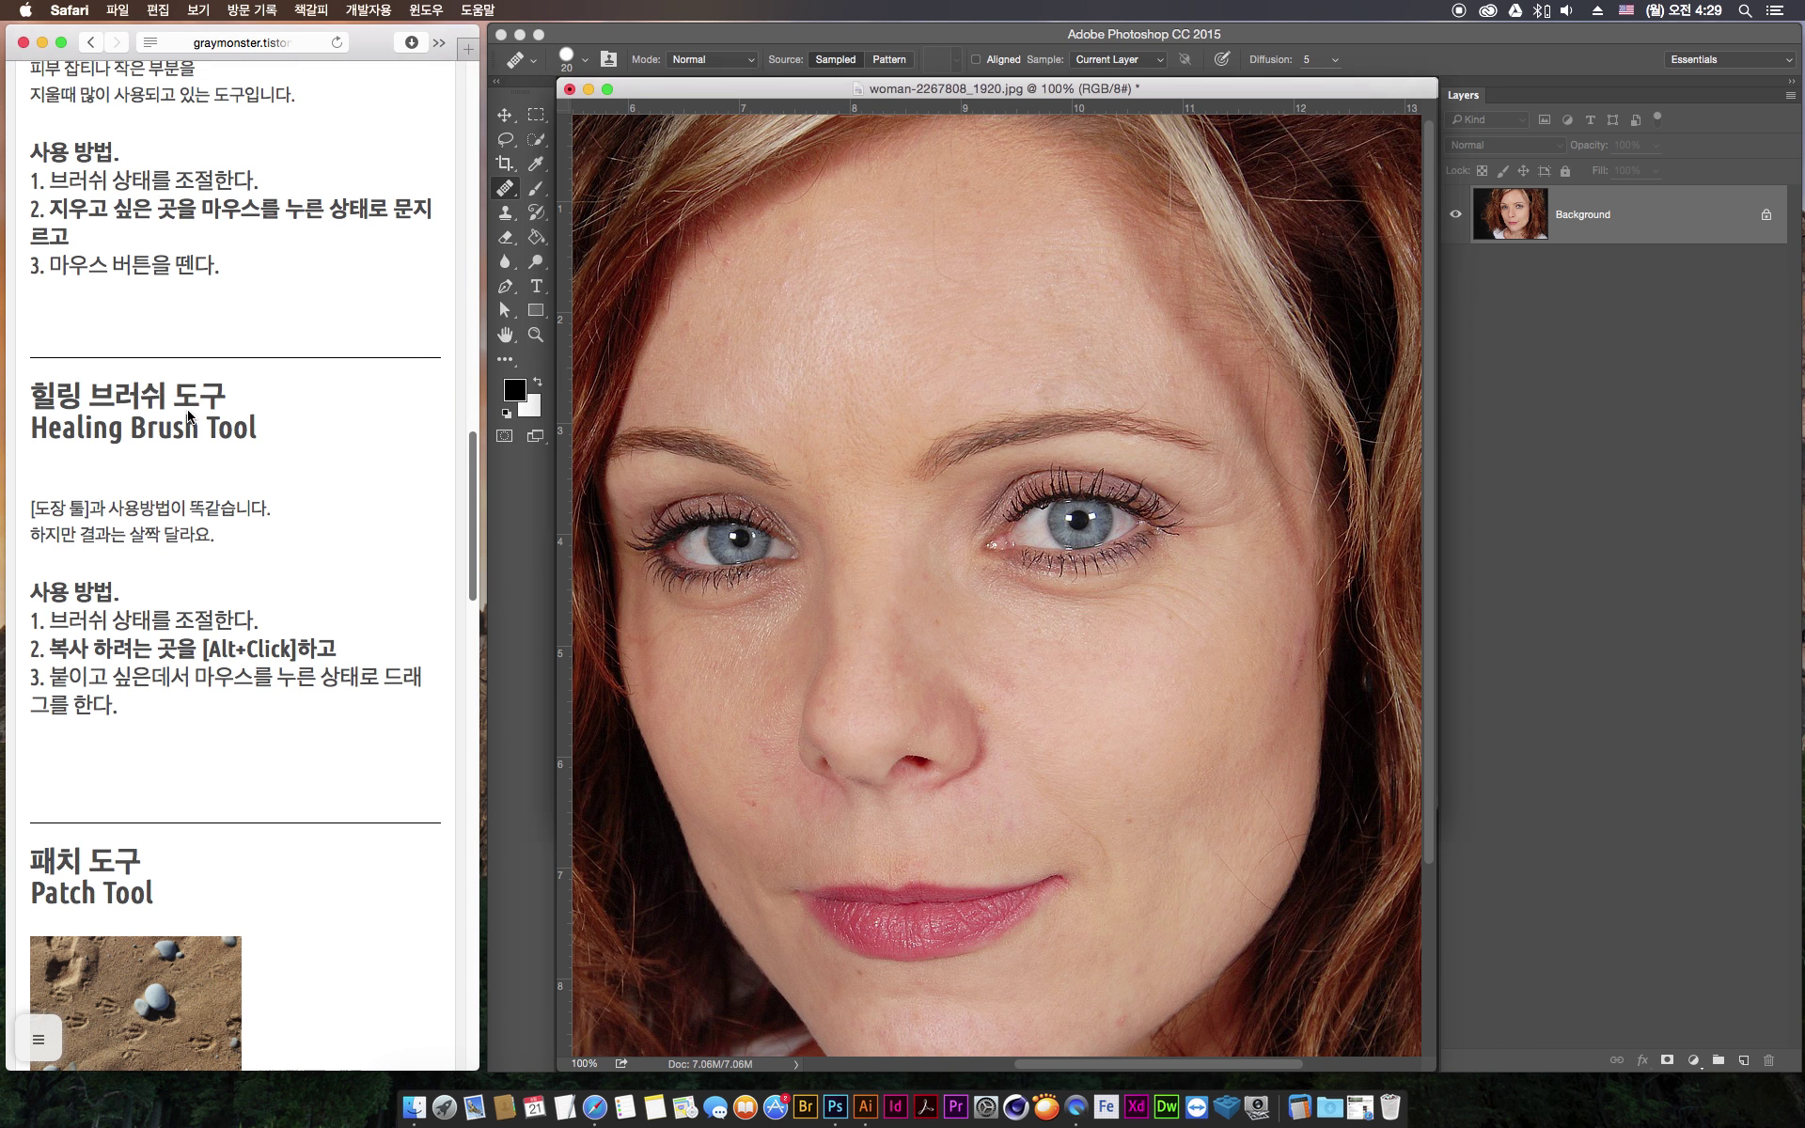
mouse_move(227, 399)
mouse_down()
mouse_move(37, 401)
mouse_move(116, 431)
mouse_move(235, 439)
mouse_up()
click(234, 439)
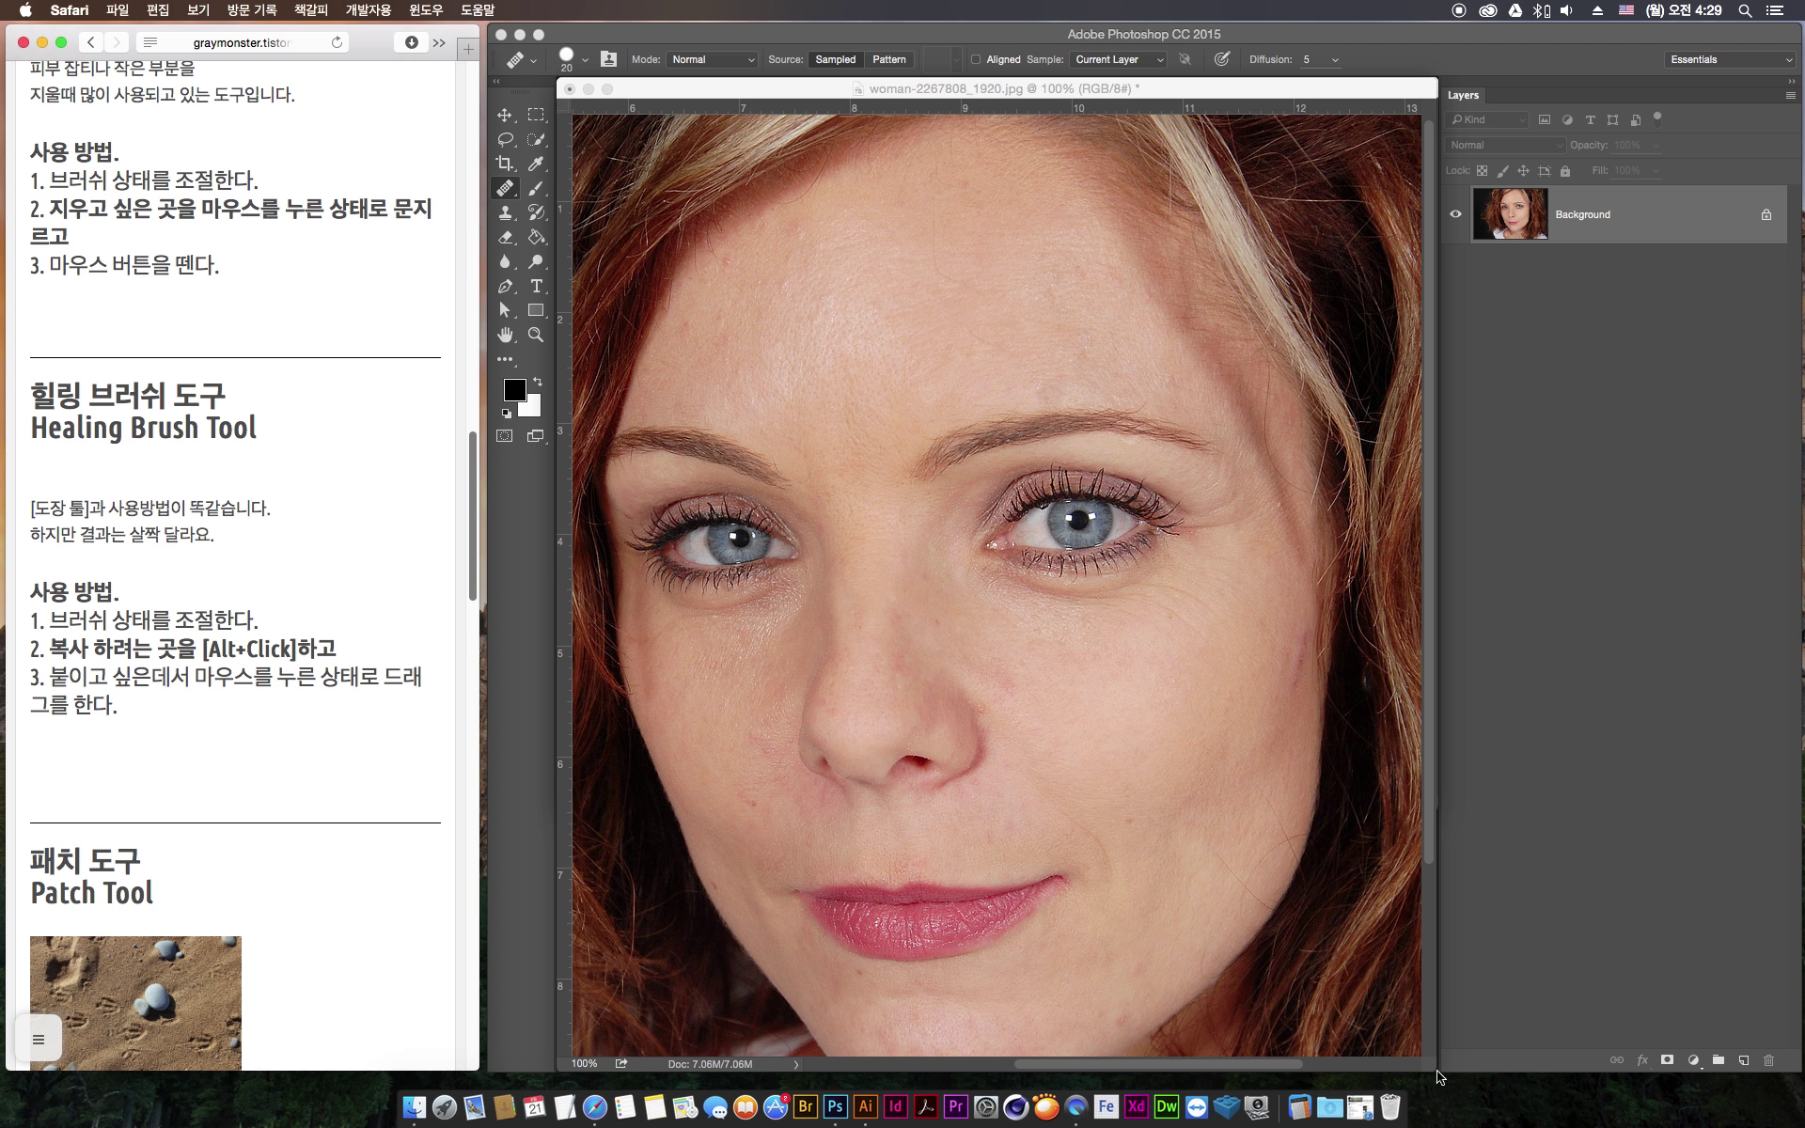
drag(1436, 1072, 1233, 1027)
click(474, 500)
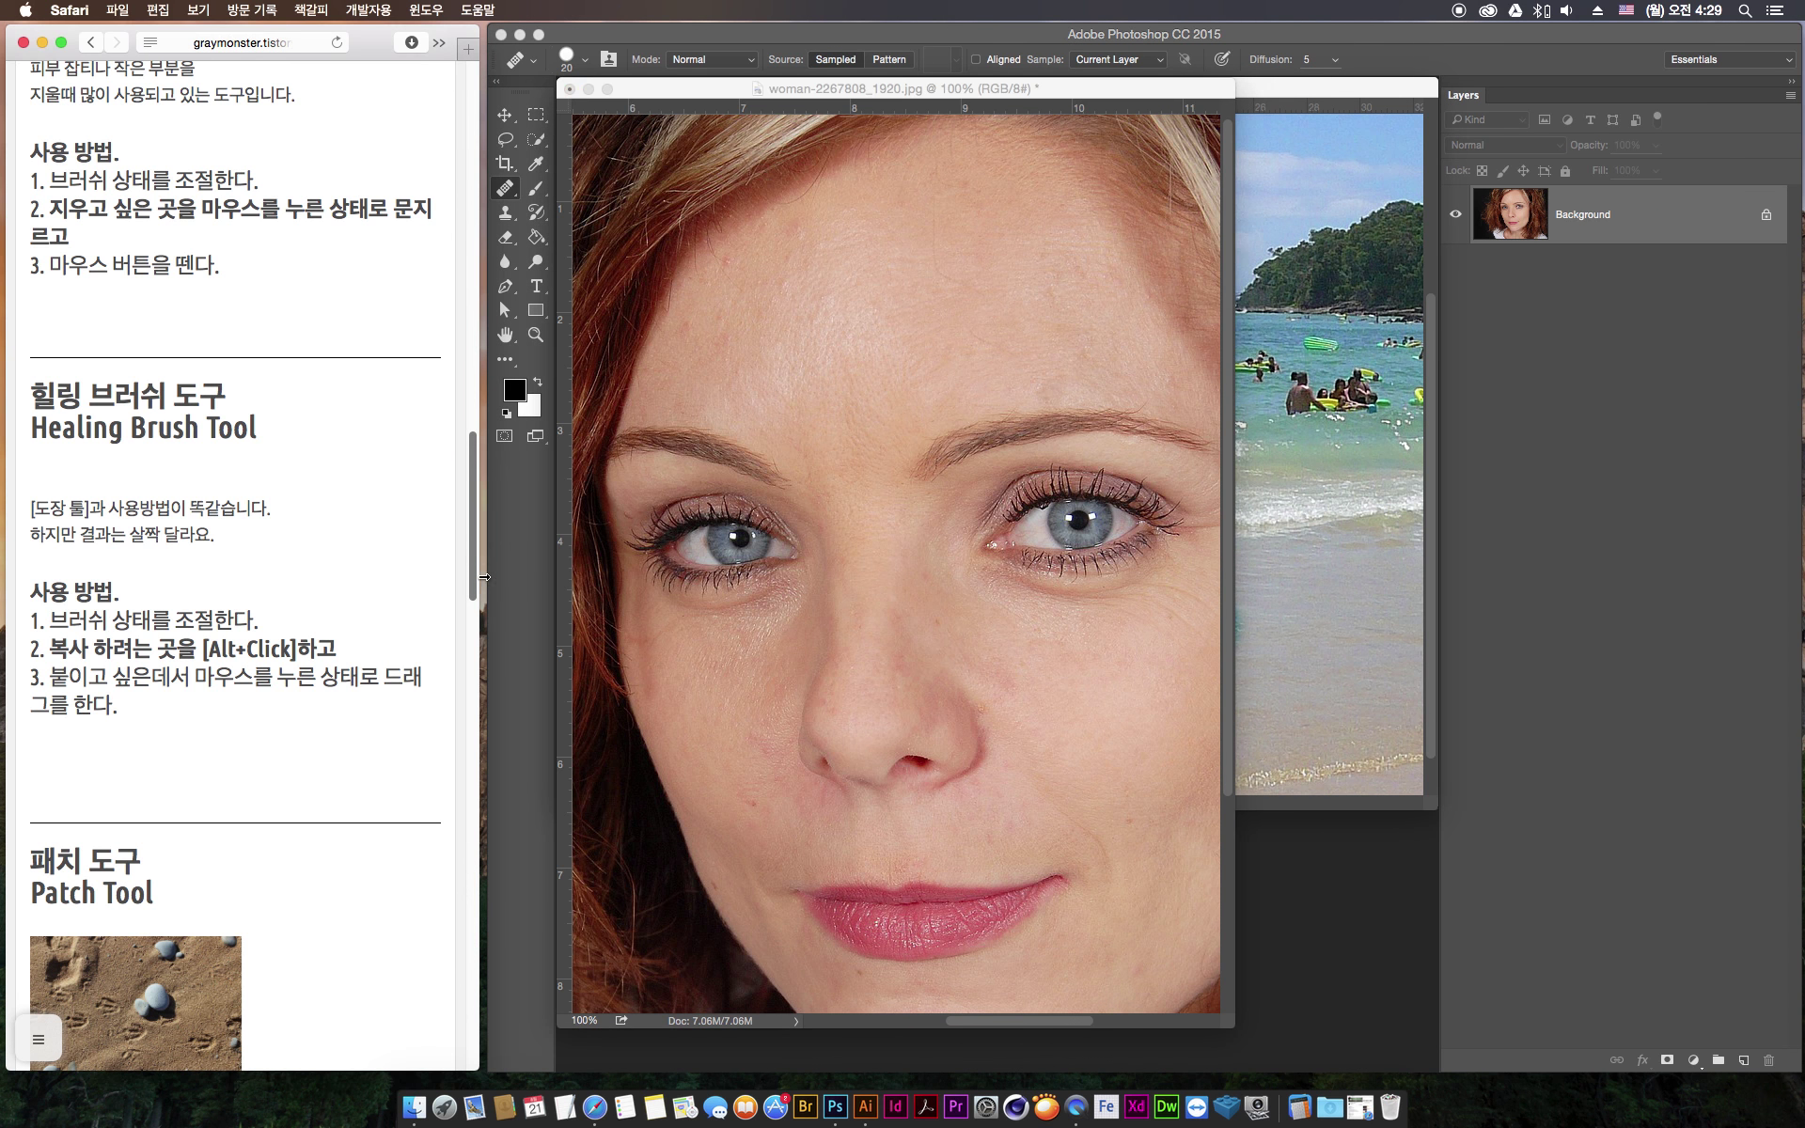
scroll(468, 564, down, 10)
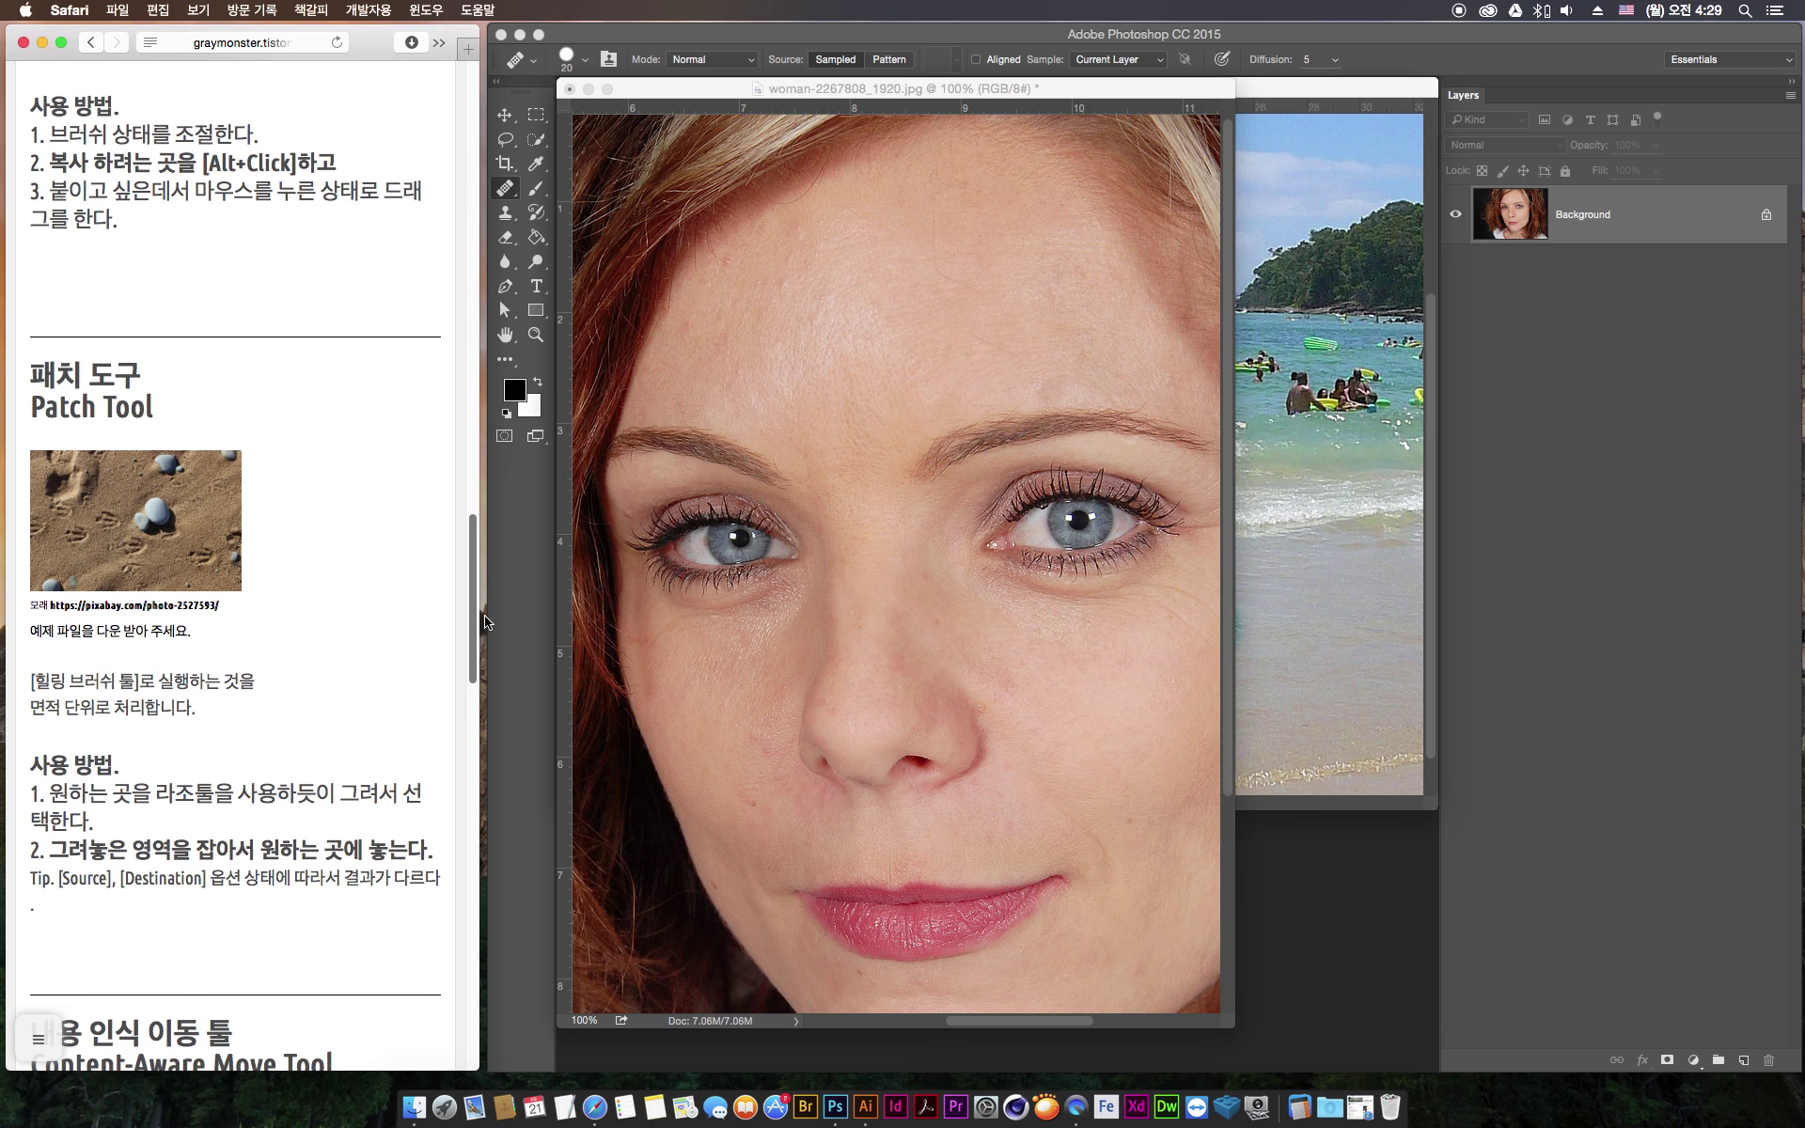
Minimize the portrait window and undo the healed and cloned floats on the beach photo's sand
click(1329, 567)
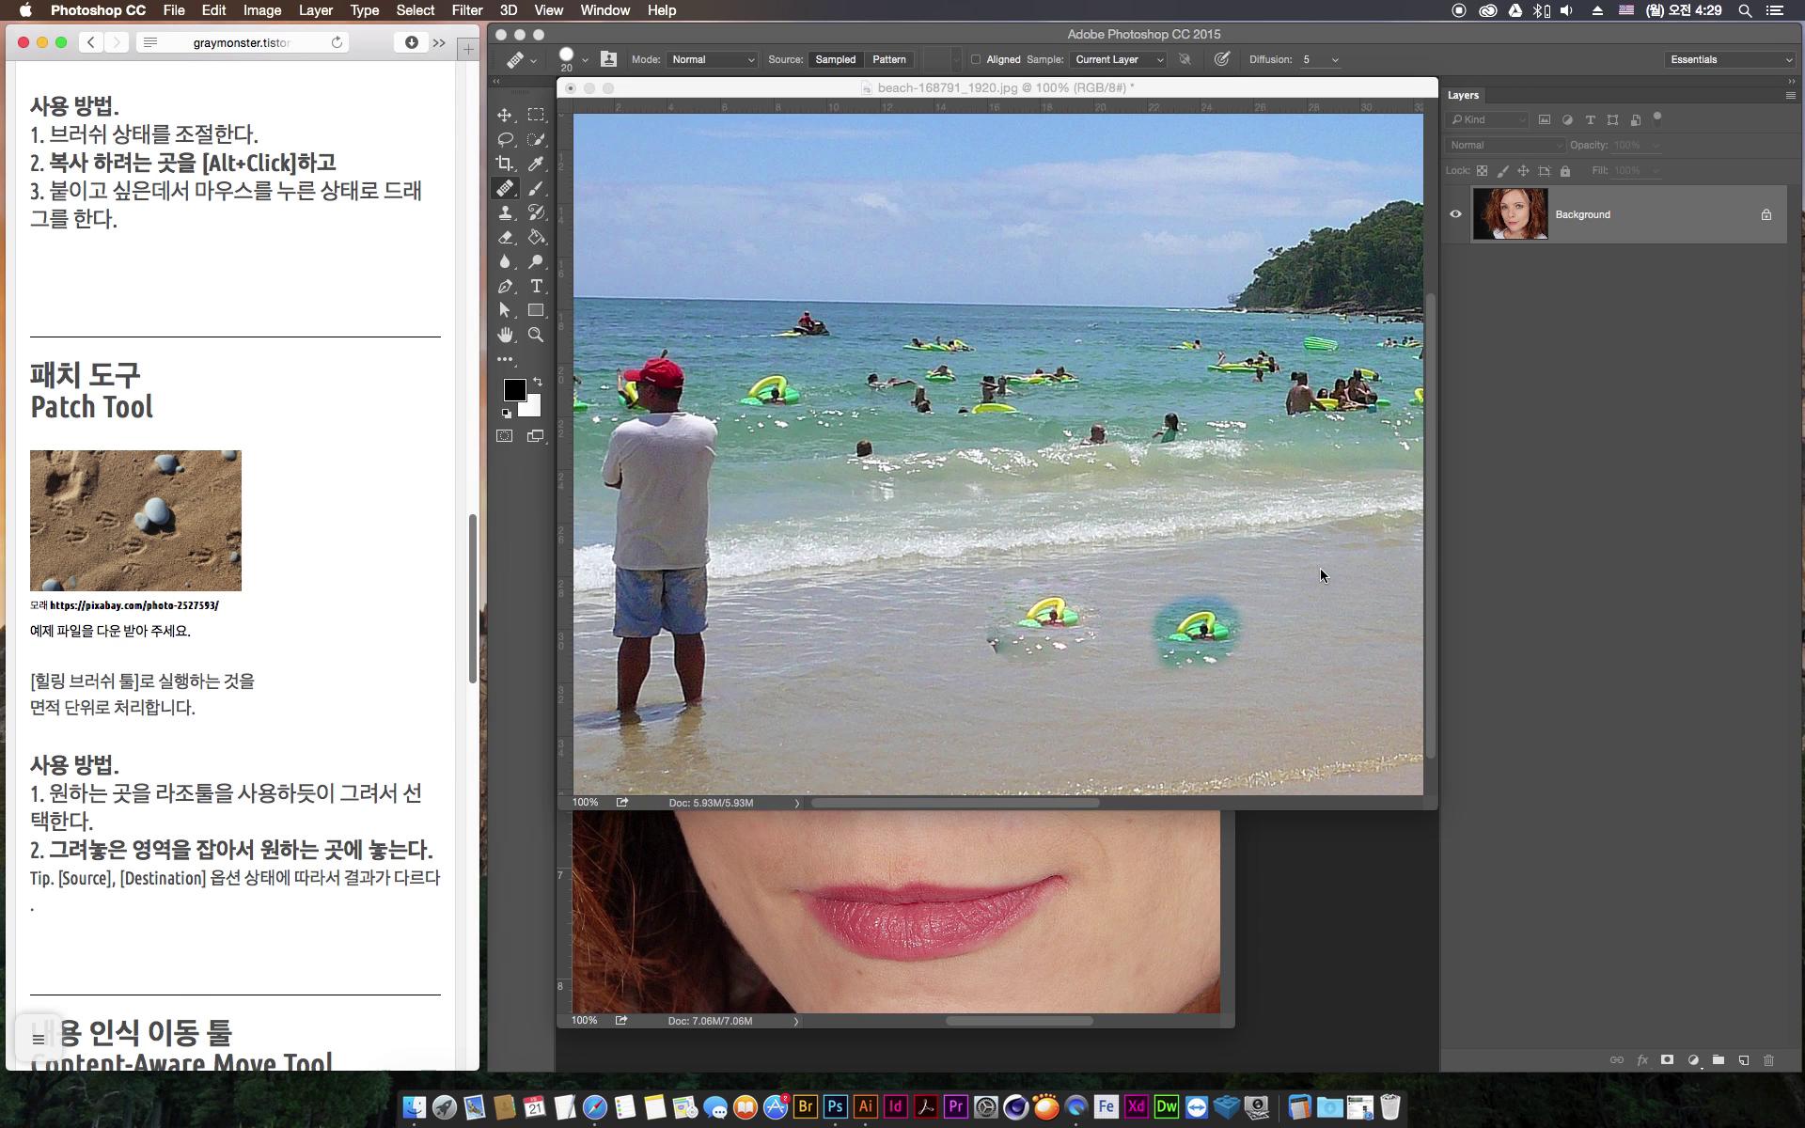
click(1089, 922)
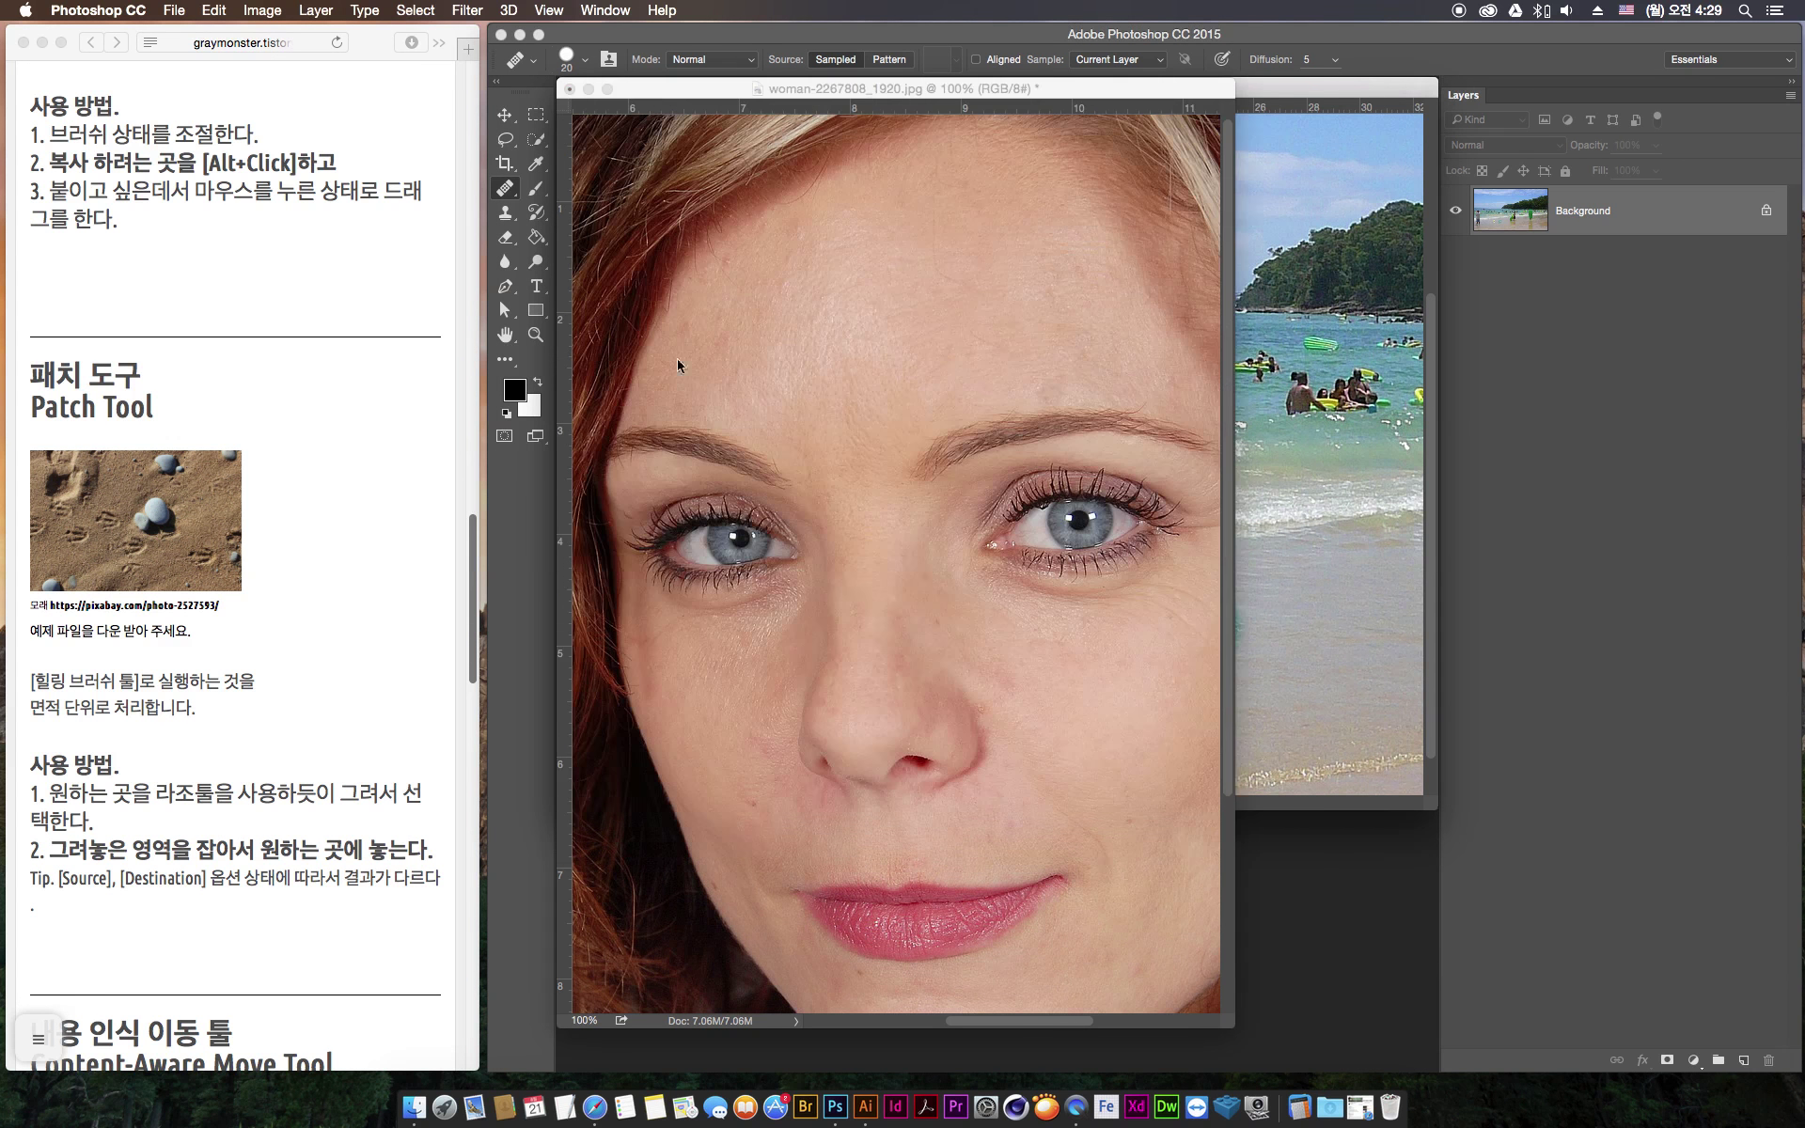
click(571, 87)
click(506, 188)
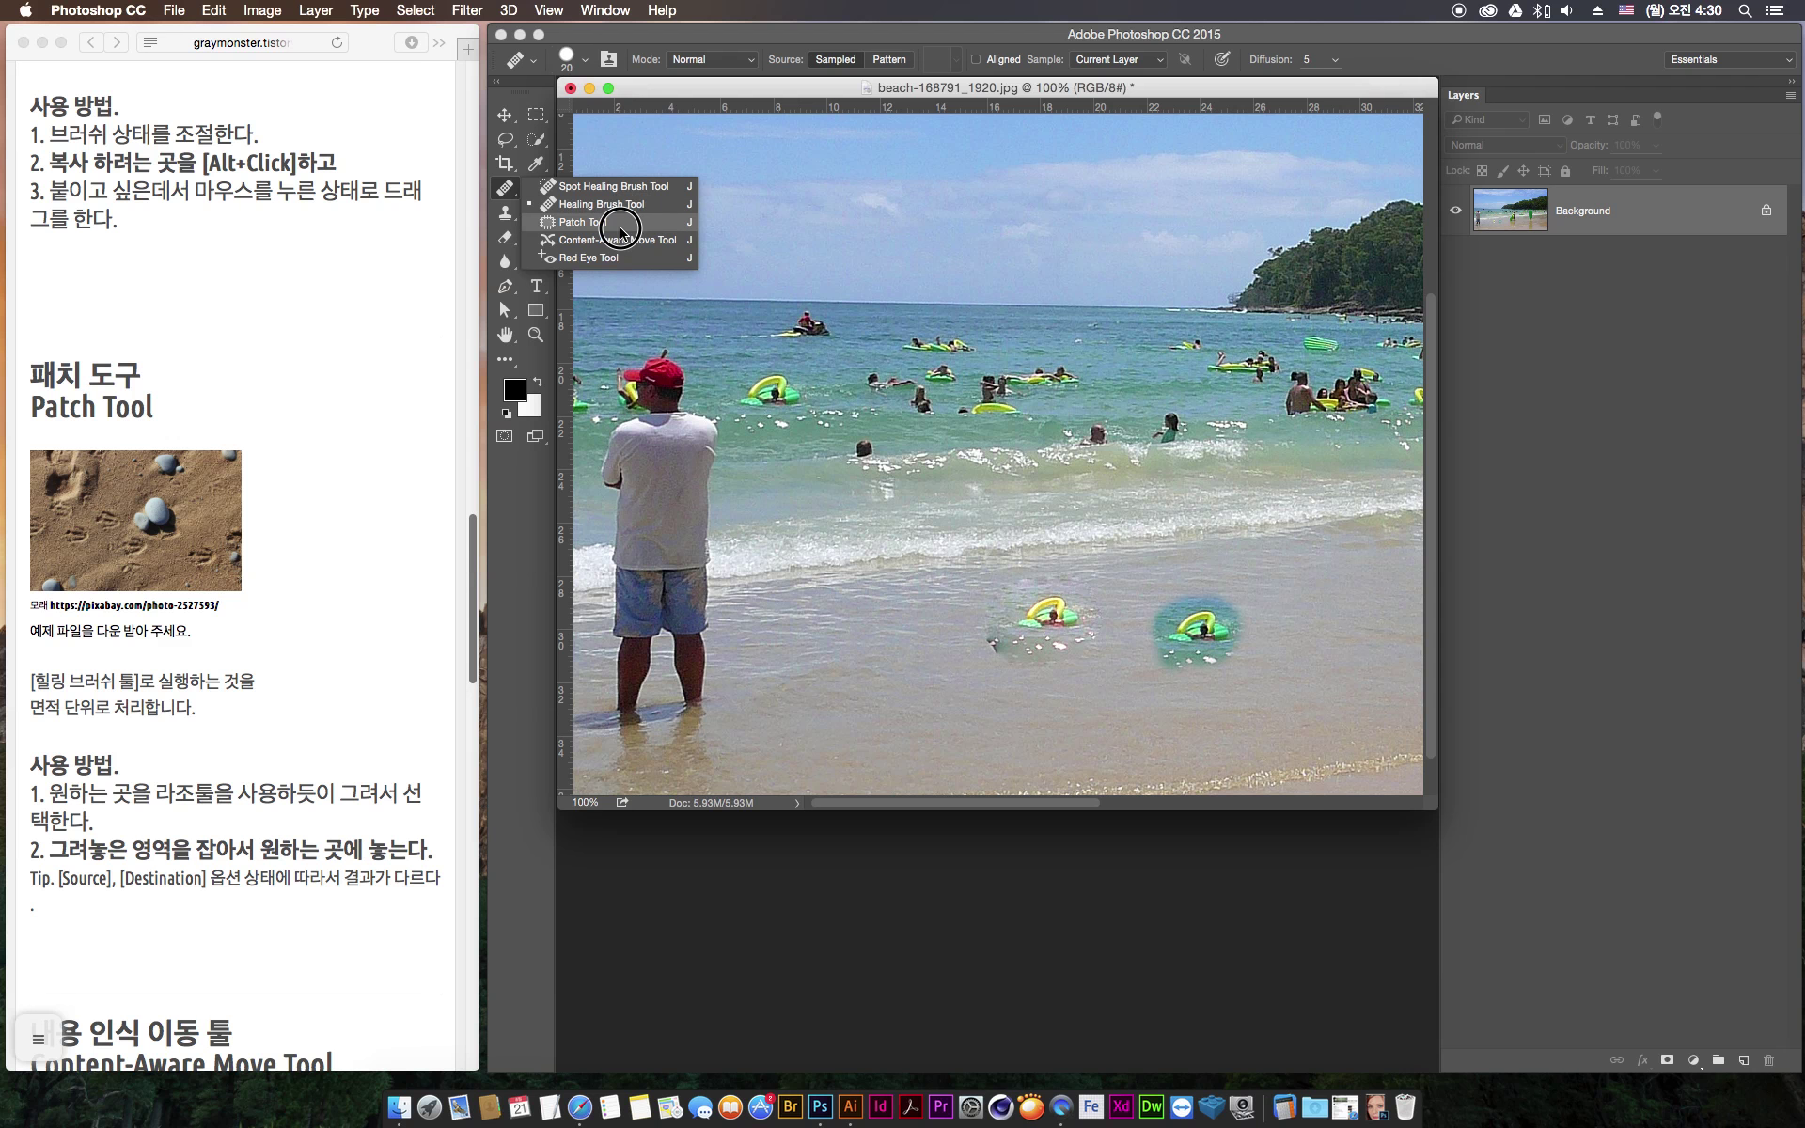
drag(623, 229, 708, 86)
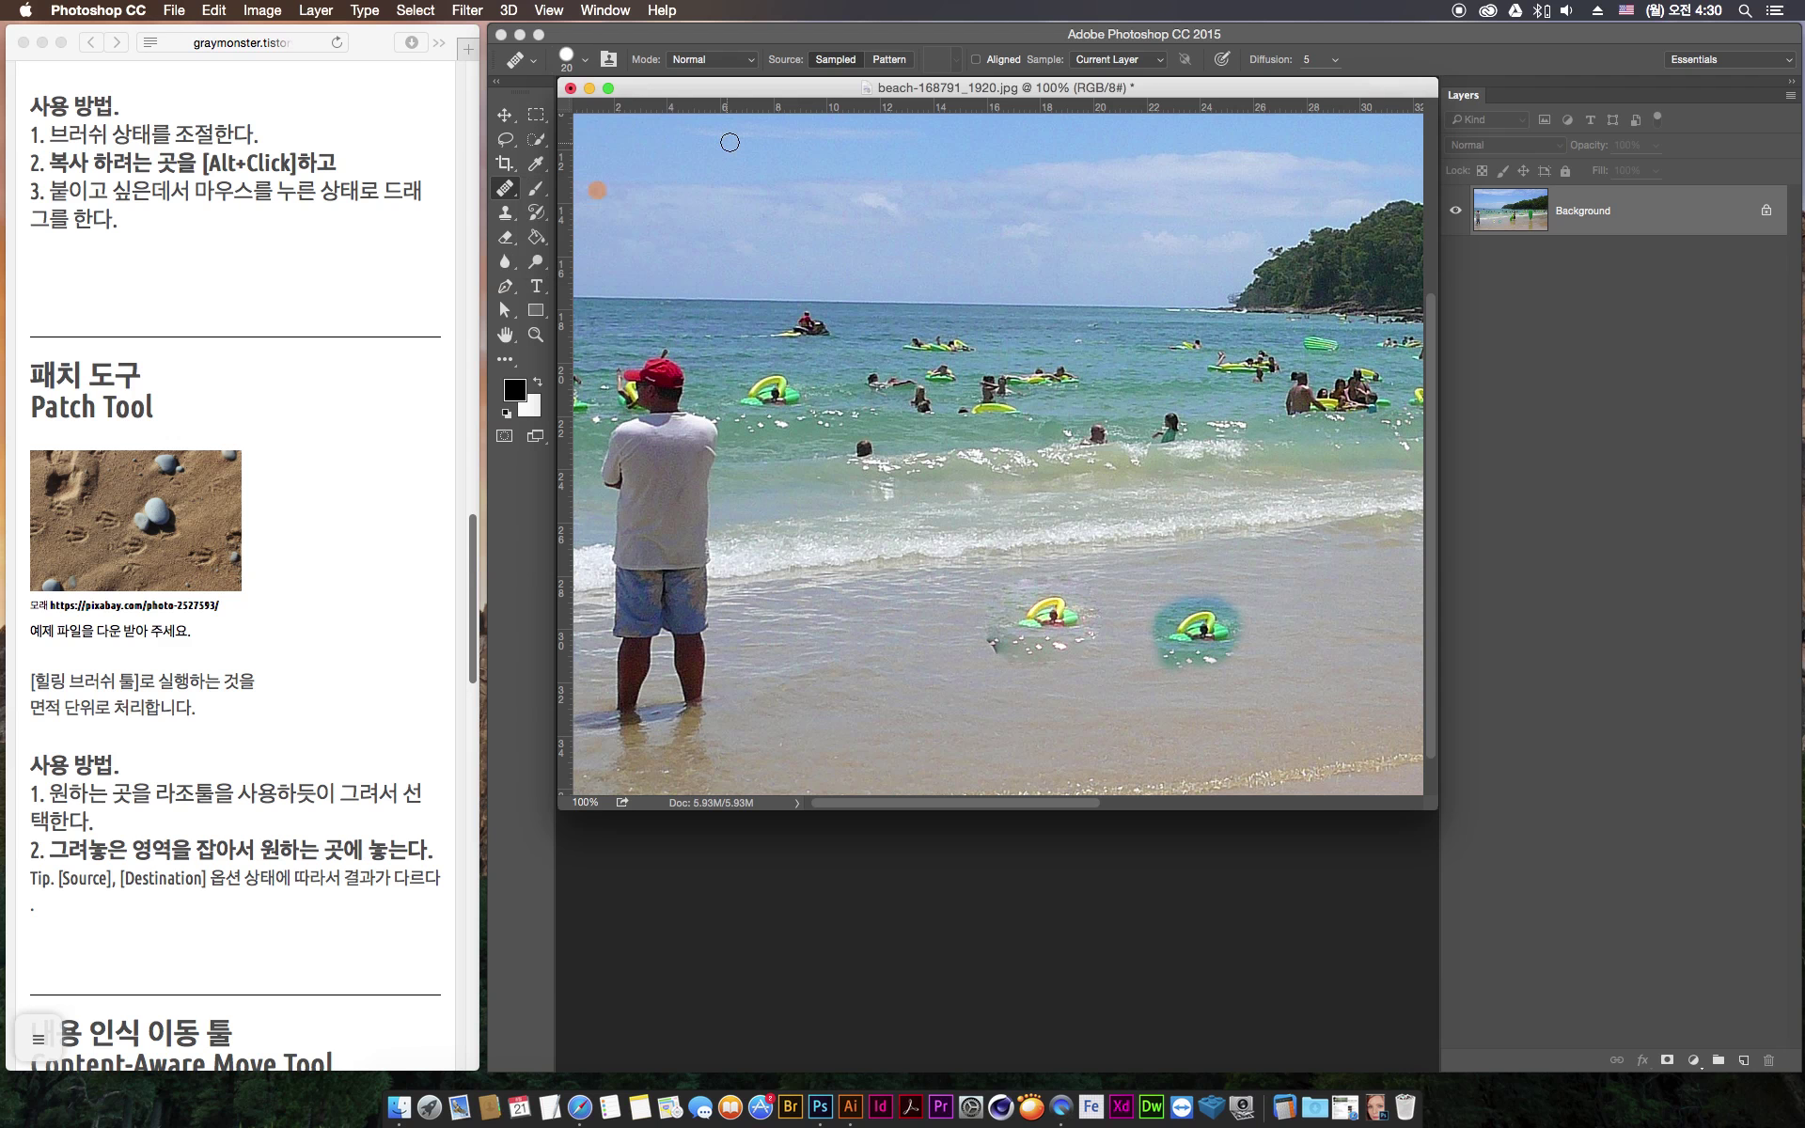
key(super+alt+z)
key(super+alt+z)
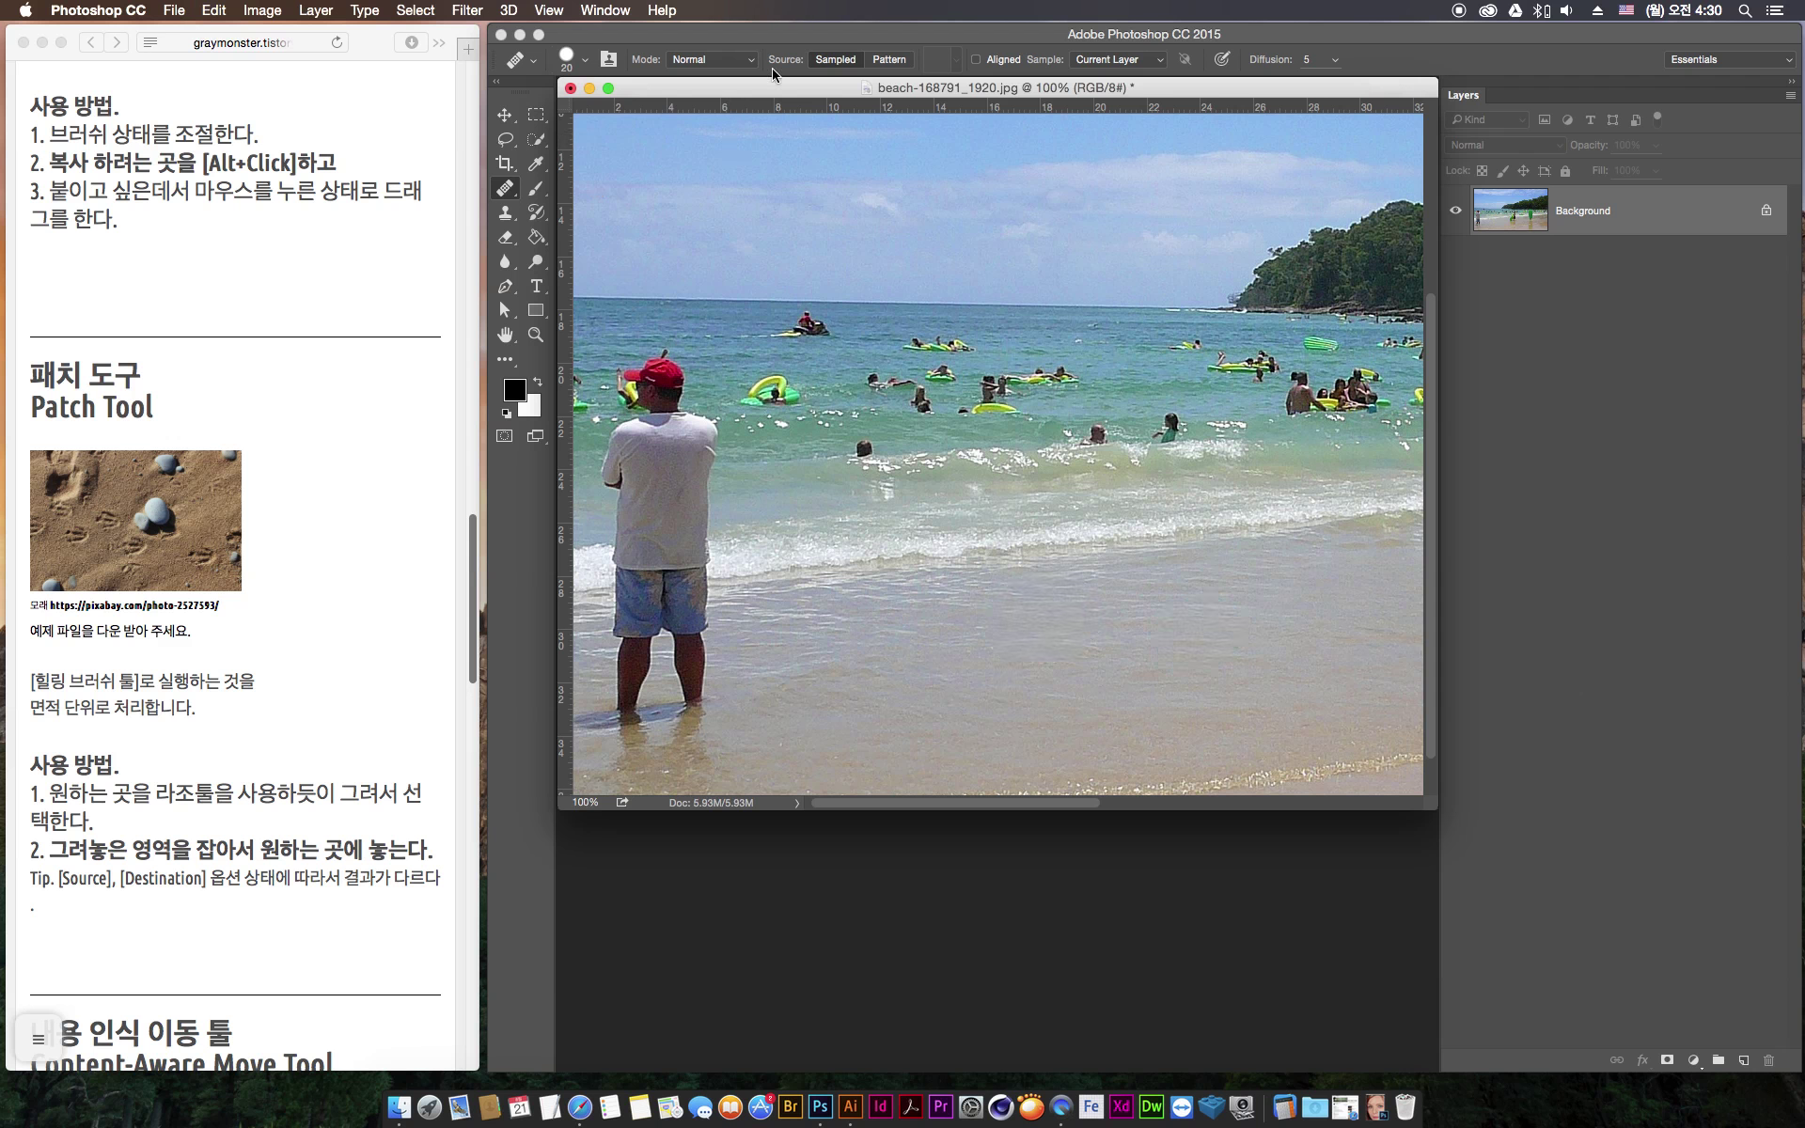
Copy the yellow-green float near the man onto the sky and the wet sand with the Patch Tool in Destination mode
mouse_move(514, 194)
mouse_down()
mouse_move(630, 202)
mouse_move(566, 229)
mouse_up()
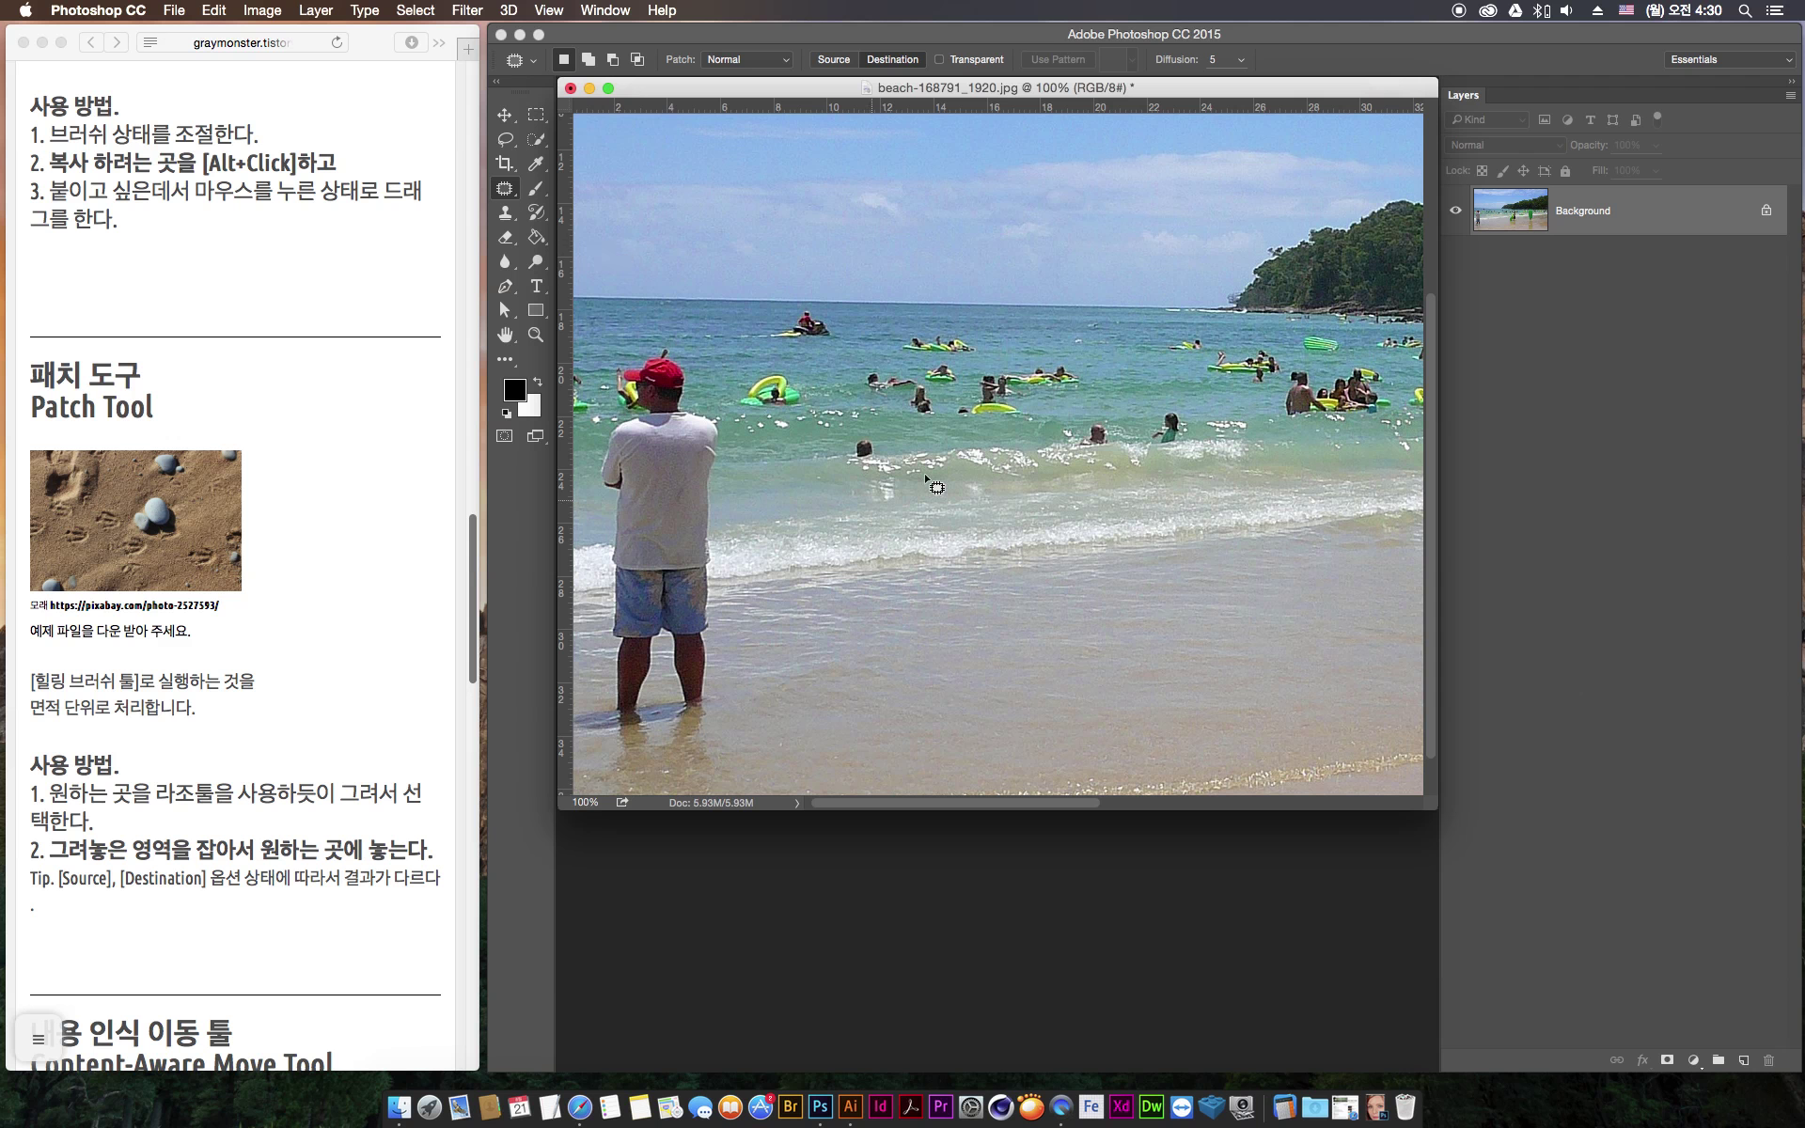
mouse_move(777, 433)
mouse_down()
mouse_move(824, 400)
mouse_move(811, 357)
mouse_move(754, 350)
mouse_move(728, 370)
mouse_move(759, 458)
mouse_up()
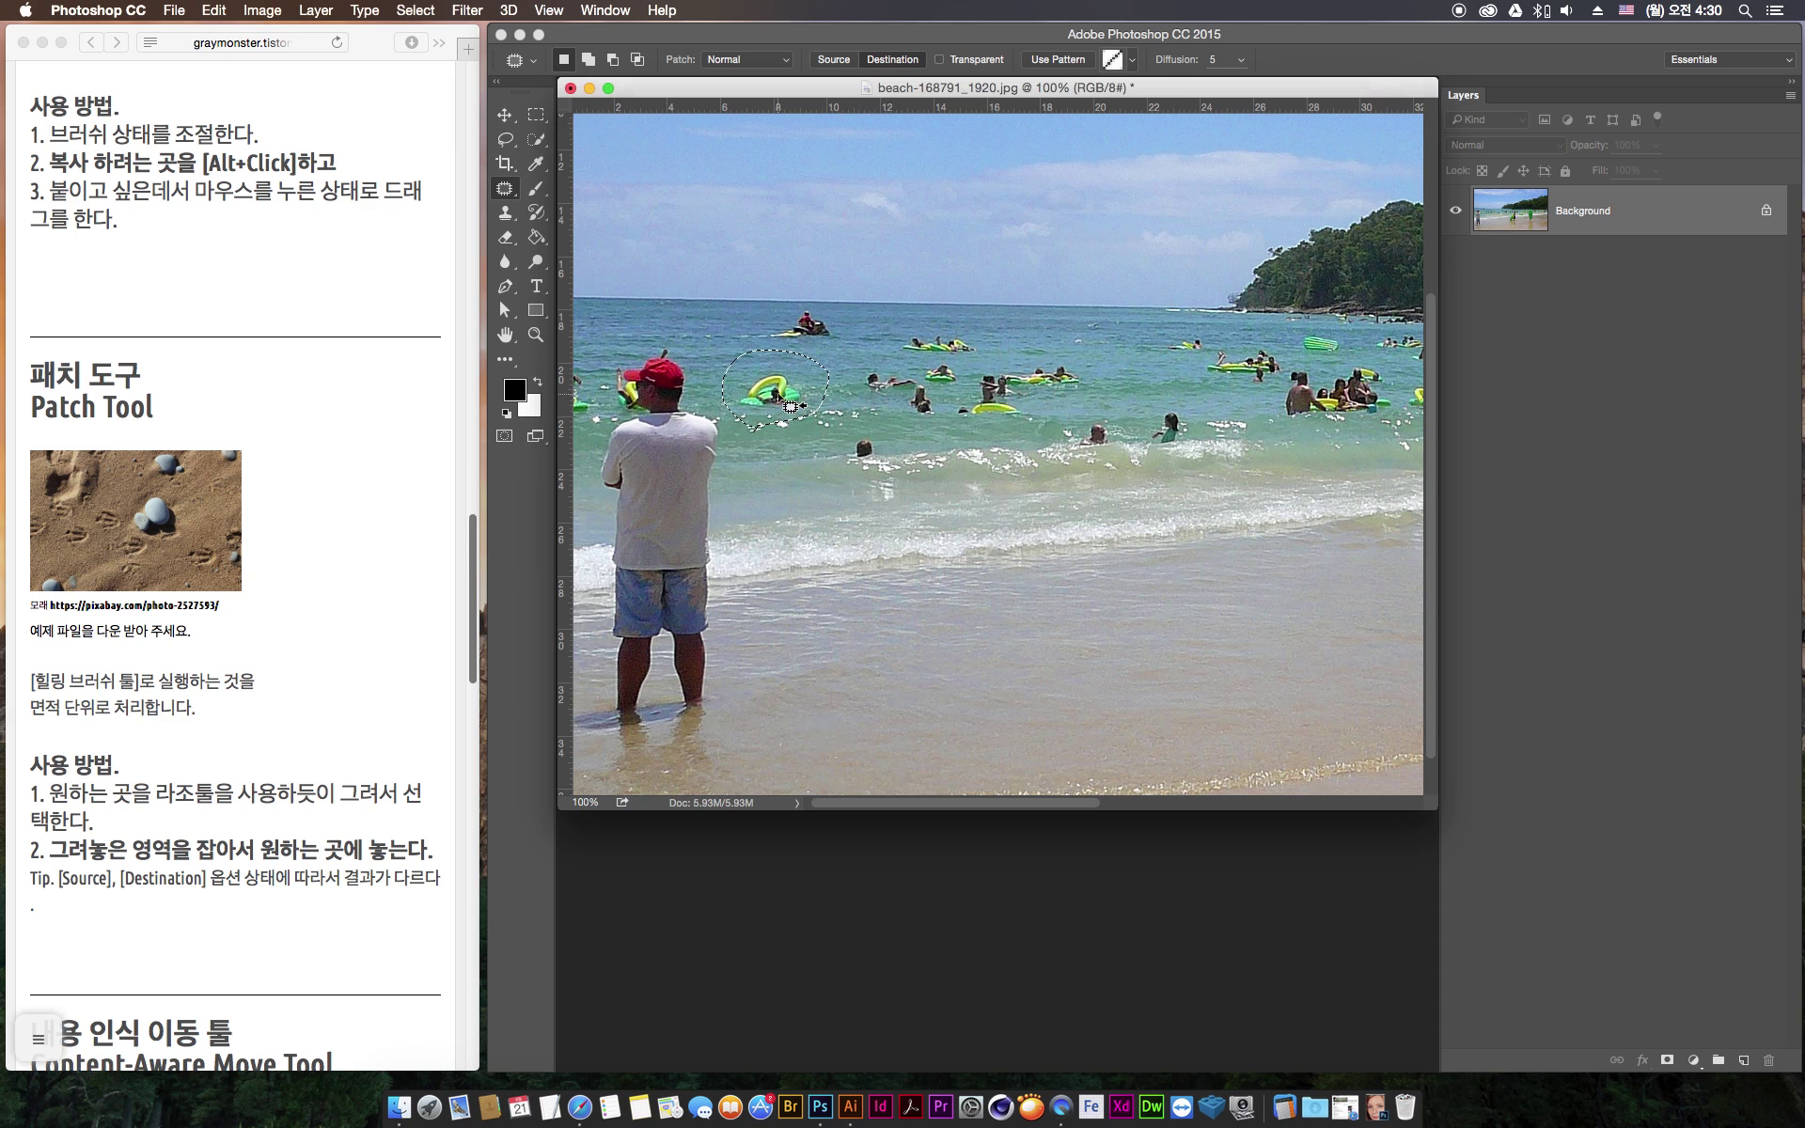
drag(774, 399, 943, 247)
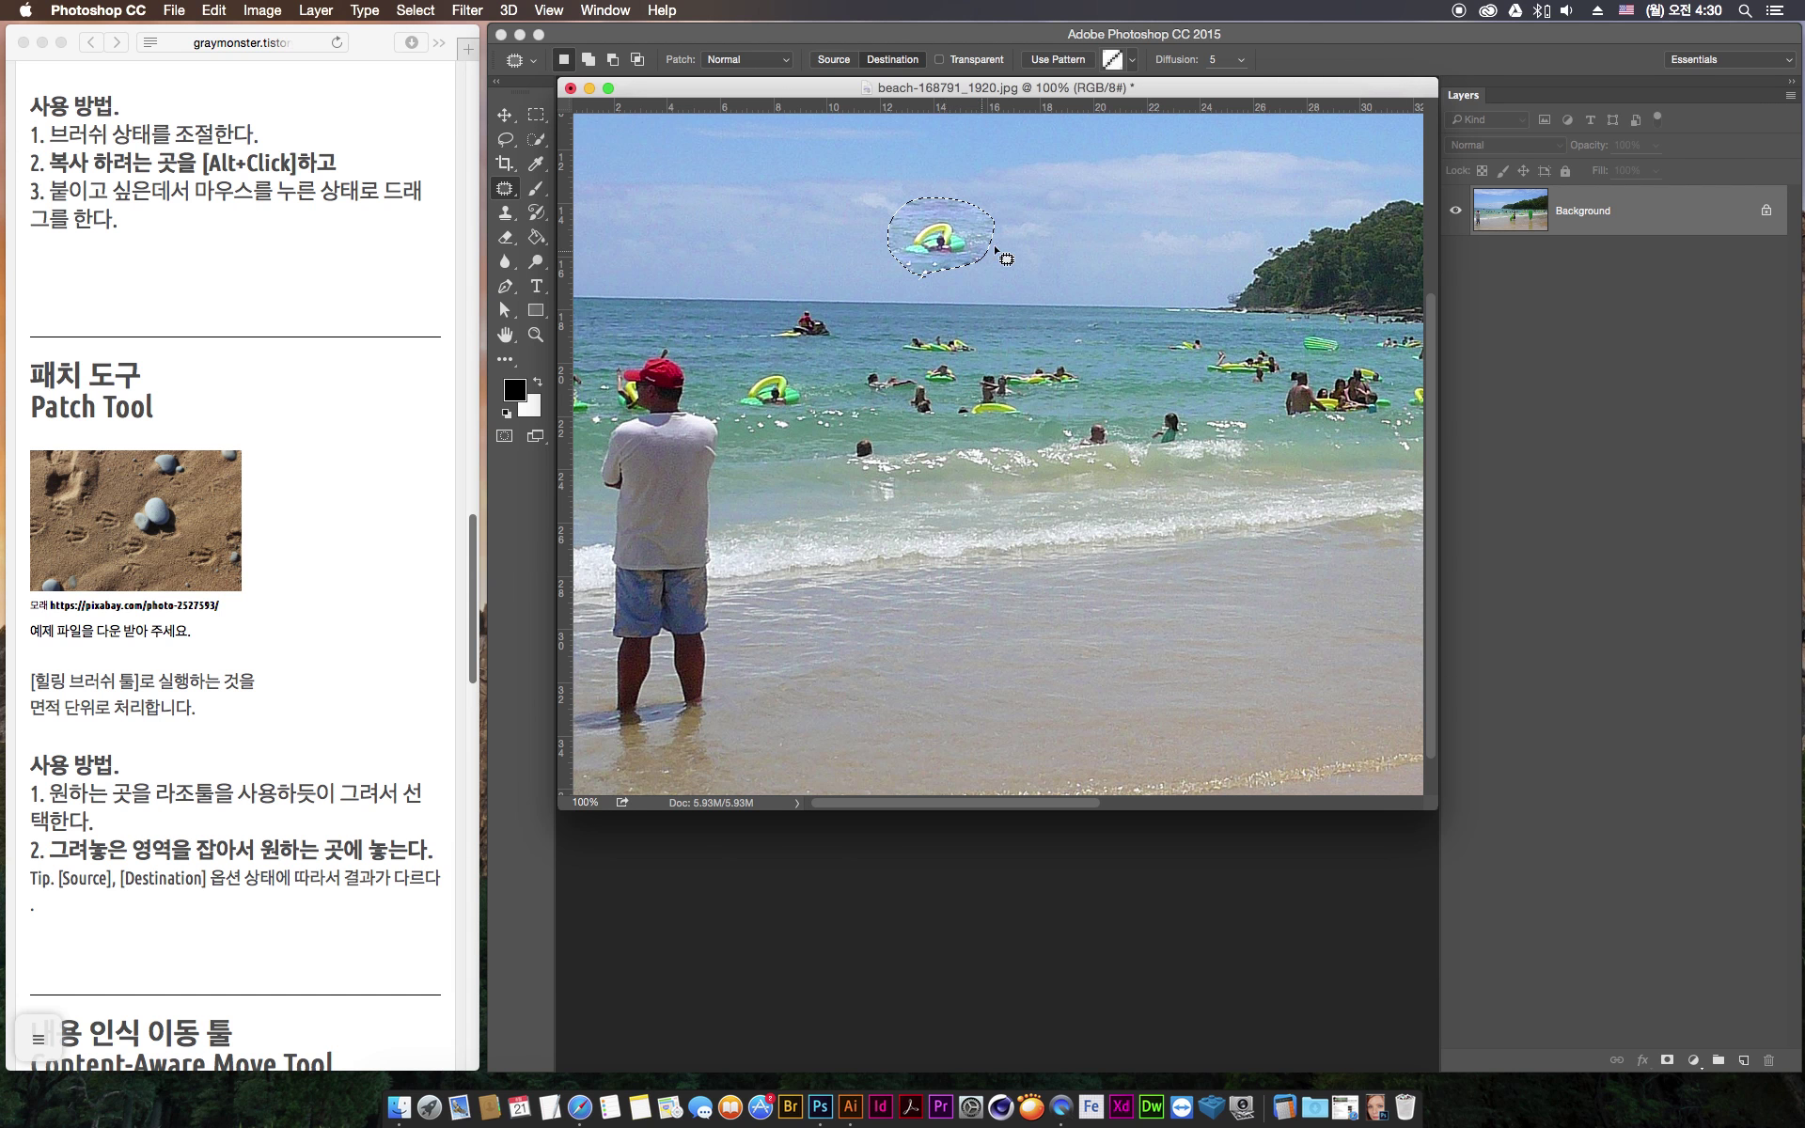
click(762, 428)
mouse_move(758, 427)
mouse_down()
mouse_move(811, 412)
mouse_move(938, 464)
mouse_move(1166, 629)
mouse_up()
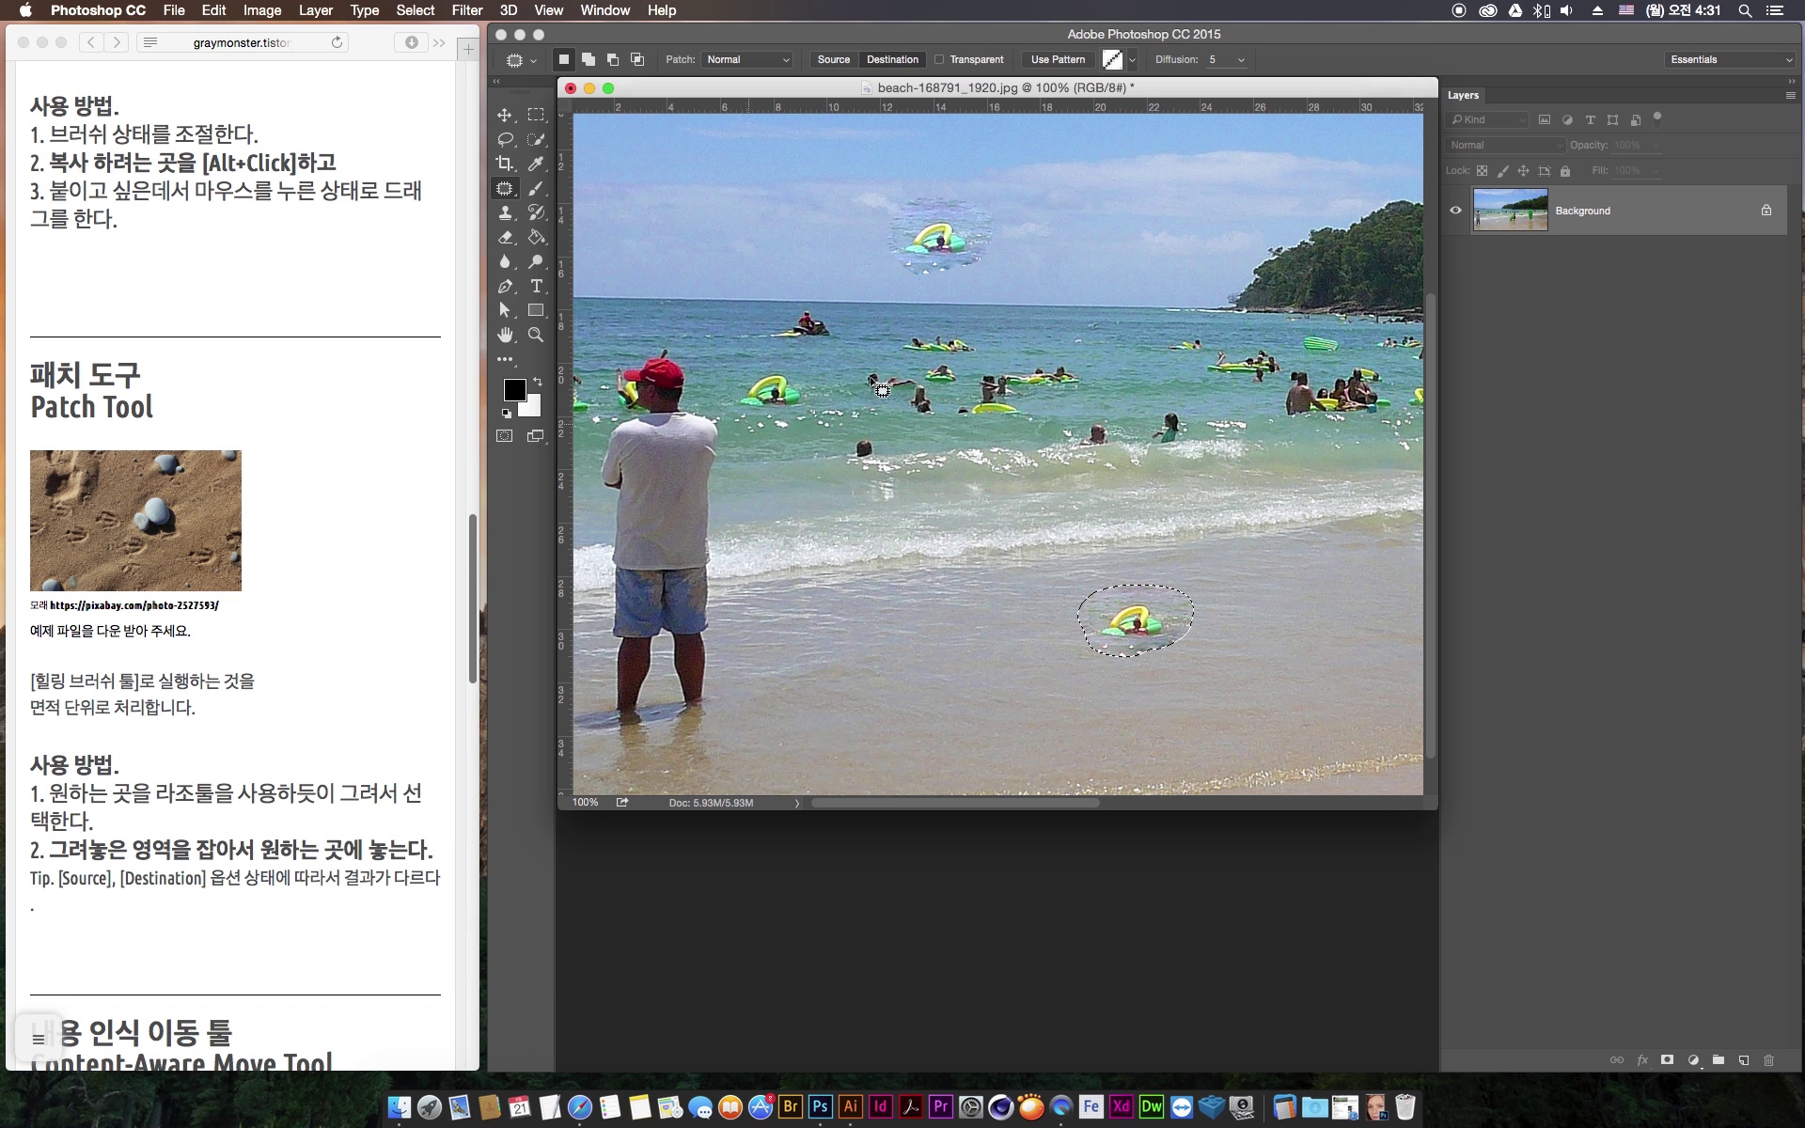
Patch a copy of the float in among the swimmers, and cover the original float with a patch of clean water
mouse_move(769, 433)
mouse_down()
mouse_move(820, 420)
mouse_move(840, 387)
mouse_move(811, 349)
mouse_move(766, 348)
mouse_move(719, 390)
mouse_move(735, 422)
mouse_move(790, 433)
mouse_move(786, 410)
mouse_move(829, 397)
mouse_move(1082, 392)
mouse_move(1109, 357)
mouse_move(1056, 404)
mouse_up()
click(986, 550)
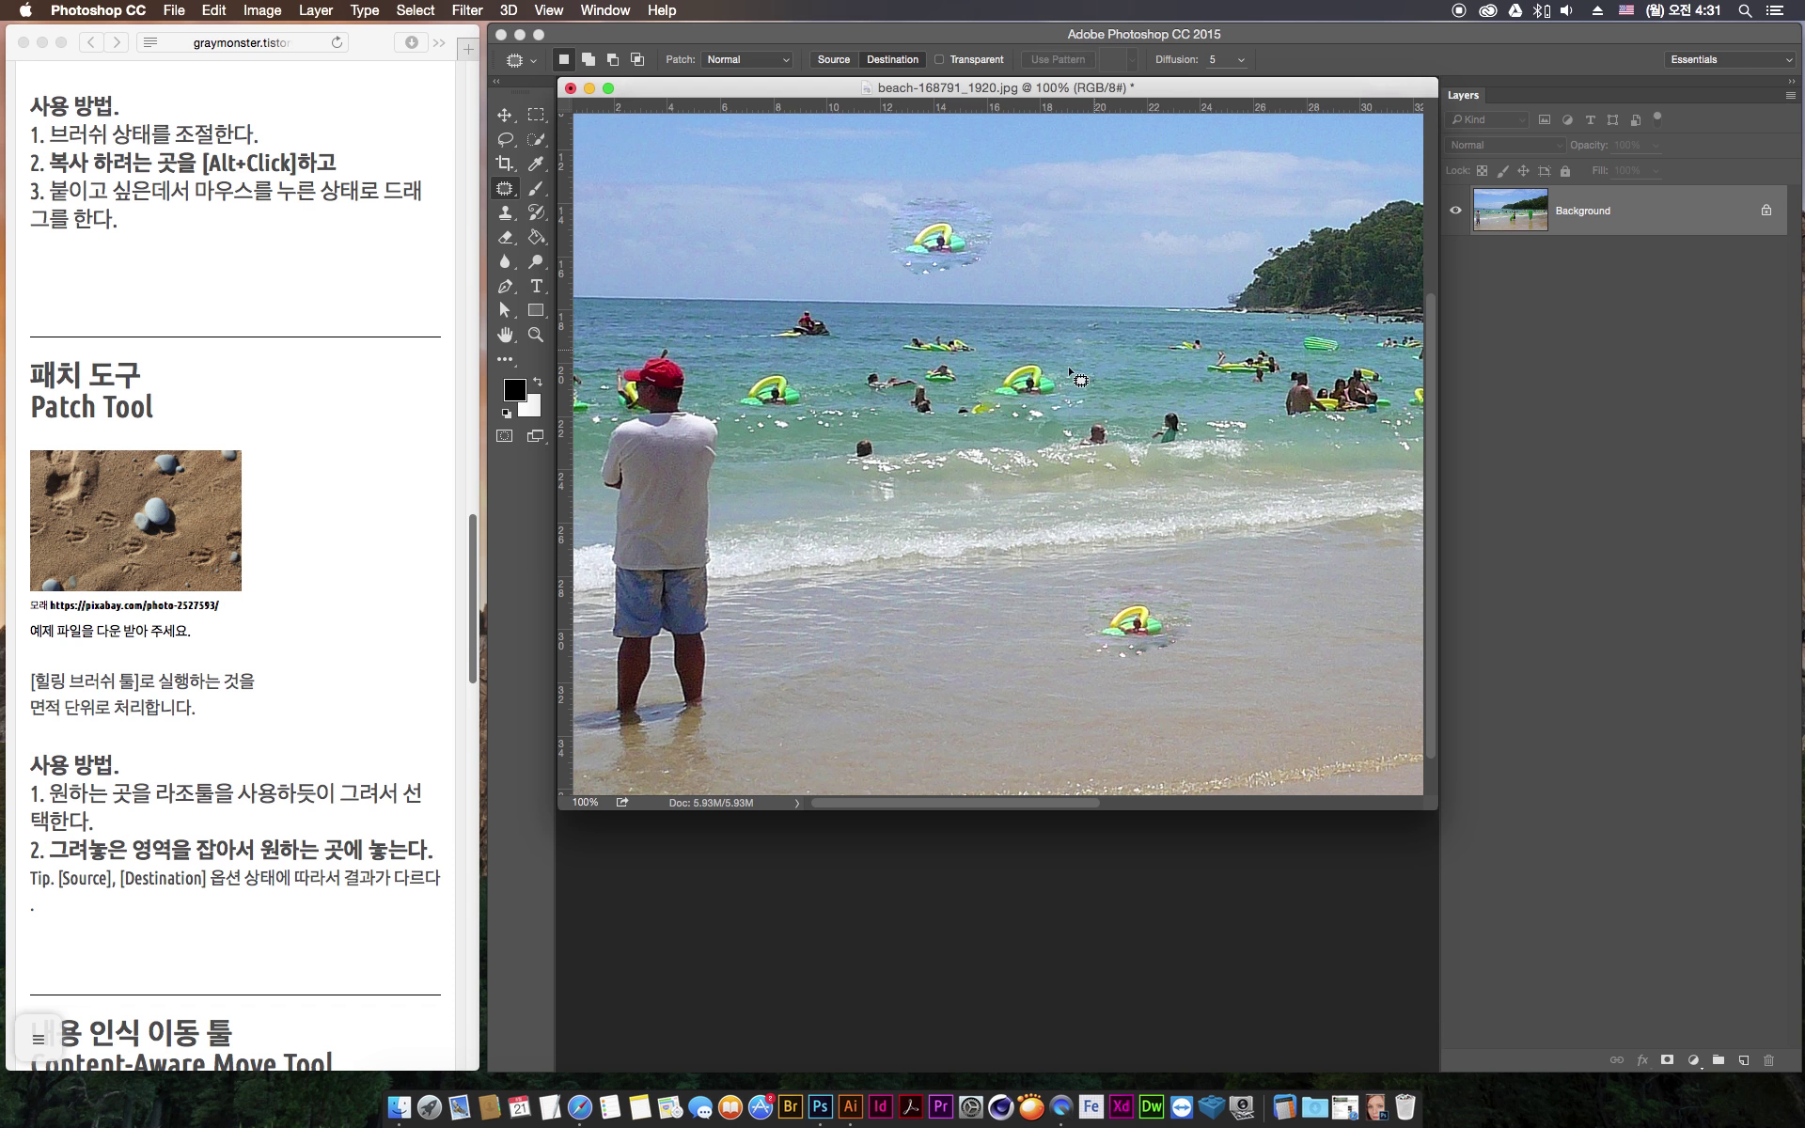
mouse_move(1079, 341)
mouse_down()
mouse_move(1113, 407)
mouse_move(1163, 402)
mouse_move(1170, 376)
mouse_move(1136, 316)
mouse_move(1072, 324)
mouse_move(1078, 343)
mouse_up()
drag(1133, 403, 801, 415)
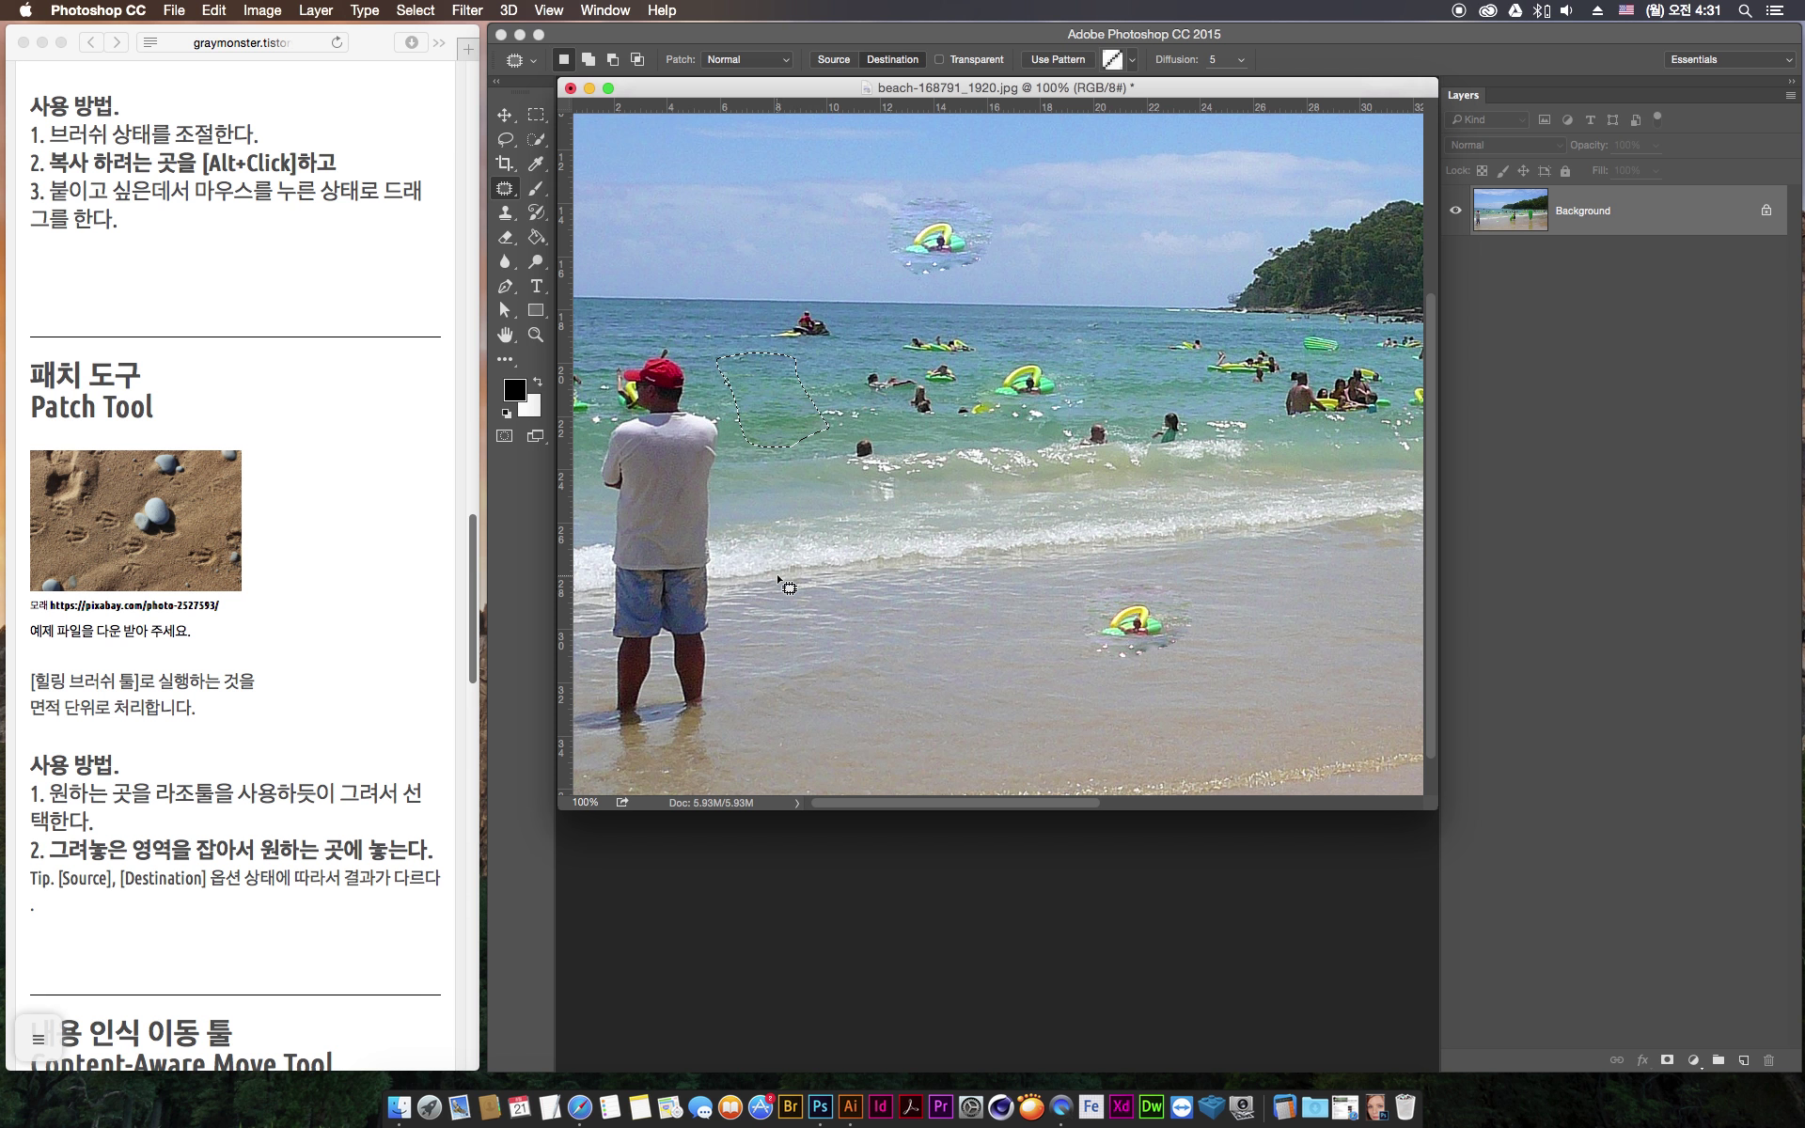
Undo all the Patch Tool edits on the beach photo's sky, sand and water
key(super+z)
key(alt+super+z)
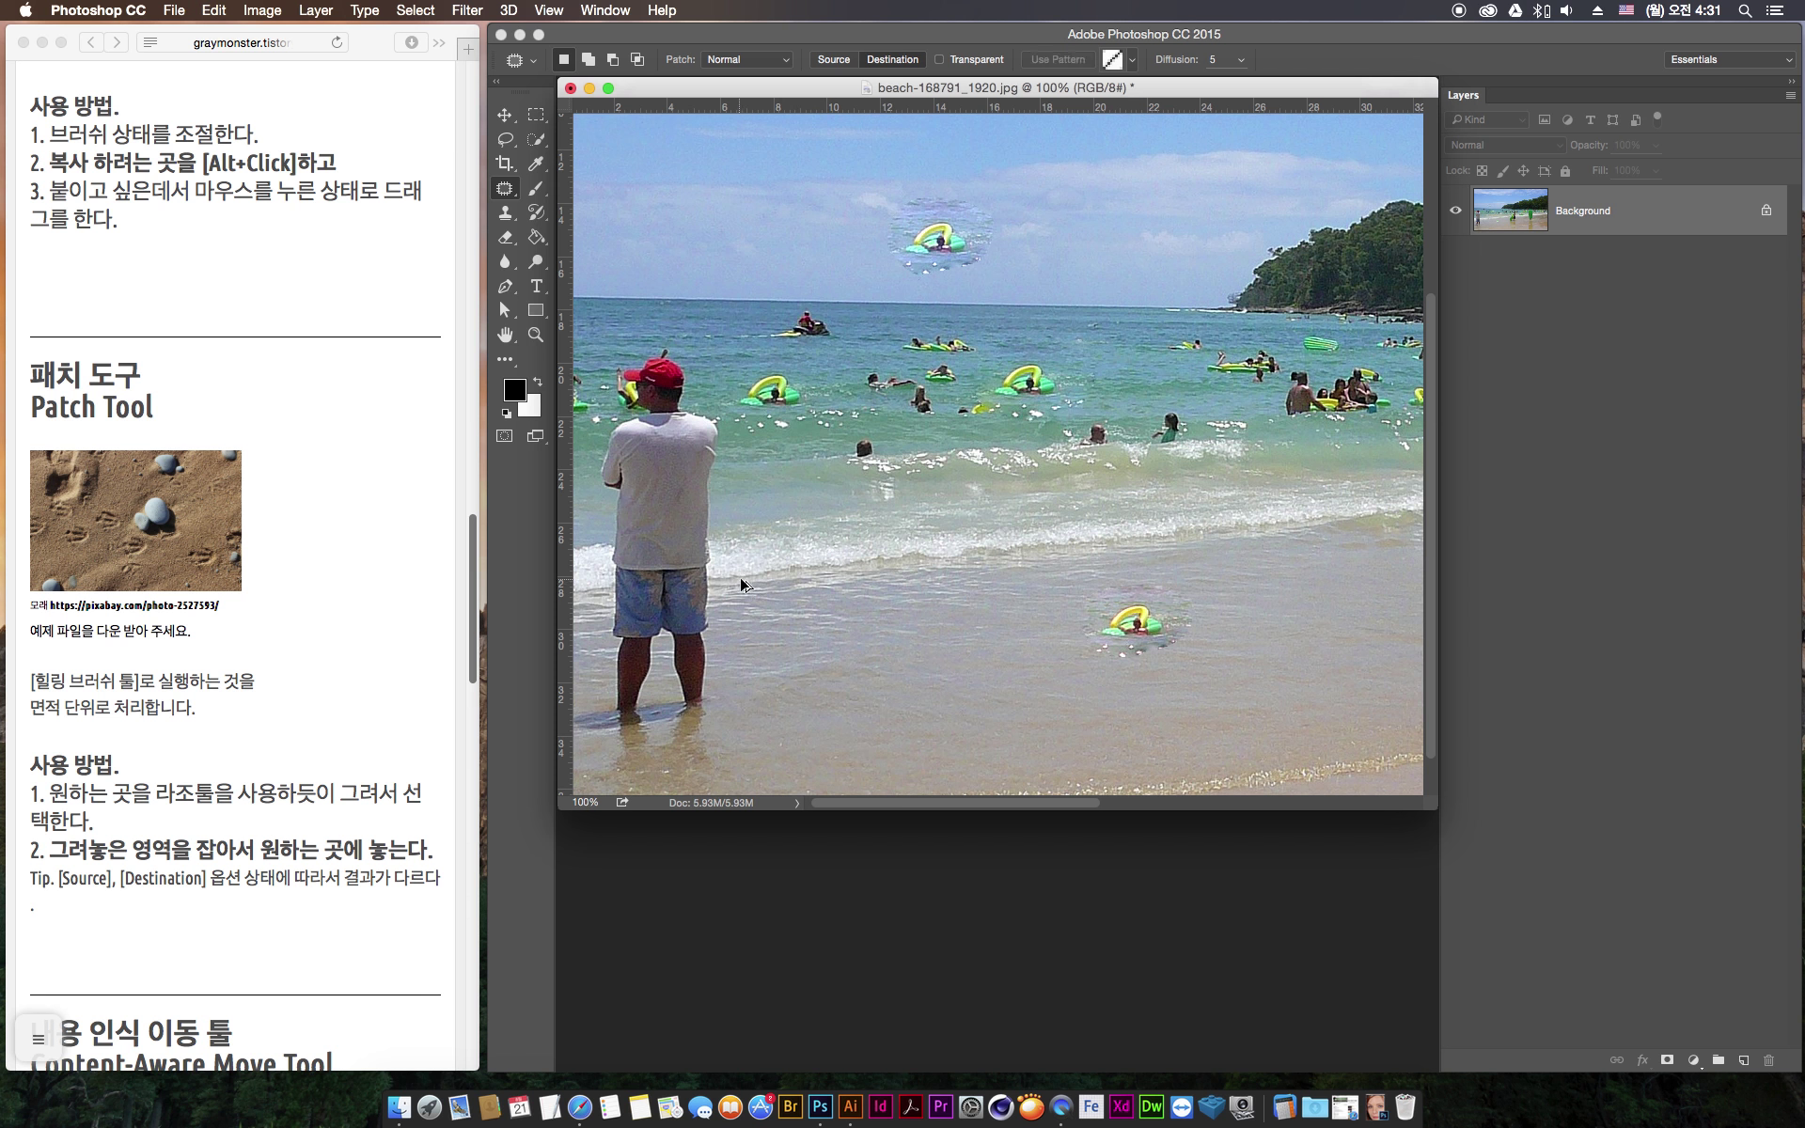
key(alt+super+z)
key(alt+super+z)
key(alt+super+z)
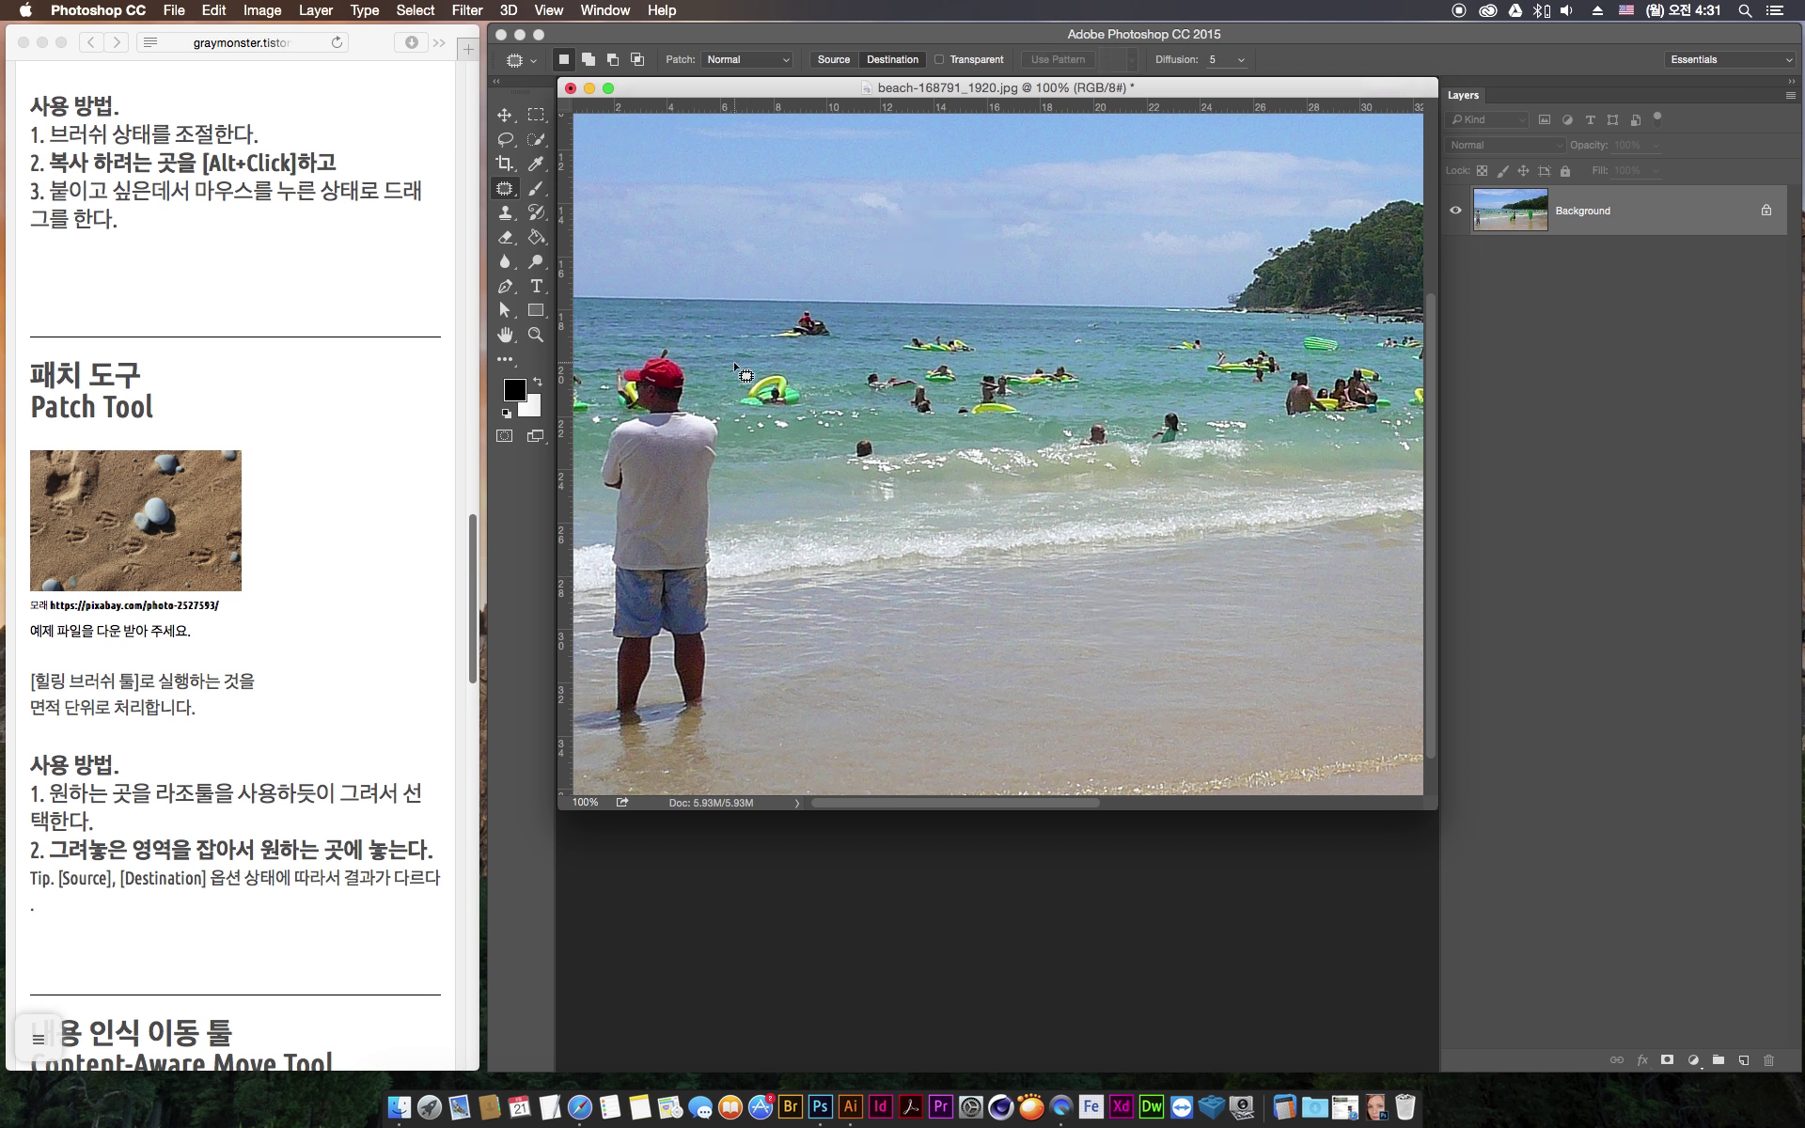
Outline the yellow-green float near the man and replace it with water from farther along, using the Patch Tool in Source mode
mouse_move(770, 353)
mouse_down()
mouse_move(722, 372)
mouse_move(734, 437)
mouse_move(827, 408)
mouse_move(828, 365)
mouse_move(771, 353)
mouse_up()
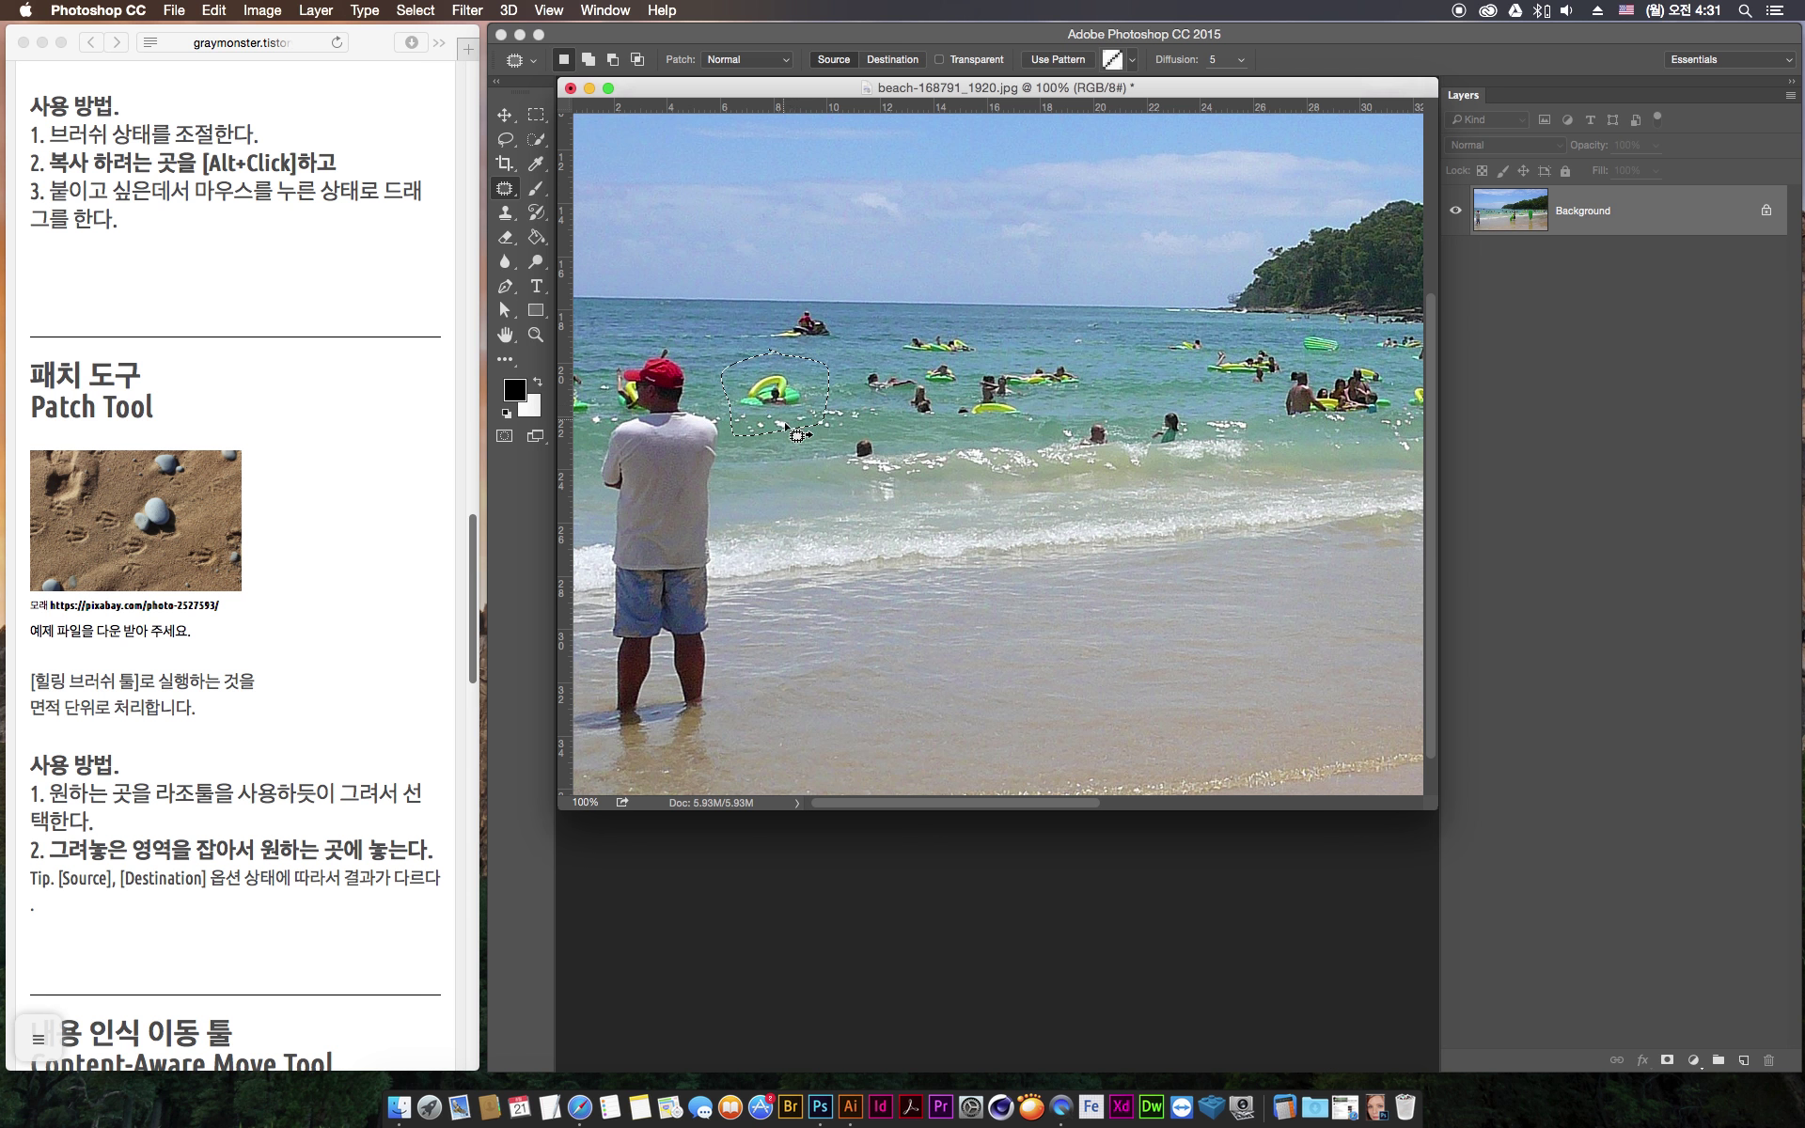
drag(781, 410, 1159, 370)
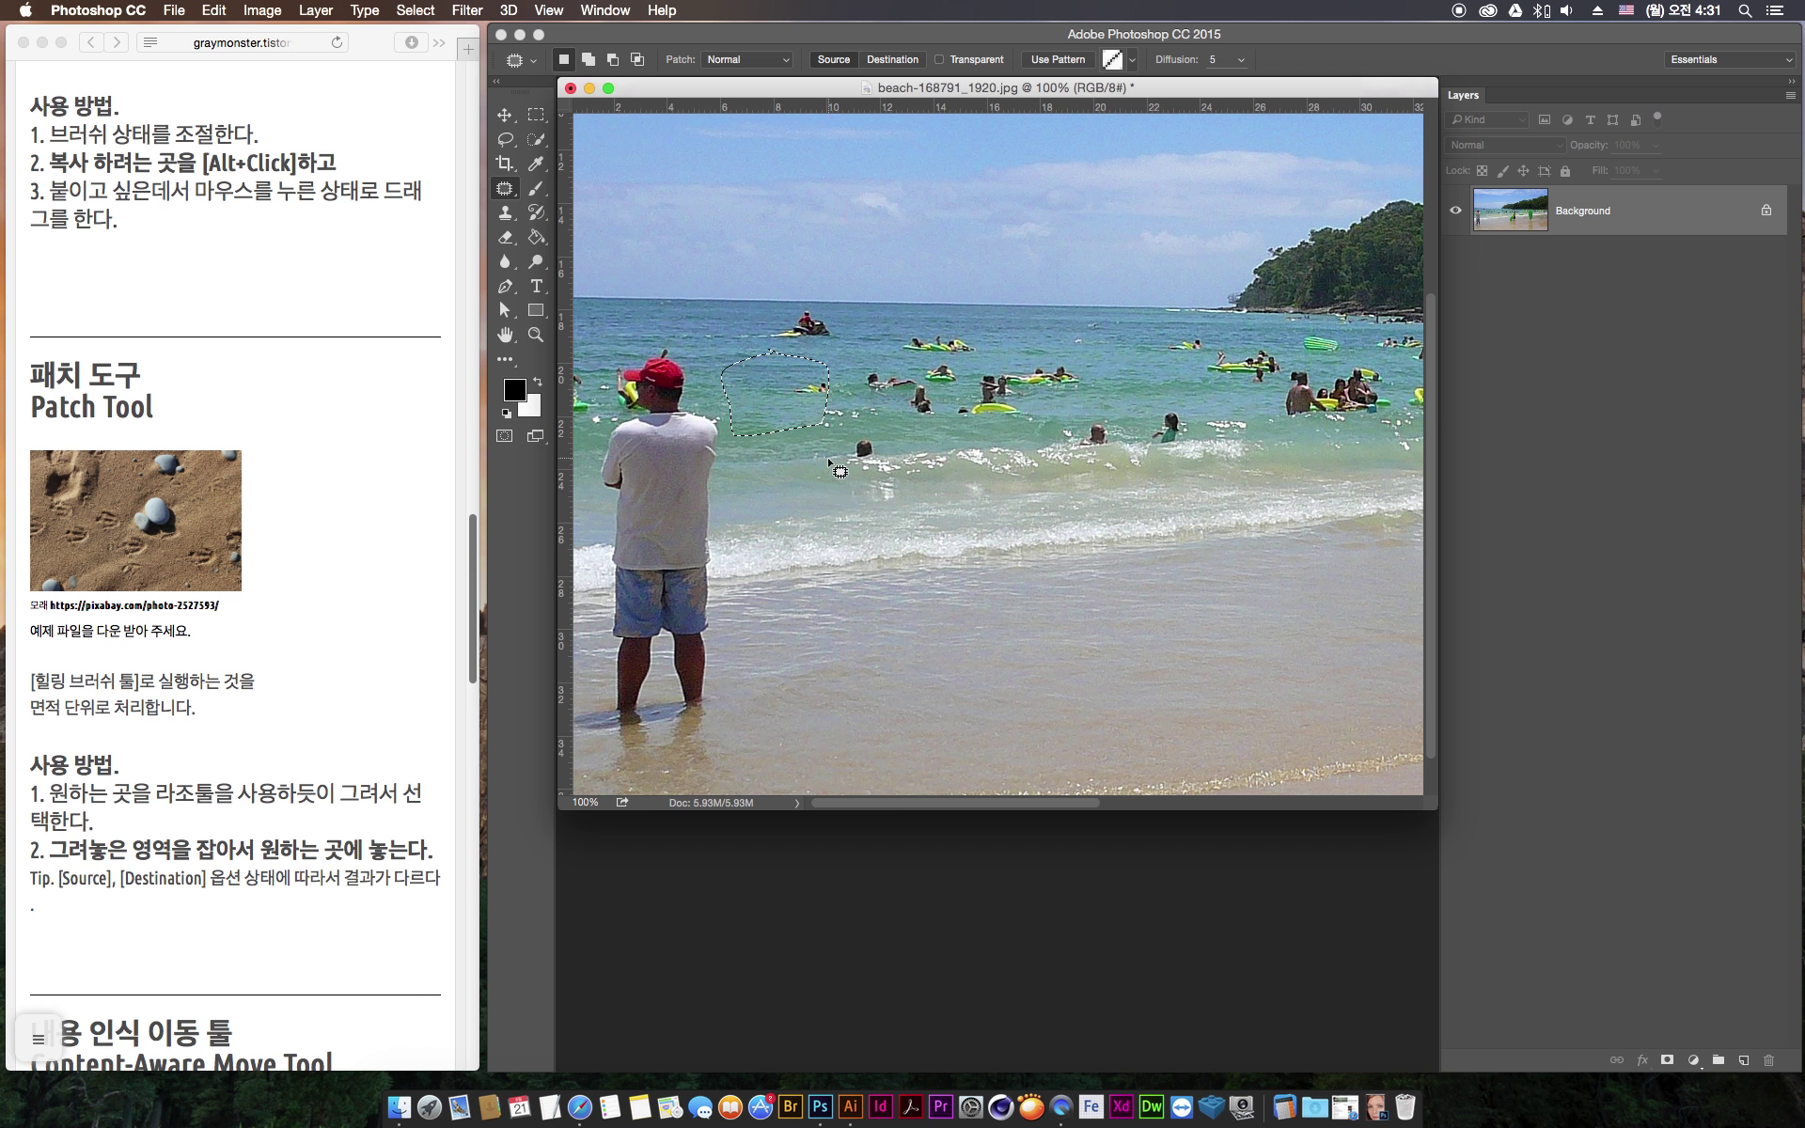
Switch to Safari and save the Patch Tool section's sand example image to the Downloads folder
click(203, 561)
right_click(187, 515)
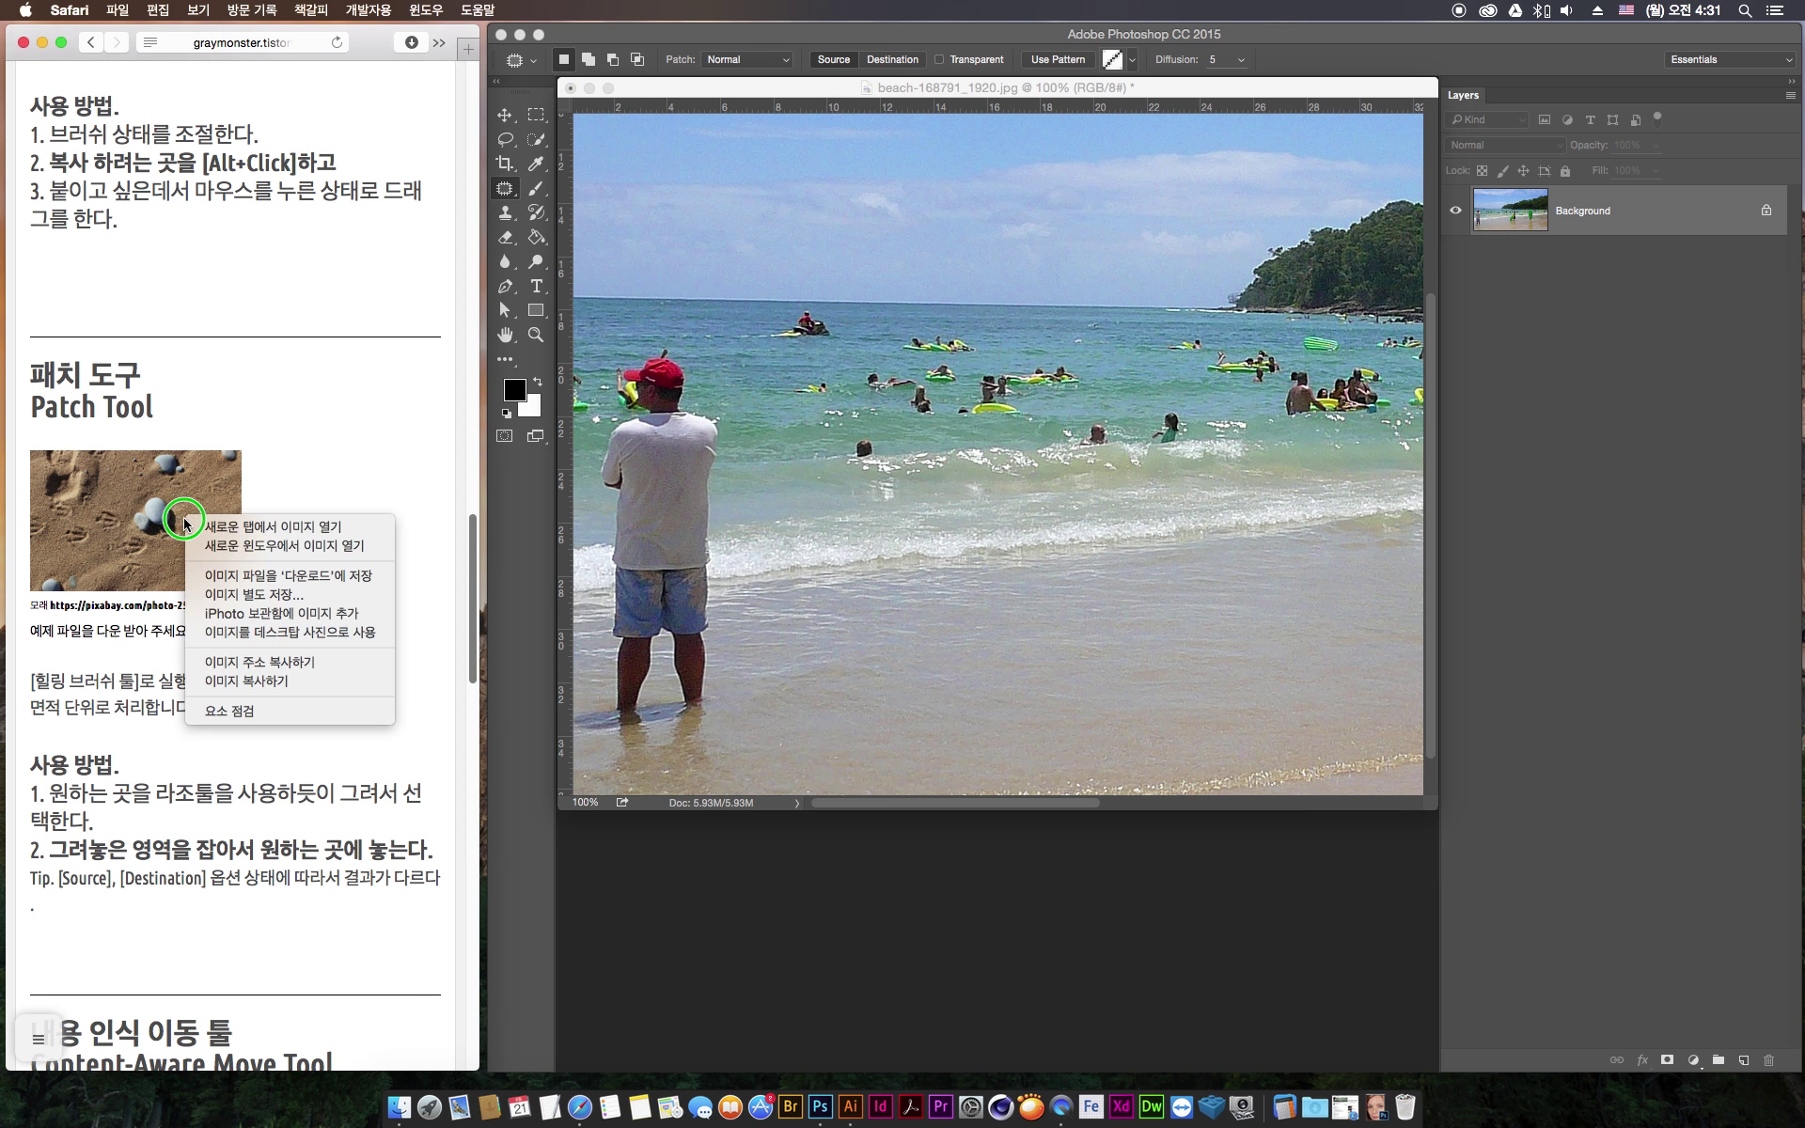
click(268, 567)
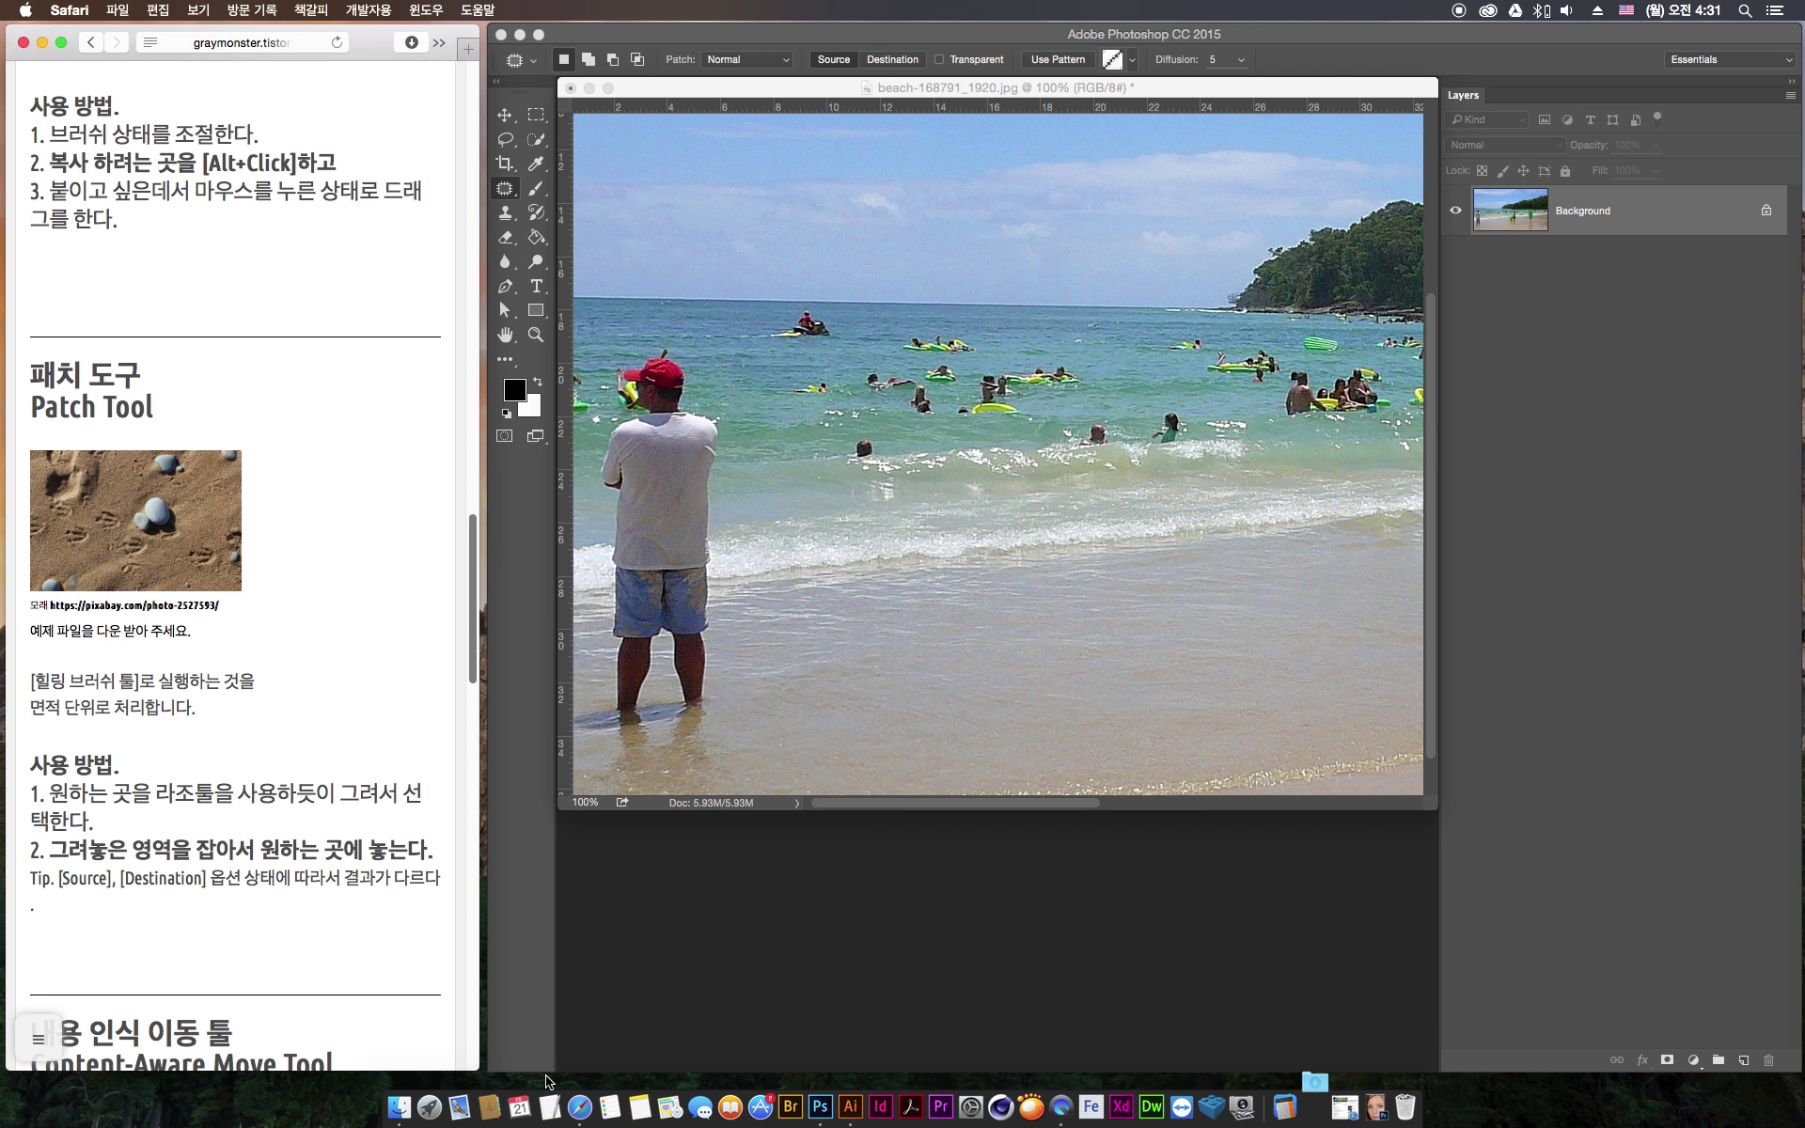
Open penguins-2527593_1920.jpg in Photoshop, enlarge its window and show the image at 66.7%
click(399, 1108)
drag(1641, 688, 587, 945)
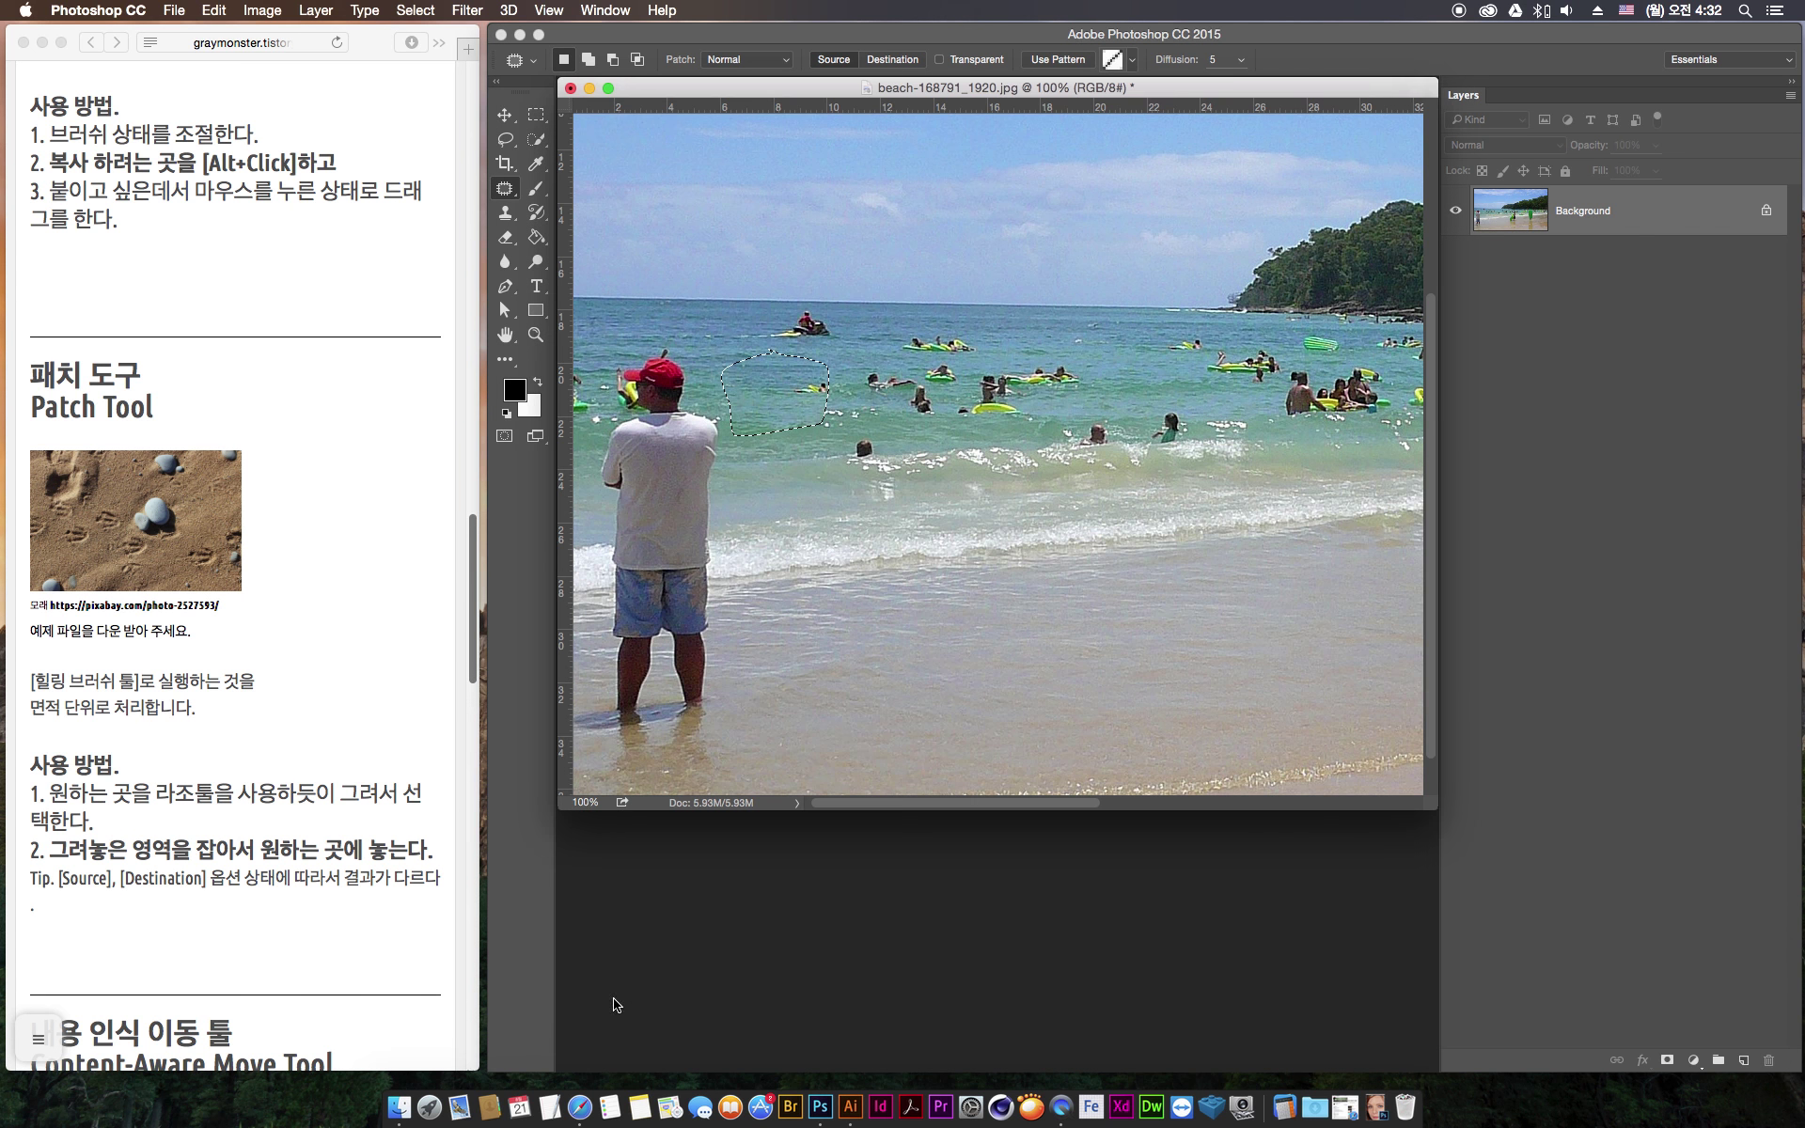
drag(1187, 555, 1347, 861)
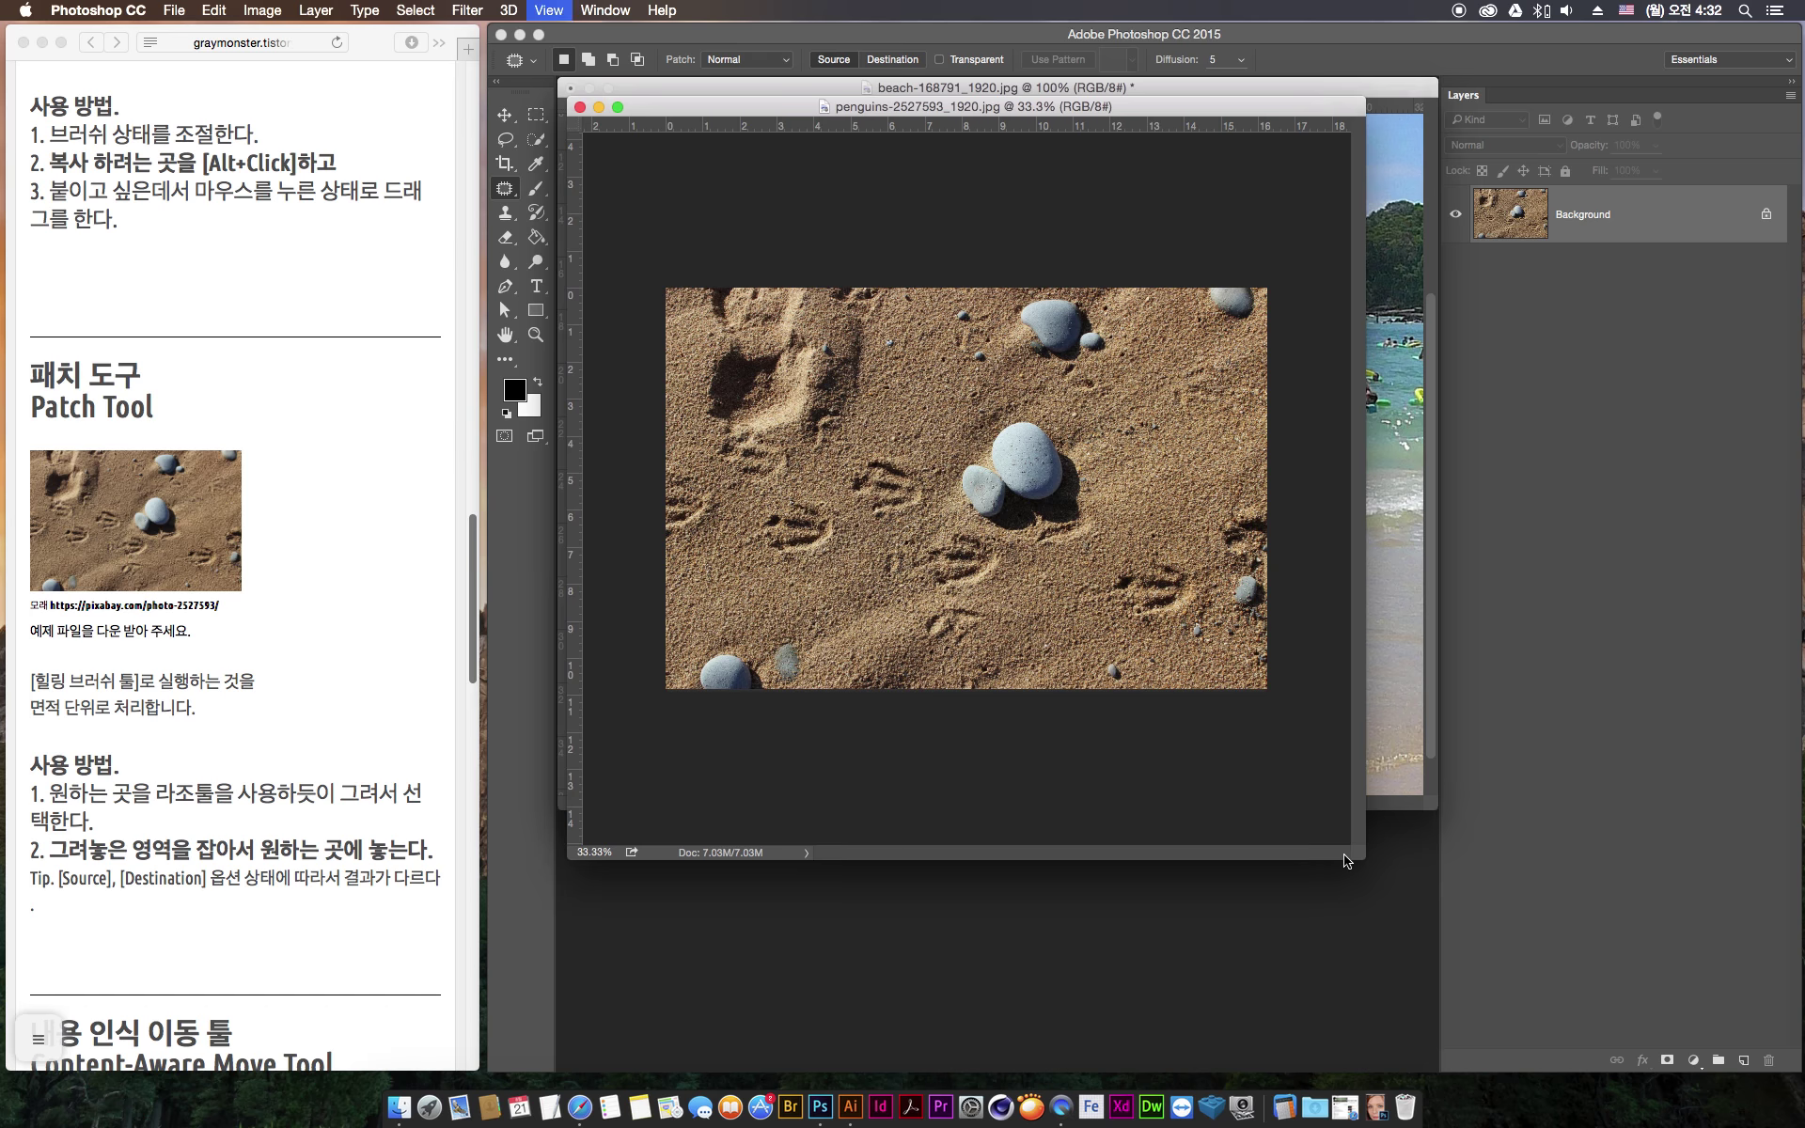
key(super+equal)
key(super+equal)
drag(1138, 541, 948, 389)
drag(1078, 384, 1219, 385)
drag(987, 365, 817, 350)
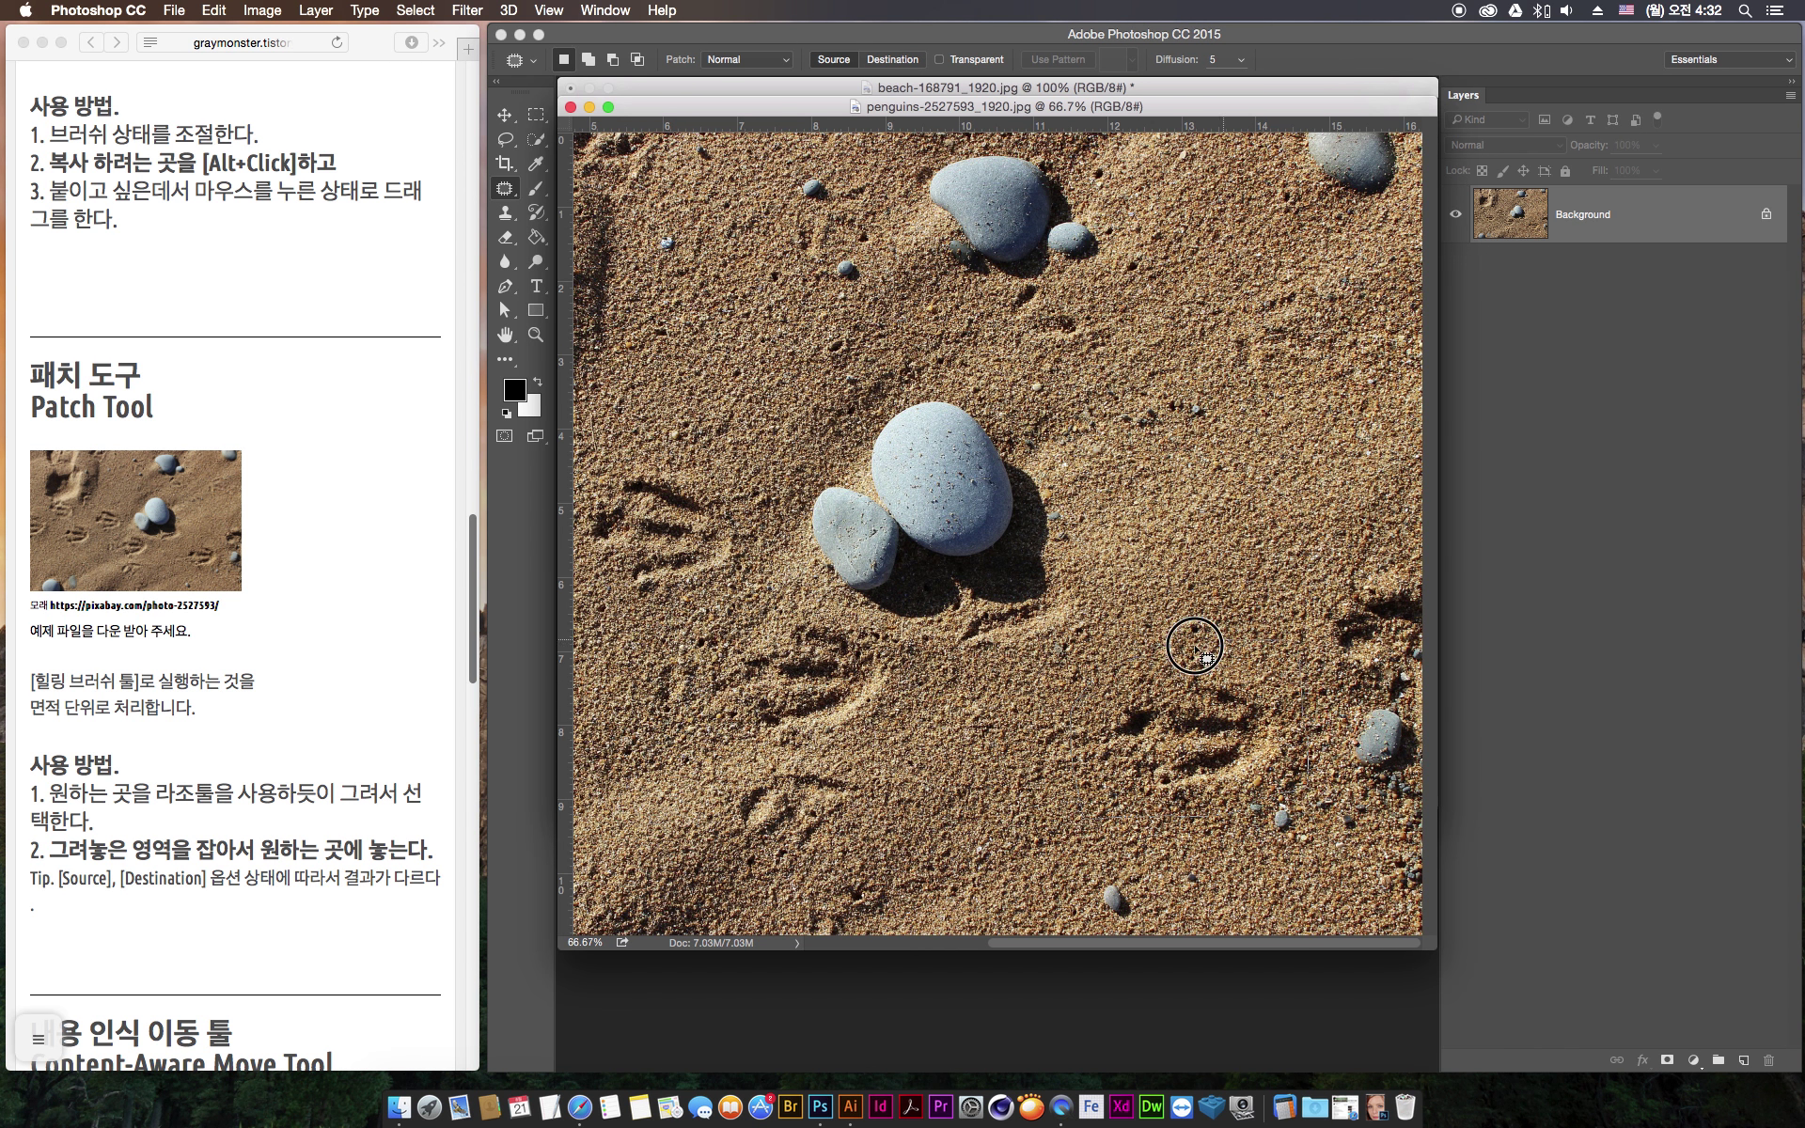
Patch the footprint beside the small grey stone with clean sand from above it in Source mode, and deselect
drag(1129, 661, 1102, 866)
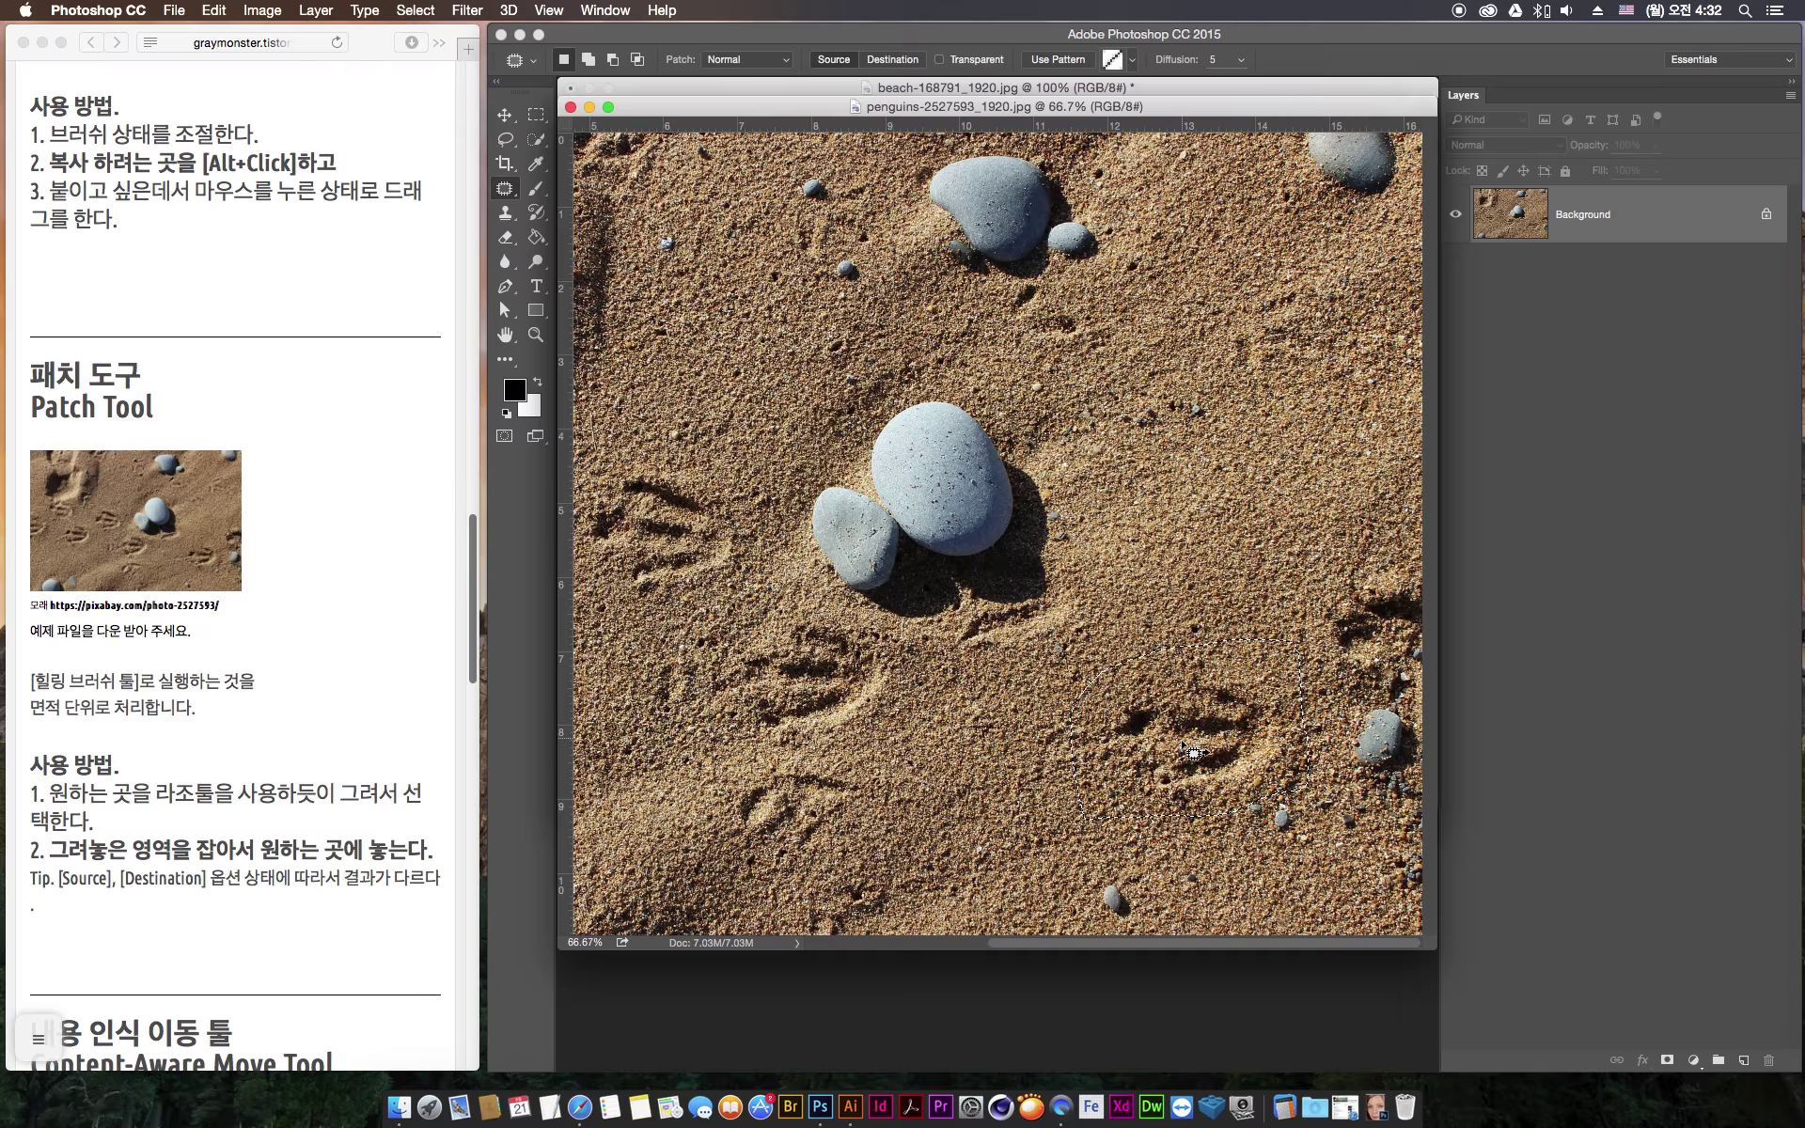
drag(1169, 719, 1227, 460)
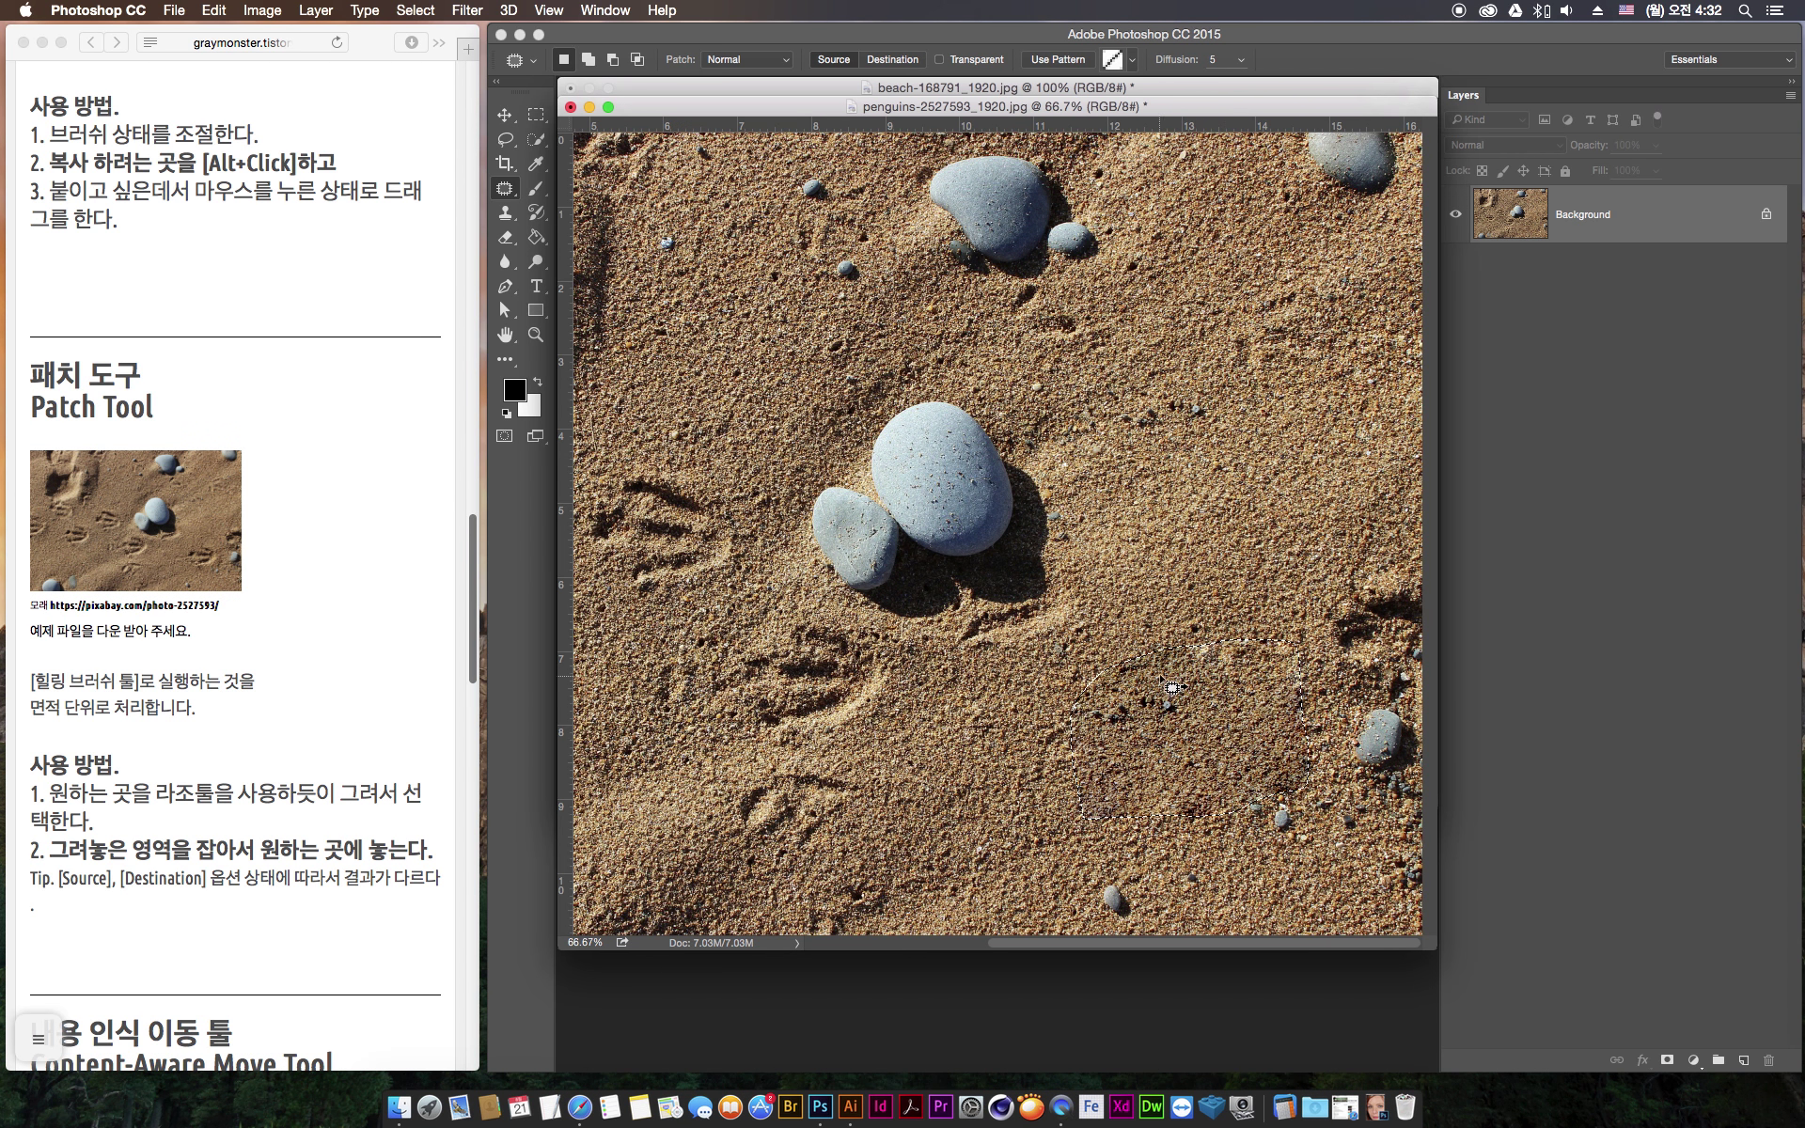
key(super+d)
Scroll the Safari tutorial page to its Content-Aware Move Tool section
click(475, 561)
drag(475, 561, 481, 677)
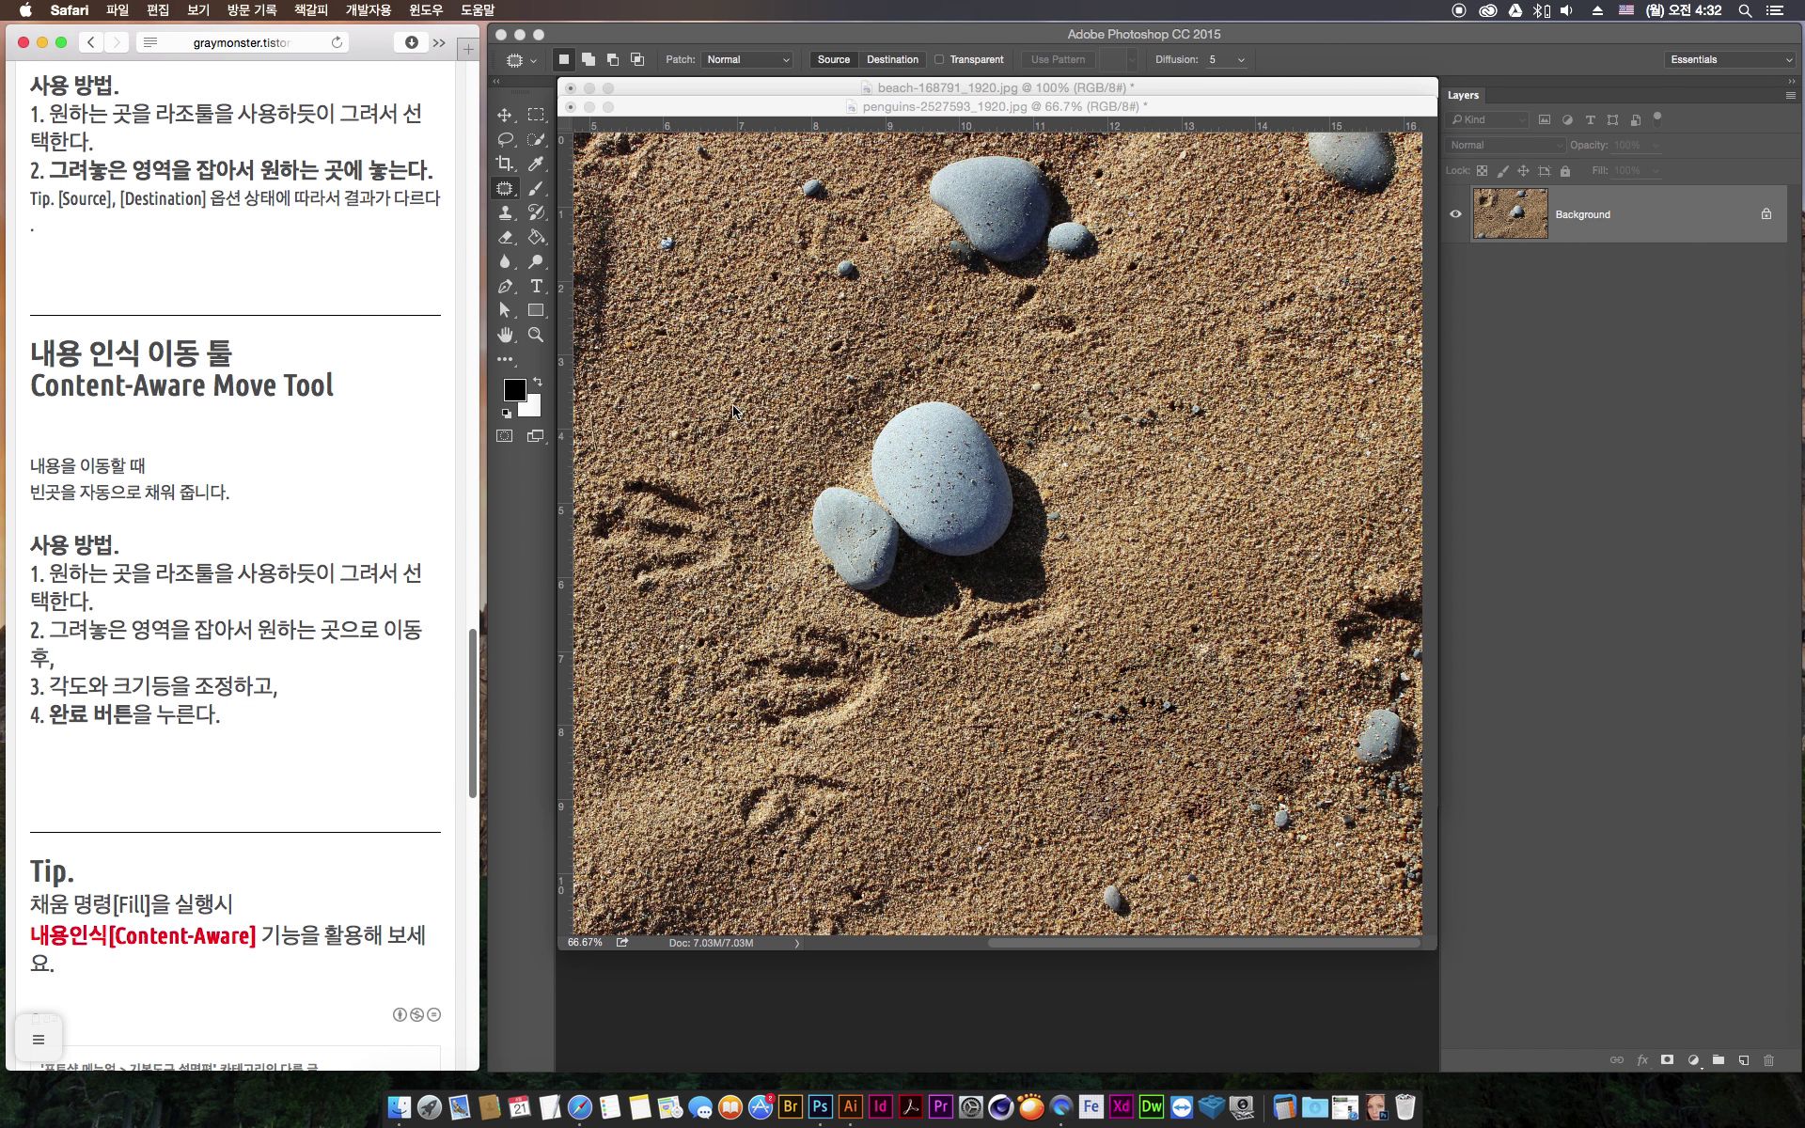
Return to the sand photo in Photoshop and undo the footprint patch
click(815, 111)
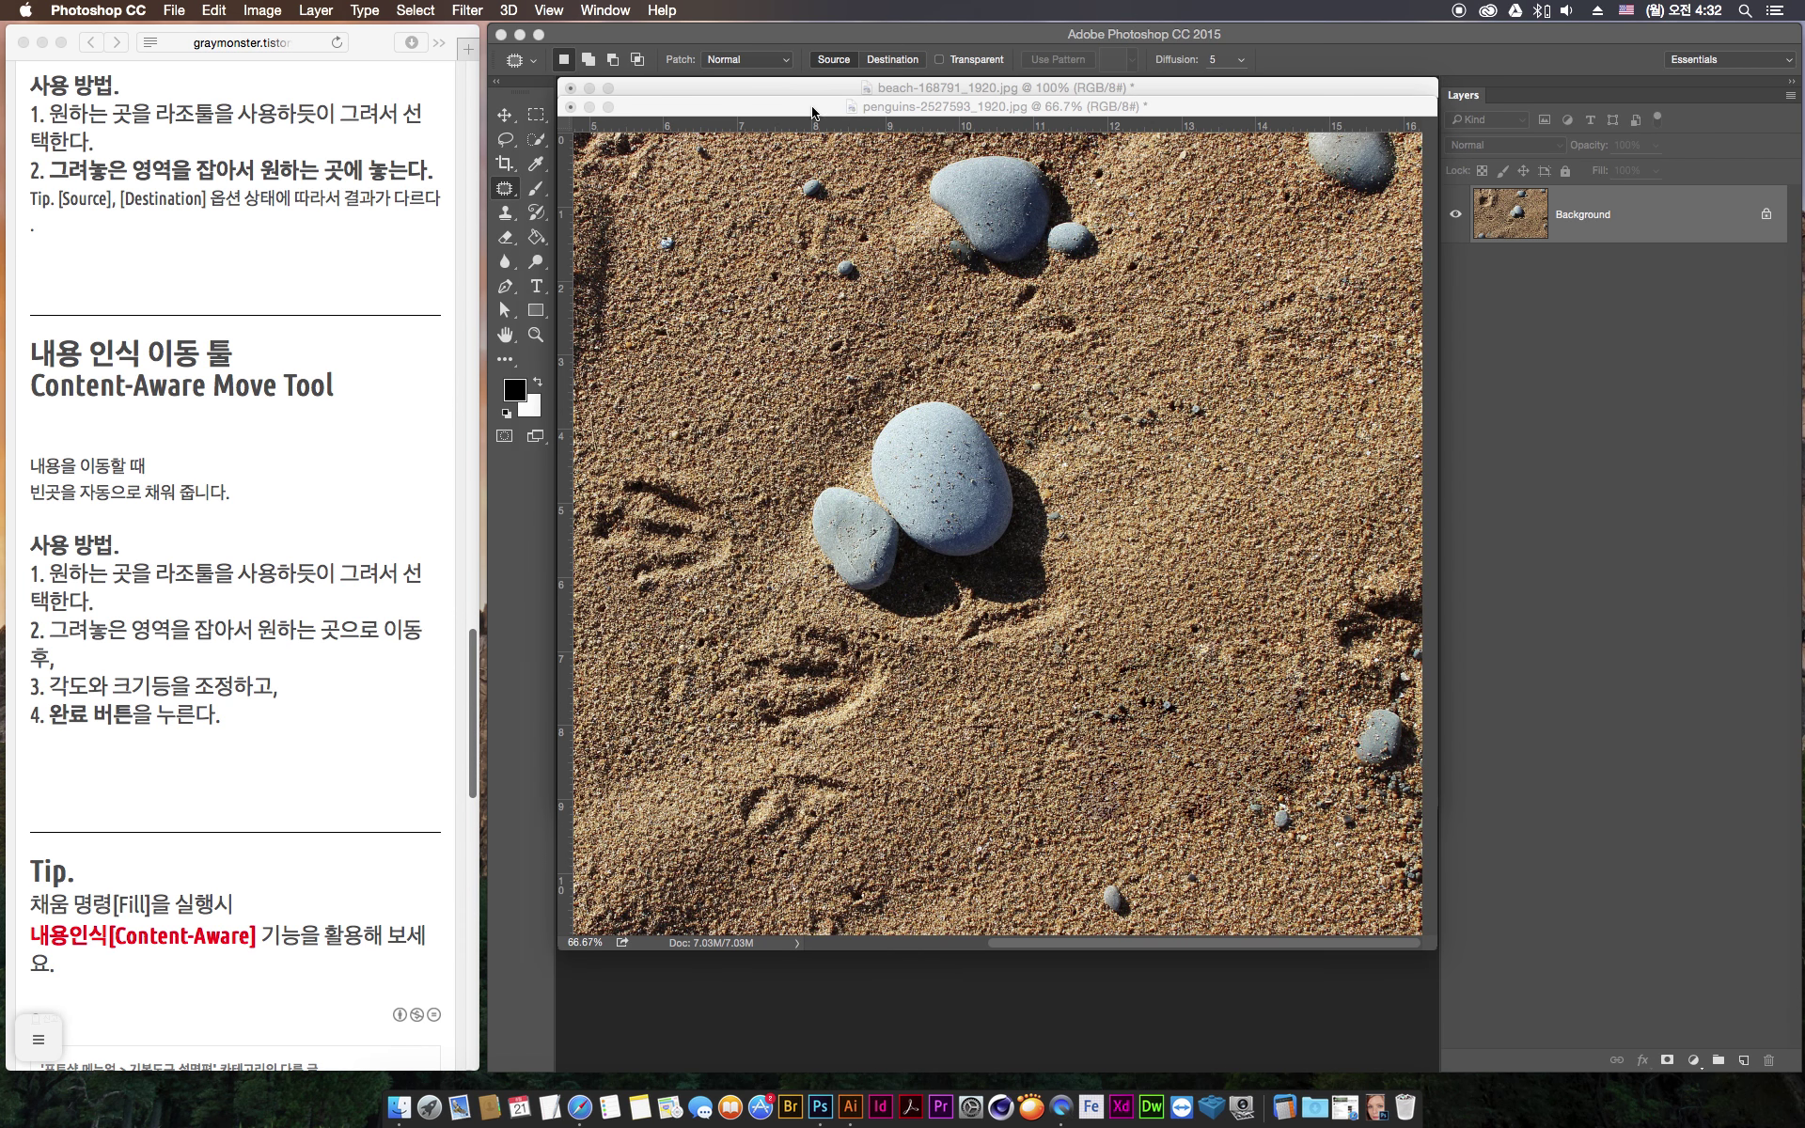
key(super+z)
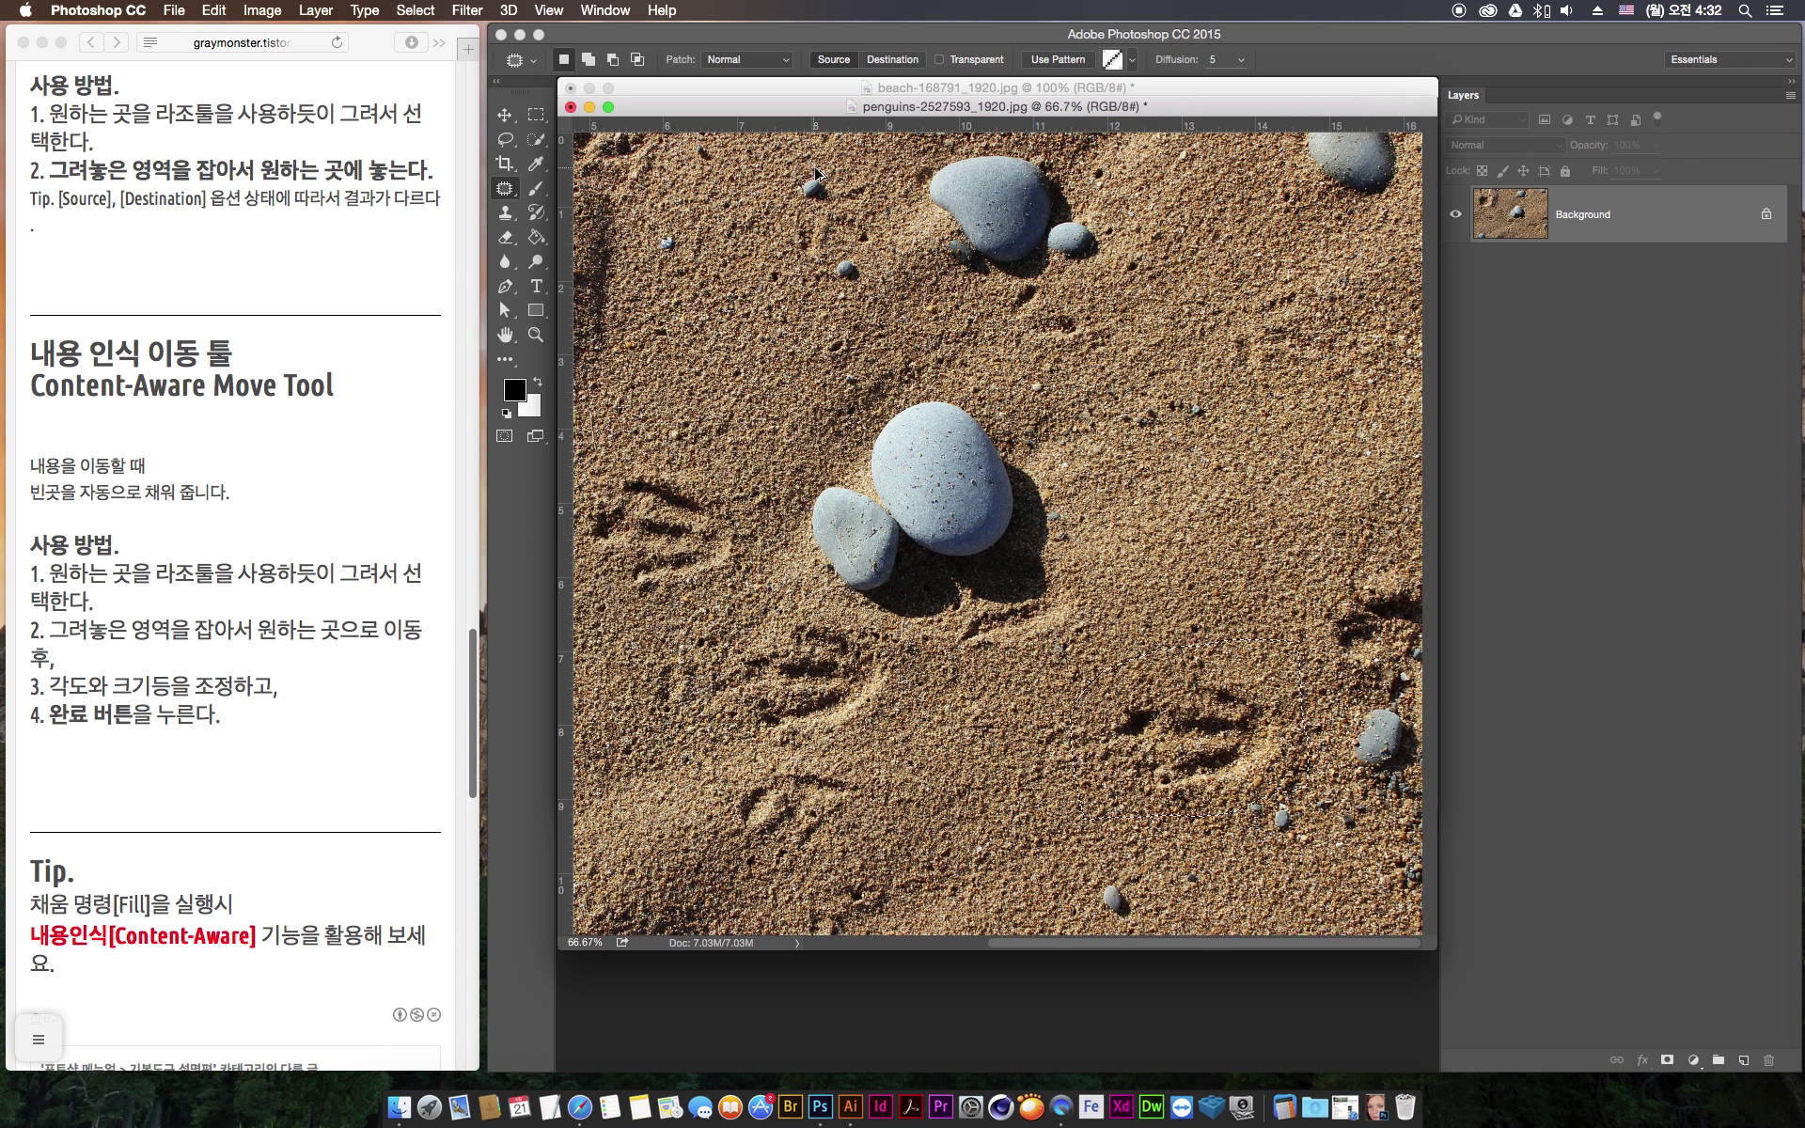
key(super+d)
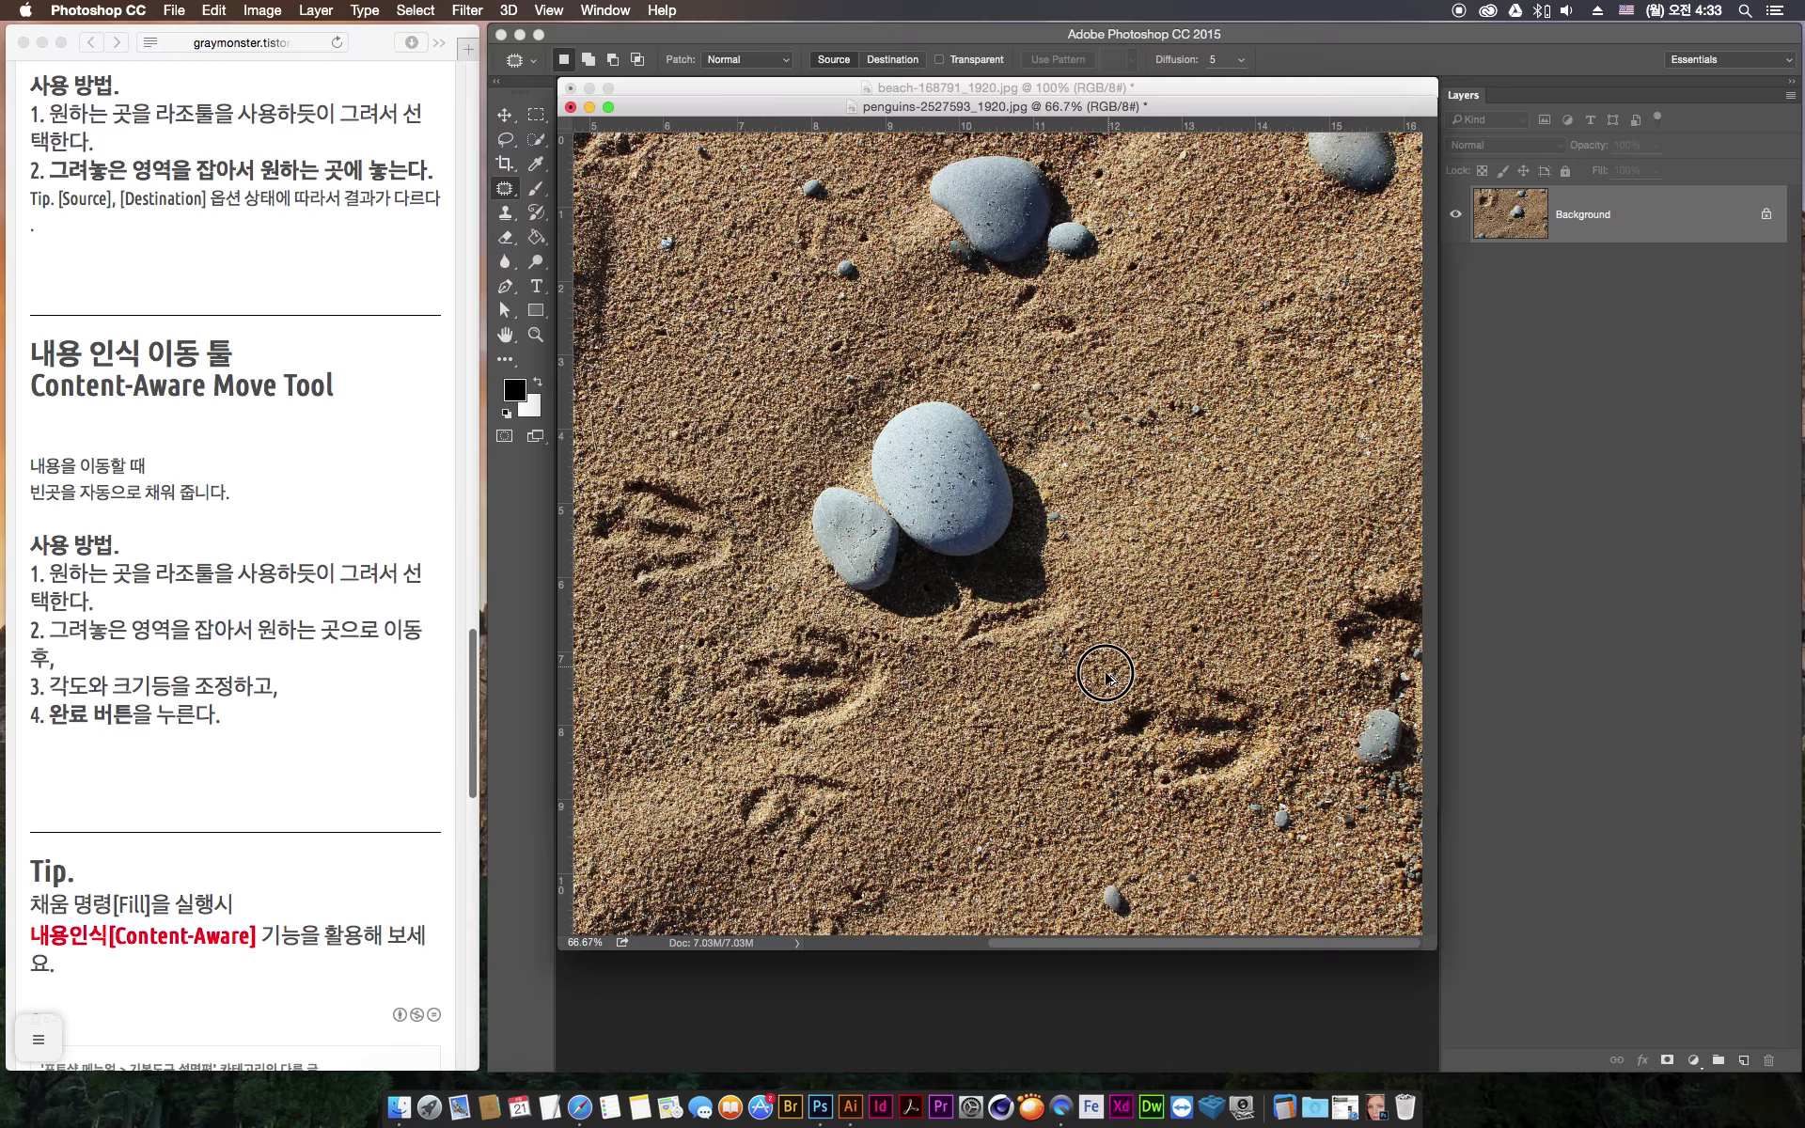
Try the Source-mode patch on the footprint again with the sand above it, and undo it
mouse_move(1238, 815)
mouse_down()
mouse_move(1312, 691)
mouse_move(1193, 652)
mouse_move(1070, 684)
mouse_move(1197, 807)
mouse_move(1178, 536)
mouse_move(1220, 402)
mouse_up()
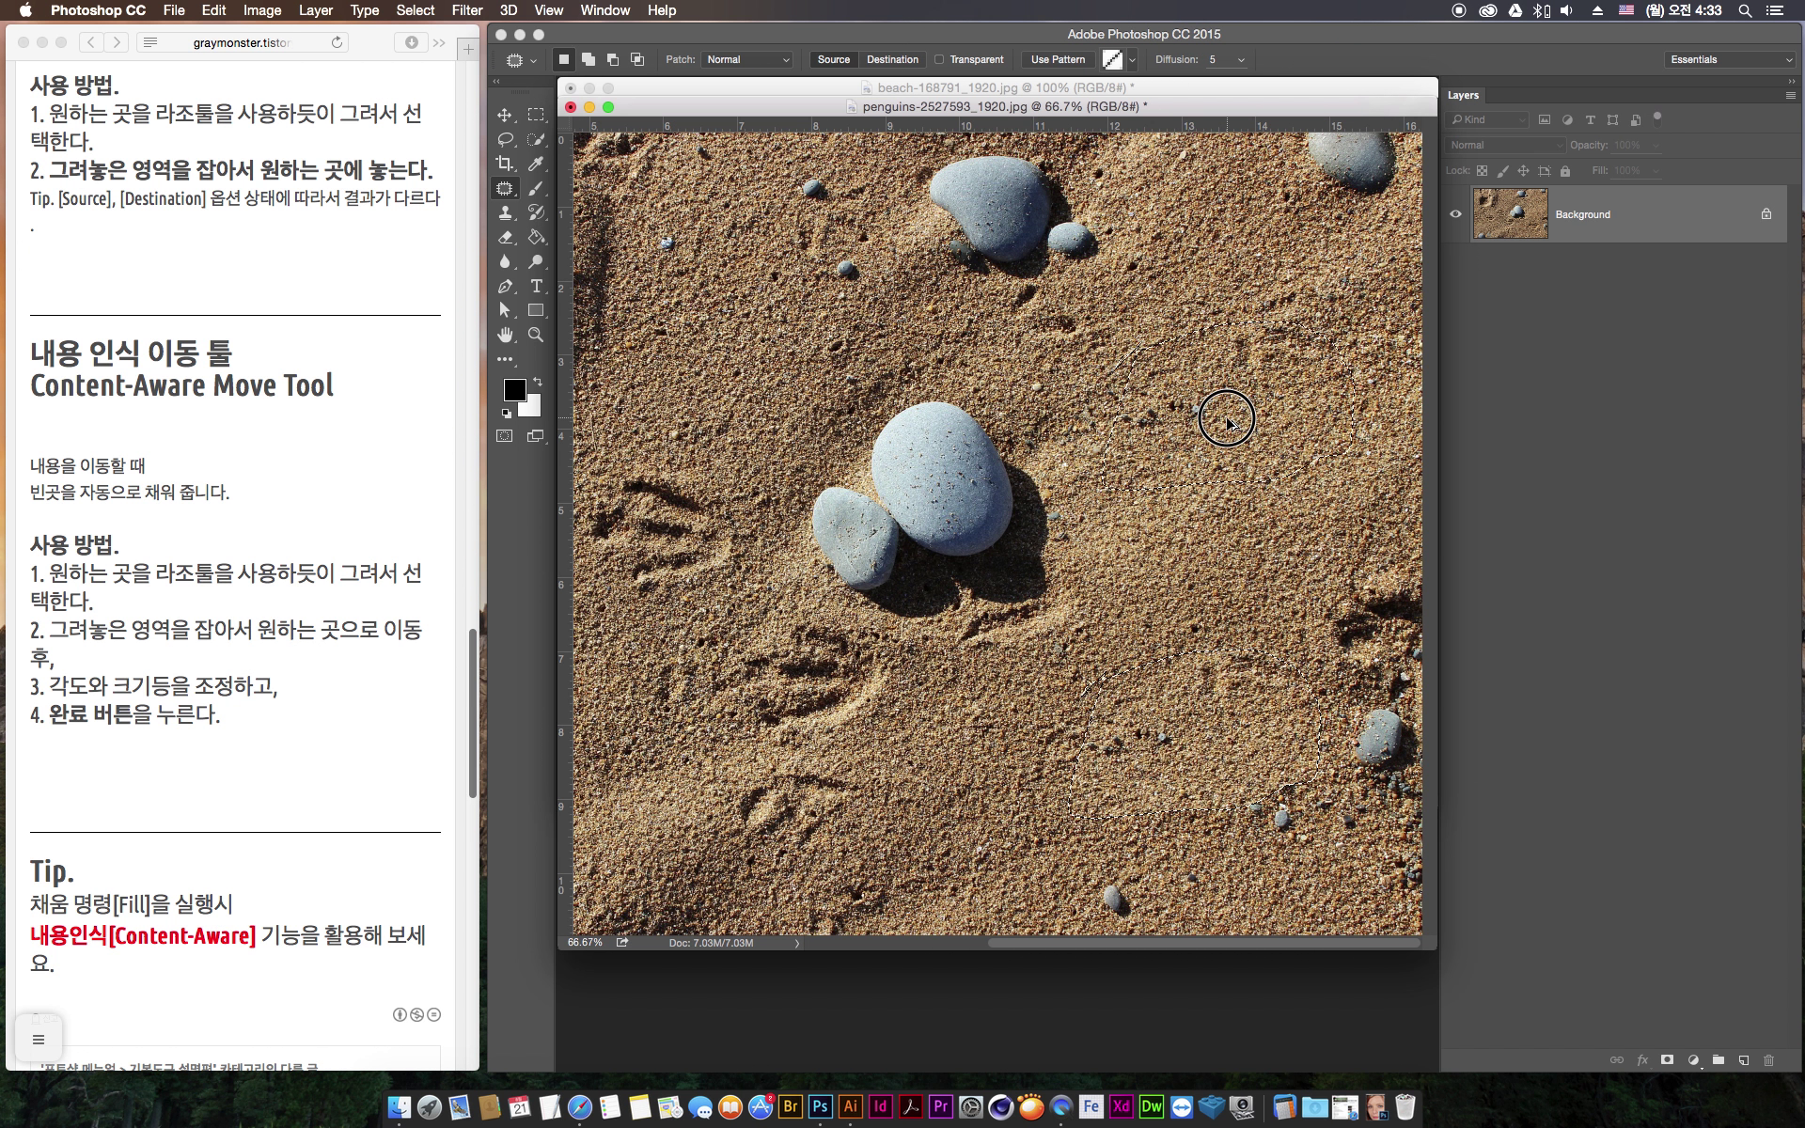
key(super+z)
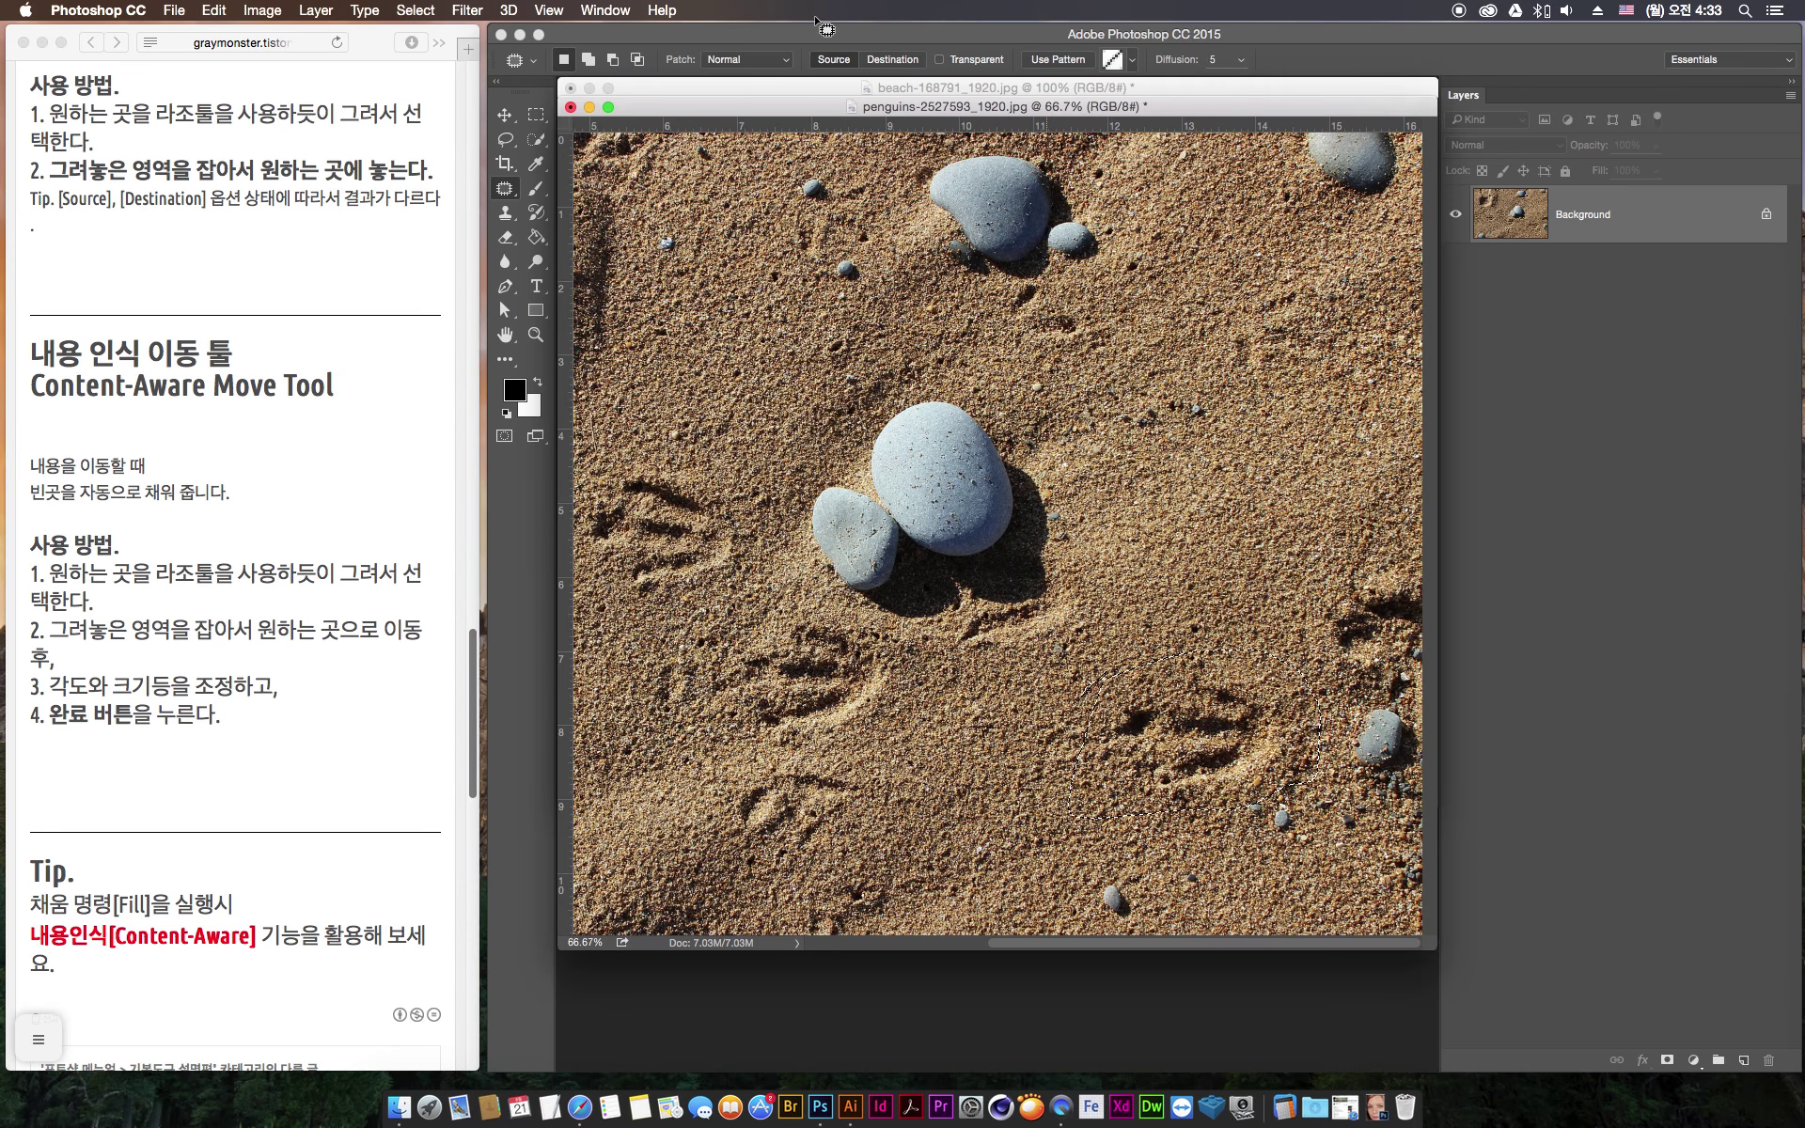
Set the Patch Tool to Destination and copy the selected footprint onto the clean sand above it
click(887, 60)
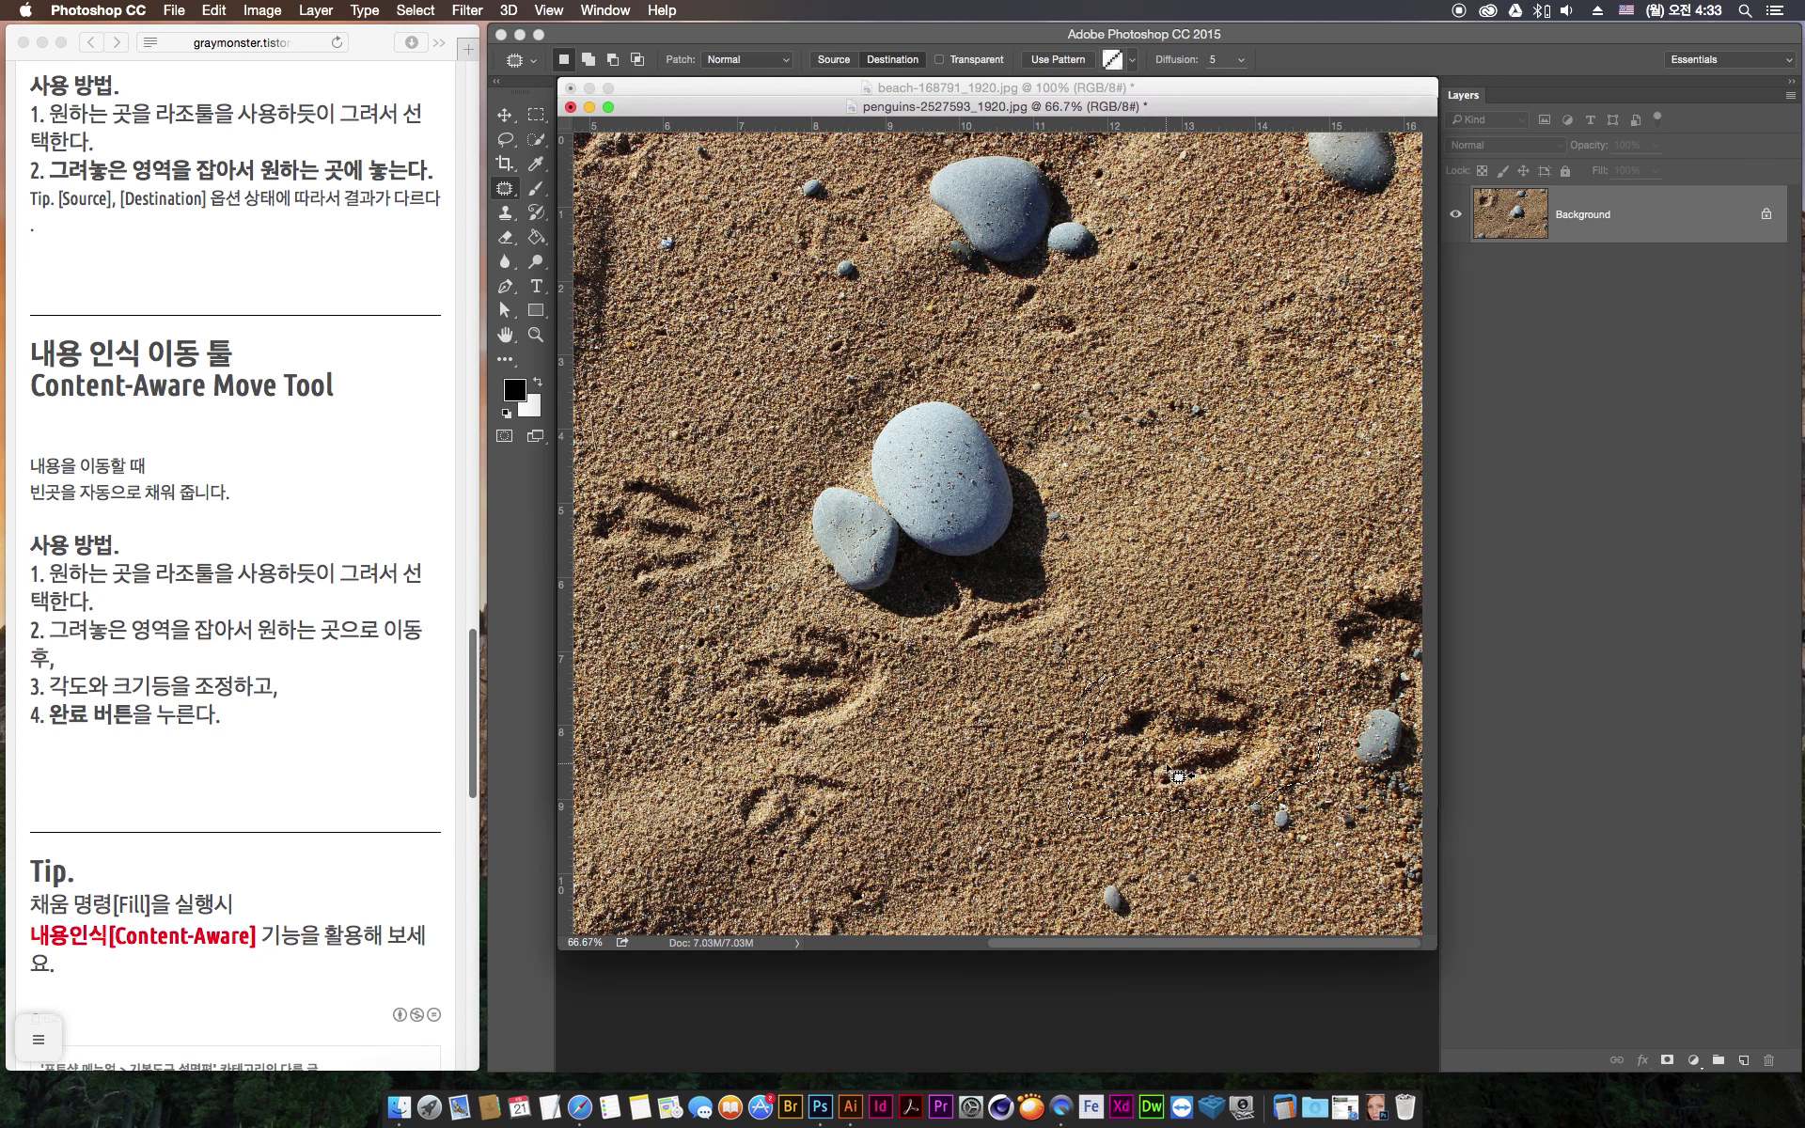
drag(698, 110, 749, 97)
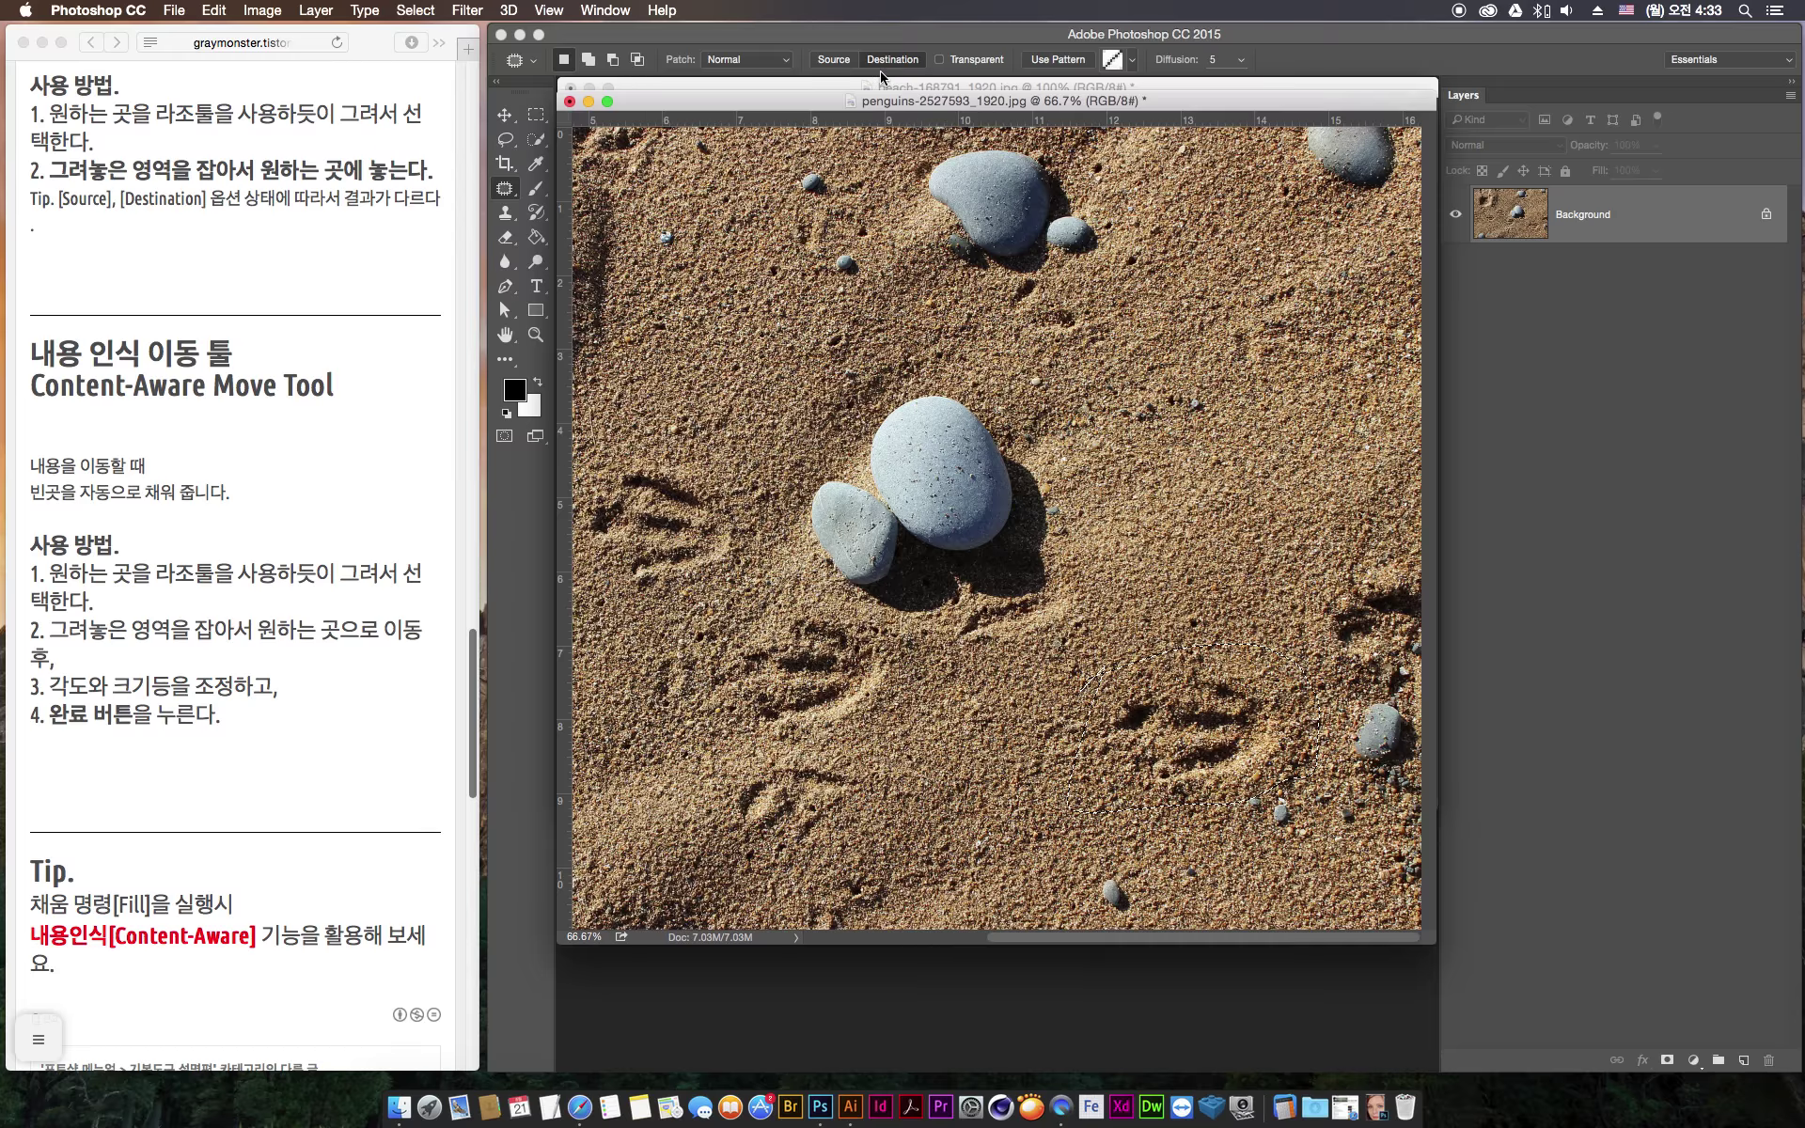
drag(1187, 700, 1205, 381)
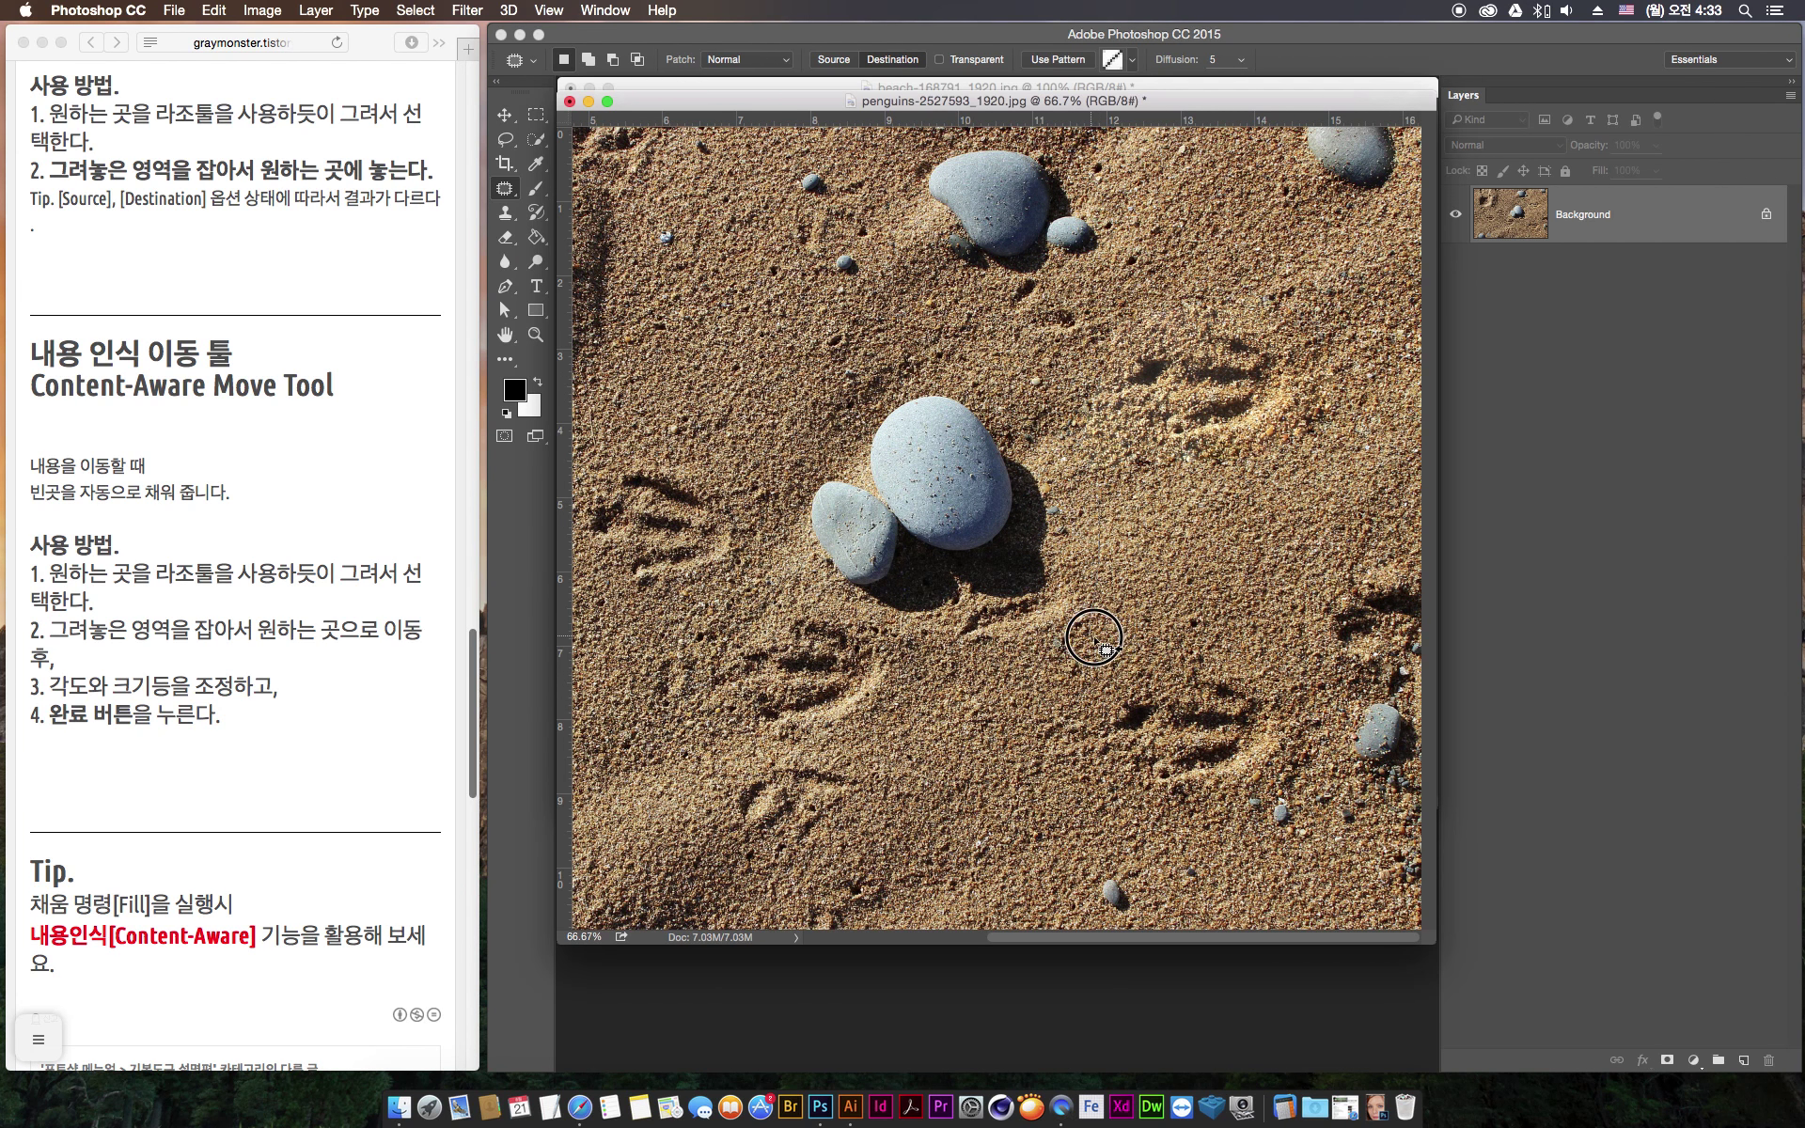
Outline the clean sand between the two footprints and patch it over the original footprint
click(1256, 492)
mouse_move(1255, 492)
mouse_down()
mouse_move(1100, 484)
mouse_move(1376, 498)
mouse_up()
drag(1240, 565, 1184, 729)
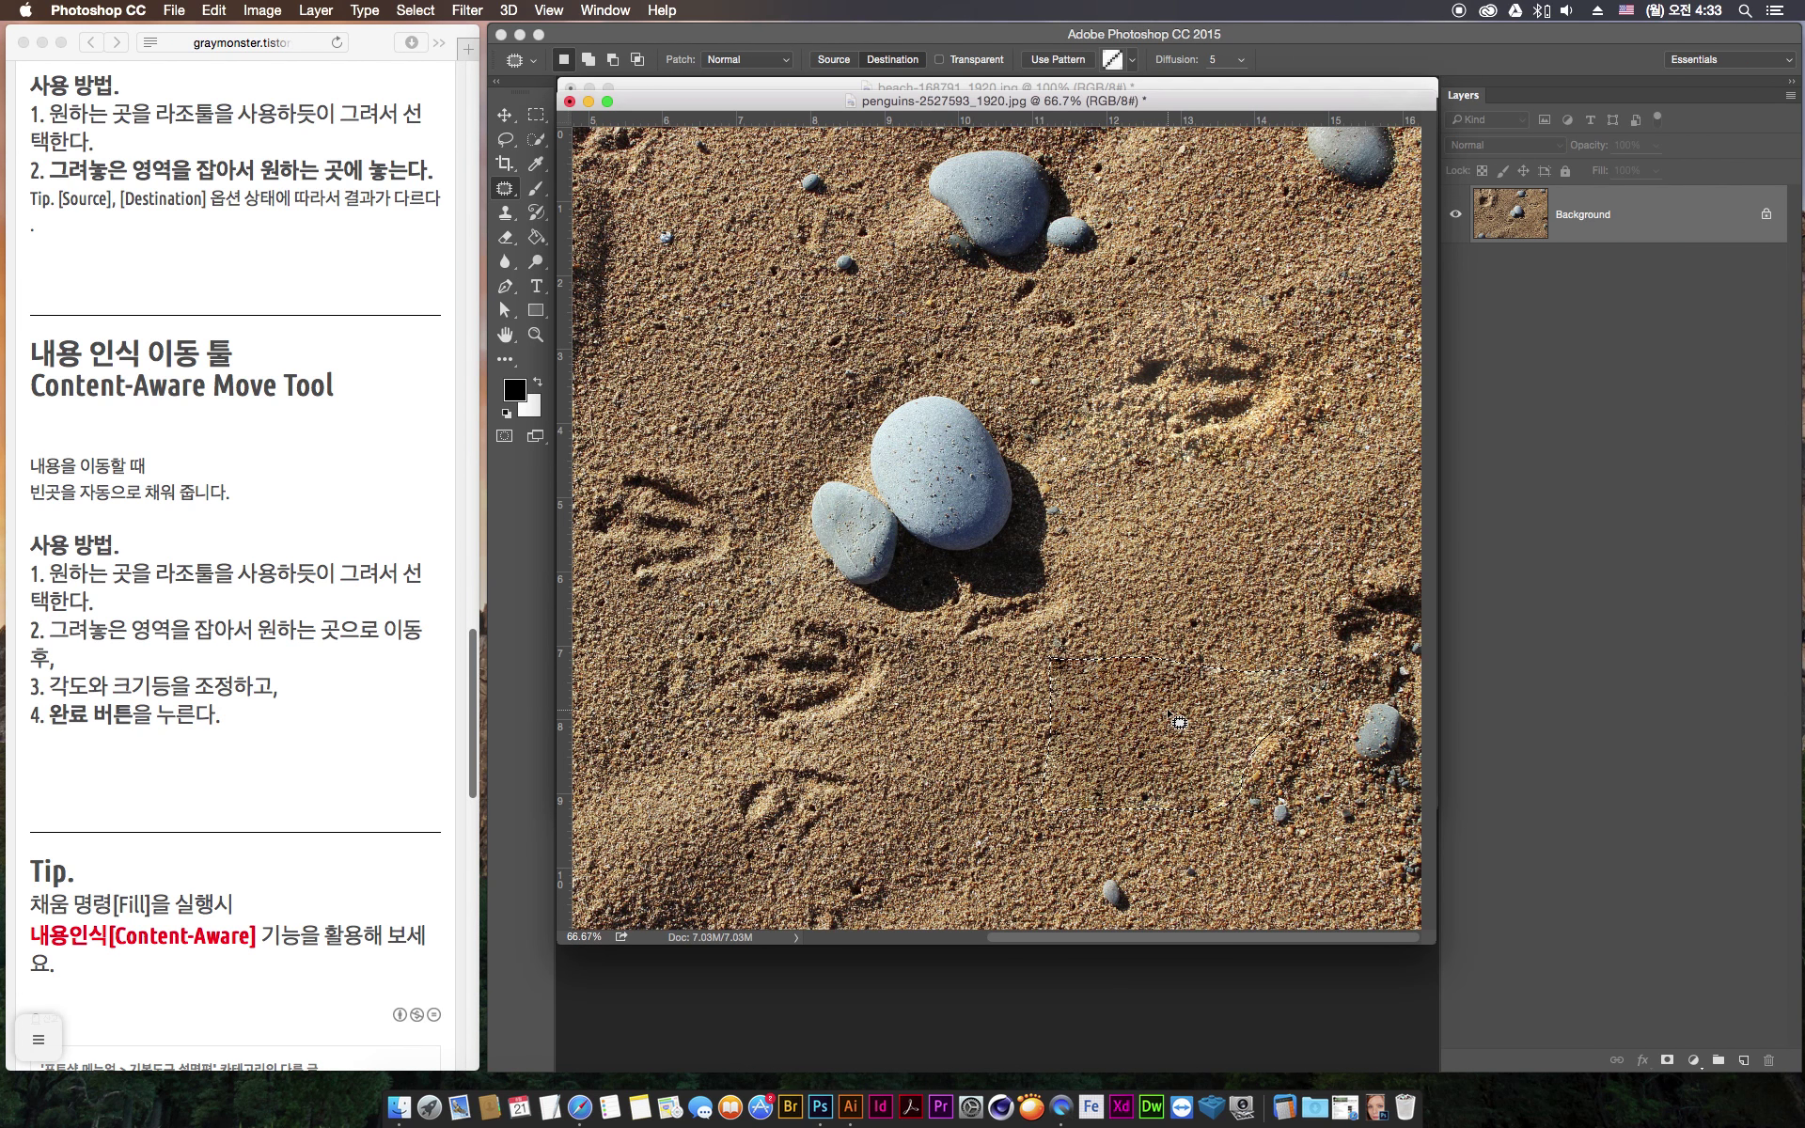
Undo the Destination-mode patches on the sand photo and clear the selection
key(super+alt+z)
key(super+shift+z)
key(super+d)
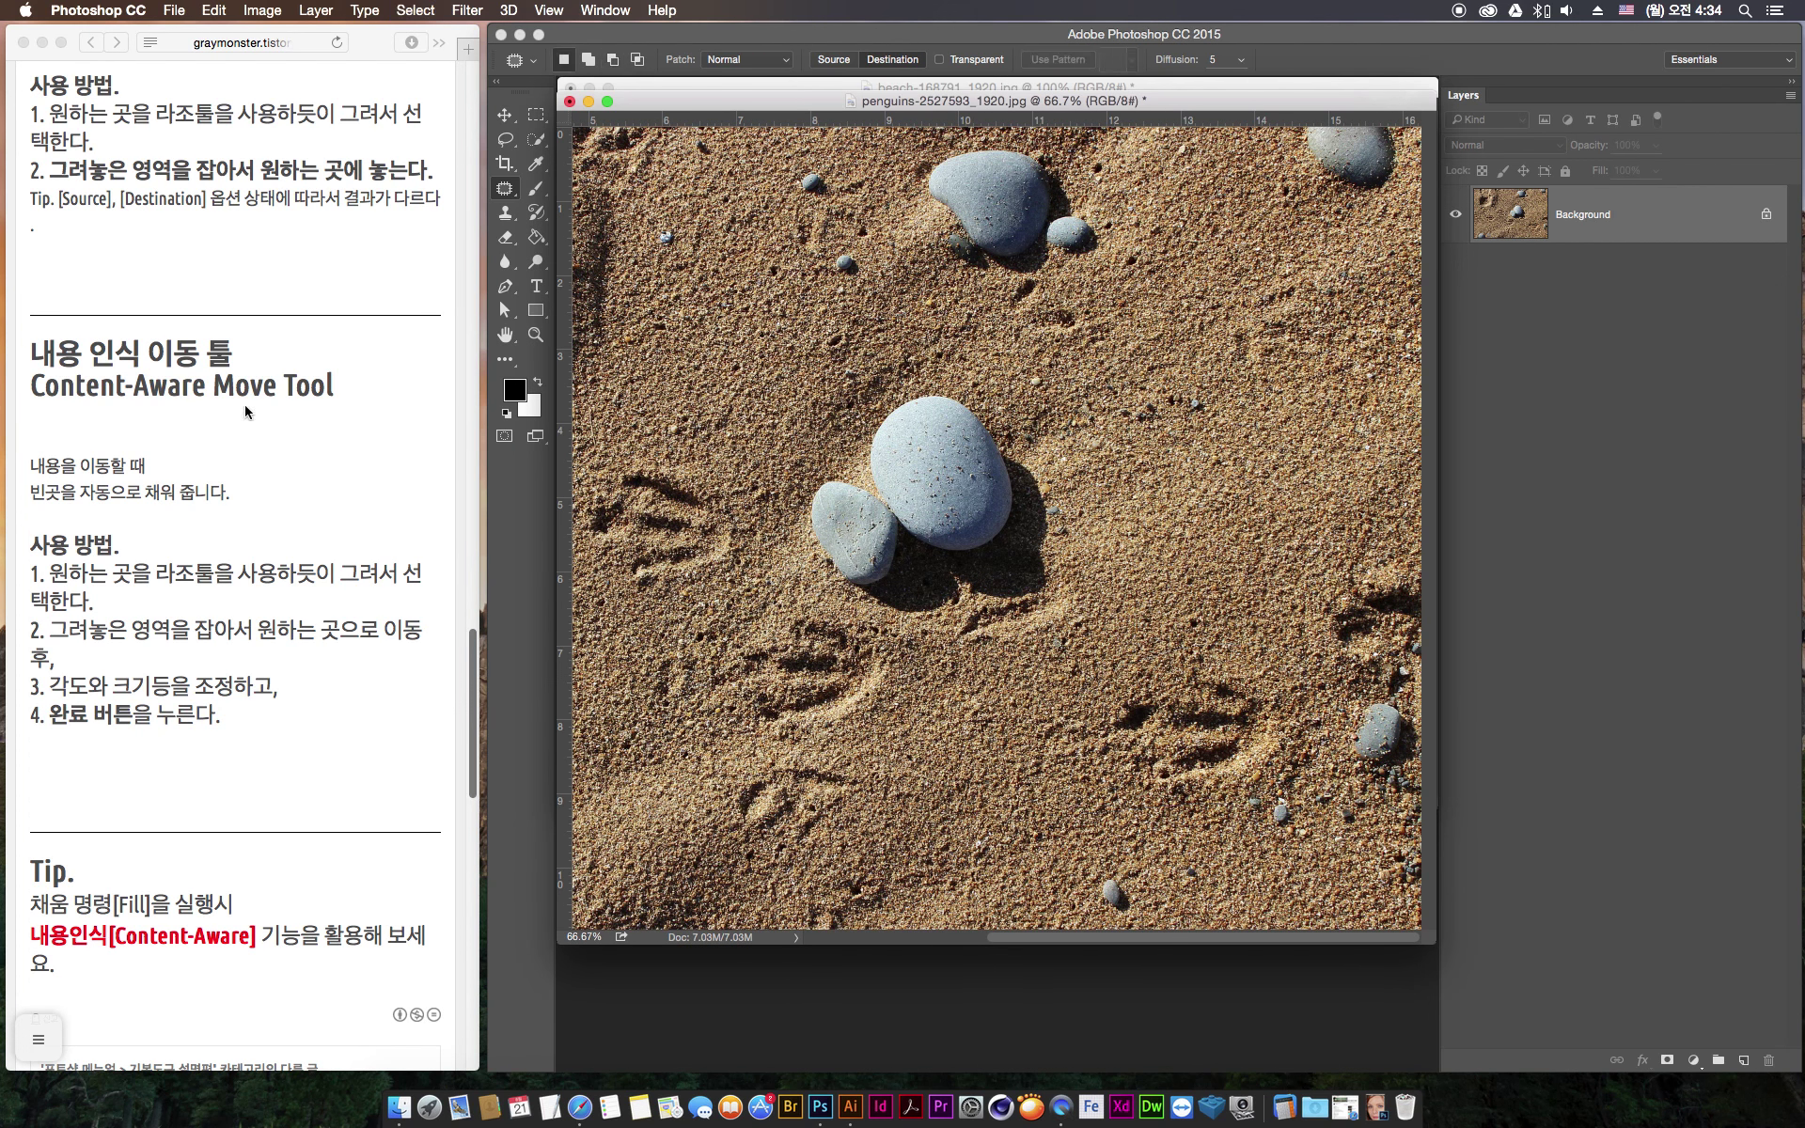
Outline the footprint beside the small grey stone and move it up onto clean sand with the Content-Aware Move Tool in Move mode
right_click(513, 198)
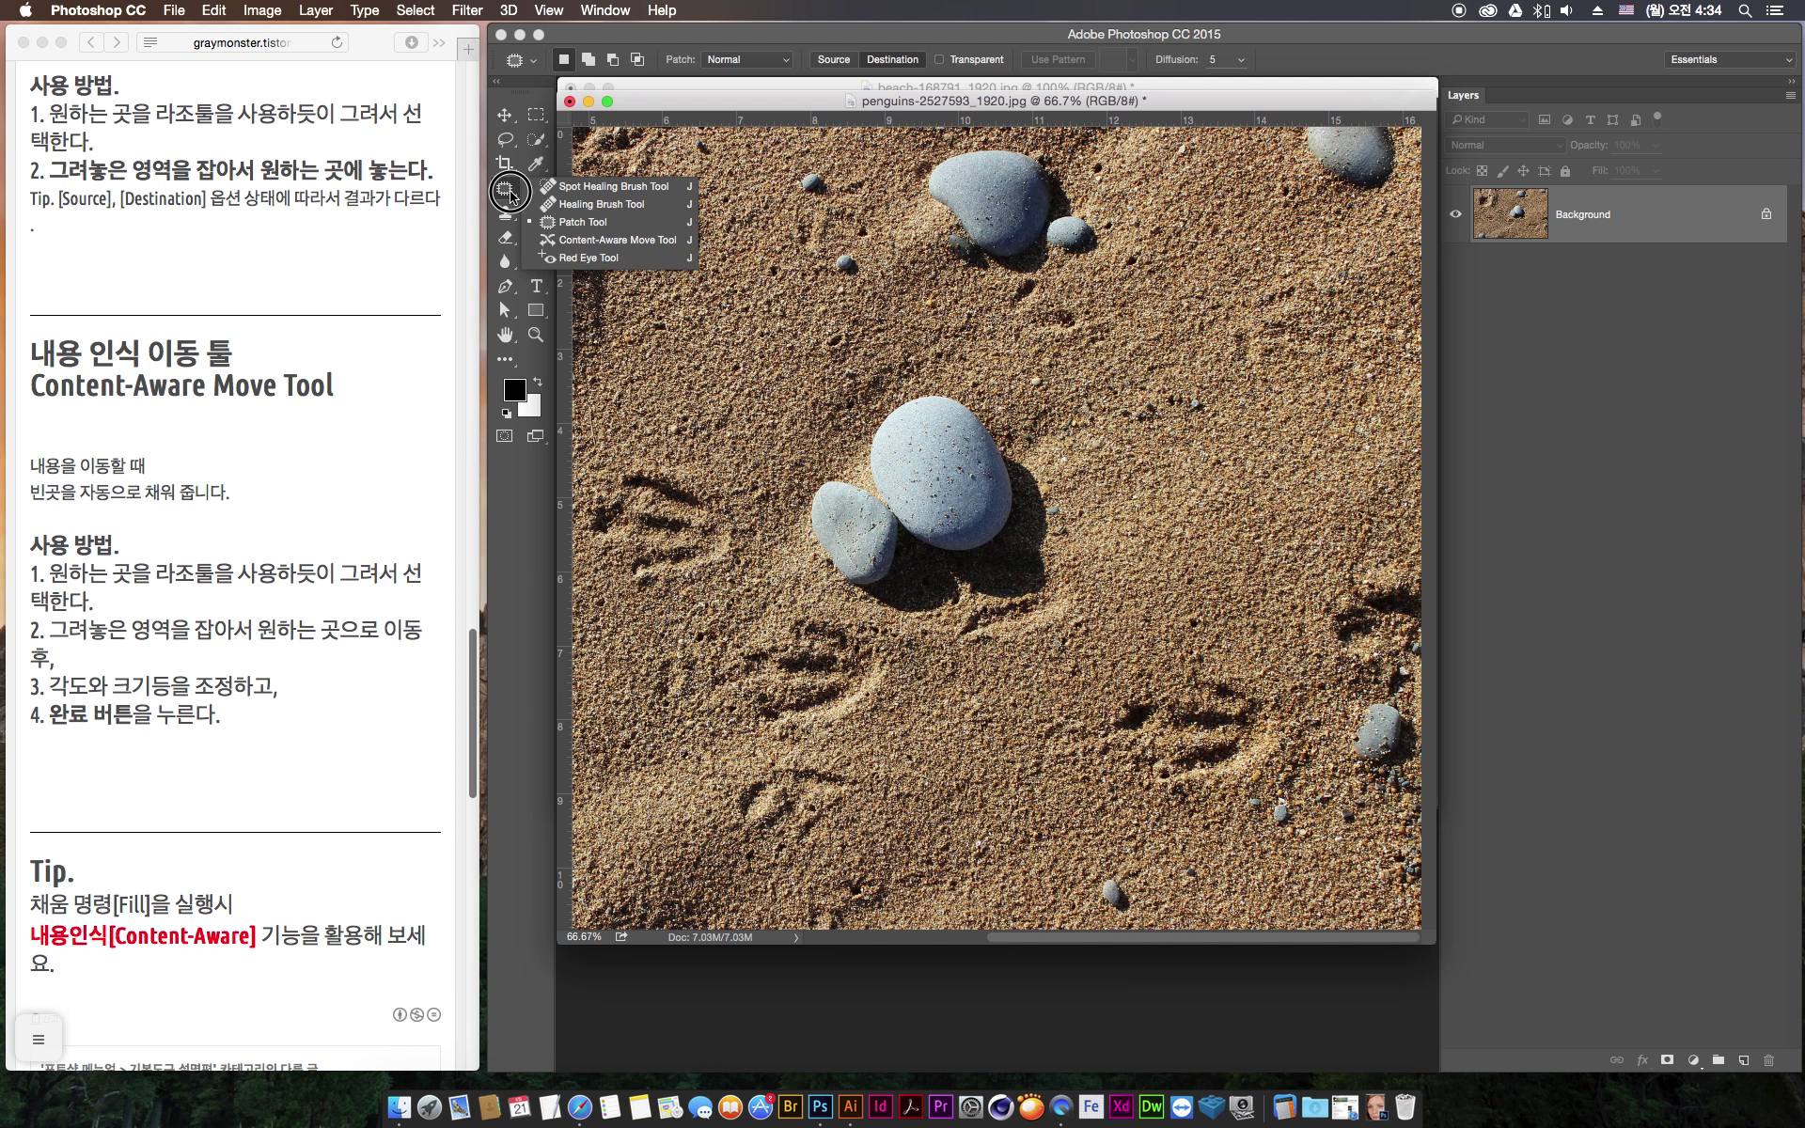
click(612, 243)
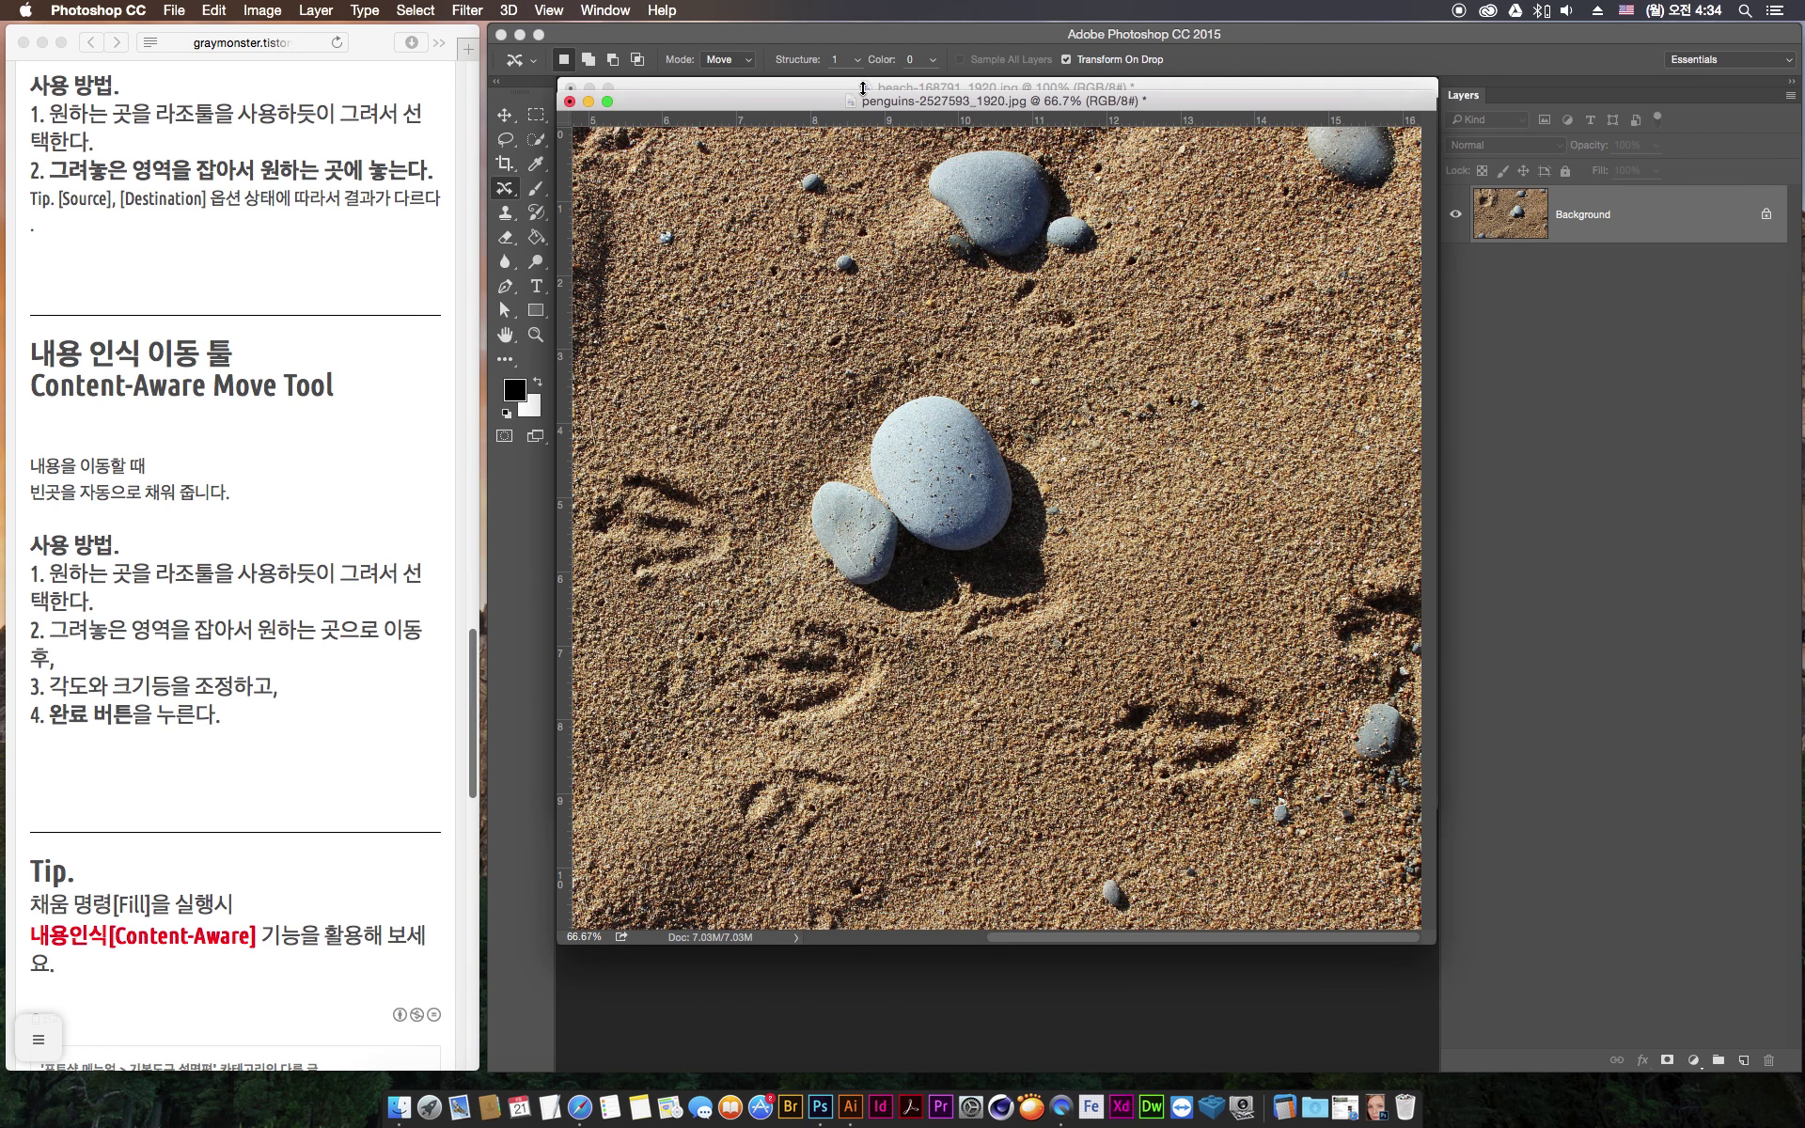
click(722, 59)
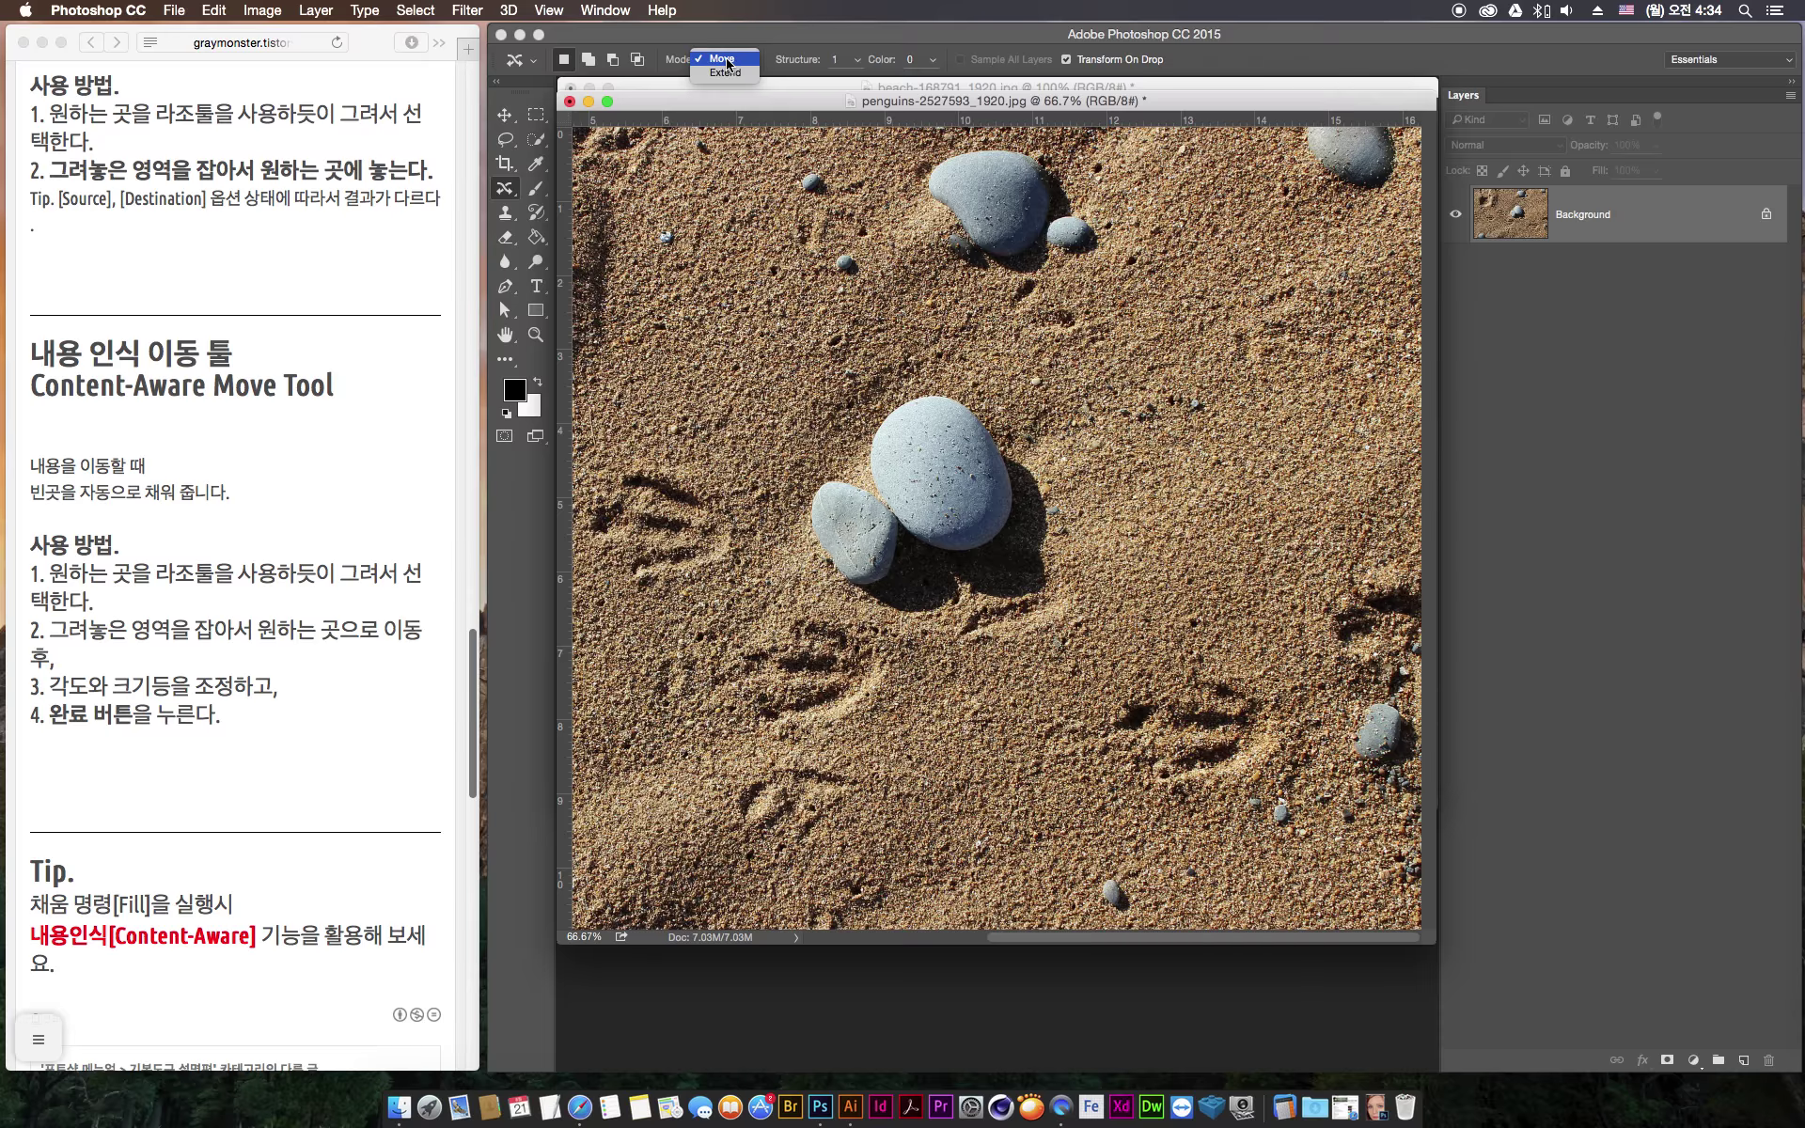
click(731, 60)
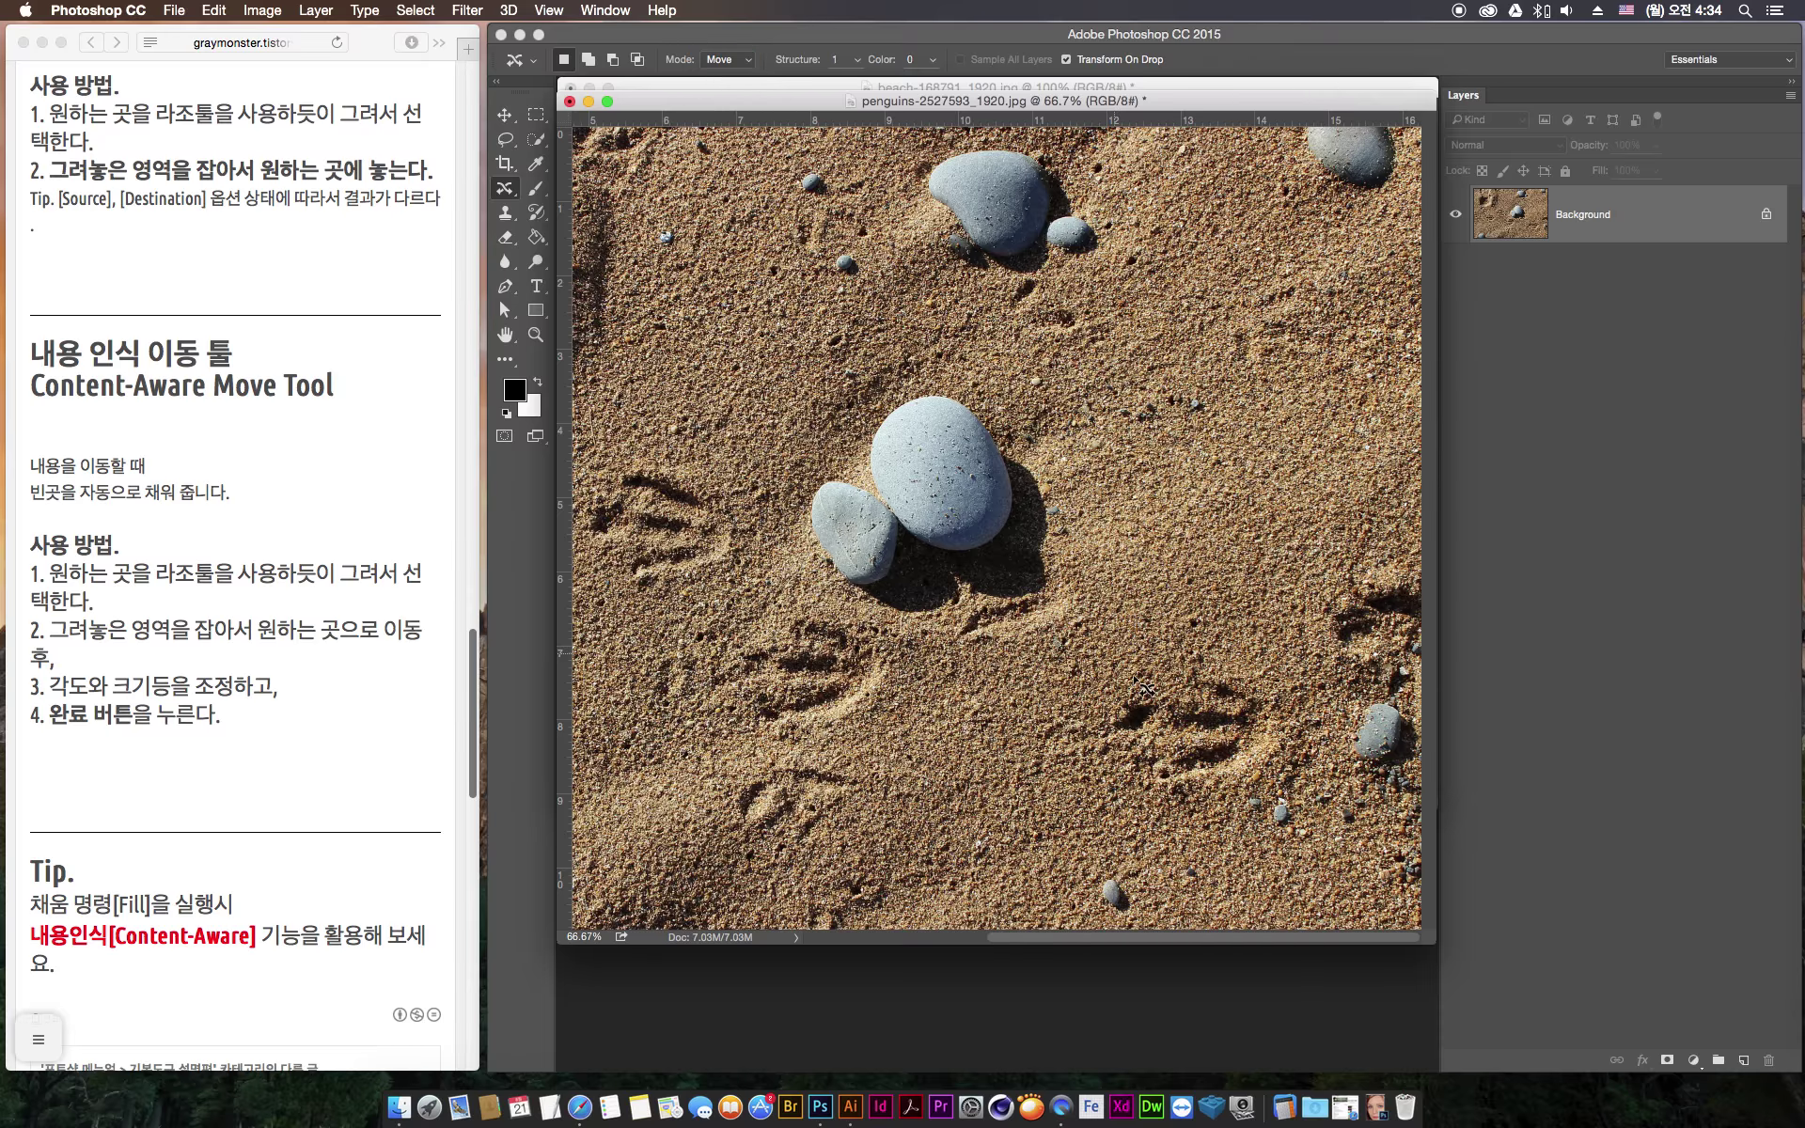
mouse_move(1122, 665)
mouse_down()
mouse_move(1100, 788)
mouse_move(1214, 801)
mouse_move(1298, 780)
mouse_move(1264, 663)
mouse_move(1142, 658)
mouse_move(1104, 679)
mouse_move(1117, 670)
mouse_up()
drag(1211, 747, 1214, 477)
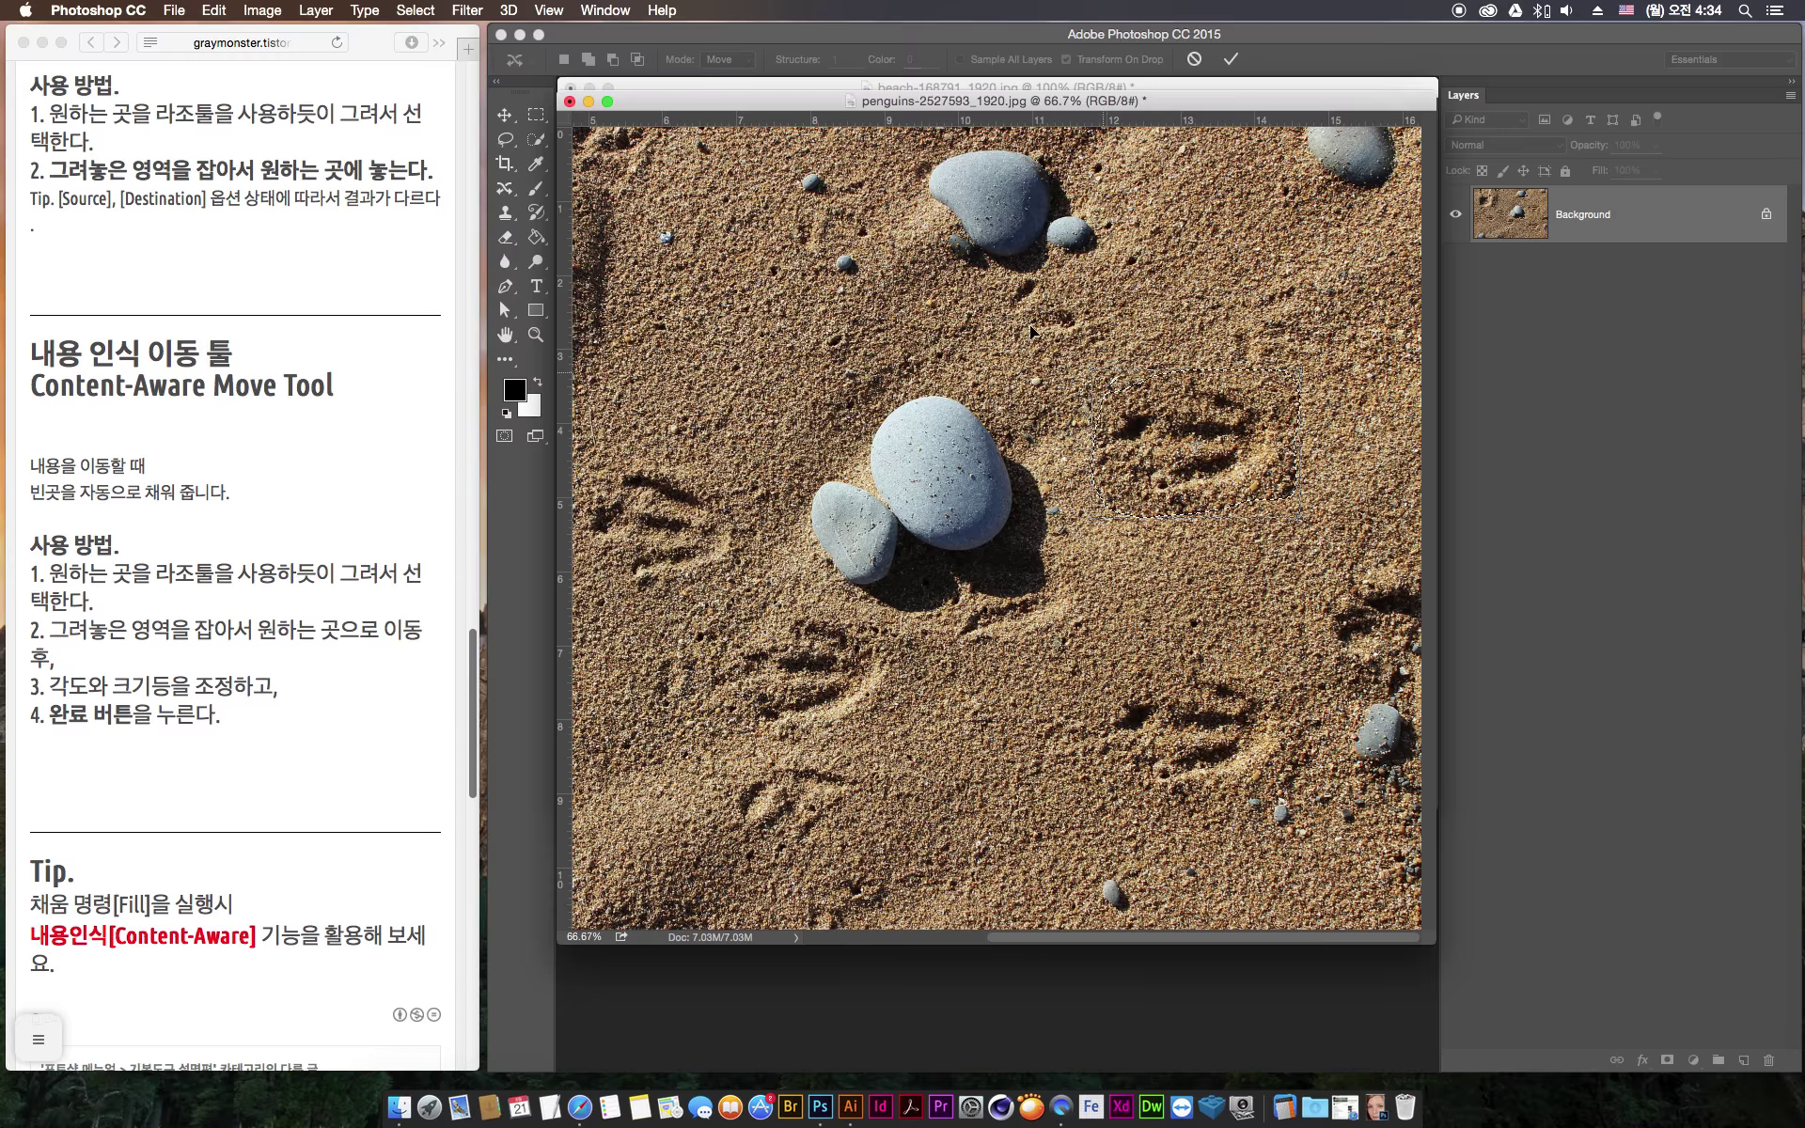
Rotate the moved footprint counterclockwise and apply the Content-Aware move on the sand photo
key(super+plus)
drag(1140, 660, 826, 624)
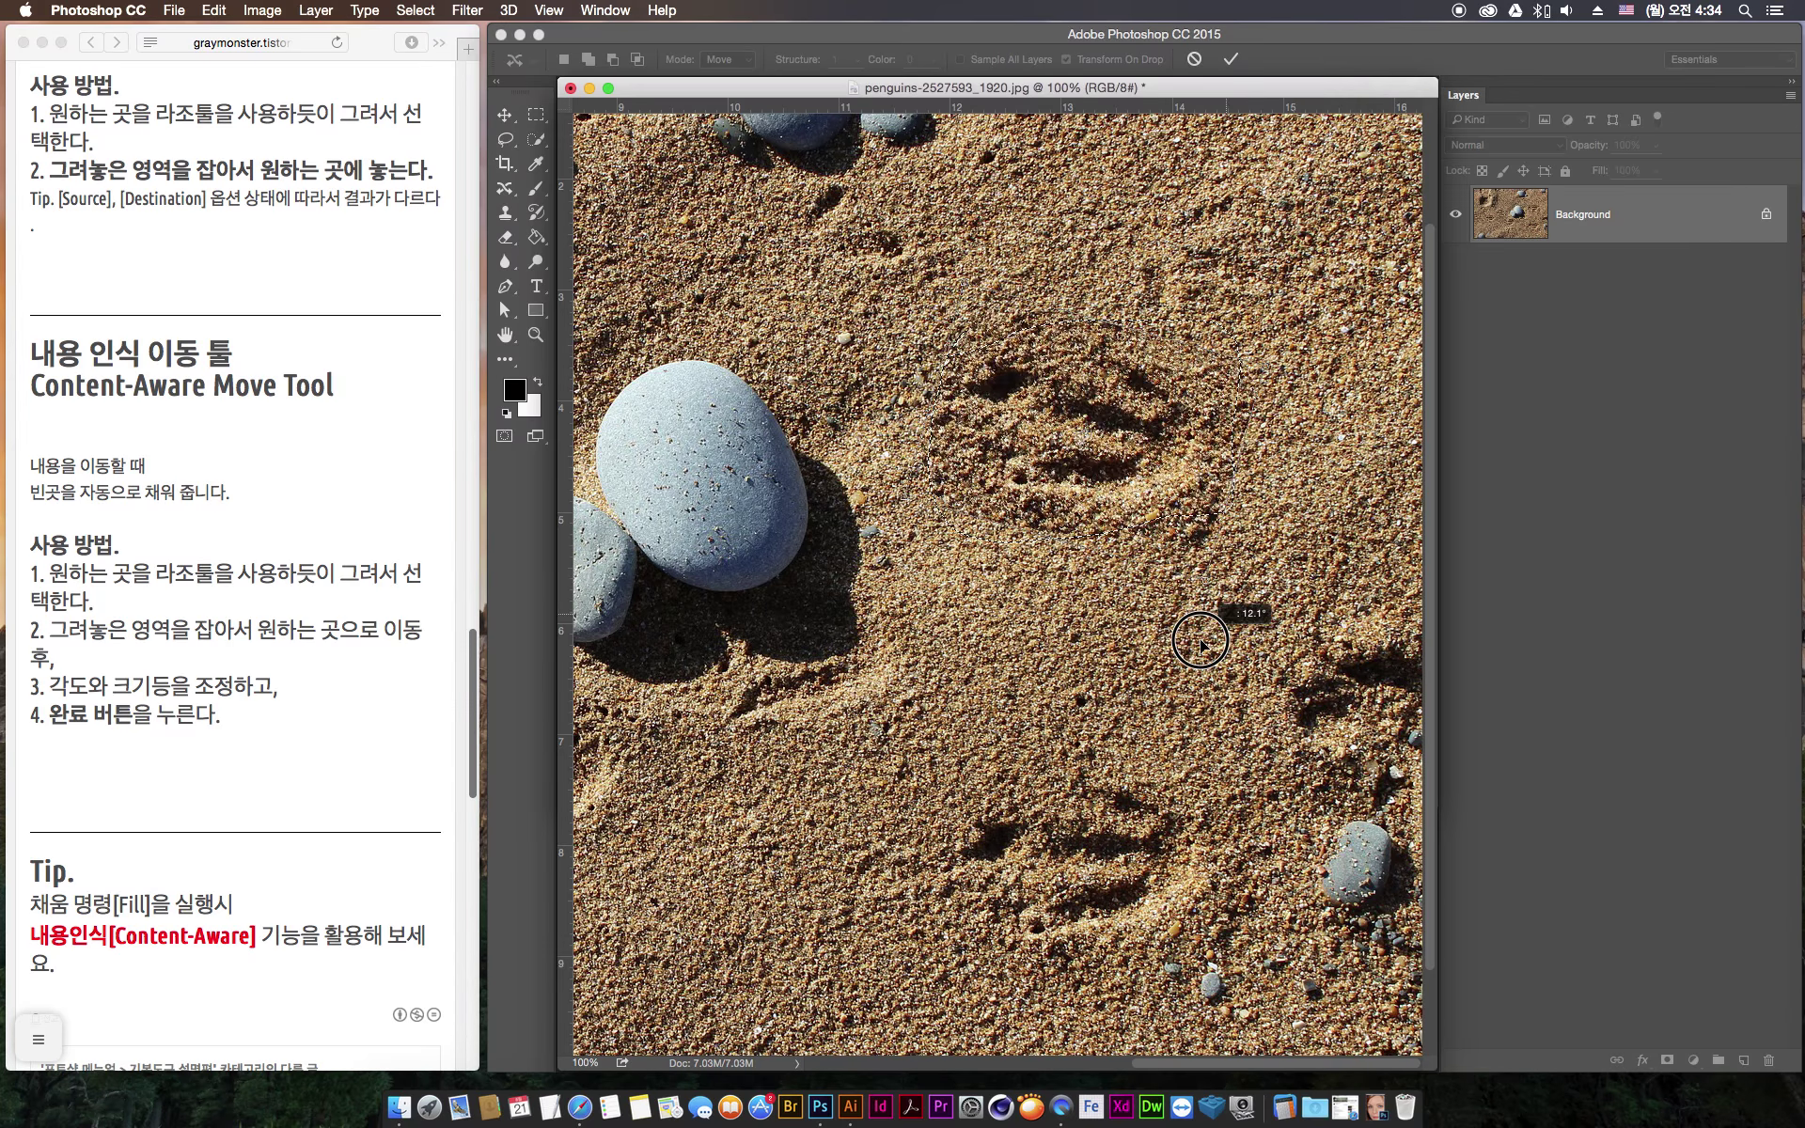
drag(1258, 557, 1292, 451)
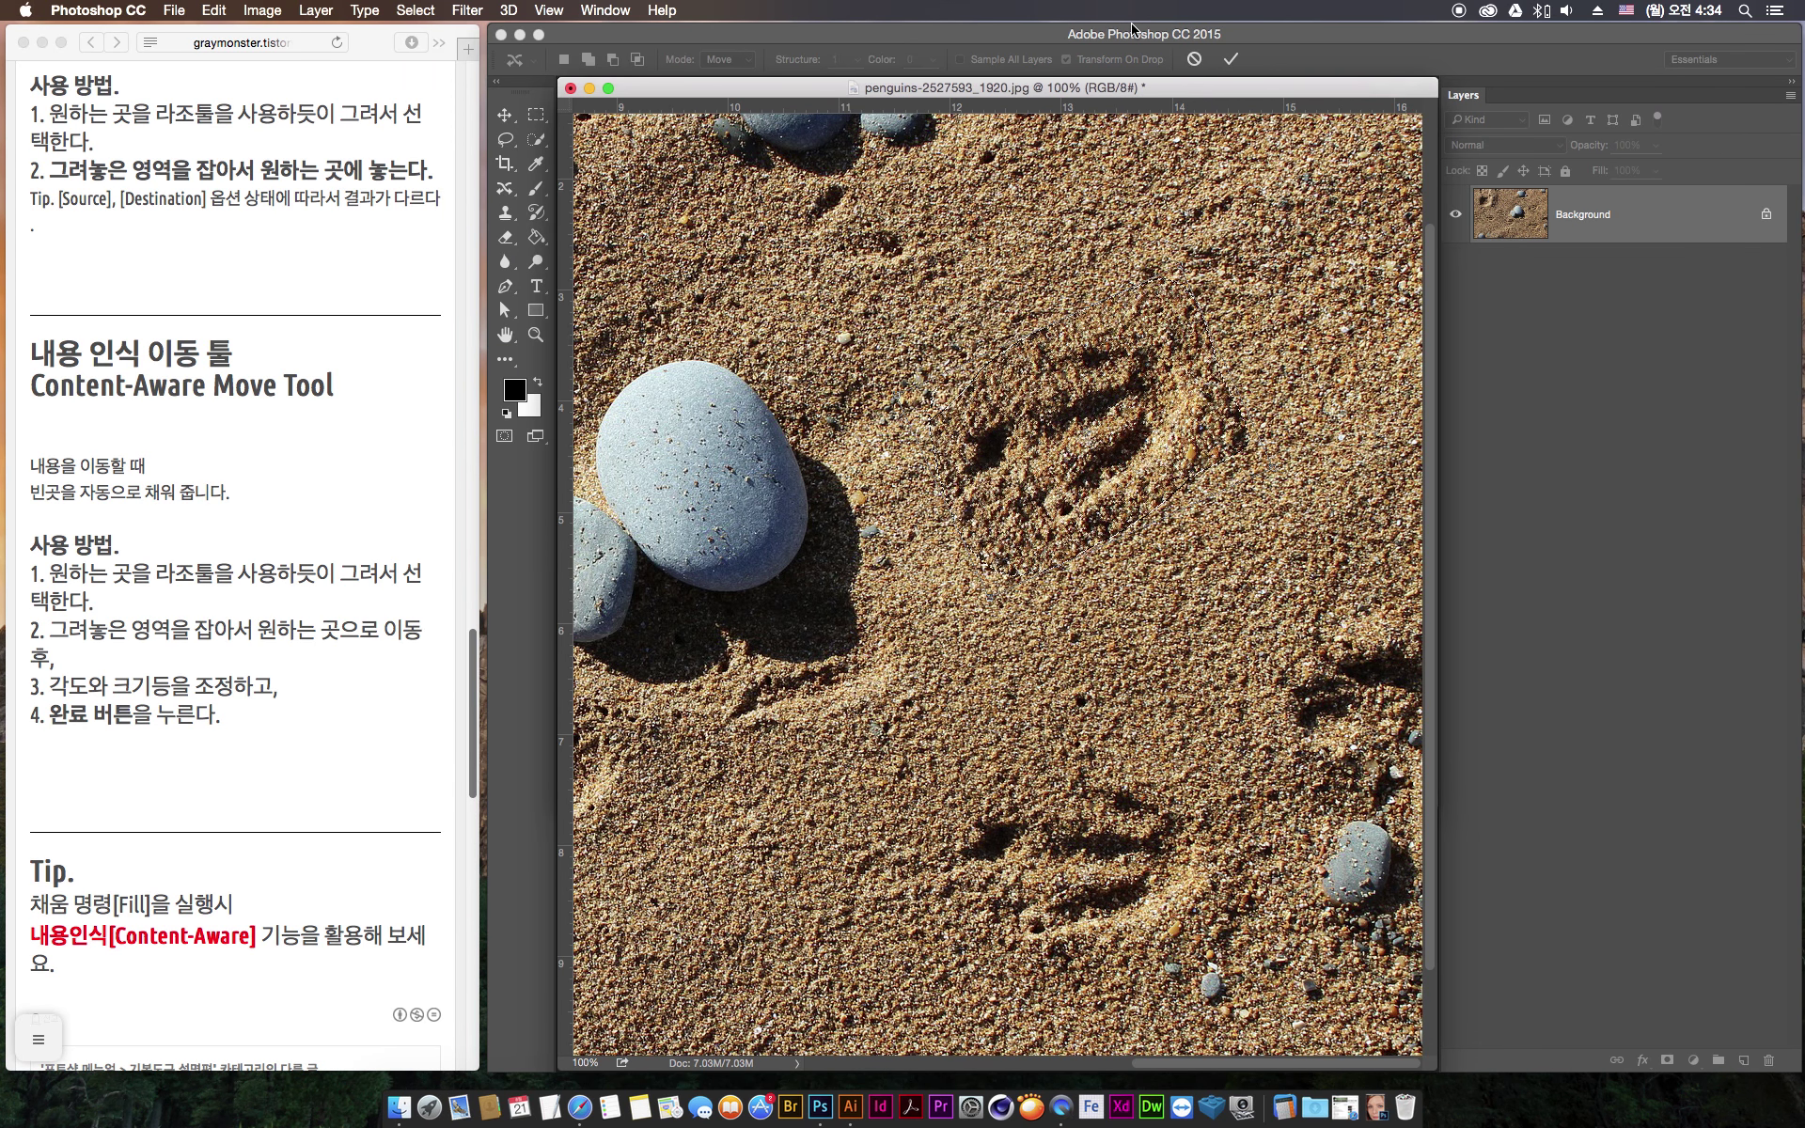
key(Return)
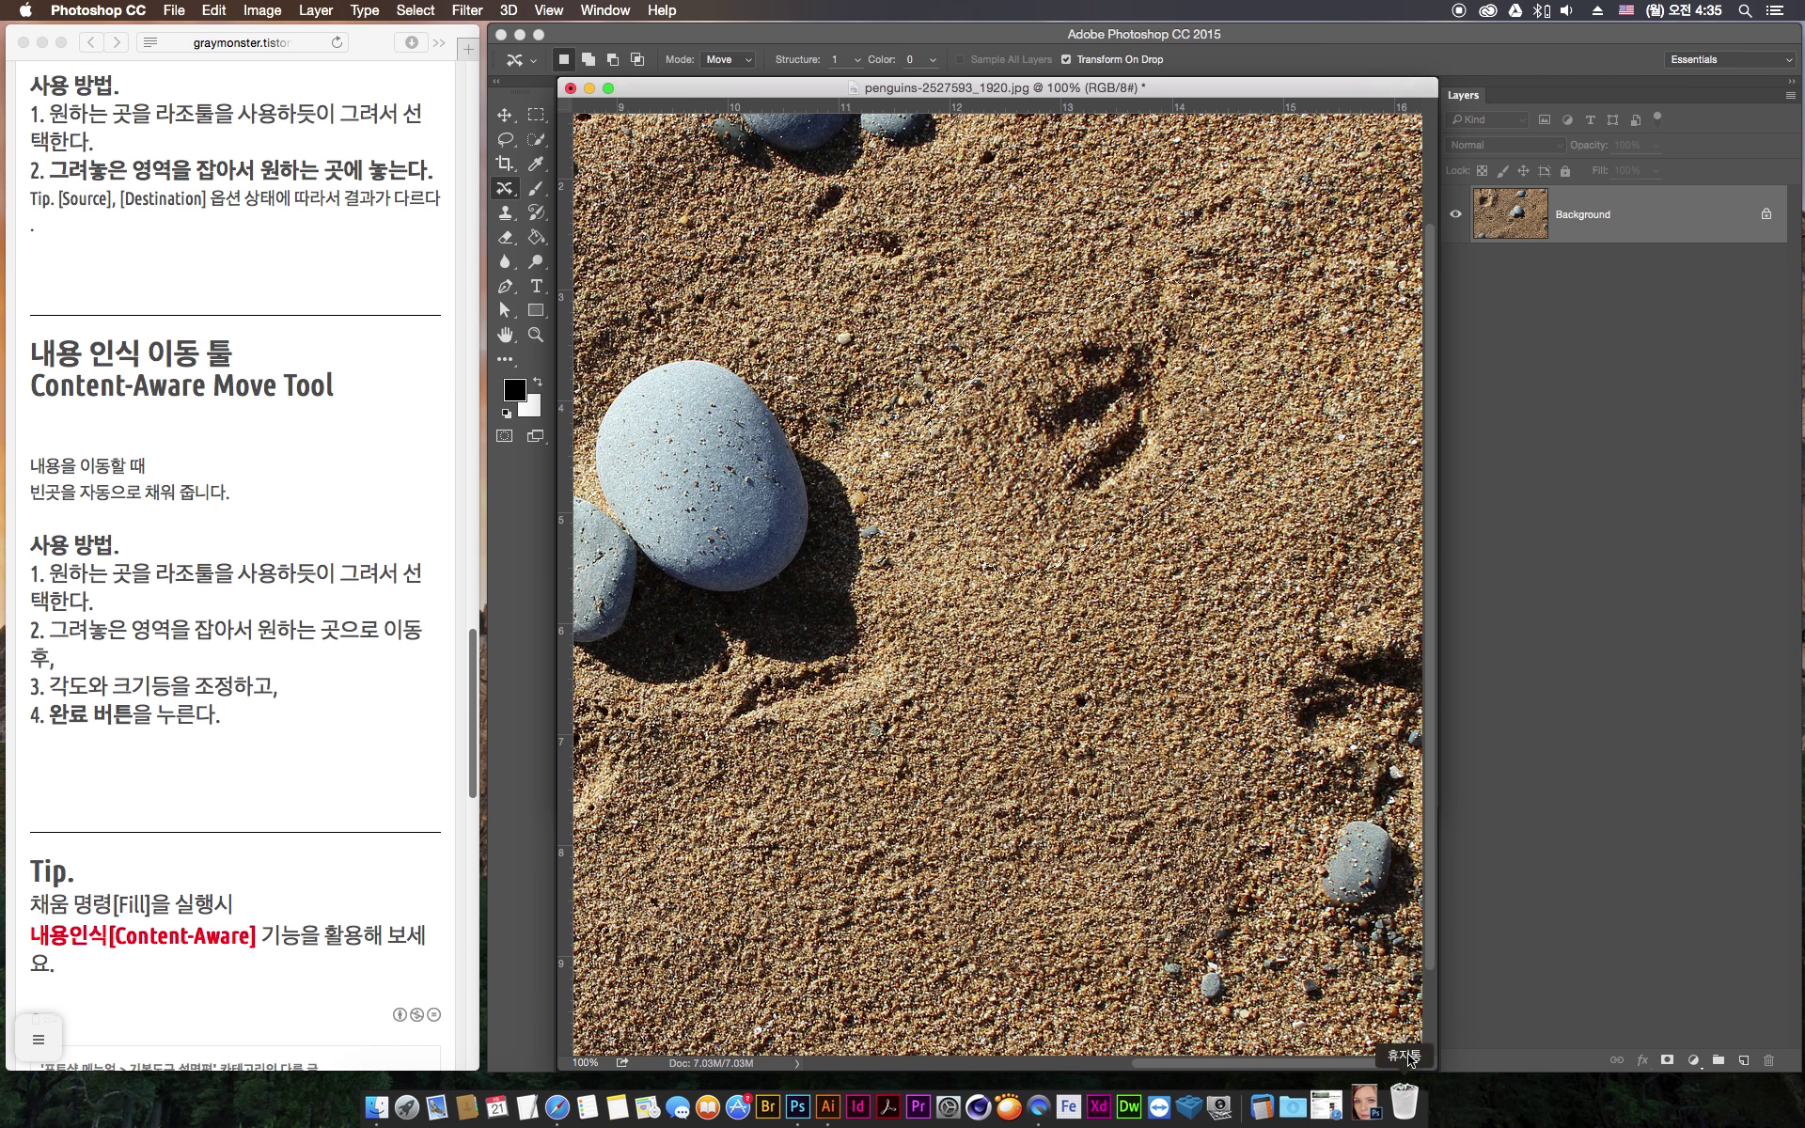
Switch to the beach photo, undo the earlier removal of the green and yellow float, and clear the selection
drag(672, 88, 702, 449)
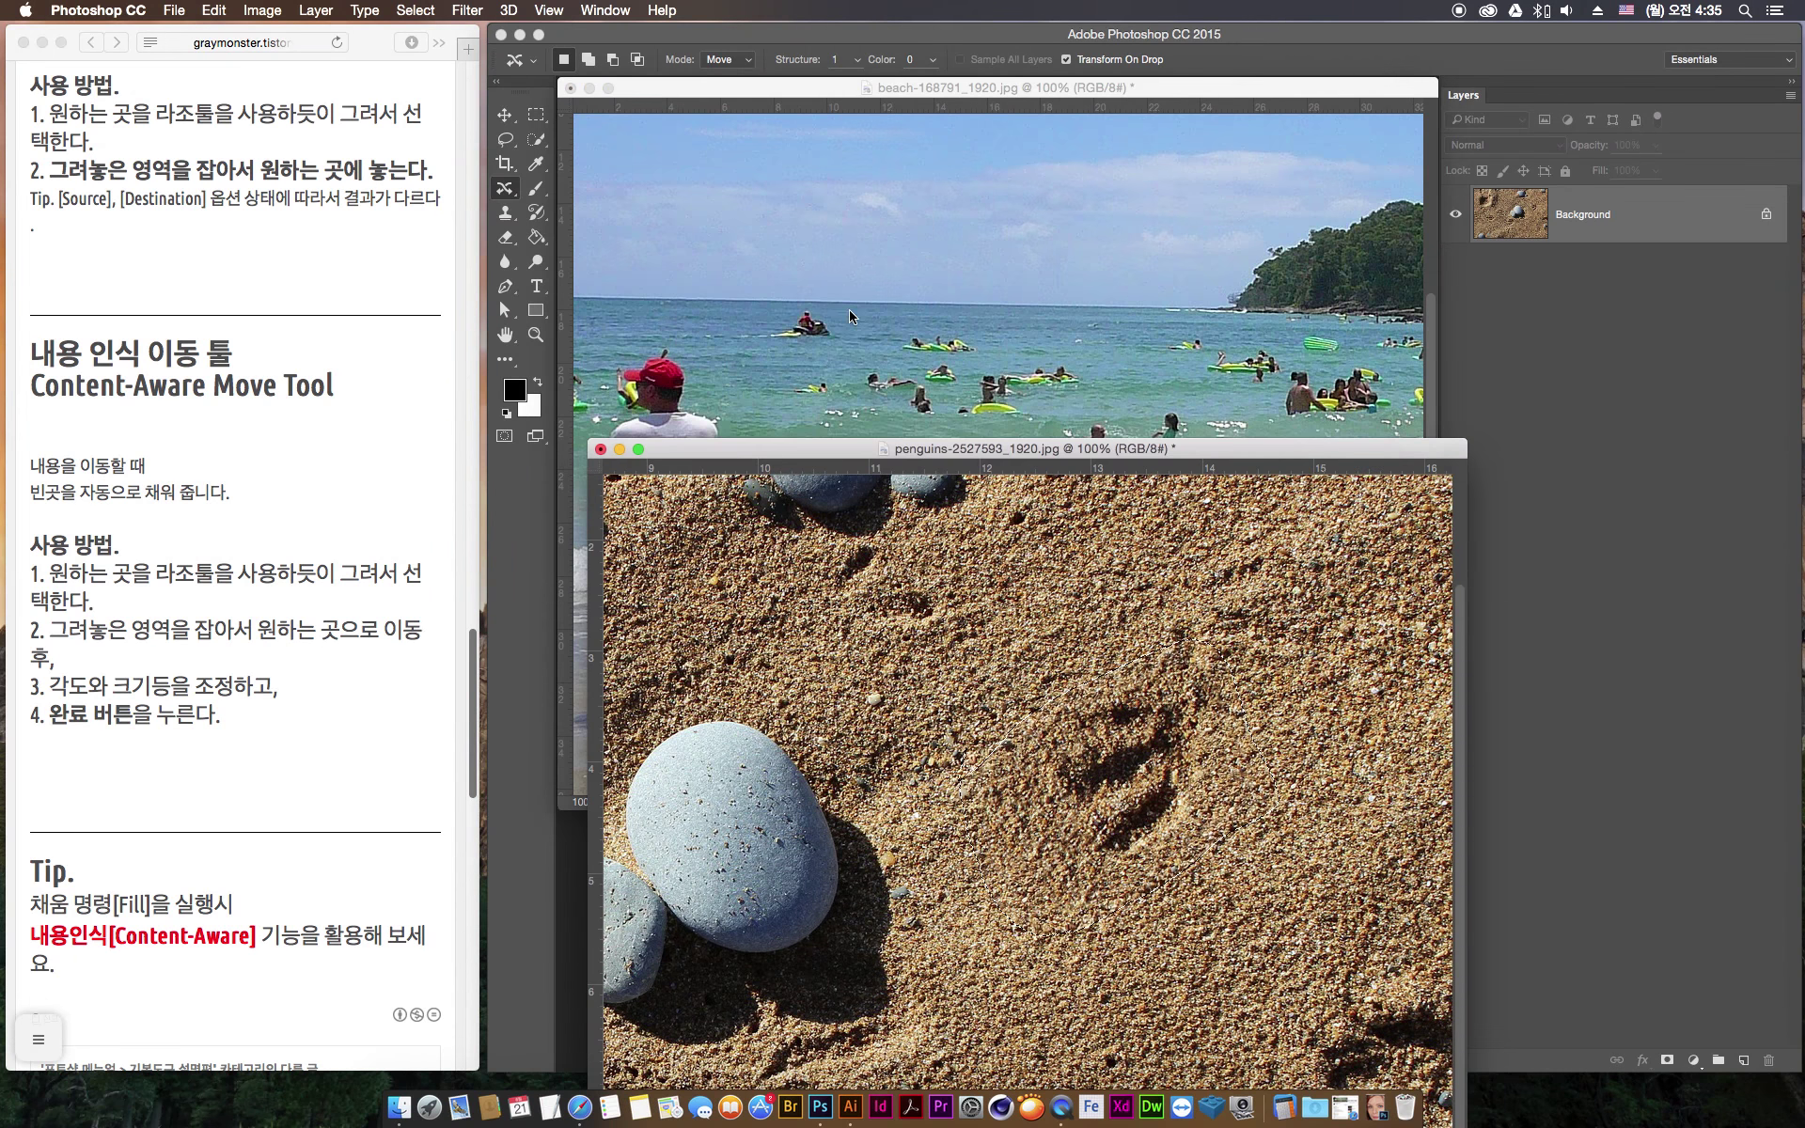
click(865, 308)
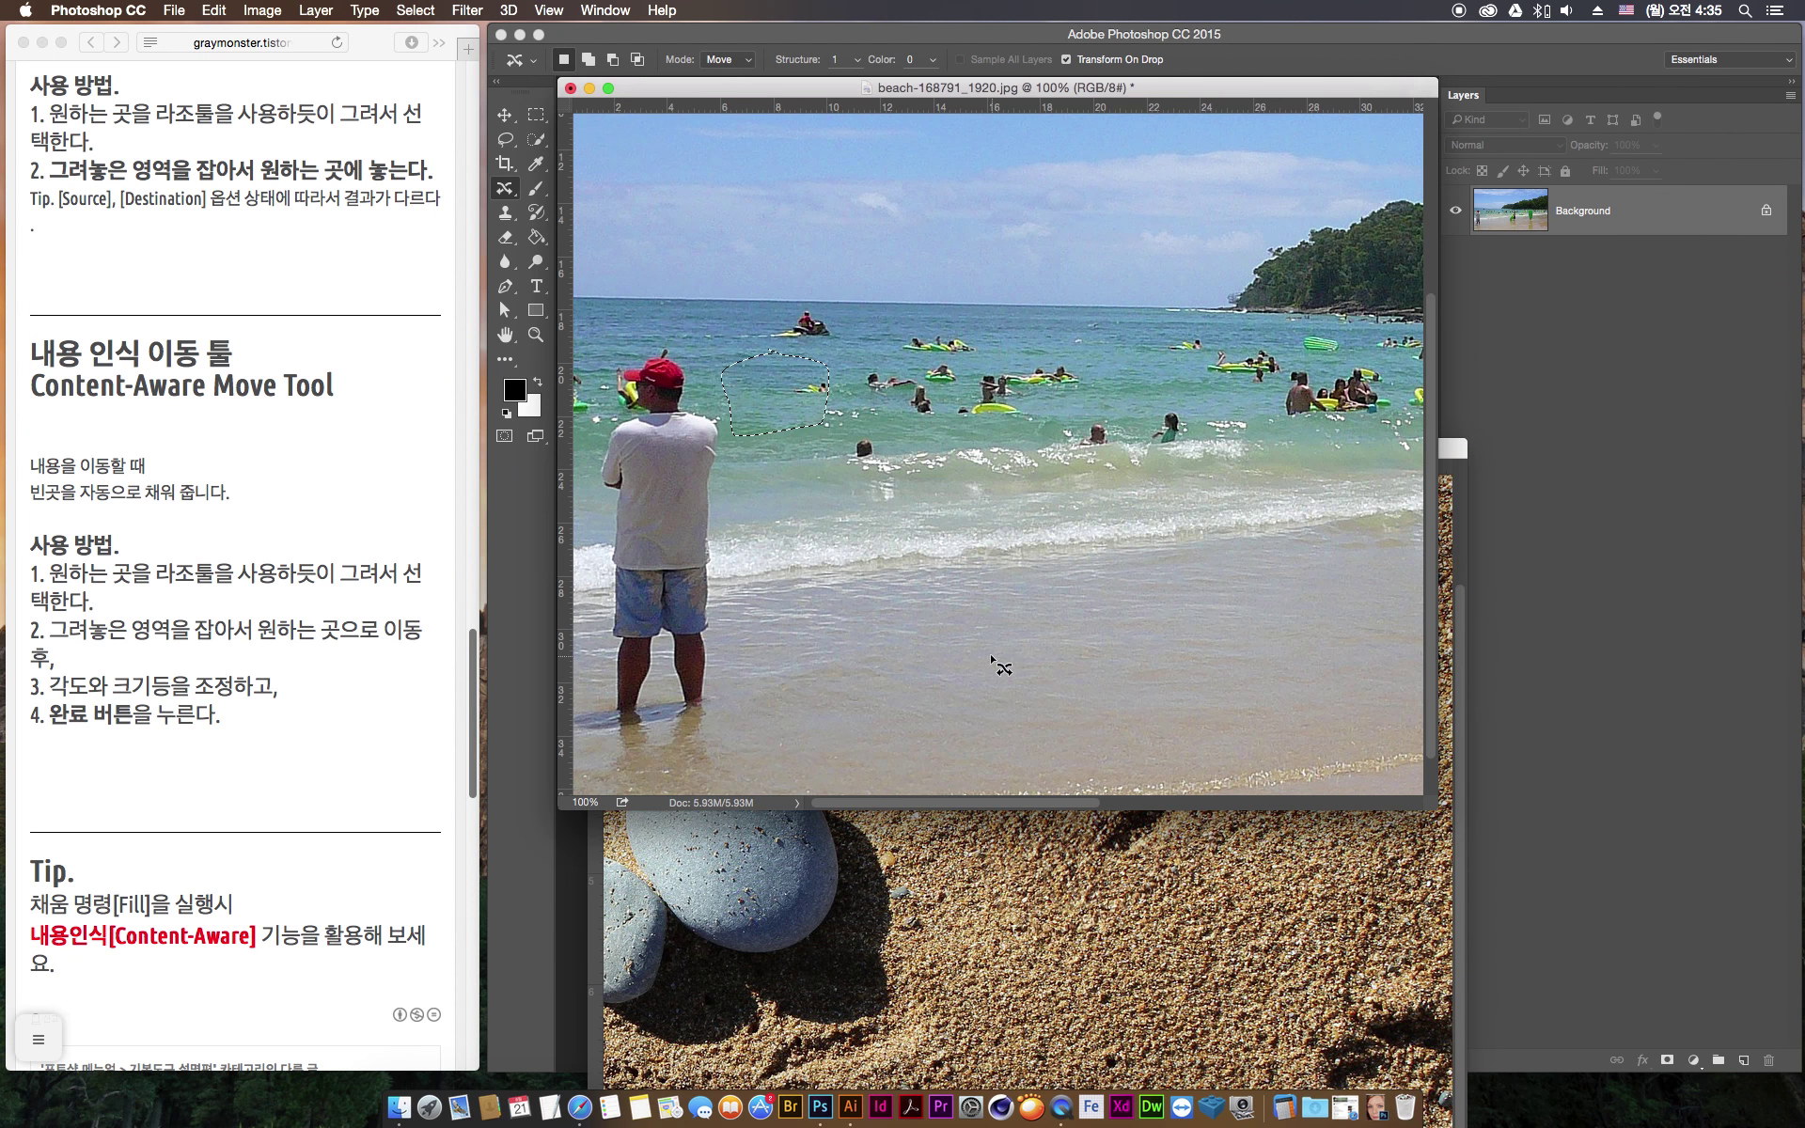
key(alt+super+z)
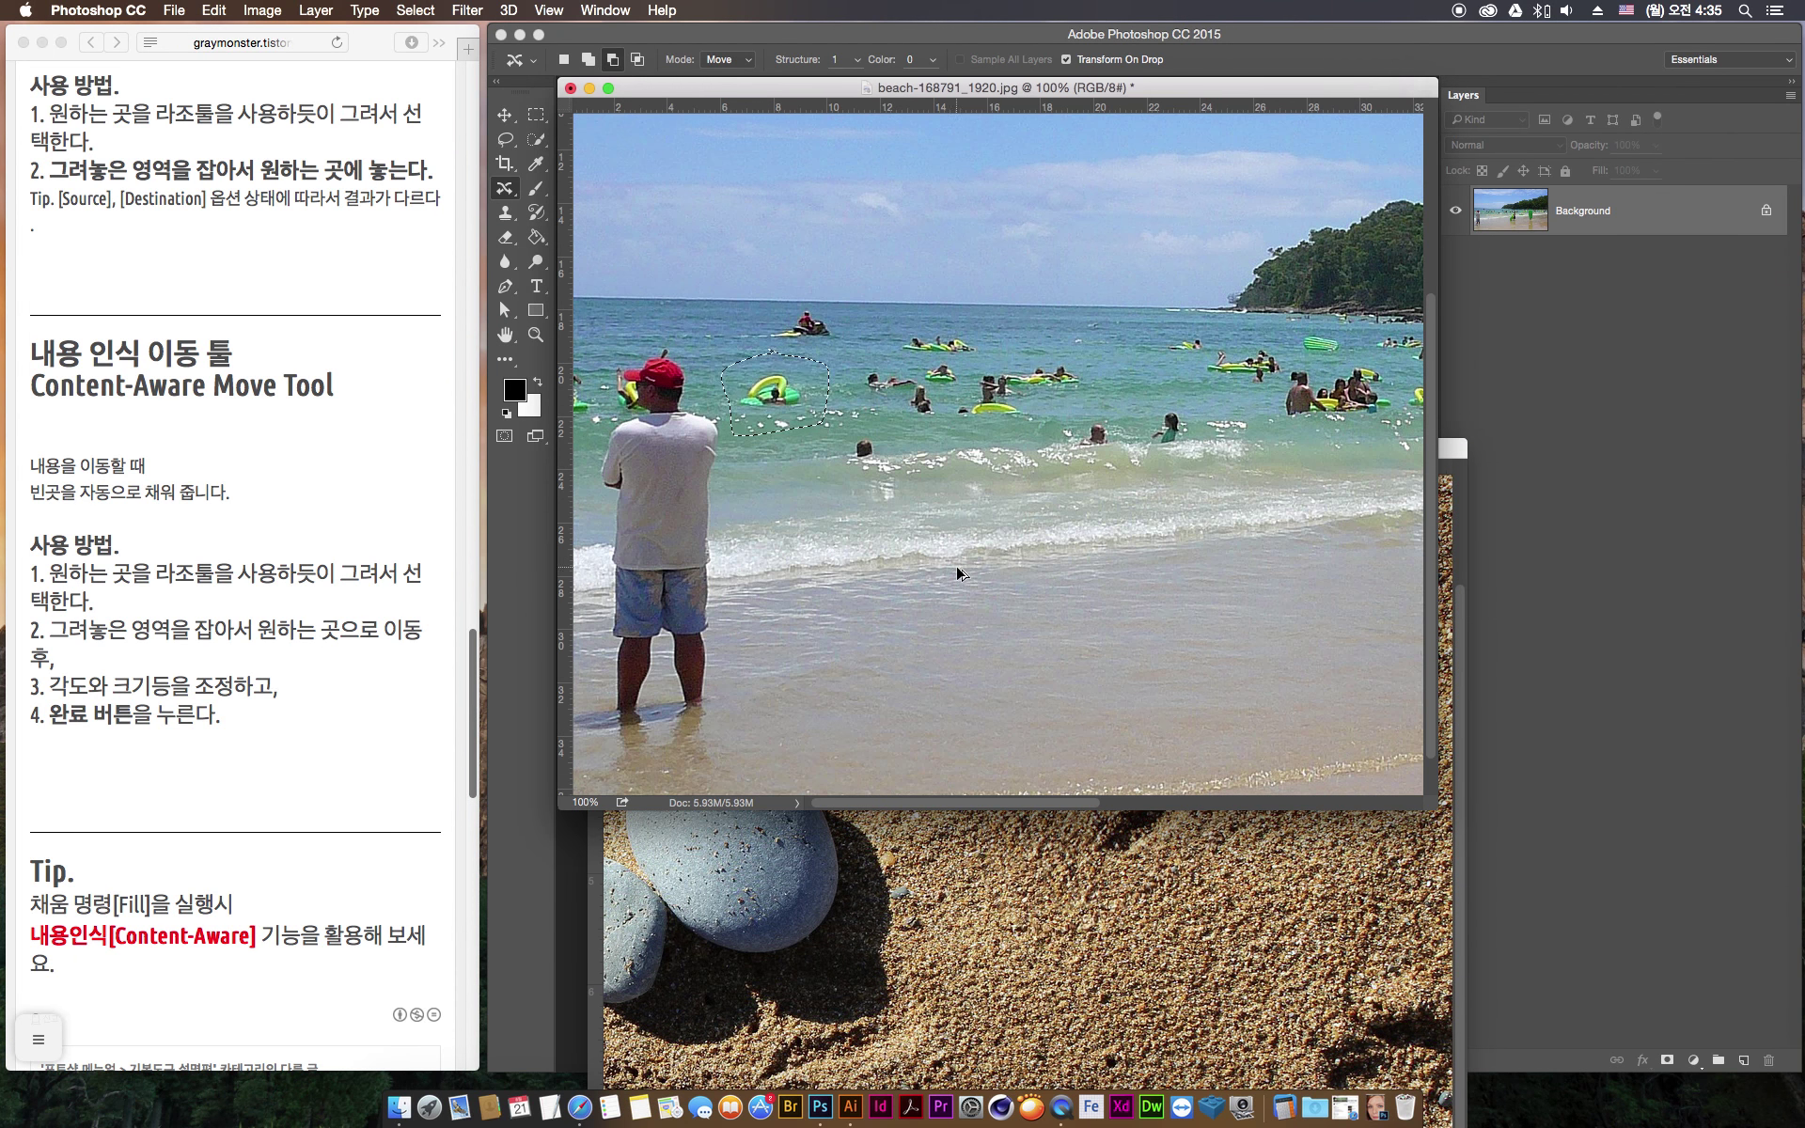
key(super+d)
Outline the float beside the man and move it across the water toward the swimmers with the Content-Aware Move Tool
drag(505, 188, 632, 243)
mouse_move(748, 403)
mouse_down()
mouse_move(730, 363)
mouse_move(732, 424)
mouse_move(827, 410)
mouse_move(828, 363)
mouse_move(730, 371)
mouse_up()
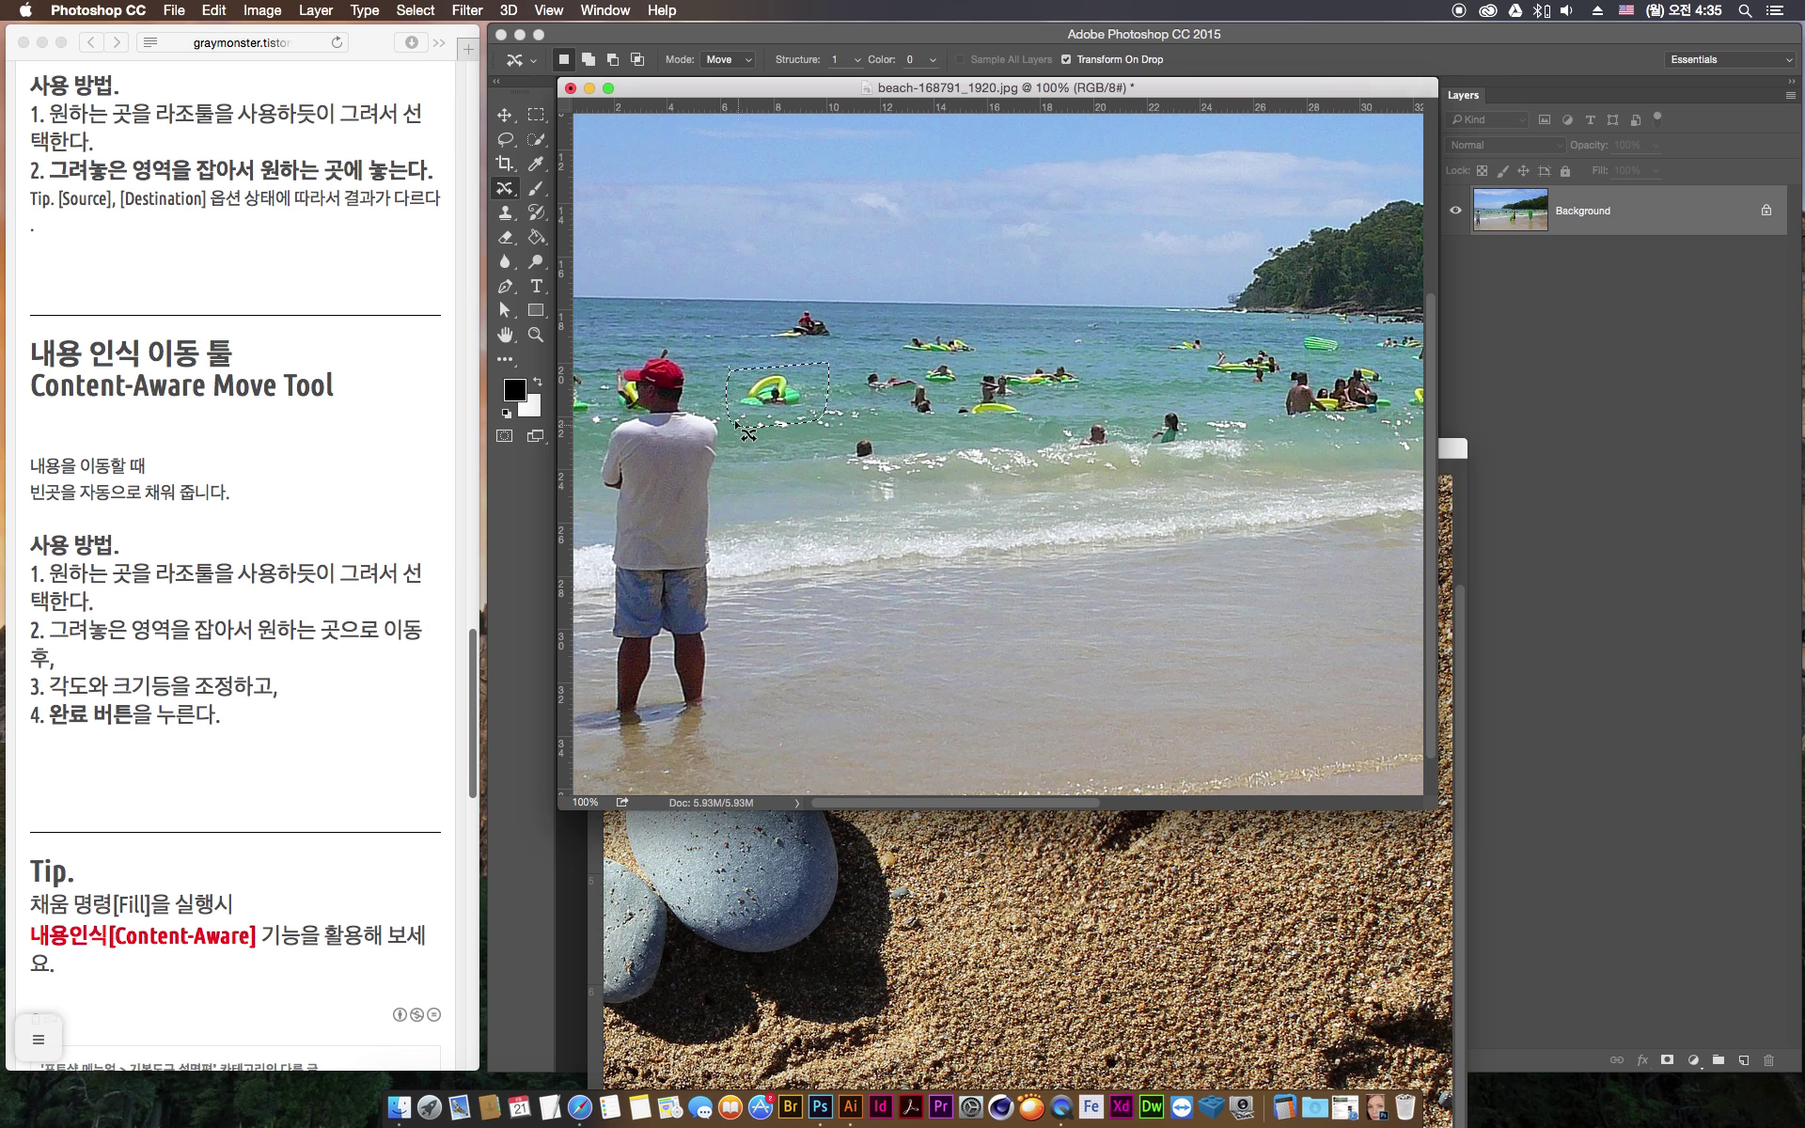
mouse_move(776, 404)
mouse_down()
mouse_move(767, 393)
mouse_move(970, 310)
mouse_move(1080, 323)
mouse_move(1142, 391)
mouse_up()
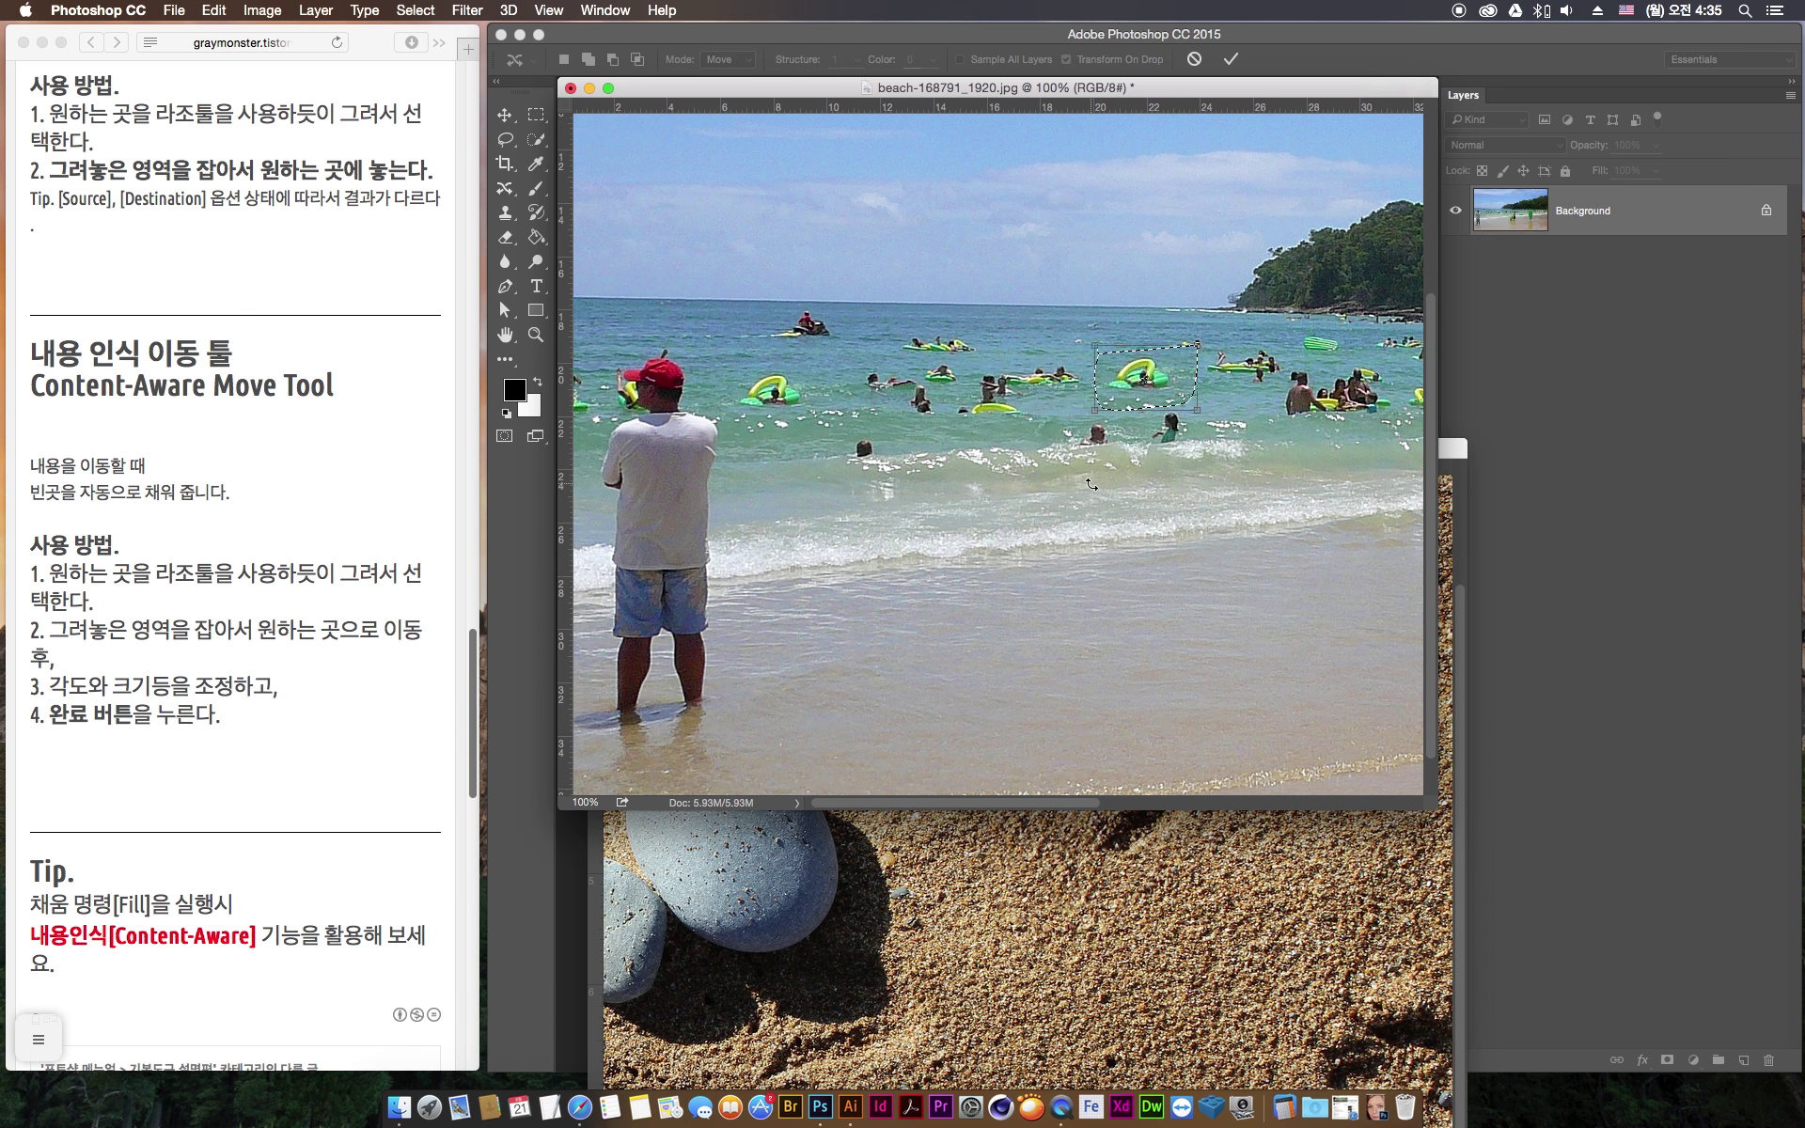
click(1232, 60)
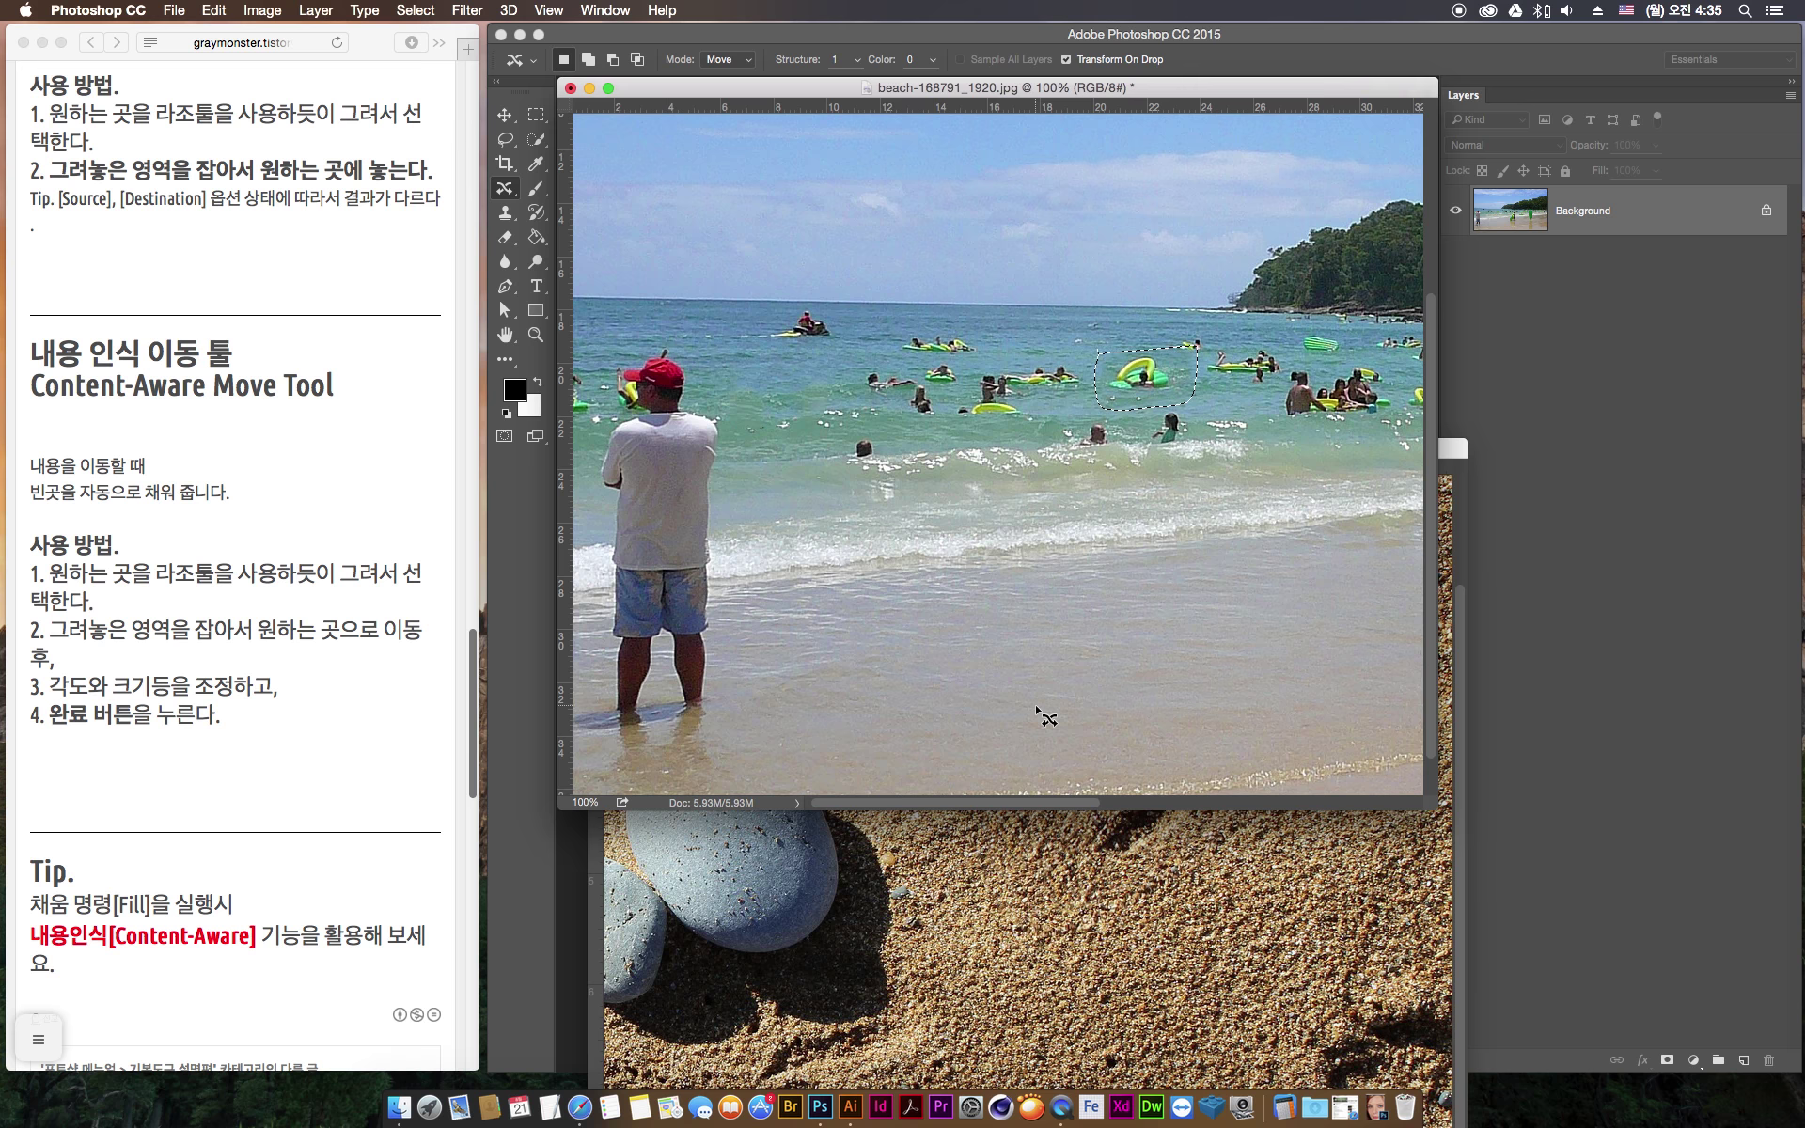
Try moving the selected float down onto the wet shore, and undo the float moves
drag(1165, 383, 1243, 655)
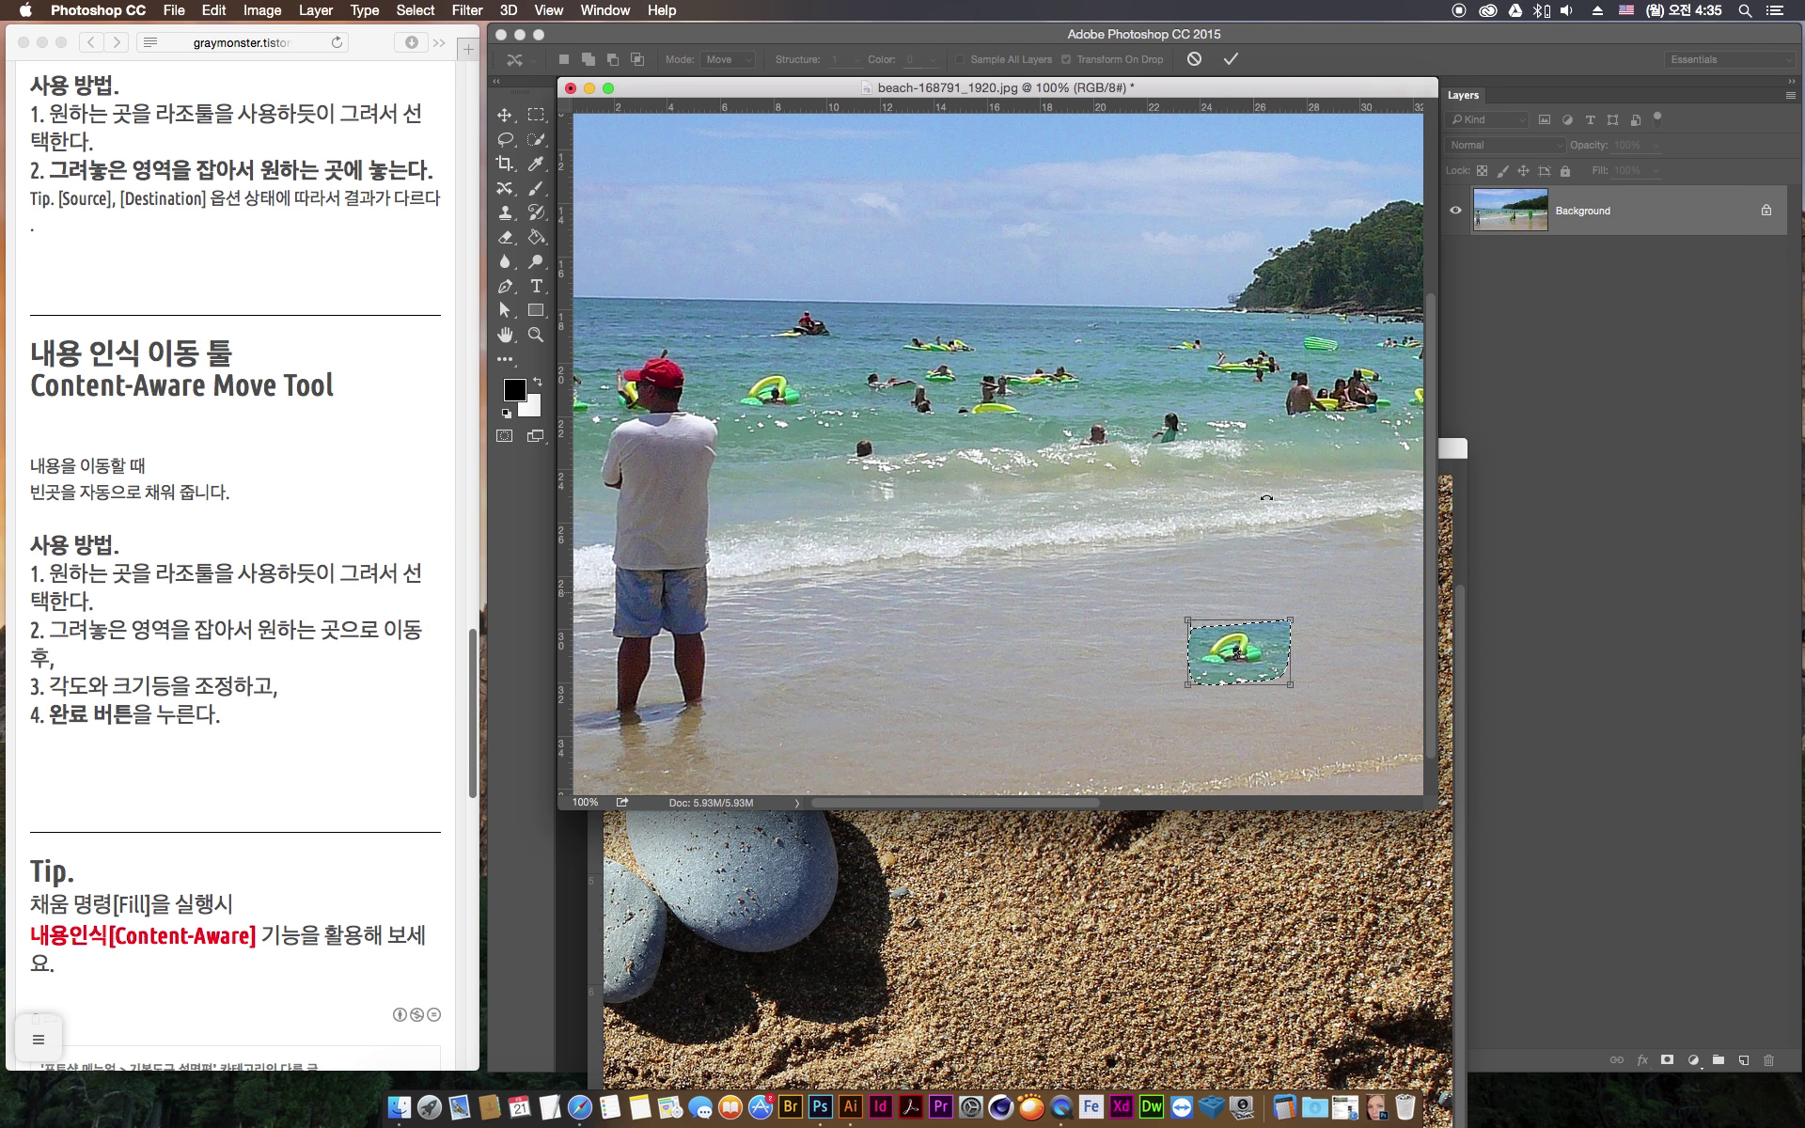
click(1232, 58)
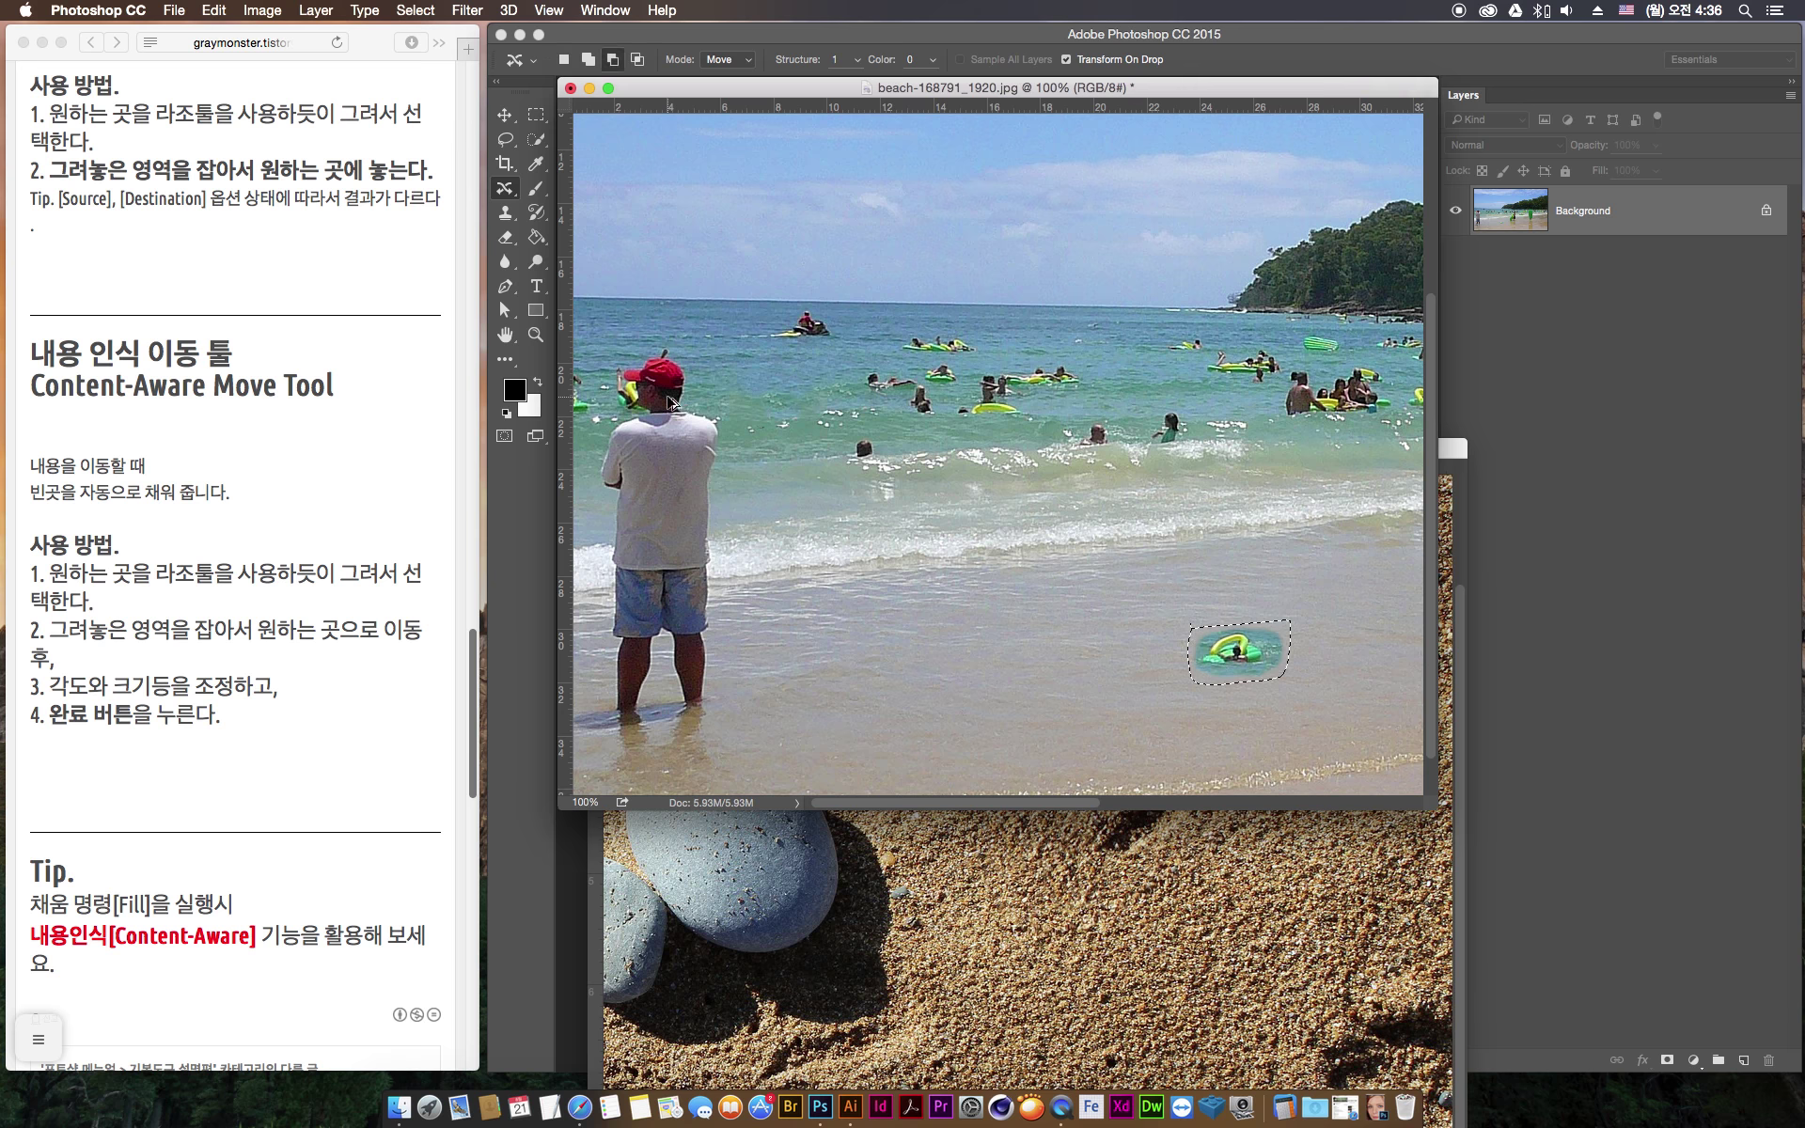
key(super+z)
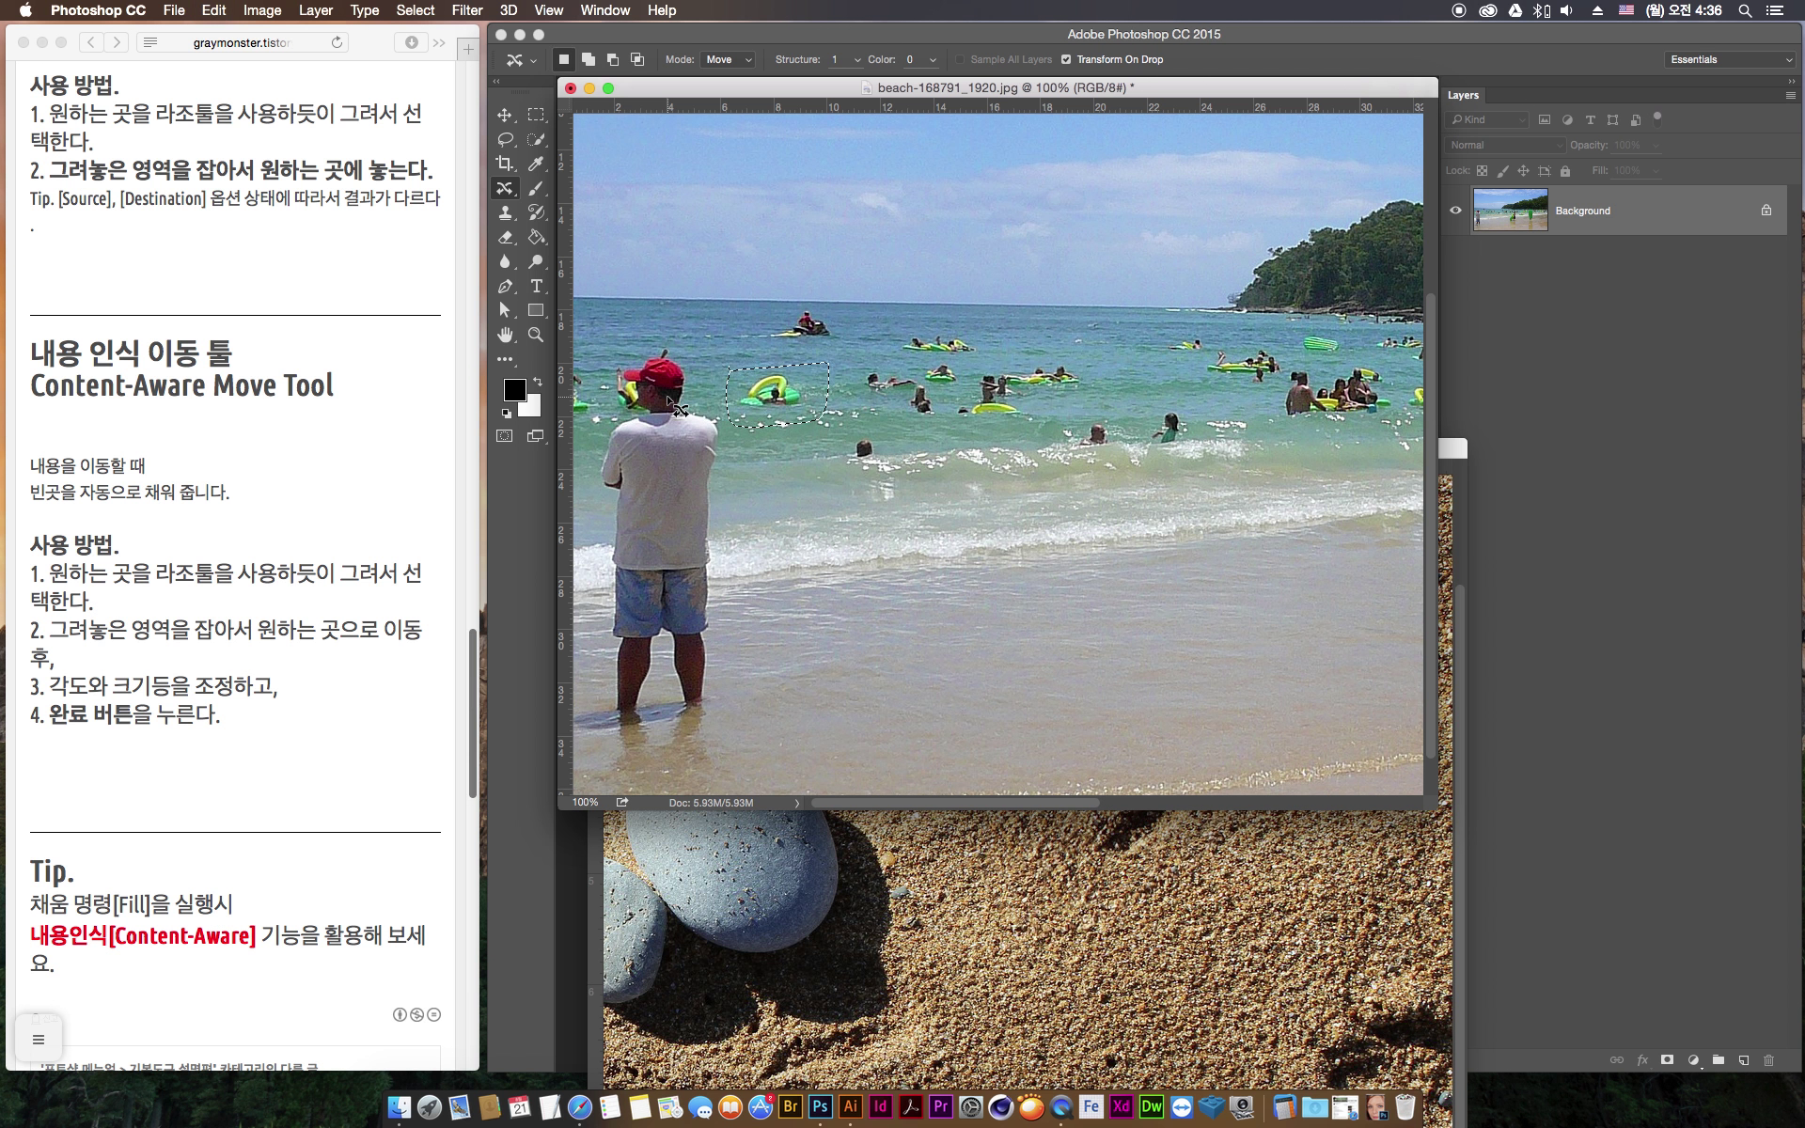
Move the selected float from the water up into the sky with the Content-Aware Move Tool
click(1042, 906)
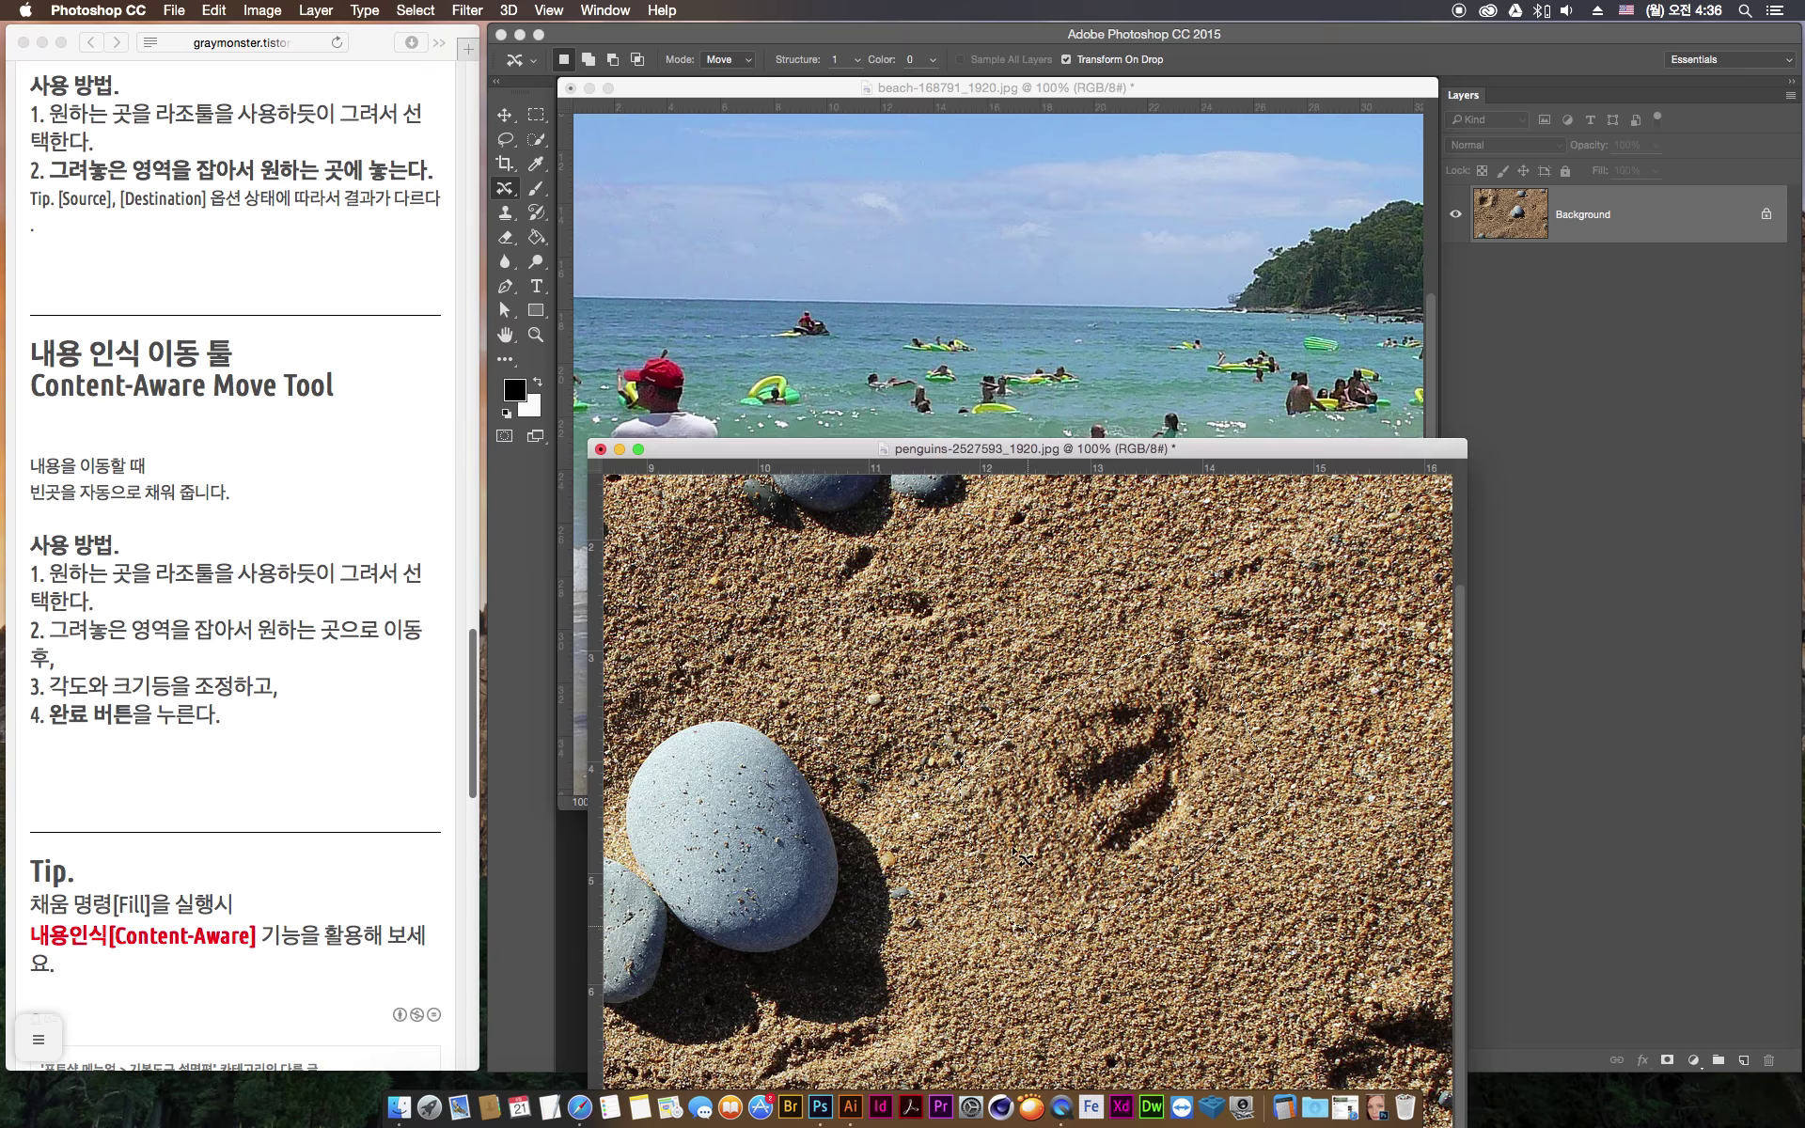
click(912, 371)
mouse_move(740, 382)
mouse_down()
mouse_move(902, 322)
mouse_move(1027, 201)
mouse_move(1078, 199)
mouse_move(1060, 175)
mouse_move(989, 180)
mouse_move(1081, 172)
mouse_up()
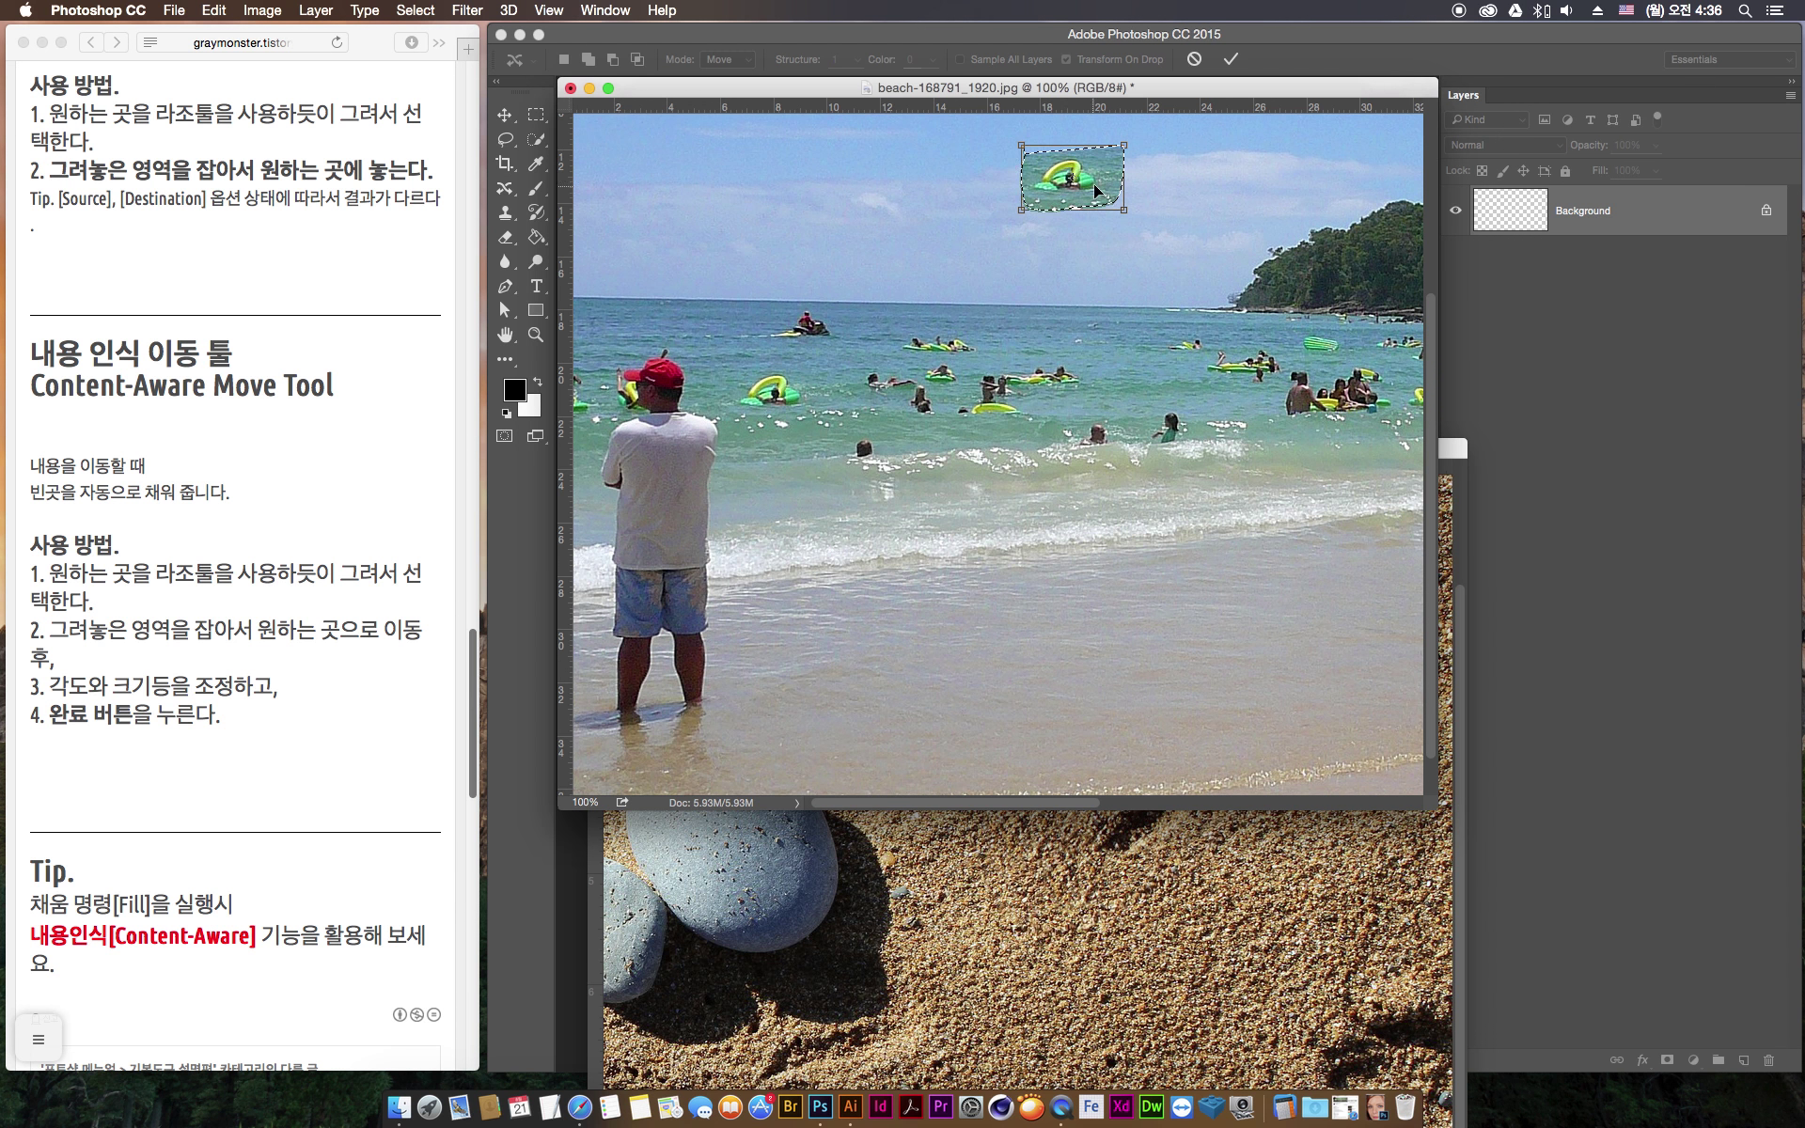
click(1234, 59)
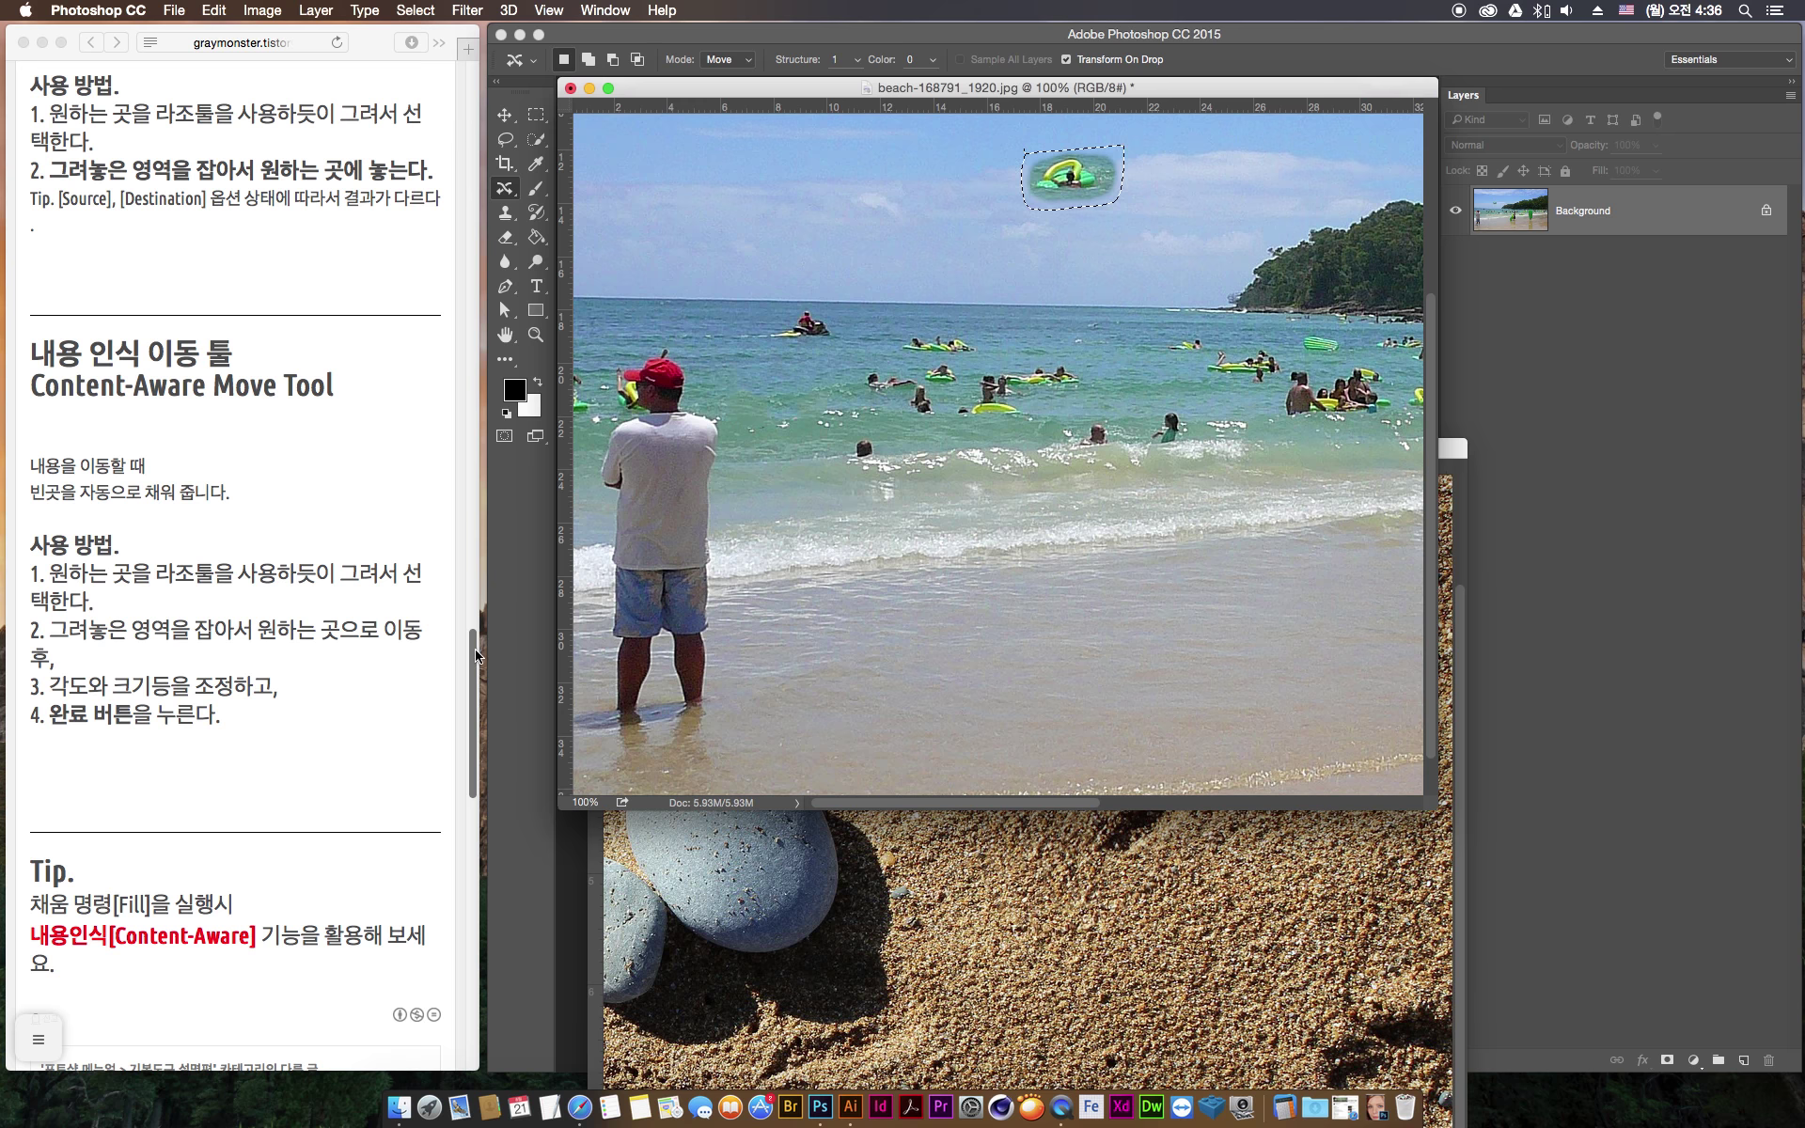
Undo the float's move into the sky and remove its selection
drag(474, 658, 471, 707)
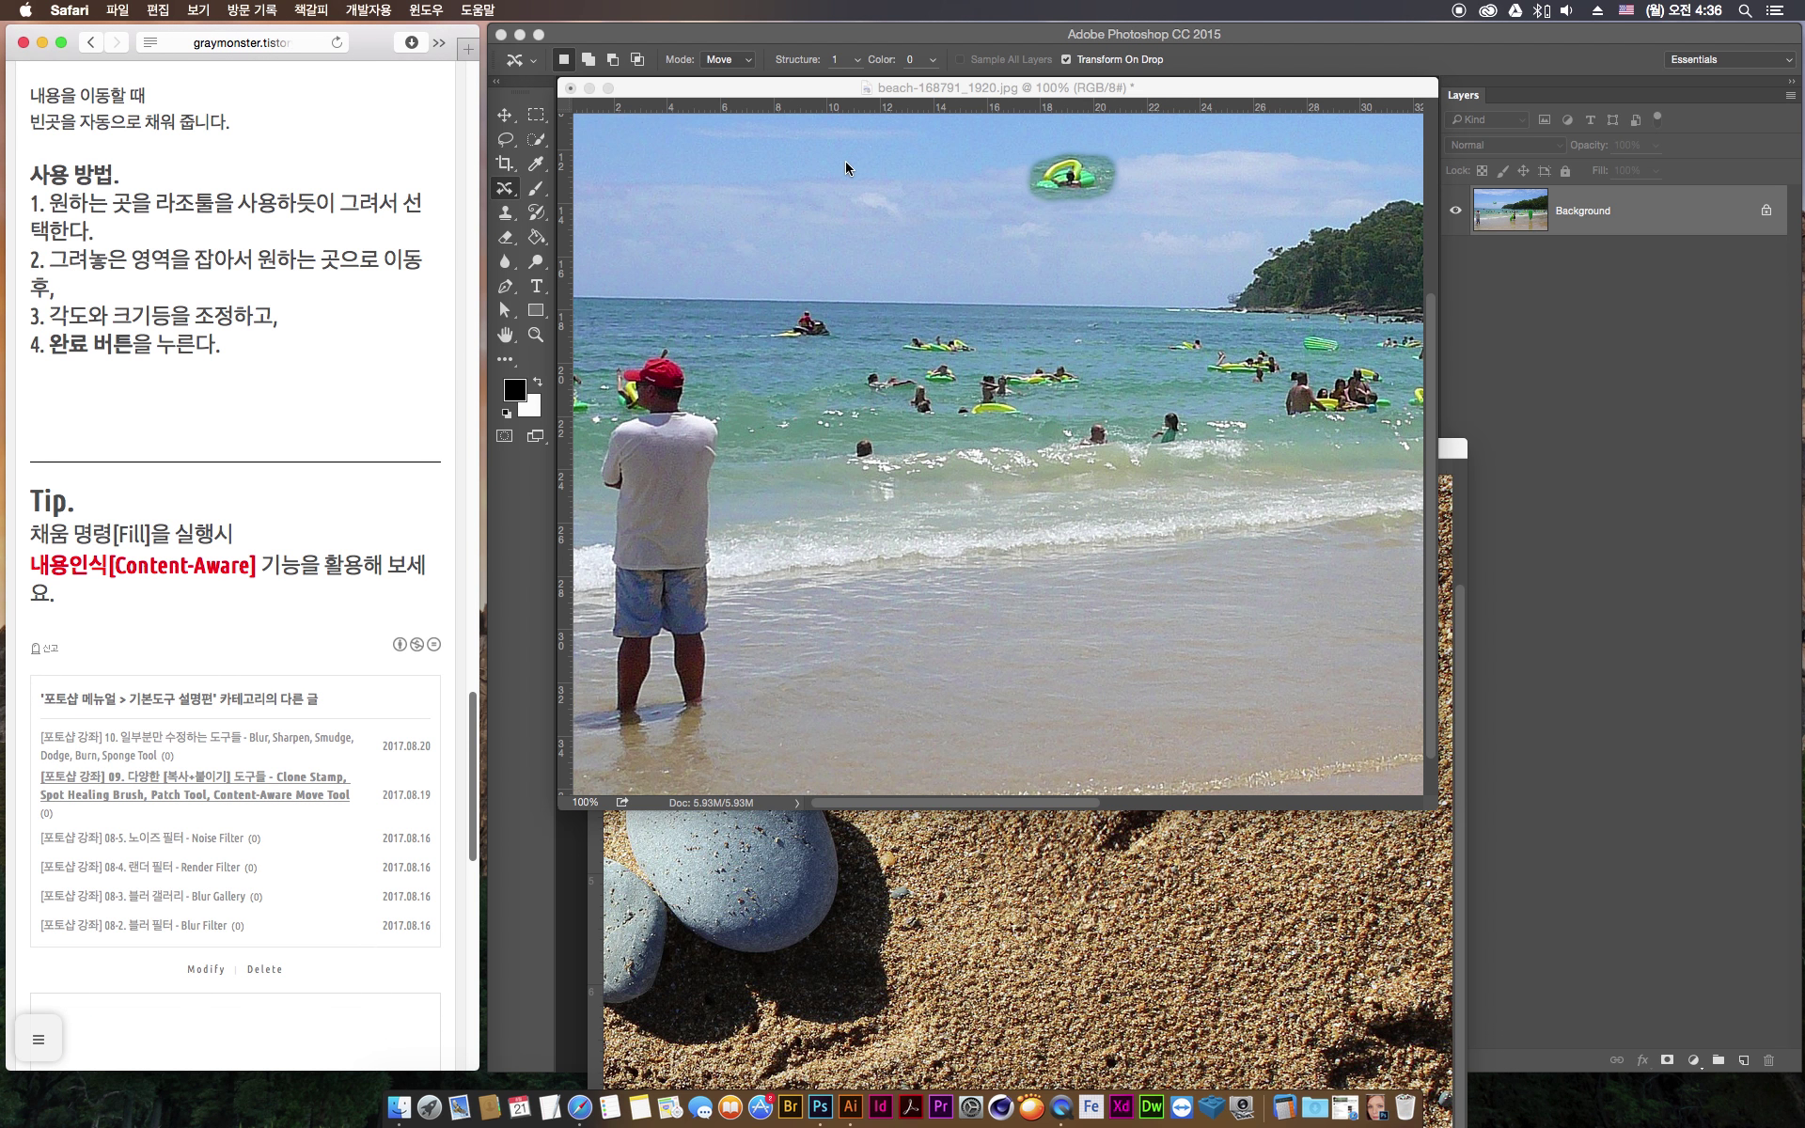
click(861, 216)
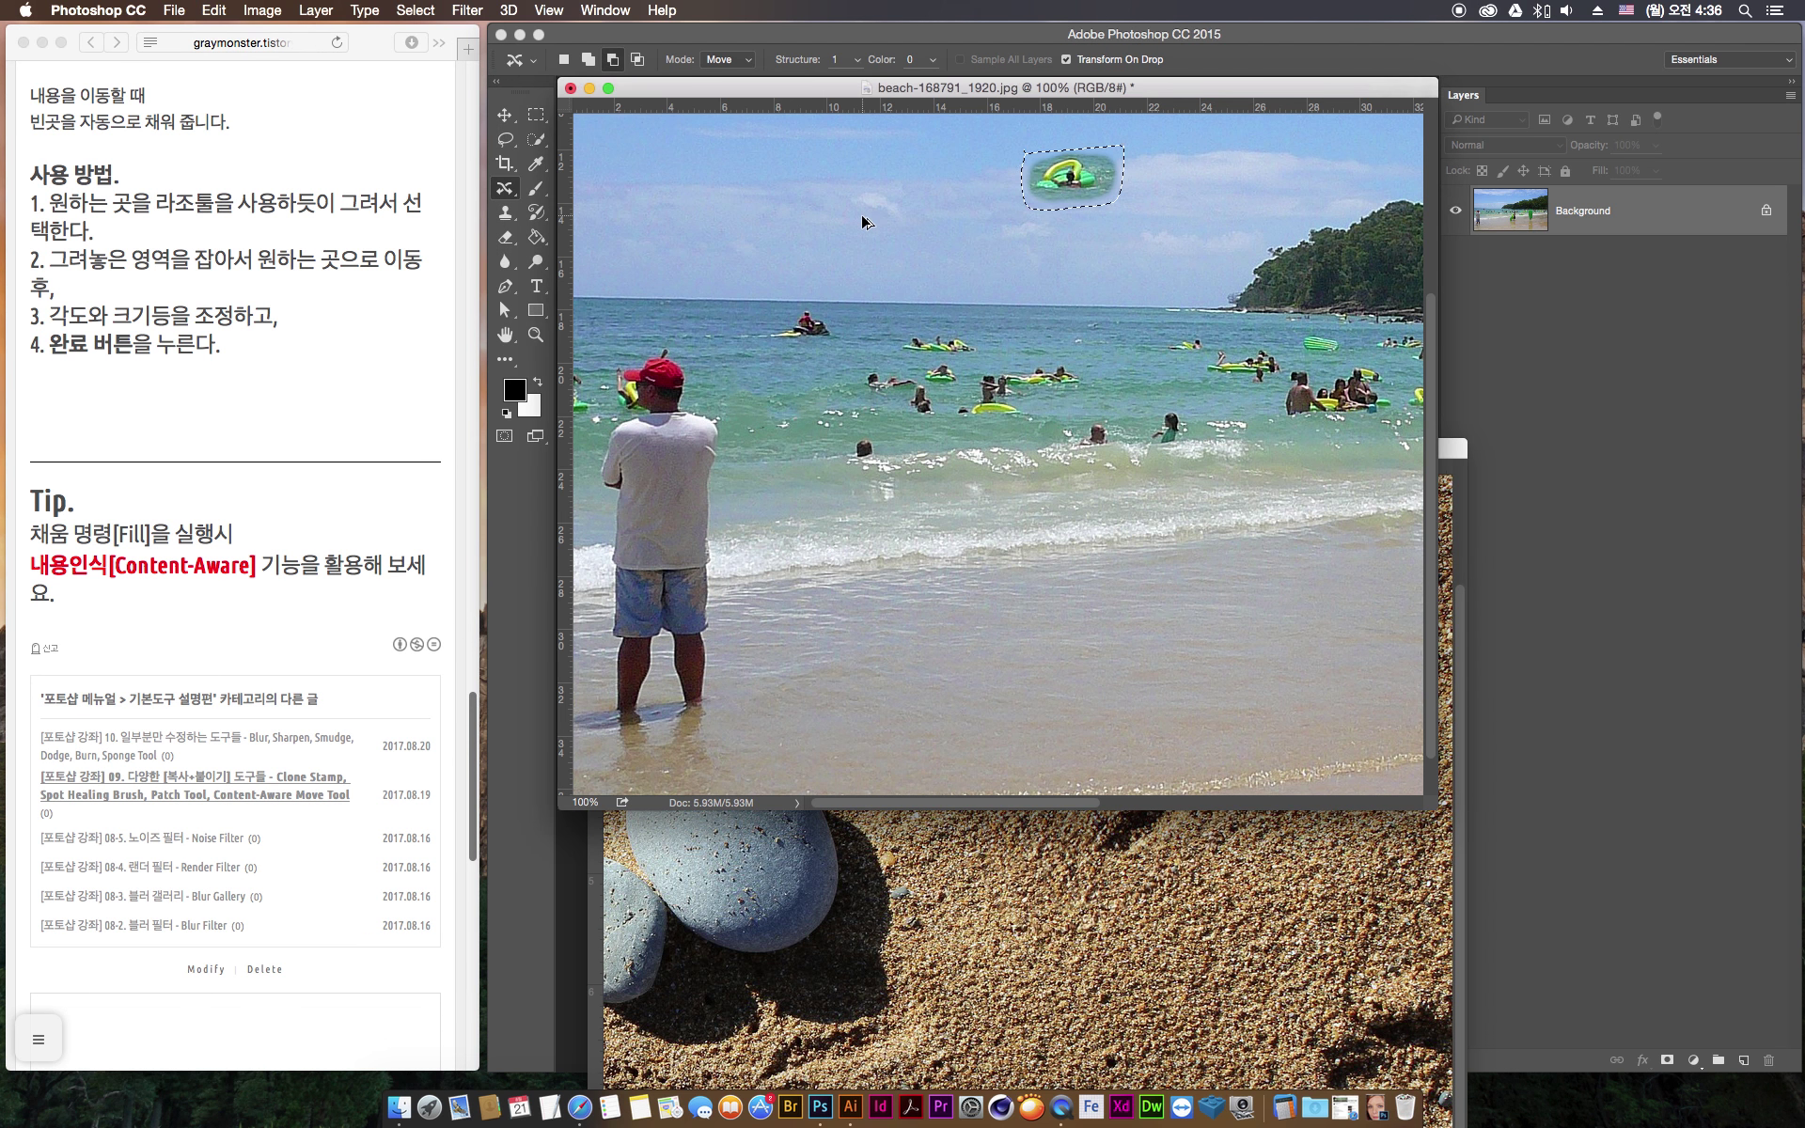
key(super+alt+z)
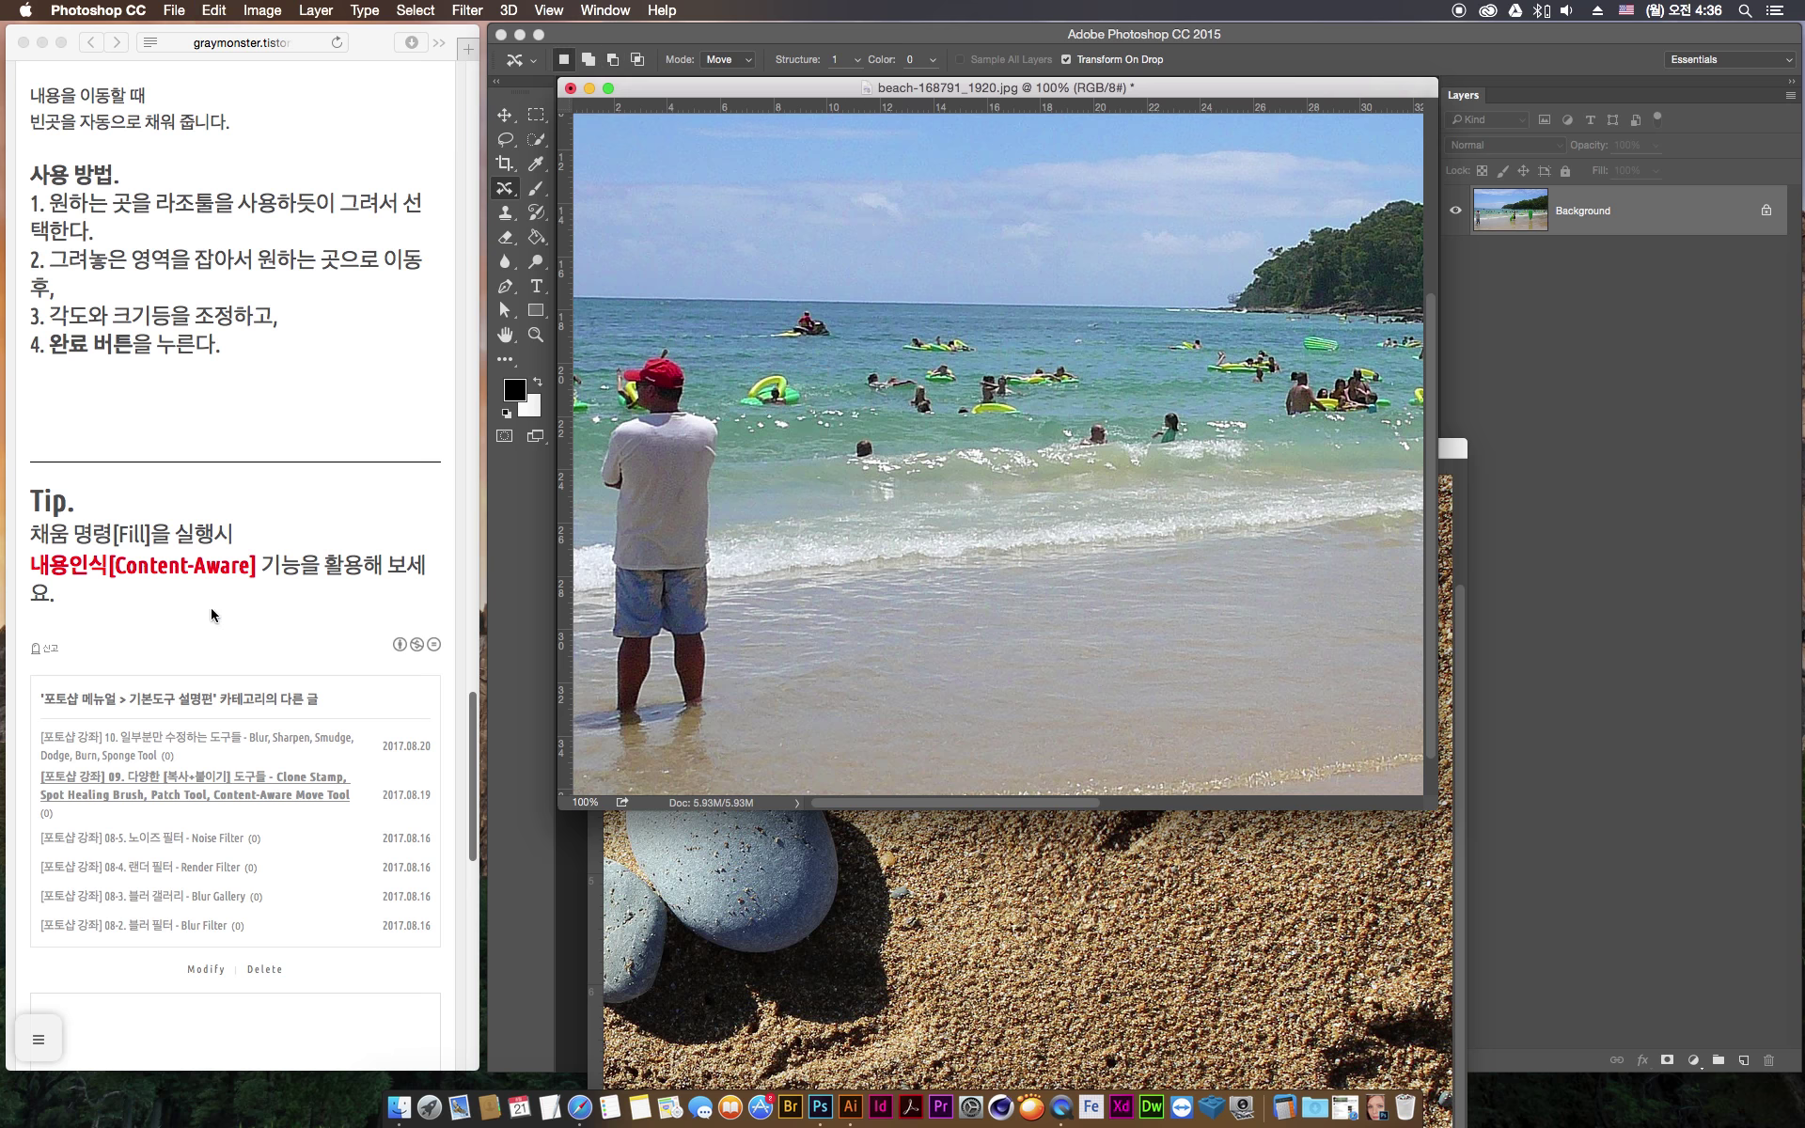
Examine the web page's tip about using Content-Aware with the Fill command
click(32, 550)
drag(41, 579, 324, 564)
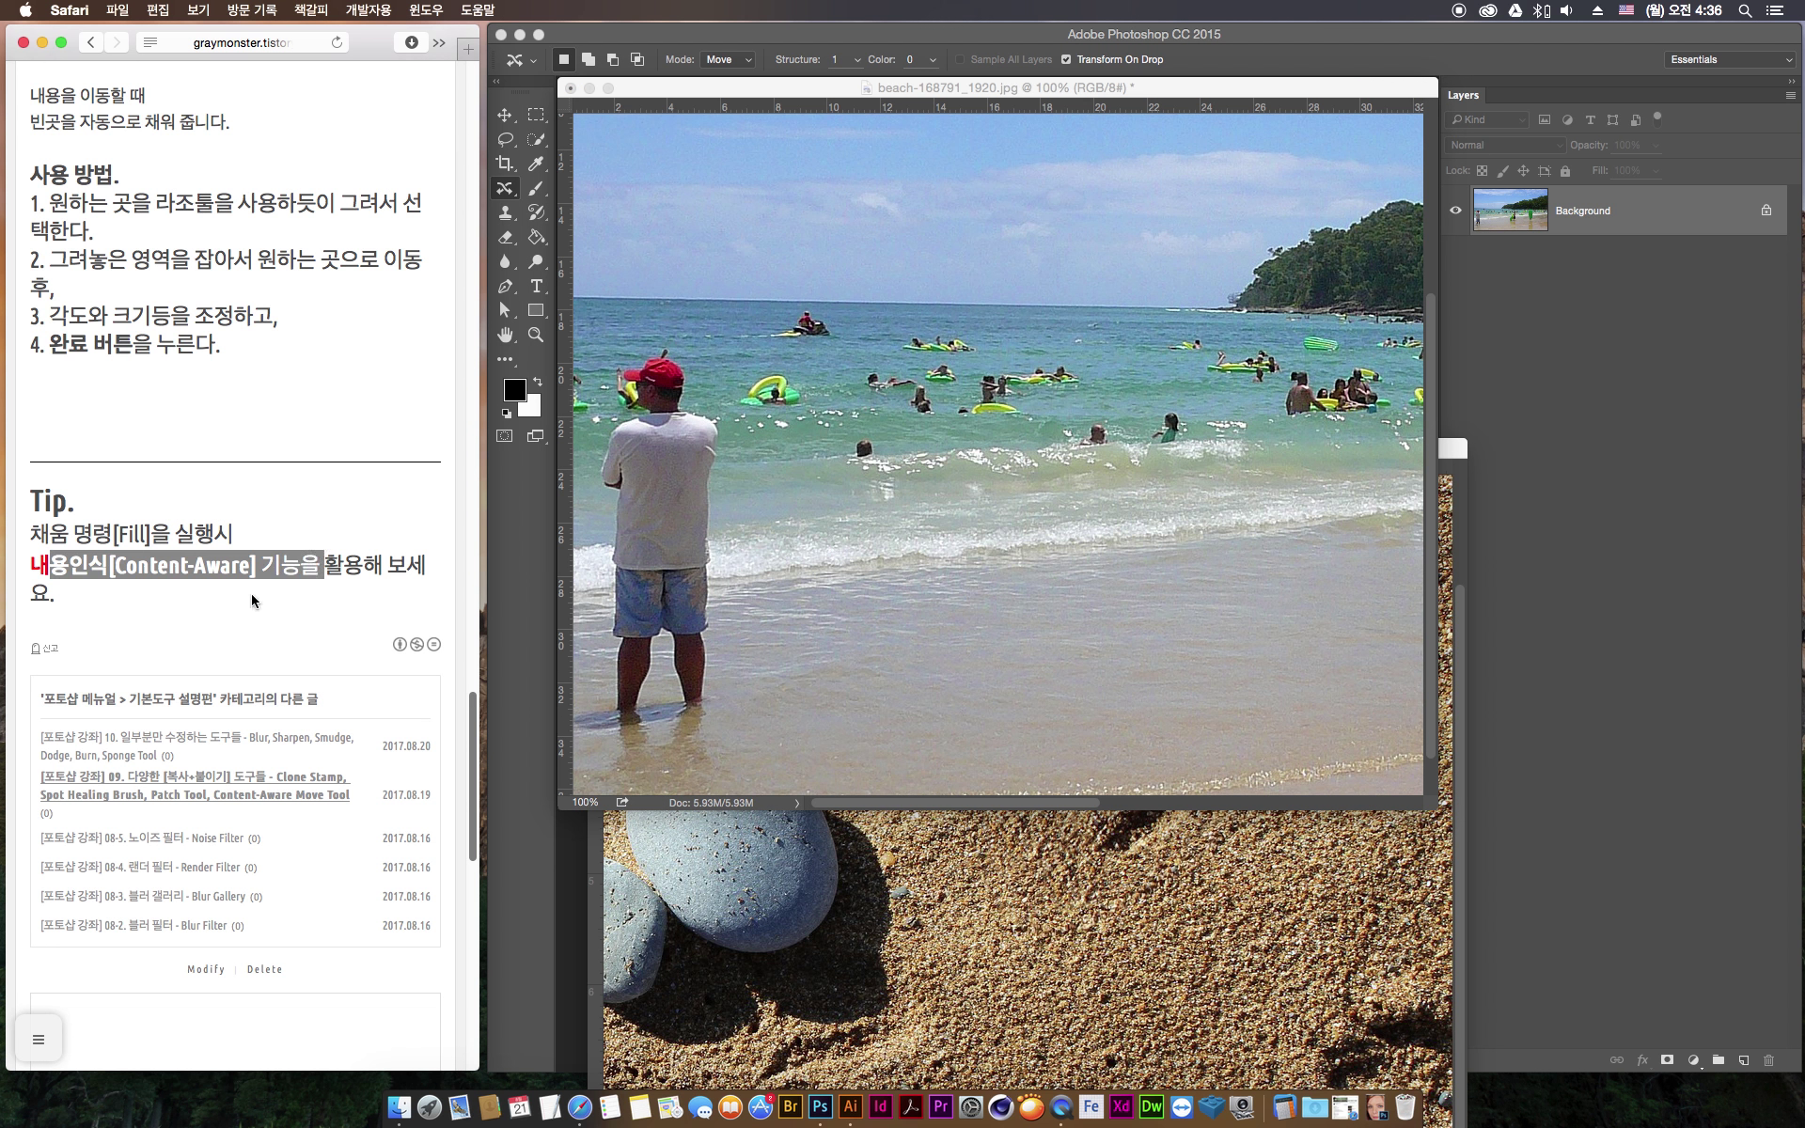
click(320, 574)
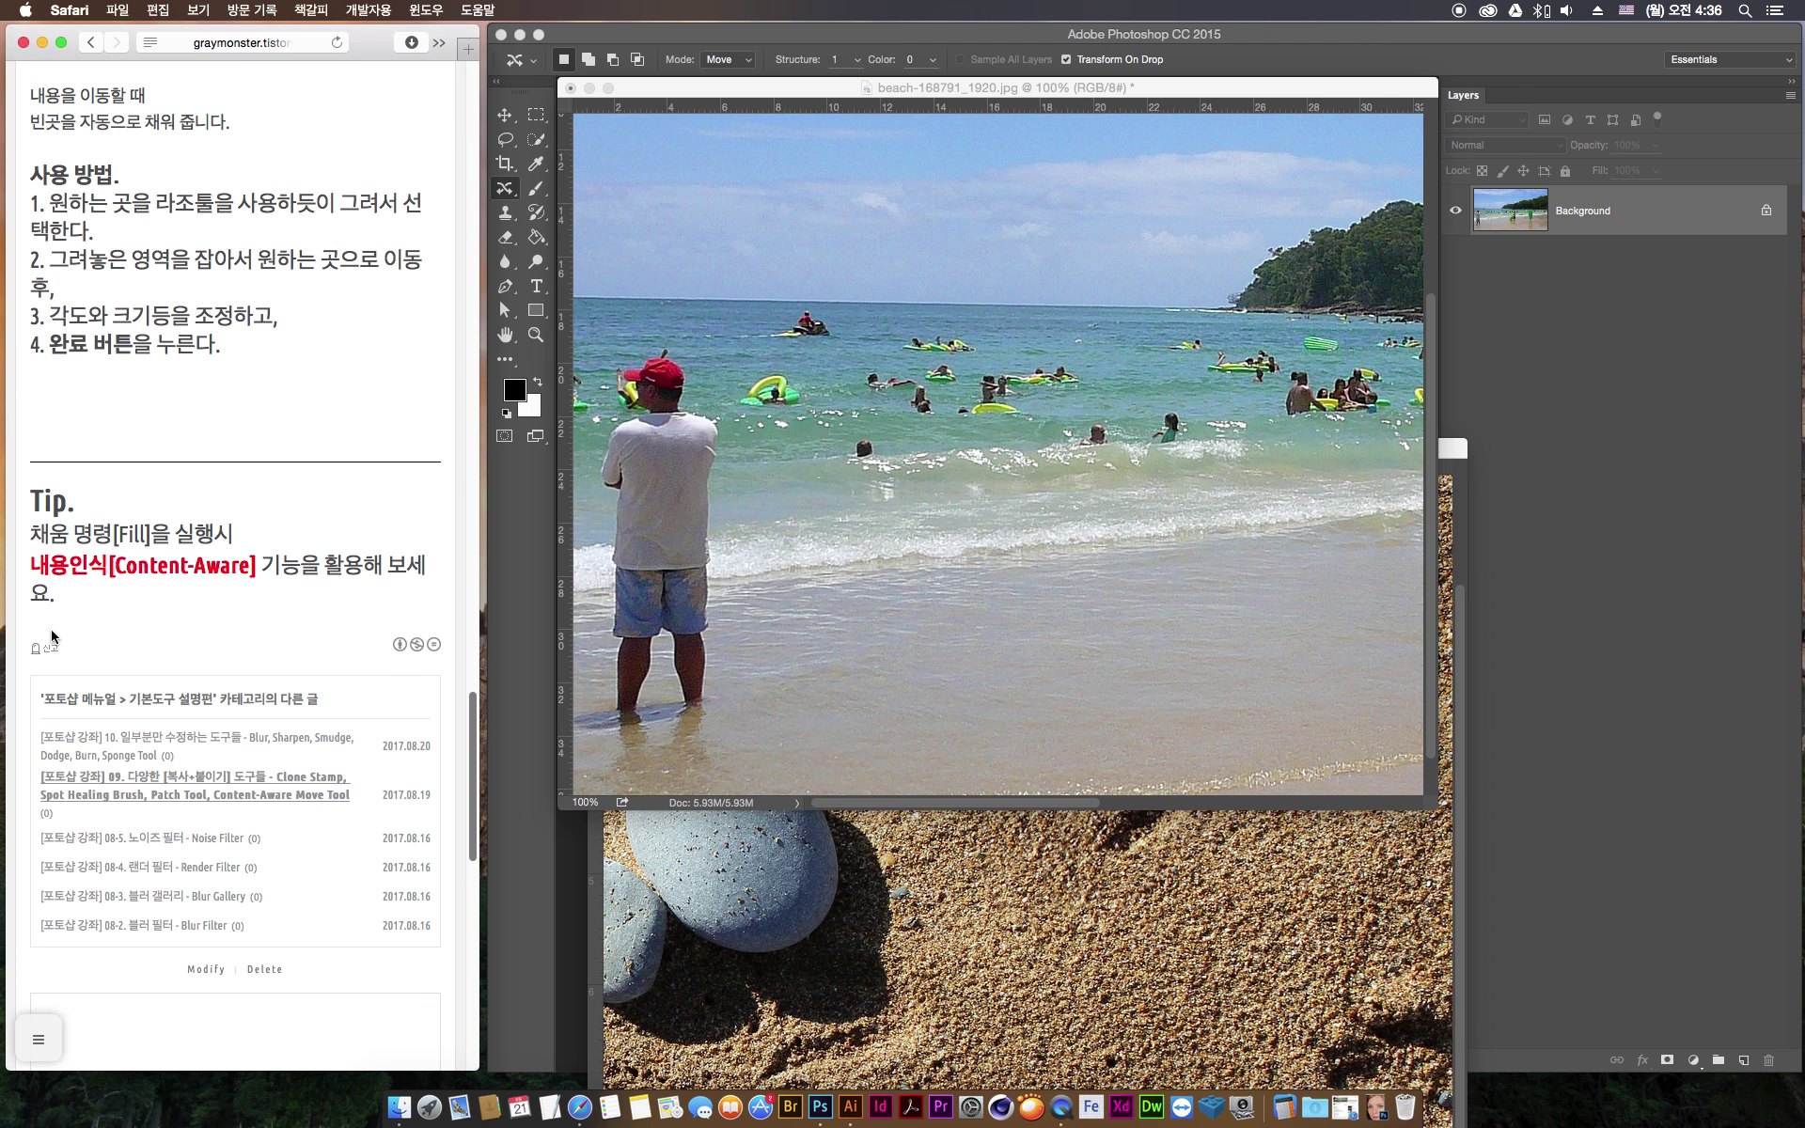
Review the options of the Spot Healing Brush and the Patch Tool on the beach photo
click(561, 175)
click(504, 188)
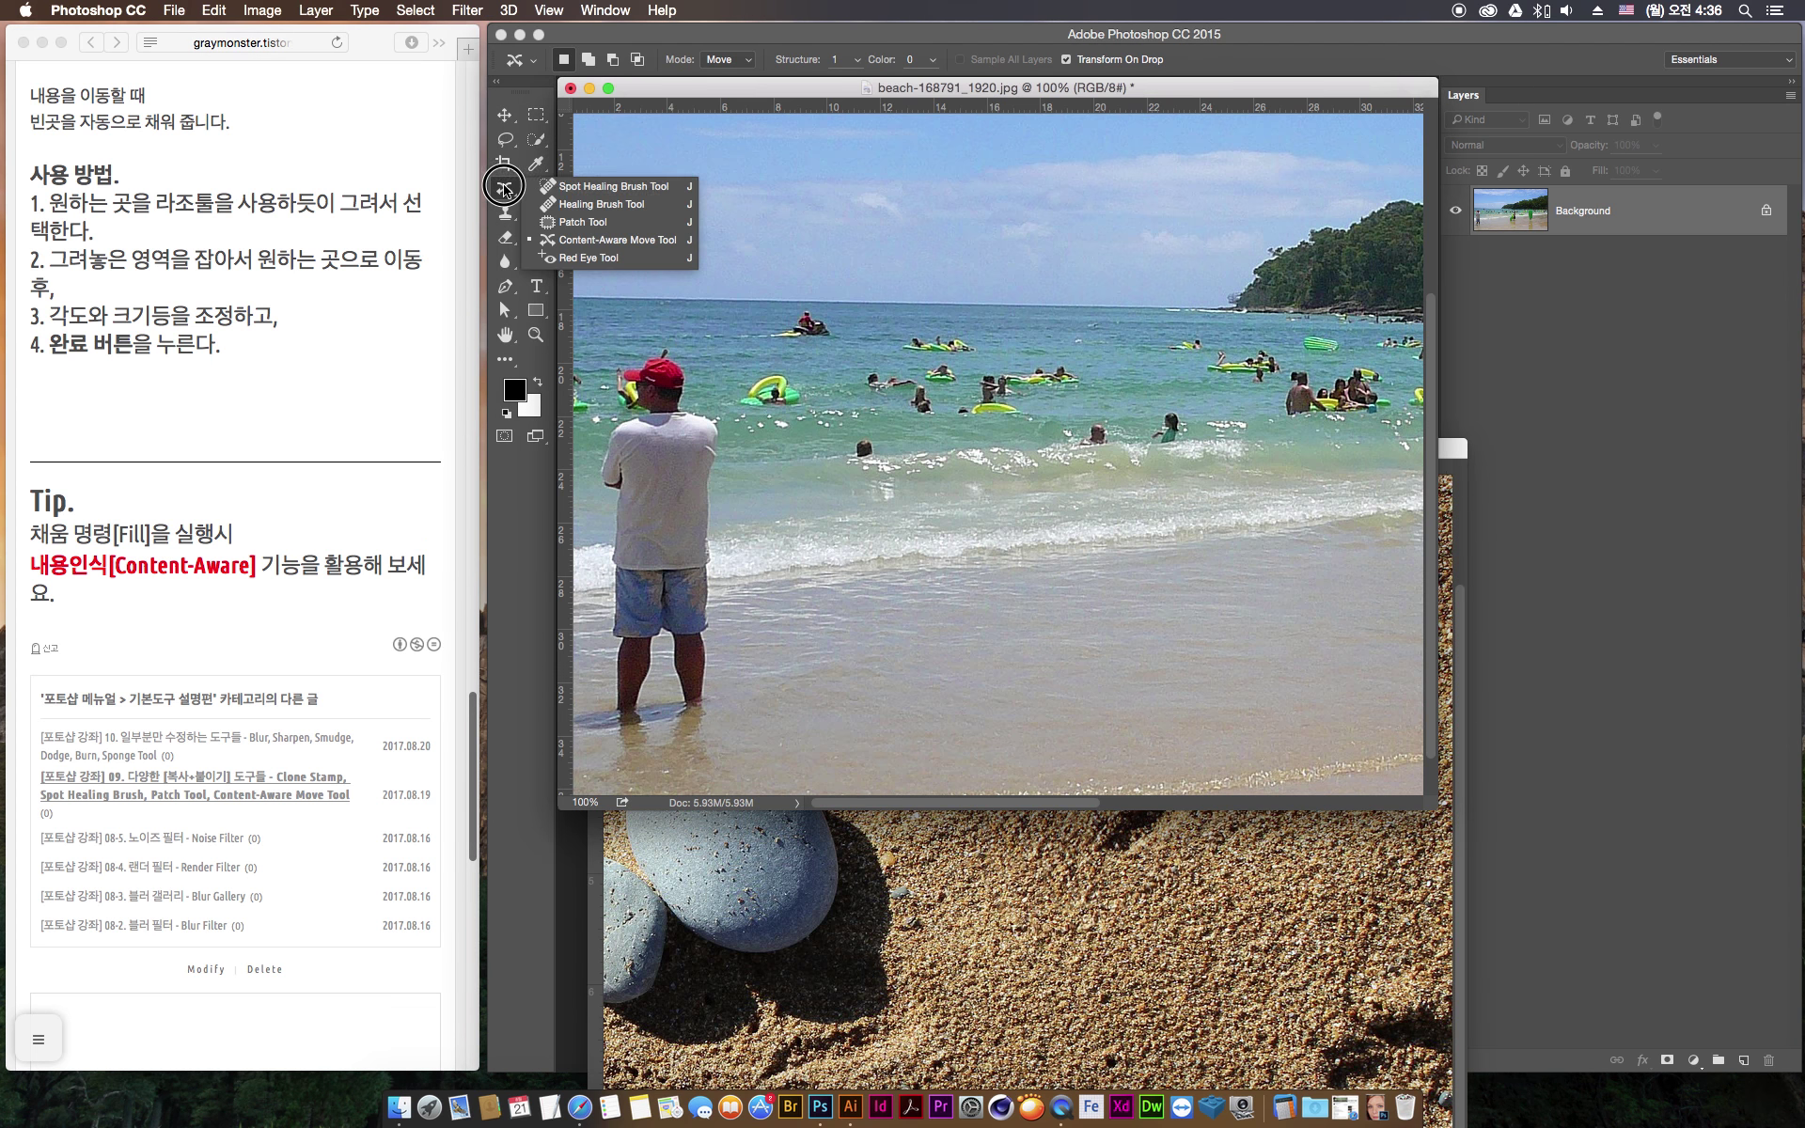
click(596, 188)
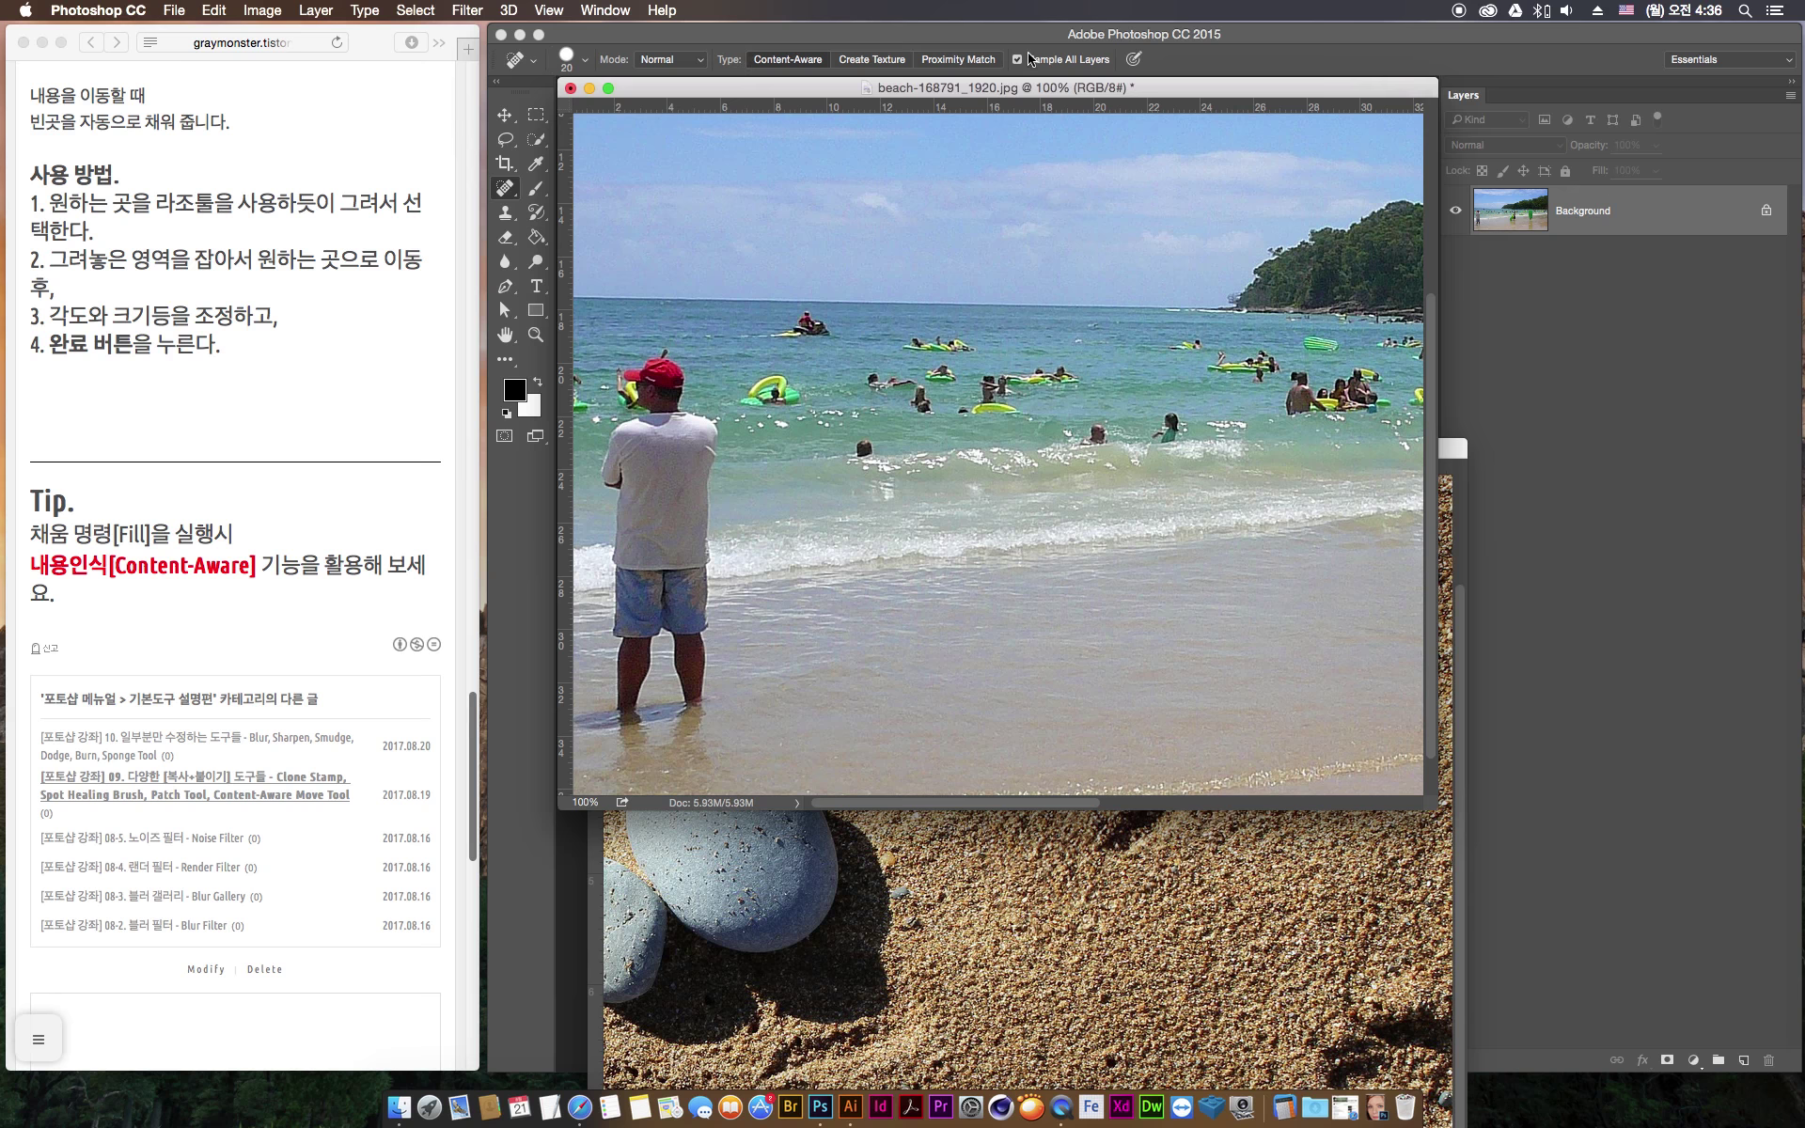
click(505, 188)
click(574, 218)
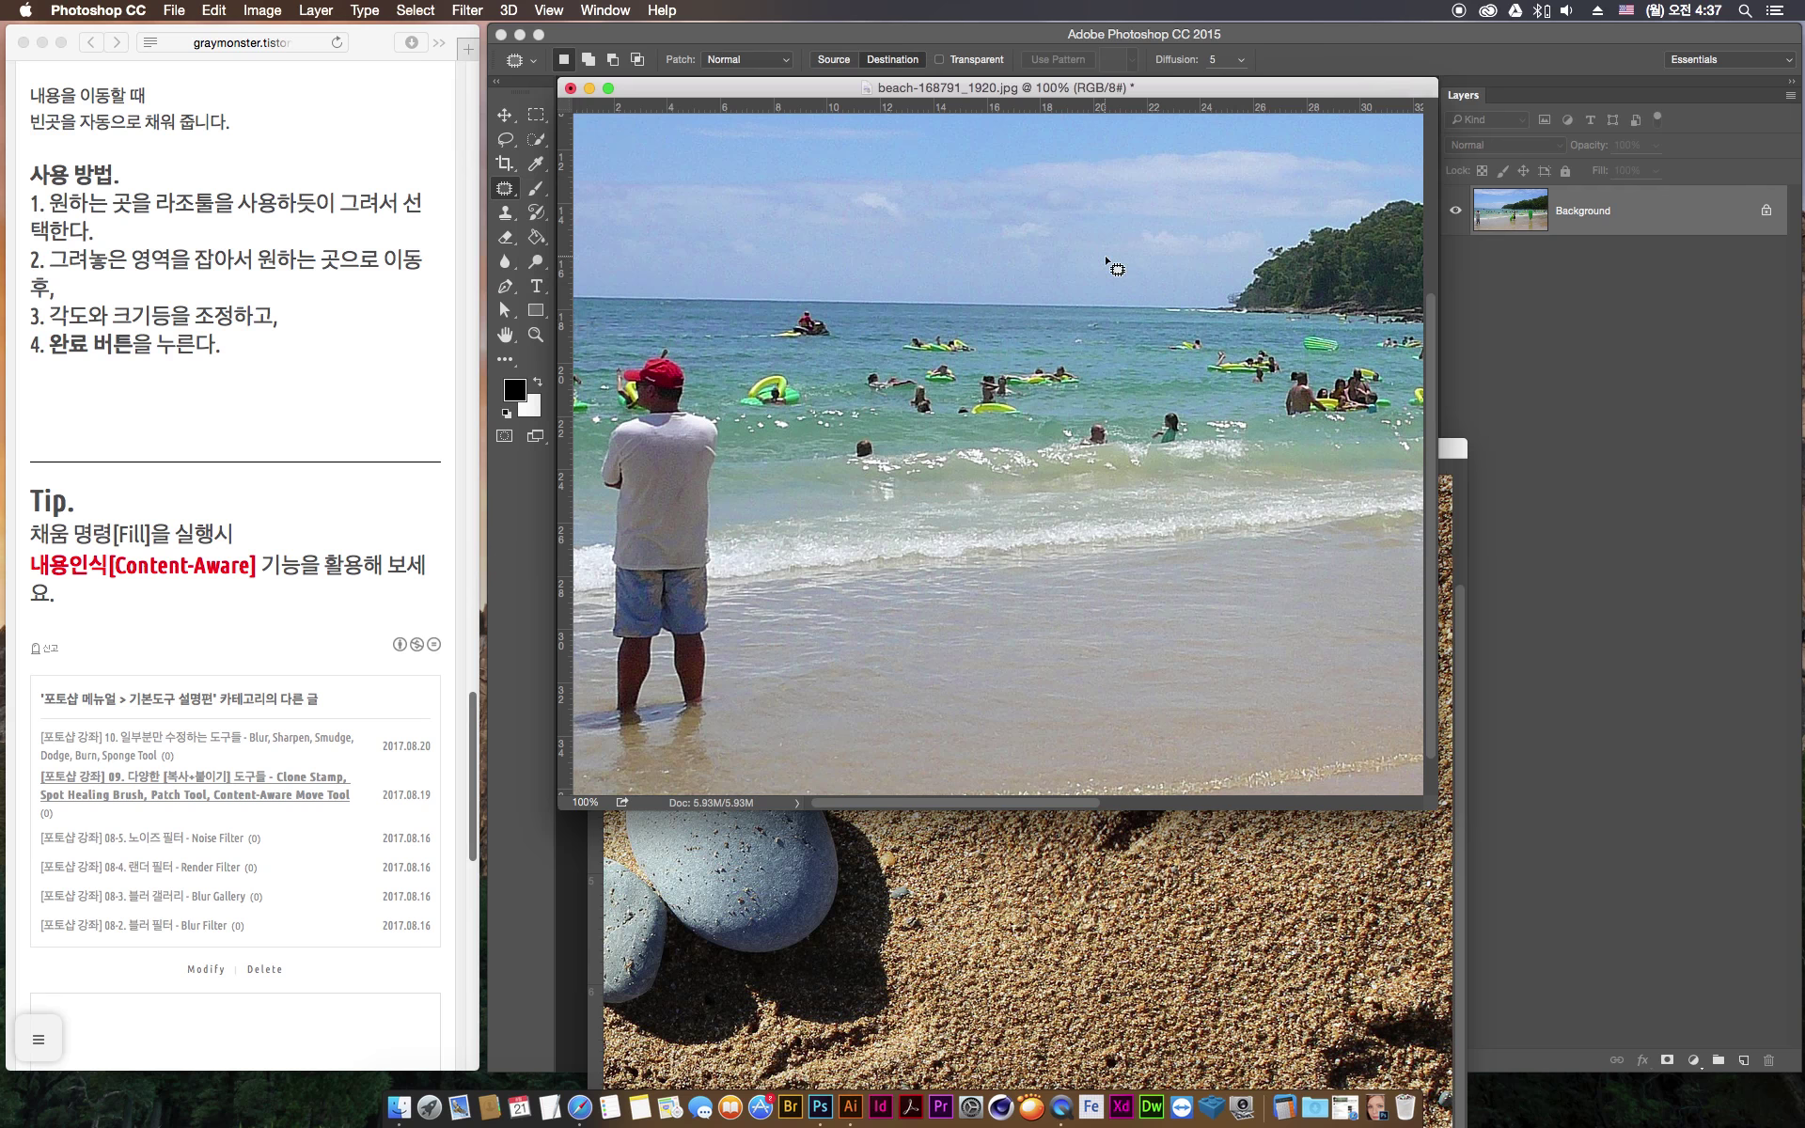
click(505, 188)
click(554, 187)
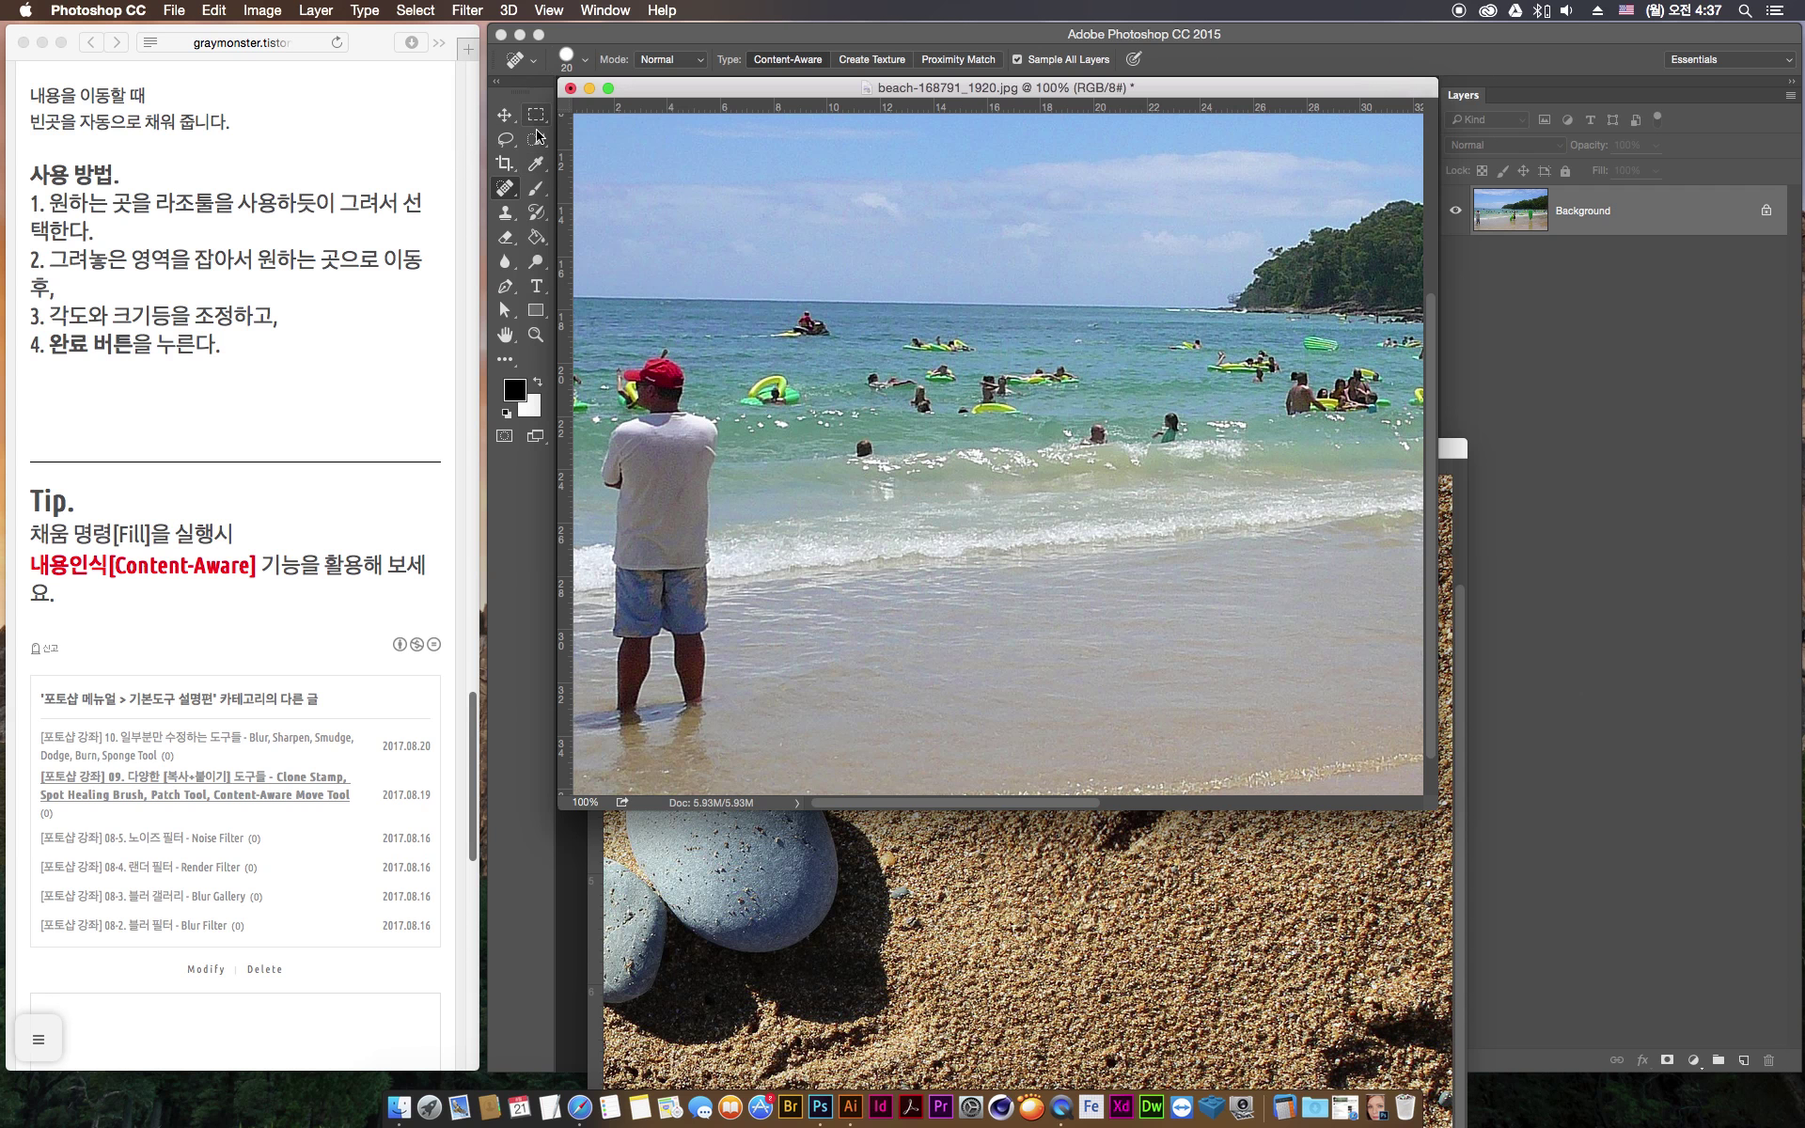
Select a rectangular area around the float beside the man with the Rectangular Marquee Tool
click(539, 119)
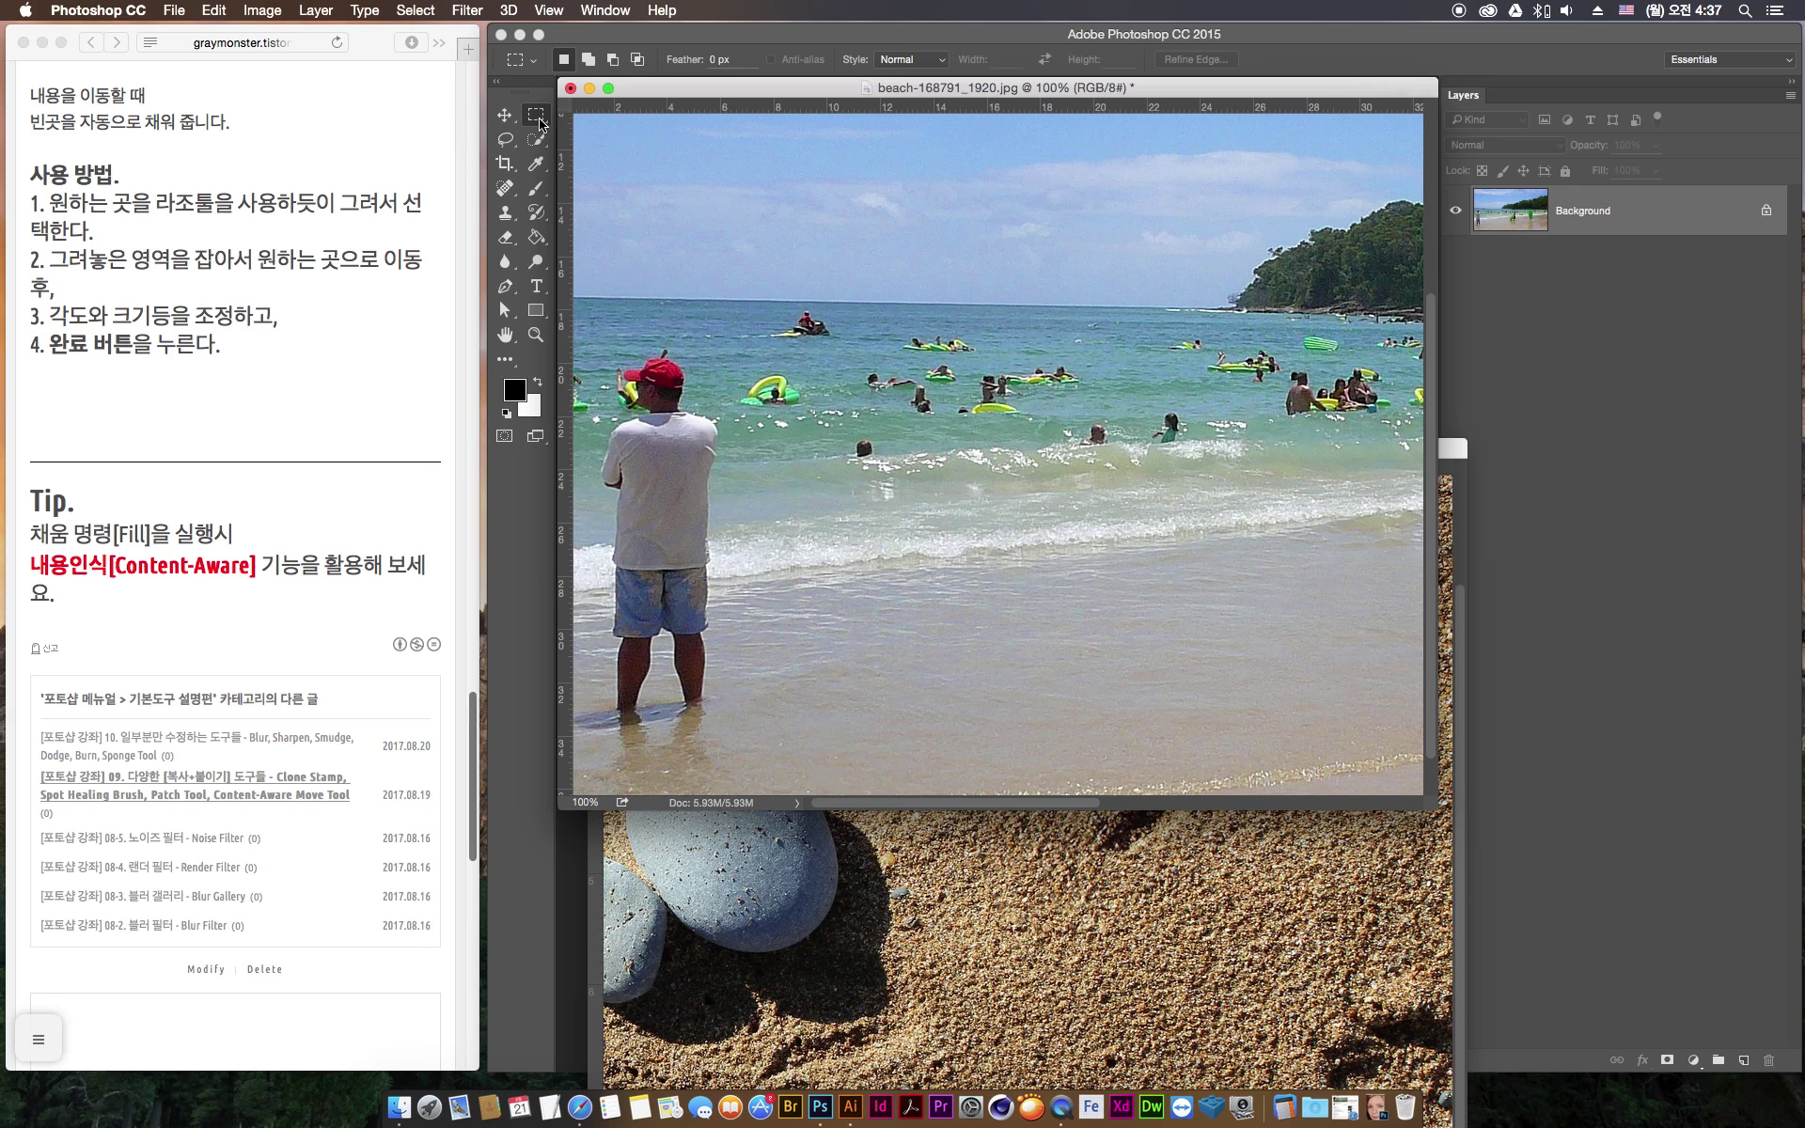
drag(723, 359, 827, 427)
key(super+plus)
drag(1049, 707, 1295, 726)
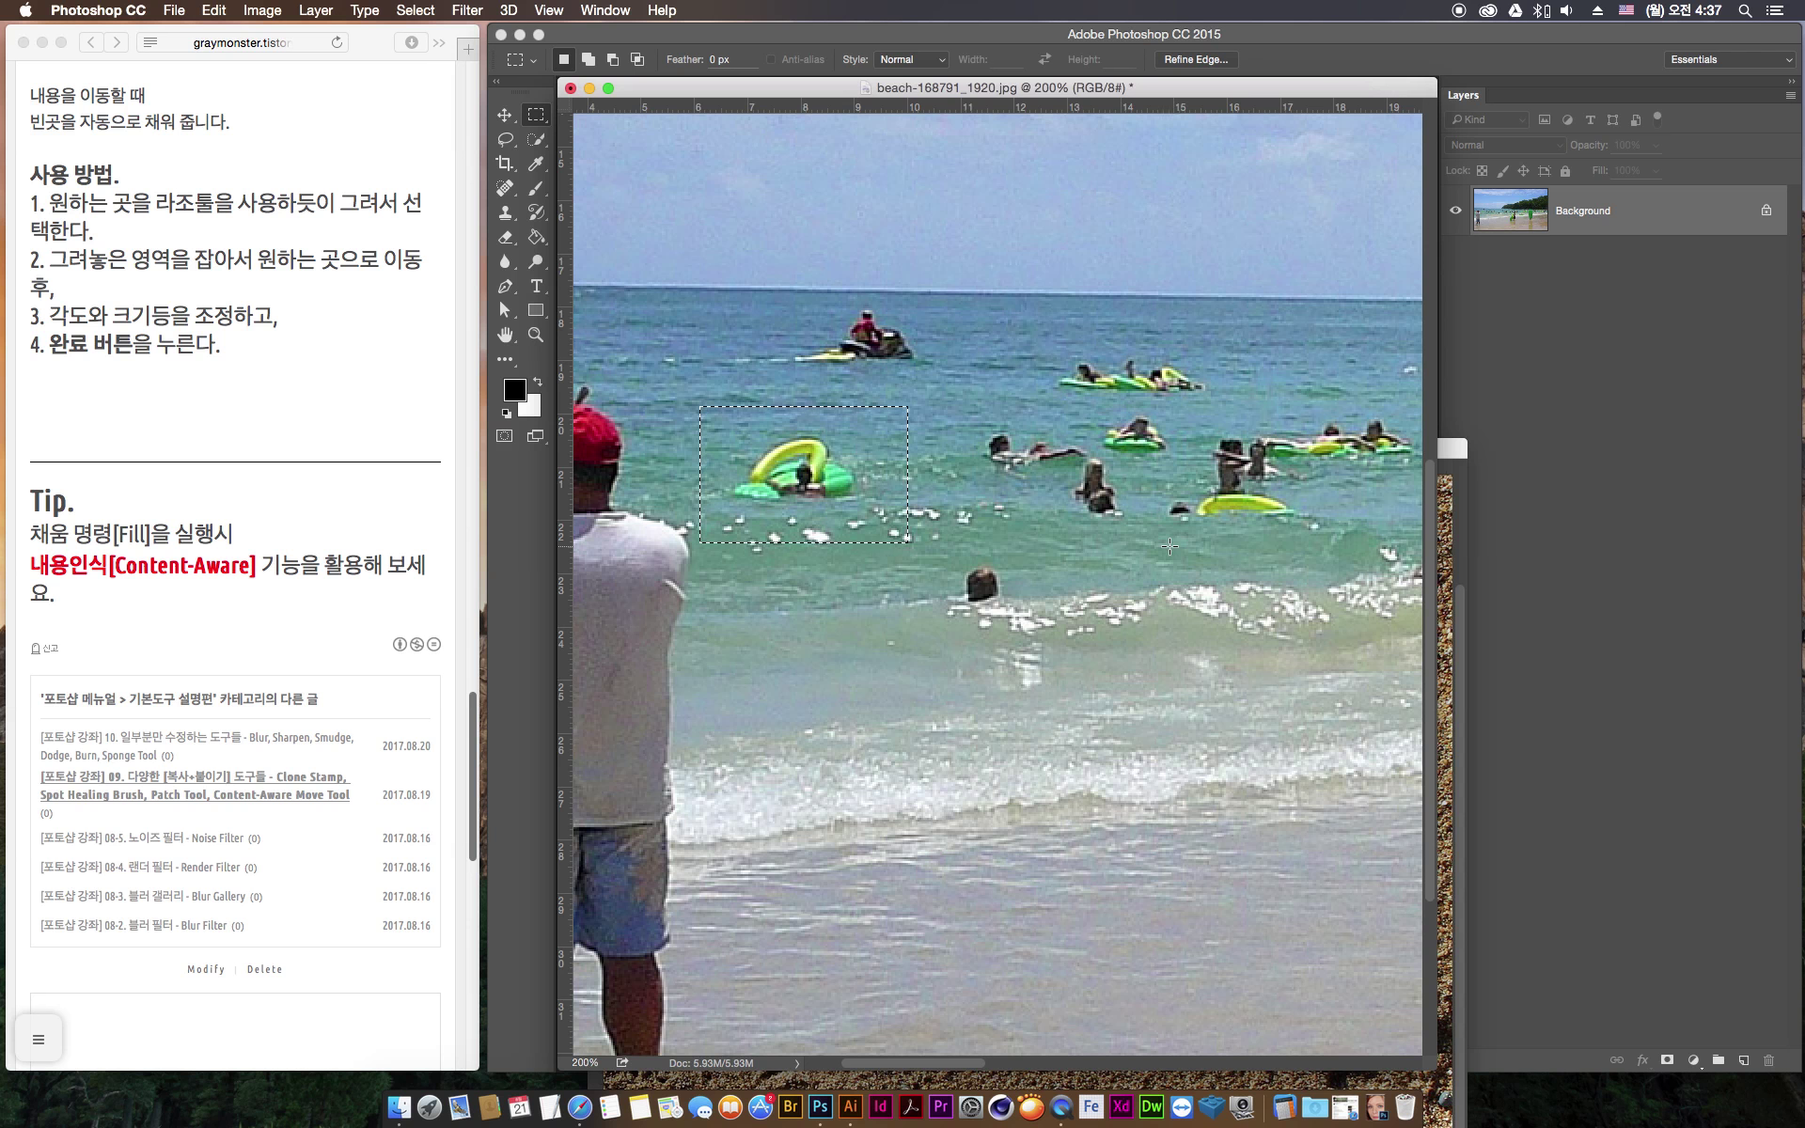
Try filling the selection with Background Color in Normal mode at 100% opacity, and undo the fill
key(shift+F5)
drag(1115, 477, 1144, 473)
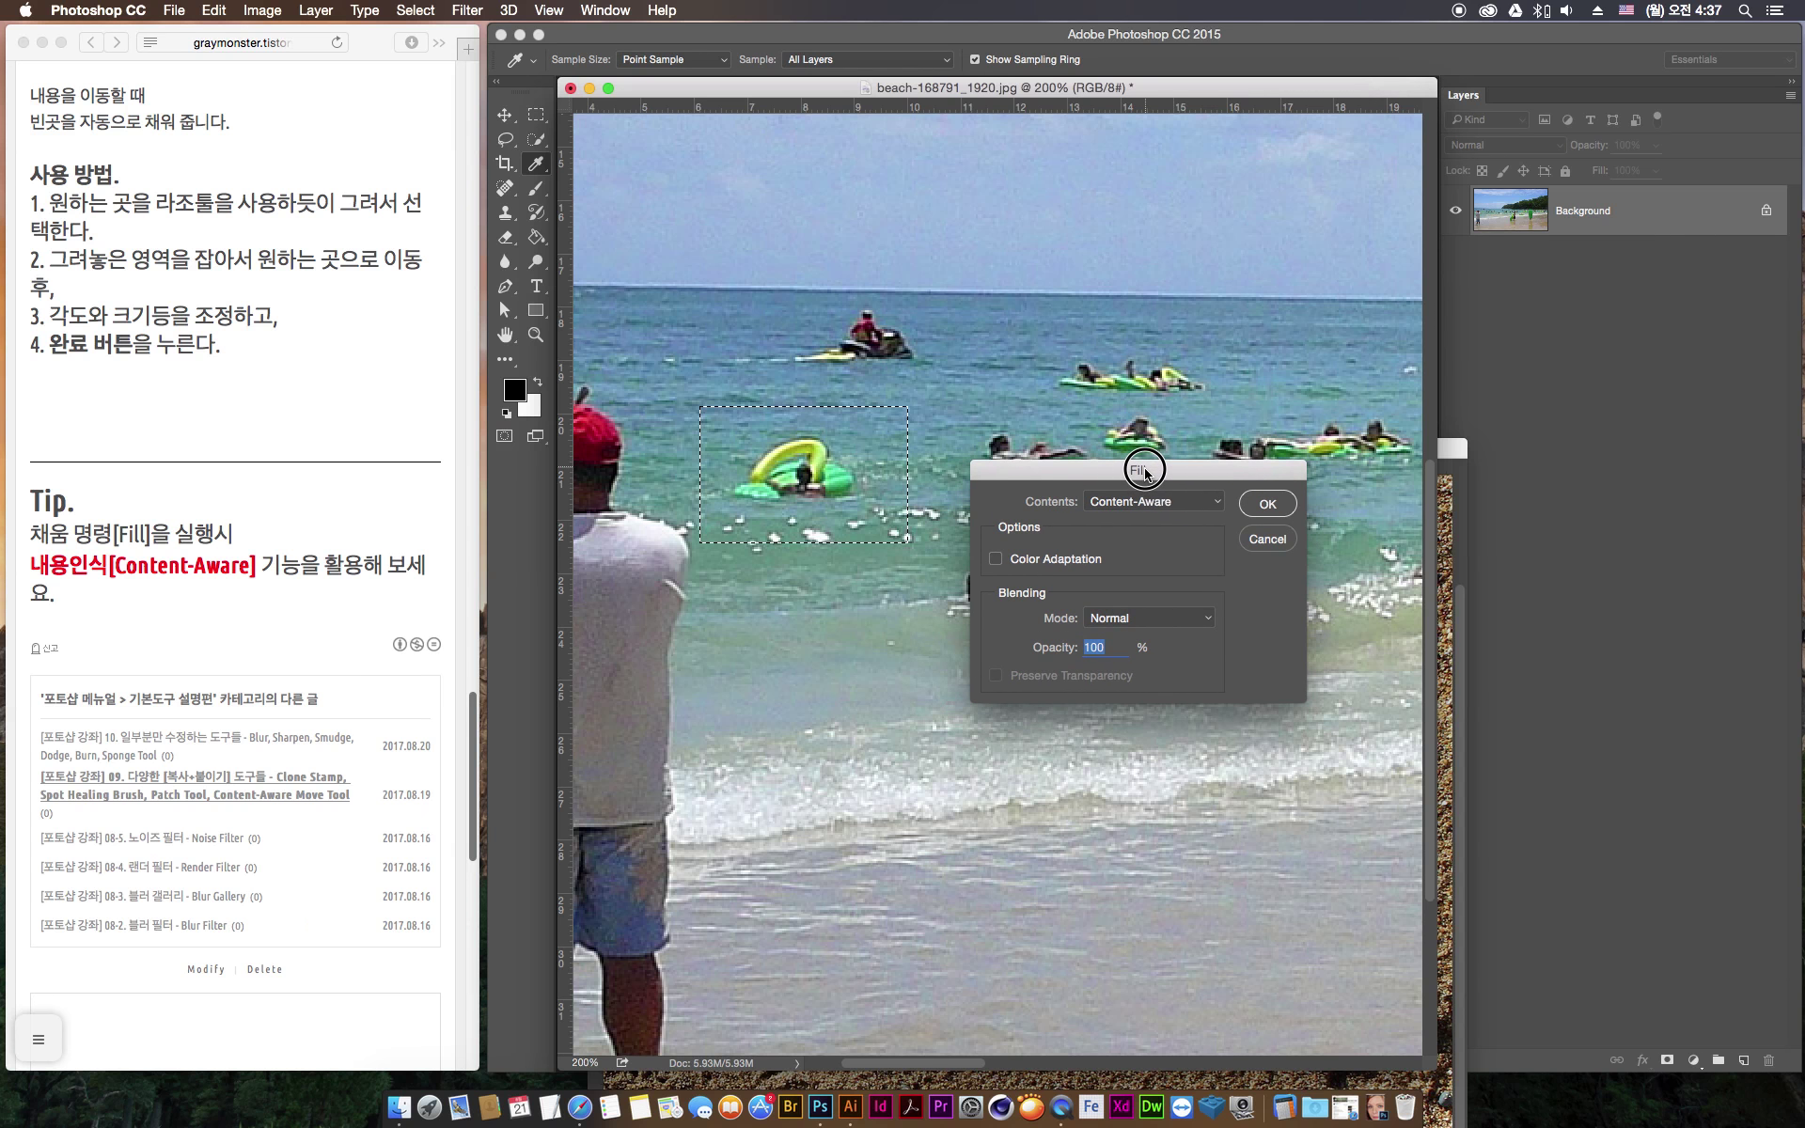
click(1142, 503)
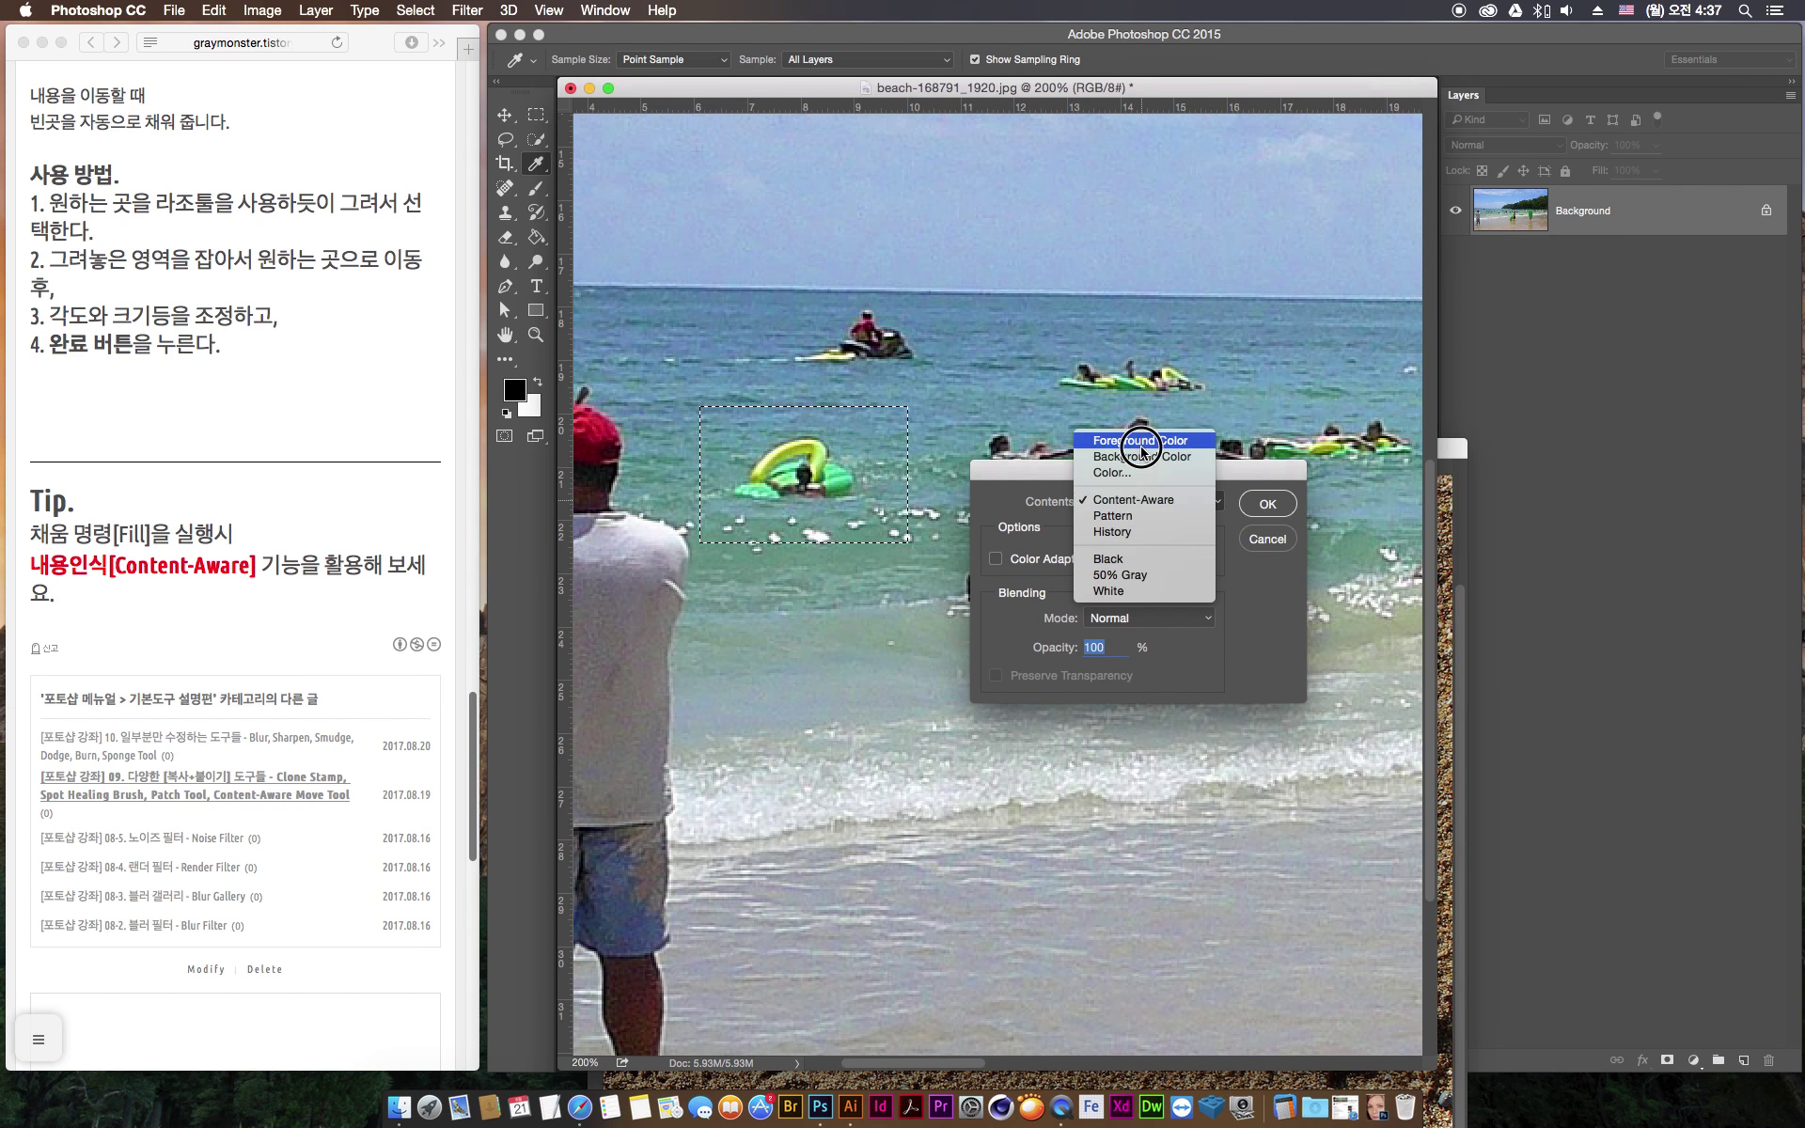
click(1139, 459)
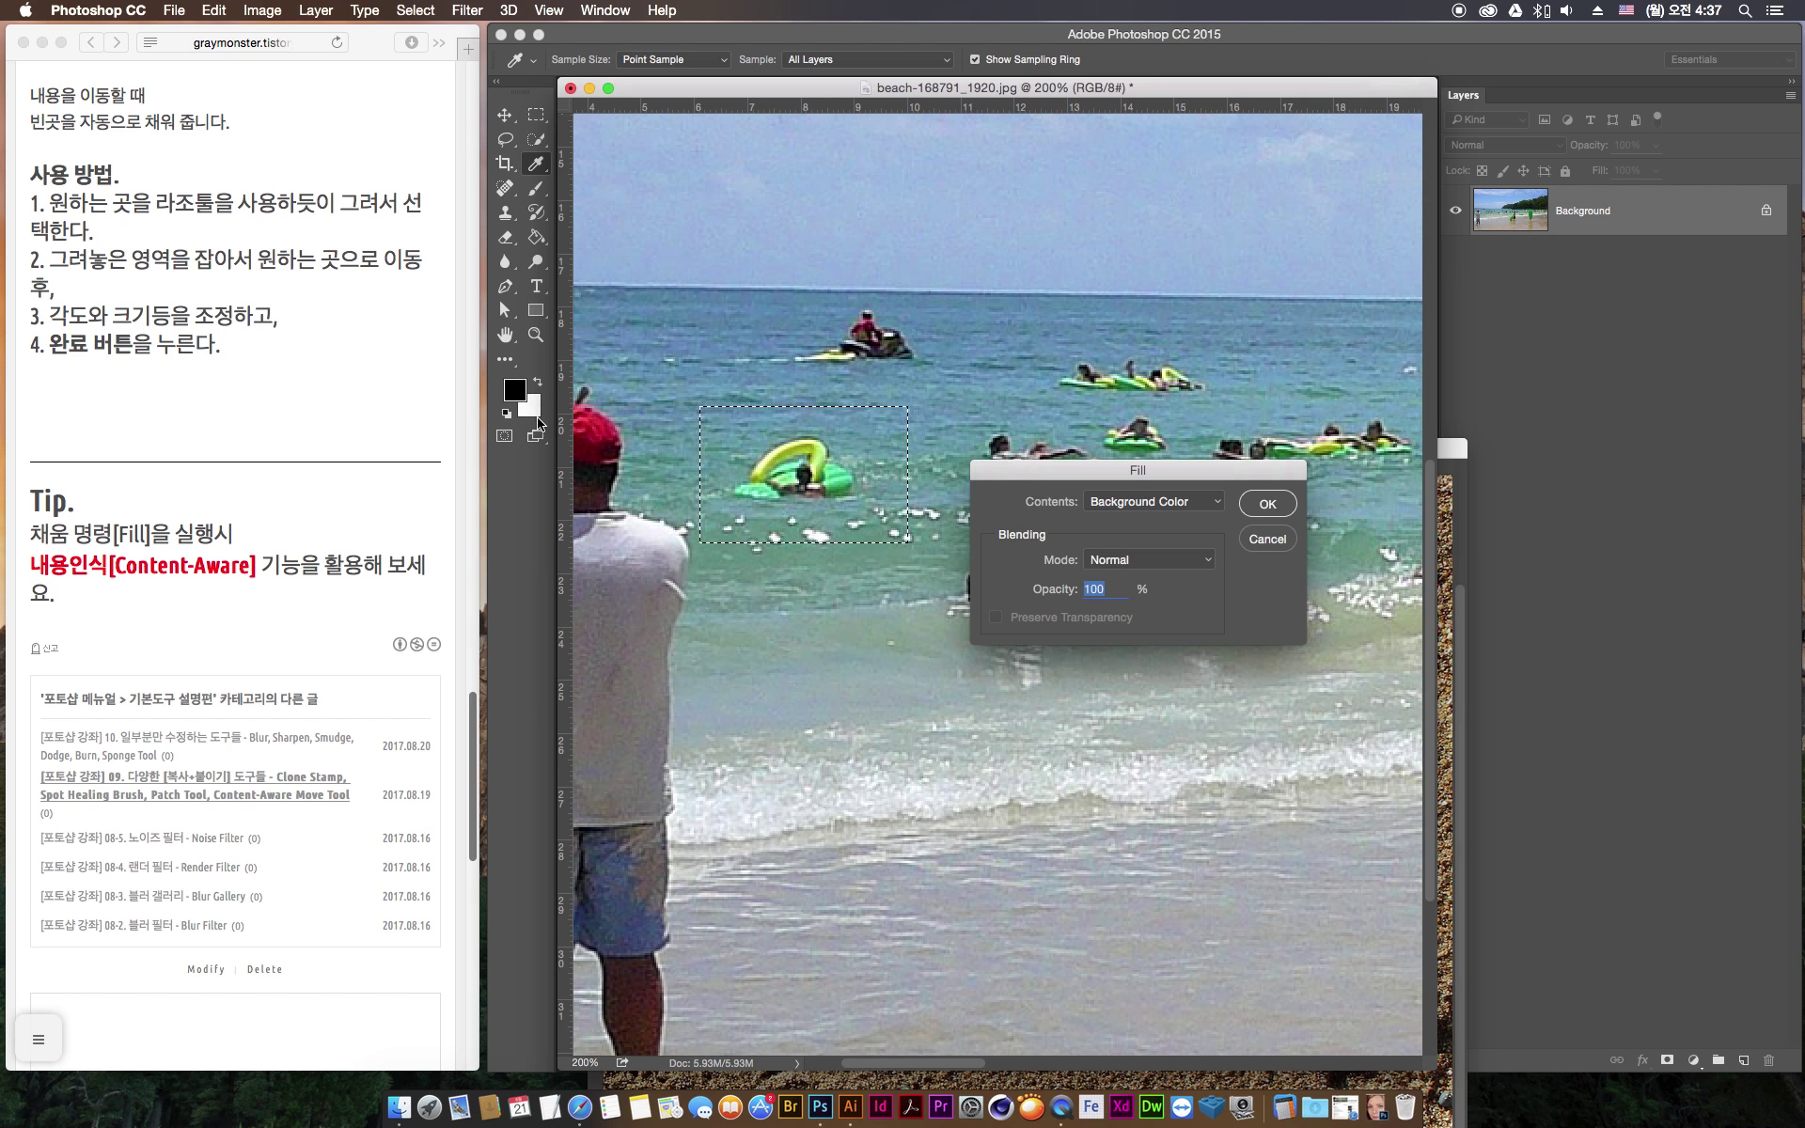
click(1269, 505)
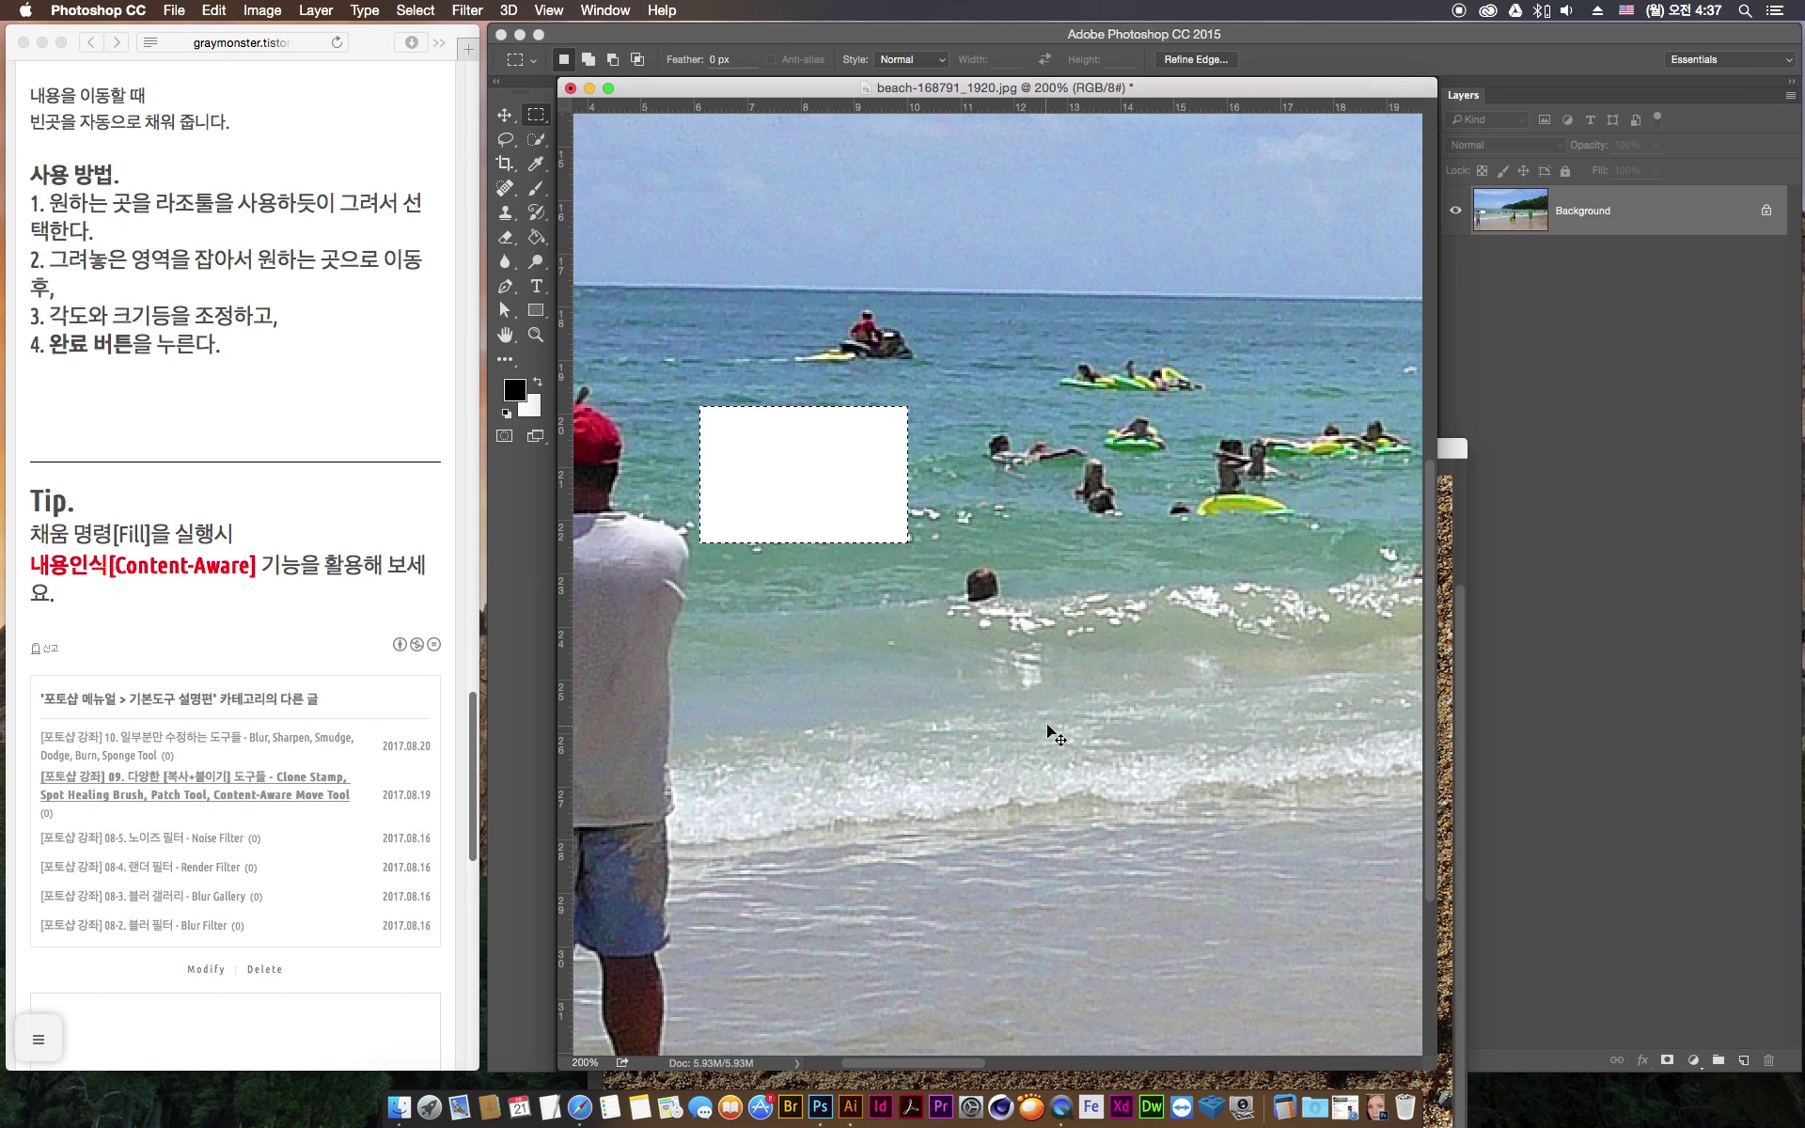
key(super+z)
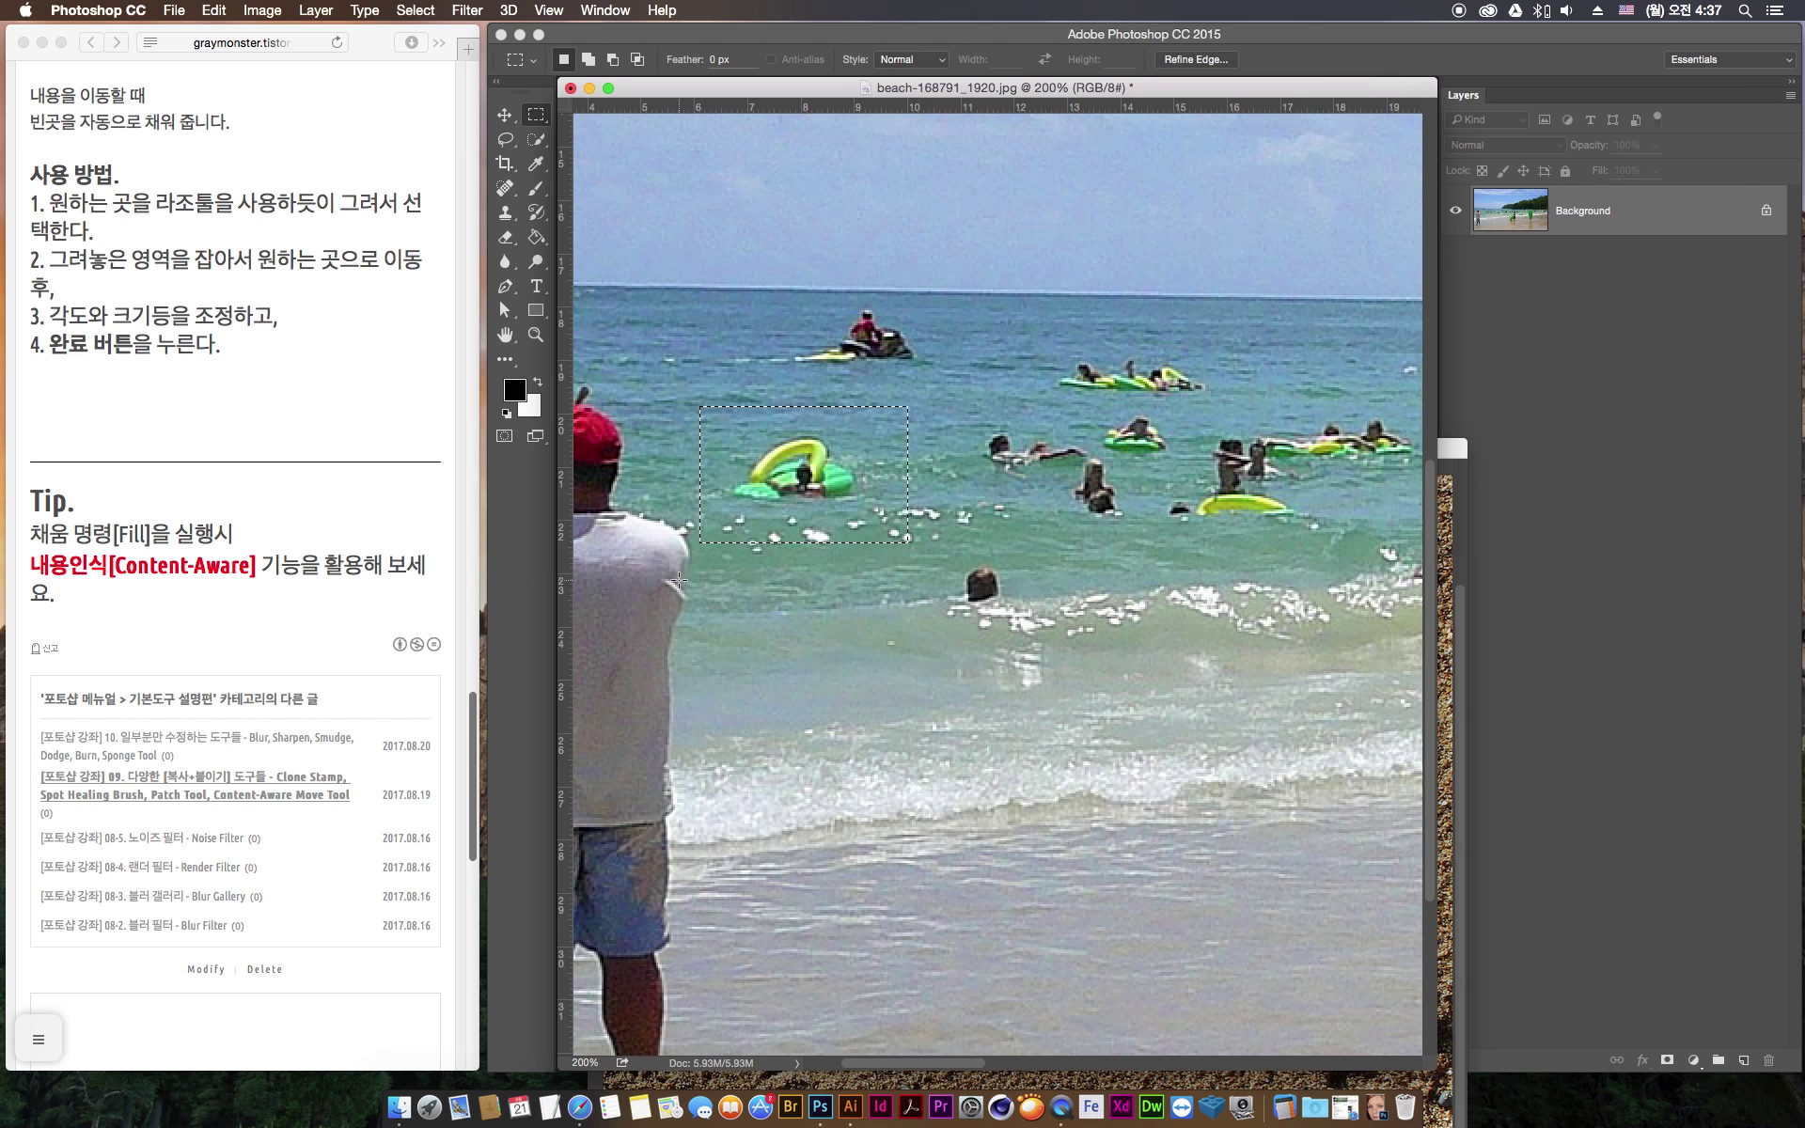
Fill the selected float area using Content-Aware contents in Normal mode at 100% opacity
key(shift+BackSpace)
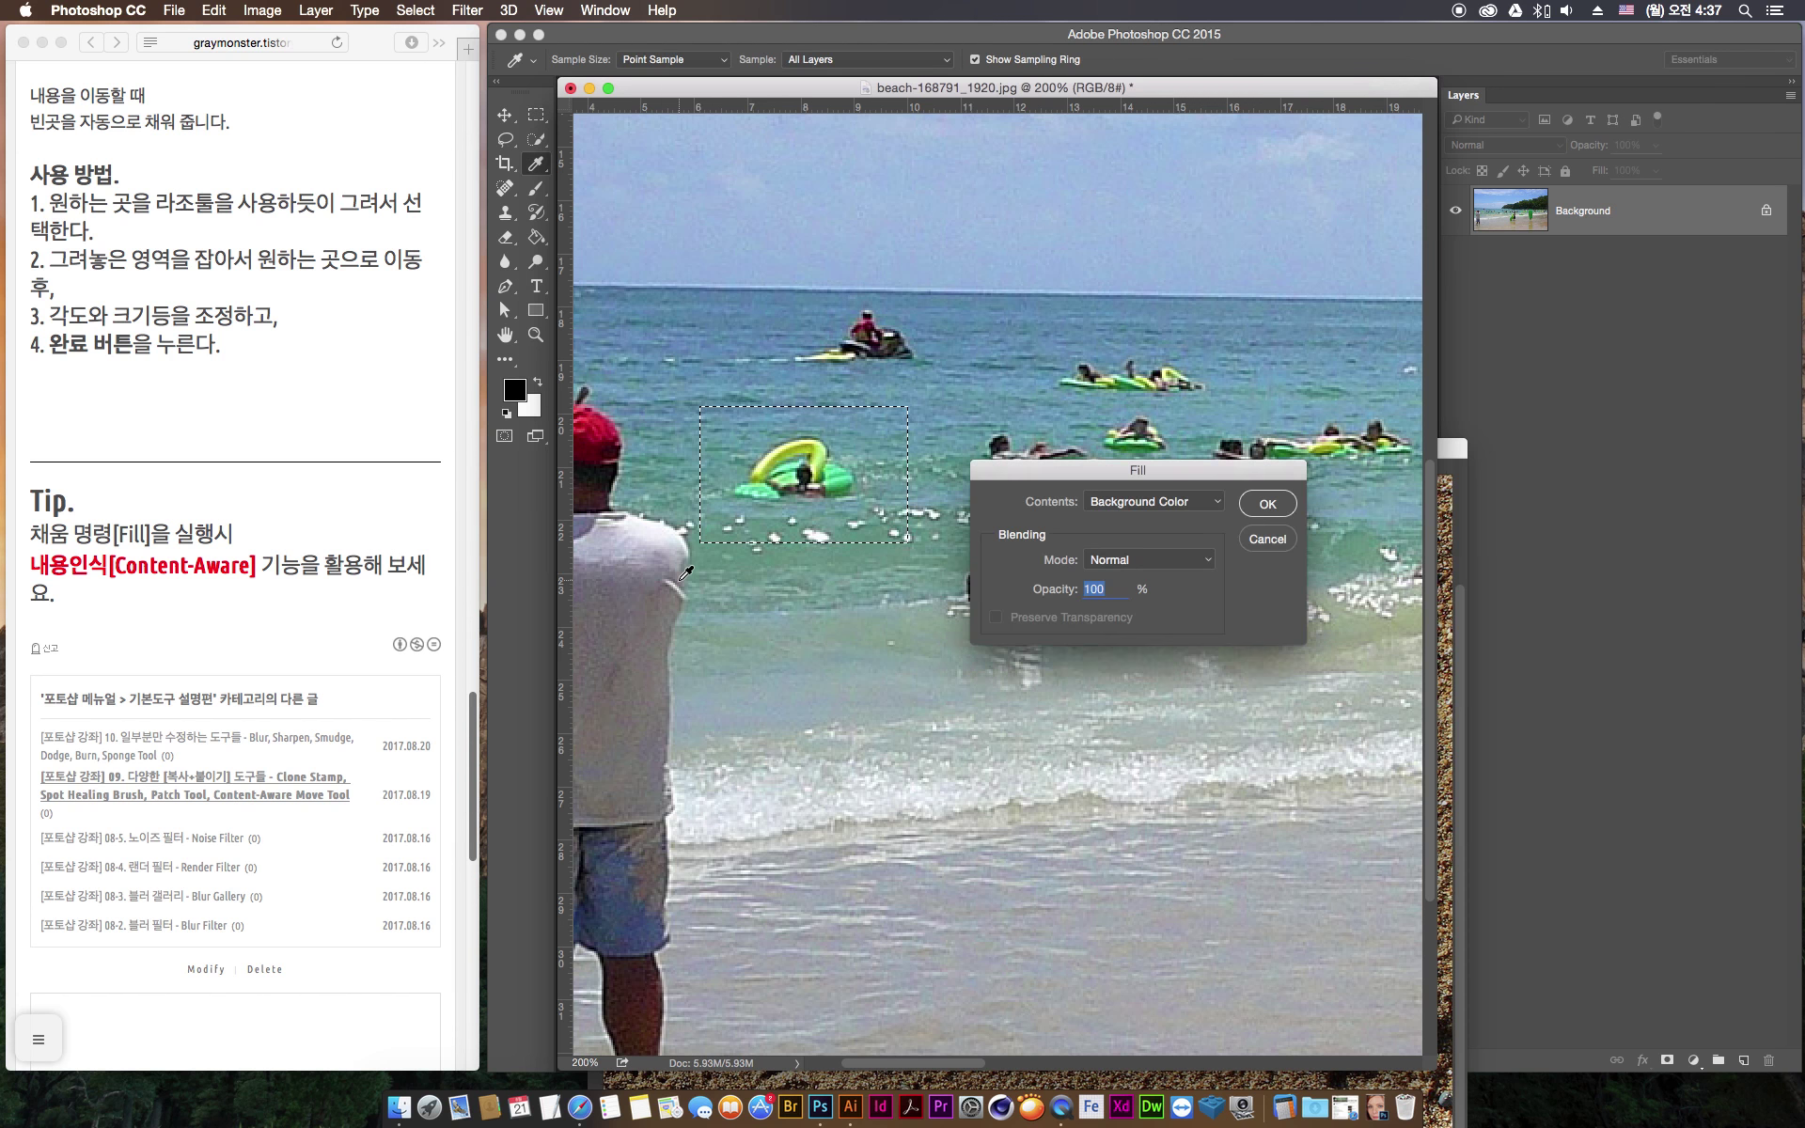
click(1152, 503)
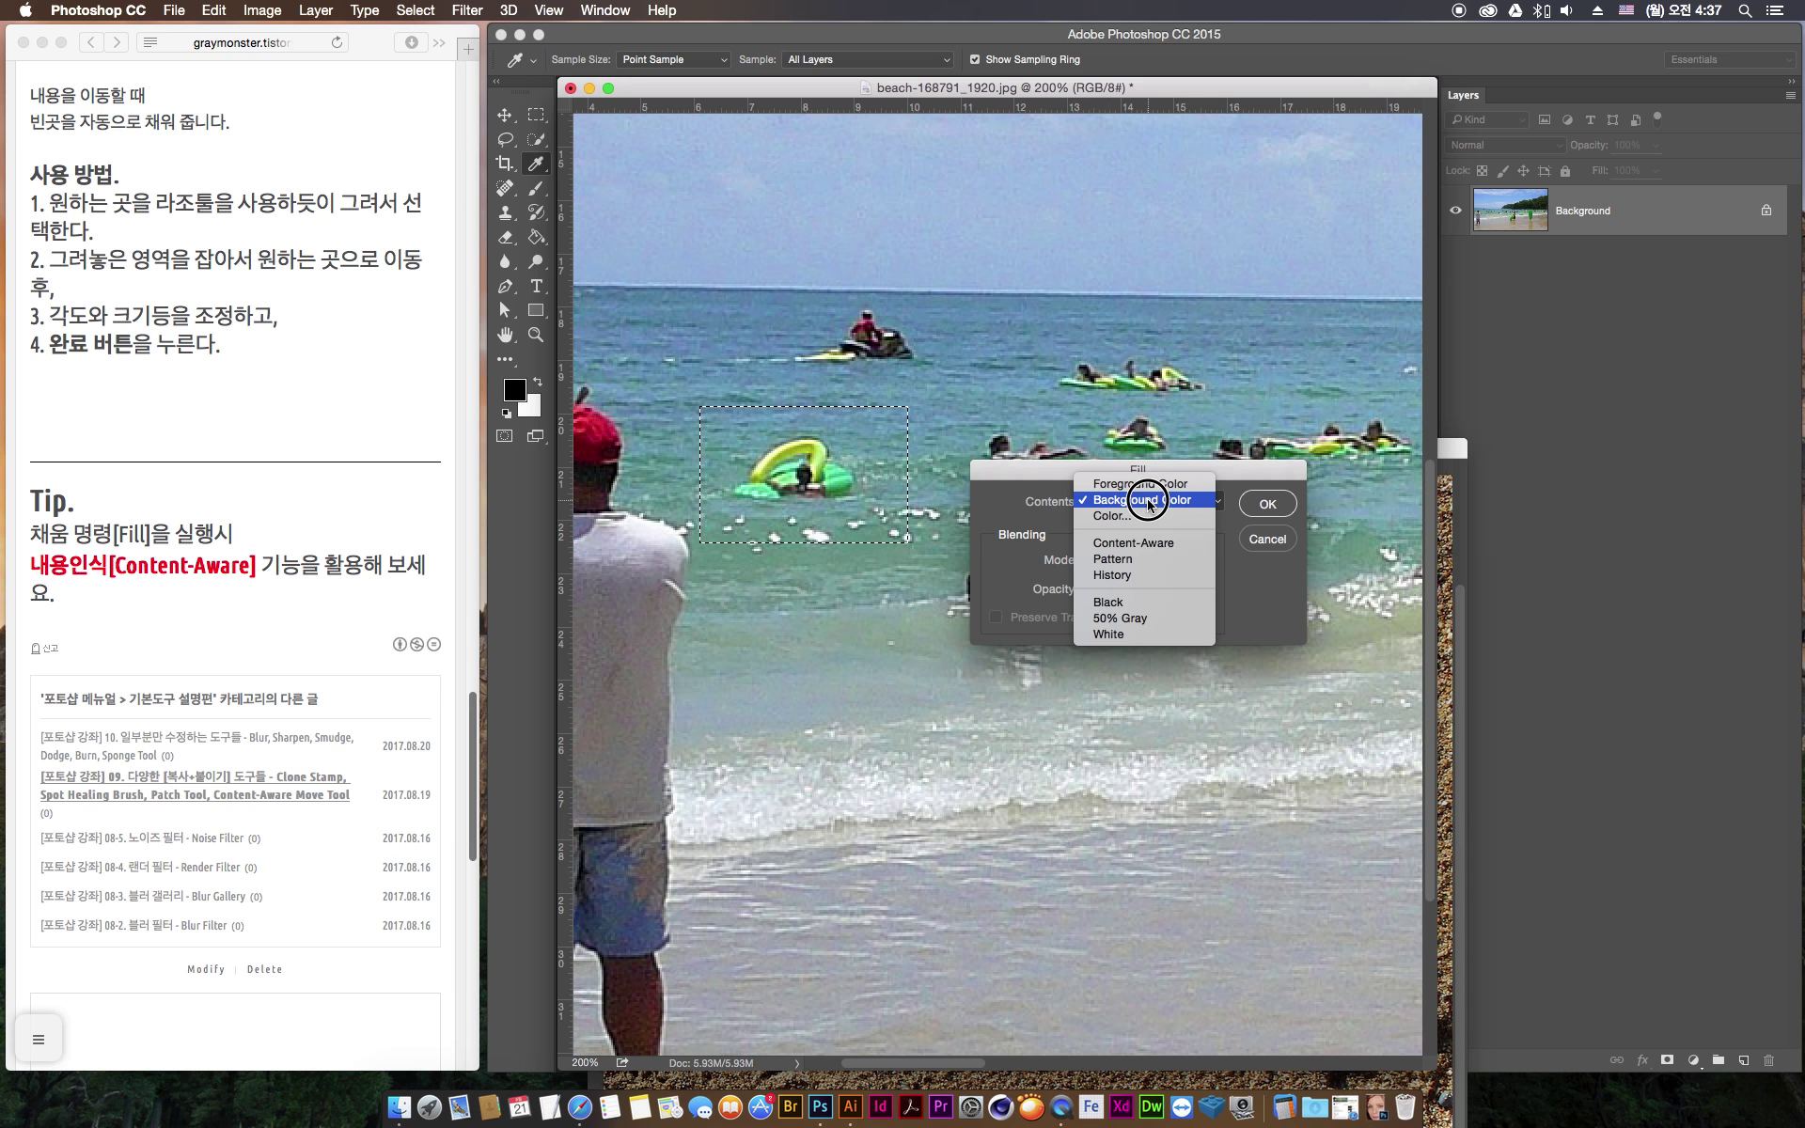
click(1162, 549)
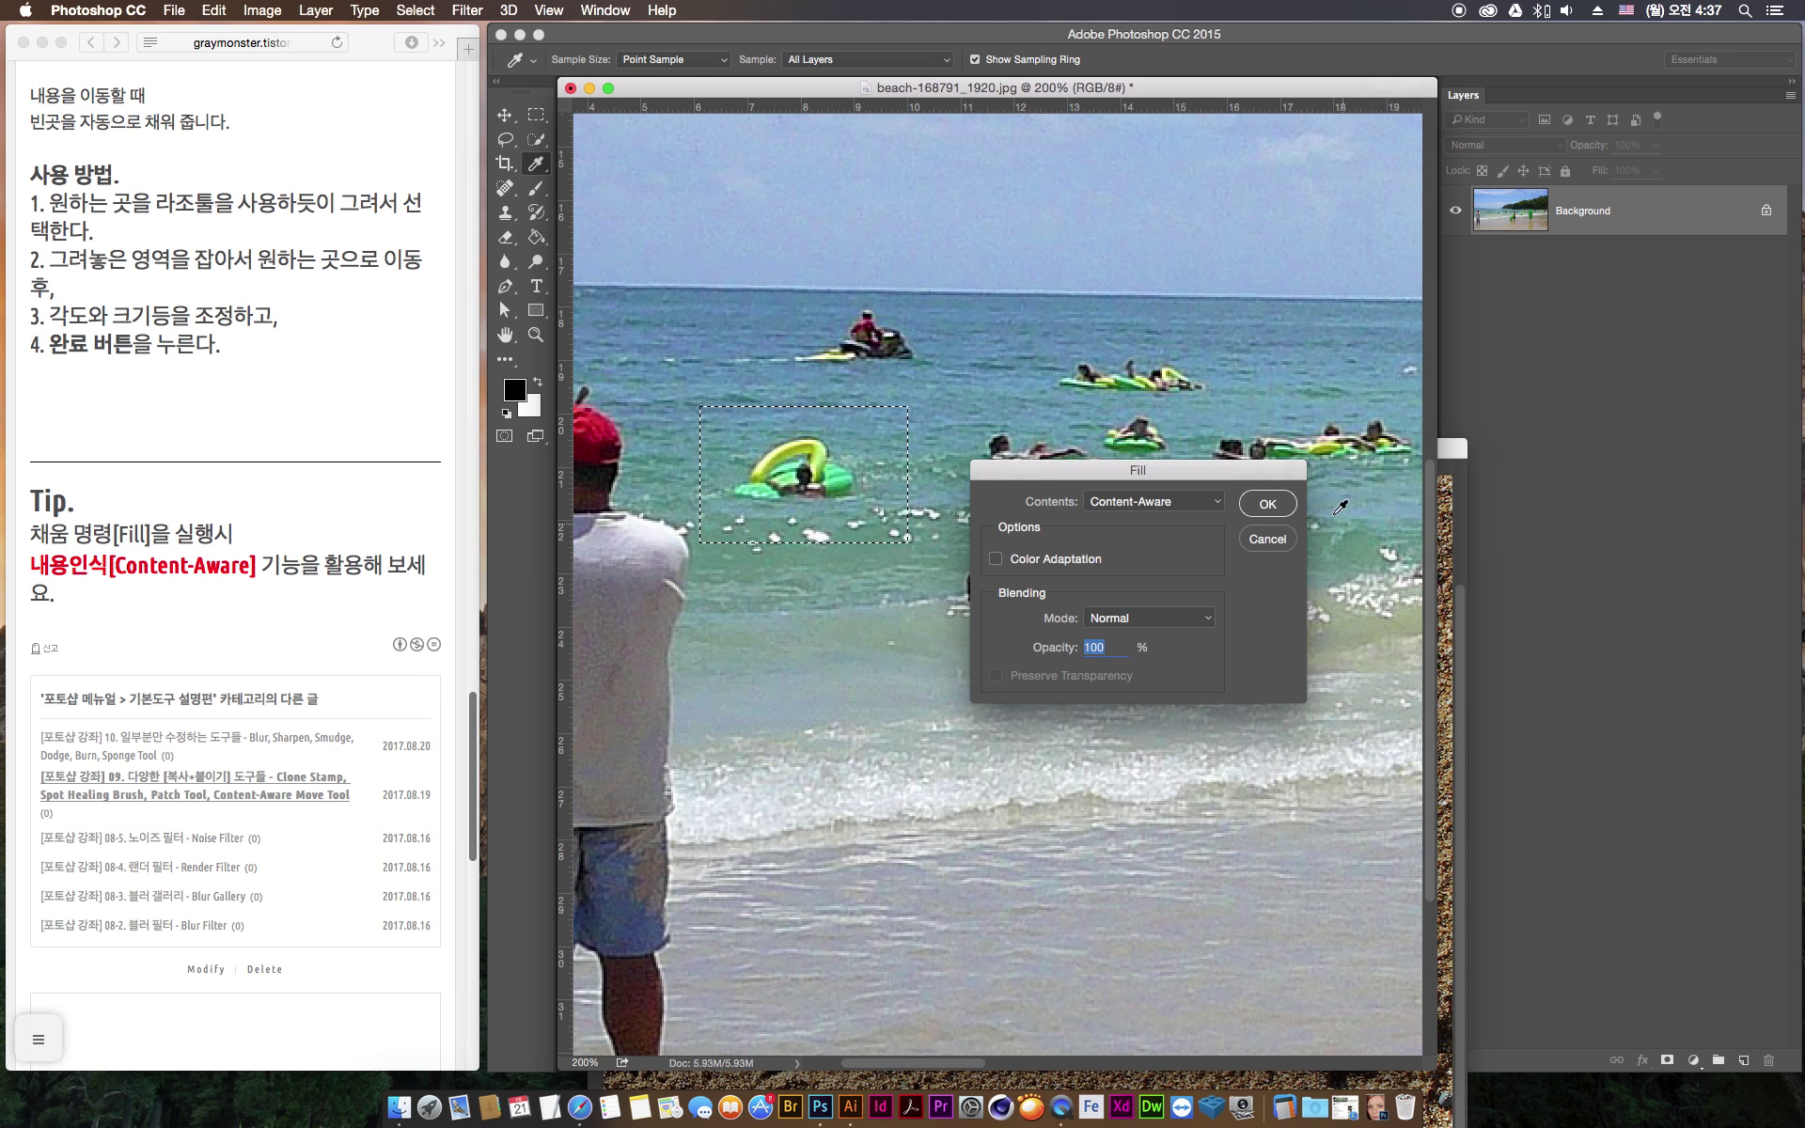
click(1268, 505)
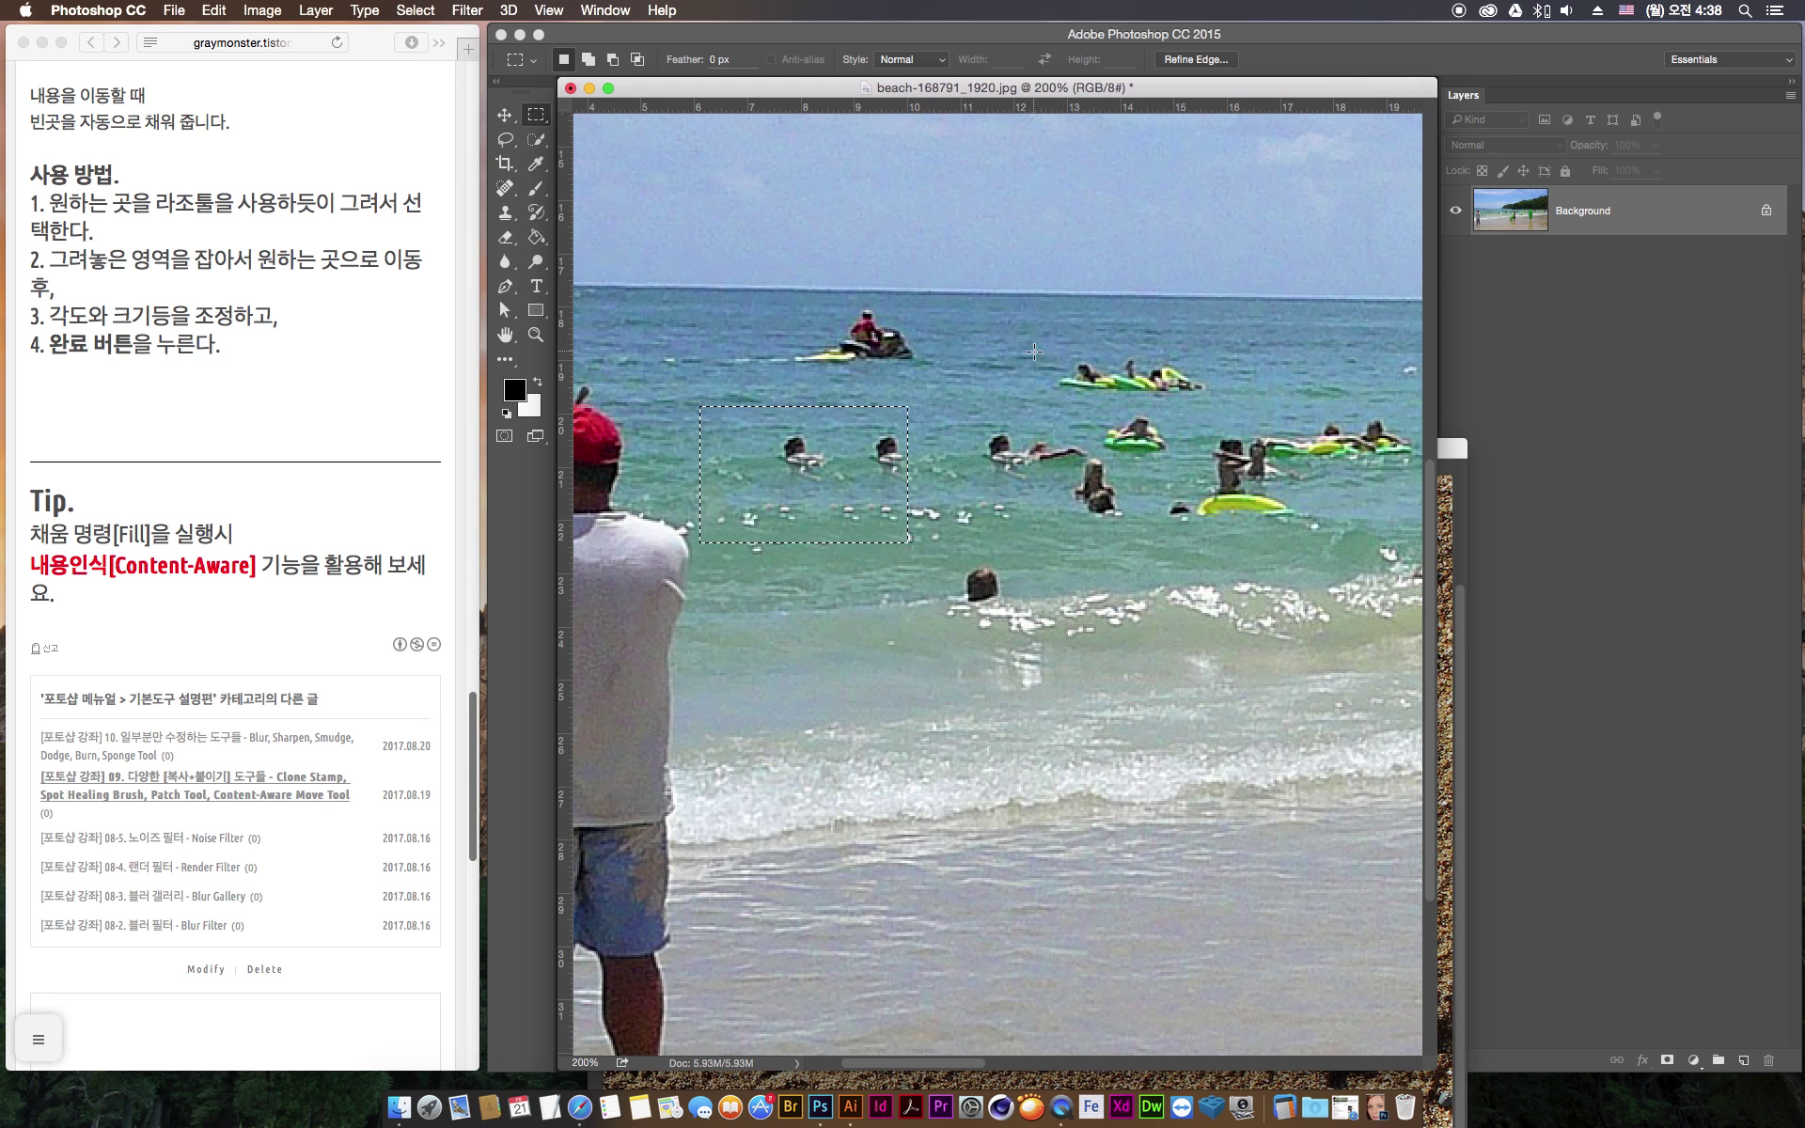
Undo the float fill, deselect, and outline the jet ski and its wake with a freehand Lasso selection
key(super+z)
key(super+d)
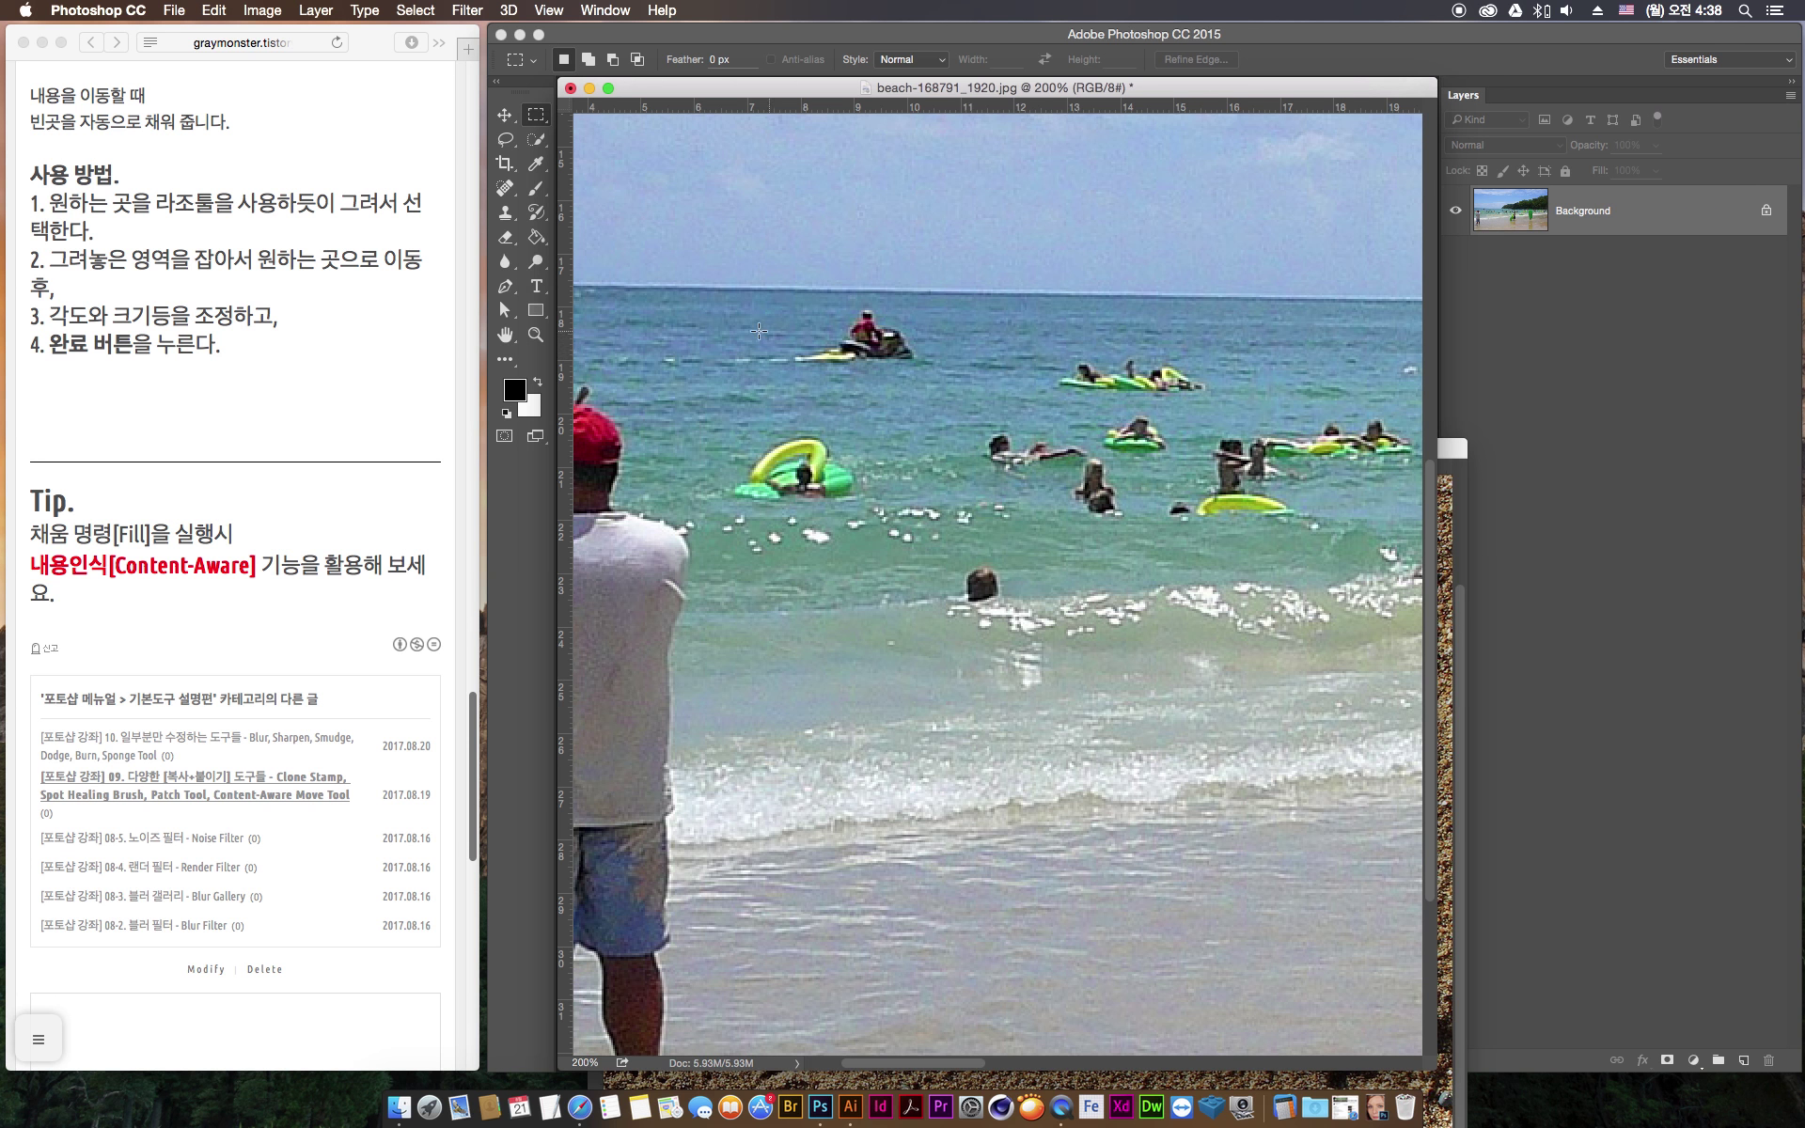
click(505, 140)
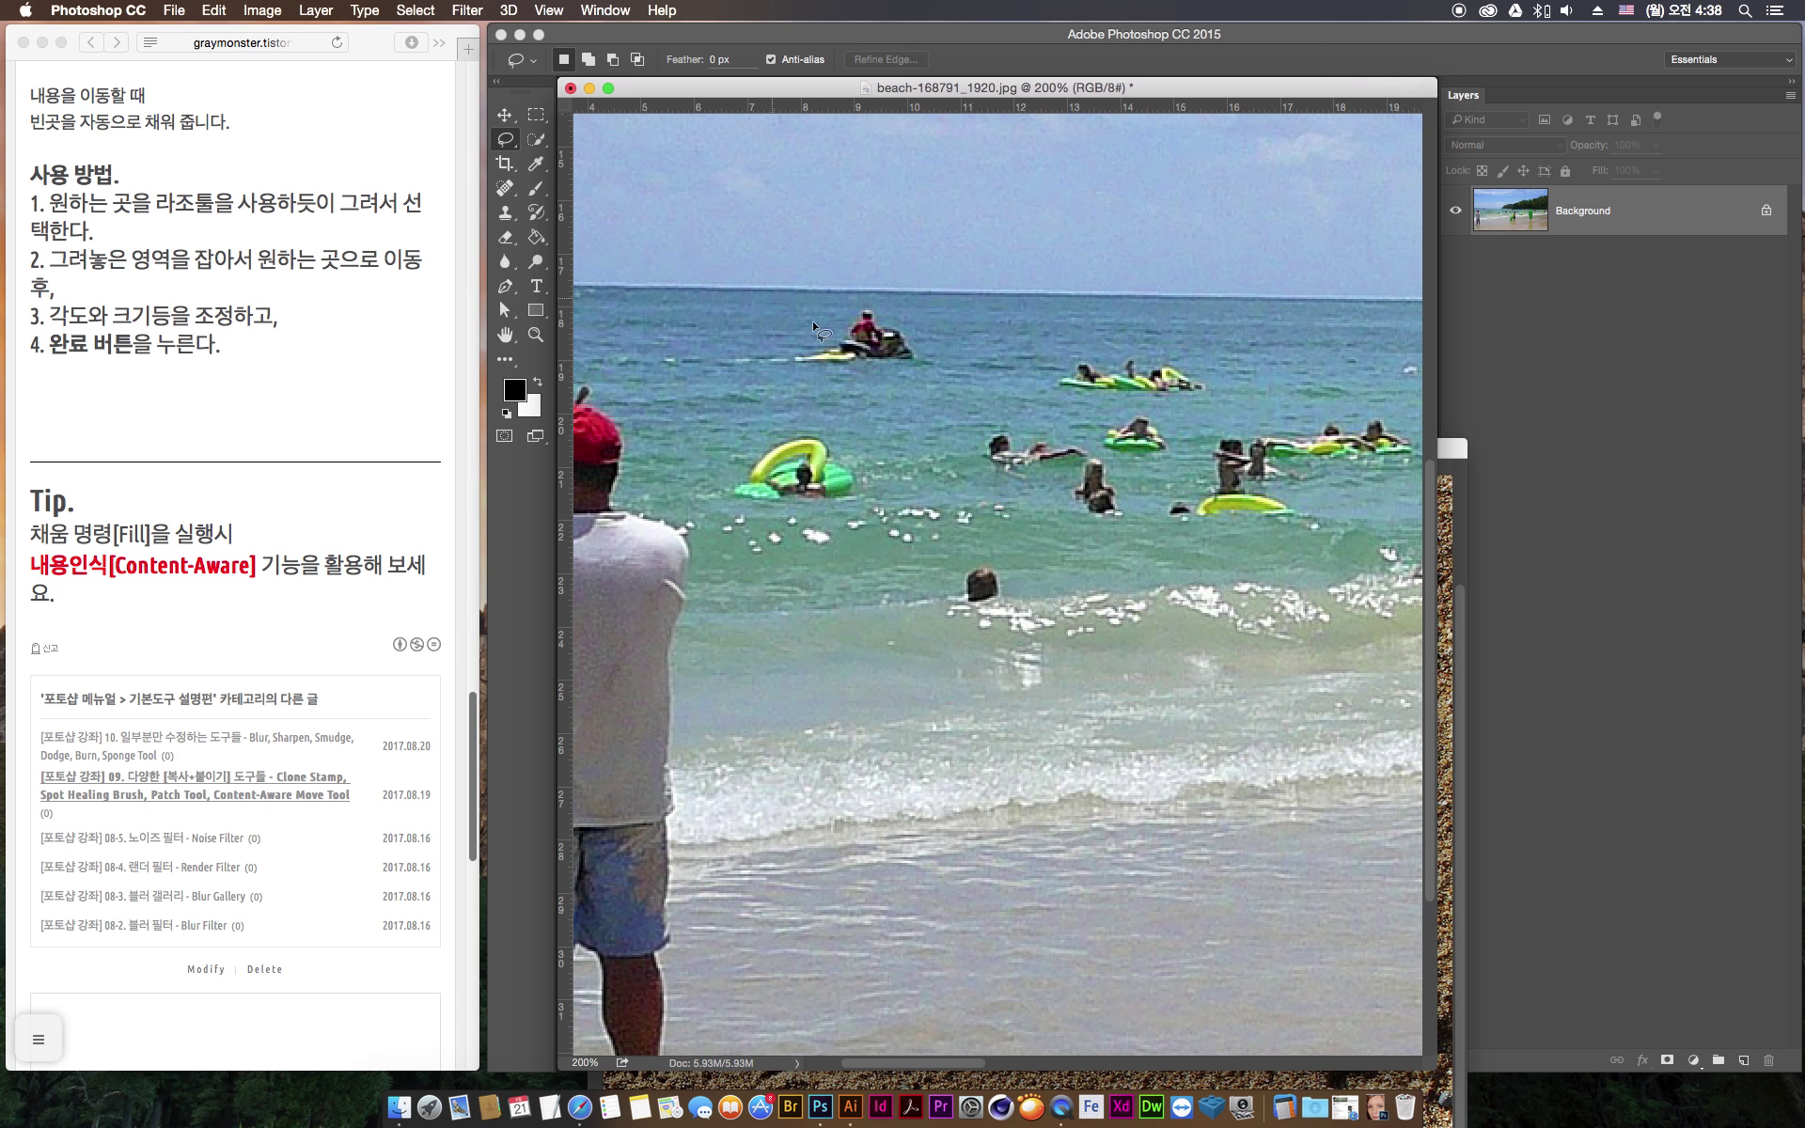
mouse_move(670, 353)
mouse_down()
mouse_move(803, 340)
mouse_move(858, 303)
mouse_move(941, 321)
mouse_move(935, 371)
mouse_move(838, 389)
mouse_move(640, 365)
mouse_up()
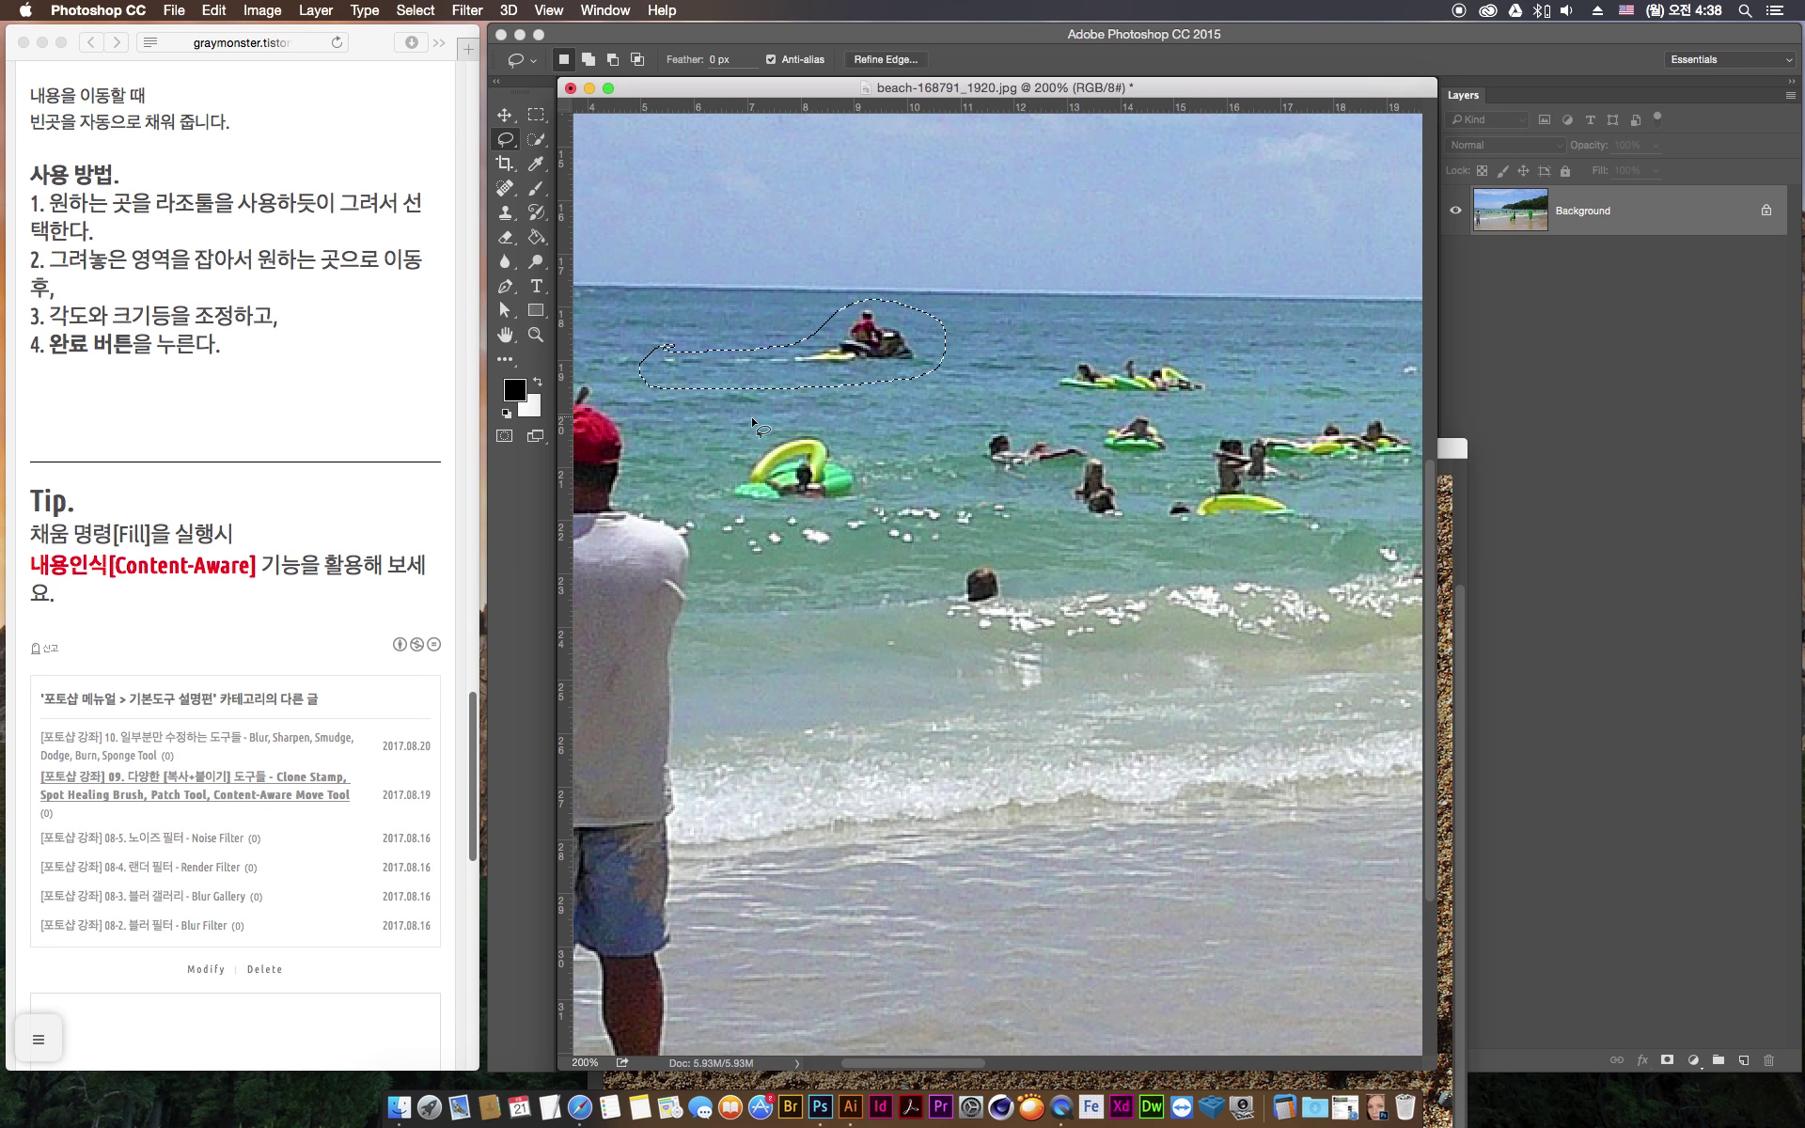
Try Content-Aware fills in Normal mode at 100% opacity on the jet ski and on a lassoed green float, and undo both
key(shift+BackSpace)
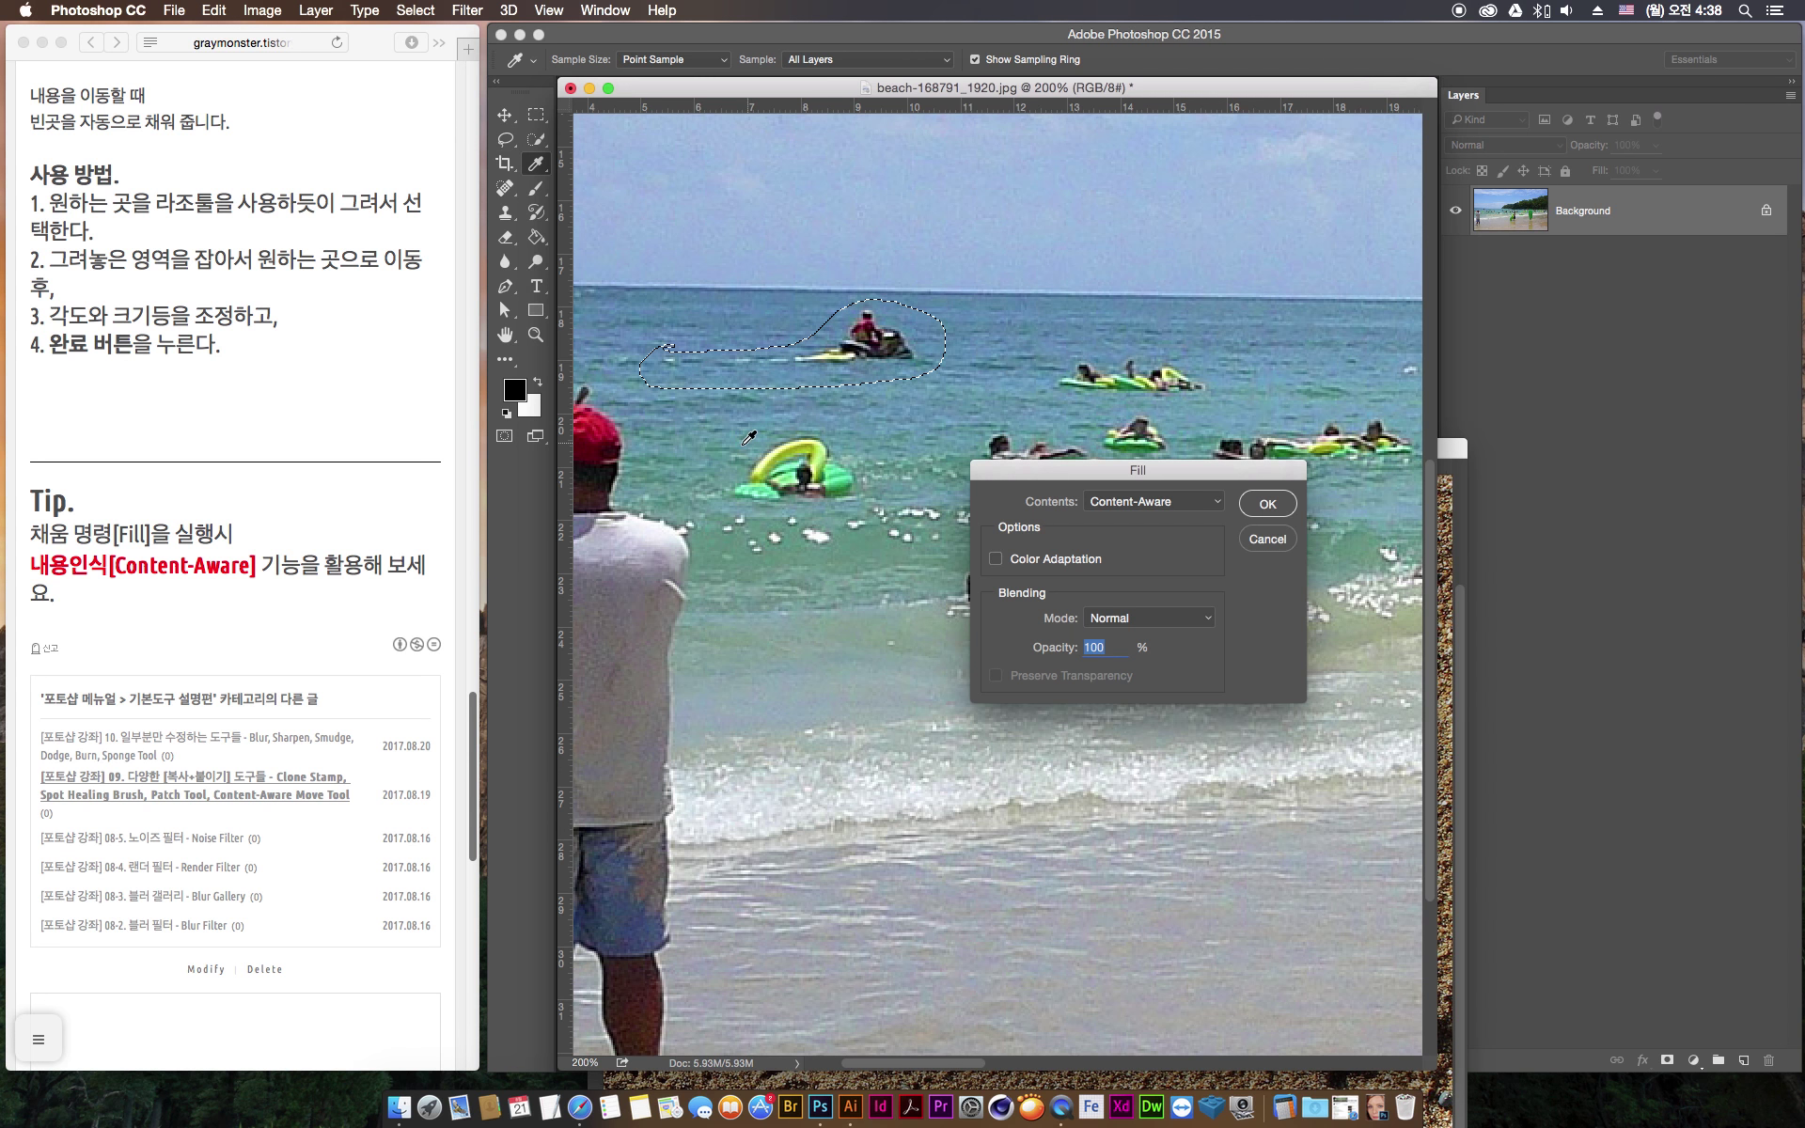
click(1268, 504)
mouse_move(739, 522)
mouse_down()
mouse_move(874, 435)
mouse_move(744, 442)
mouse_move(717, 512)
mouse_move(739, 523)
mouse_up()
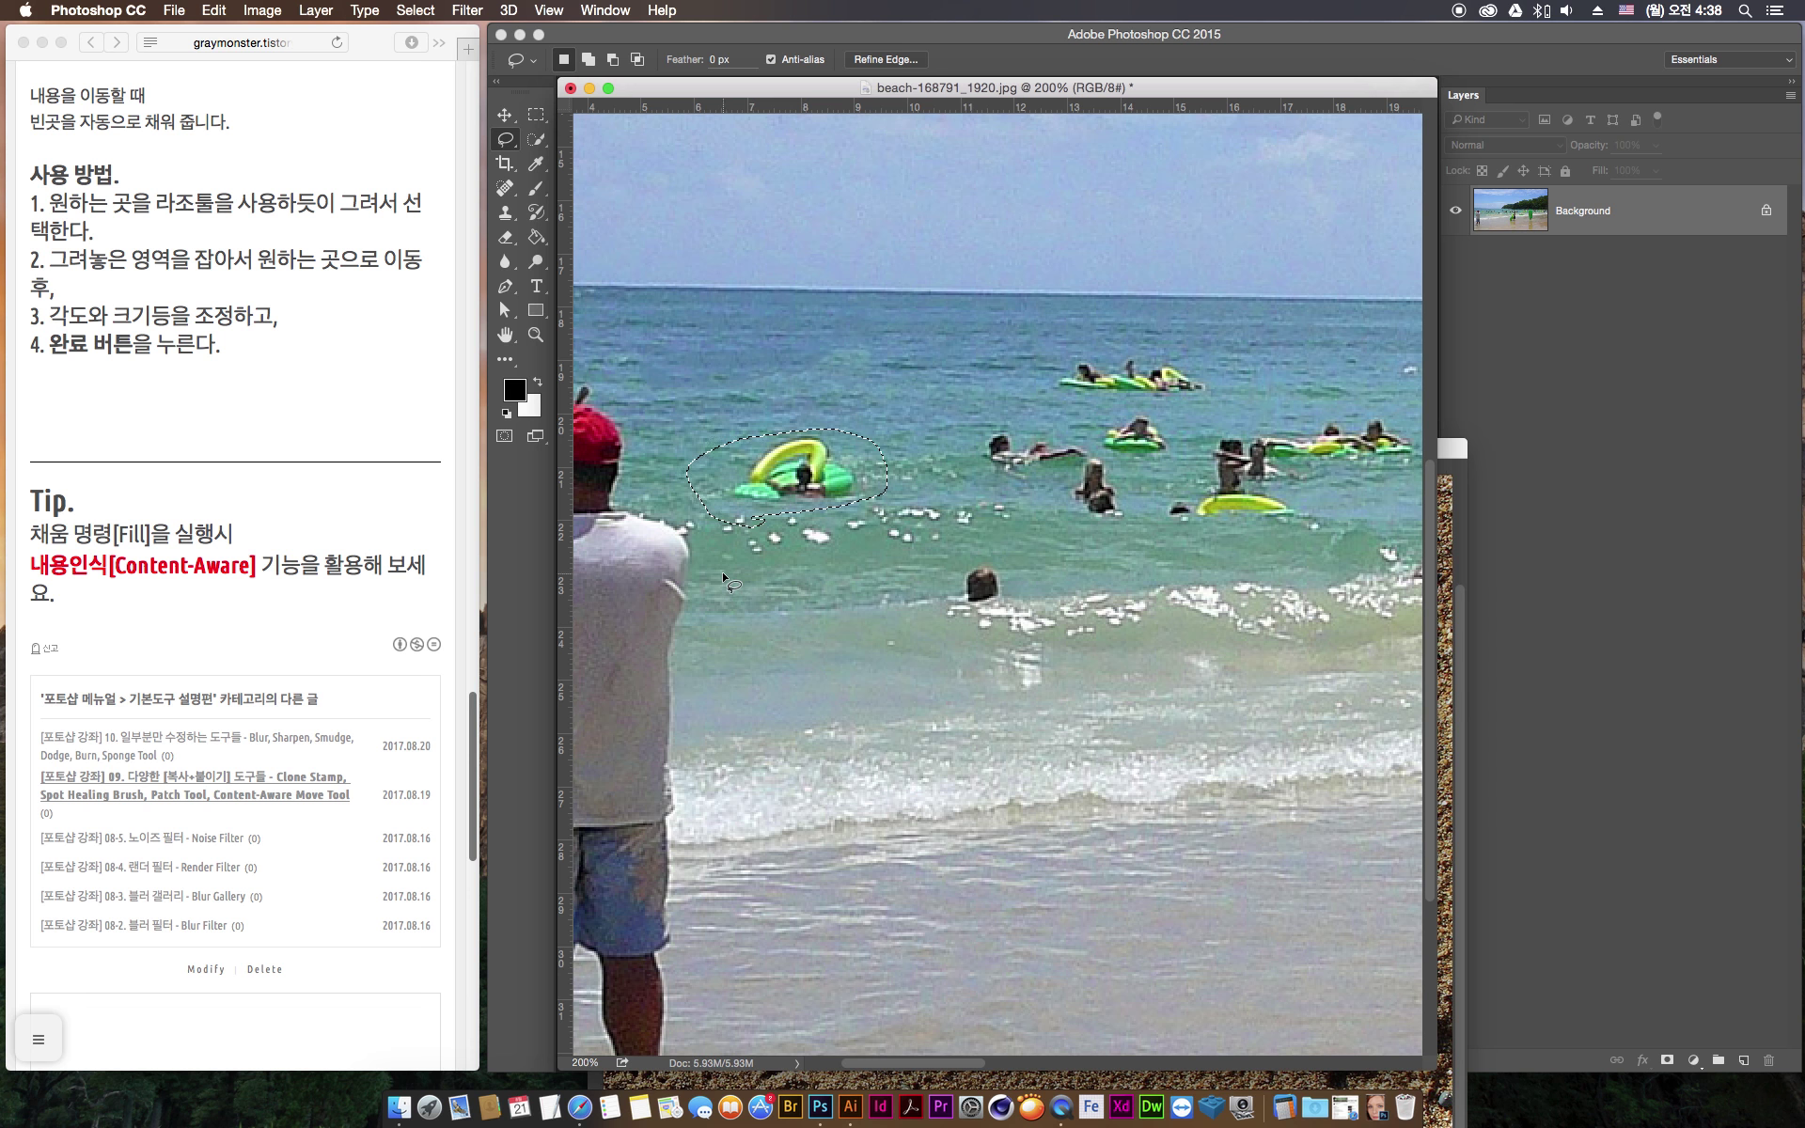
key(shift+BackSpace)
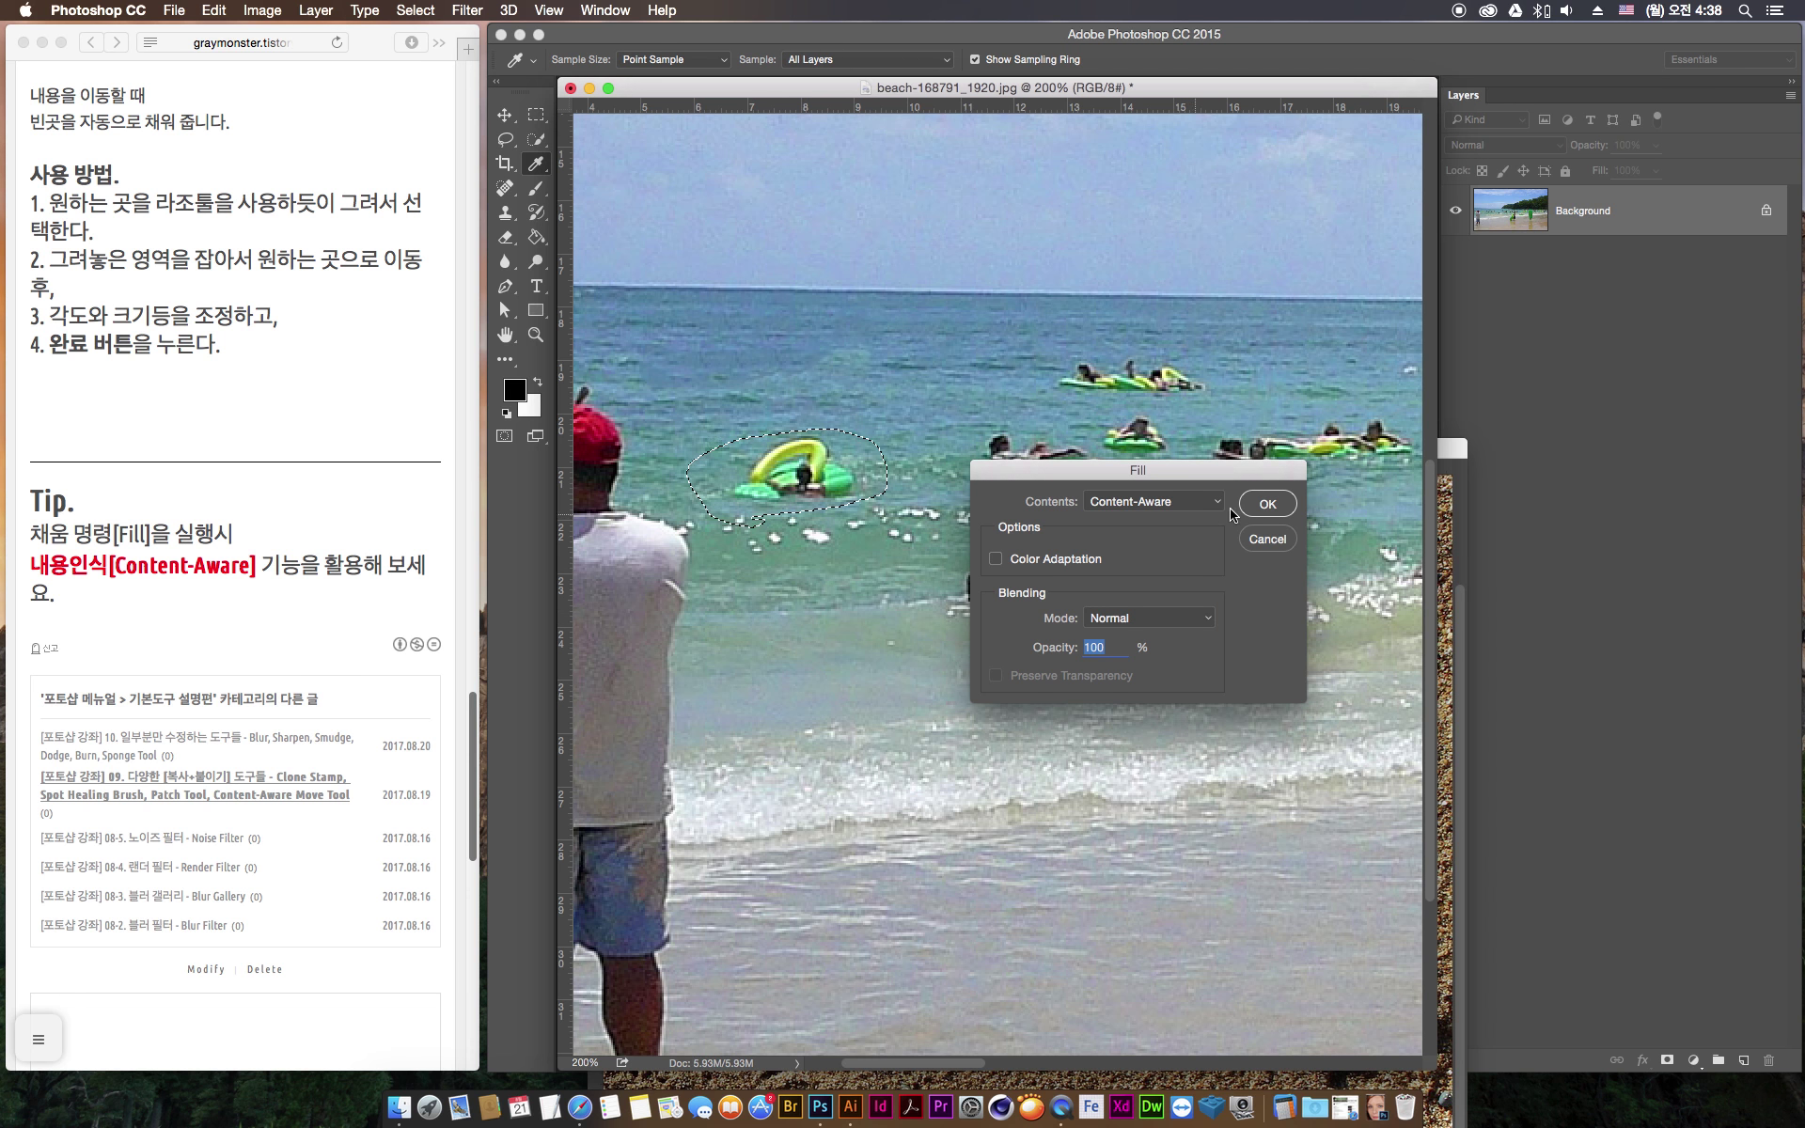
click(1278, 506)
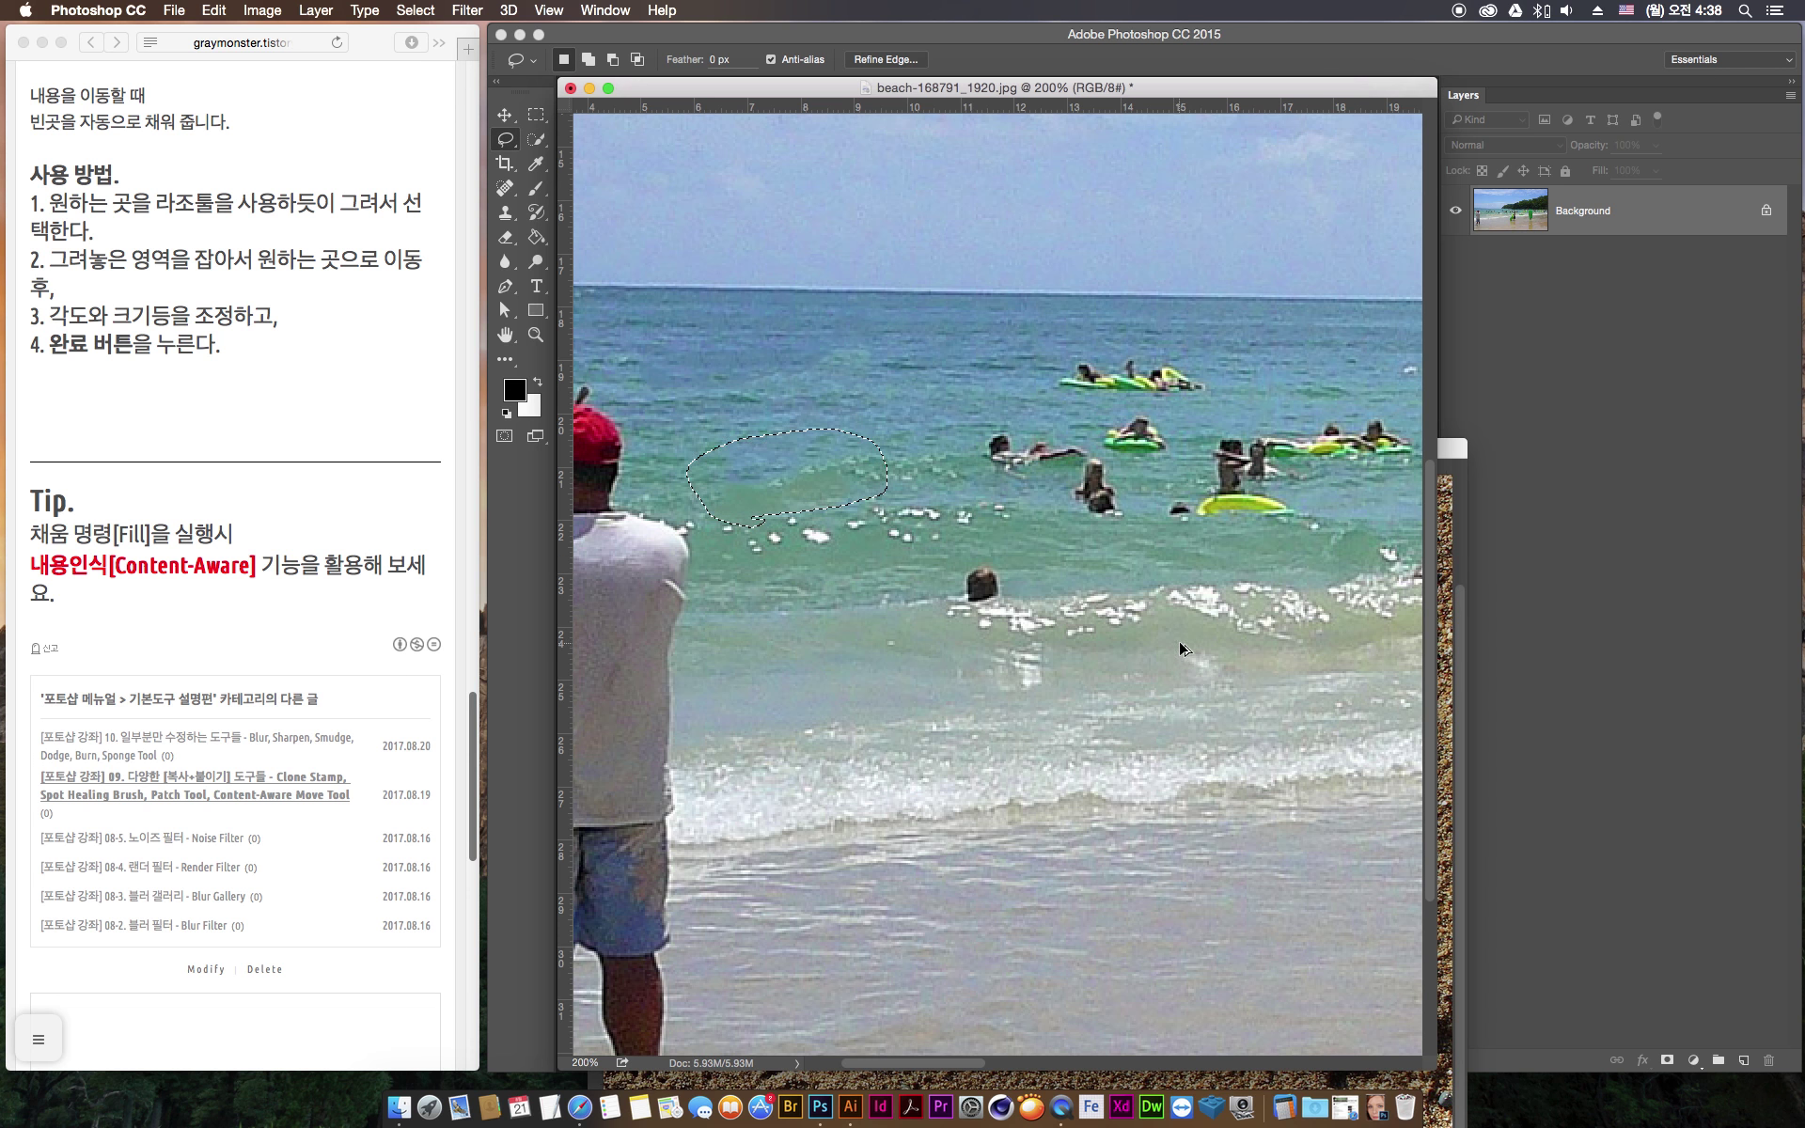
key(super+z)
key(alt+super+z)
key(alt+super+z)
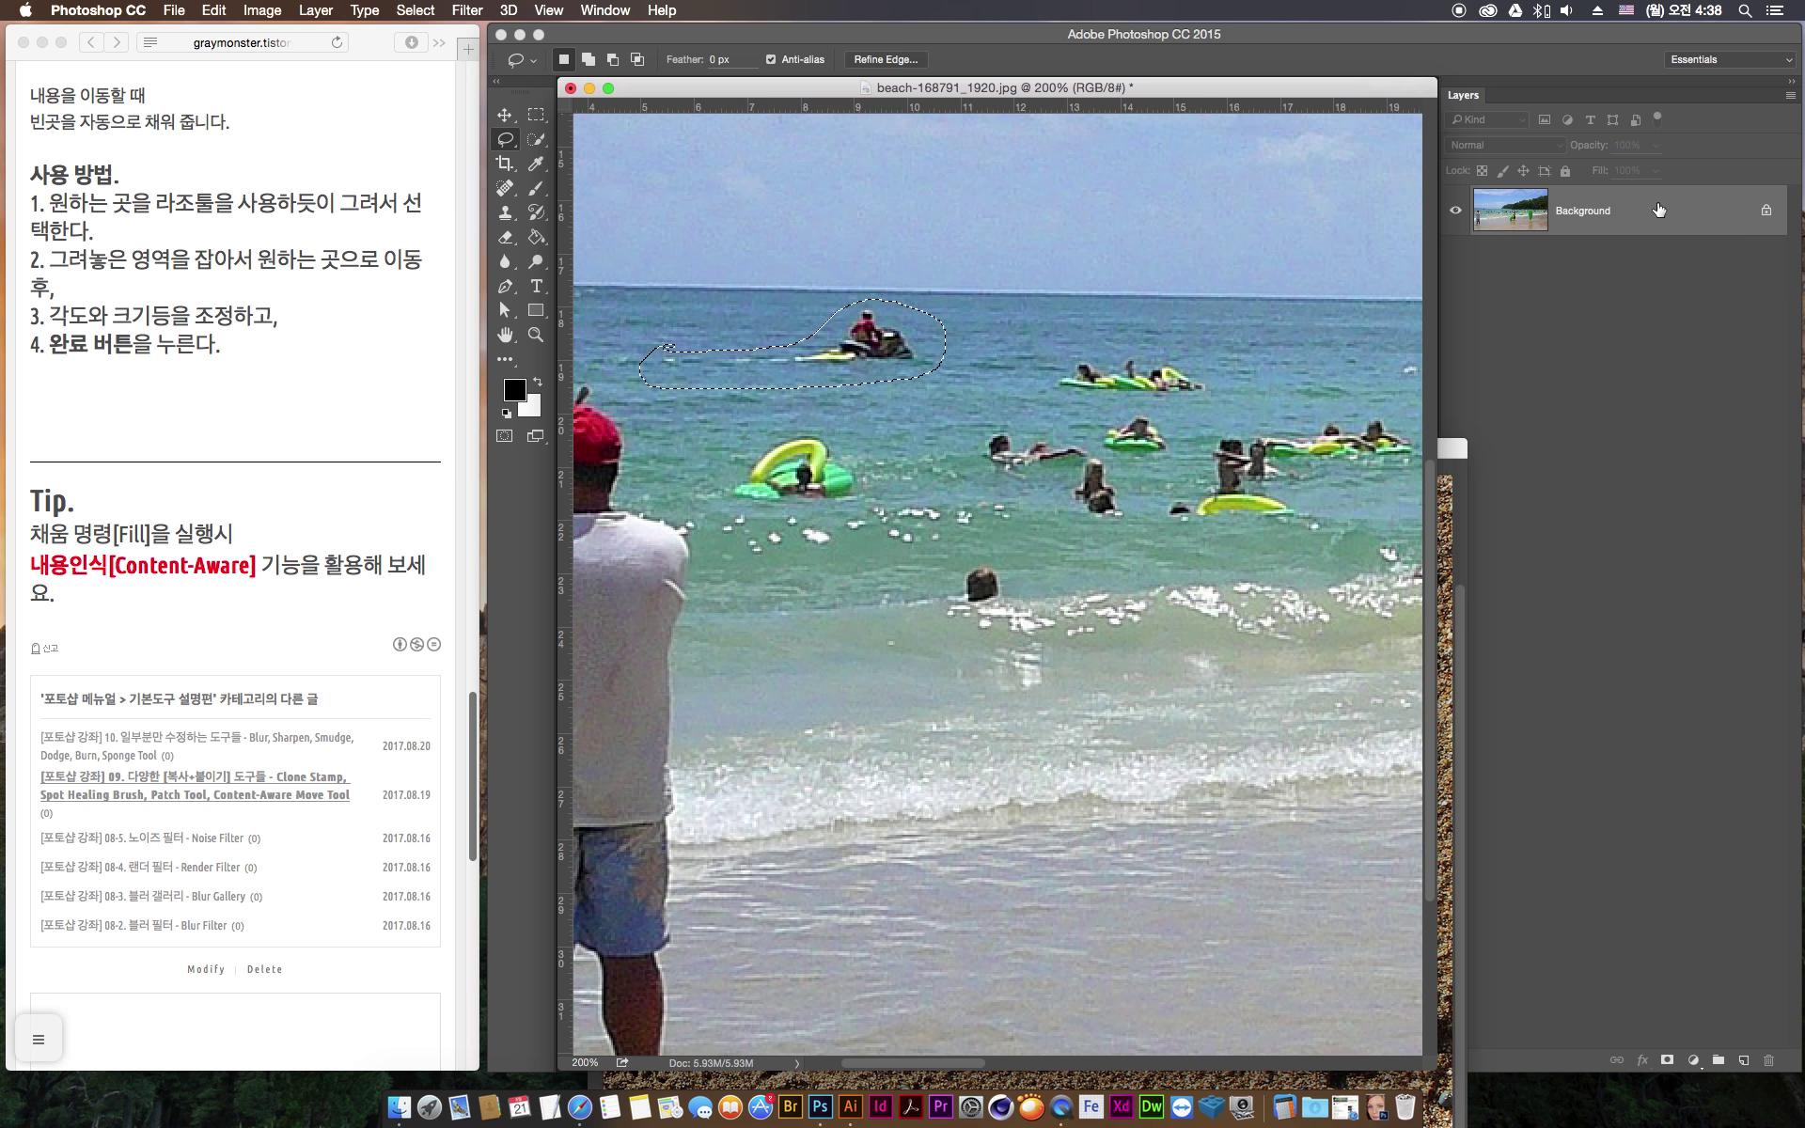
Convert the locked Background into a regular layer named Layer 0 in Normal mode at 100% opacity
key(shift+BackSpace)
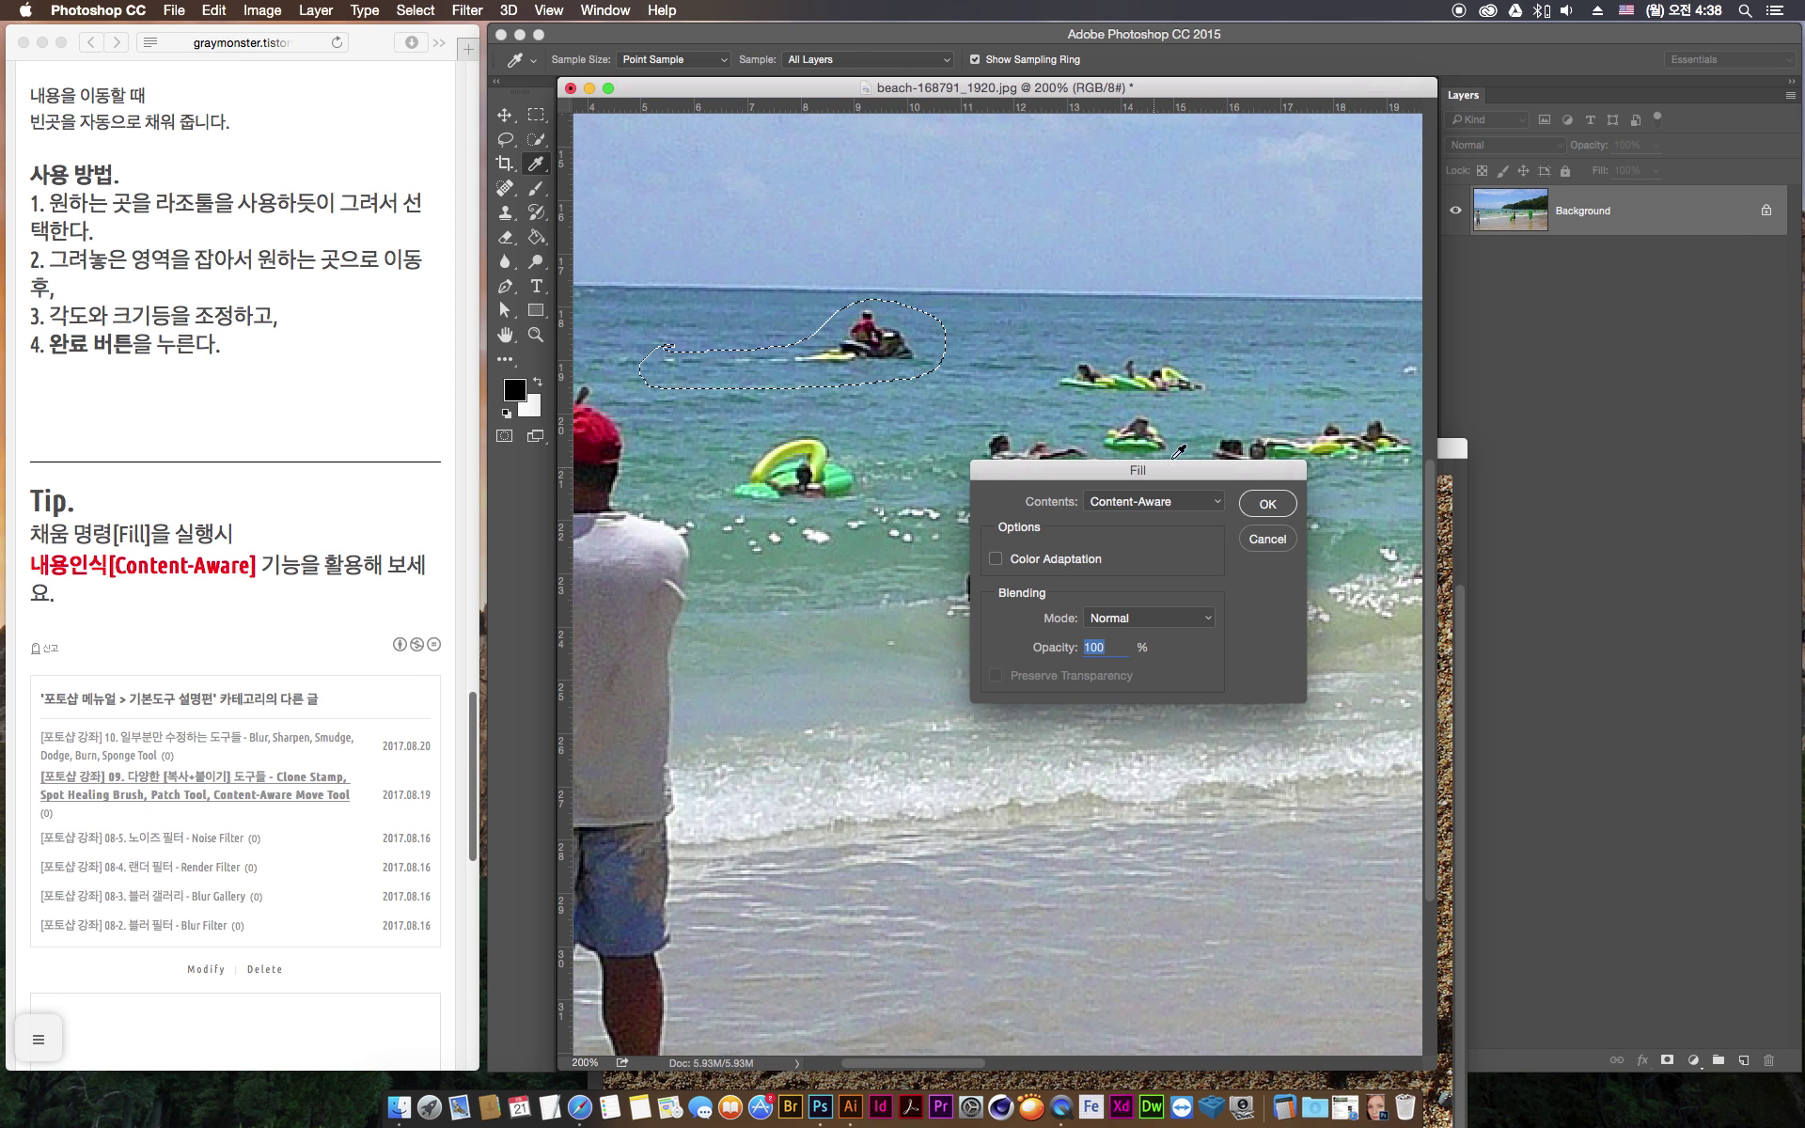
click(1279, 539)
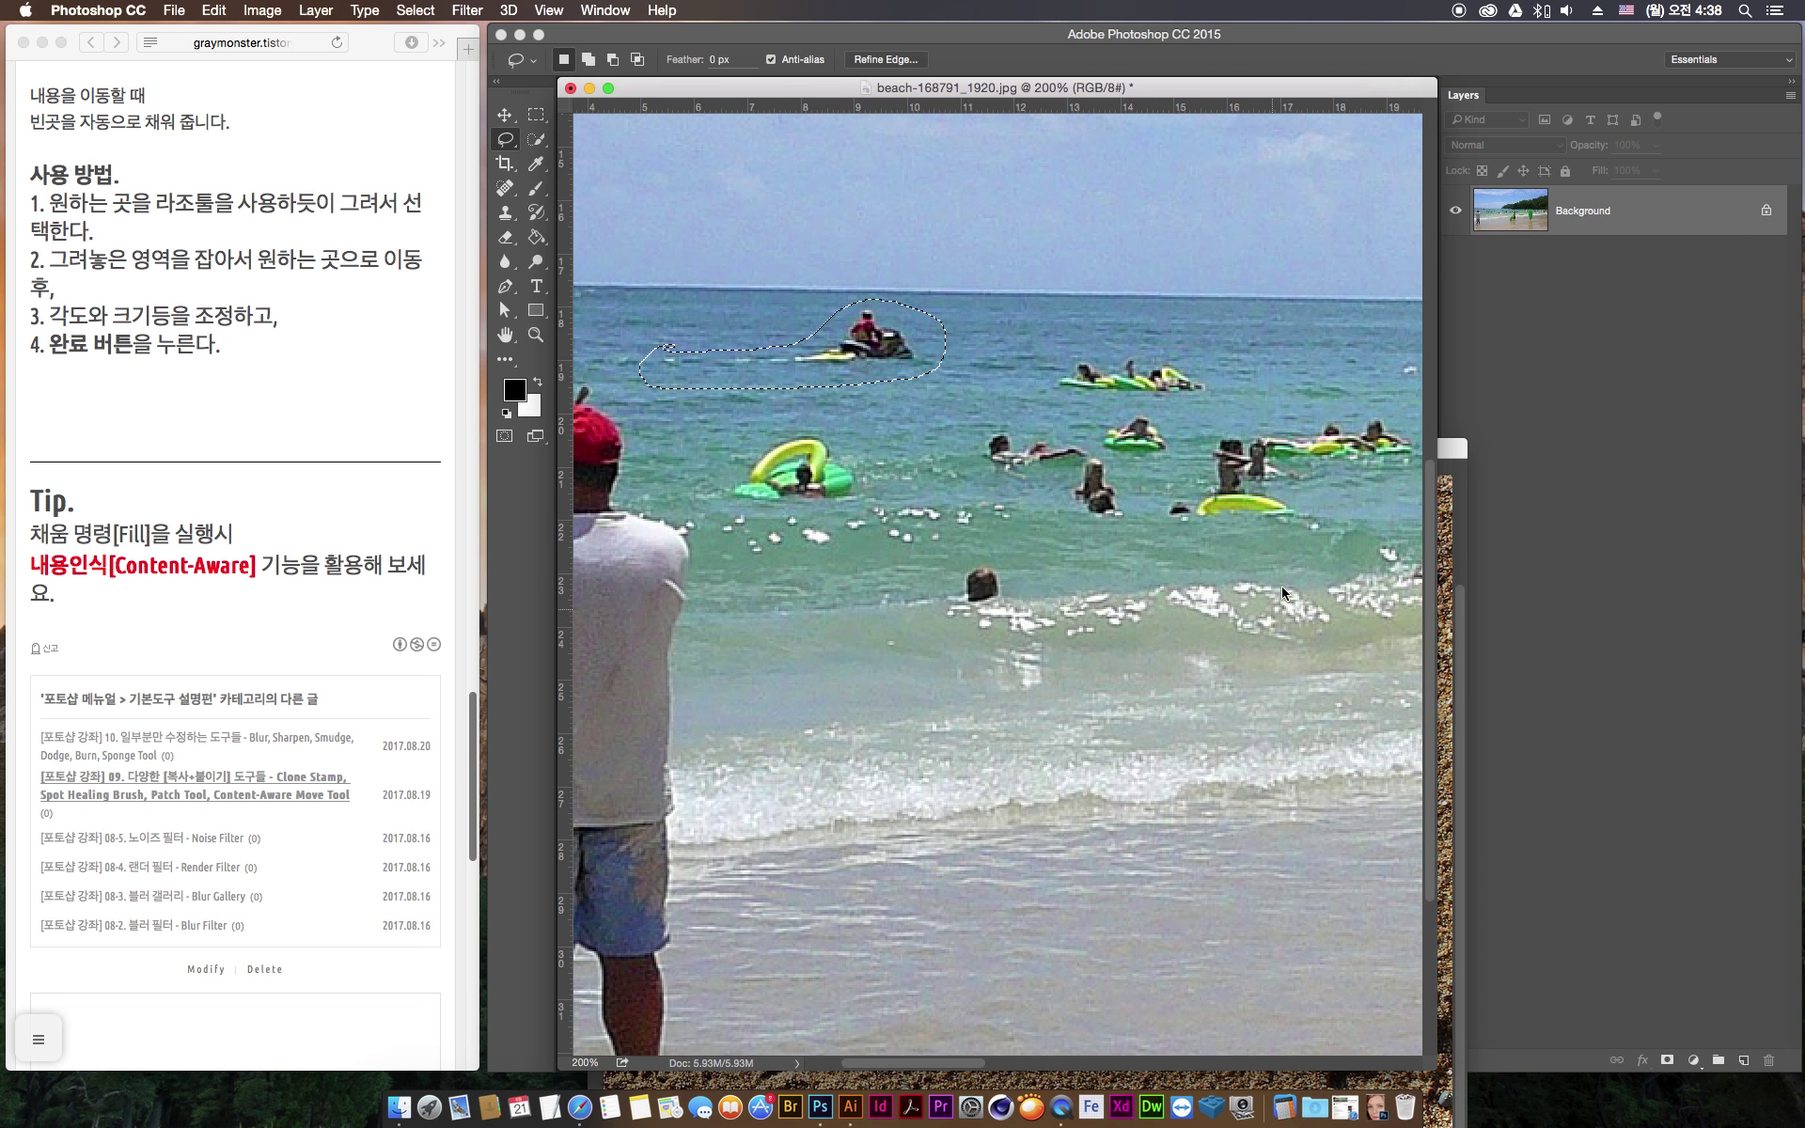
double_click(1665, 218)
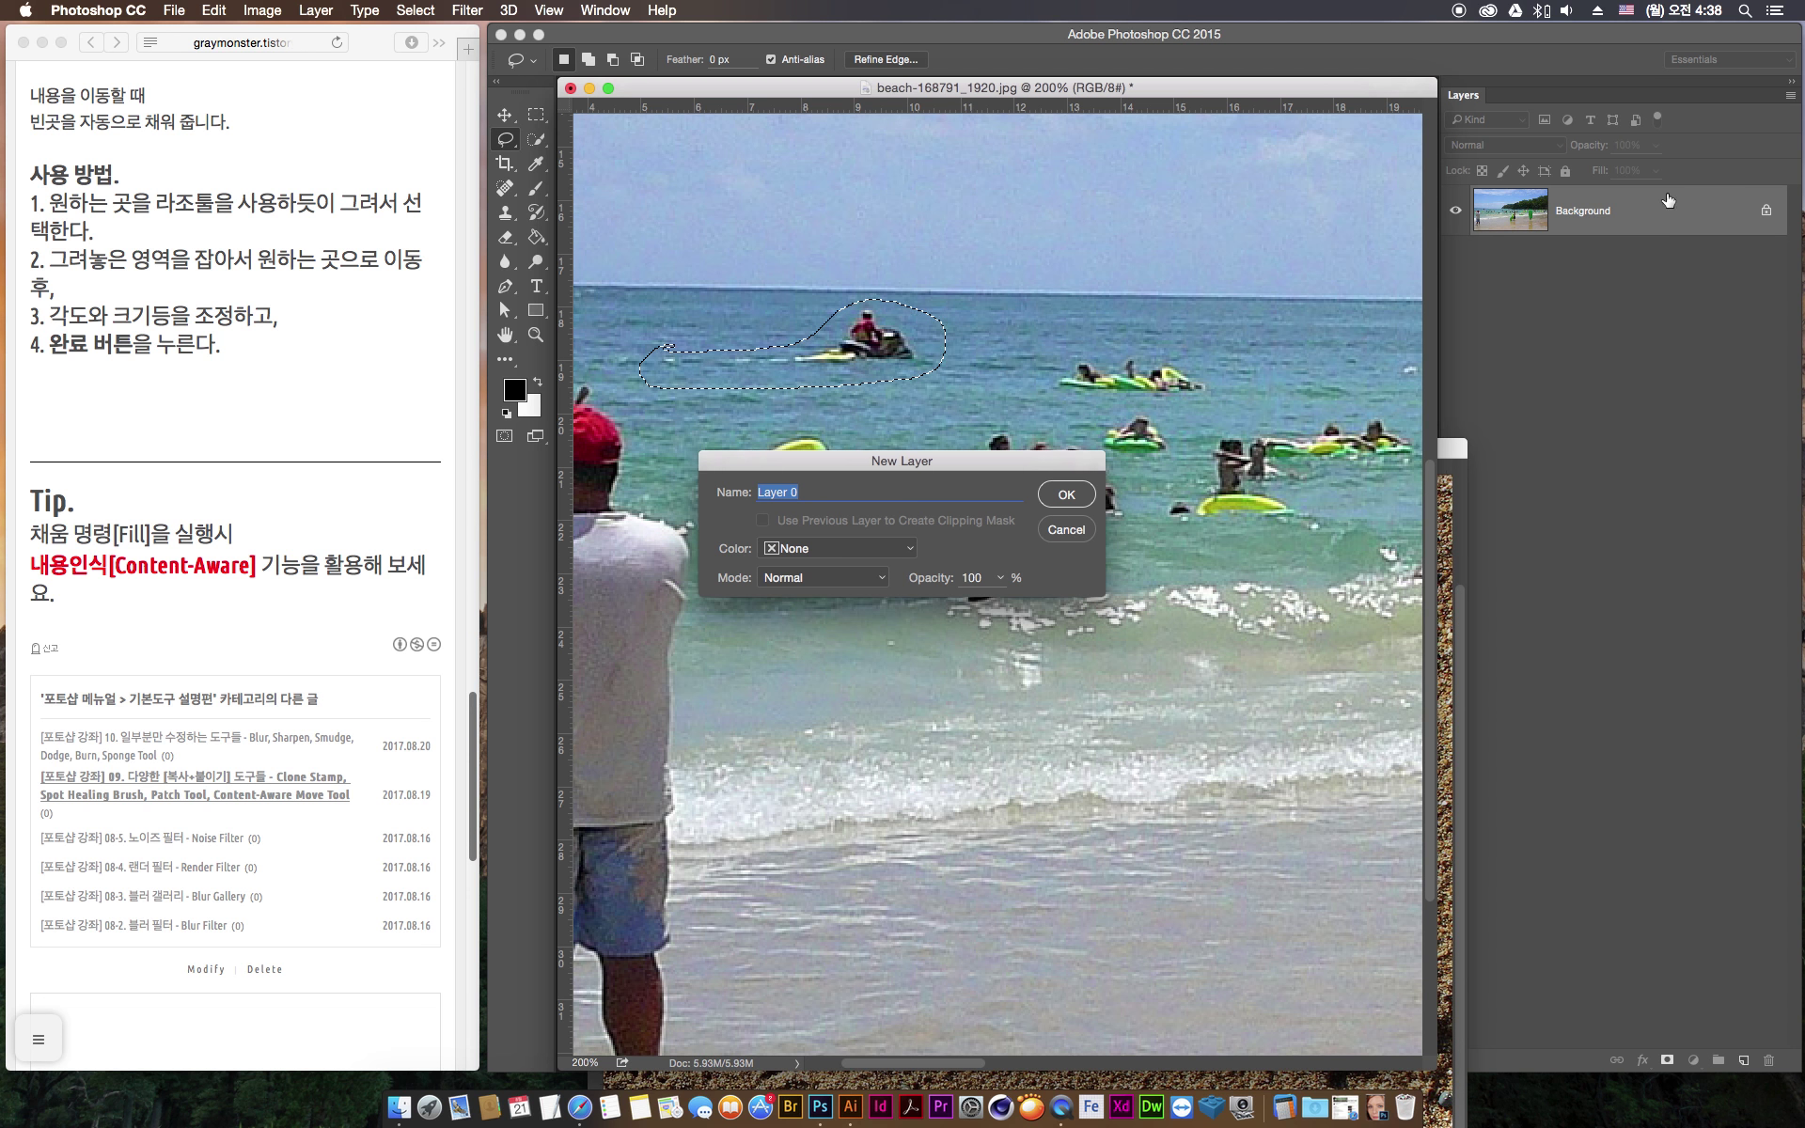
click(1066, 499)
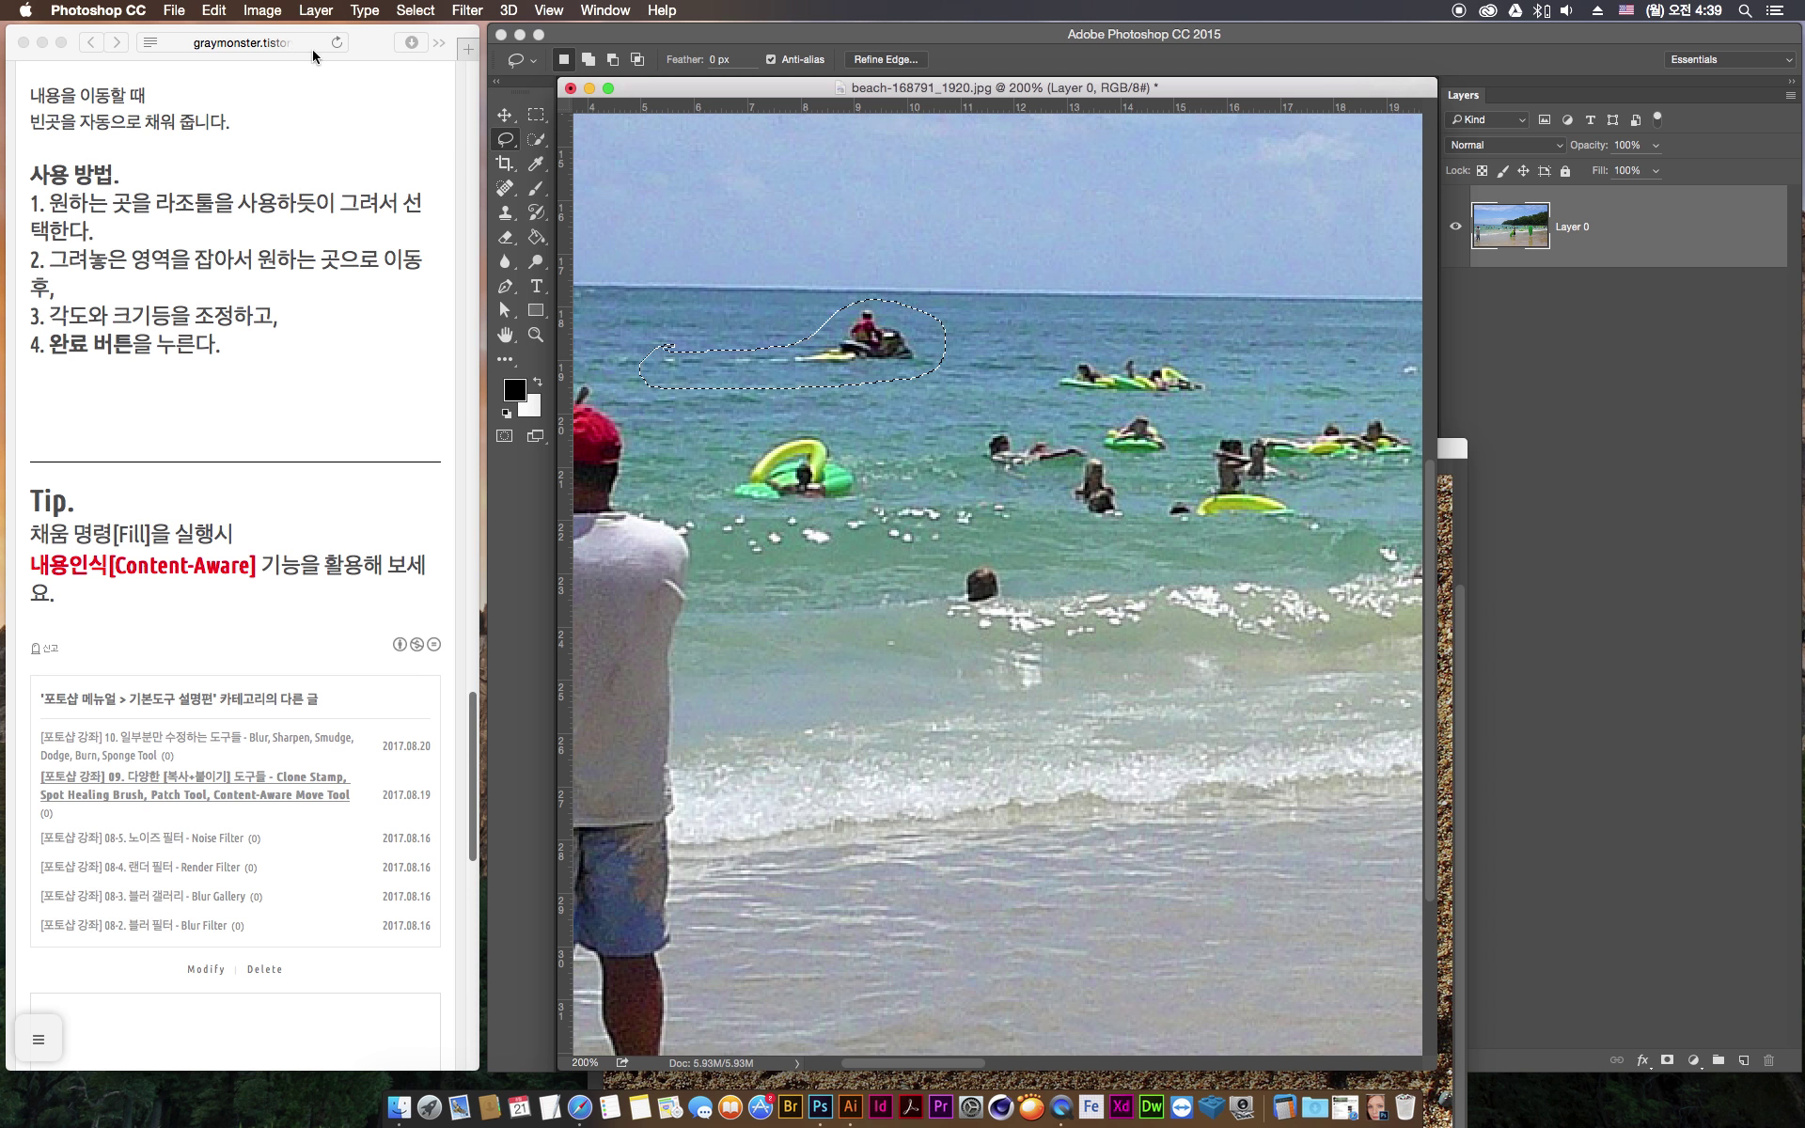
Fill the jet ski selection with Content-Aware contents in Normal mode at 100% opacity
click(215, 10)
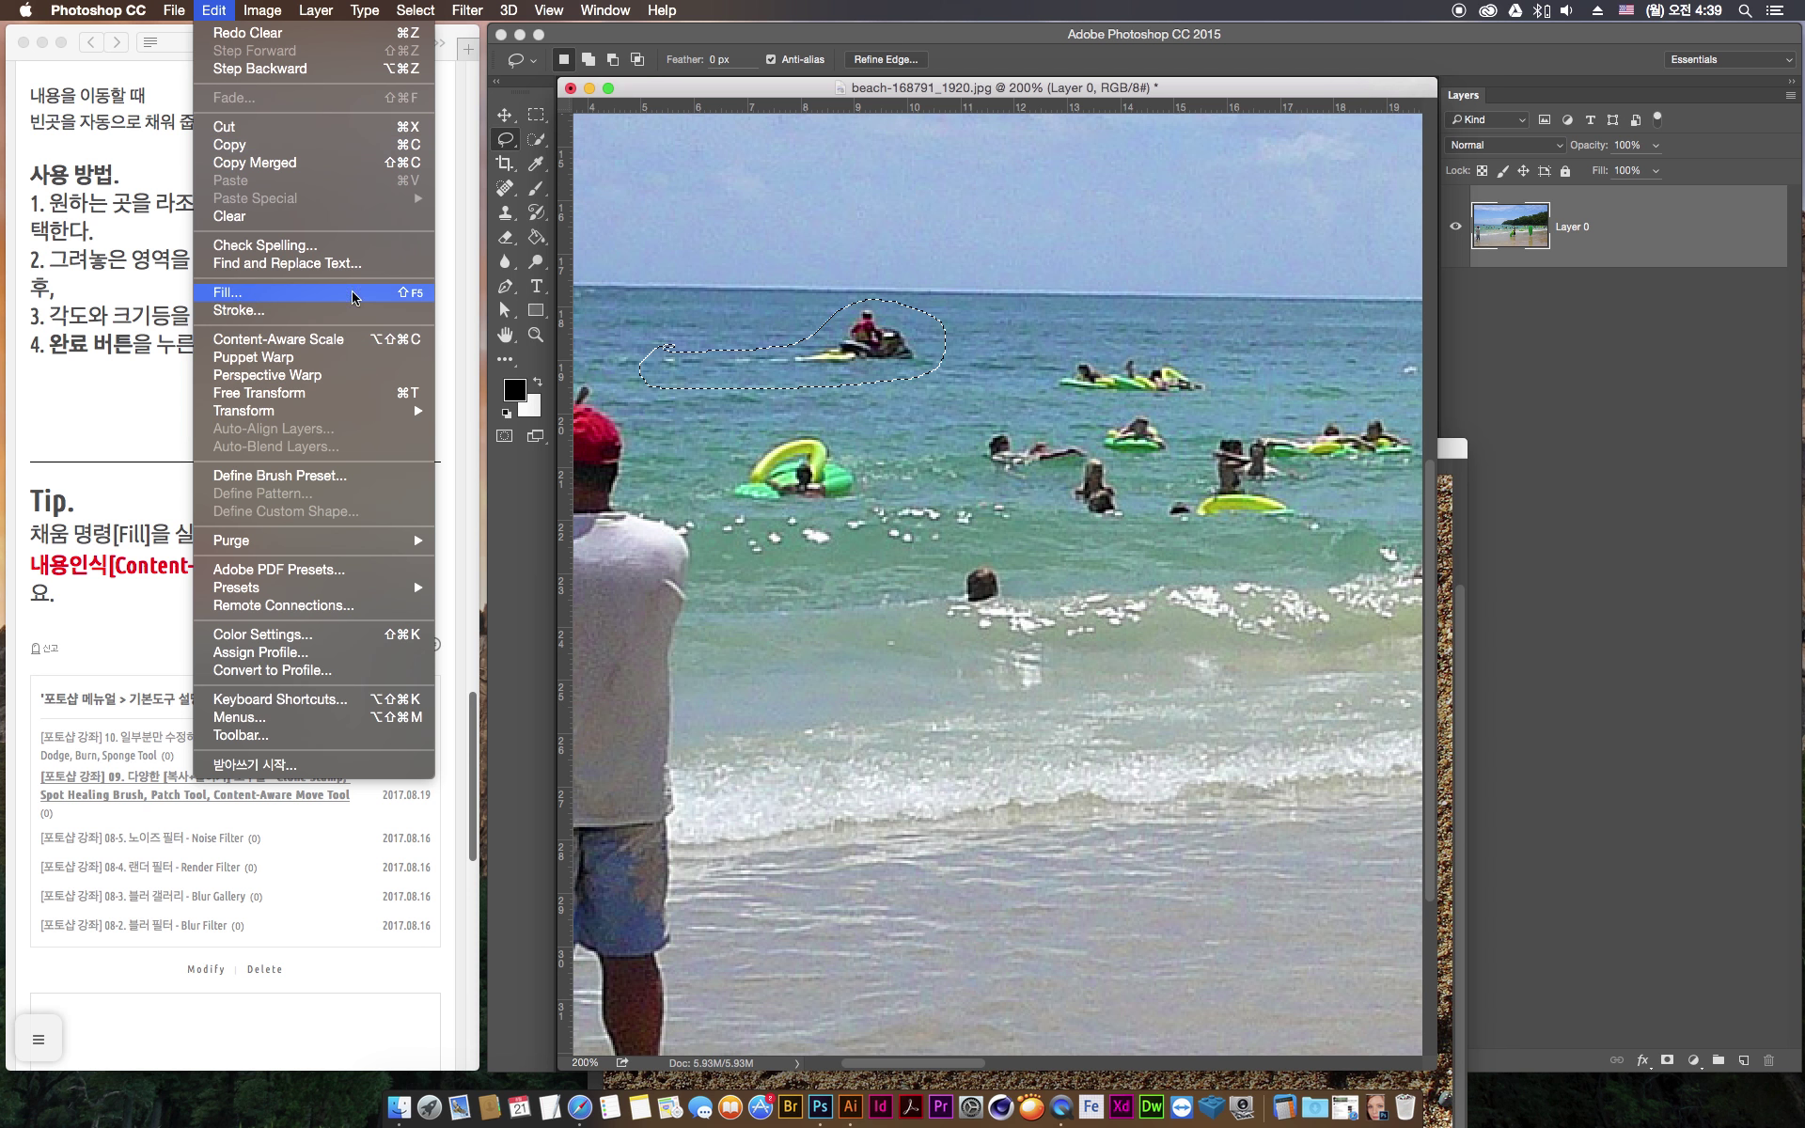
click(299, 300)
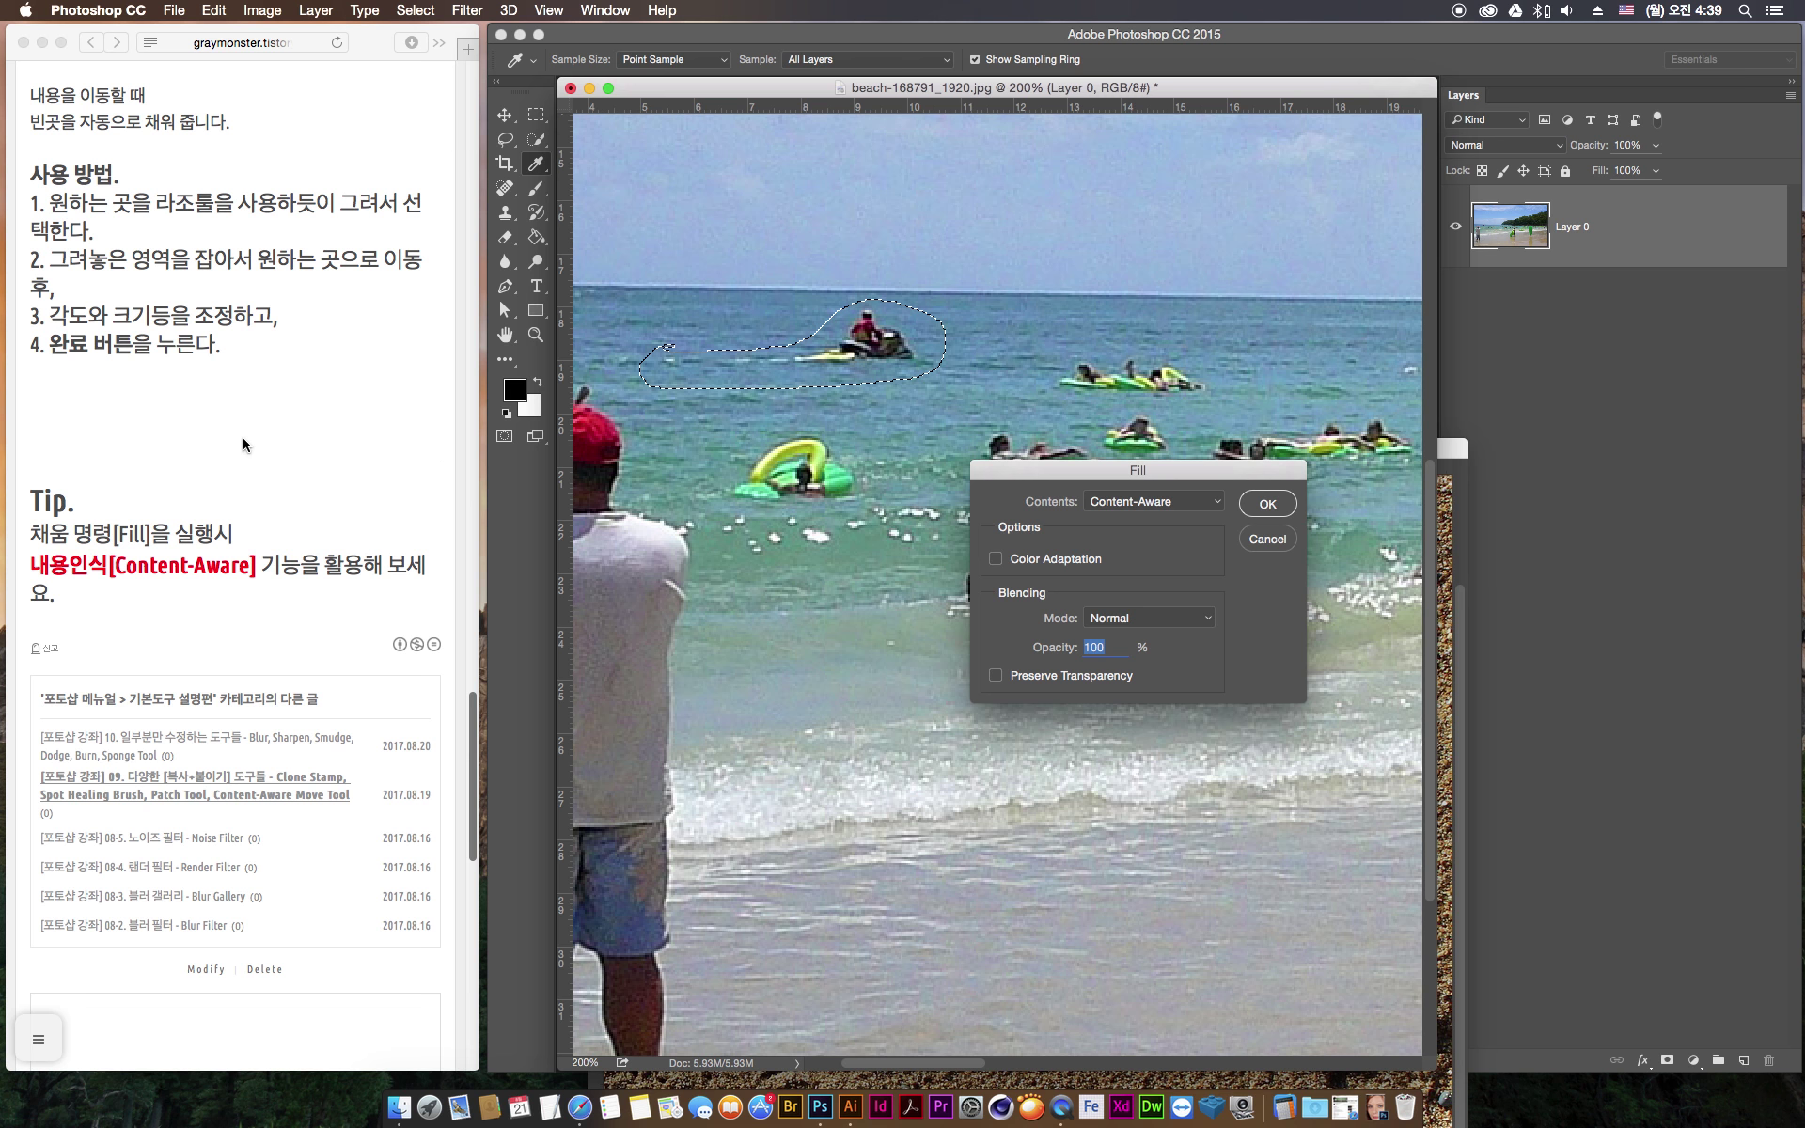
click(1103, 505)
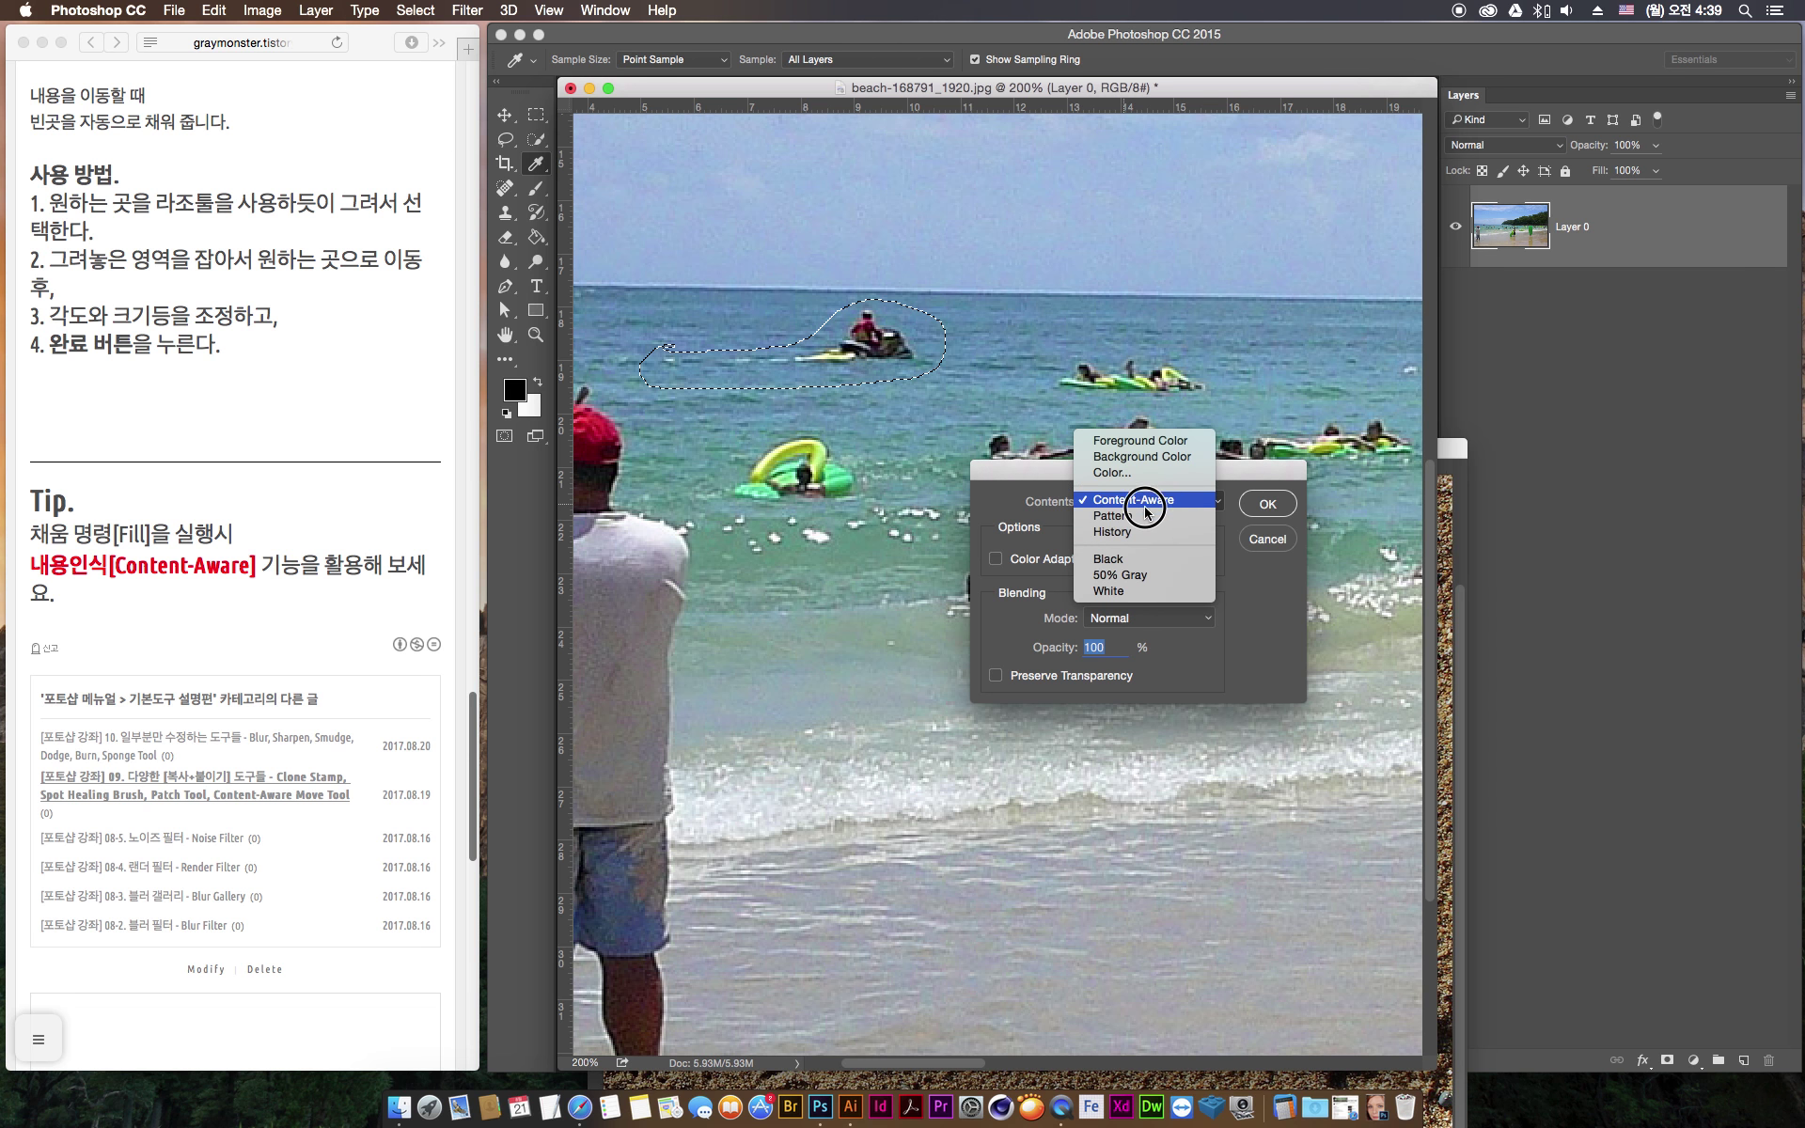
click(1127, 503)
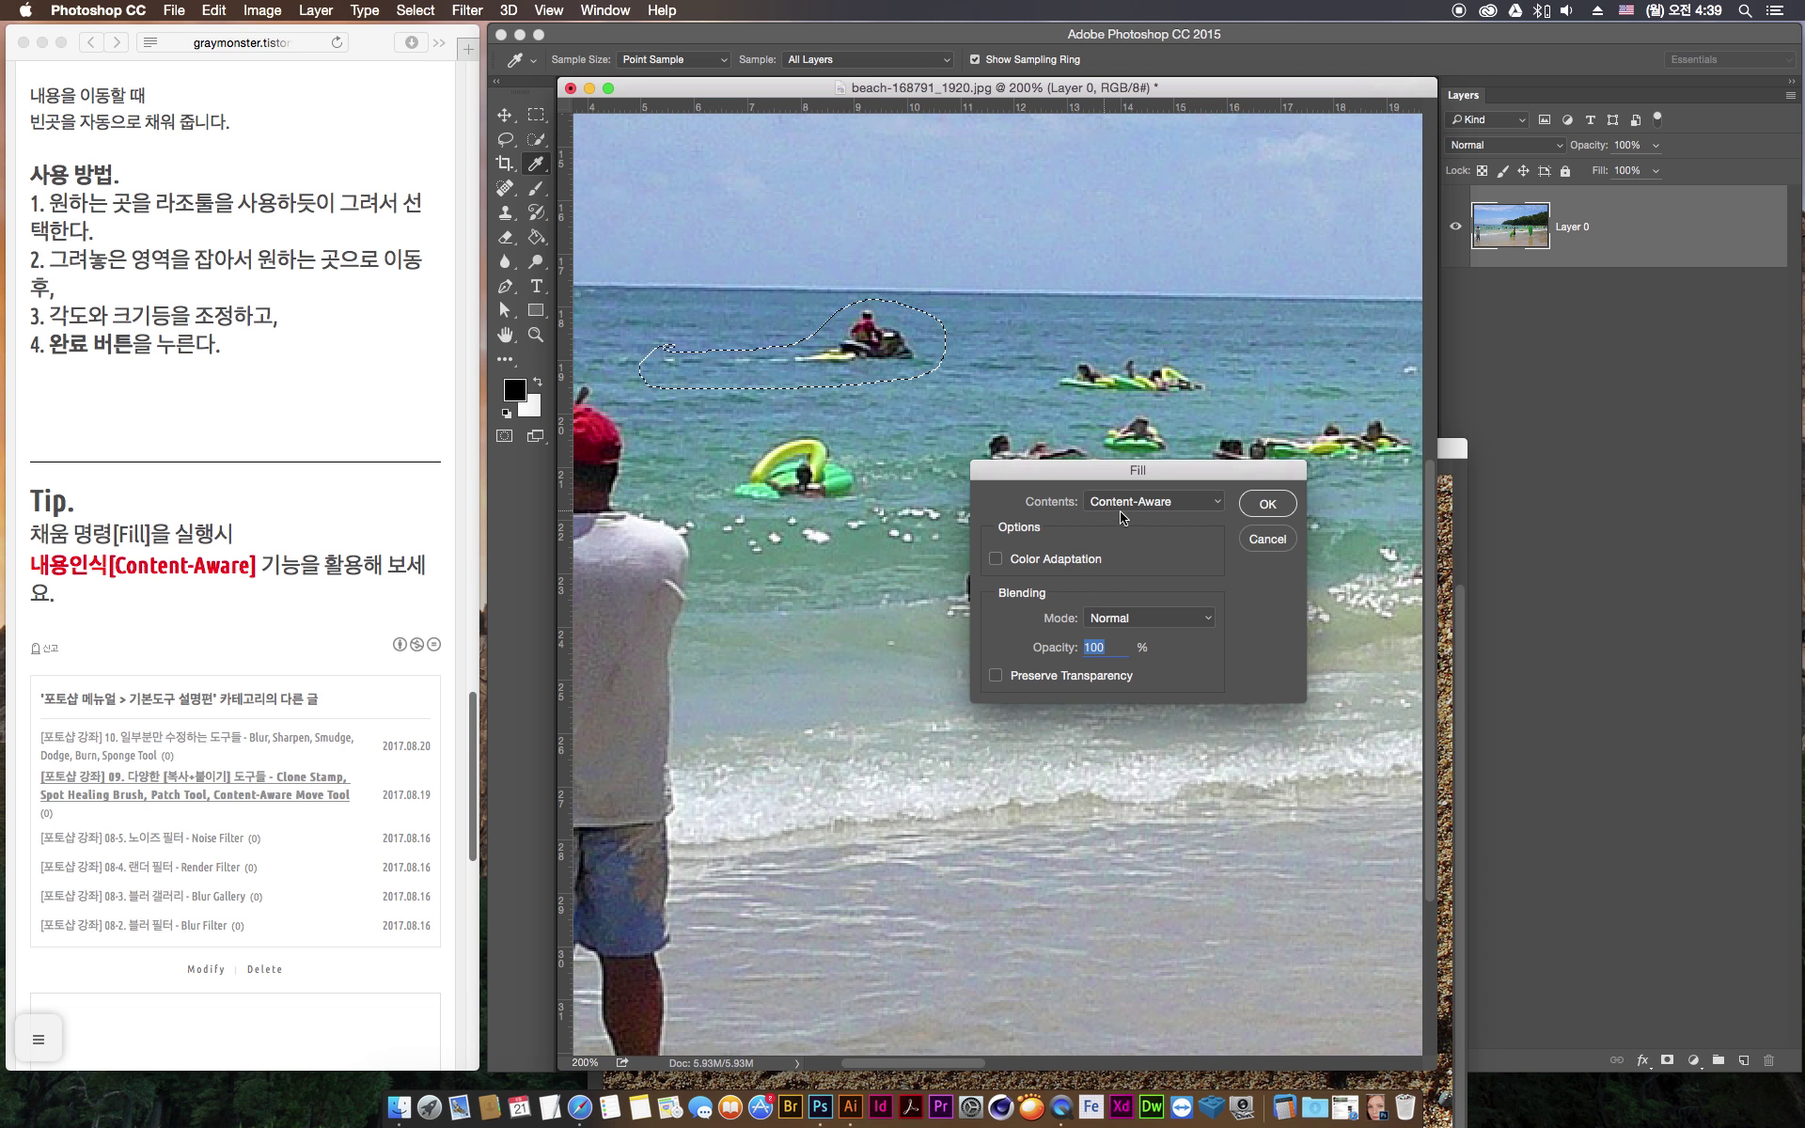
click(1268, 505)
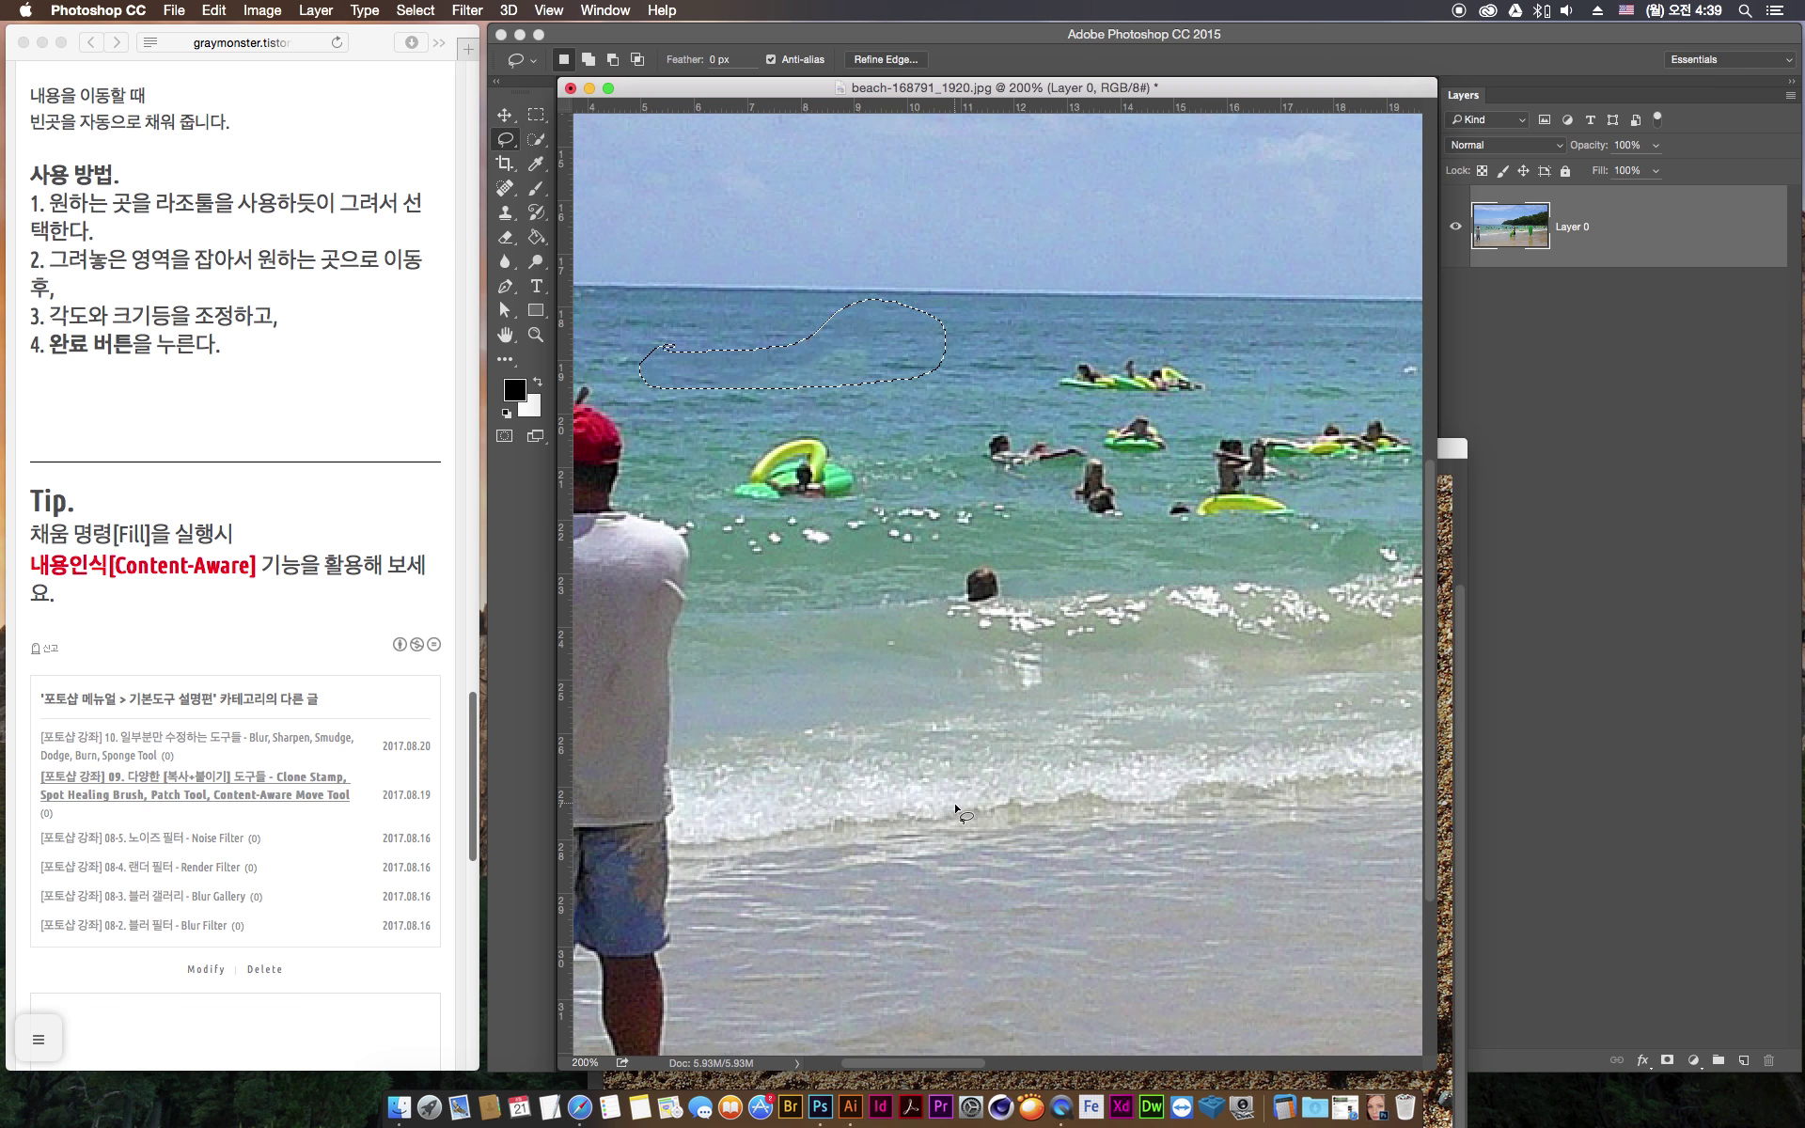
Lasso the two central pebbles in penguins-2527593_1920.jpg and fill them with Content-Aware contents in Normal mode at 100% opacity
click(1448, 790)
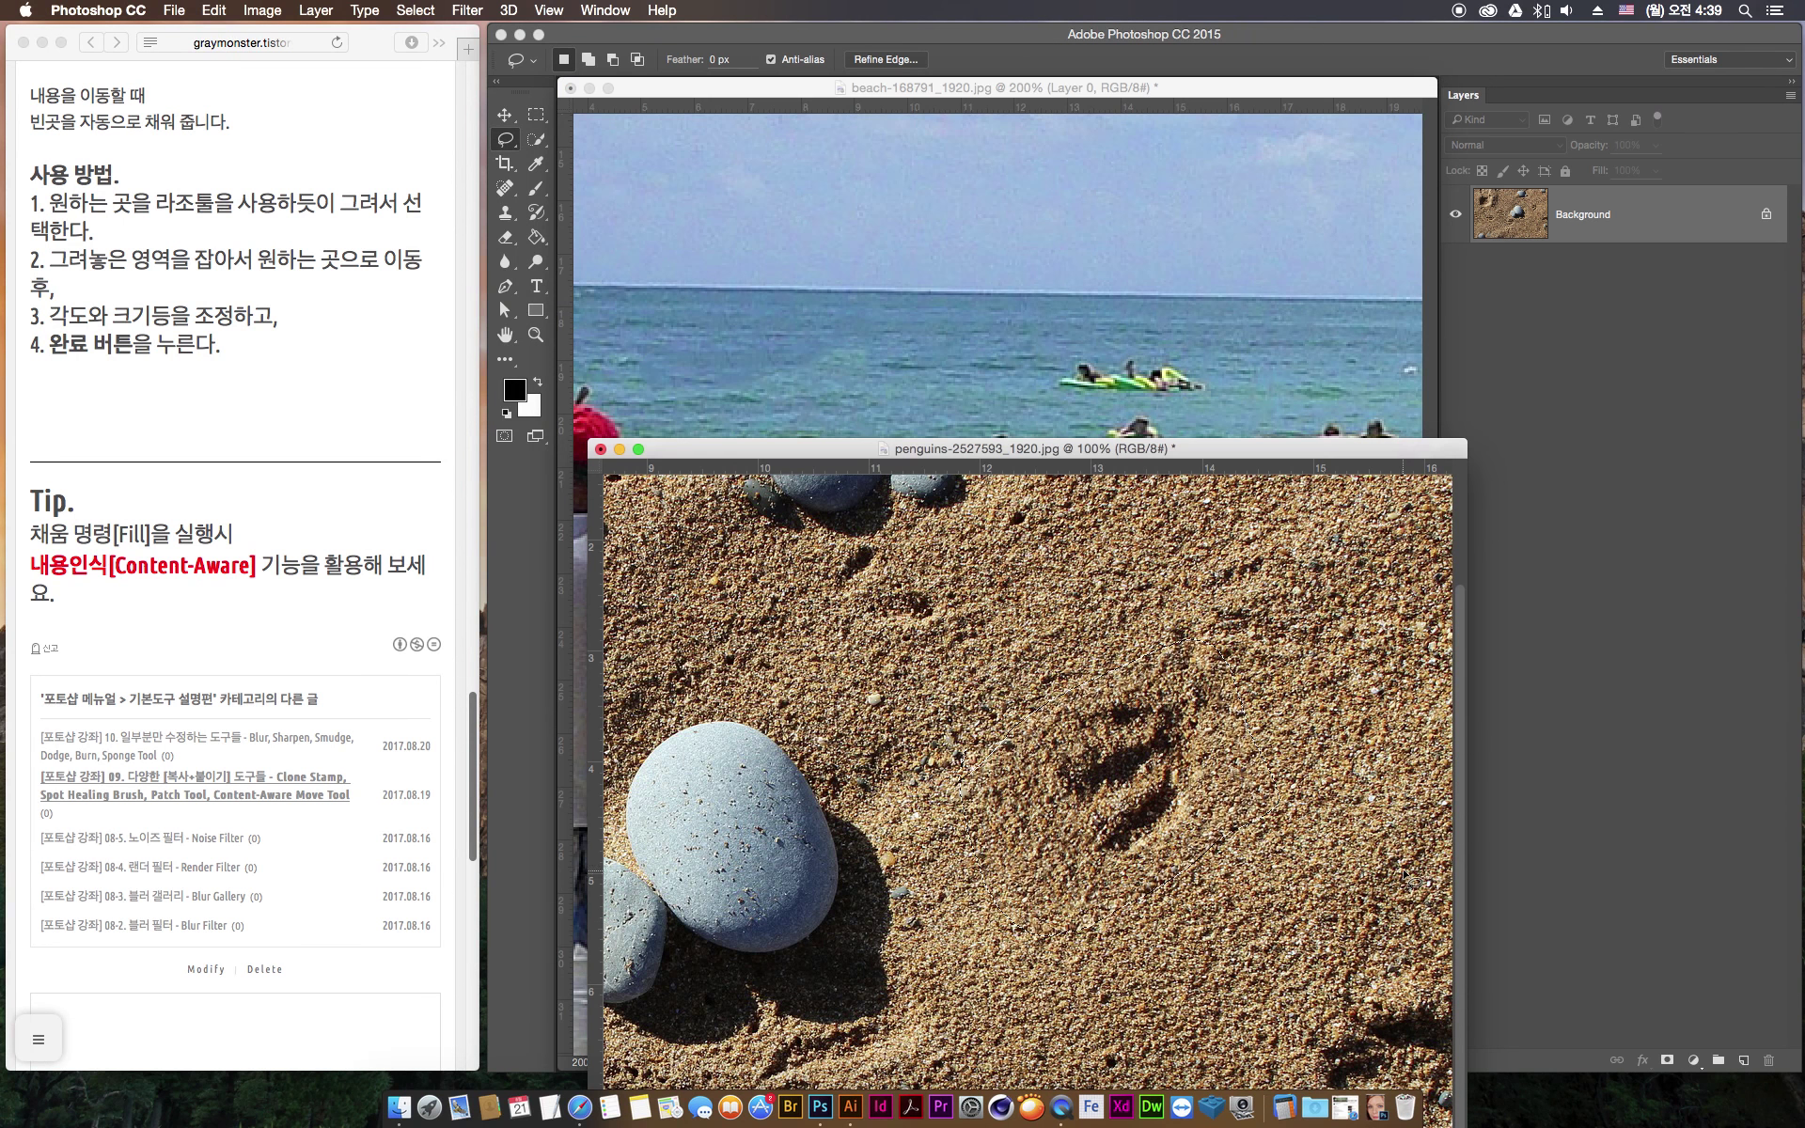
key(super+minus)
key(super+minus)
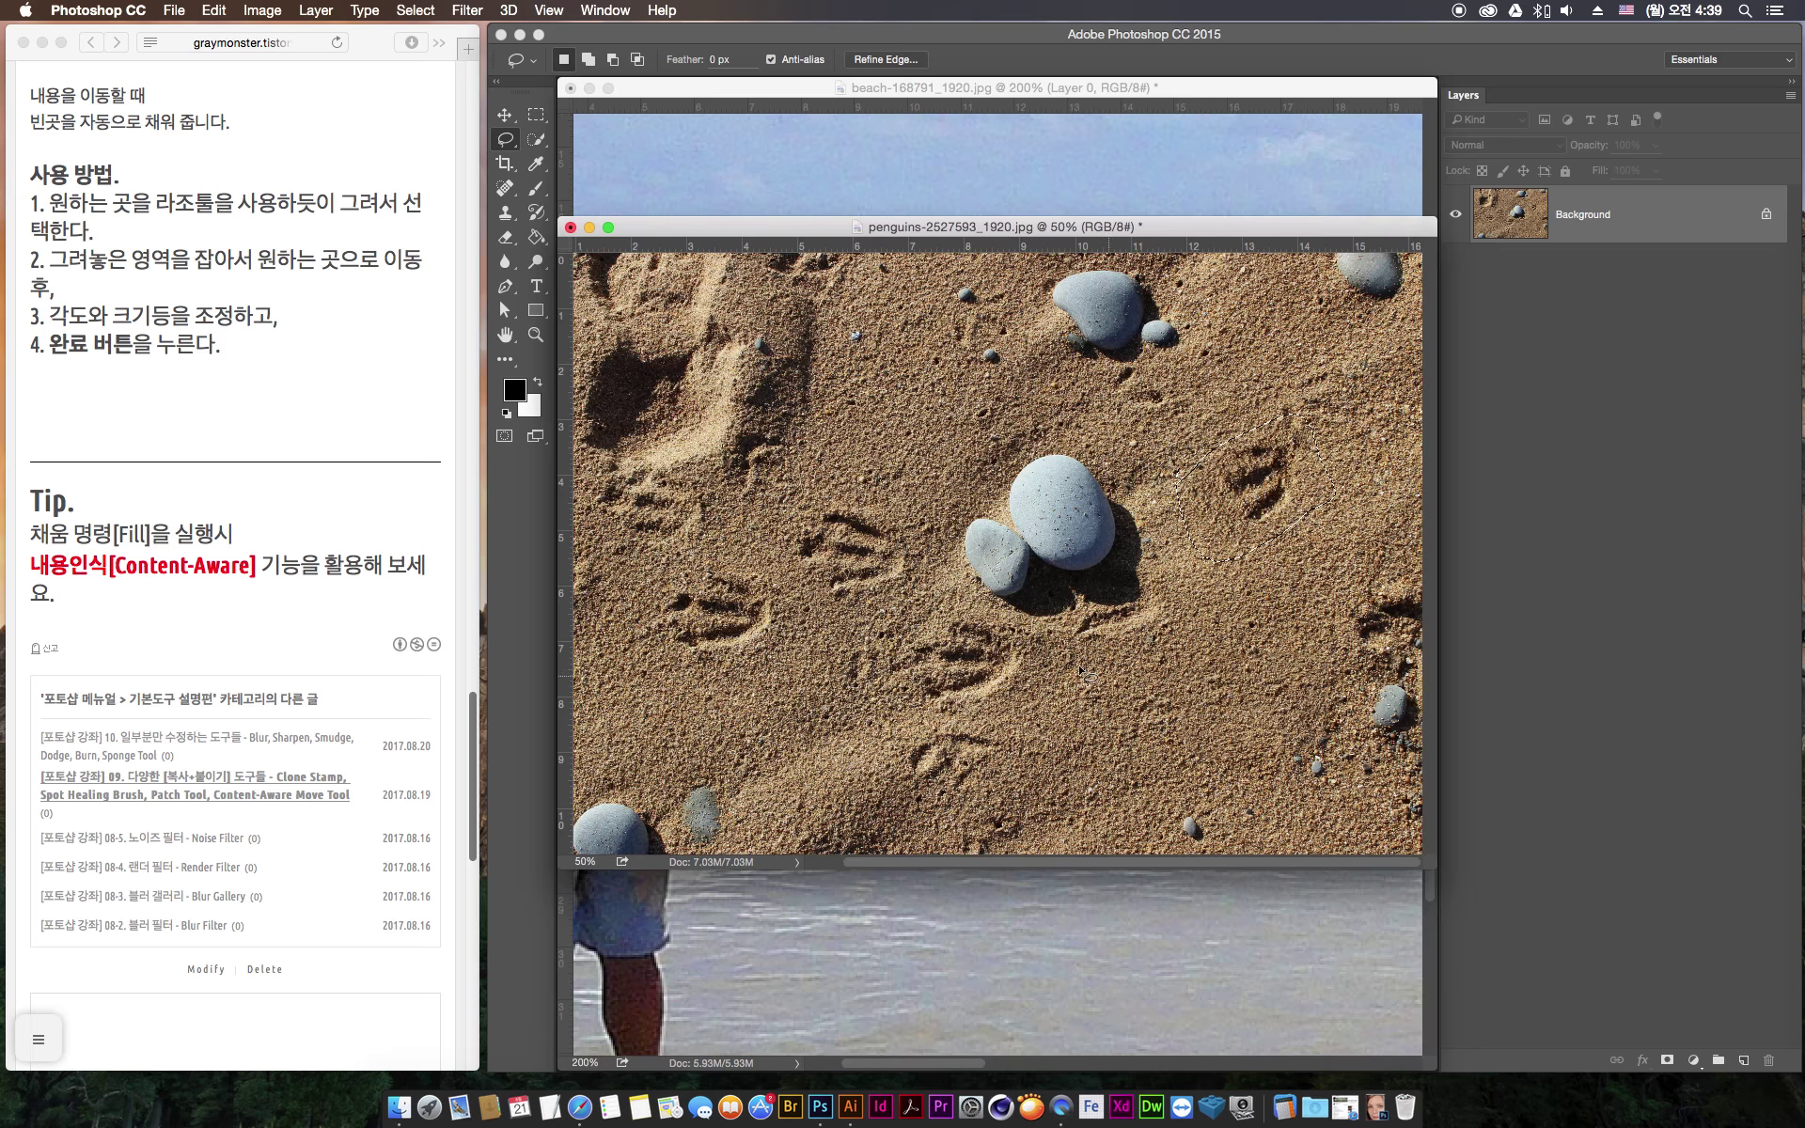
click(1024, 635)
mouse_move(938, 532)
mouse_down()
mouse_move(955, 593)
mouse_move(1169, 526)
mouse_move(950, 529)
mouse_up()
key(shift+BackSpace)
drag(1149, 475, 1366, 461)
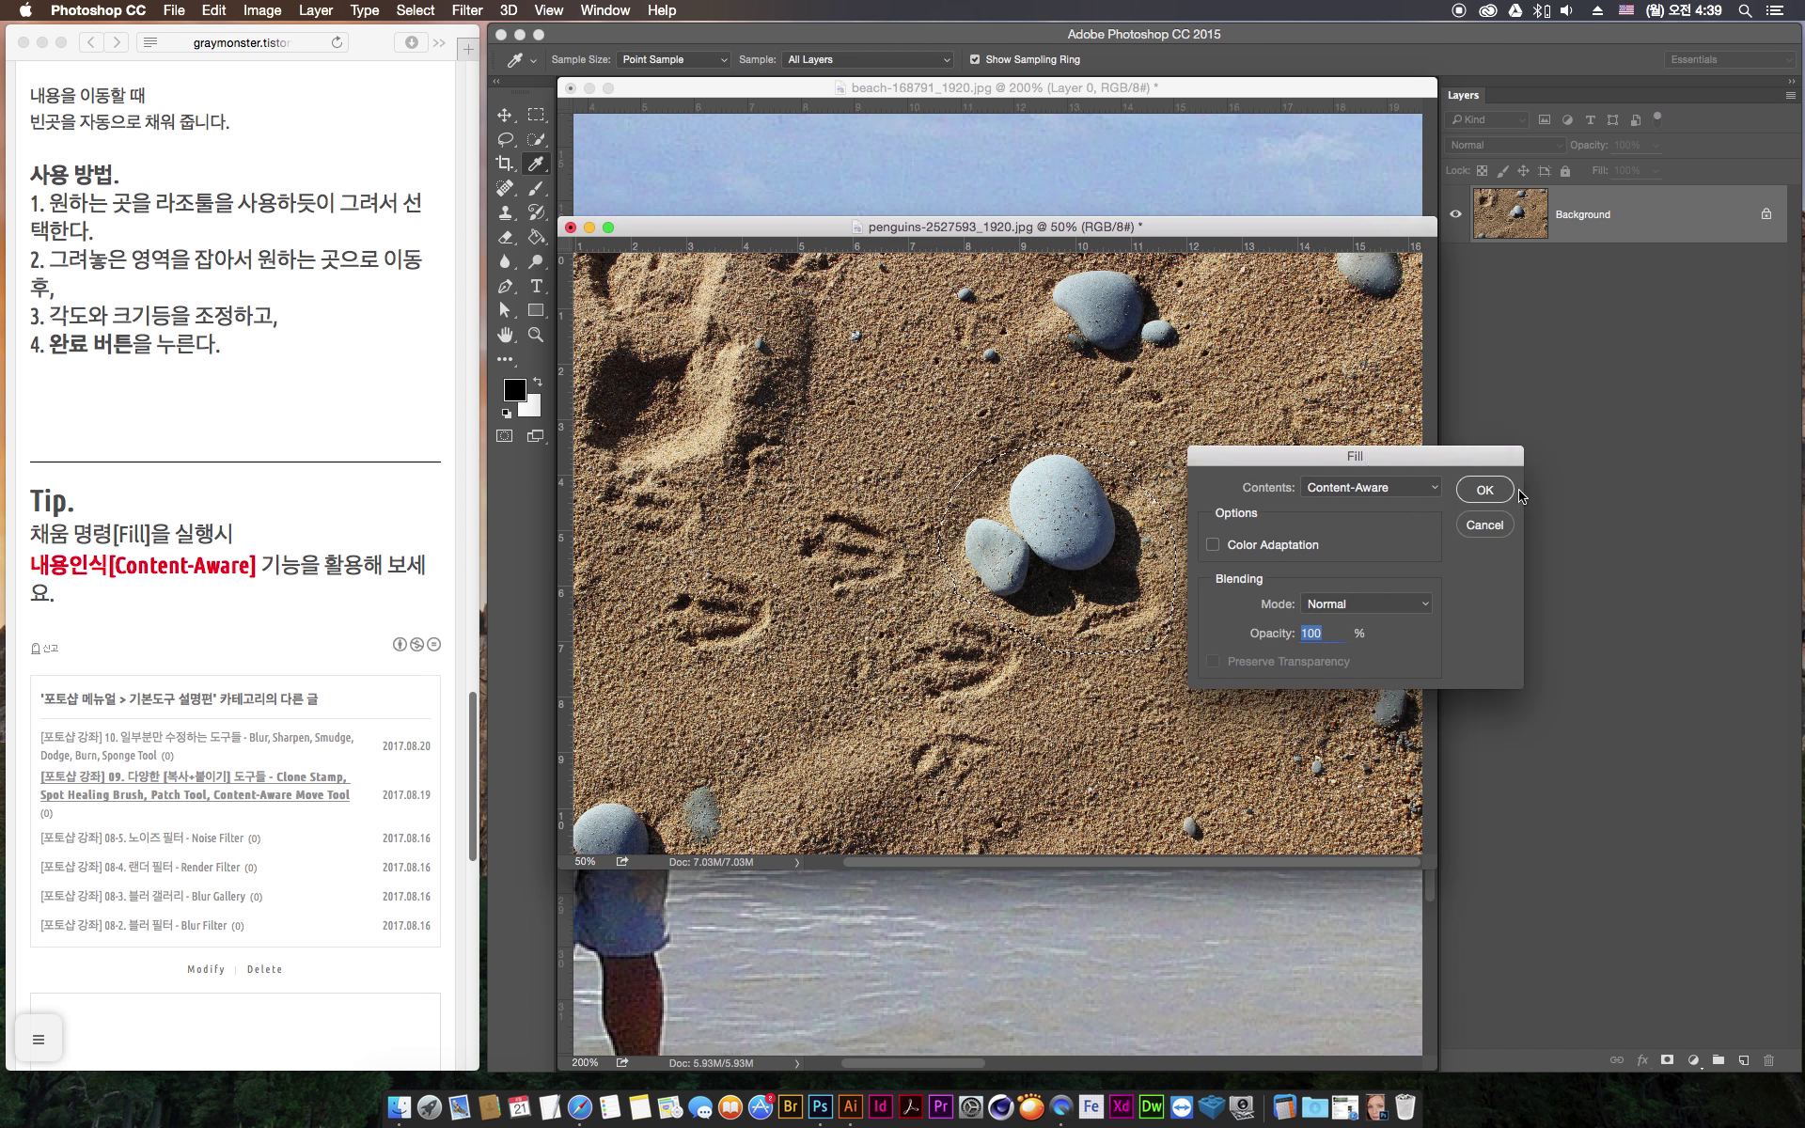
key(Return)
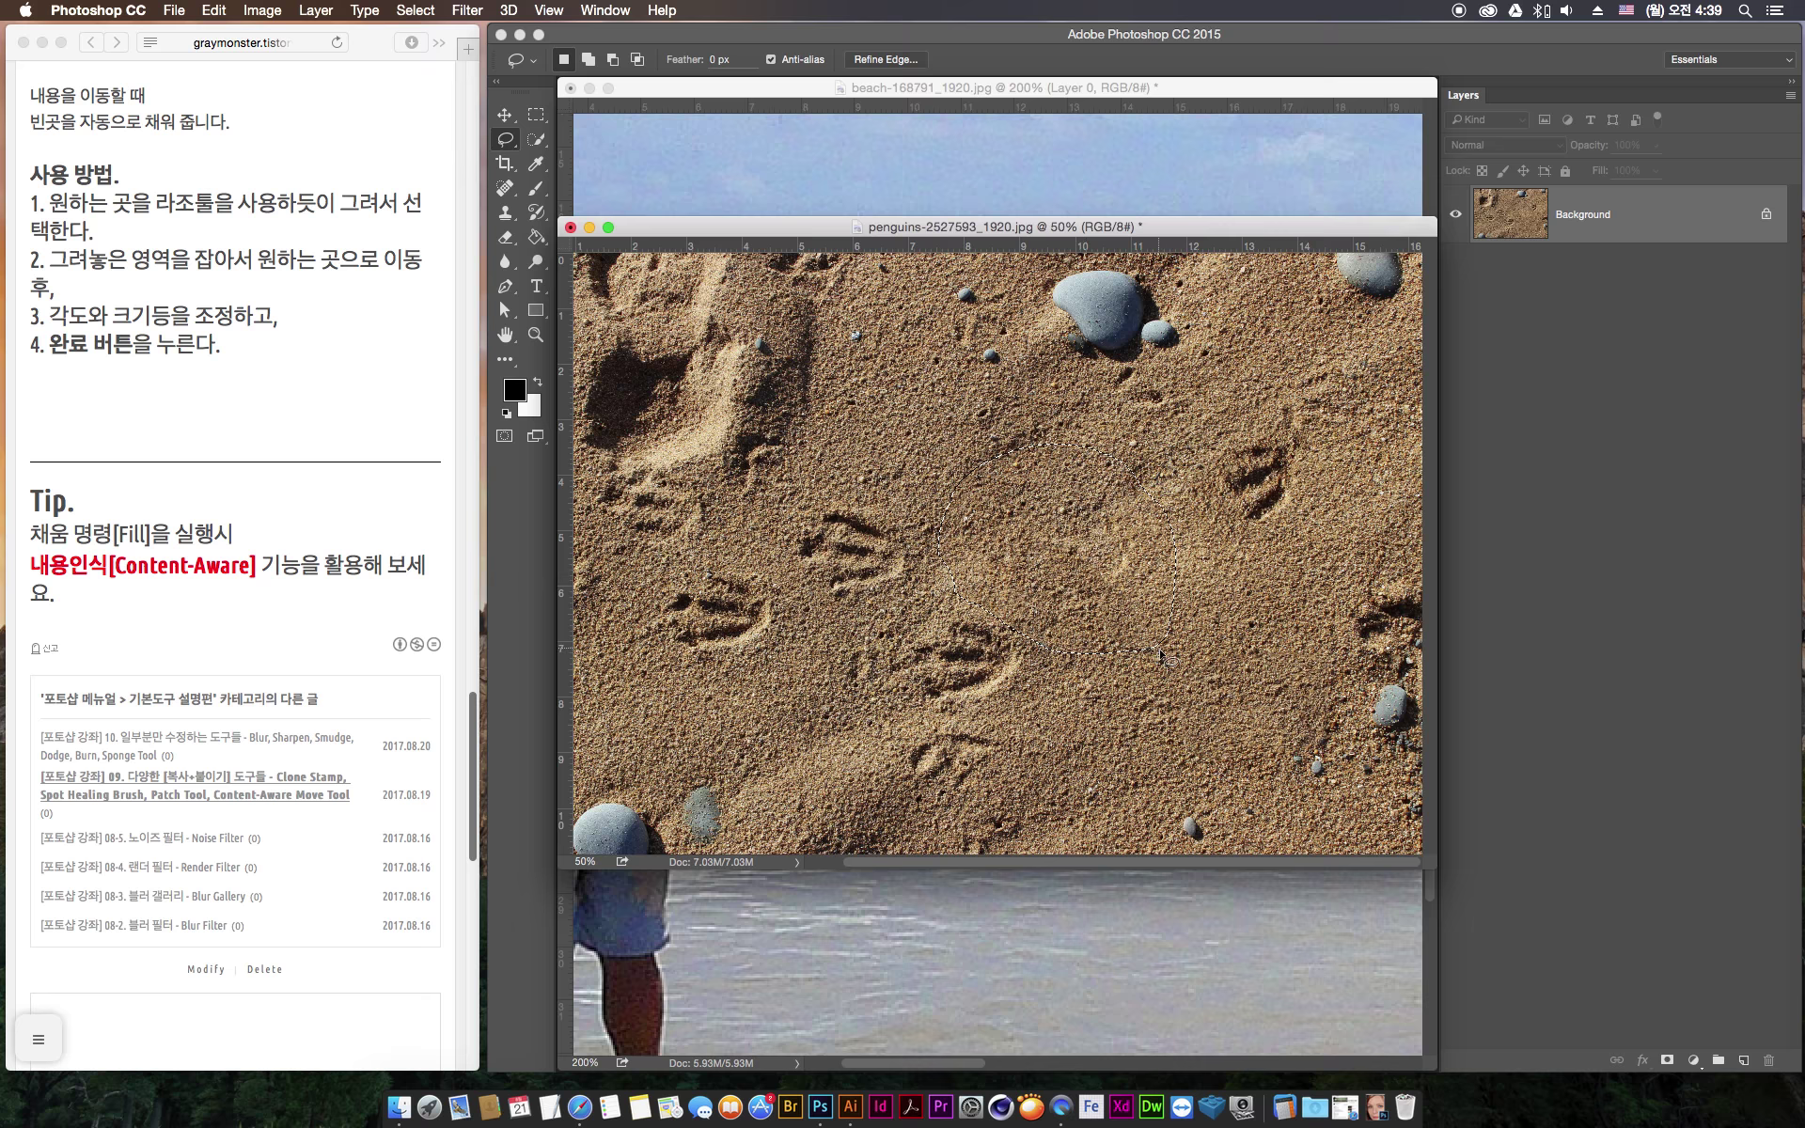
Lasso the boy carrying the green float in the beach photo and fill the selection with Content-Aware contents at 100% opacity
click(1003, 952)
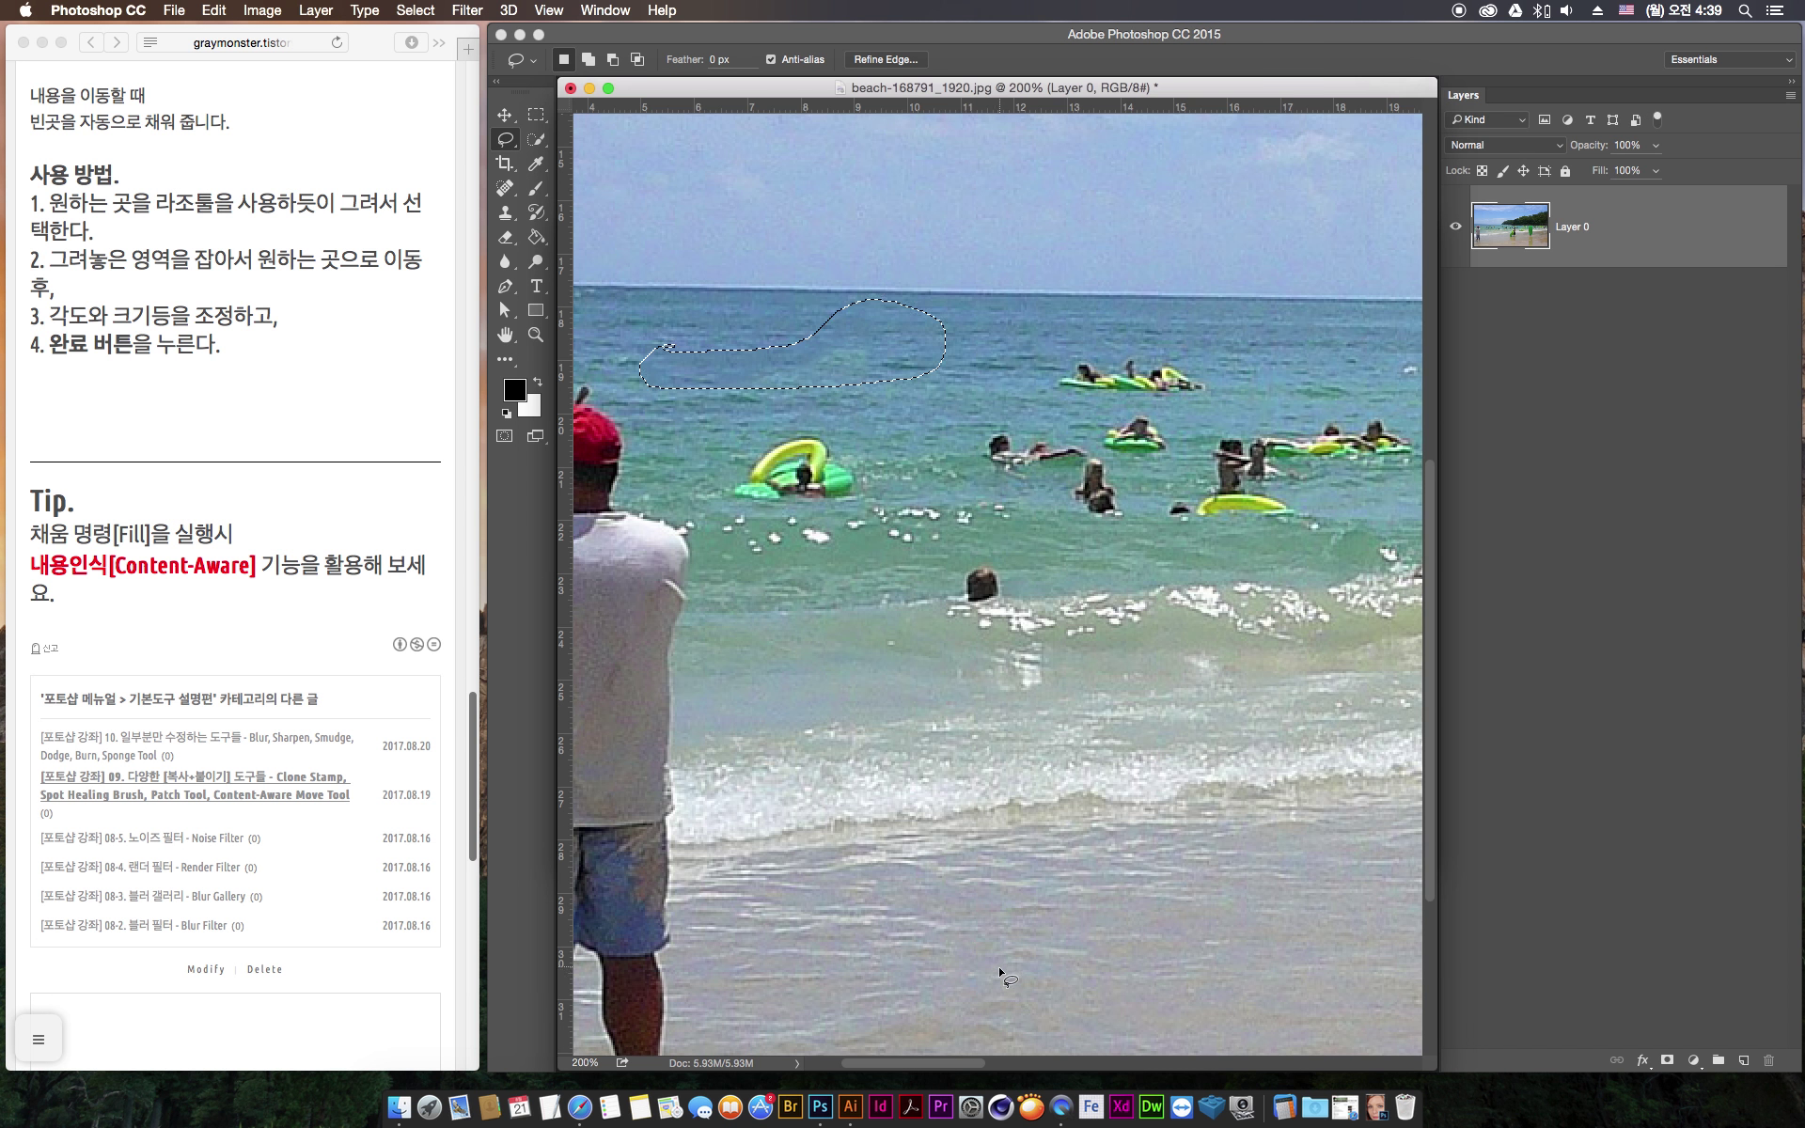
key(super+minus)
key(super+minus)
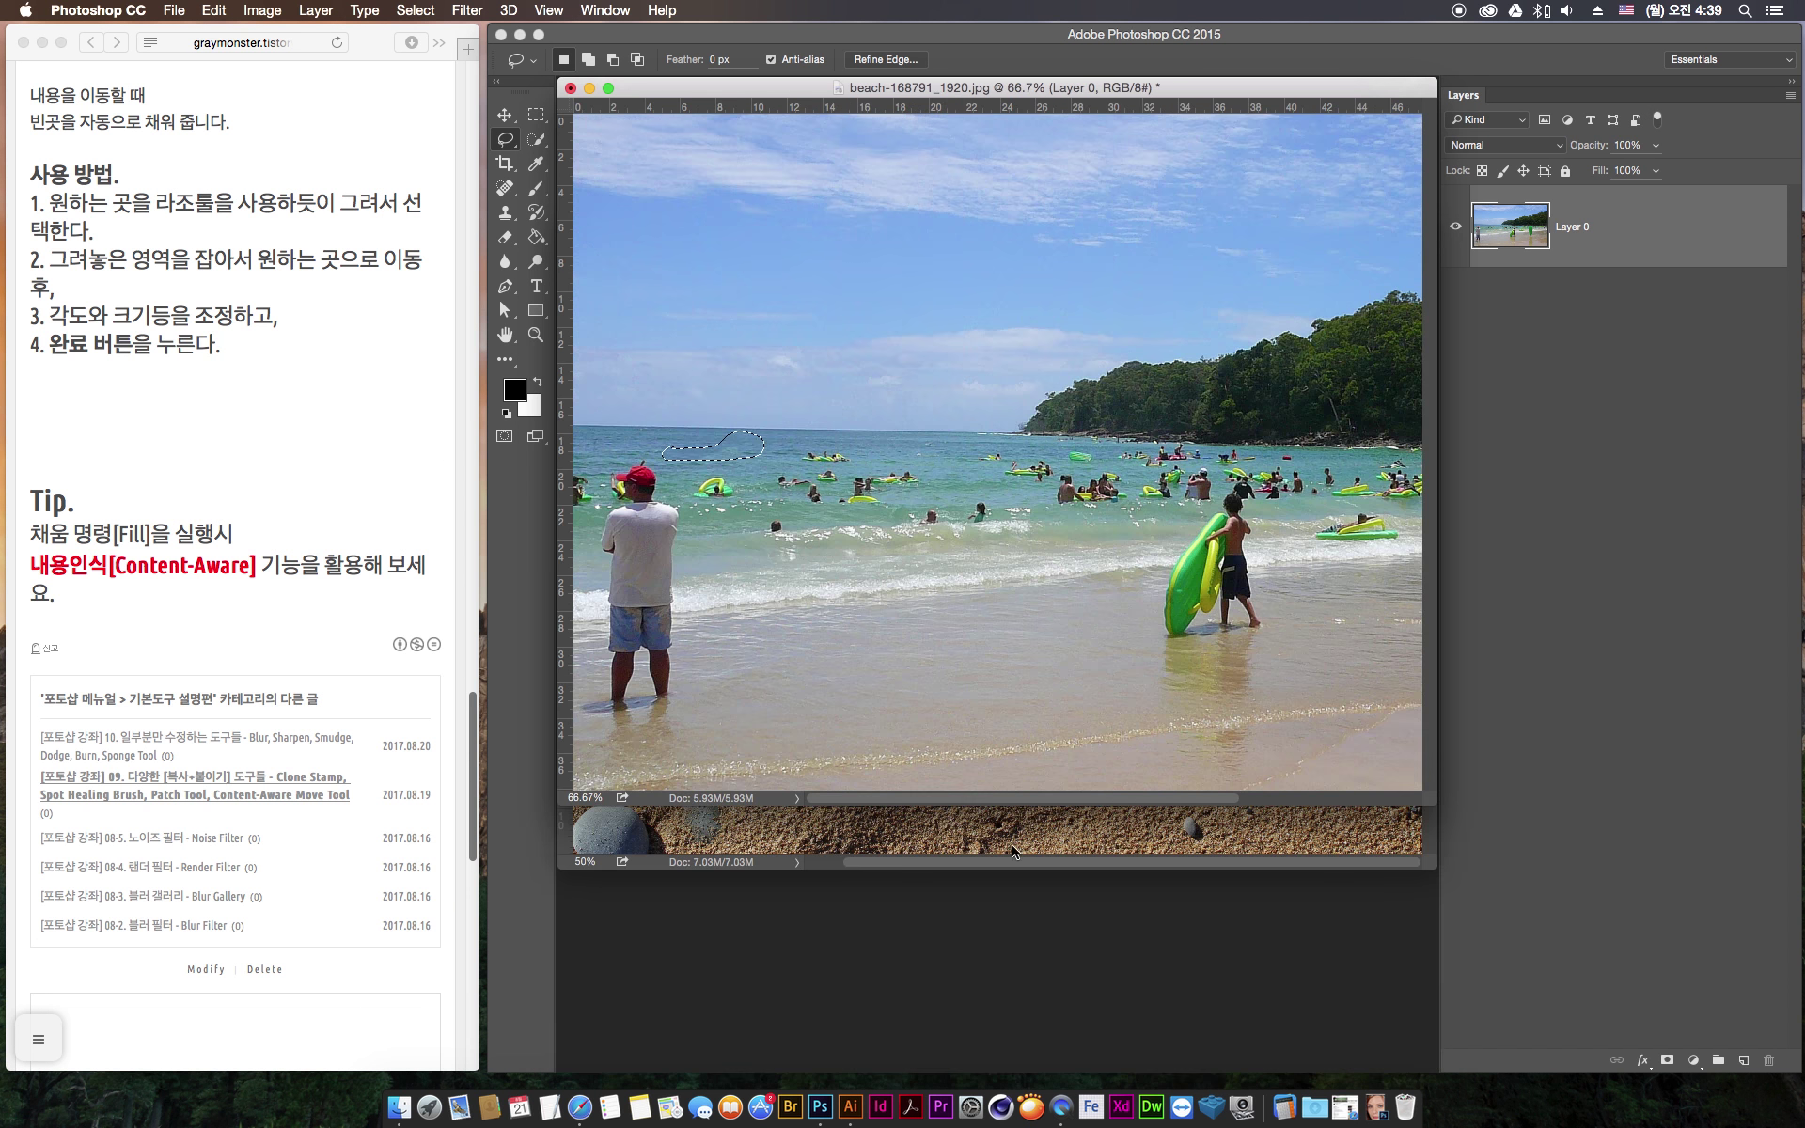
key(super+plus)
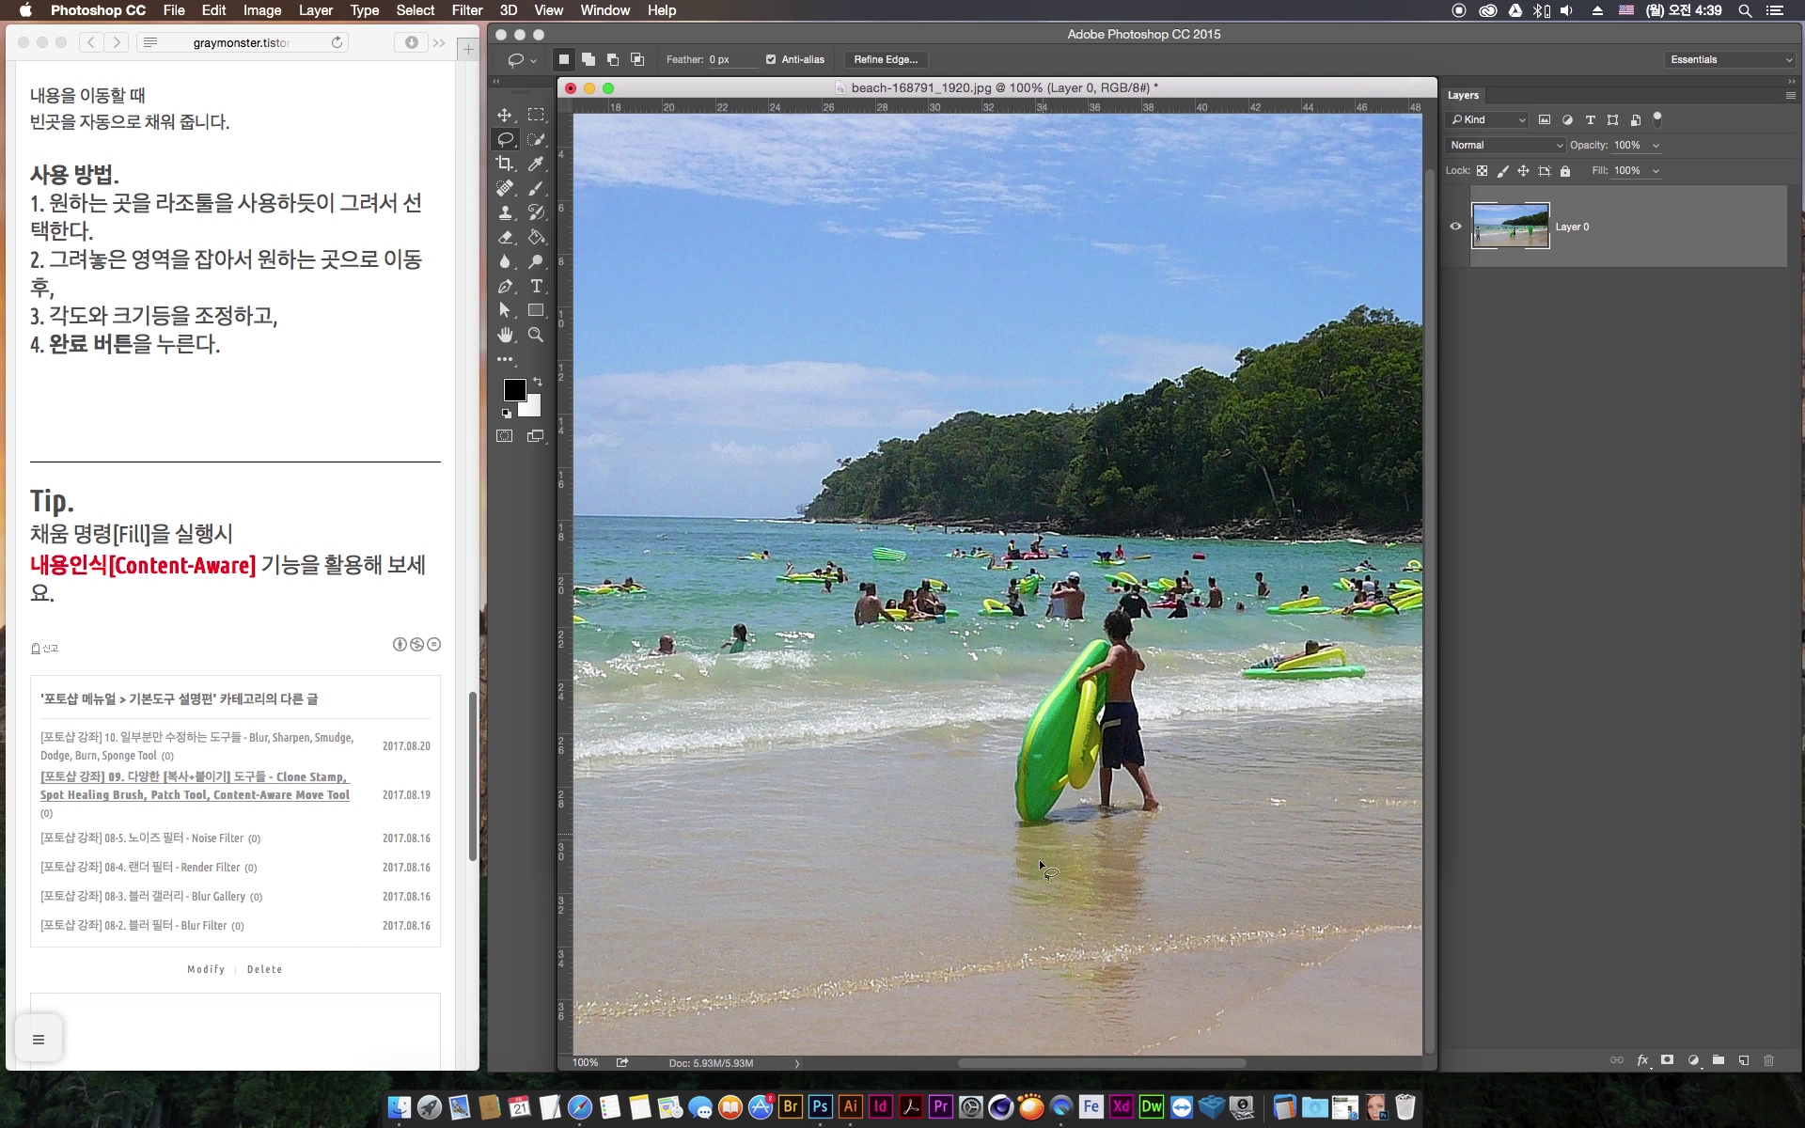
mouse_move(1178, 802)
mouse_down()
mouse_move(1179, 656)
mouse_move(1114, 606)
mouse_move(1012, 697)
mouse_move(975, 786)
mouse_move(996, 838)
mouse_move(1034, 856)
mouse_up()
click(213, 11)
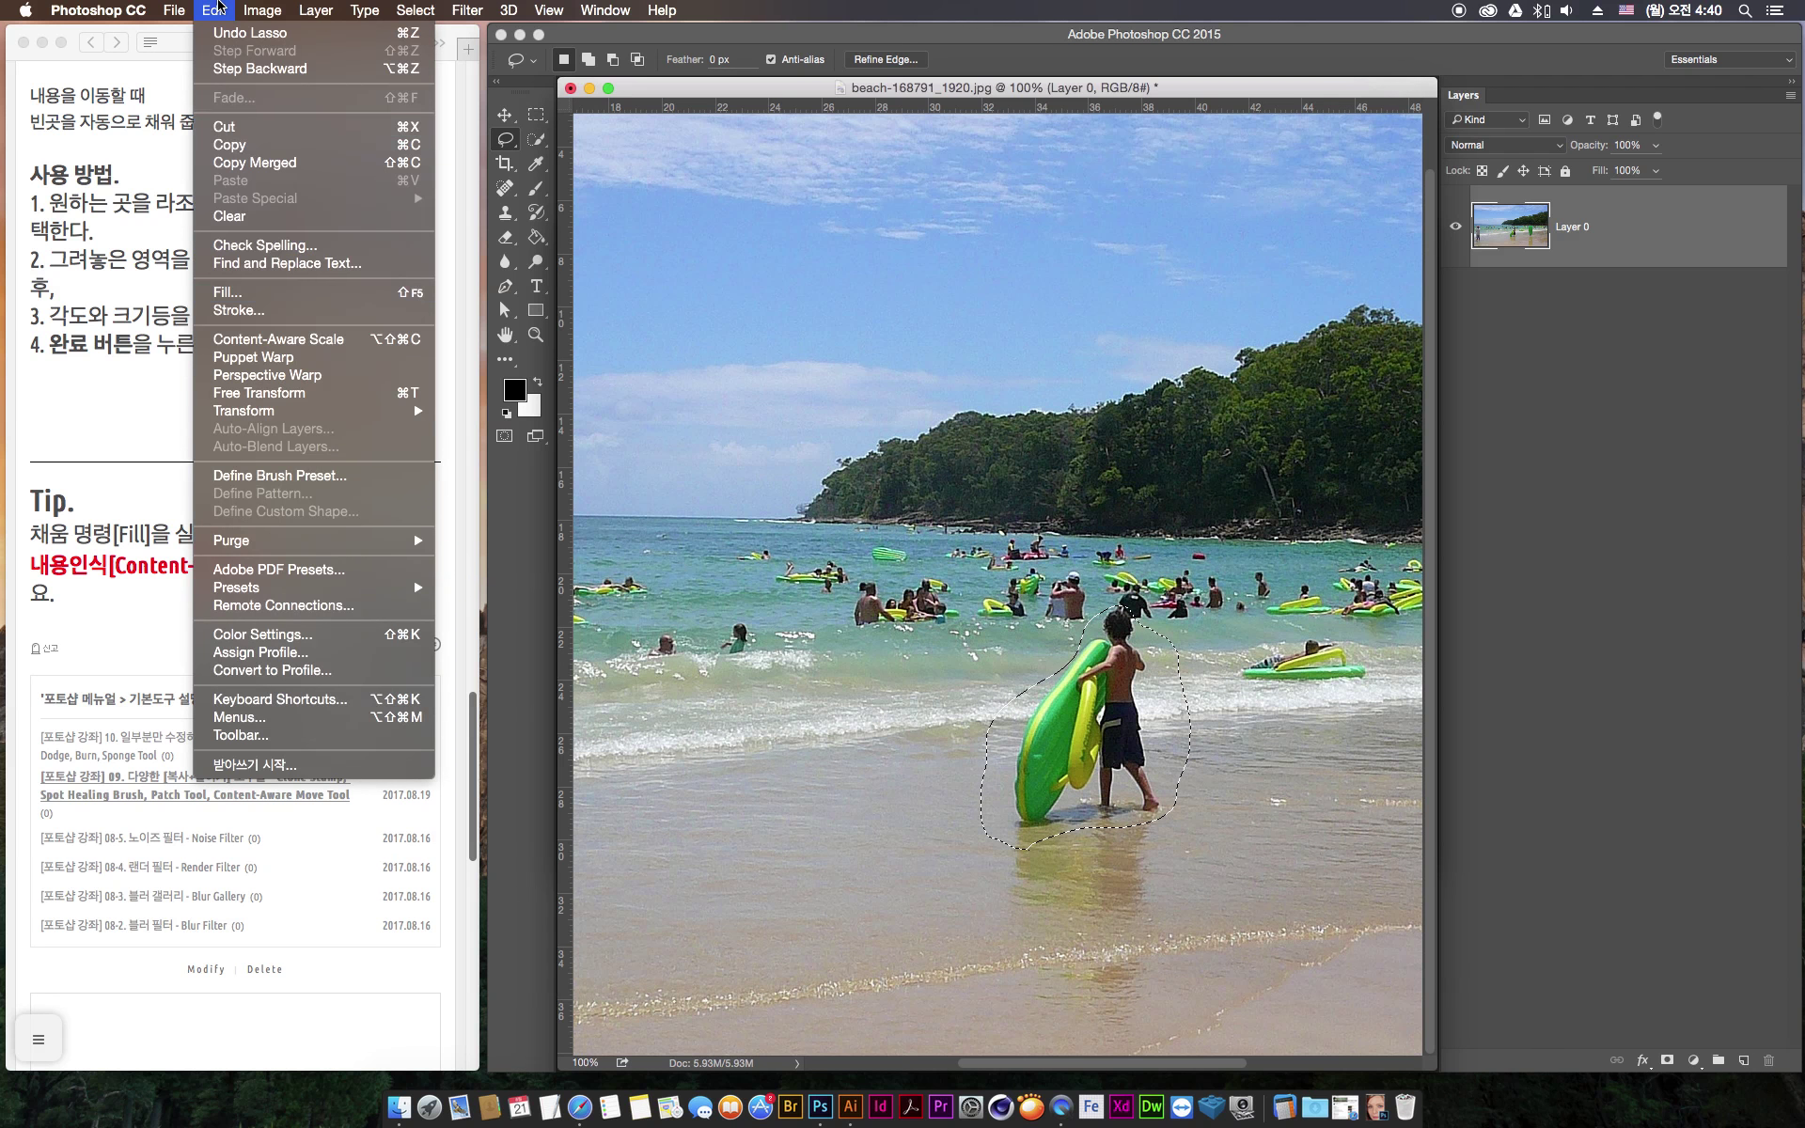
click(281, 299)
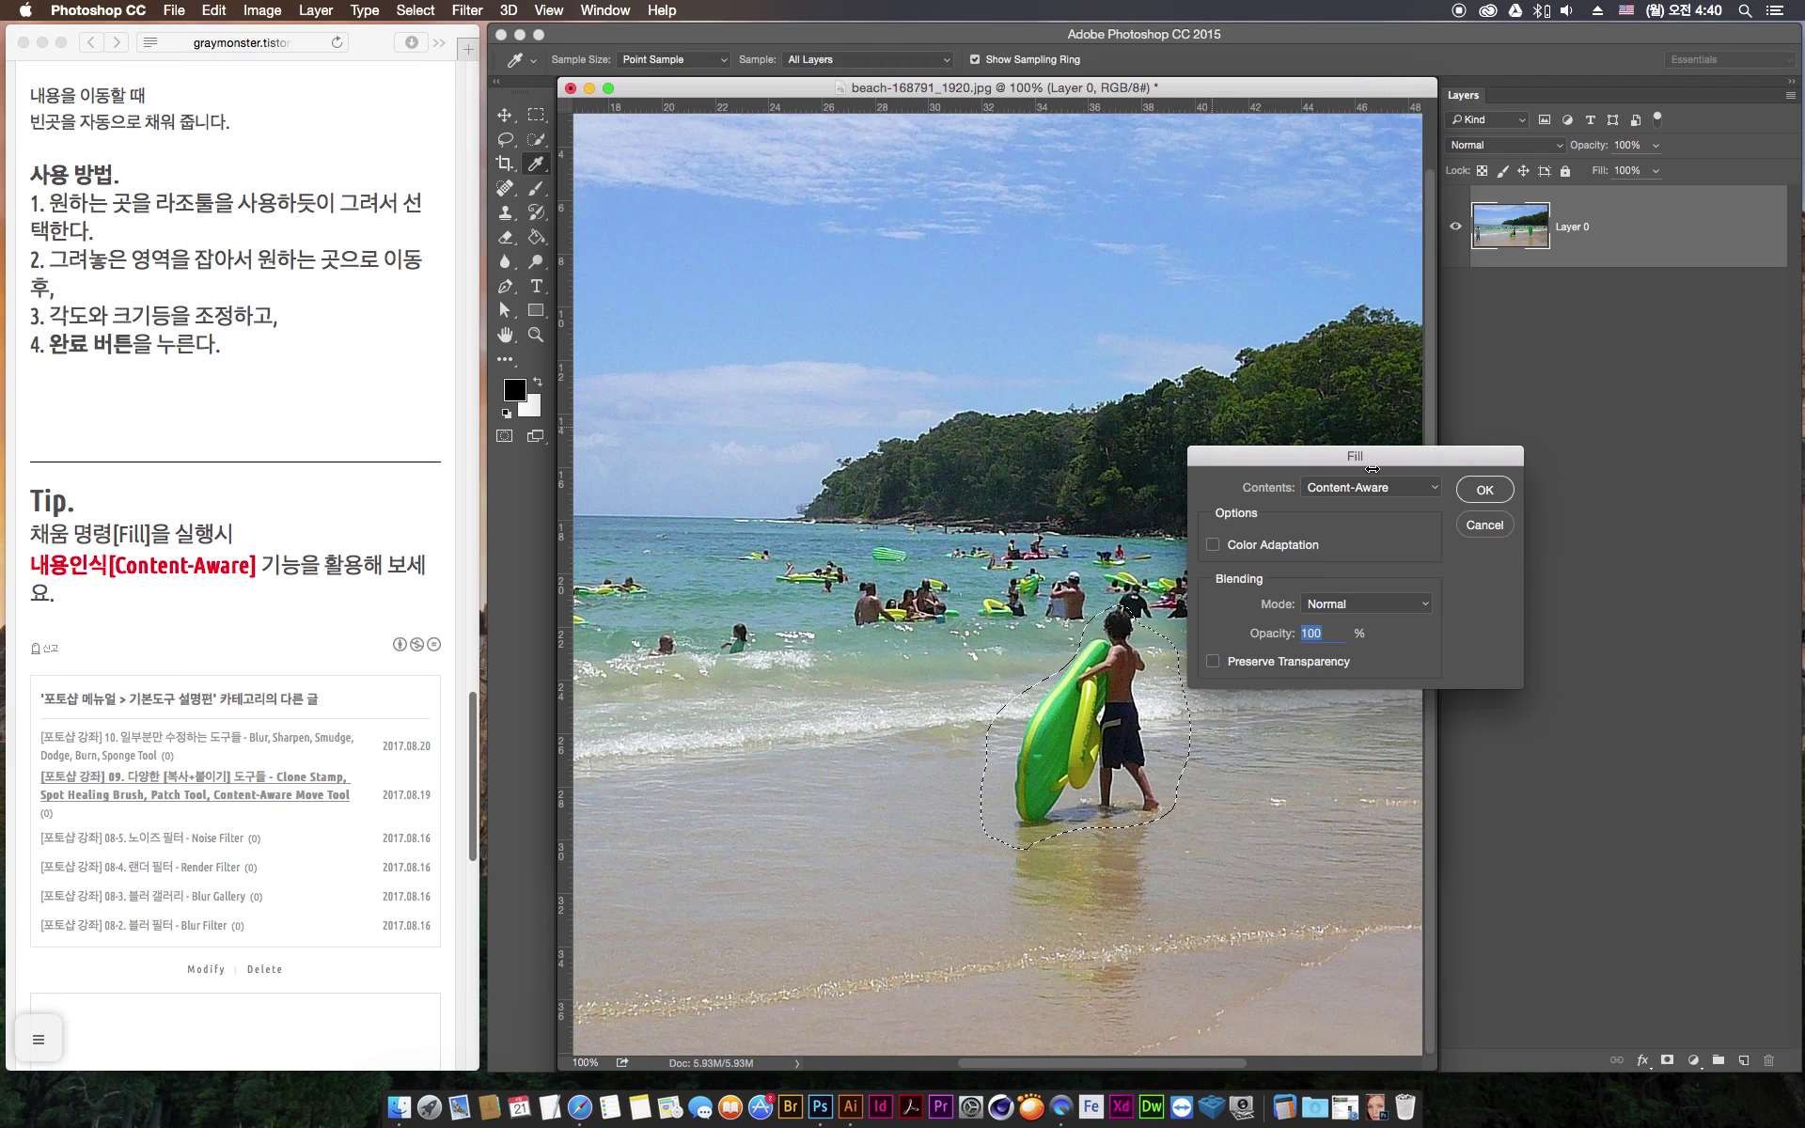
click(1492, 493)
Lasso the stray float above the remaining reflection, try deleting the selected pixels, and undo the deletion
key(l)
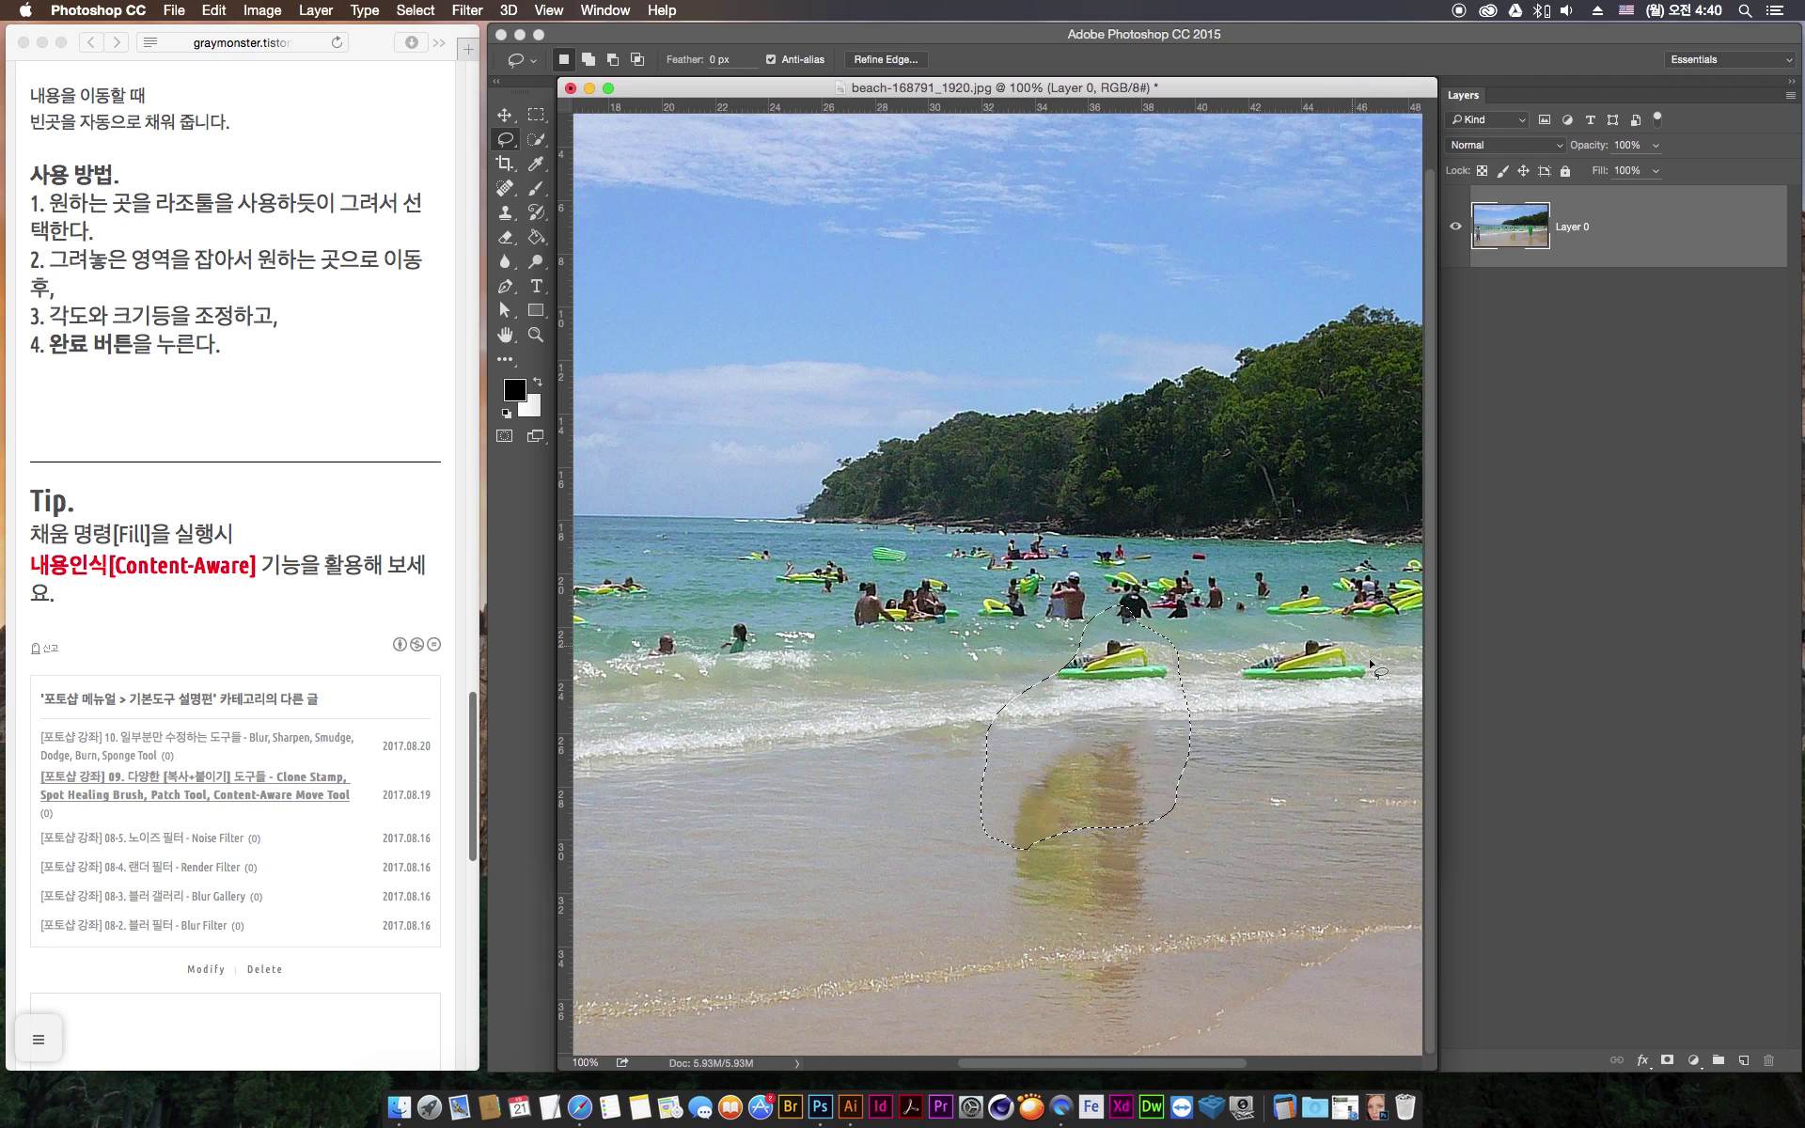
click(838, 778)
mouse_move(1025, 700)
mouse_down()
mouse_move(1178, 688)
mouse_move(1185, 651)
mouse_move(1136, 629)
mouse_move(1048, 649)
mouse_move(1018, 690)
mouse_move(1088, 707)
mouse_up()
key(Delete)
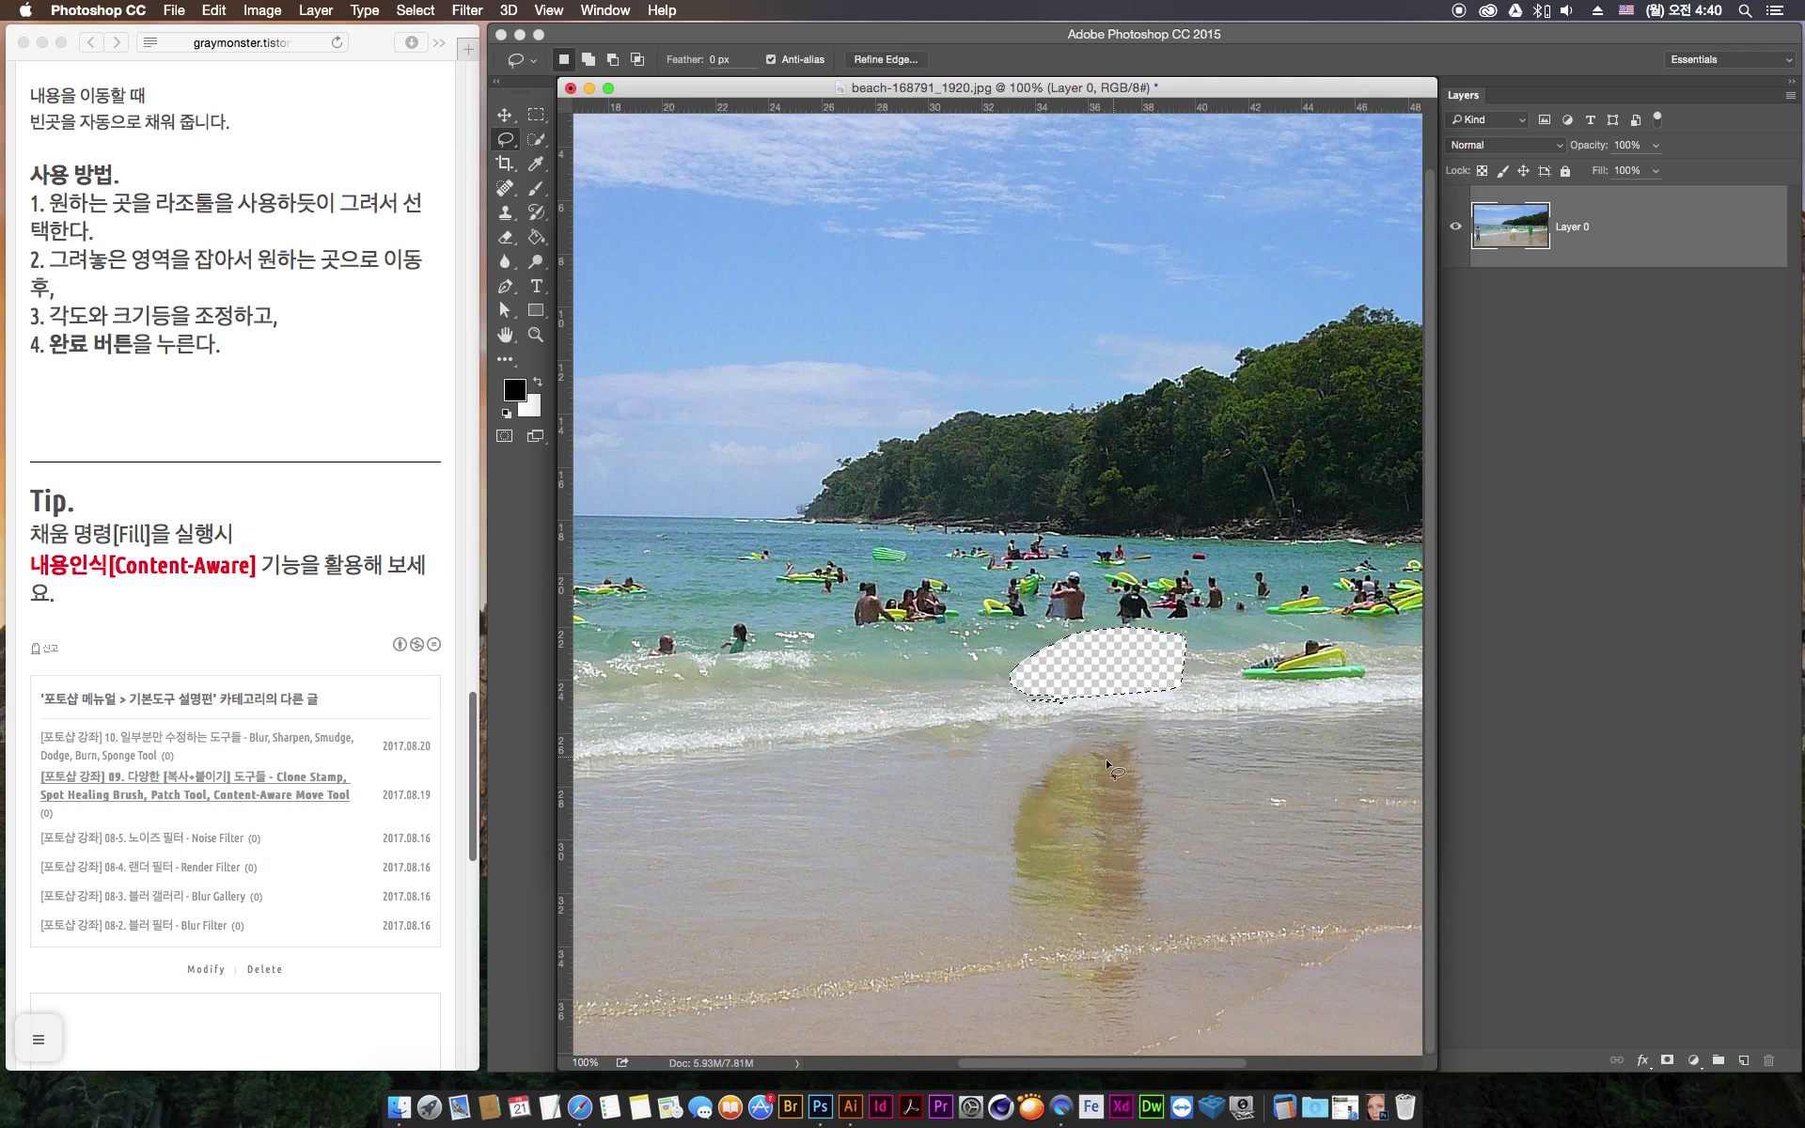
key(super+z)
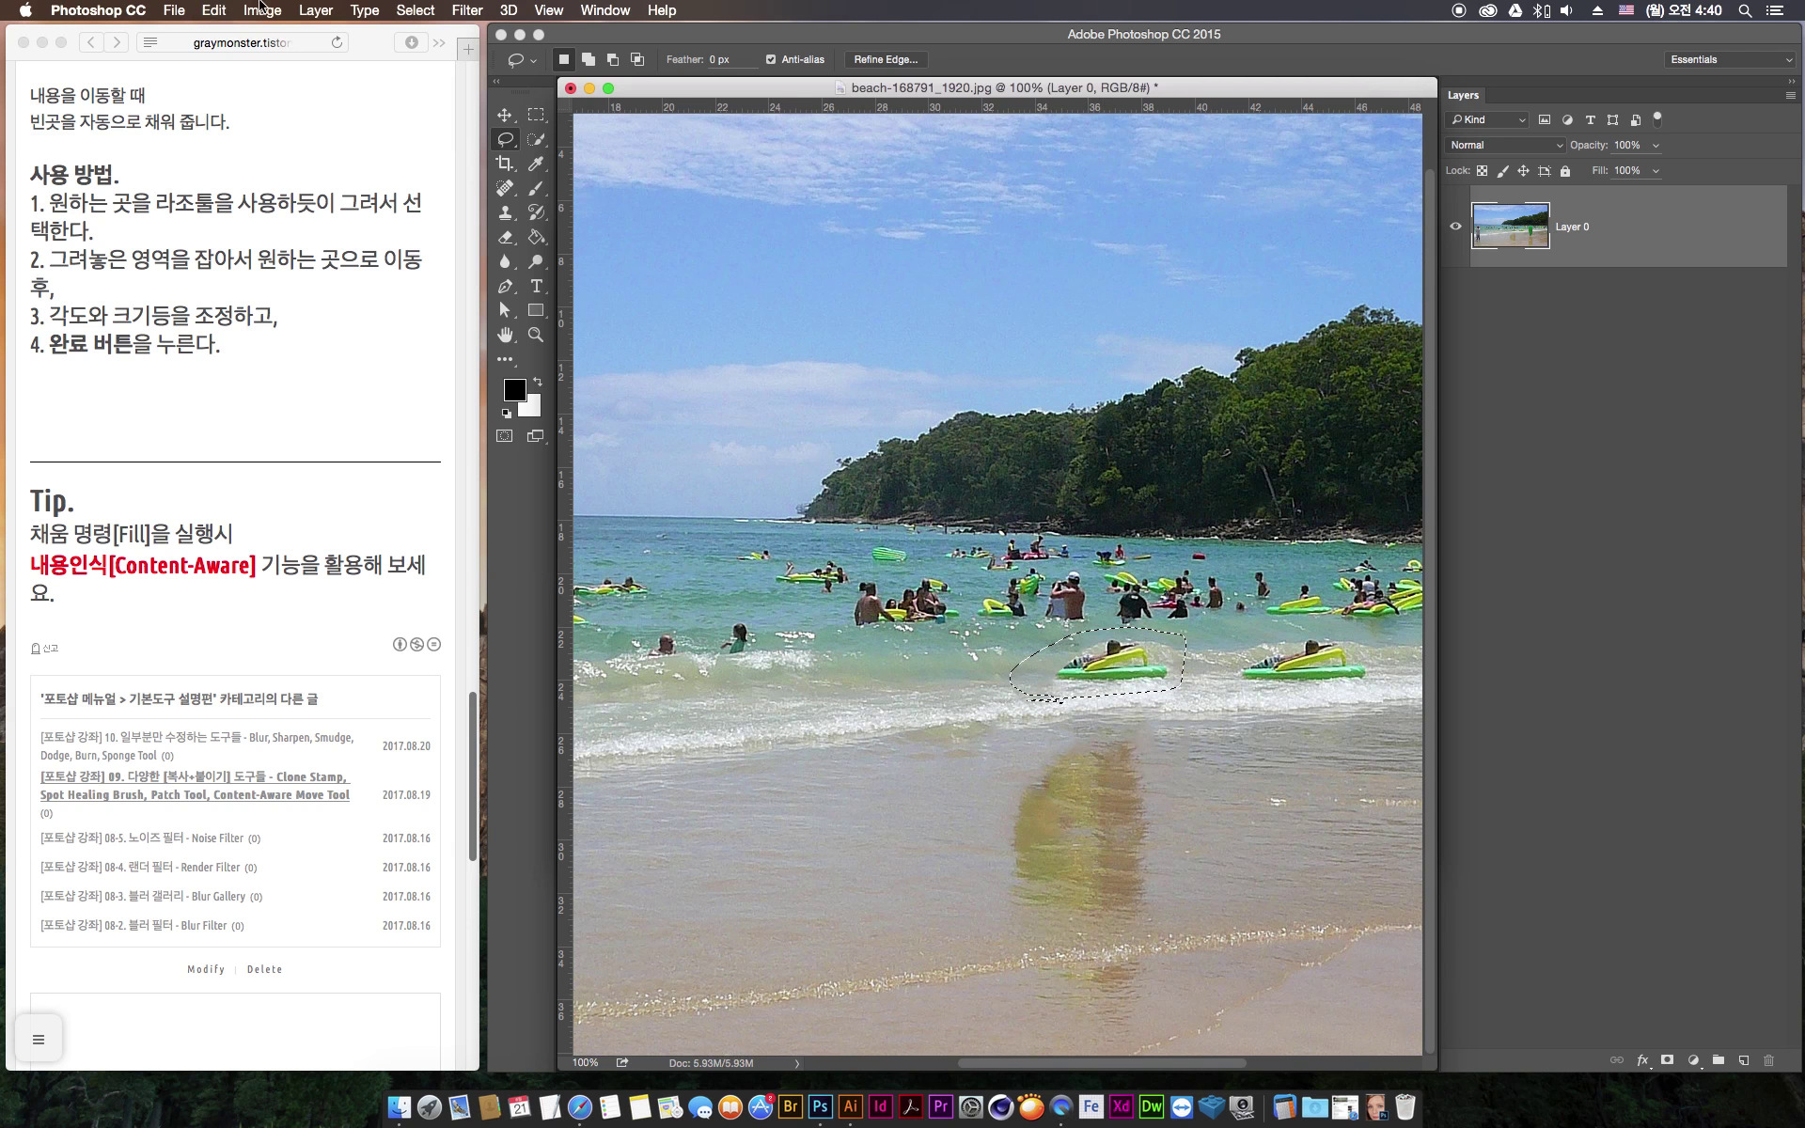
Fill the stray float selection with Content-Aware contents in Normal mode at 100% opacity, and deselect
click(263, 11)
mouse_move(215, 10)
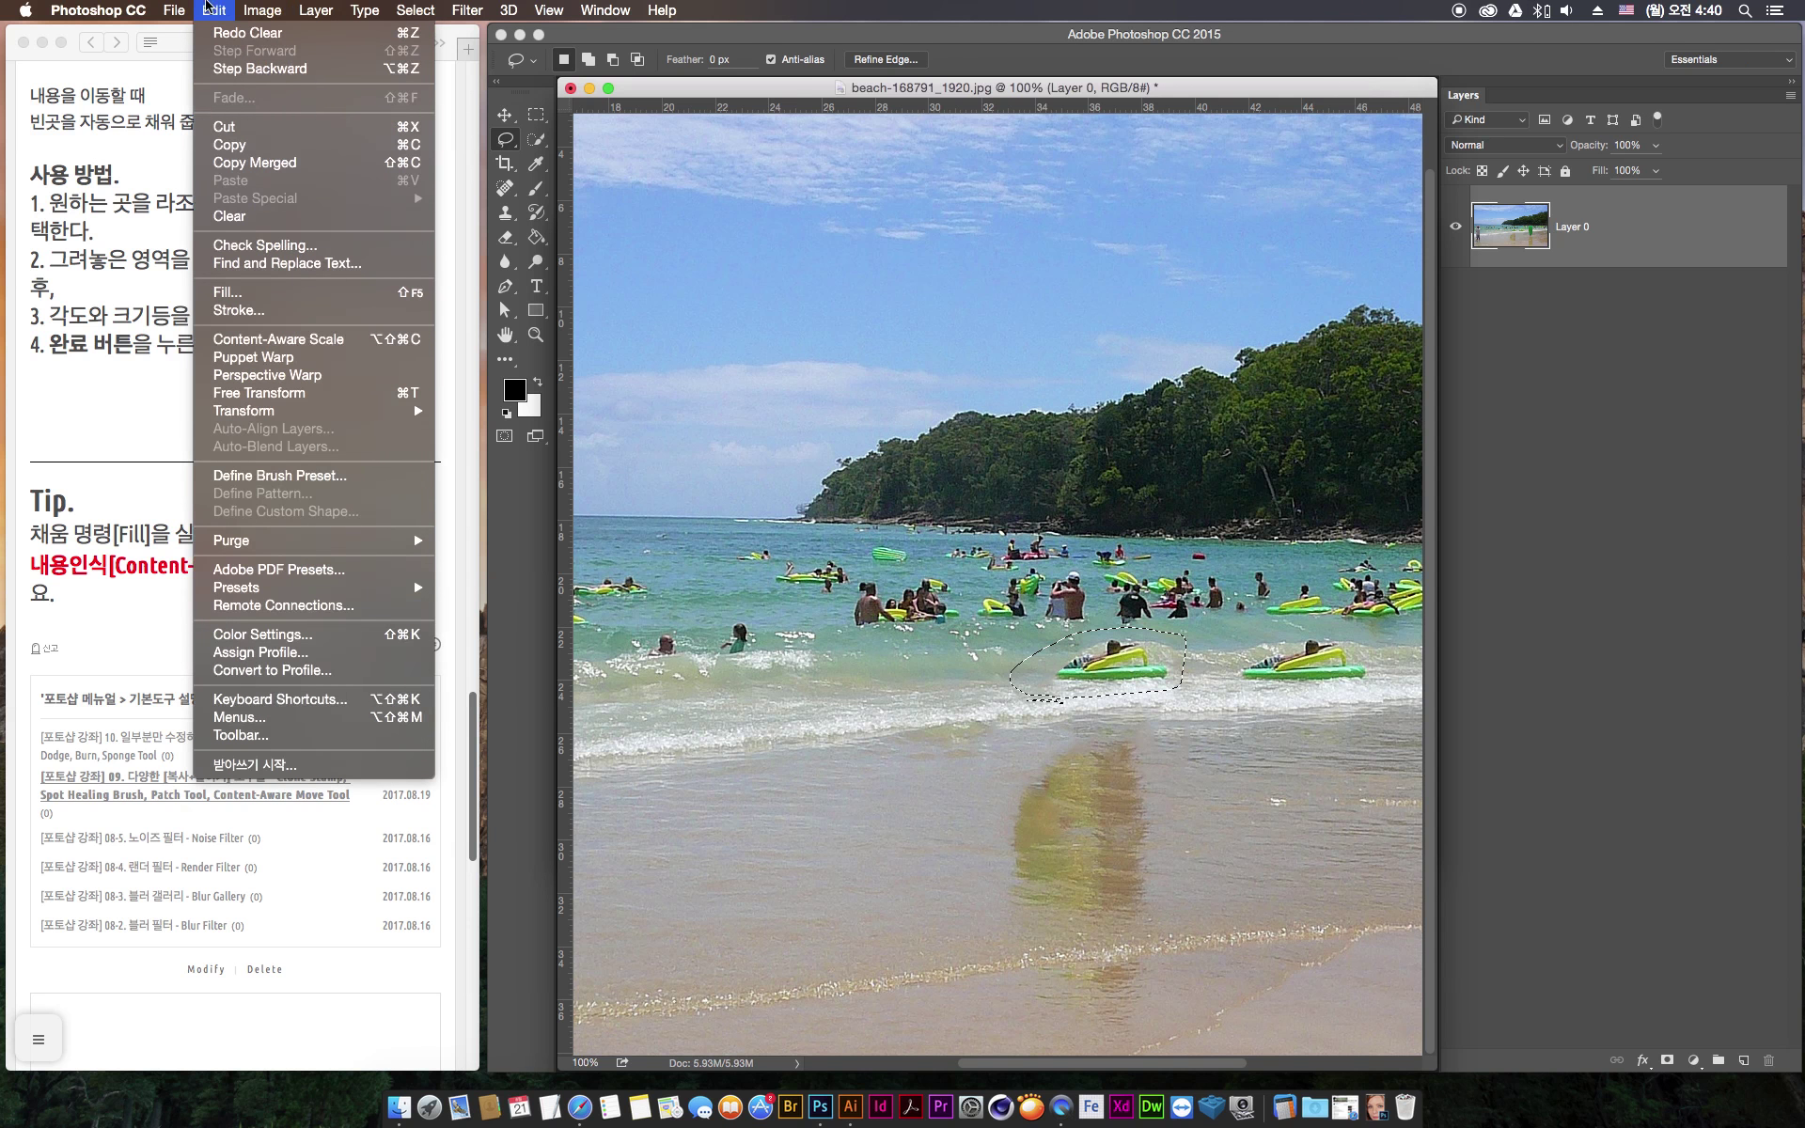
click(286, 293)
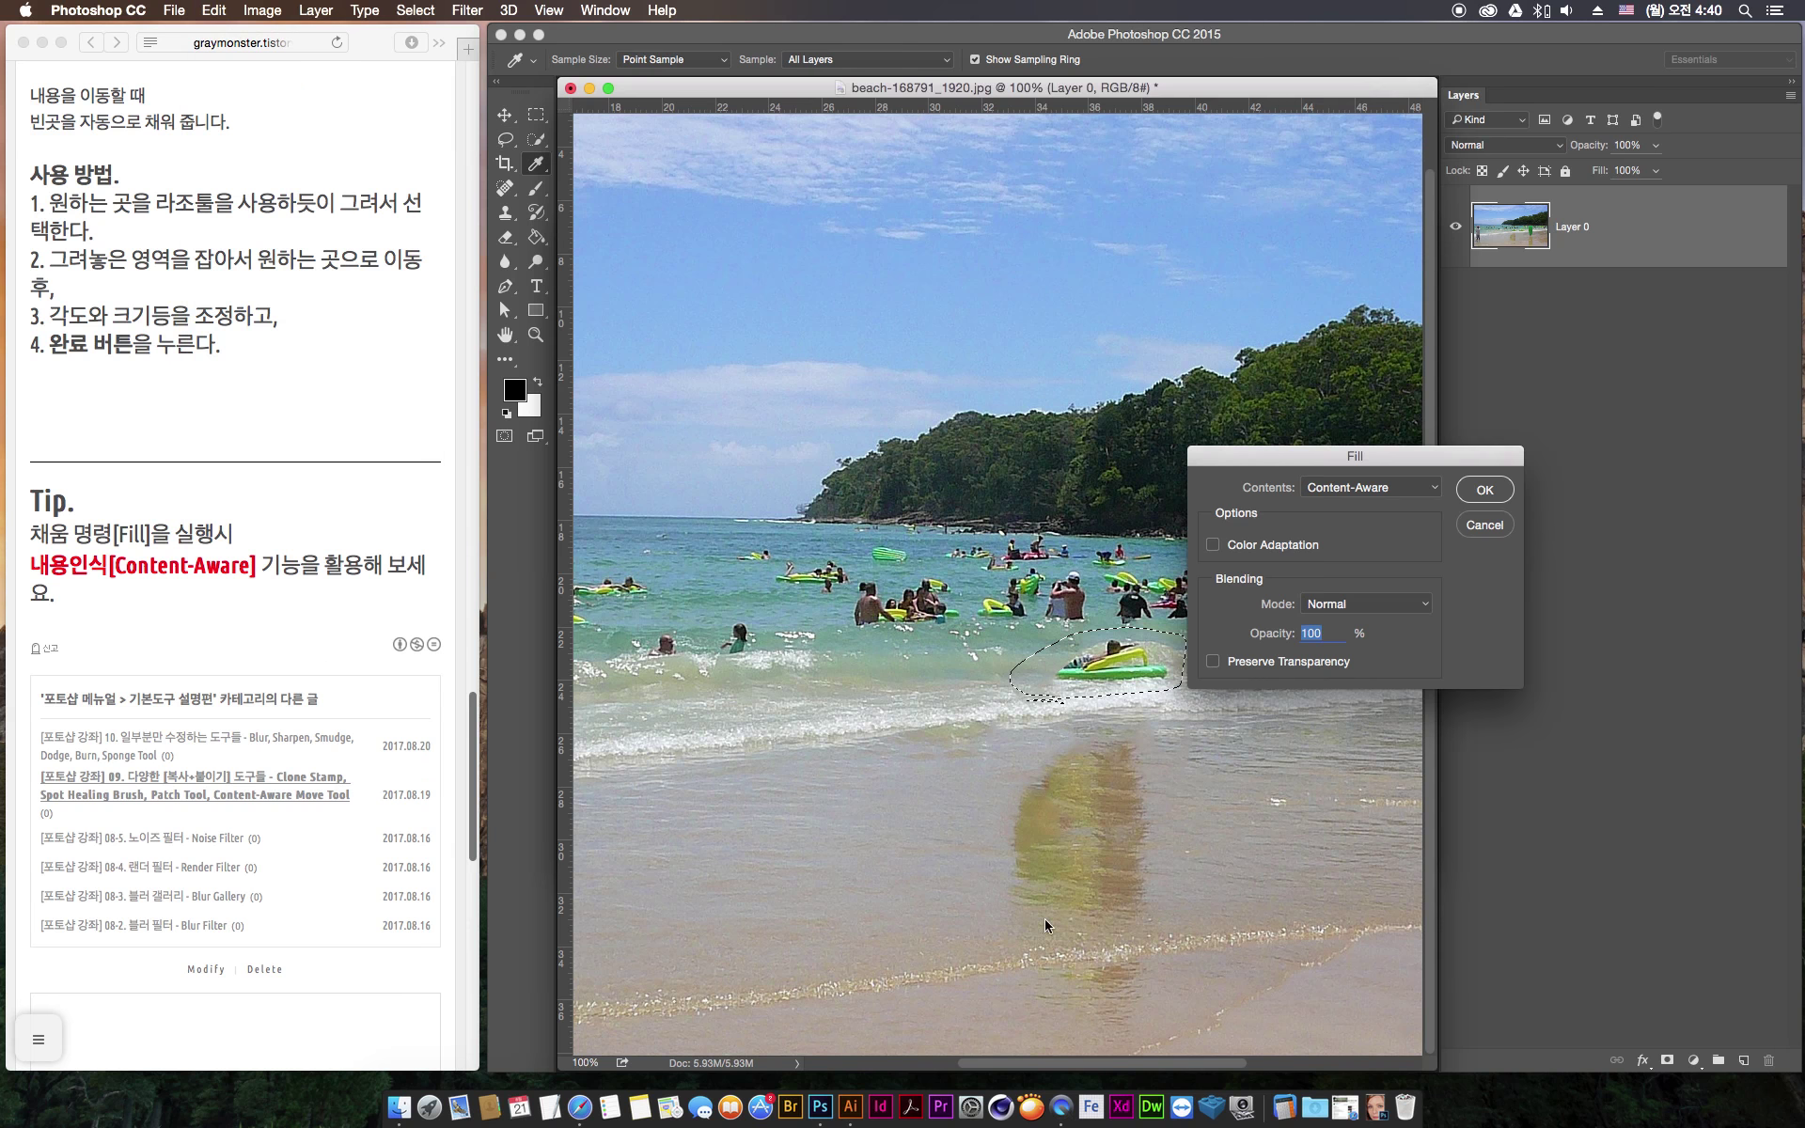
drag(1410, 461, 1492, 467)
click(1565, 495)
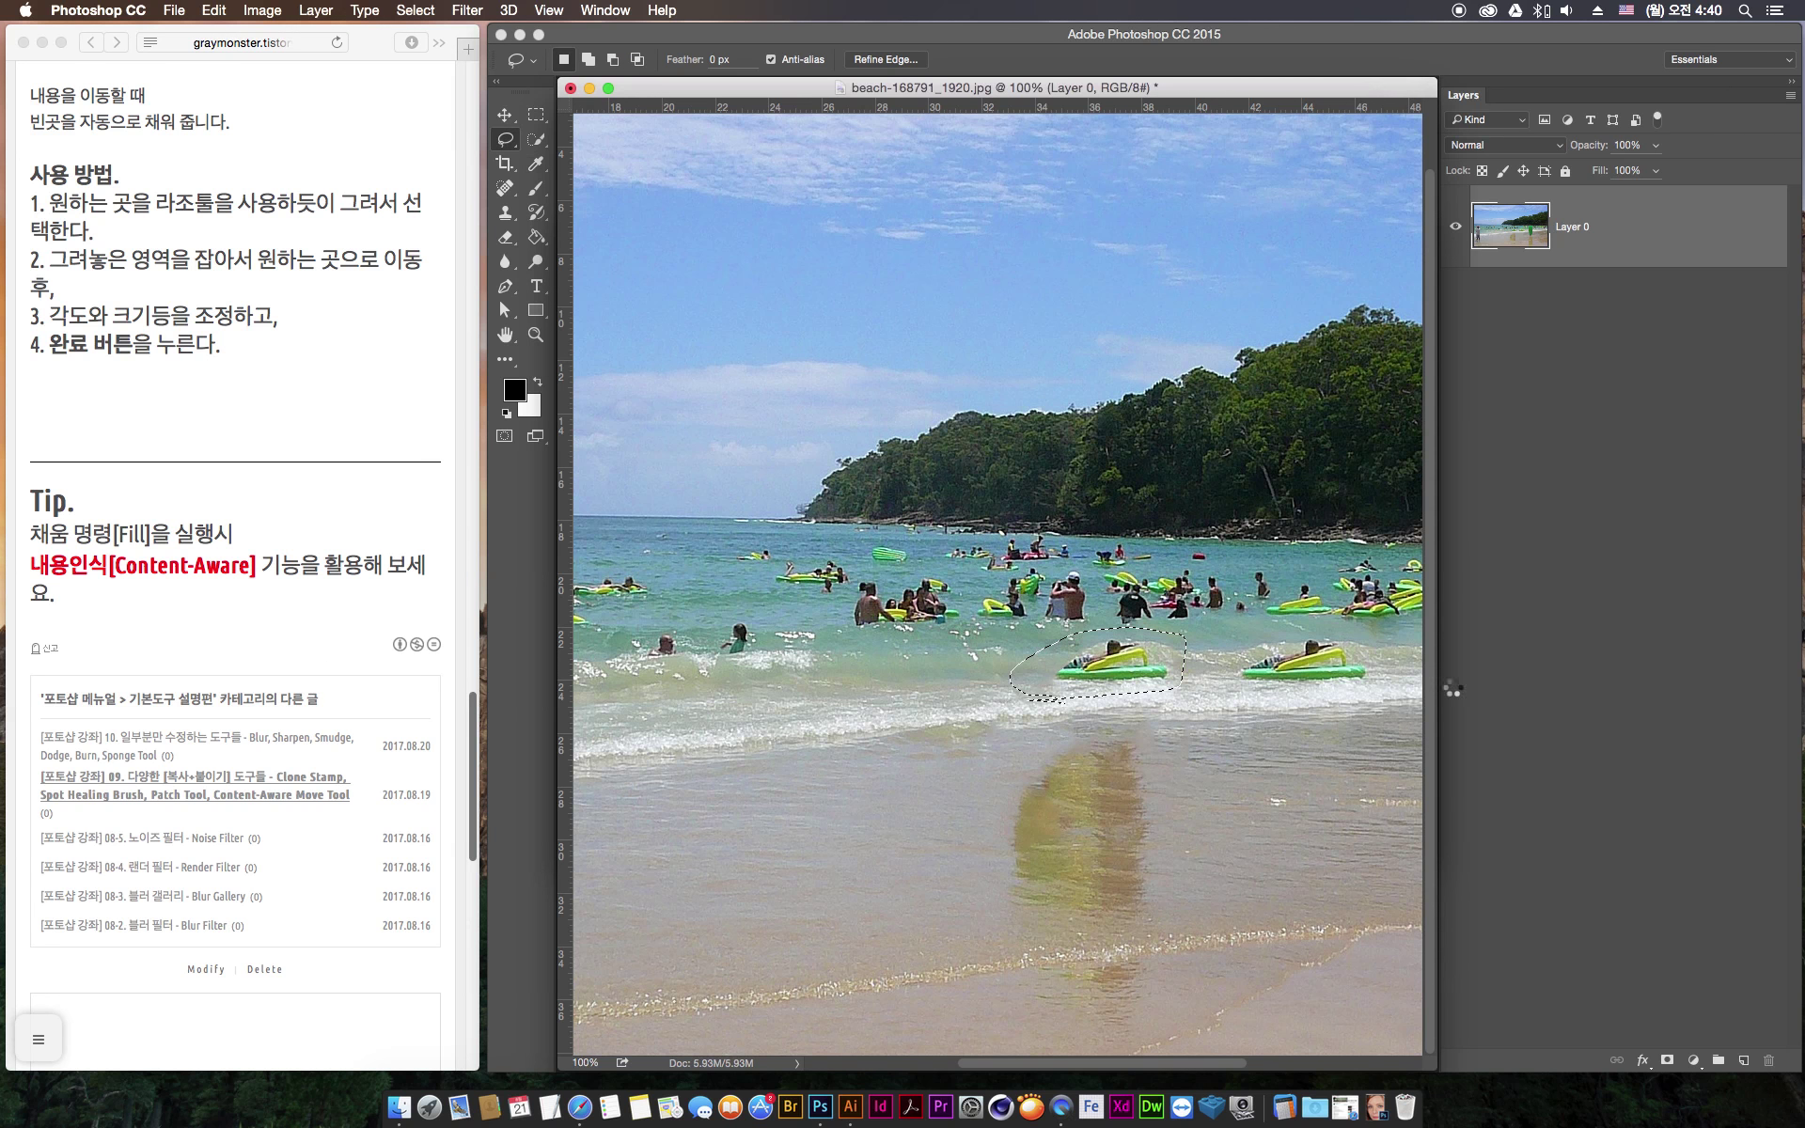
key(super+d)
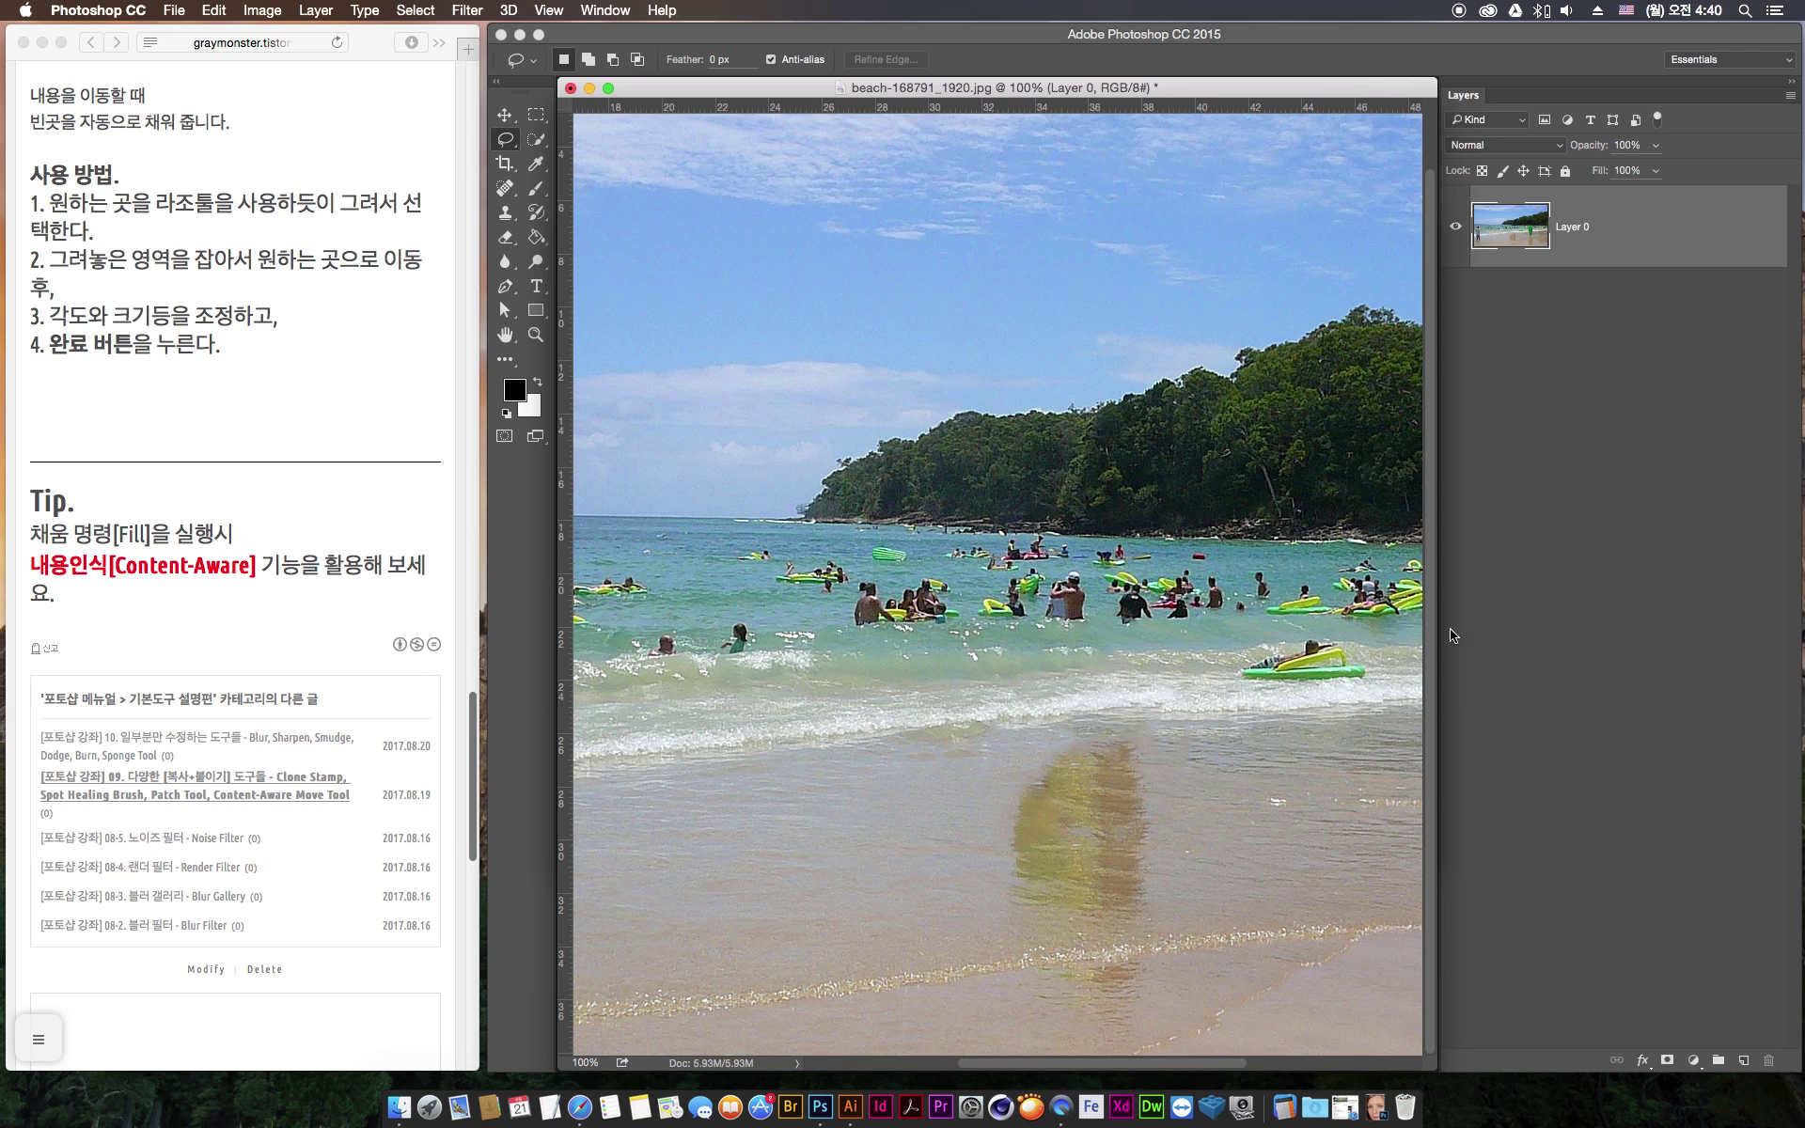
Zoom the beach photo out to 66.7% and review the Clone Stamp and Spot Healing Brush tool groups
key(super+minus)
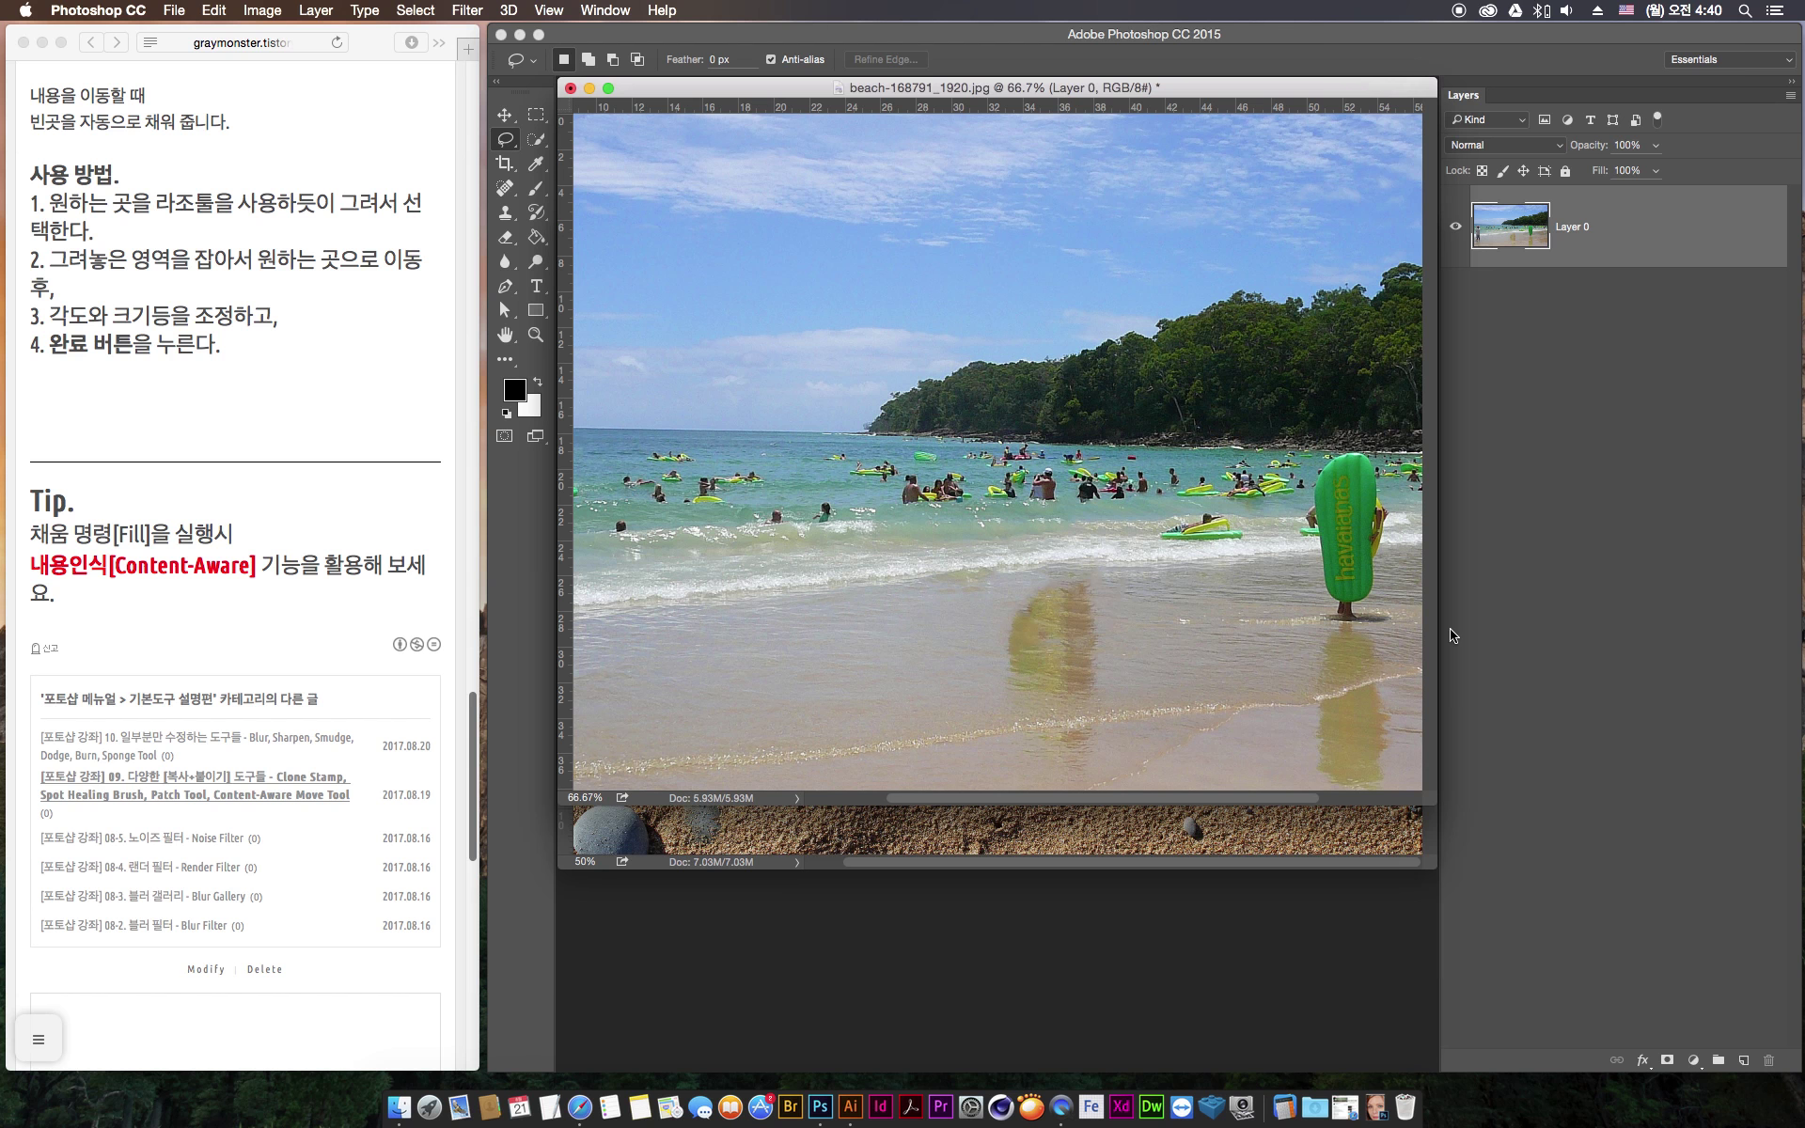
click(477, 742)
click(505, 214)
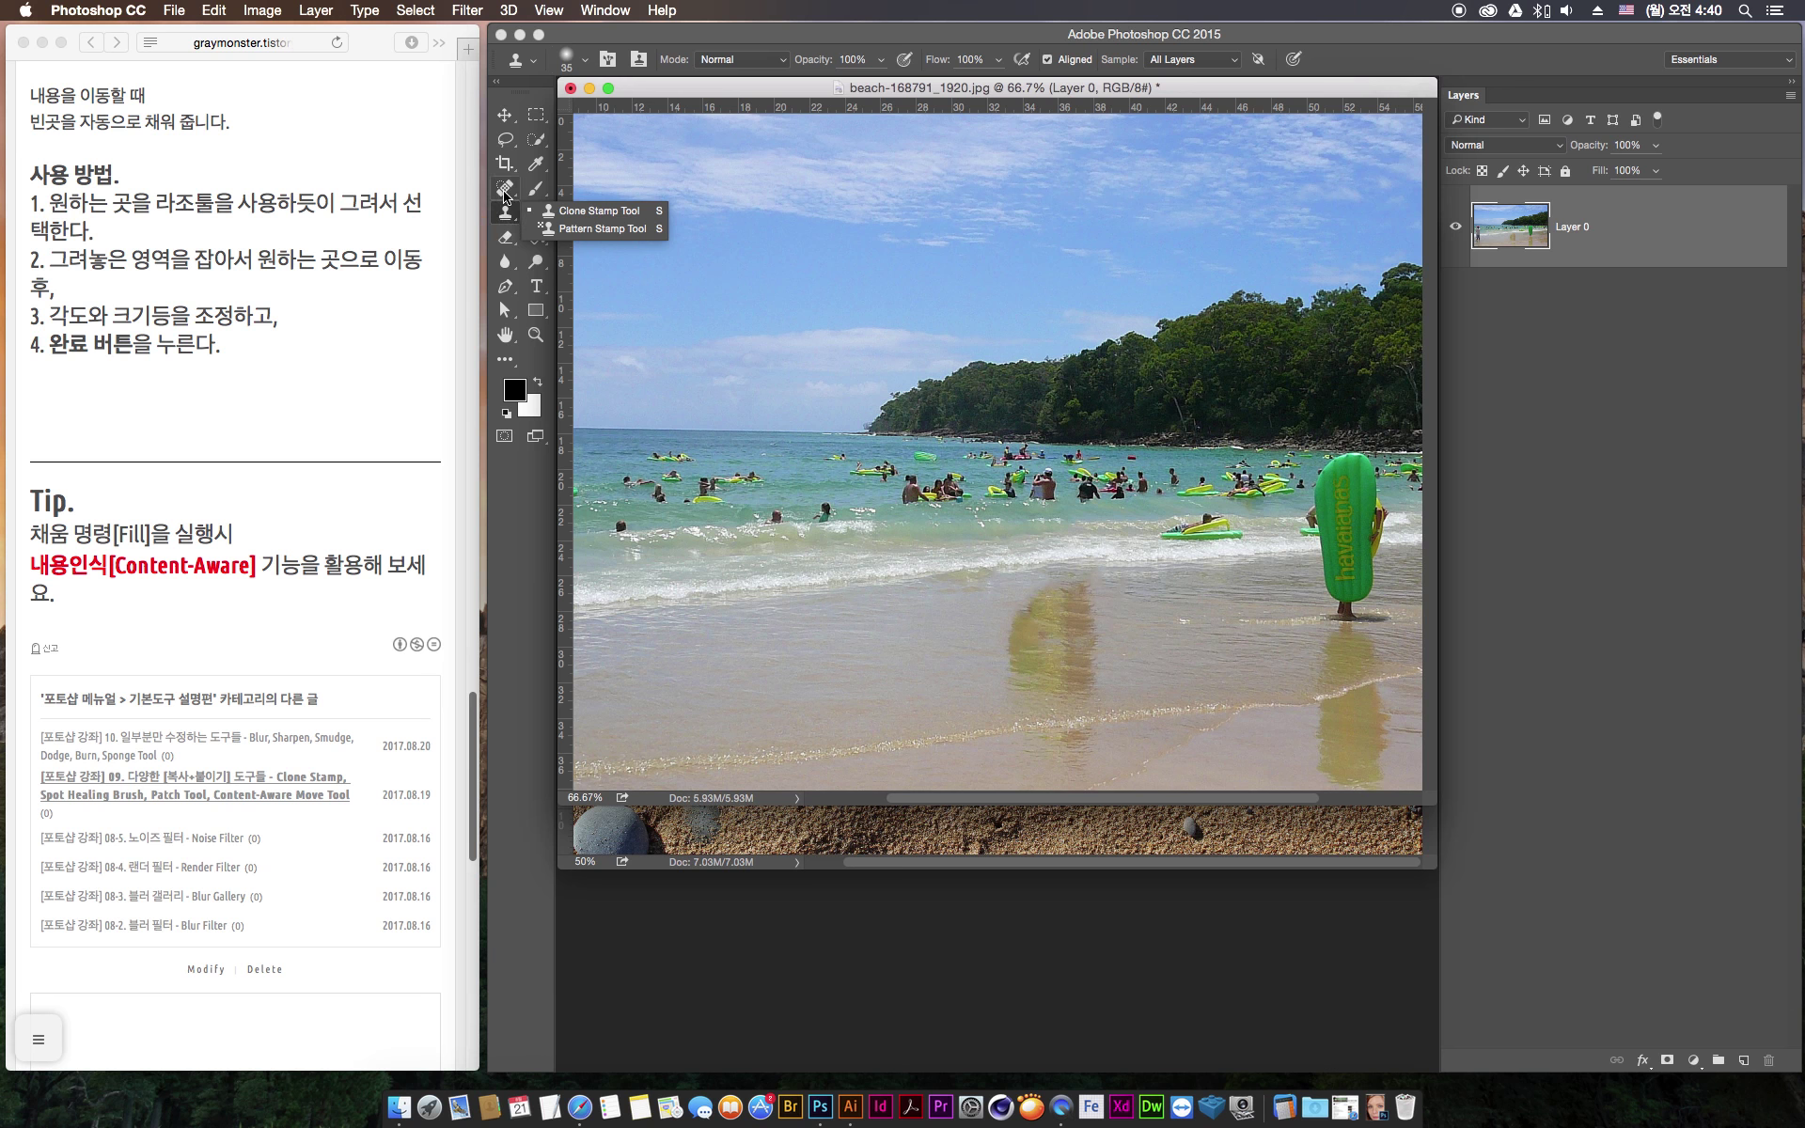
click(505, 192)
click(507, 216)
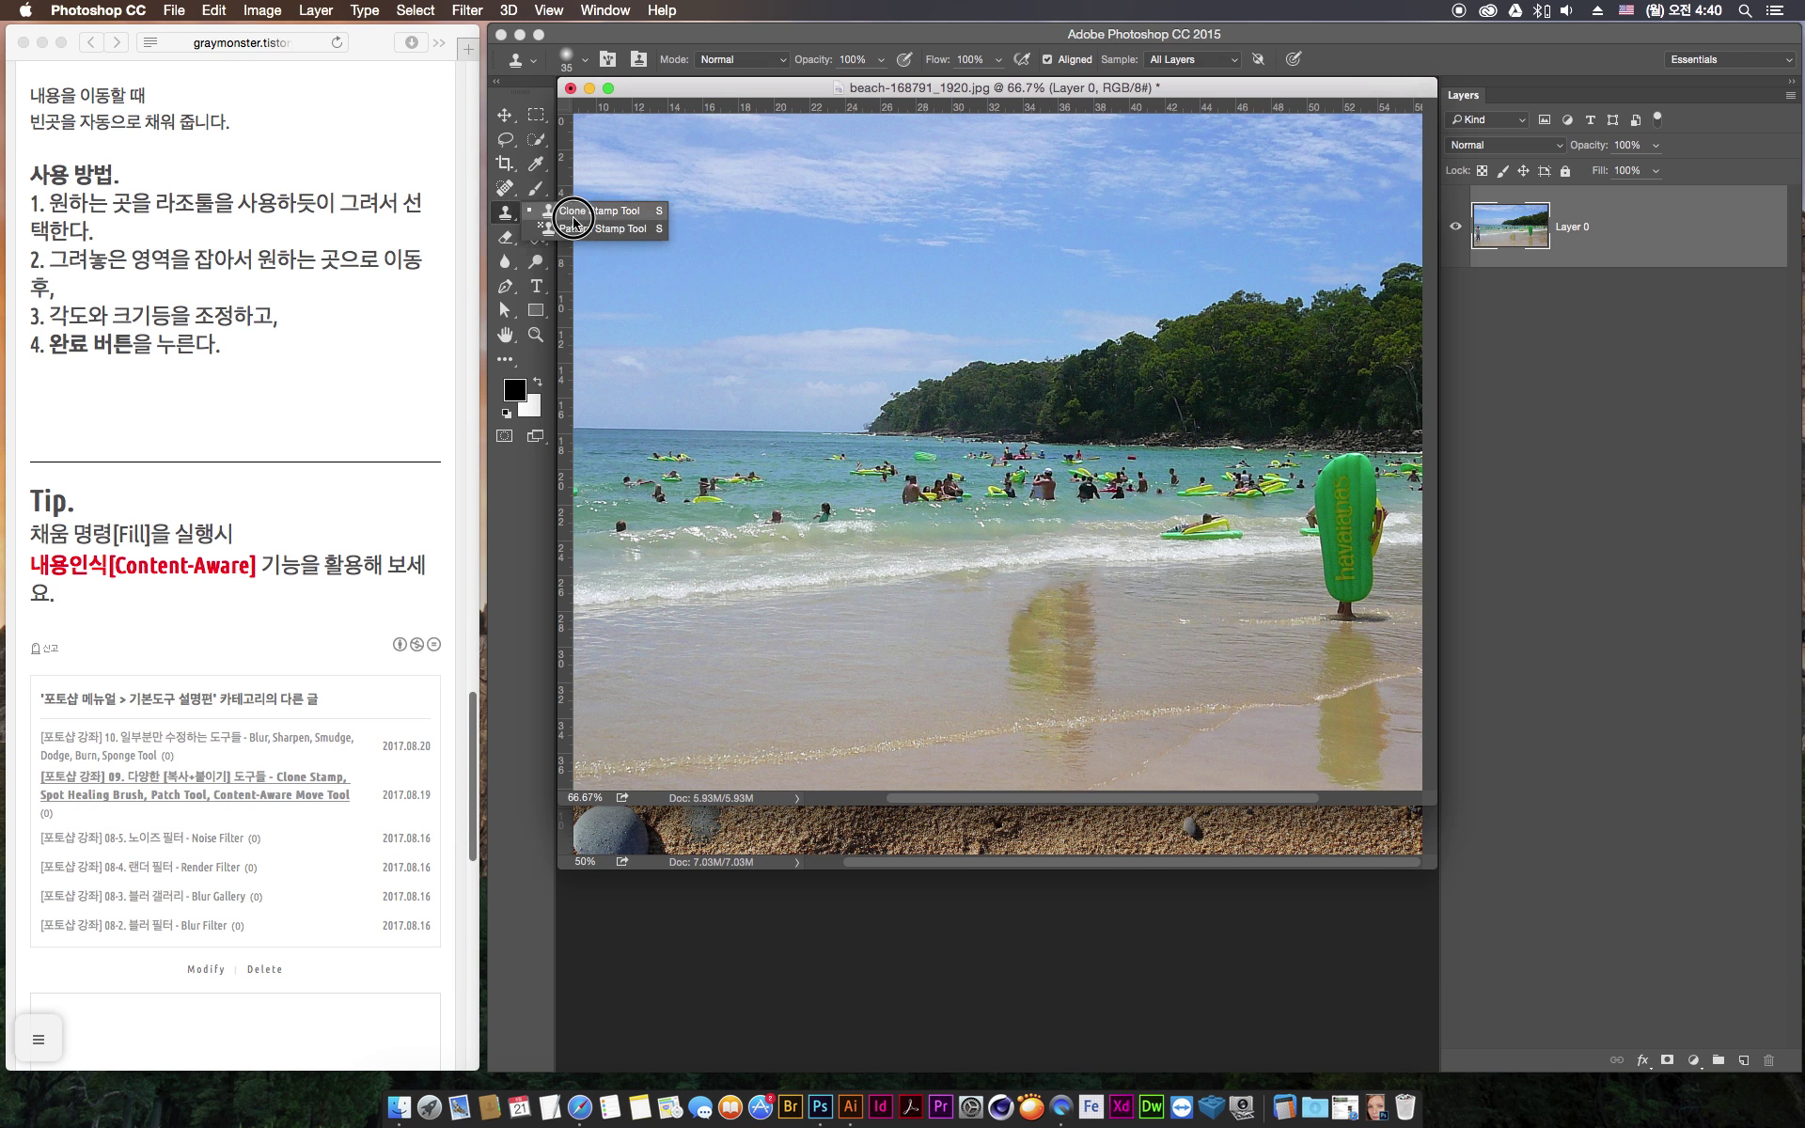
click(505, 188)
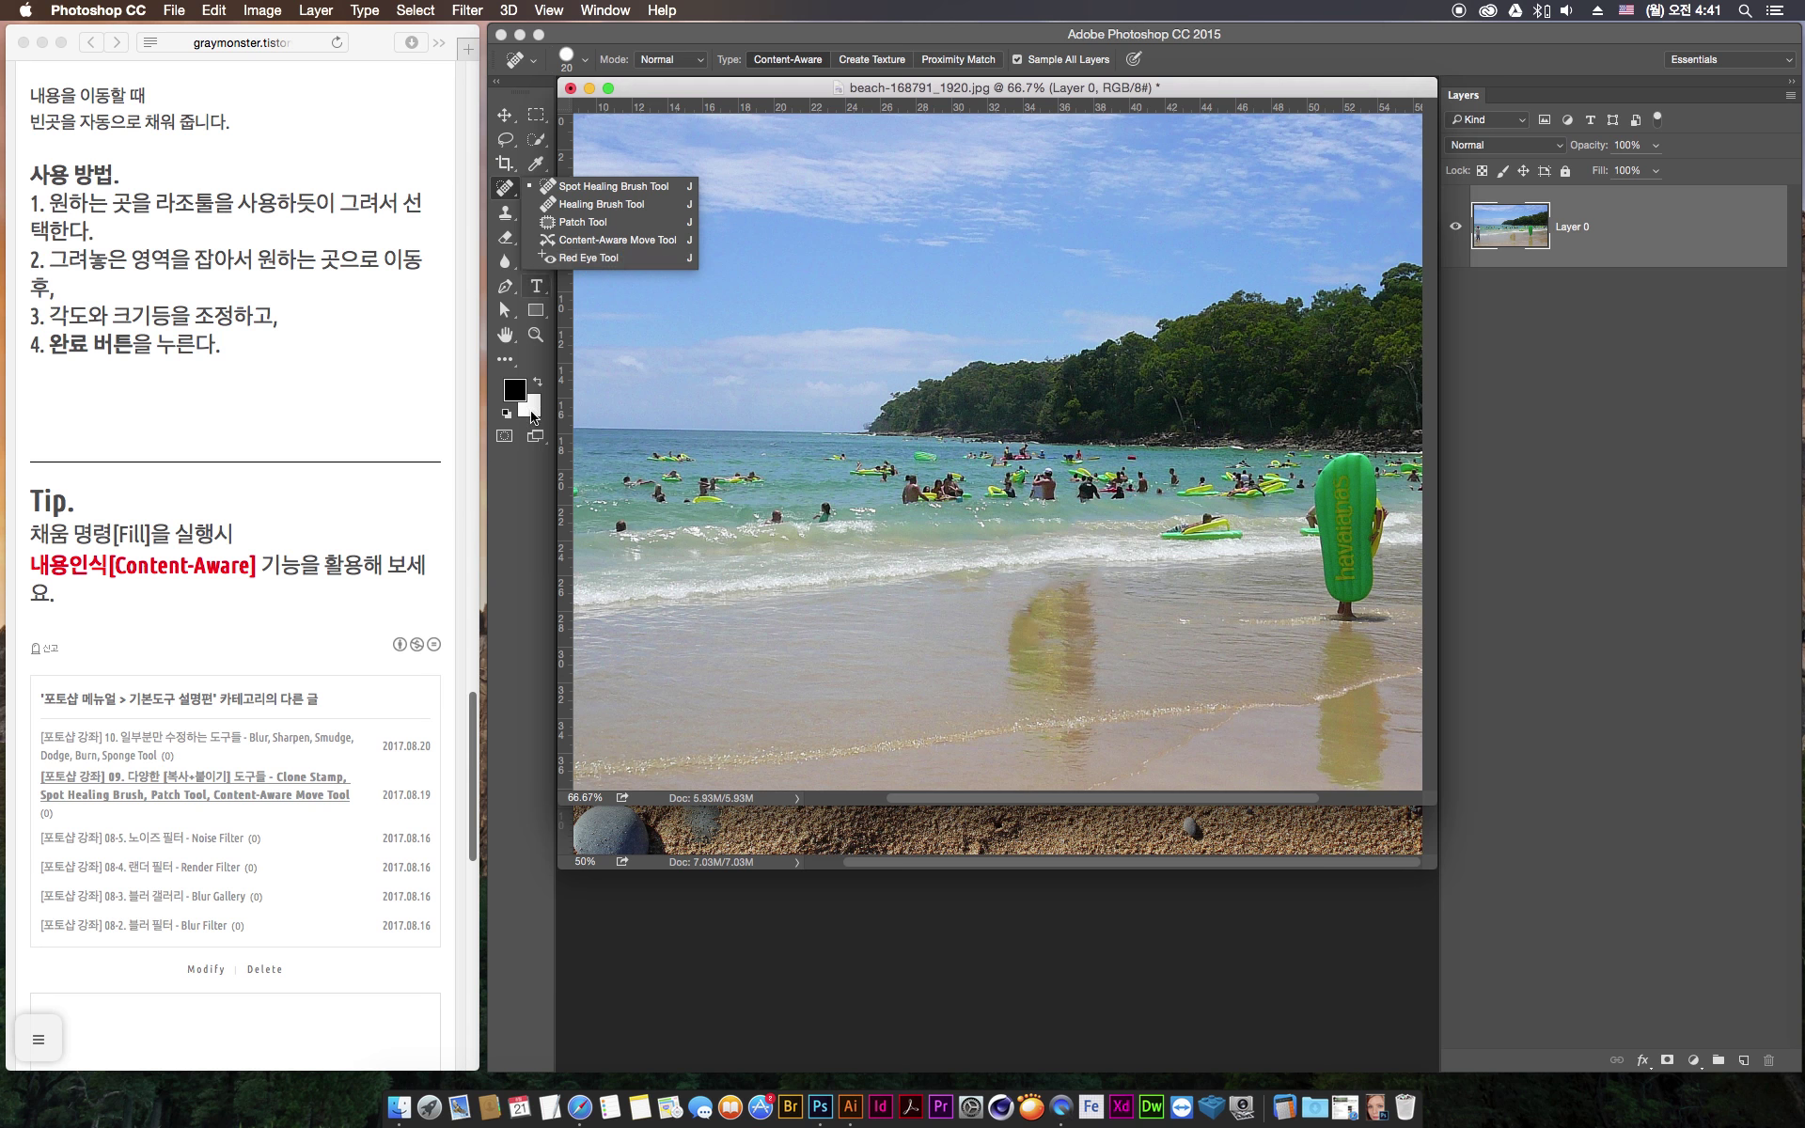
Switch to Safari and open a new browser window, placing it beside the tutorial text over the Photoshop workspace
click(578, 1107)
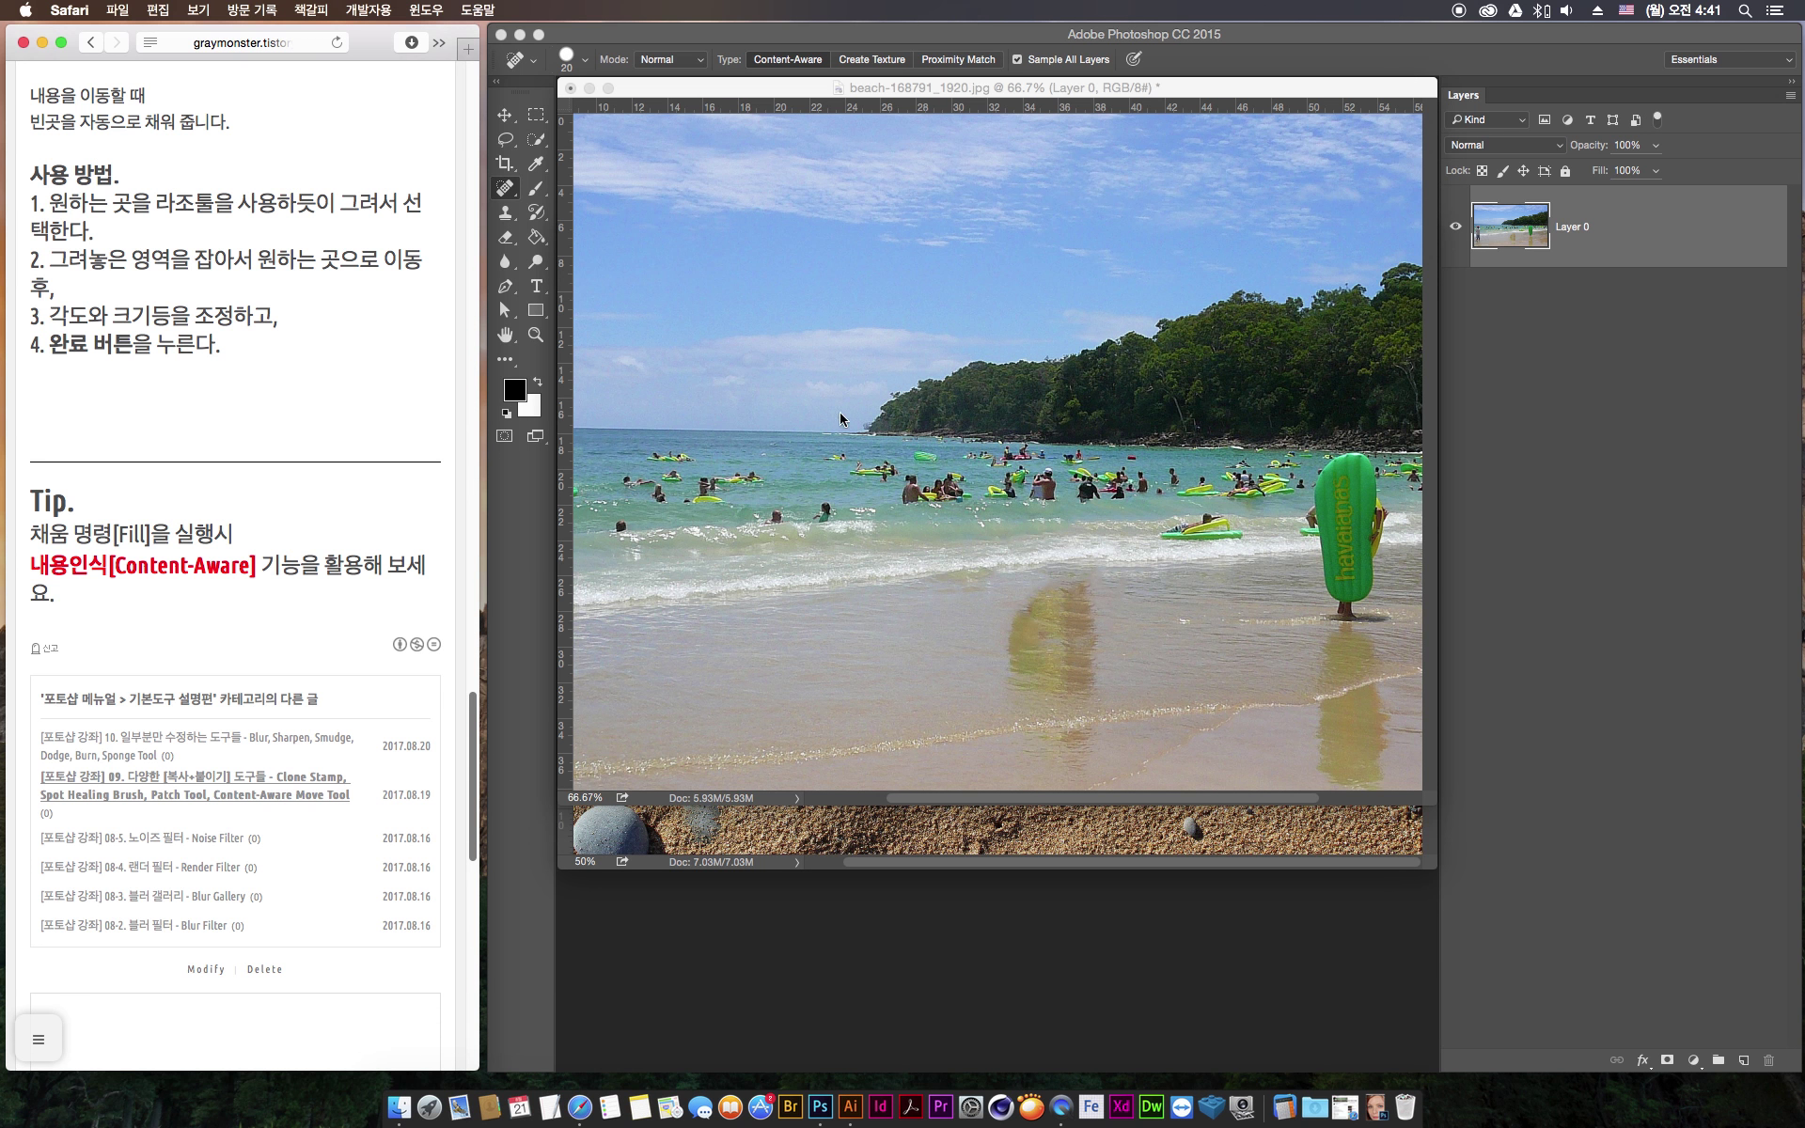
key(super+n)
drag(799, 39, 1117, 40)
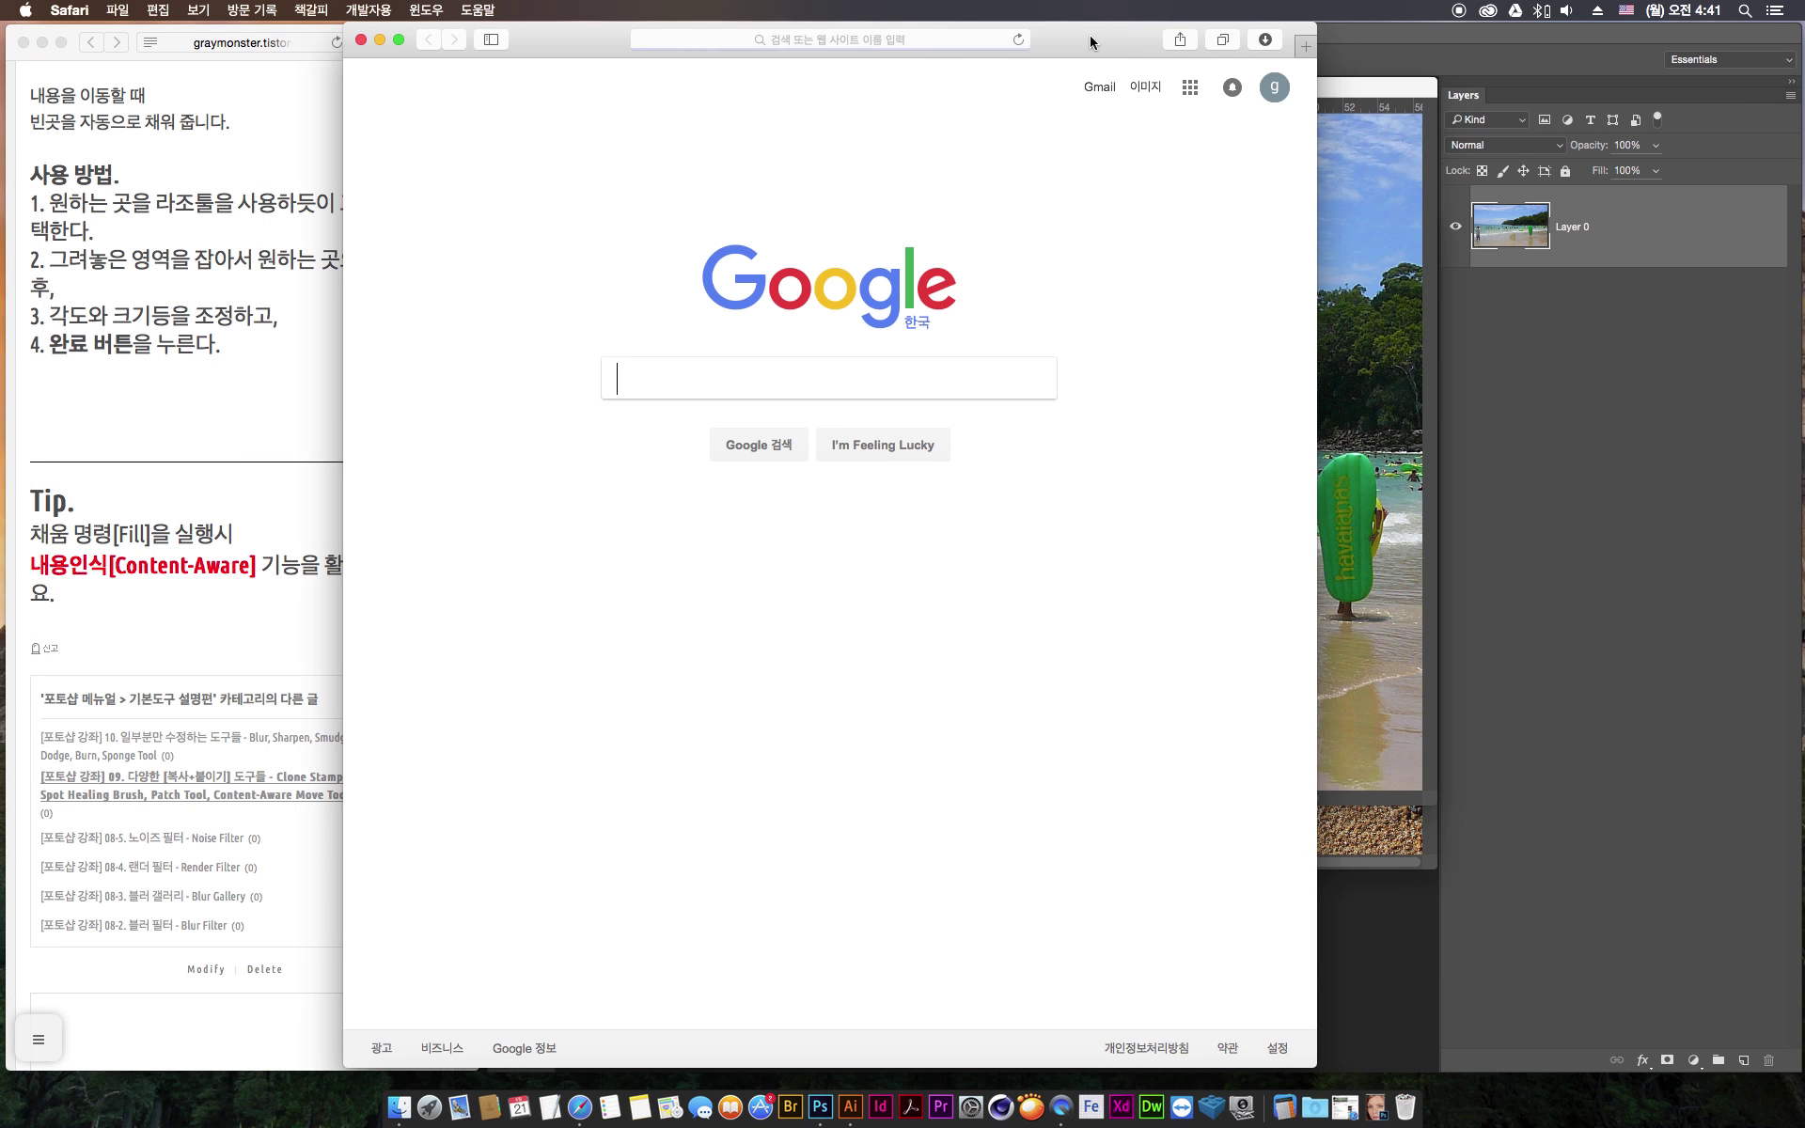
Search Google for 적목현상, show the image results, and widen the browser window
click(788, 369)
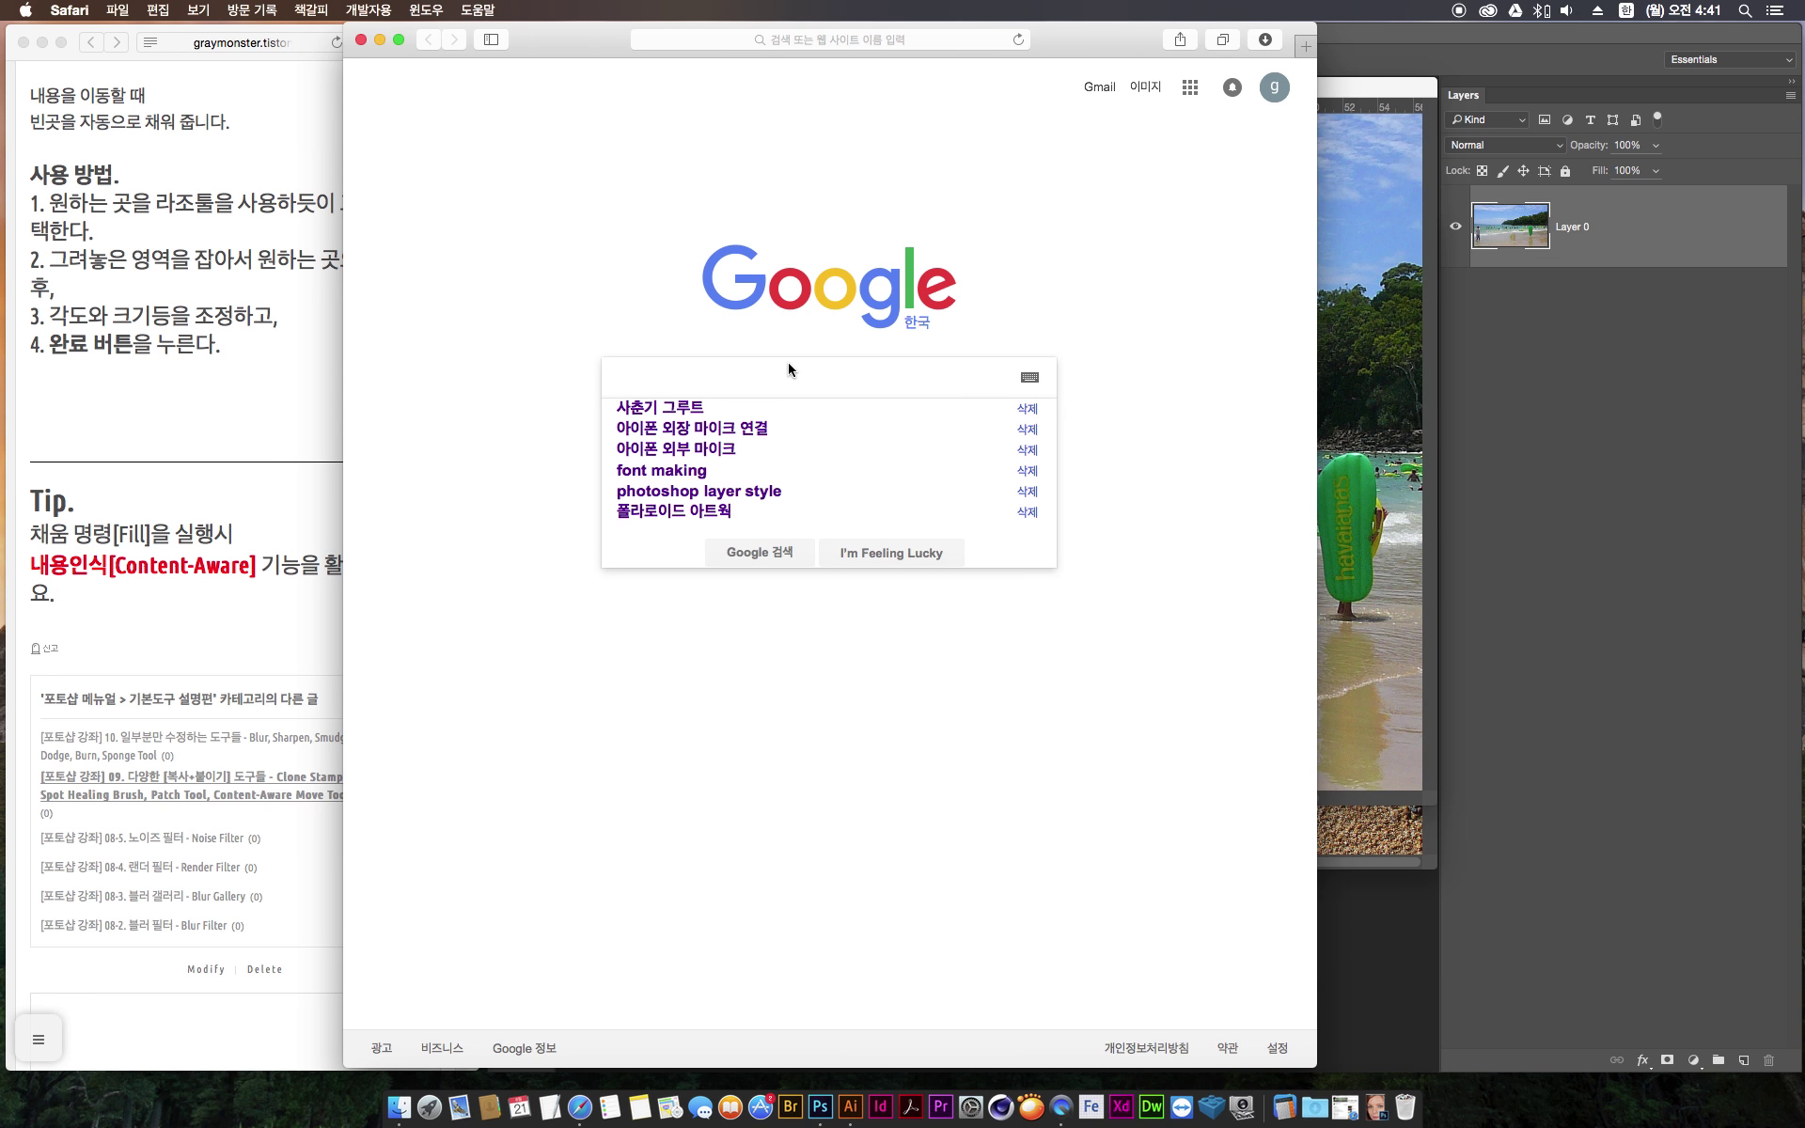
text(적요\)
key(BackSpace)
key(BackSpace)
text(목)
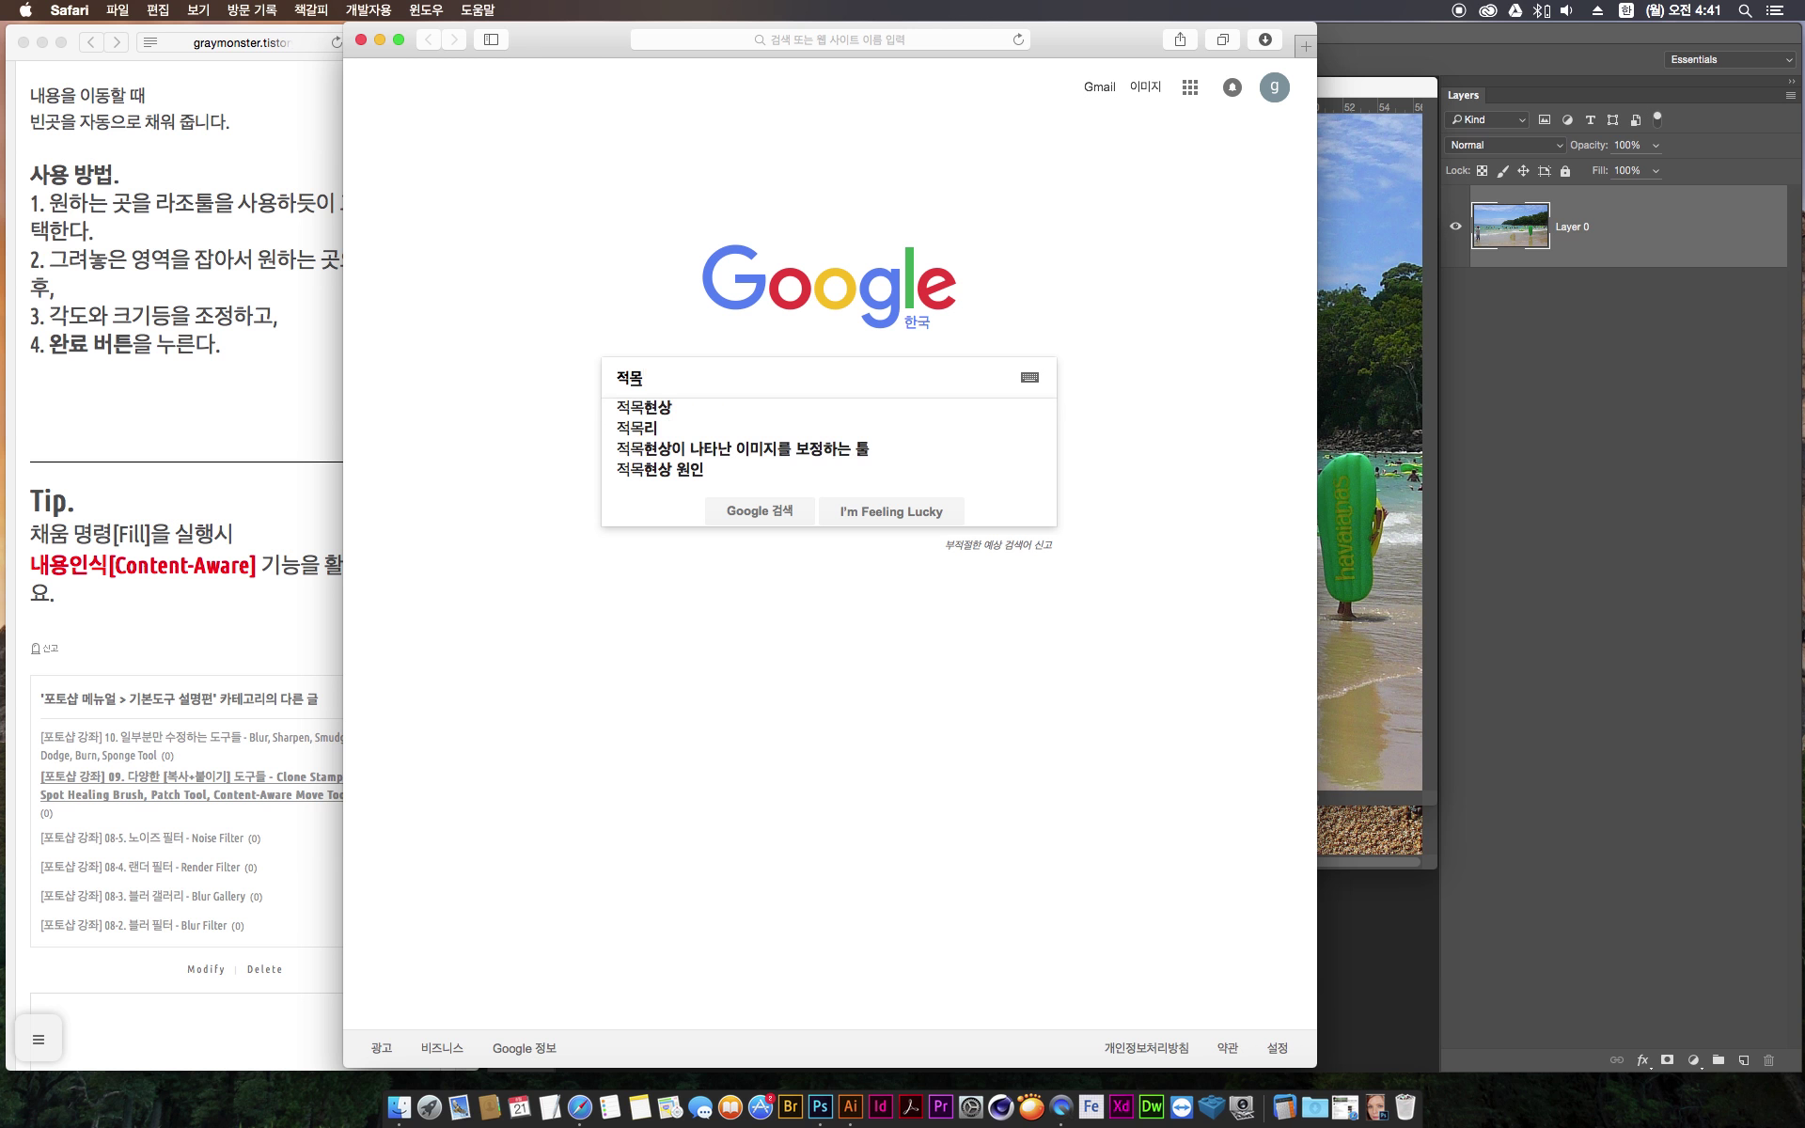
text(현상)
key(Return)
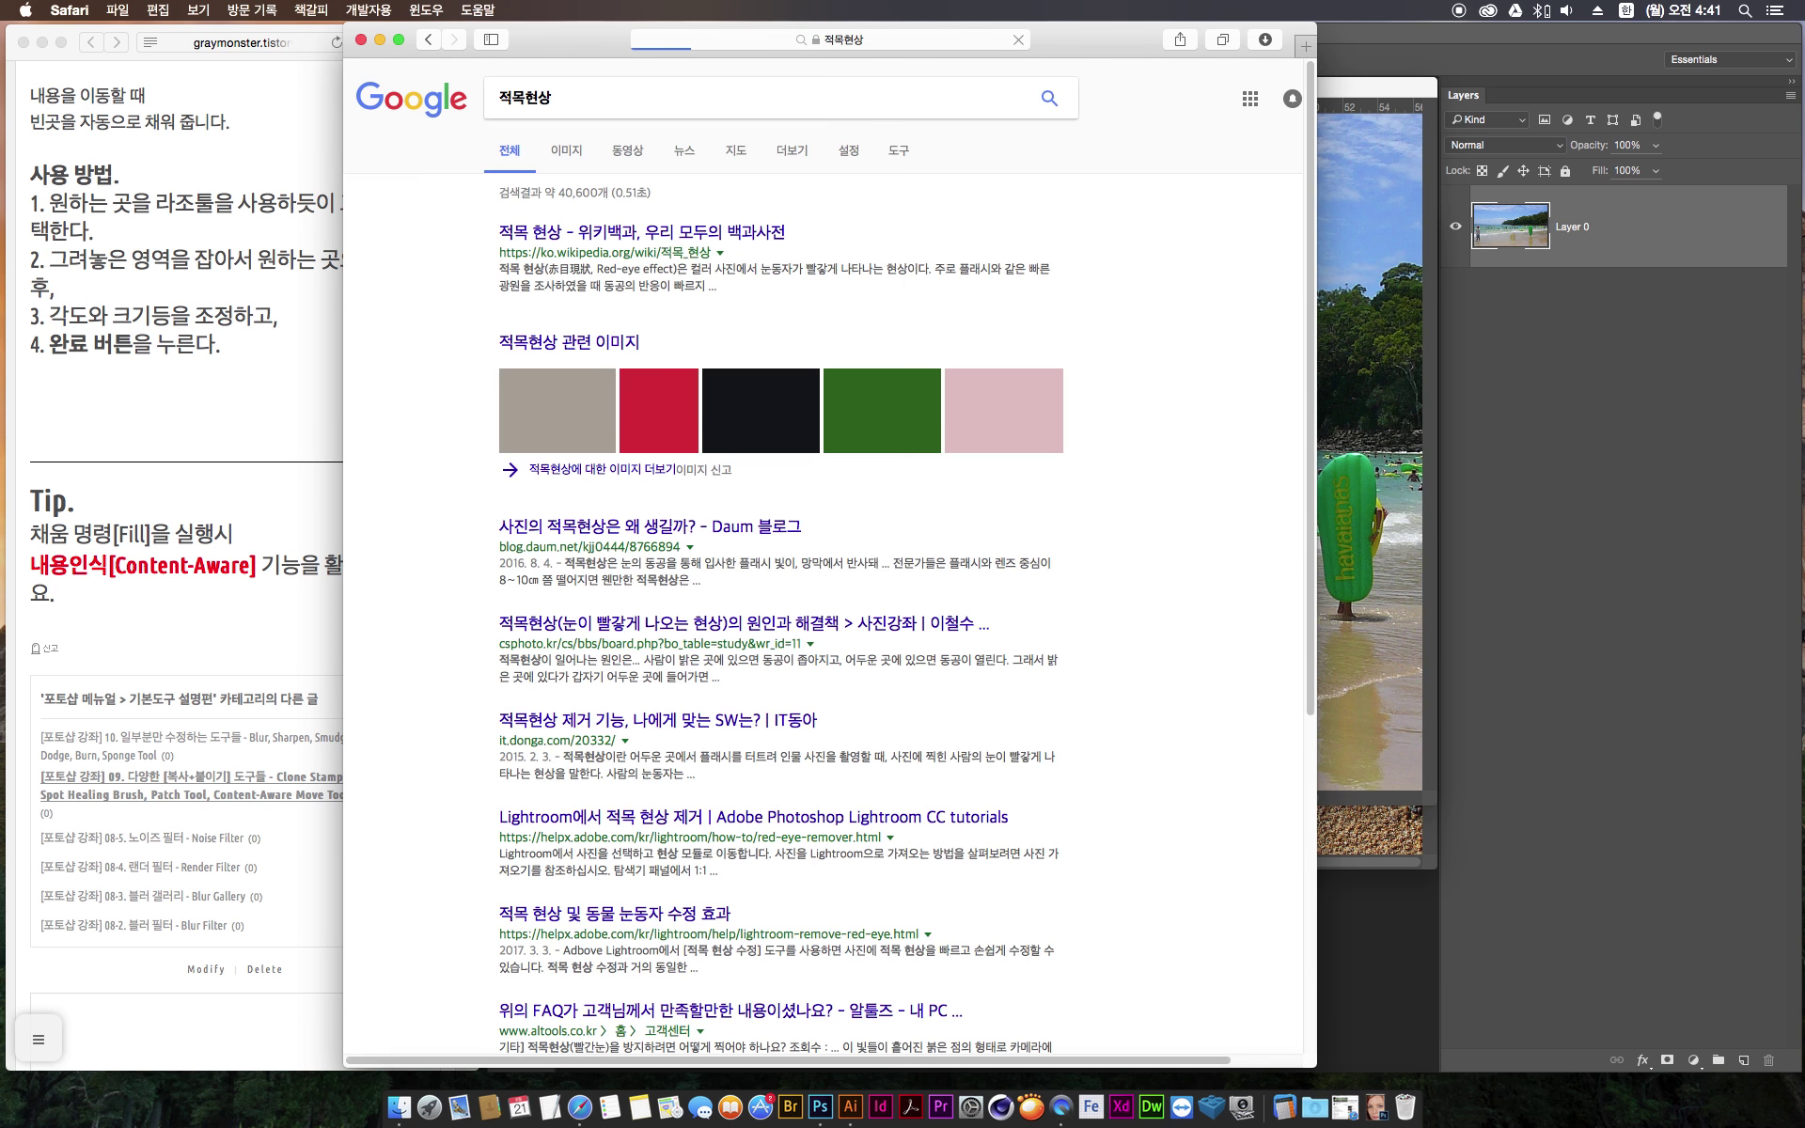
click(570, 149)
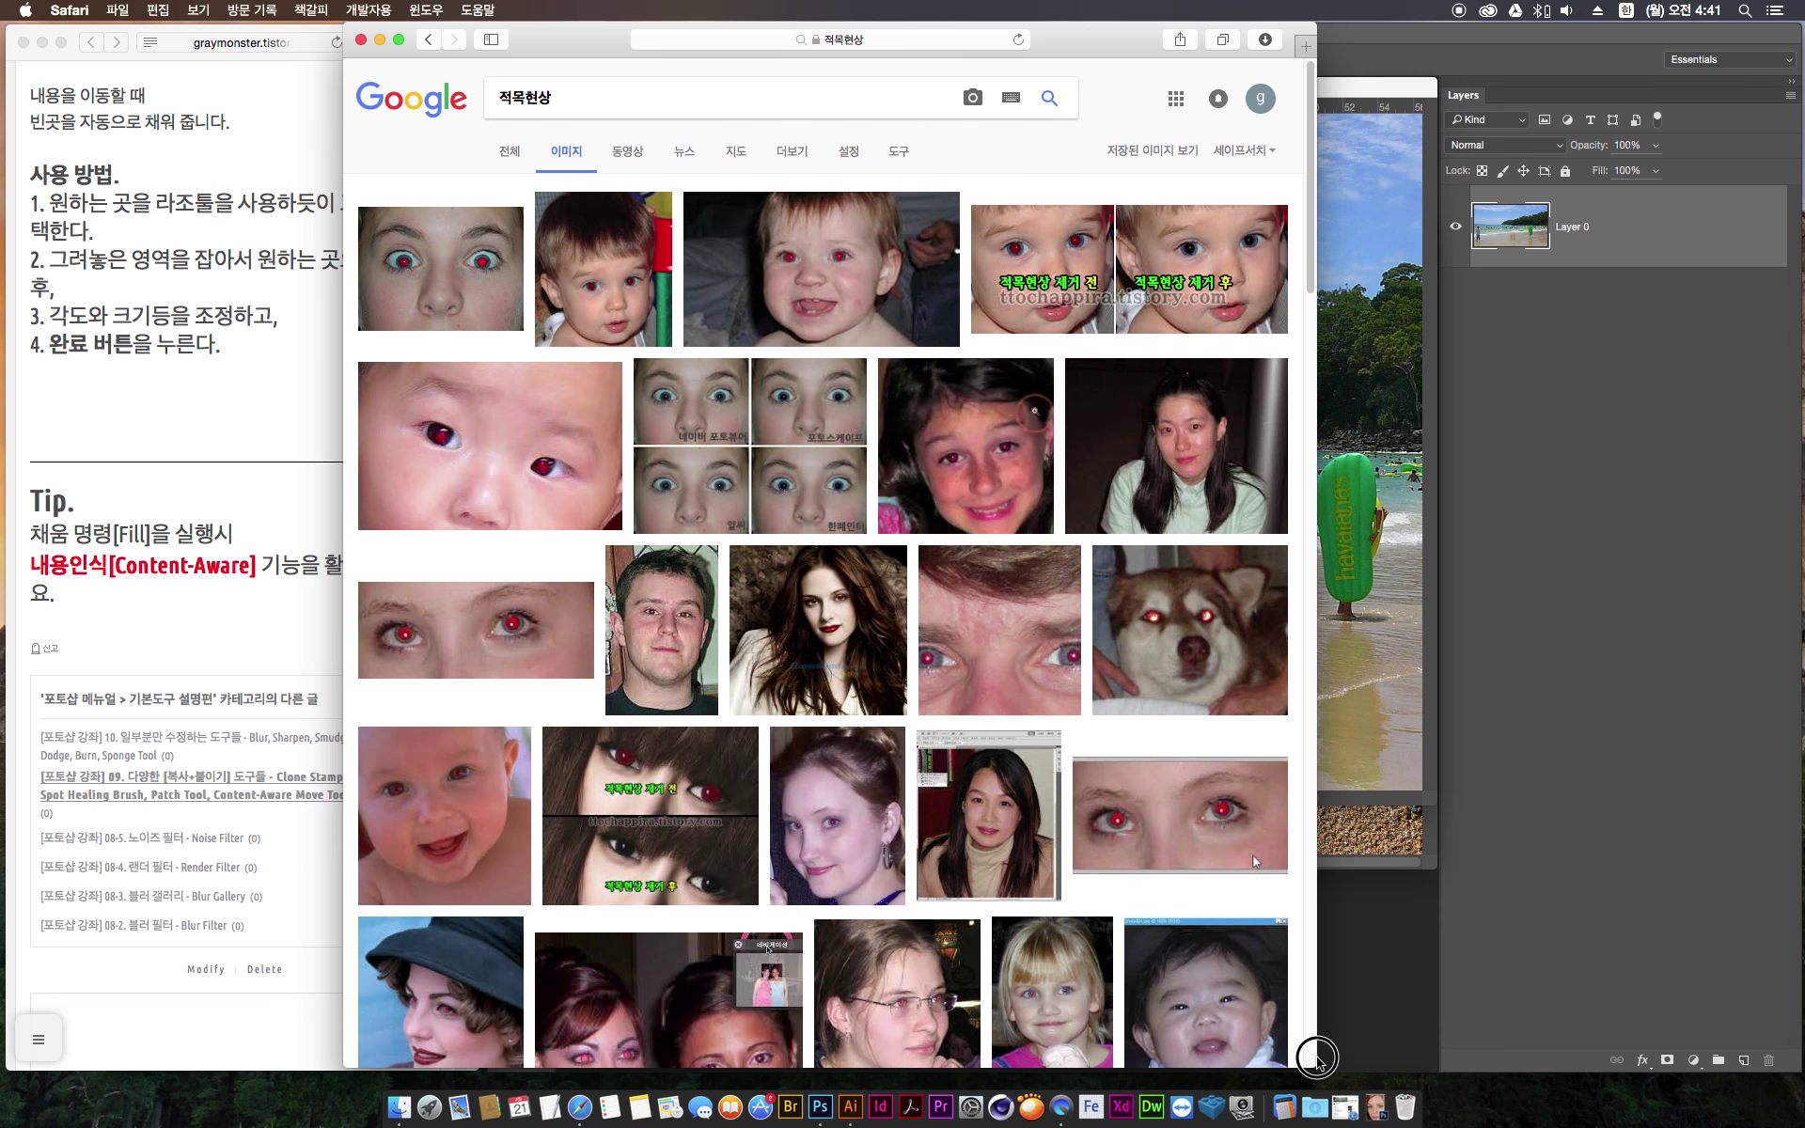
drag(1320, 1061, 1495, 1070)
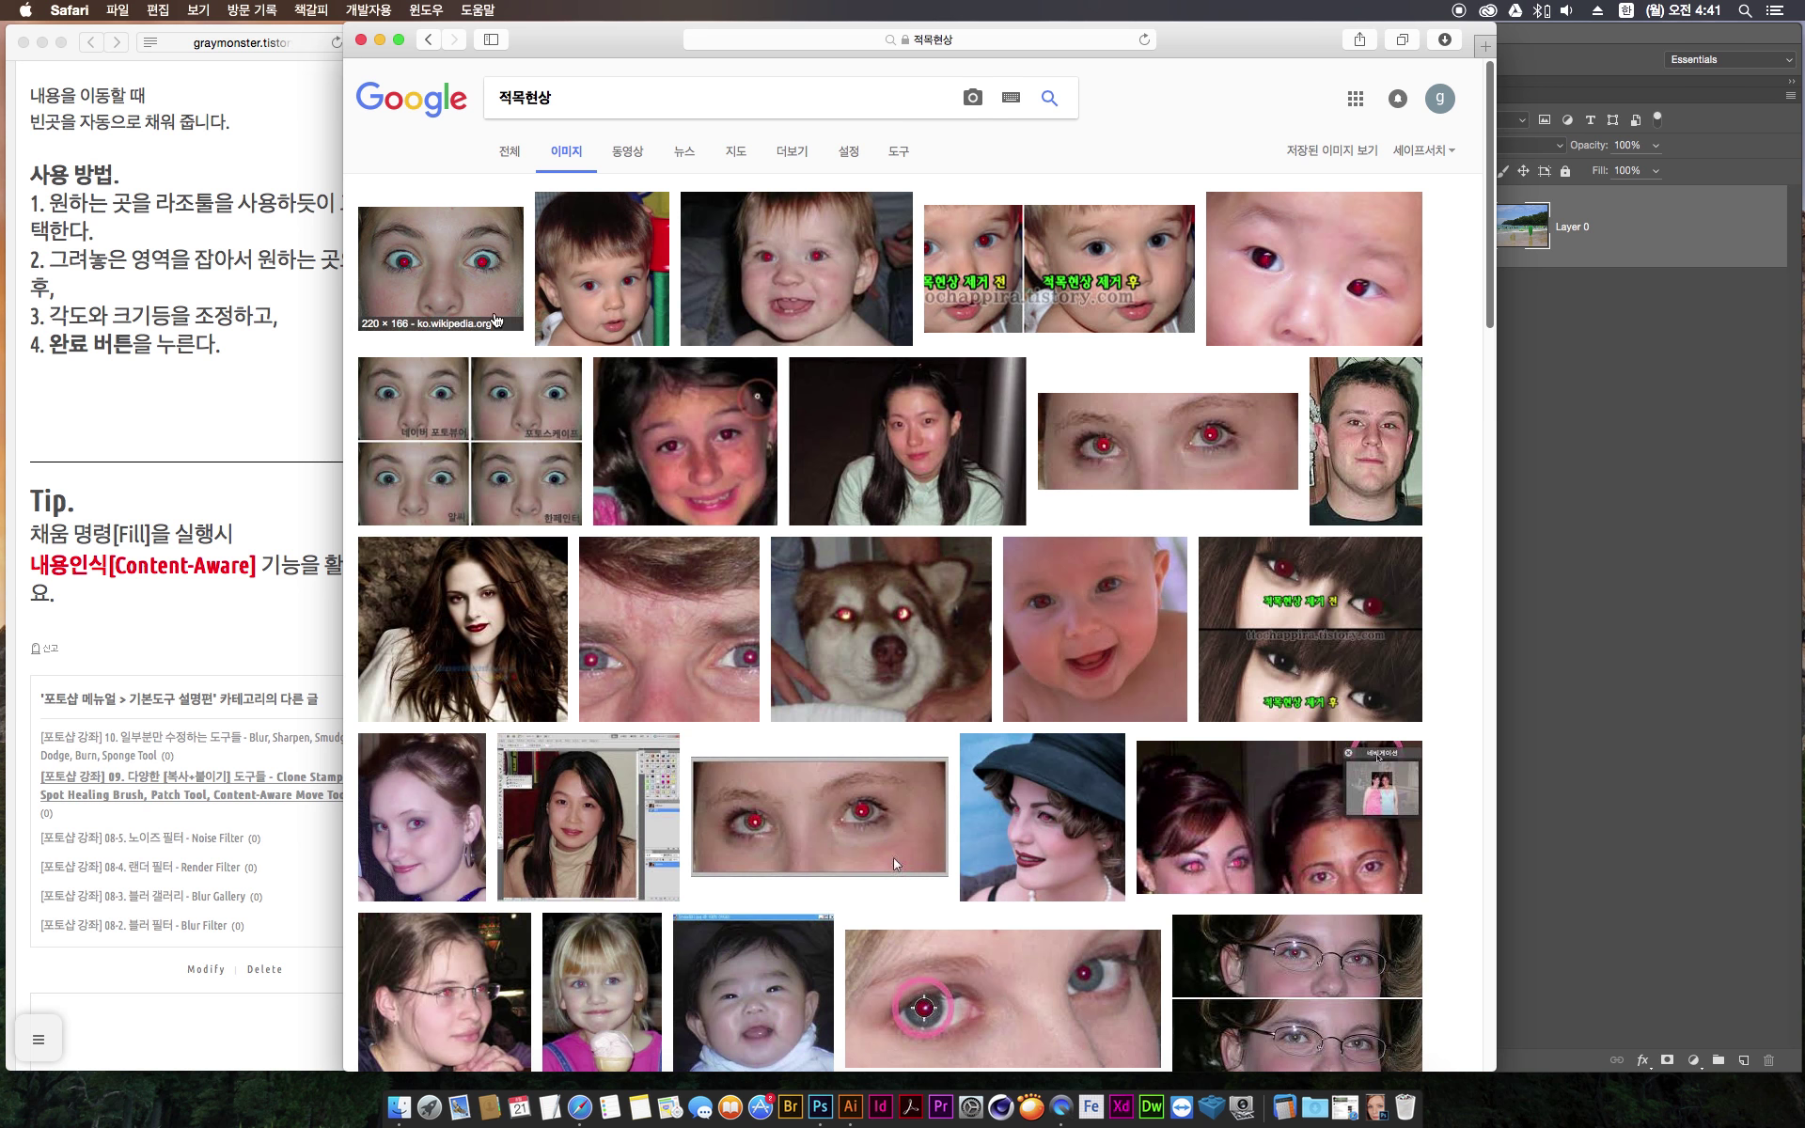
Switch to Photoshop to view the Red Eye Tool in the healing group, and return to Safari to examine the red-eye example photos
key(super+Tab)
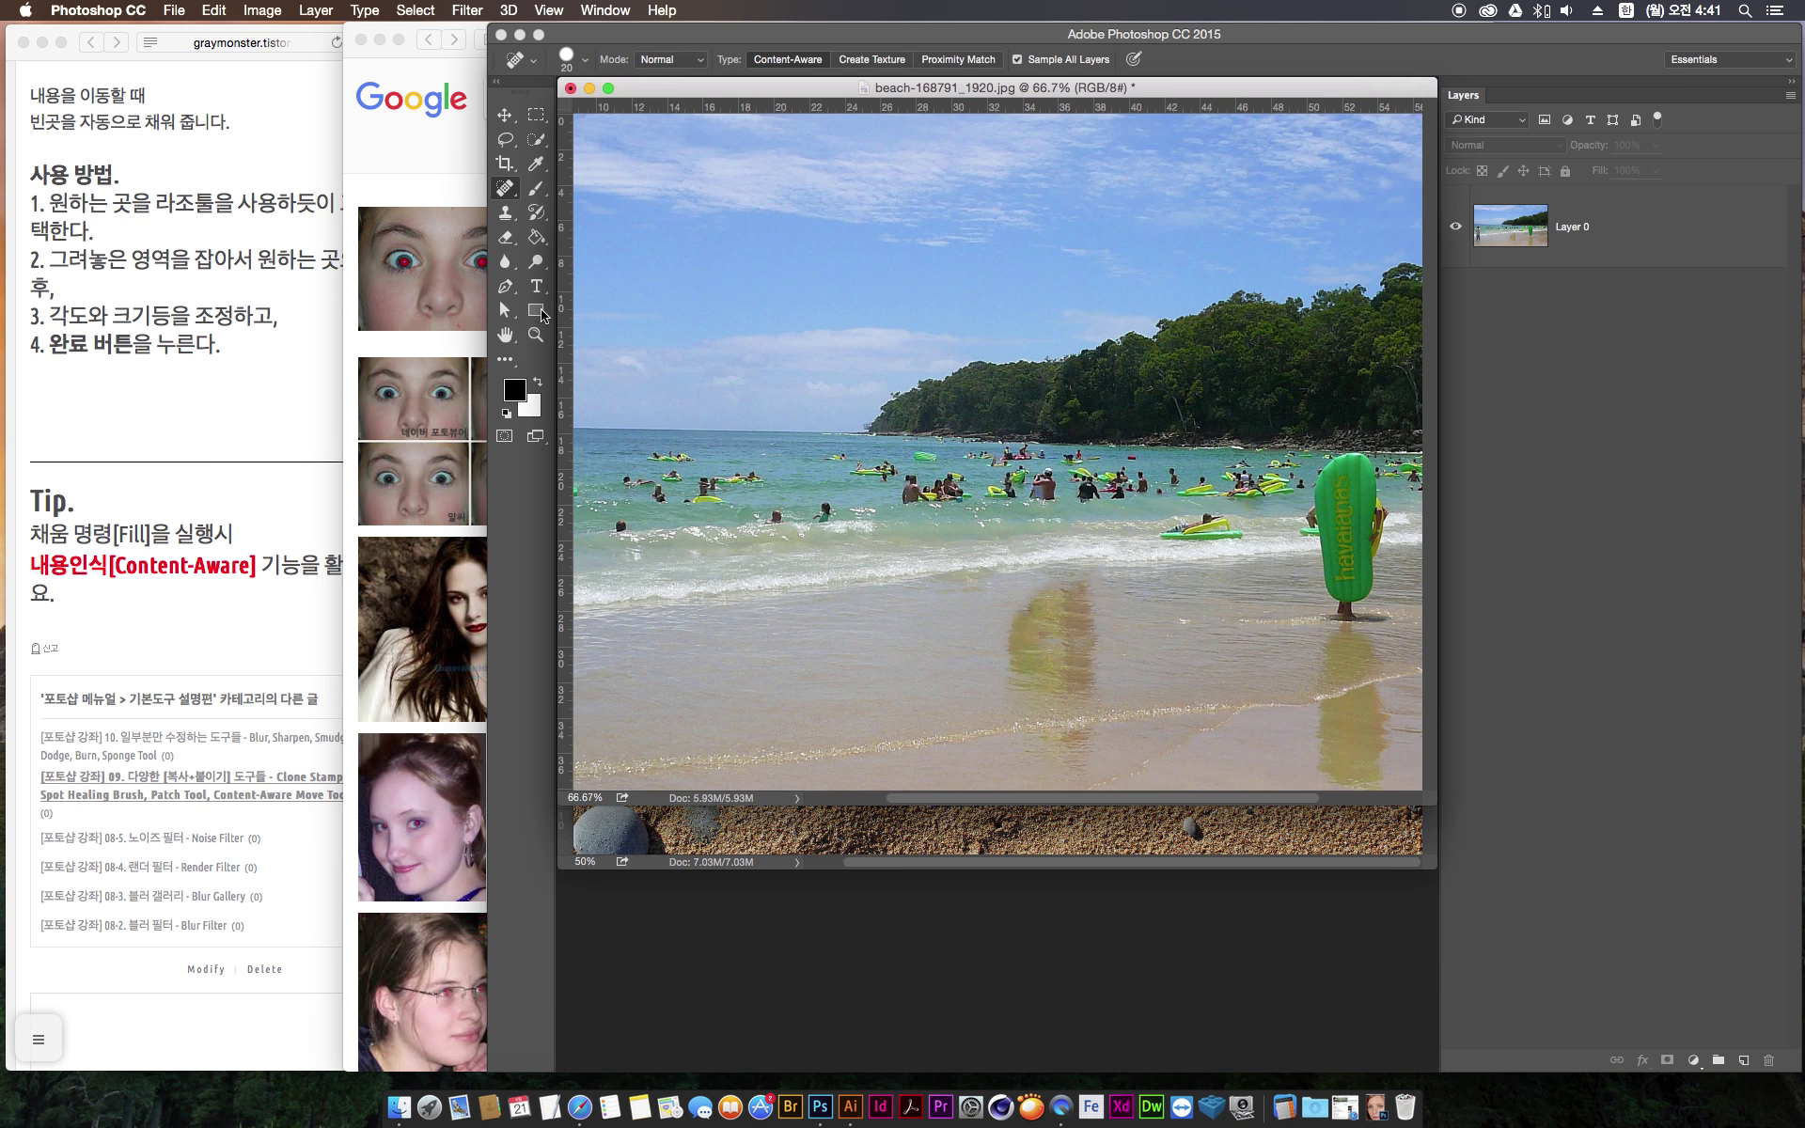
mouse_move(512, 192)
mouse_down()
mouse_move(584, 254)
mouse_move(572, 266)
mouse_up()
key(super+Tab)
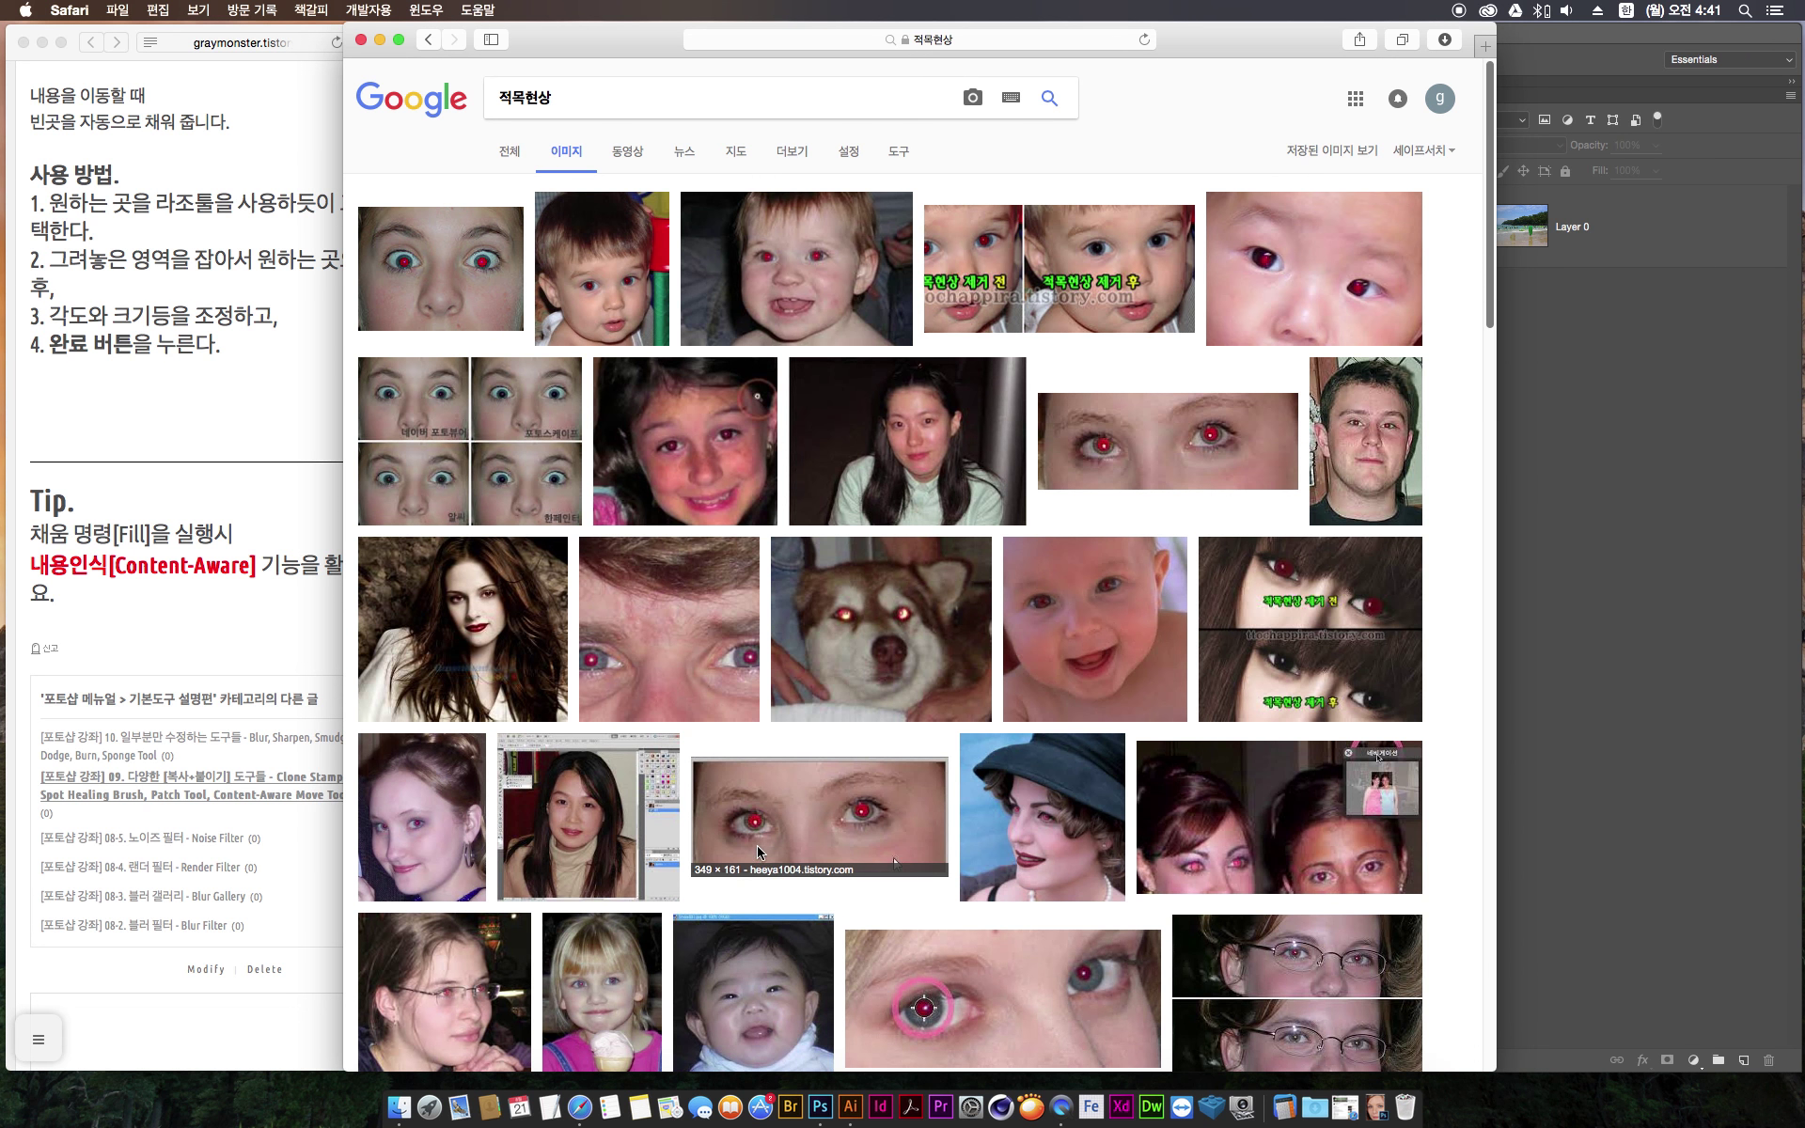
scroll(1481, 183, down, 1)
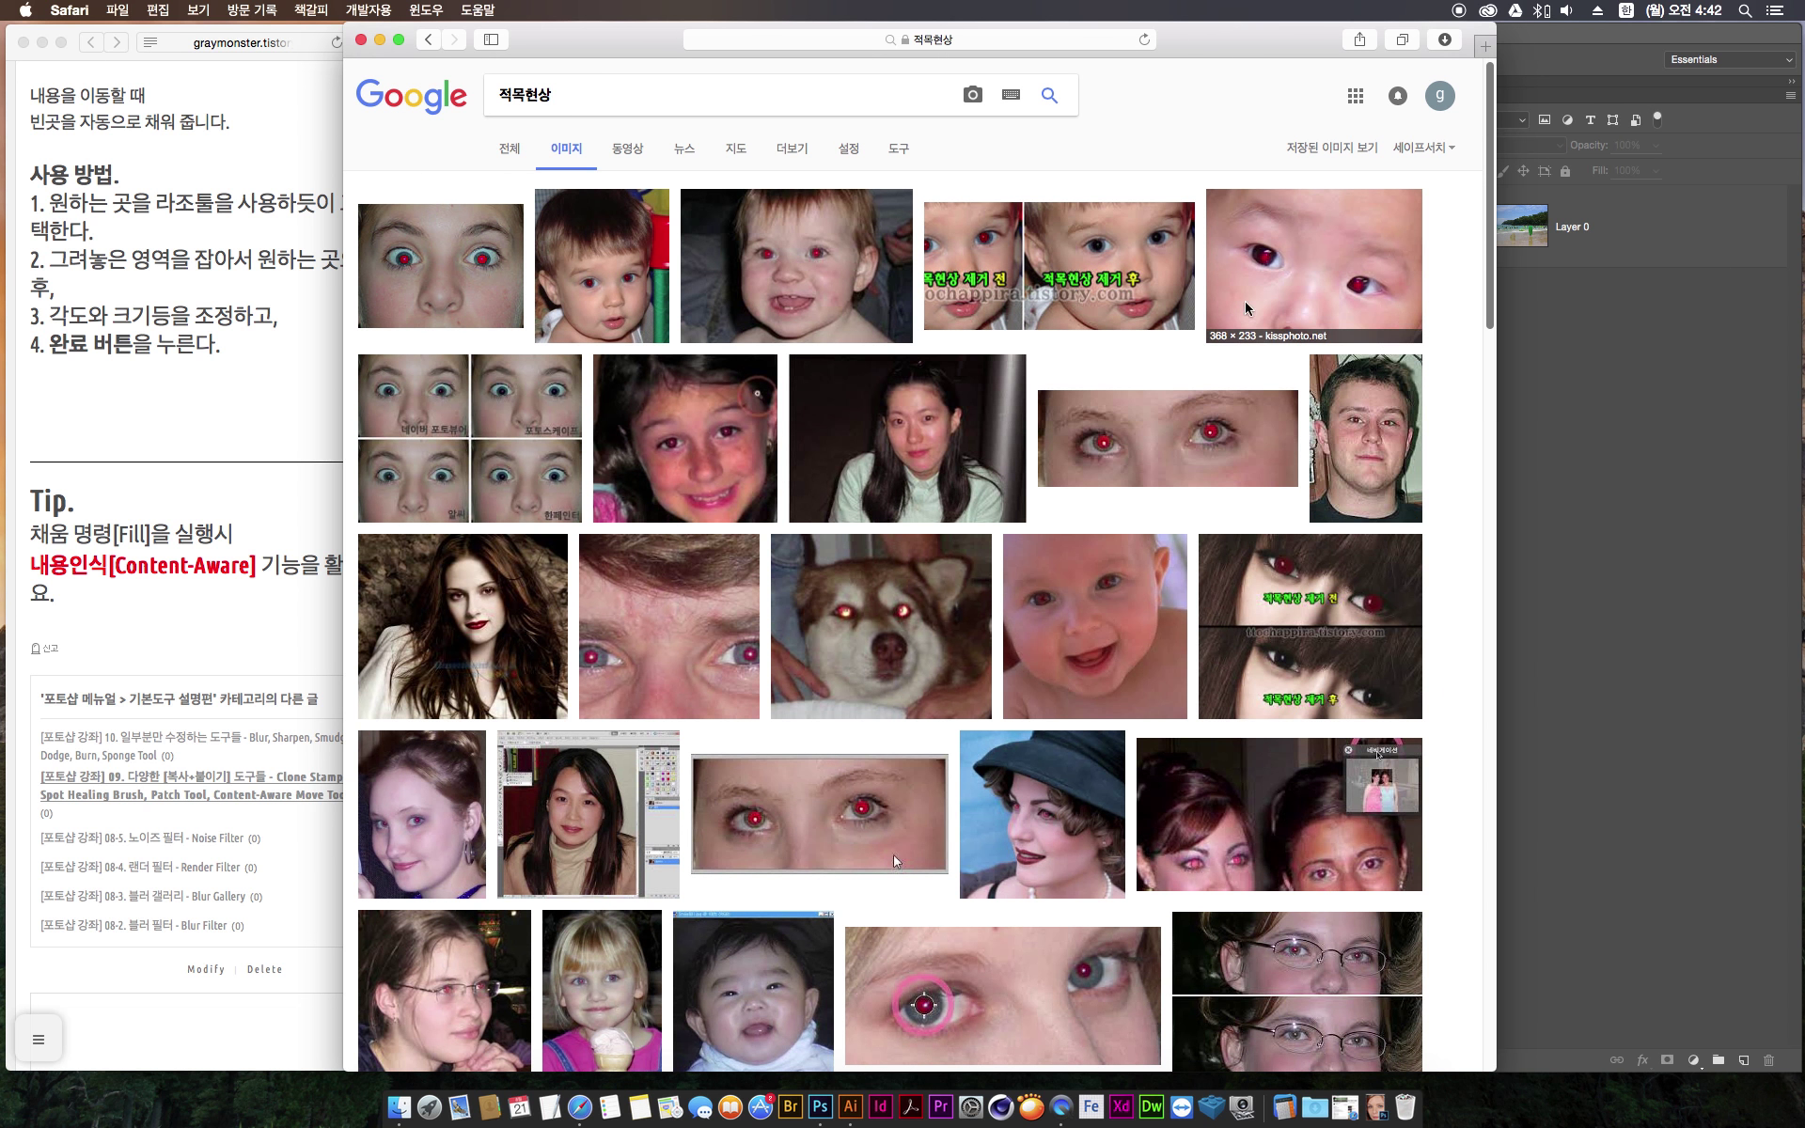
mouse_move(1486, 258)
mouse_down()
mouse_move(1460, 478)
mouse_move(1395, 603)
mouse_move(1468, 239)
mouse_up()
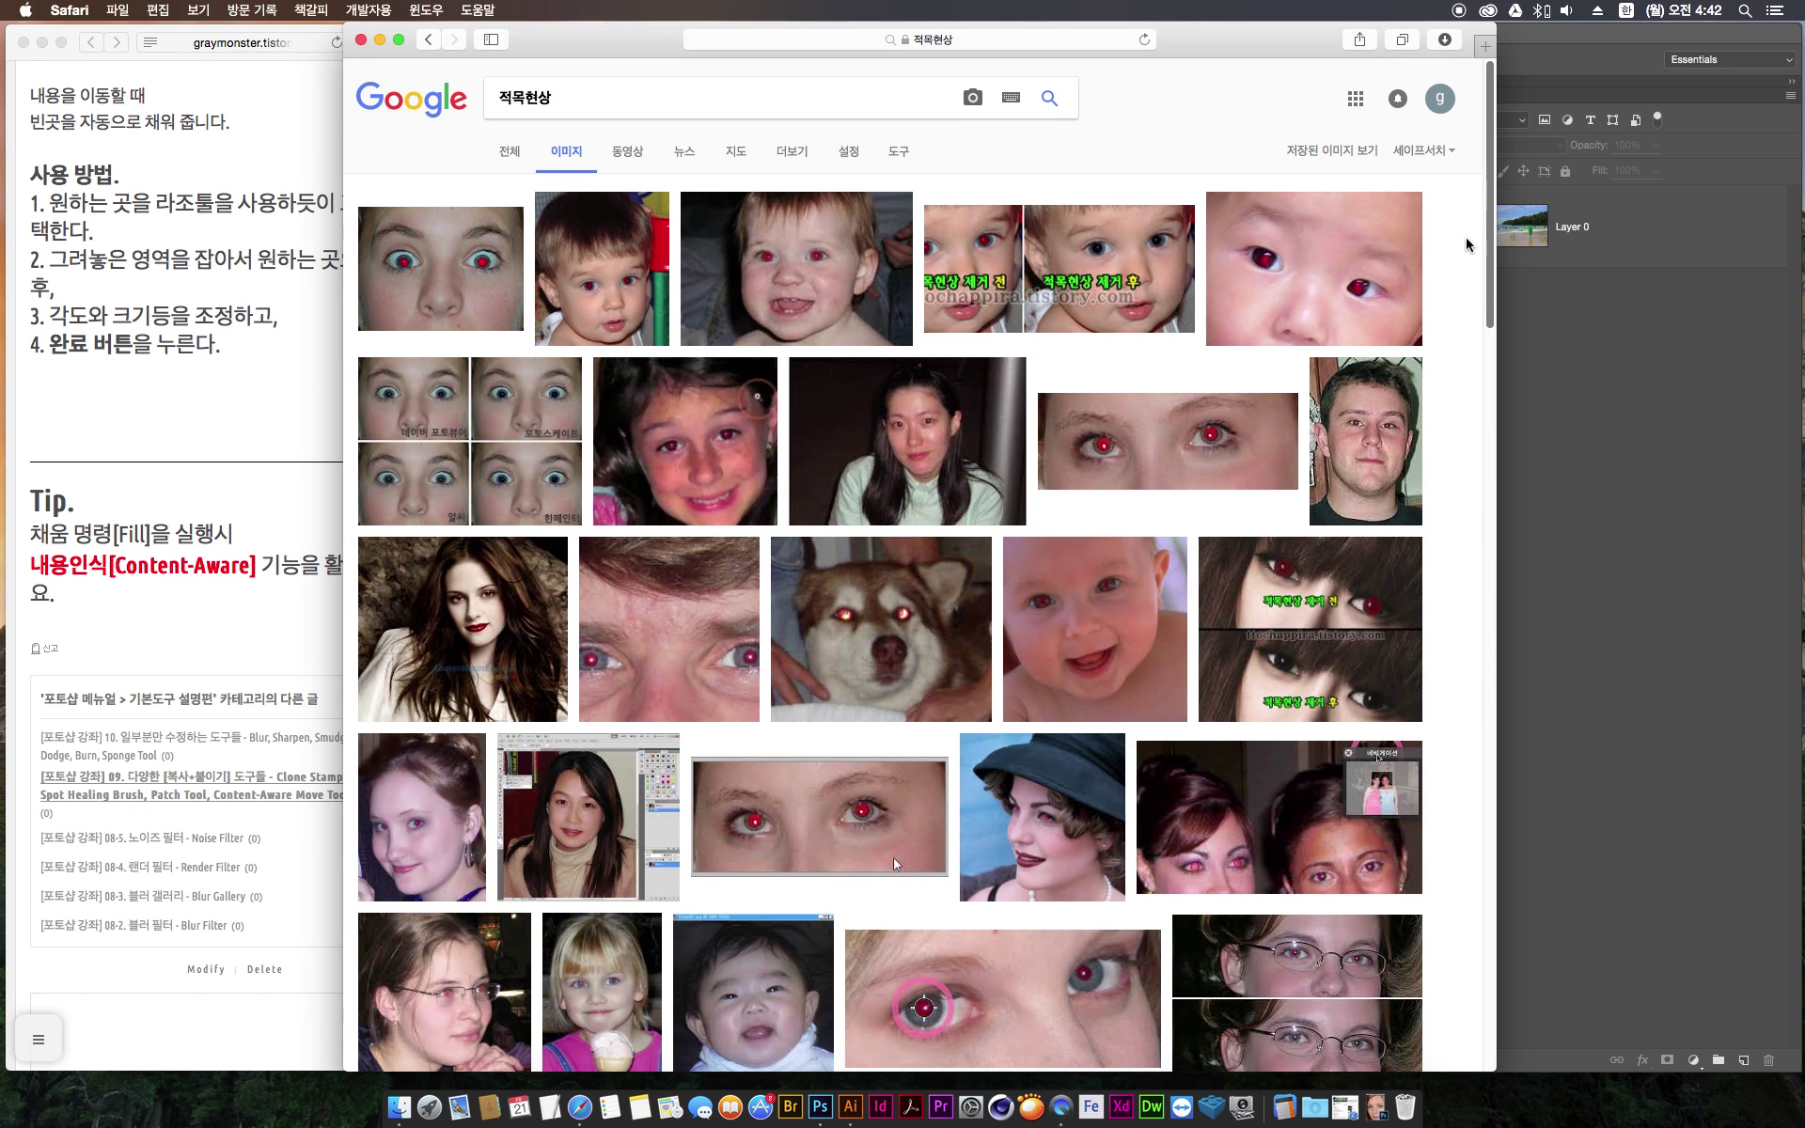
Switch to Photoshop to review the healing and Blur tool groups, and bring the tutorial page forward in Safari
click(1542, 419)
mouse_move(506, 189)
mouse_down()
mouse_move(604, 263)
mouse_move(568, 263)
mouse_move(600, 262)
mouse_move(582, 262)
mouse_move(585, 187)
mouse_move(506, 192)
mouse_up()
mouse_move(505, 261)
mouse_down()
mouse_move(598, 266)
mouse_move(584, 311)
mouse_move(584, 252)
mouse_move(489, 269)
mouse_move(505, 264)
mouse_up()
click(274, 188)
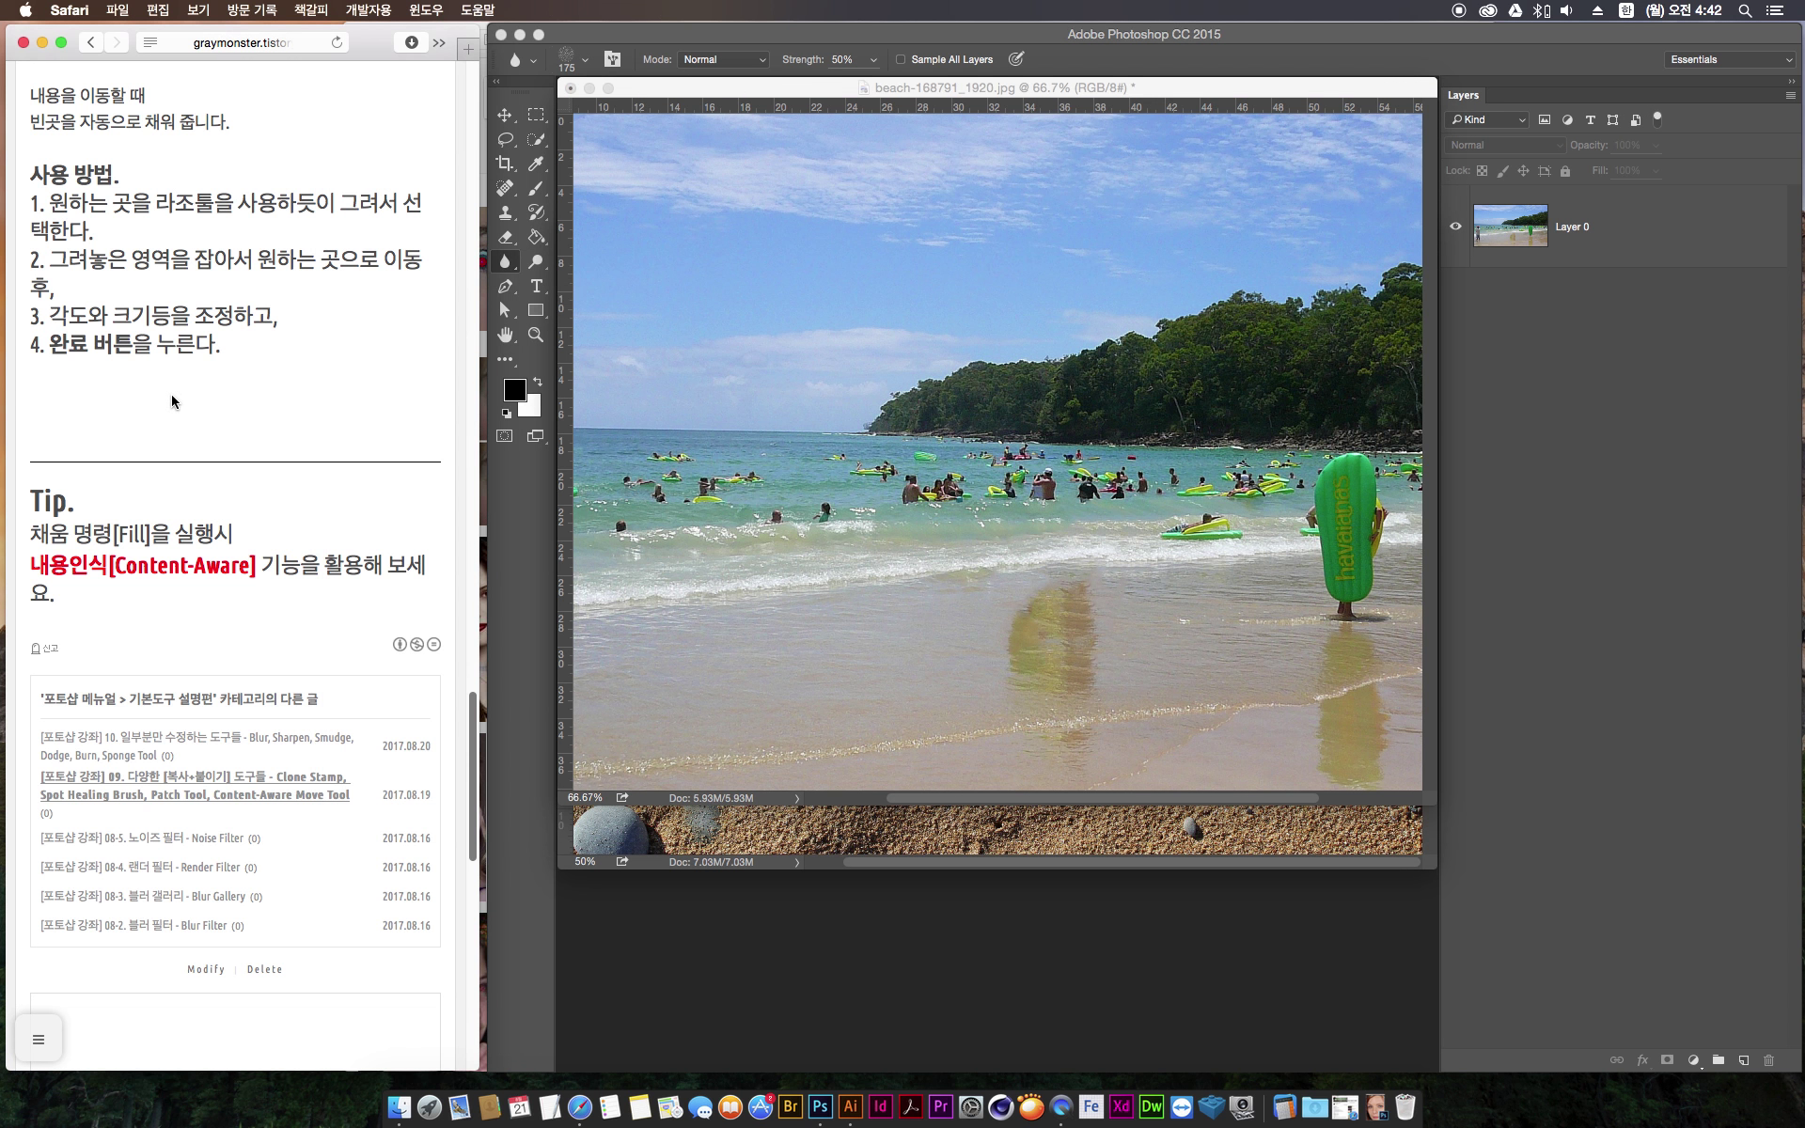